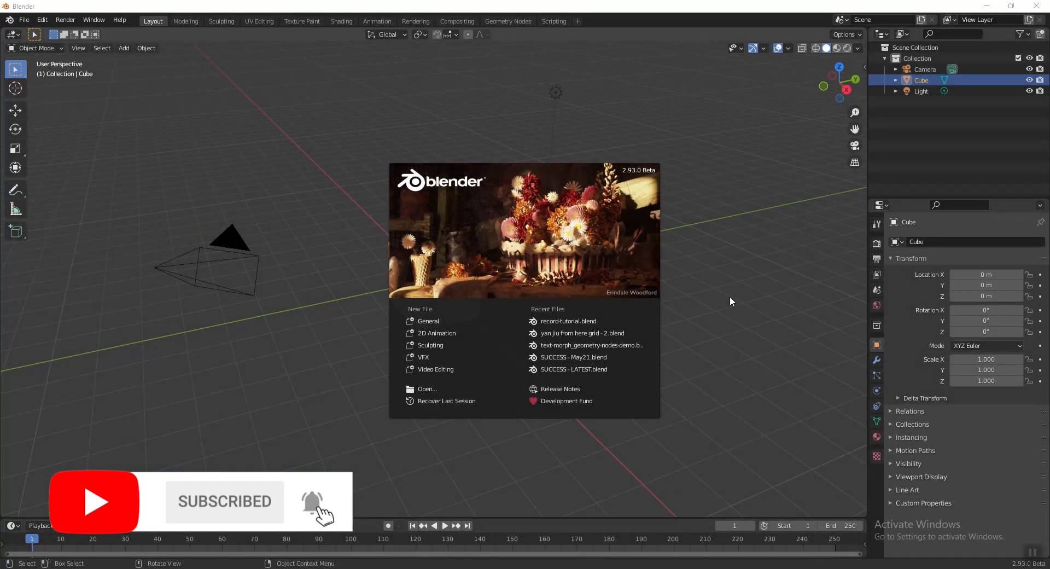
# Dismiss the splash screen and delete all default objects: the camera, cube and light
pyautogui.click(730, 294)
pyautogui.moveTo(605, 285)
pyautogui.mouseDown(button='middle')
pyautogui.moveTo(613, 294)
pyautogui.moveTo(617, 280)
pyautogui.mouseUp(button='middle')
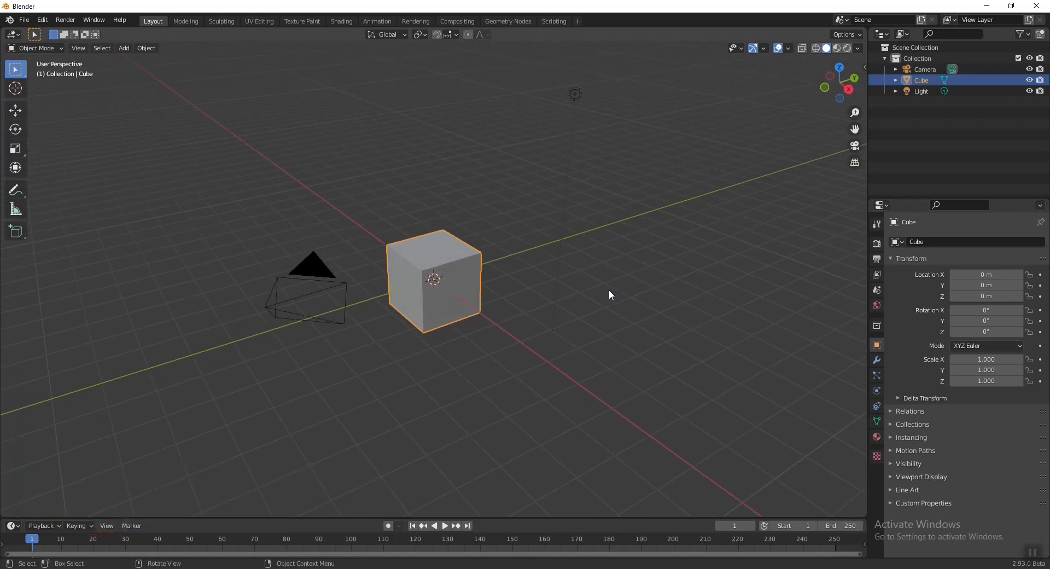
pyautogui.press('a')
pyautogui.press('x')
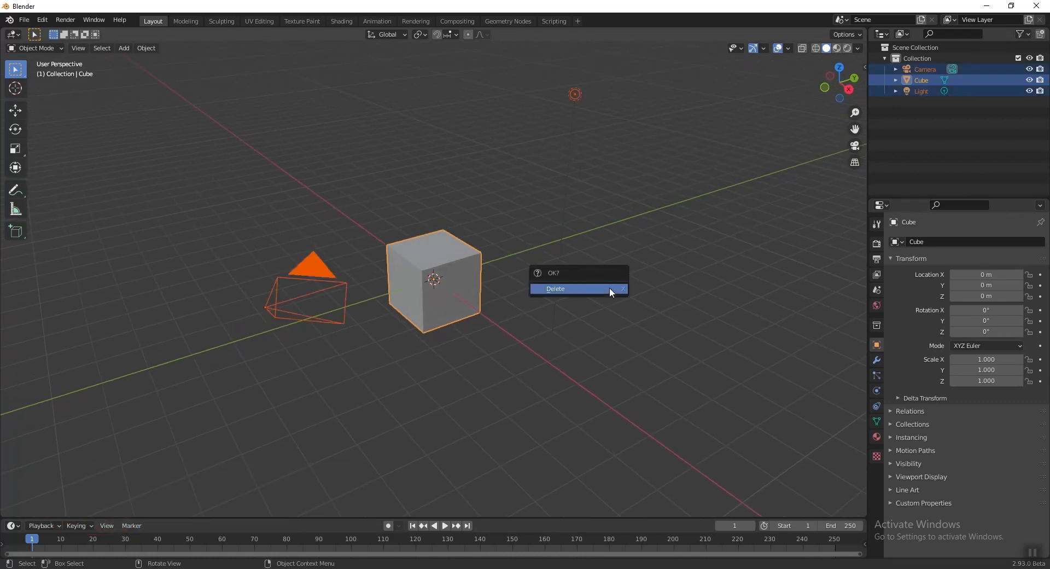
pyautogui.click(610, 288)
# Add a mesh plane at the origin and scale it up to about 3.9
pyautogui.hotkey('shift', 'a')
pyautogui.moveTo(419, 252)
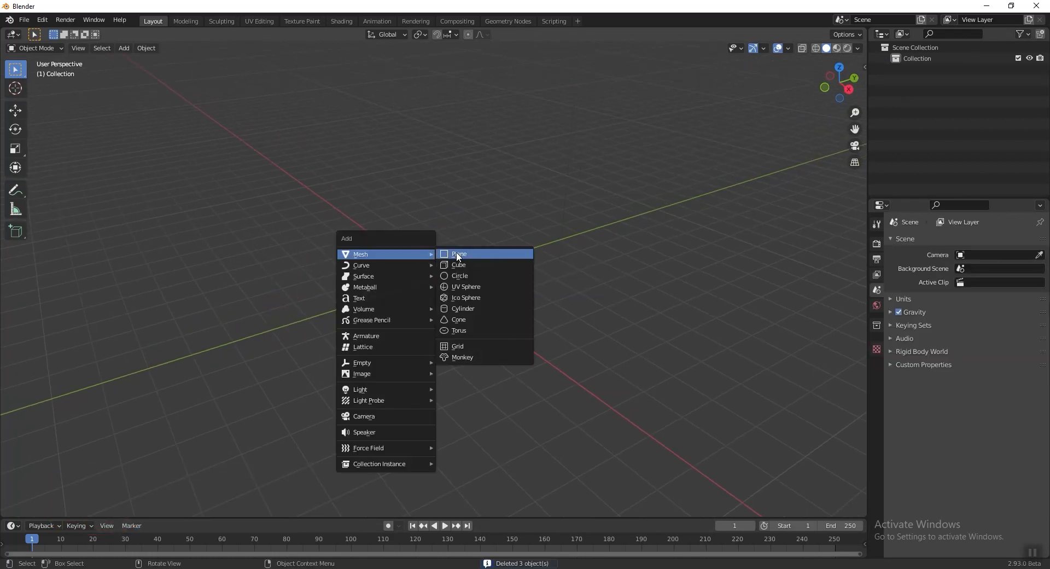
pyautogui.click(458, 255)
pyautogui.press('s')
pyautogui.click(553, 218)
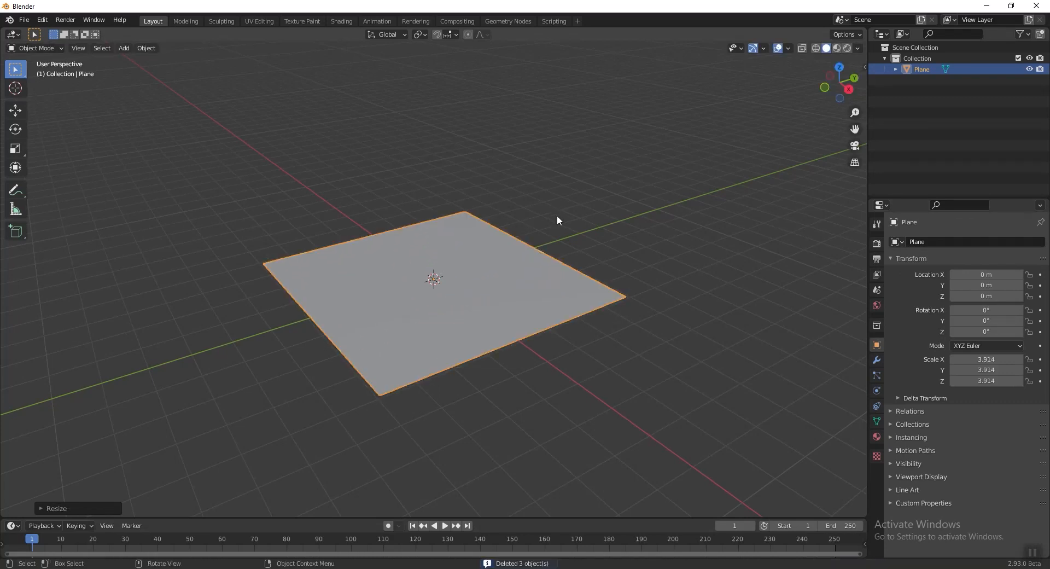
# Set the plane's dimensions to 19.3 m in X and 30 m in Y
pyautogui.press('n')
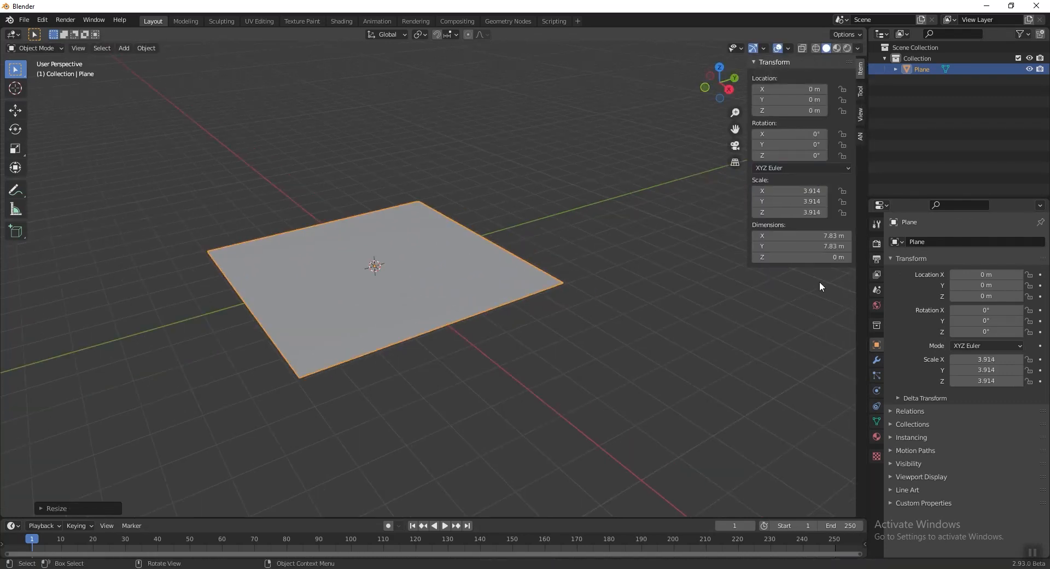
pyautogui.click(820, 236)
pyautogui.write('19.3')
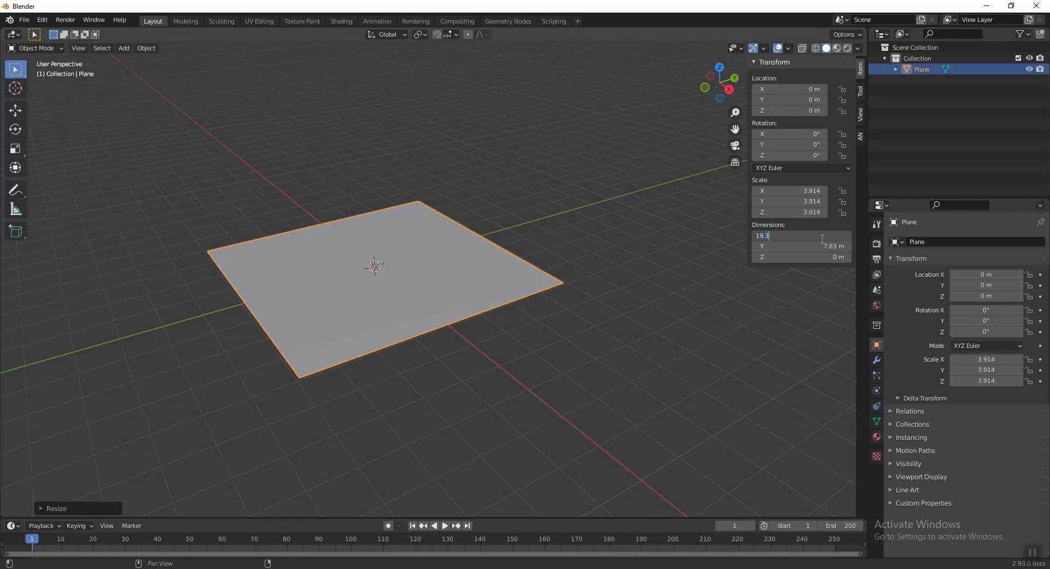
pyautogui.press('Tab')
pyautogui.write('30')
pyautogui.press('Return')
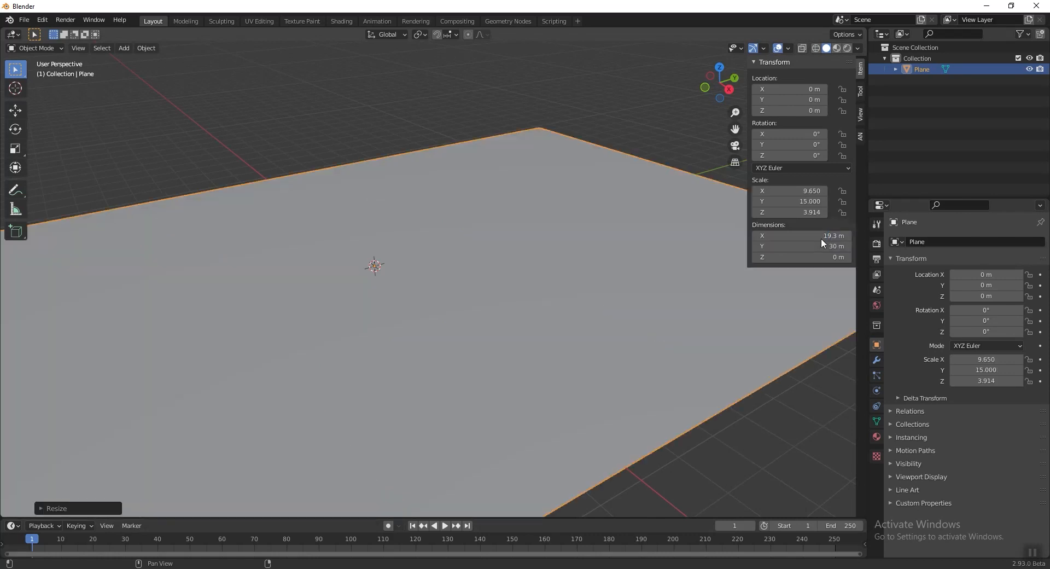
# Add a mesh cube and move it along Y to about 20.6 m, beyond the plane's edge
pyautogui.scroll(-2, 407, 309)
pyautogui.scroll(-2, 408, 279)
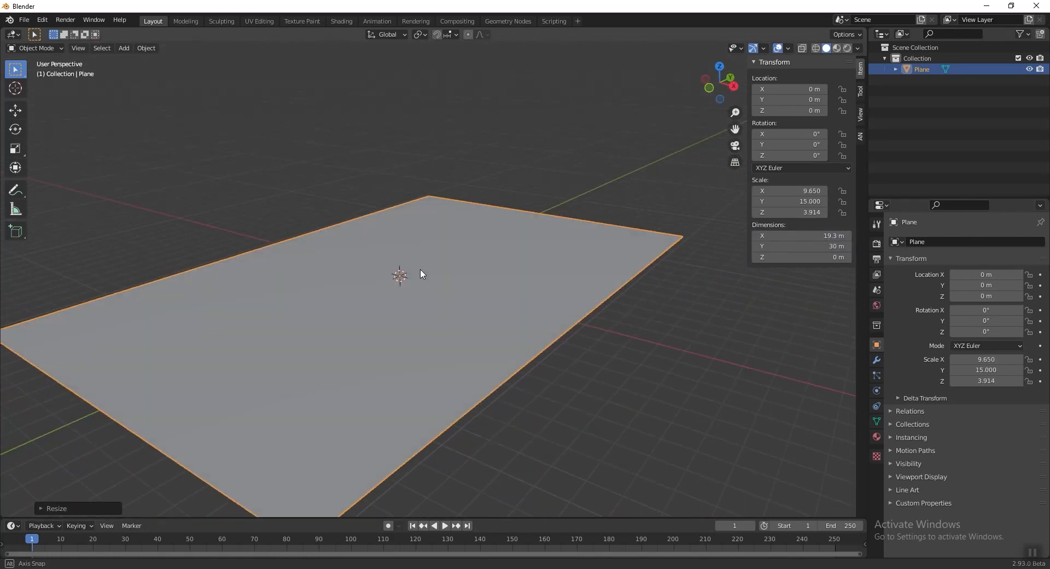
pyautogui.hotkey('shift', 'a')
pyautogui.moveTo(467, 247)
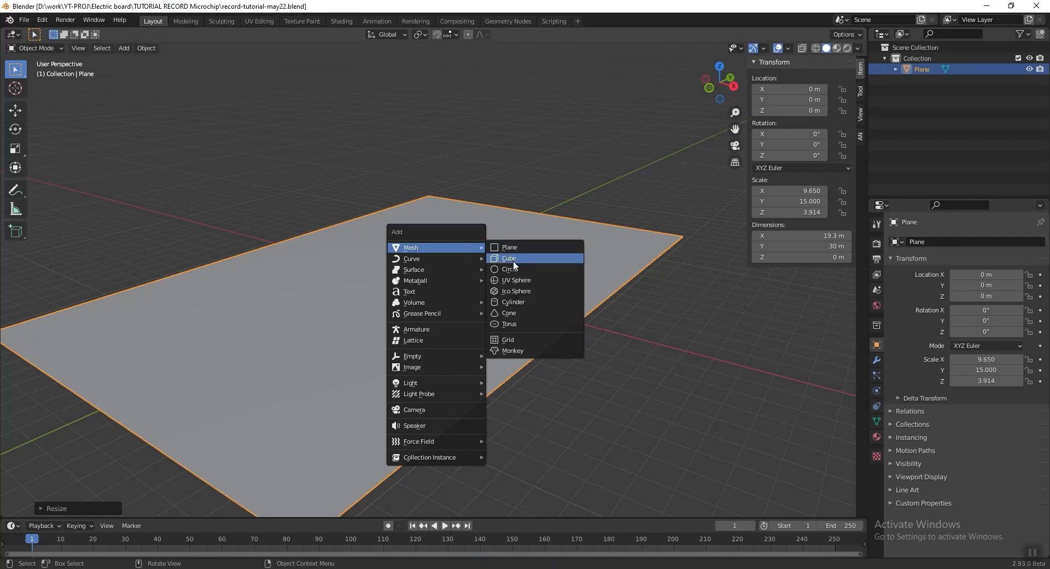
pyautogui.click(513, 260)
pyautogui.press('g')
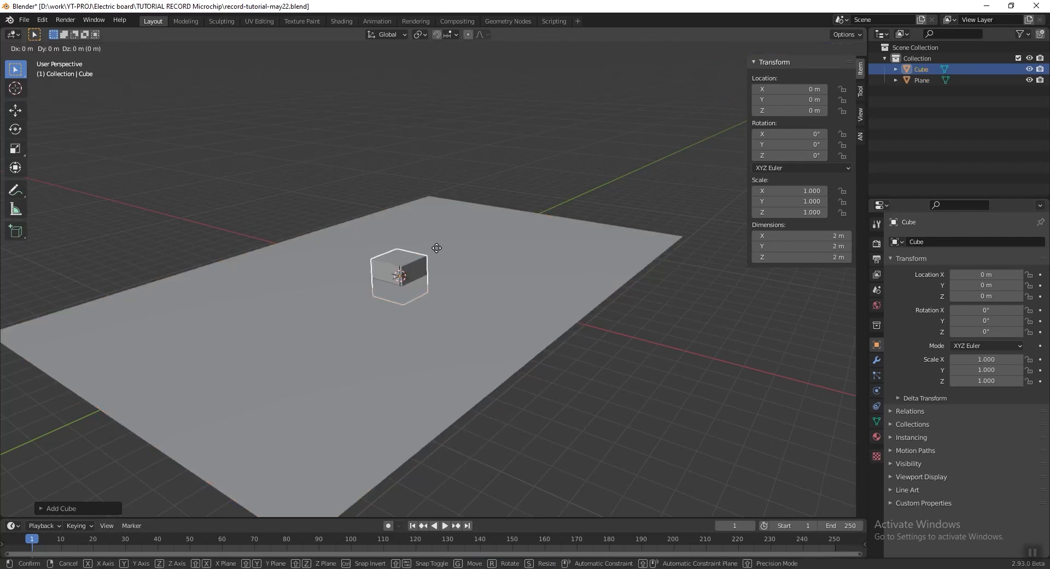
pyautogui.press('y')
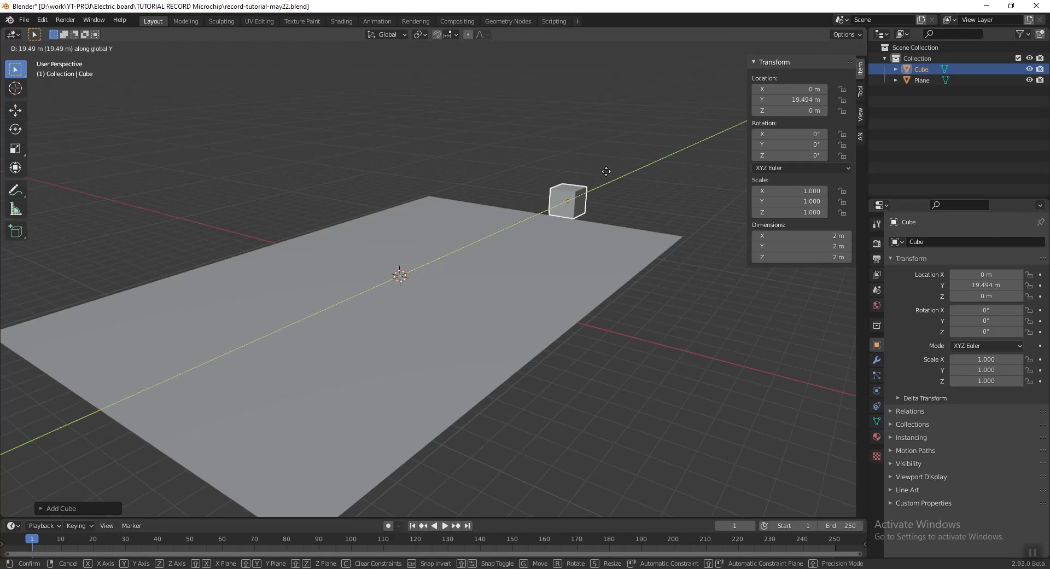
pyautogui.click(609, 166)
# Set the cube's X, Y and Z dimensions all to 0.148 m and apply its scale
pyautogui.press('b')
pyautogui.moveTo(530, 181); pyautogui.dragTo(587, 241)
pyautogui.scroll(3, 587, 238)
pyautogui.moveTo(587, 237); pyautogui.dragTo(477, 256, button='middle')
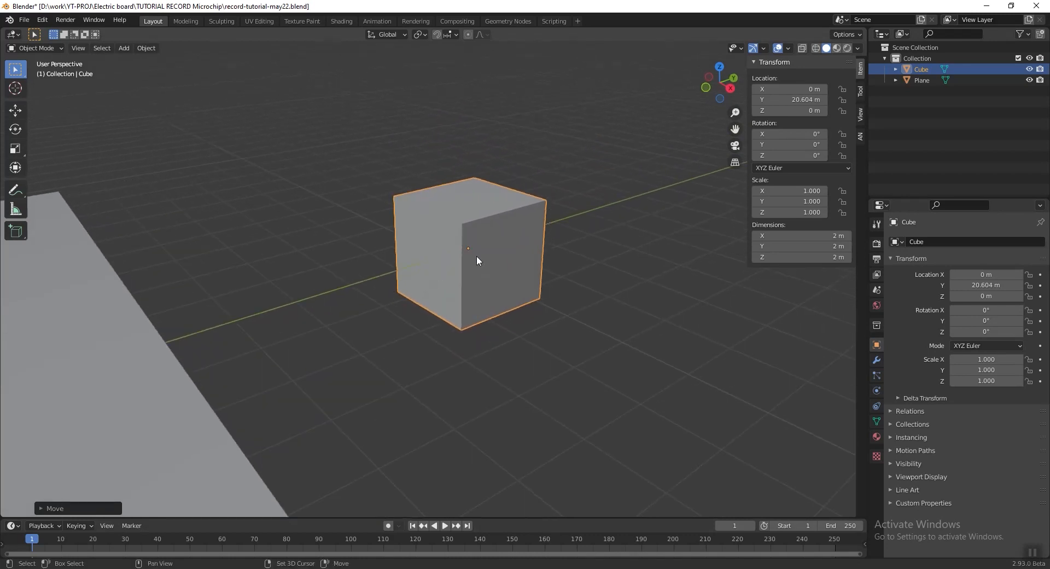
pyautogui.click(800, 239)
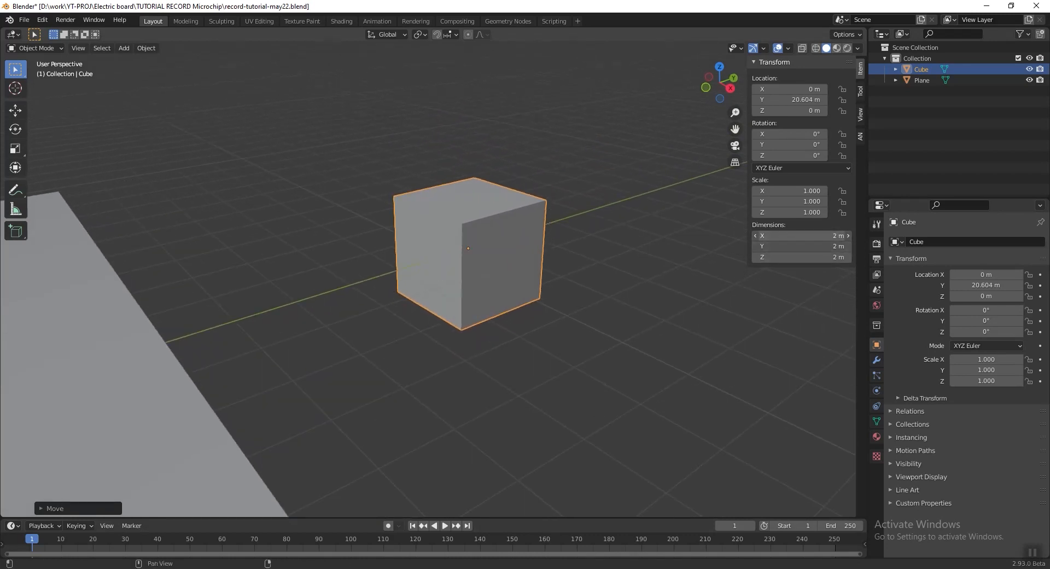
pyautogui.moveTo(800, 240); pyautogui.dragTo(800, 242)
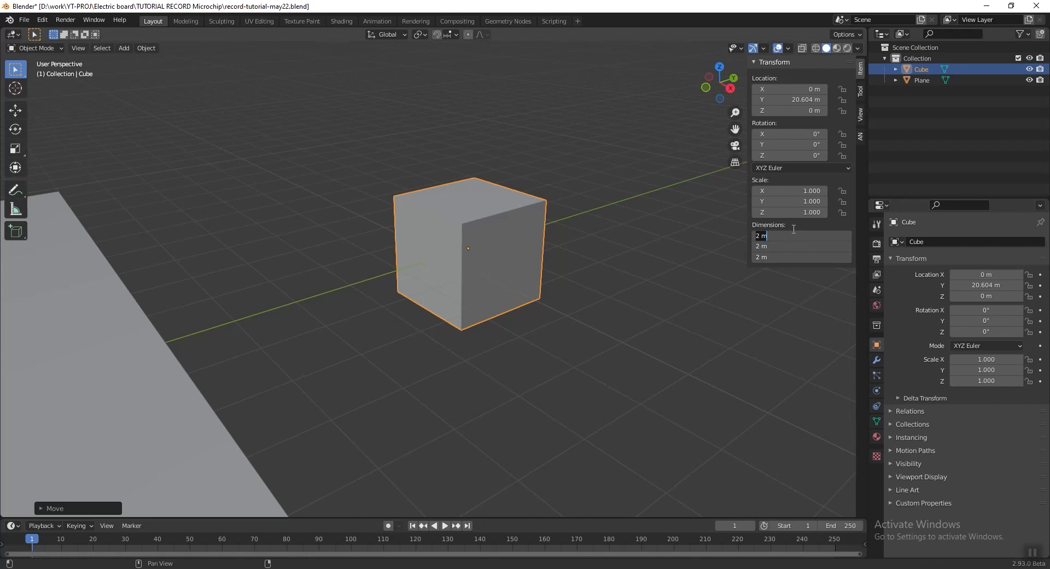
pyautogui.press('BackSpace')
pyautogui.press('Return')
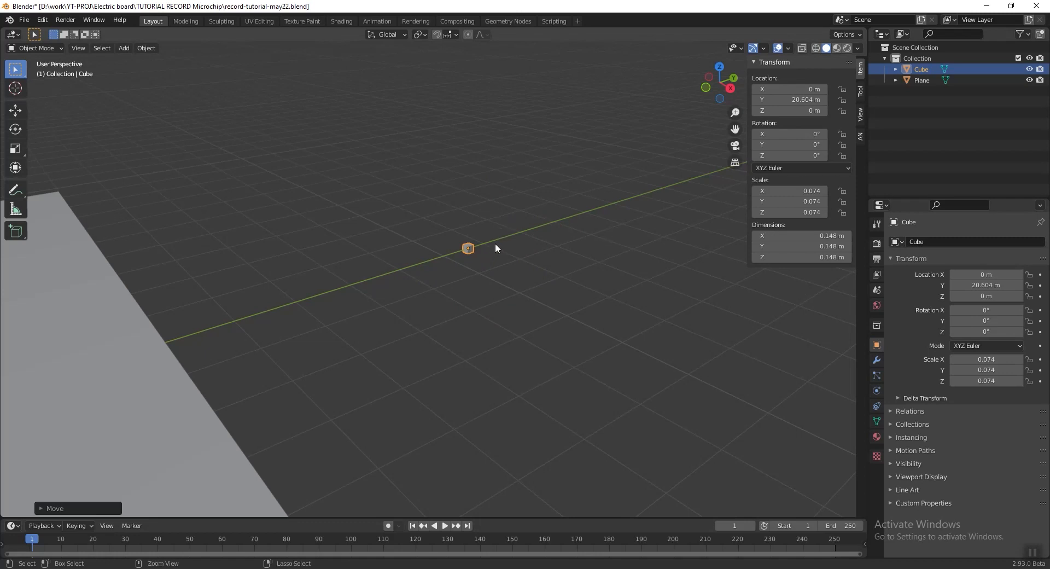
pyautogui.hotkey('ctrl', 'a')
pyautogui.click(487, 267)
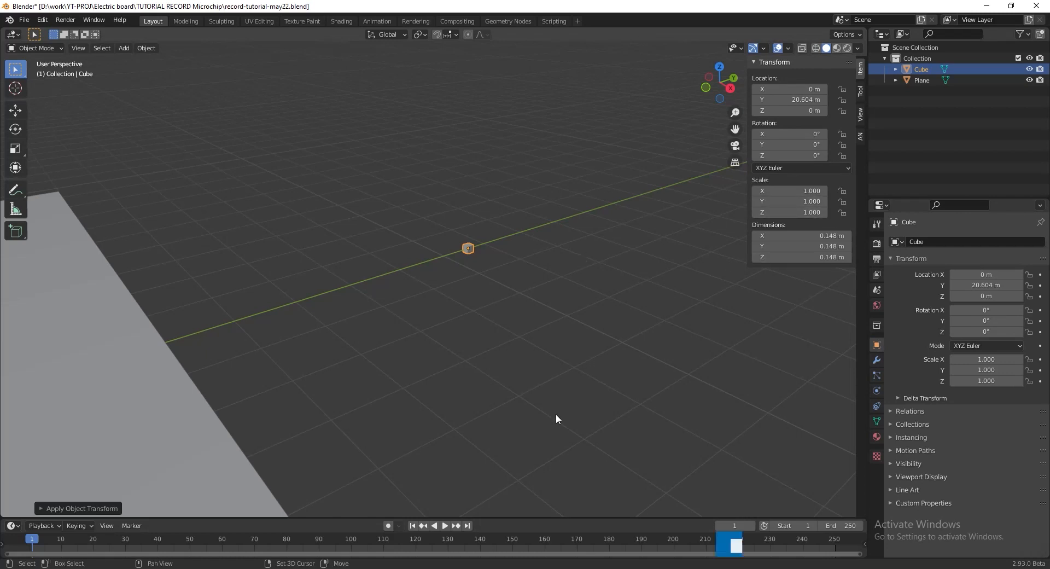
# Rename the cube as Medium Box and save the file
pyautogui.doubleClick(921, 69)
pyautogui.write('Me')
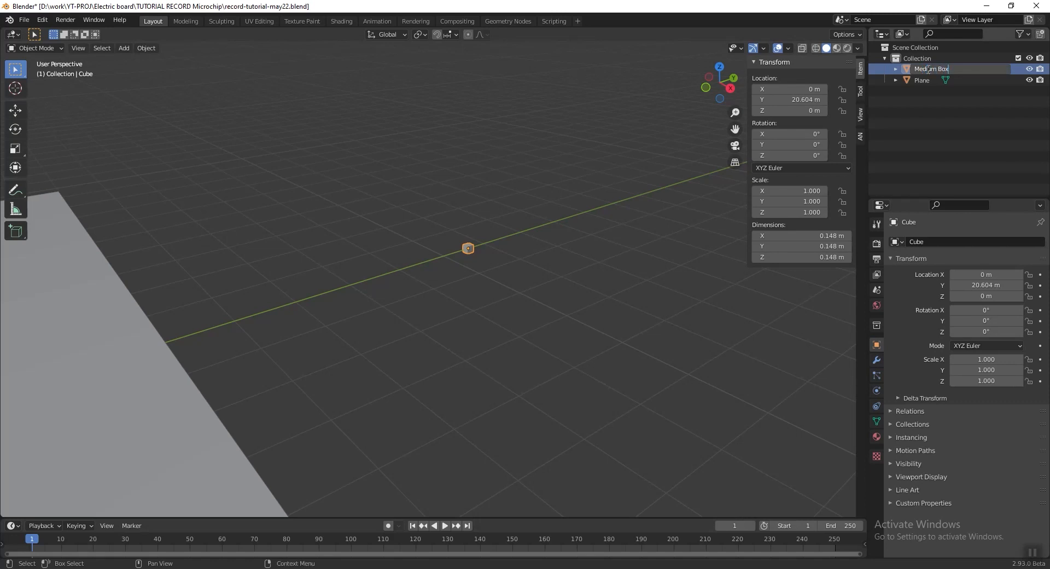
pyautogui.write('dium Box')
pyautogui.press('Return')
pyautogui.hotkey('ctrl', 's')
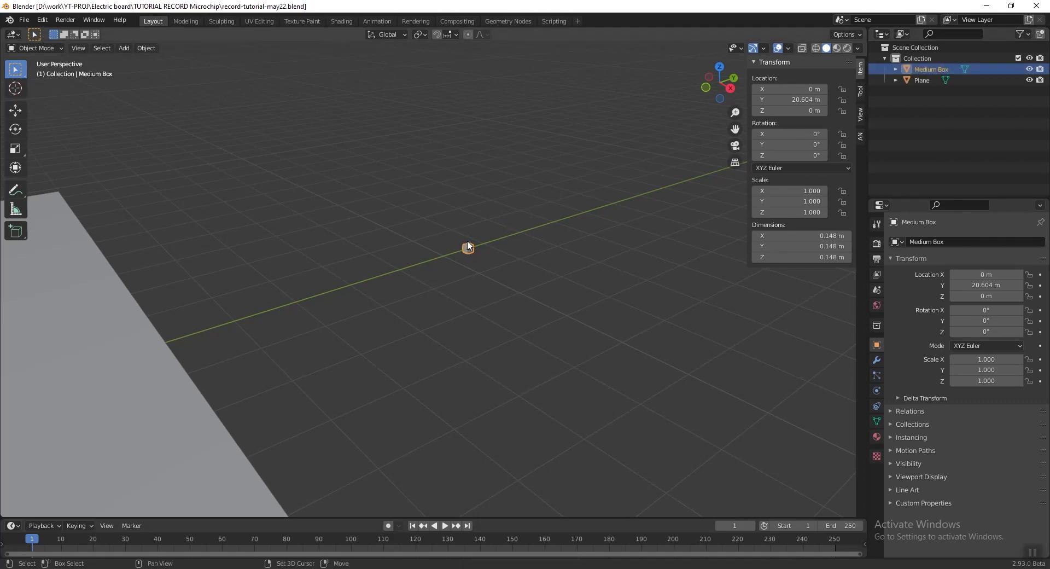
# Duplicate Medium Box and place the copy along Y at about 19.8 m, between it and the plane
pyautogui.hotkey('shift', 'd')
pyautogui.press('y')
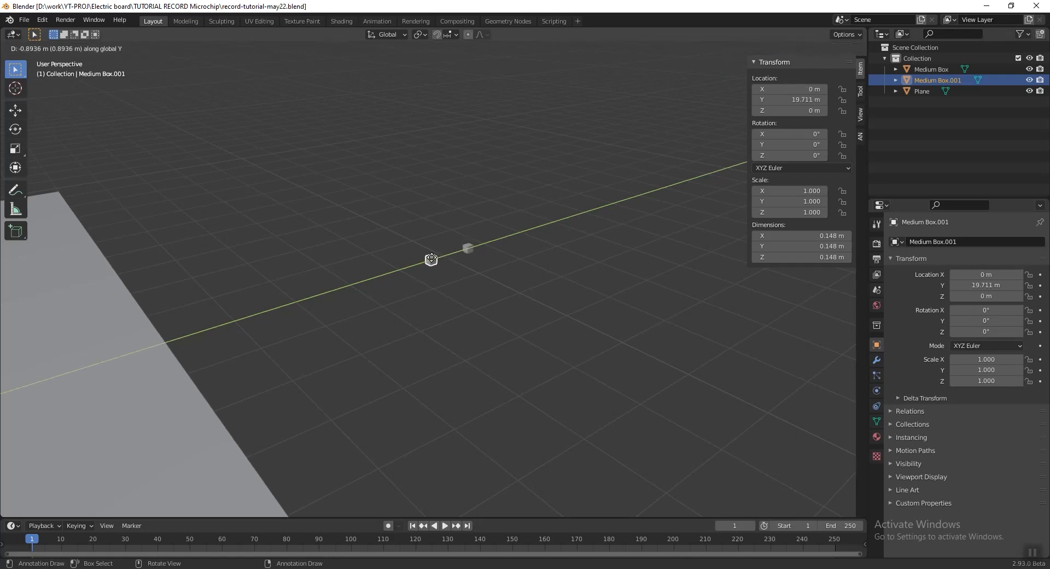
pyautogui.click(438, 256)
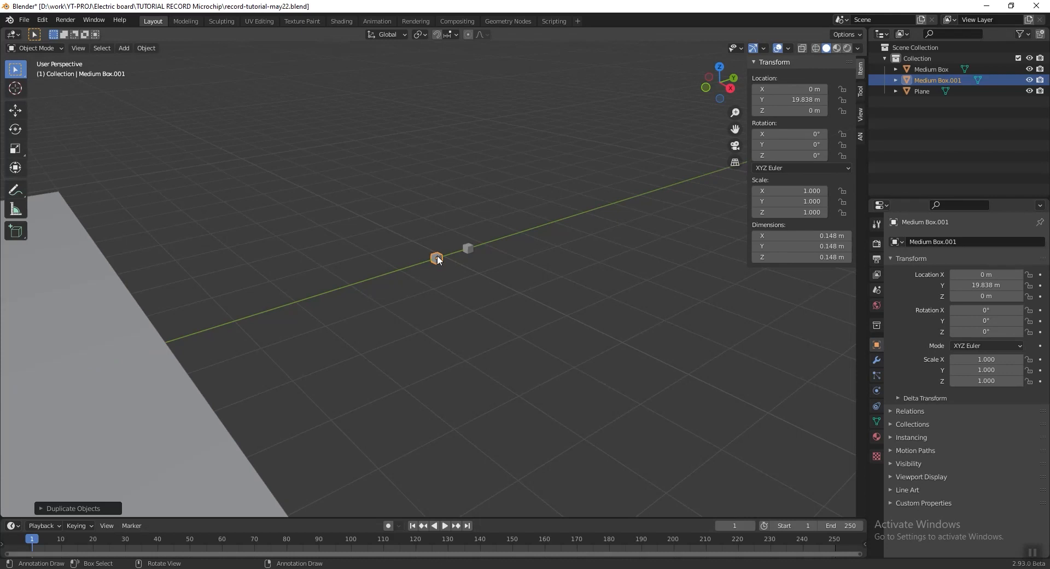
# Set all three dimensions of the duplicated box to 0.0936 m and apply its scale
pyautogui.moveTo(809, 239); pyautogui.dragTo(809, 258)
pyautogui.press('BackSpace')
pyautogui.write('.0936')
pyautogui.press('Return')
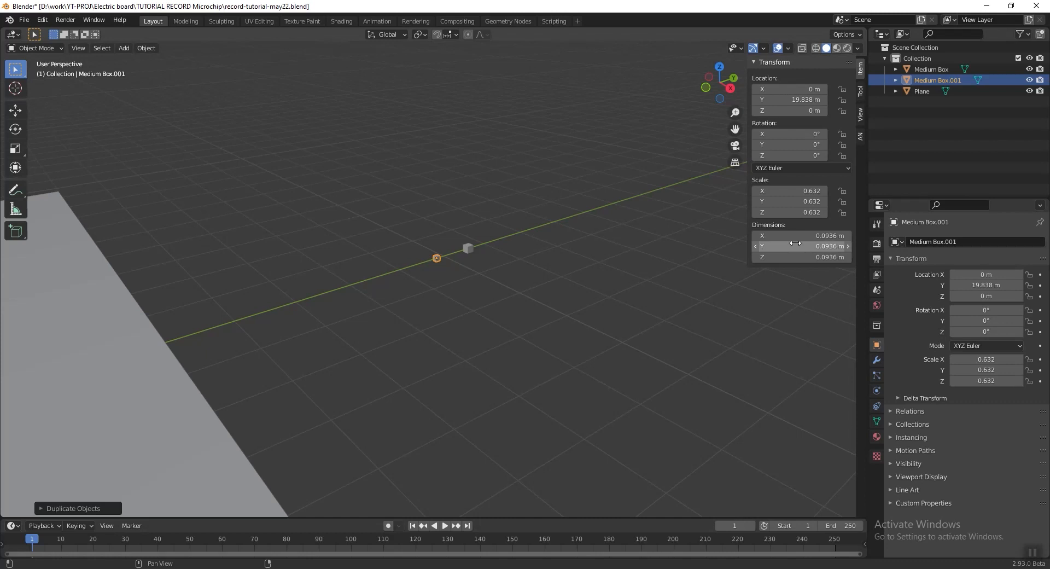
pyautogui.hotkey('ctrl', 'a')
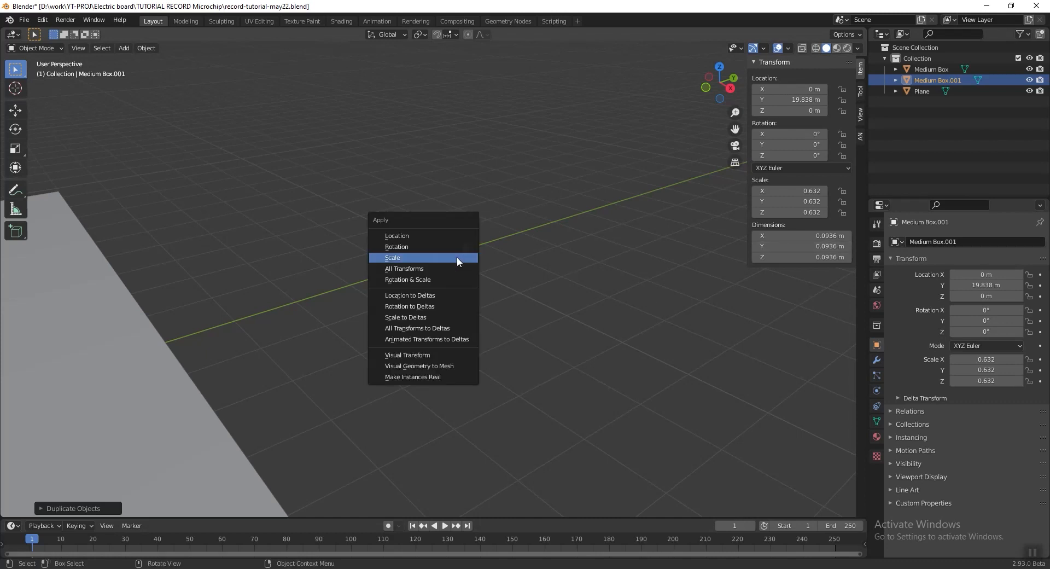
pyautogui.click(457, 258)
# Rename the smaller duplicated box as Small Box
pyautogui.doubleClick(951, 79)
pyautogui.write('D')
pyautogui.press('BackSpace')
pyautogui.write('Small Box')
pyautogui.press('Return')
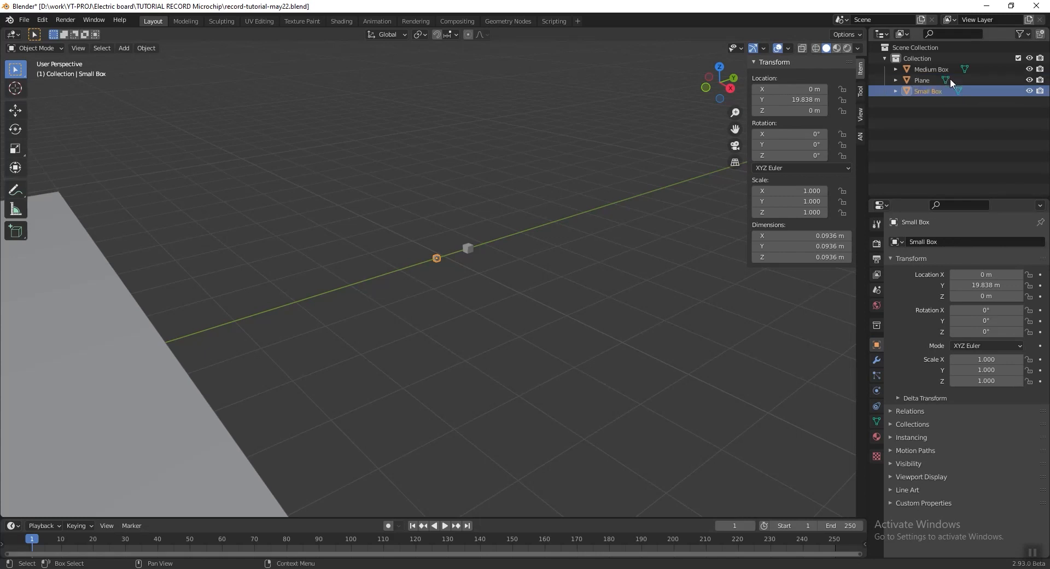
# Duplicate Medium Box and place the copy along Y at about 22 m, on the side away from Small Box
pyautogui.click(468, 247)
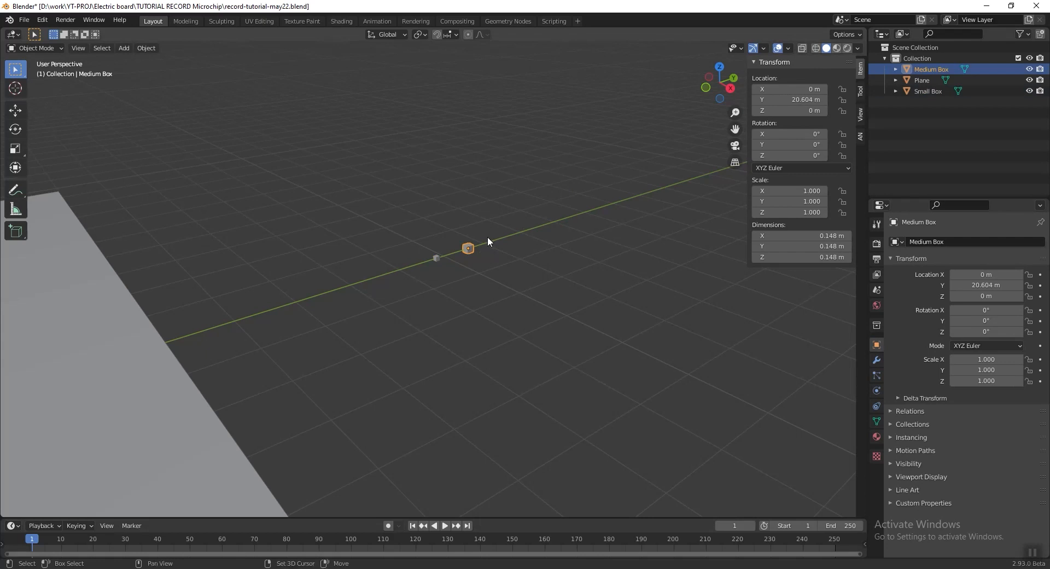
pyautogui.hotkey('shift', 'd')
pyautogui.press('y')
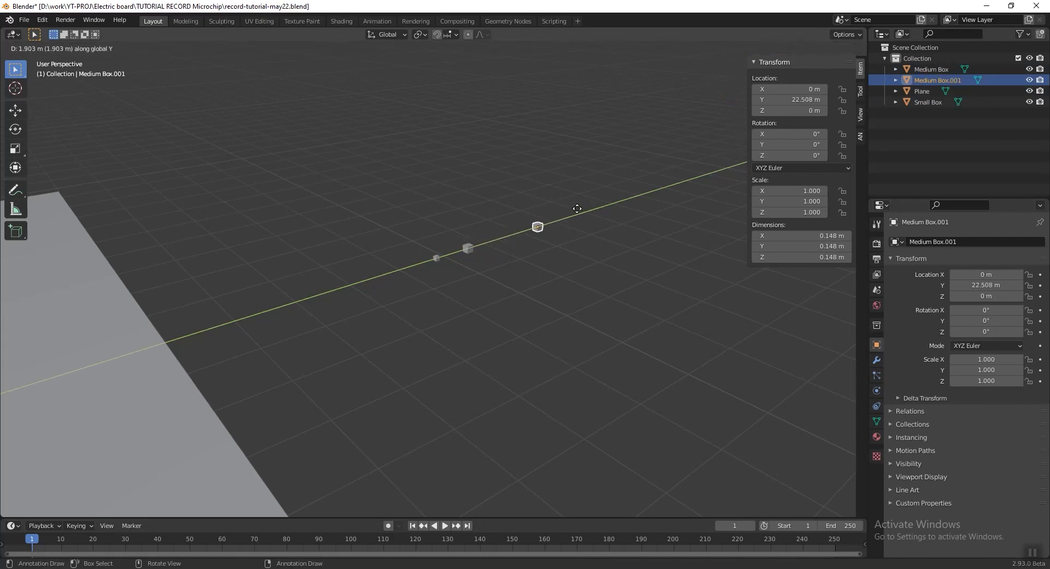
pyautogui.click(563, 215)
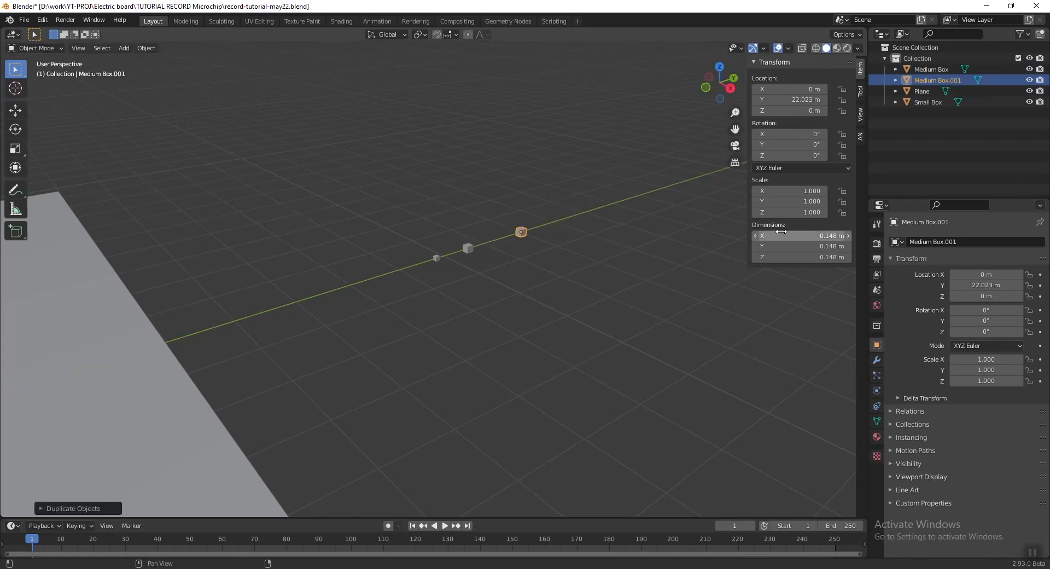
# Set the new copy's dimensions to 0.77 m in X and Y and 0.034 m in Z
pyautogui.moveTo(801, 236); pyautogui.dragTo(801, 247)
pyautogui.write('.')
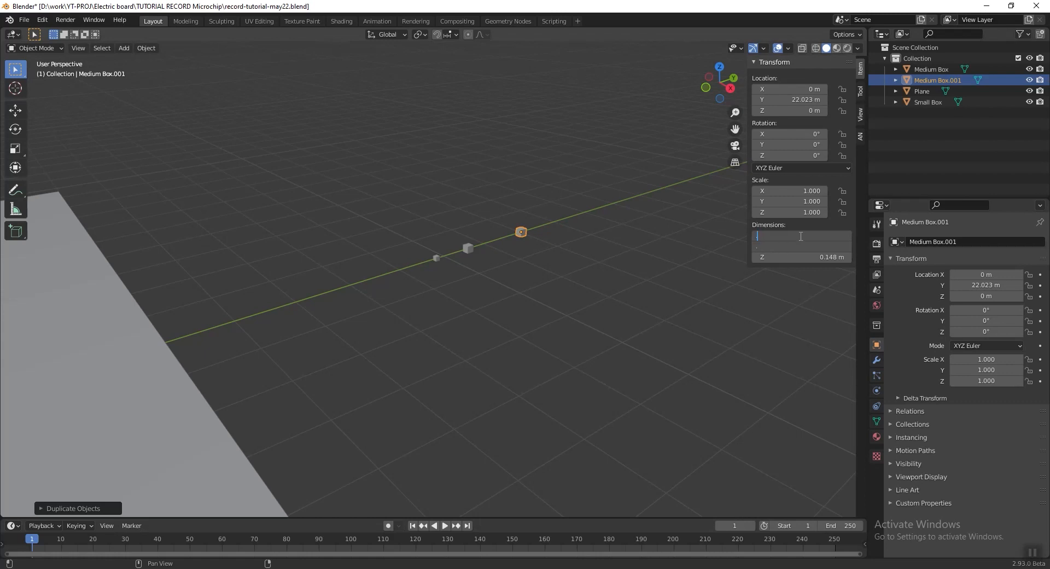
pyautogui.write('77')
pyautogui.press('Return')
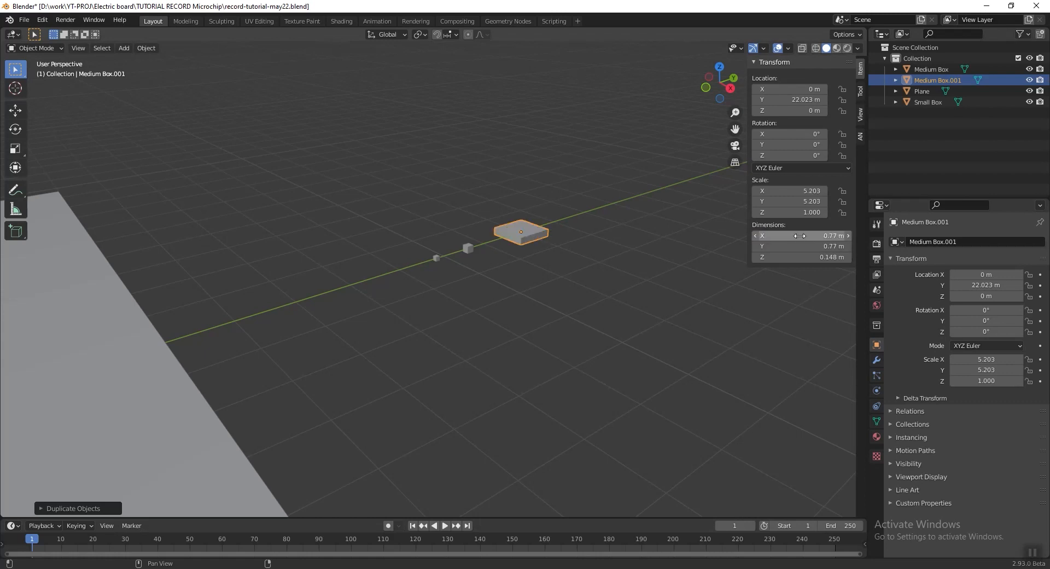
pyautogui.click(809, 257)
pyautogui.press('BackSpace')
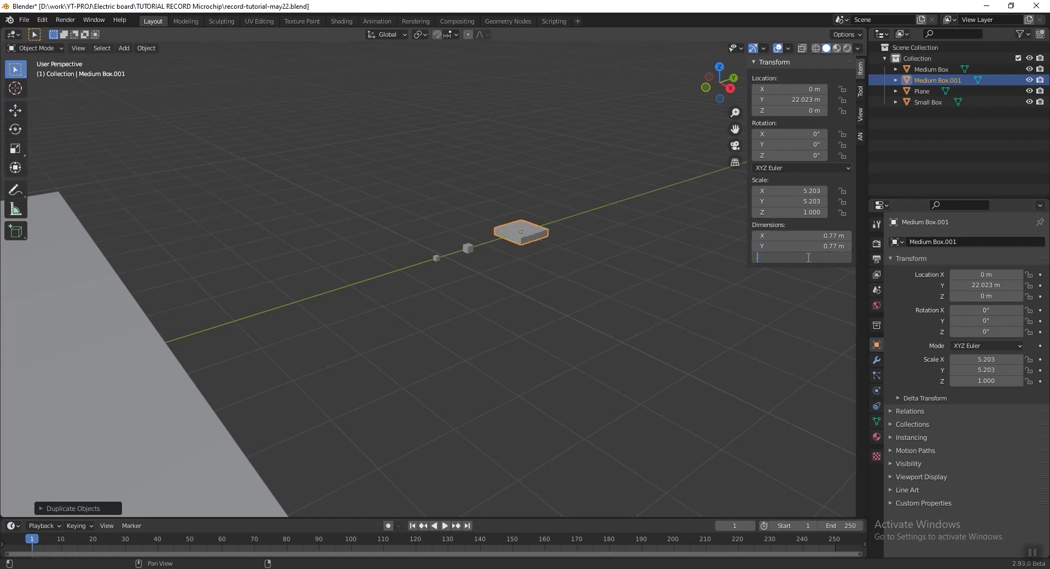
pyautogui.write('.034')
pyautogui.press('Return')
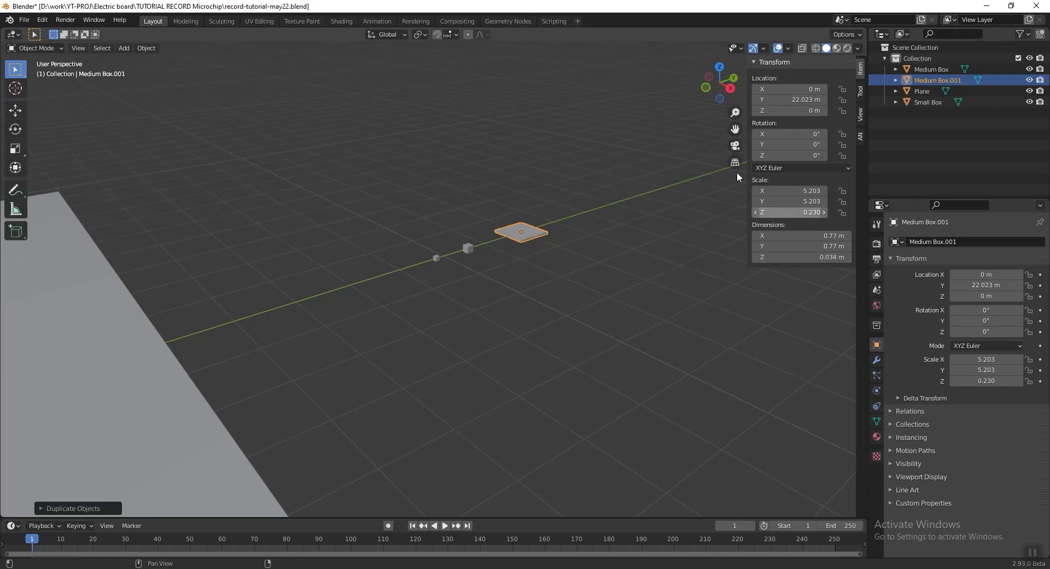
# Save the file and rename the thin square copy as Flat
pyautogui.scroll(5, 547, 232)
pyautogui.hotkey('ctrl', 's')
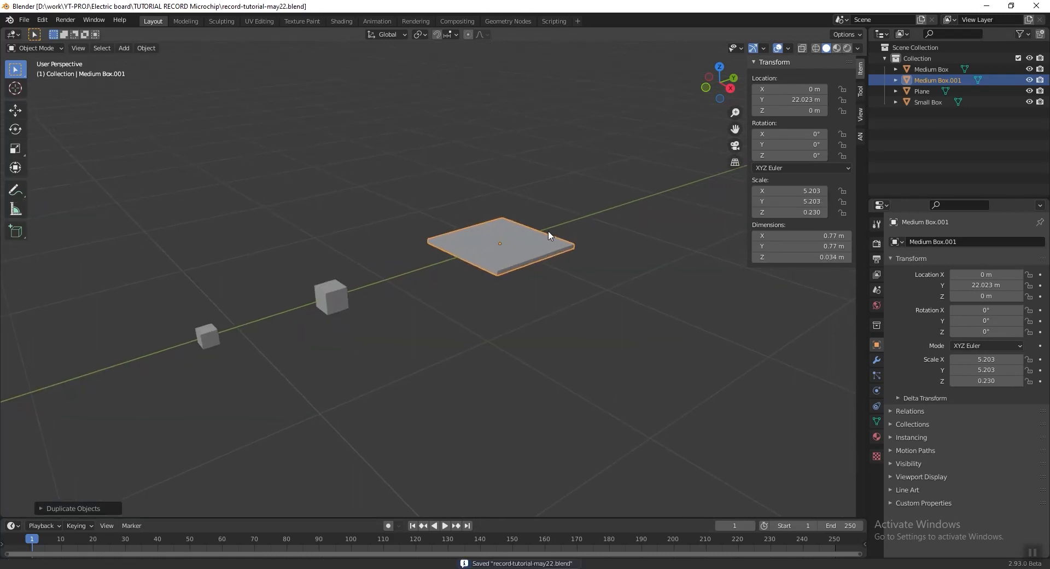
pyautogui.doubleClick(940, 80)
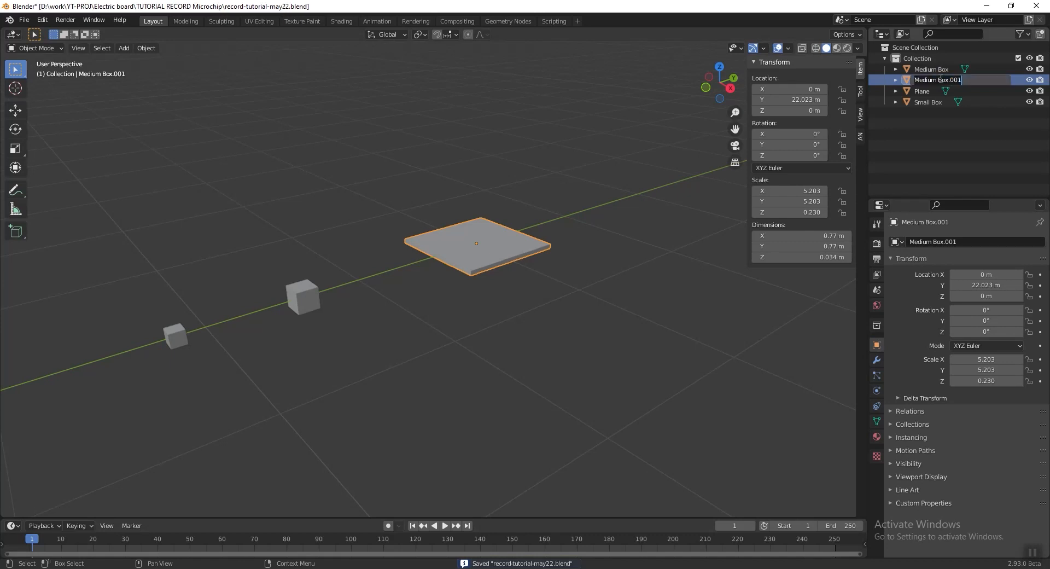
pyautogui.write('Flat')
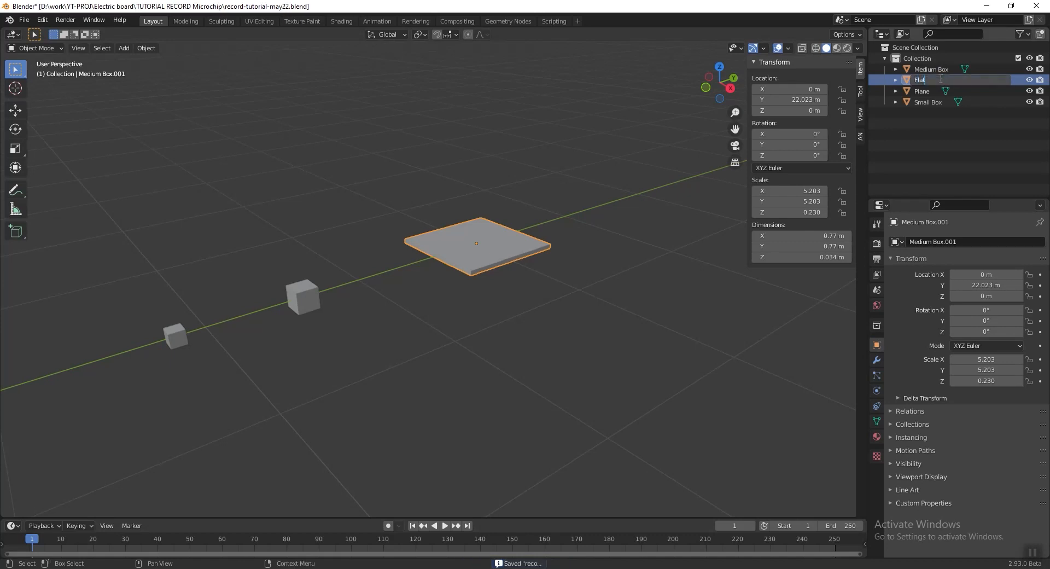
pyautogui.press('Return')
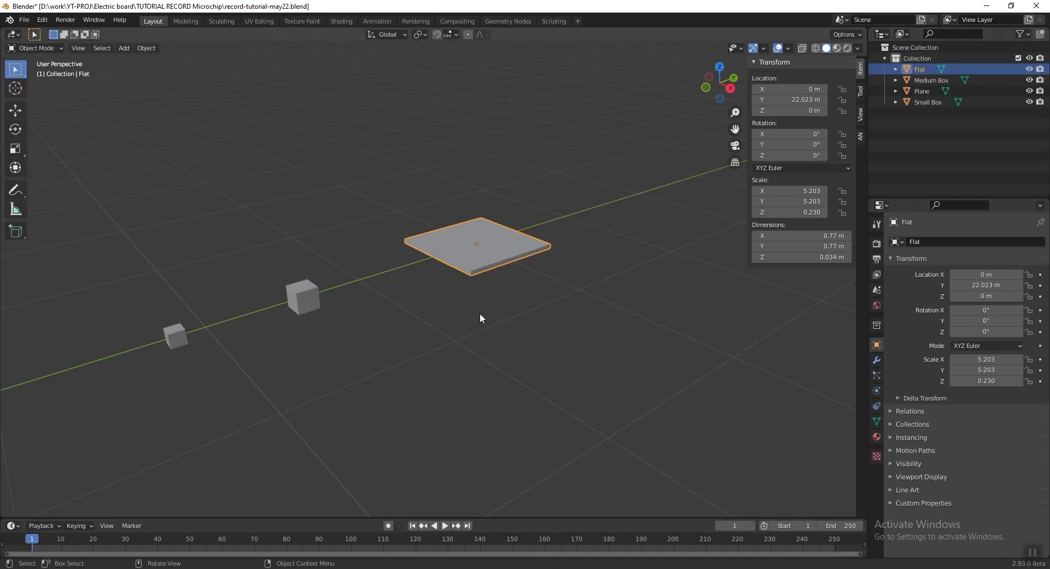
# Duplicate Small Box and place the copy along Y at about 23.24 m, beyond Flat
pyautogui.click(169, 335)
pyautogui.hotkey('shift', 'd')
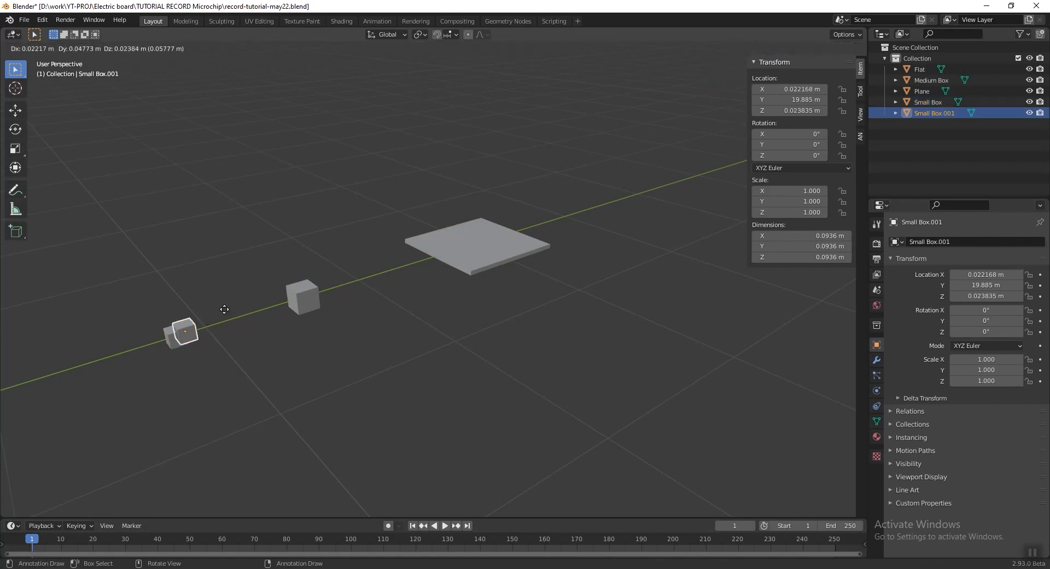
pyautogui.press('y')
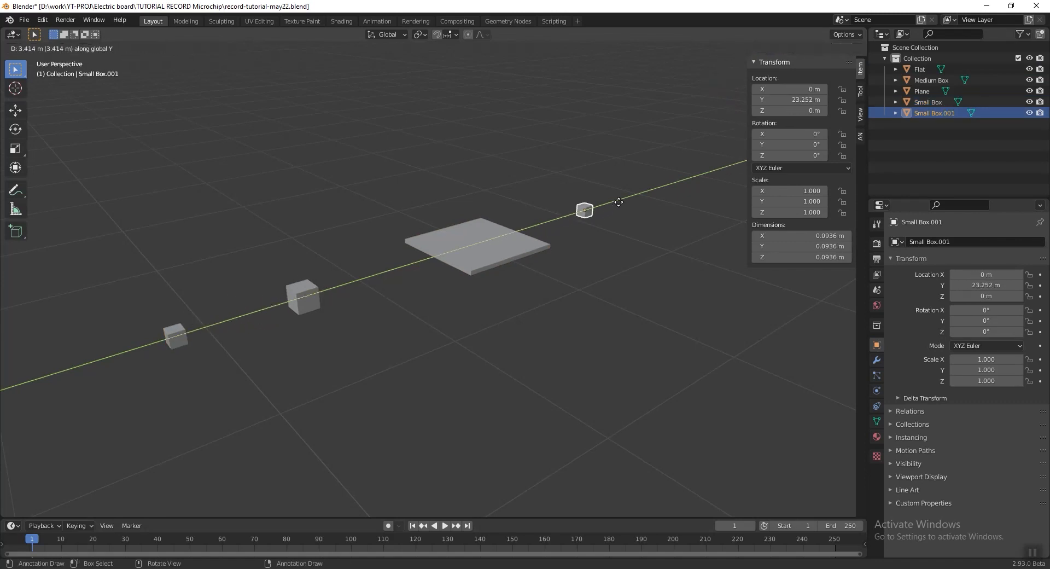
pyautogui.click(618, 205)
# Rename the new Small Box copy as Crystal and save the file
pyautogui.doubleClick(934, 113)
pyautogui.write('Cry')
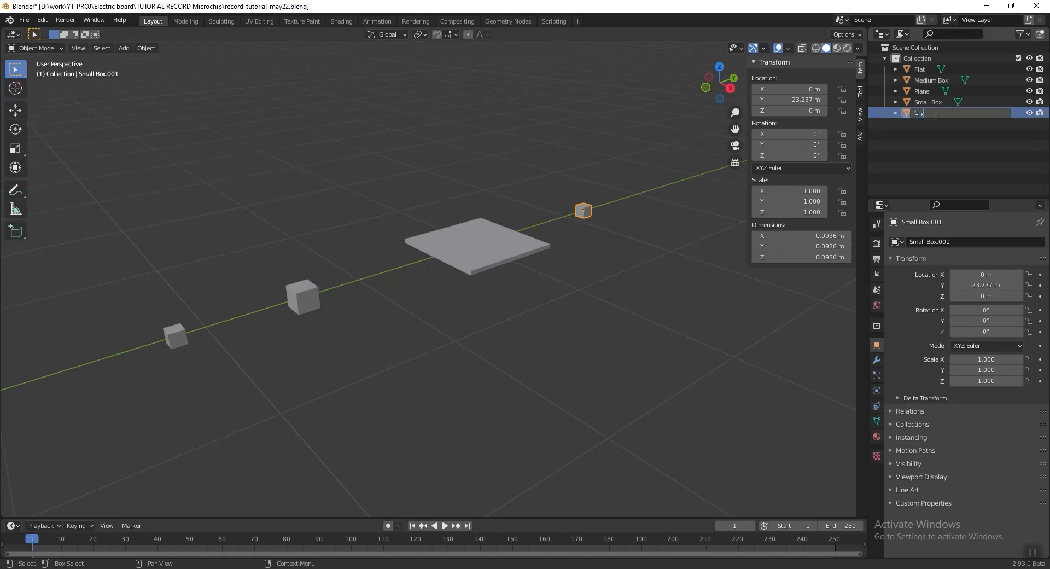
pyautogui.write('stal')
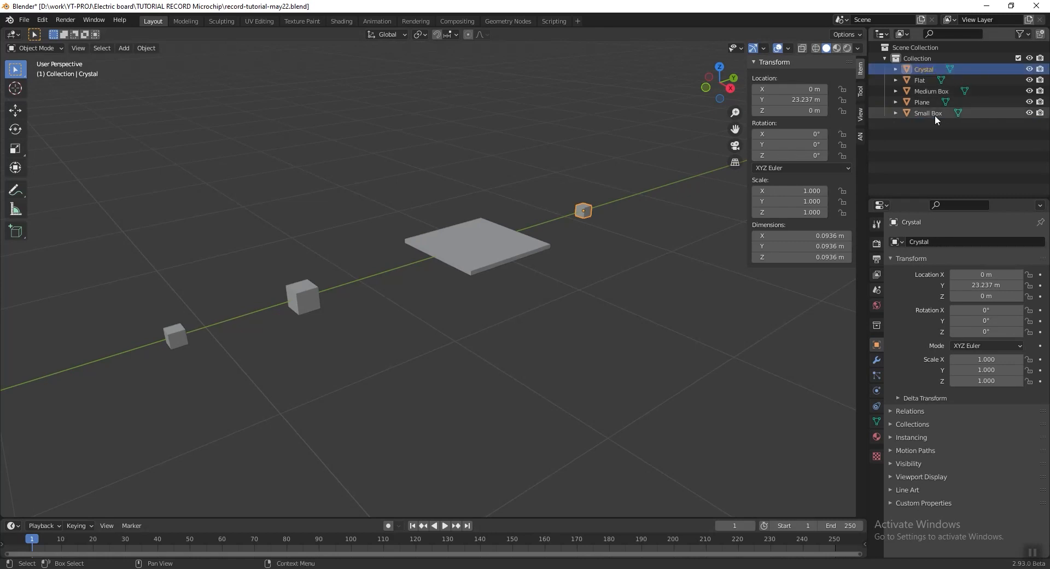
pyautogui.press('Return')
pyautogui.hotkey('ctrl', 's')
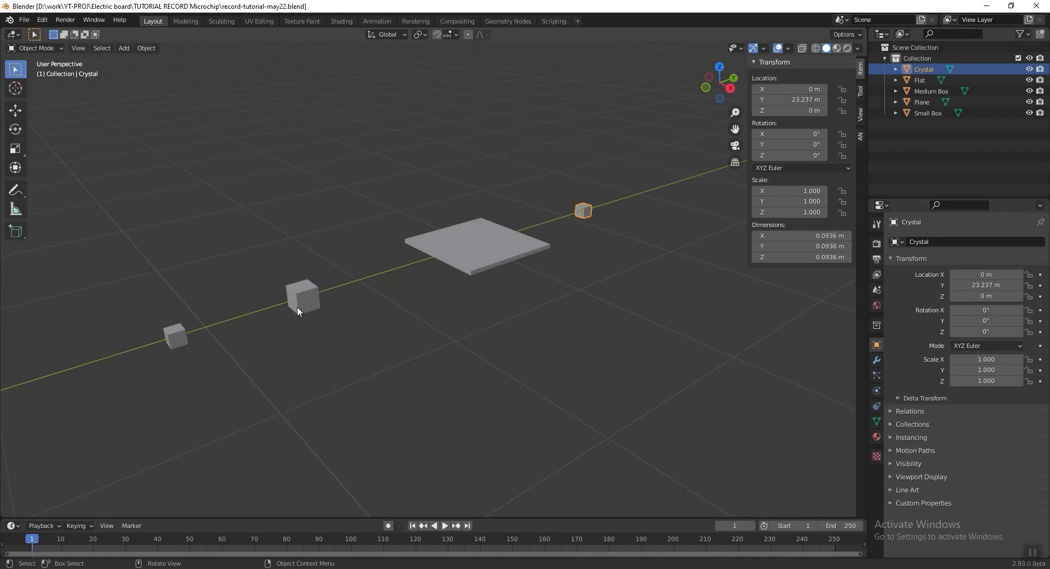
# Duplicate Medium Box along Y to about 20.19 m, toward Small Box, and set the copy's X, Y and Z dimensions to 0.0231 m
pyautogui.click(298, 306)
pyautogui.hotkey('shift', 'd')
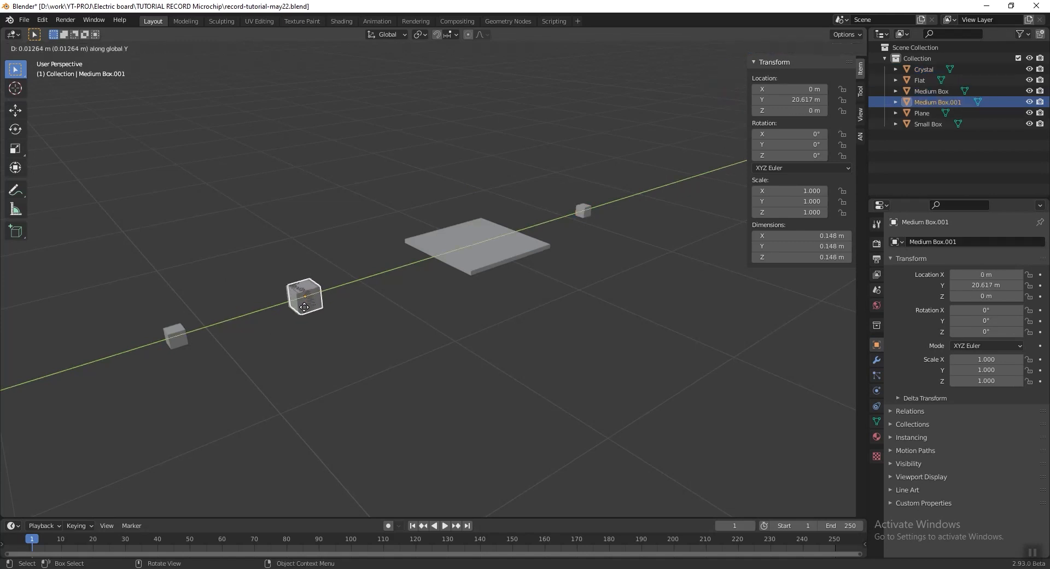
pyautogui.click(237, 321)
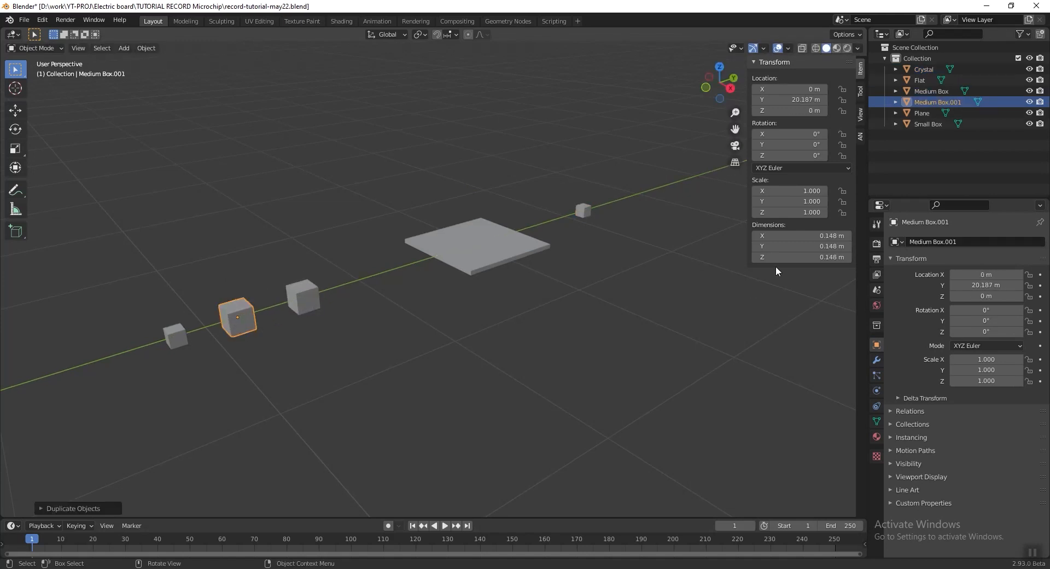
pyautogui.moveTo(794, 236); pyautogui.dragTo(805, 244)
pyautogui.press('BackSpace')
pyautogui.write('.0231')
pyautogui.press('Return')
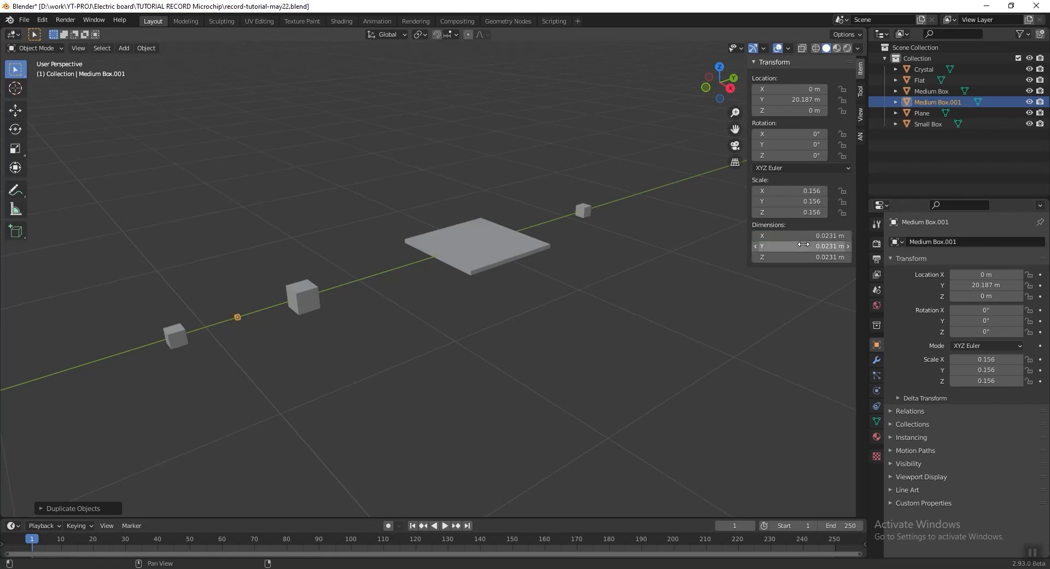
# Rename the tiny box as For Boolean and save the file
pyautogui.doubleClick(941, 103)
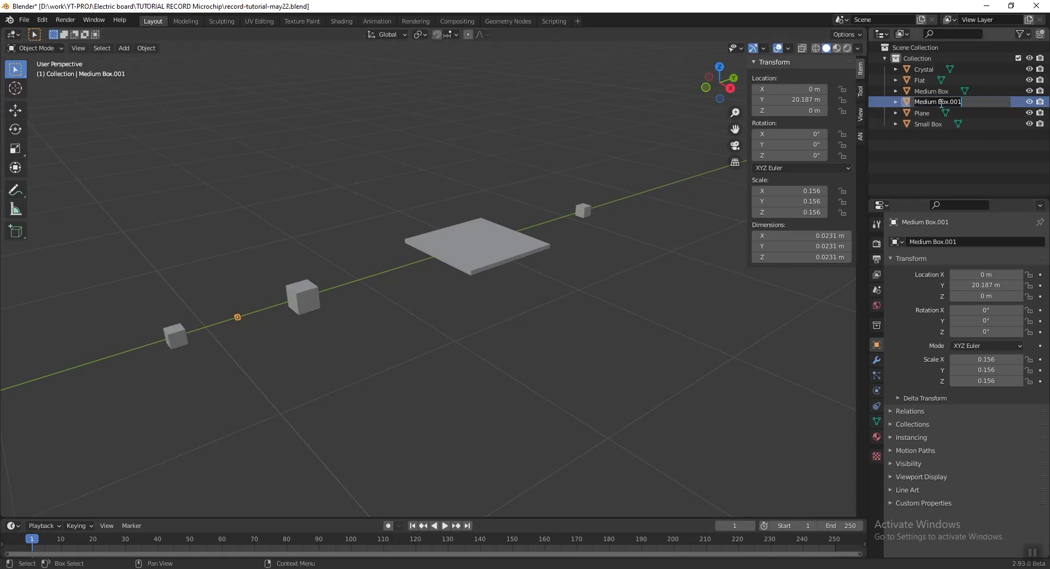
pyautogui.write('For Boolean')
pyautogui.press('Return')
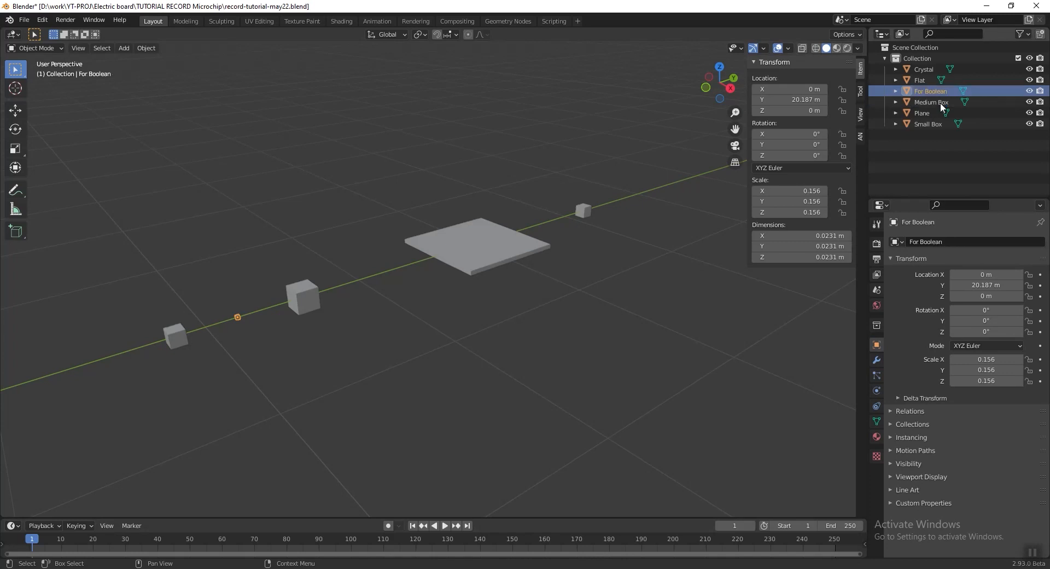
pyautogui.hotkey('ctrl', 's')
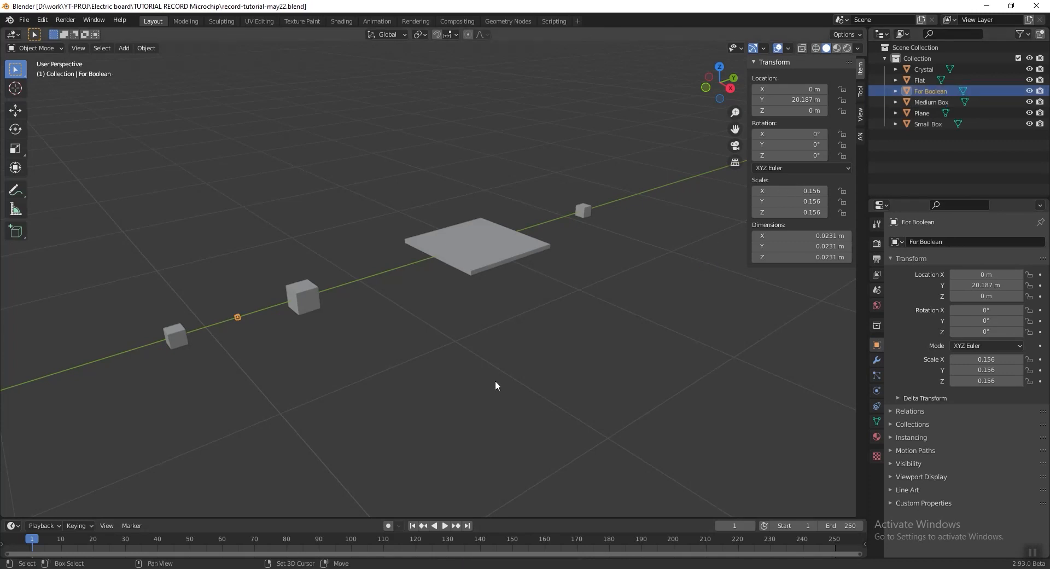
# Apply the scale of For Boolean and Flat, checking the scale values of the other boxes
pyautogui.hotkey('ctrl', 'a')
pyautogui.click(265, 317)
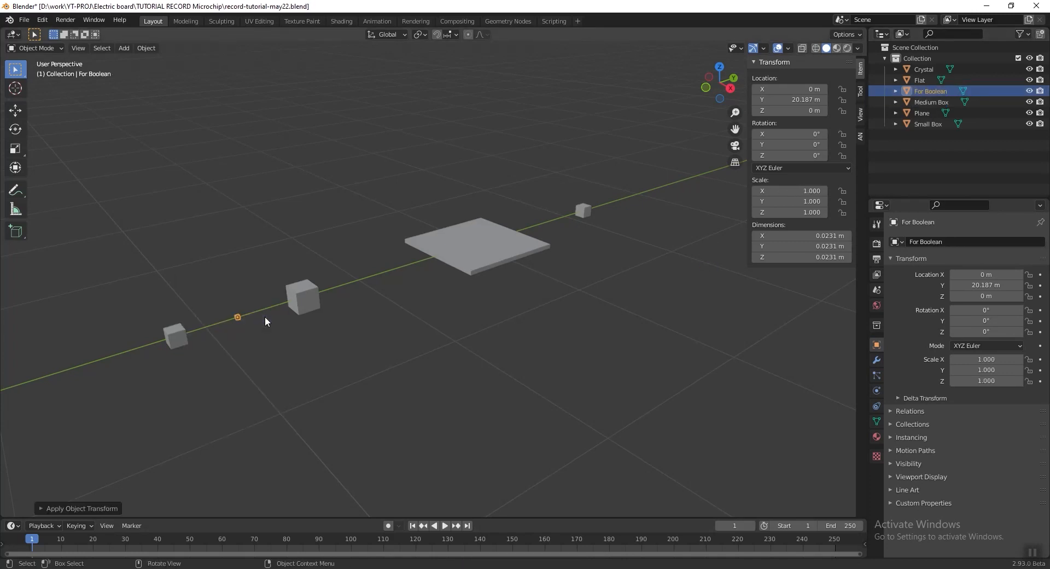
pyautogui.click(582, 211)
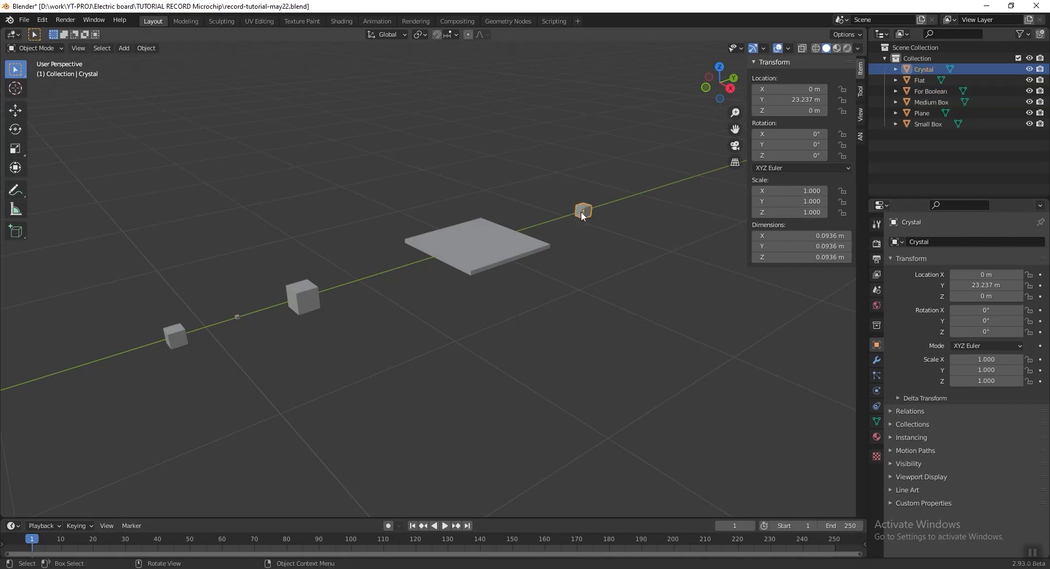
pyautogui.click(494, 246)
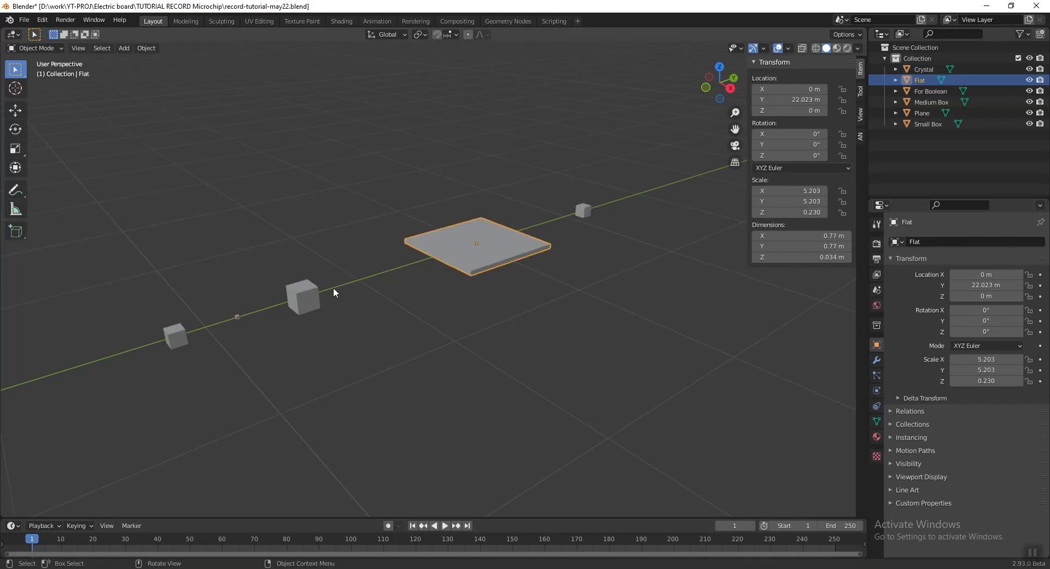
pyautogui.click(311, 299)
pyautogui.click(238, 317)
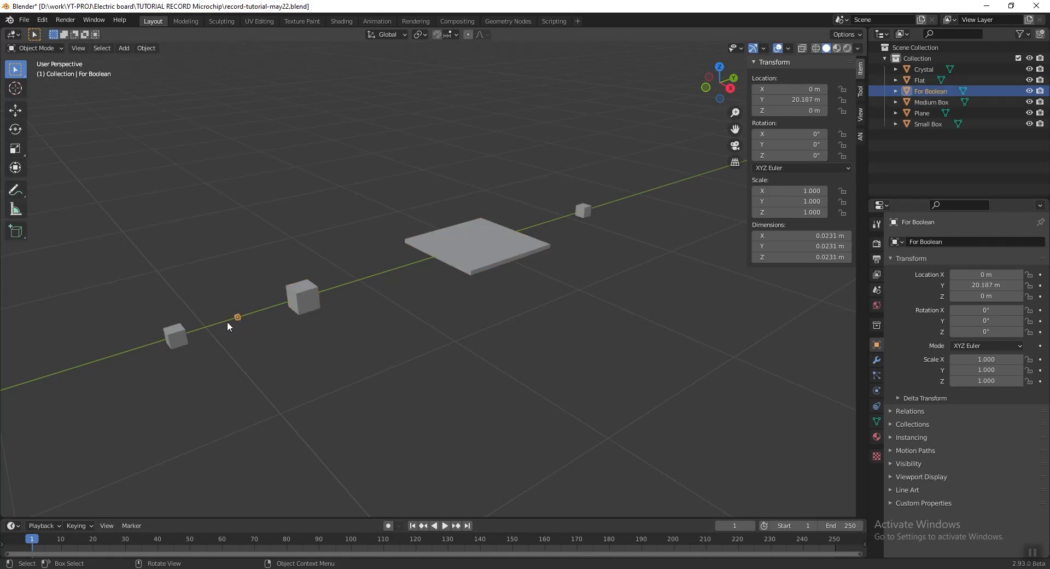
pyautogui.click(180, 331)
pyautogui.click(490, 260)
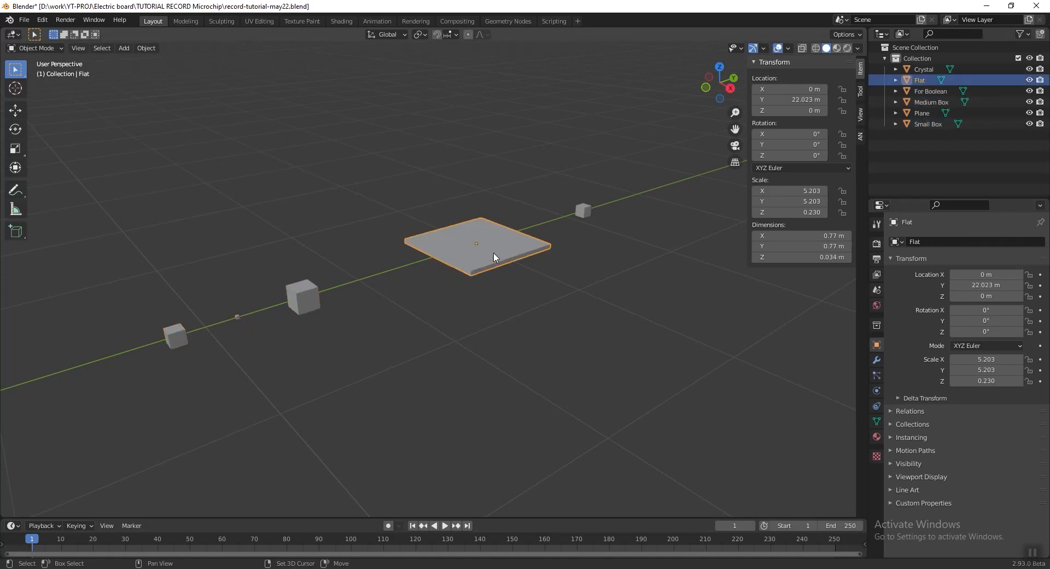
pyautogui.hotkey('ctrl', 'a')
pyautogui.click(489, 250)
# Save the file, then add a second plane at the world origin and scale it up to about 8.32 m across
pyautogui.scroll(-8, 467, 257)
pyautogui.keyDown('shift'); pyautogui.moveTo(385, 341); pyautogui.dragTo(529, 253, button='middle'); pyautogui.keyUp('shift')
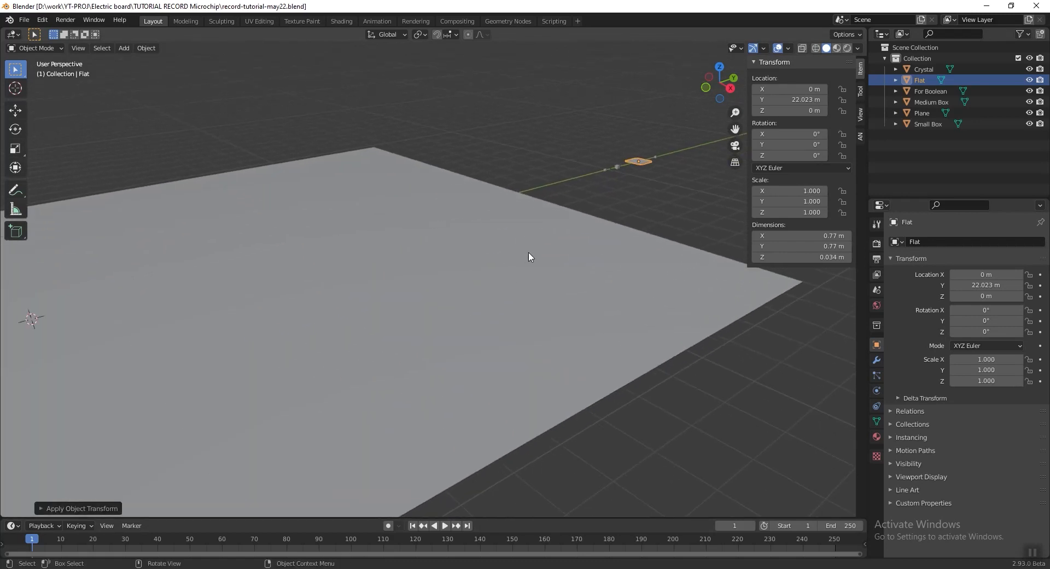
pyautogui.scroll(-2, 529, 253)
pyautogui.keyDown('shift'); pyautogui.moveTo(398, 246); pyautogui.dragTo(465, 258, button='middle'); pyautogui.keyUp('shift')
pyautogui.scroll(2, 438, 262)
pyautogui.hotkey('ctrl', 's')
pyautogui.hotkey('shift', 'a')
pyautogui.click(468, 259)
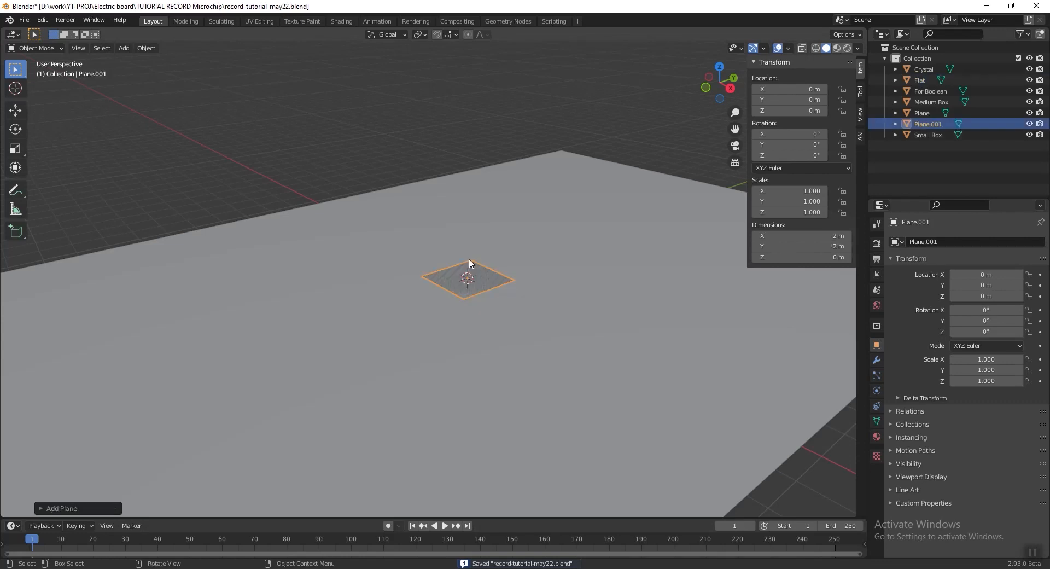
pyautogui.press('s')
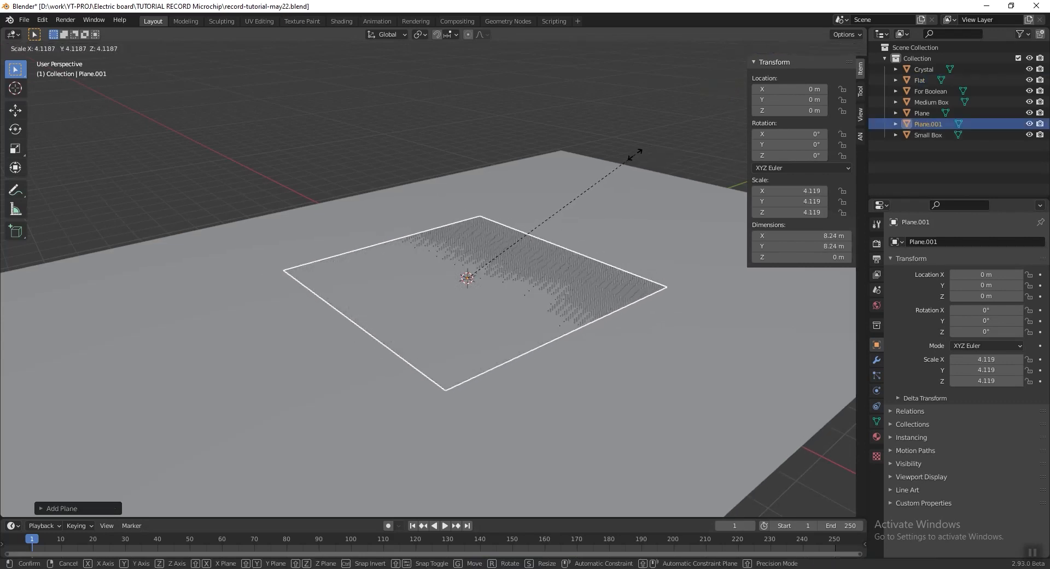
pyautogui.click(638, 153)
# Raise the new plane about 0.6 m along Z and set its scale to 4.282 on all axes
pyautogui.keyDown('shift'); pyautogui.moveTo(547, 227); pyautogui.dragTo(500, 295, button='middle'); pyautogui.keyUp('shift')
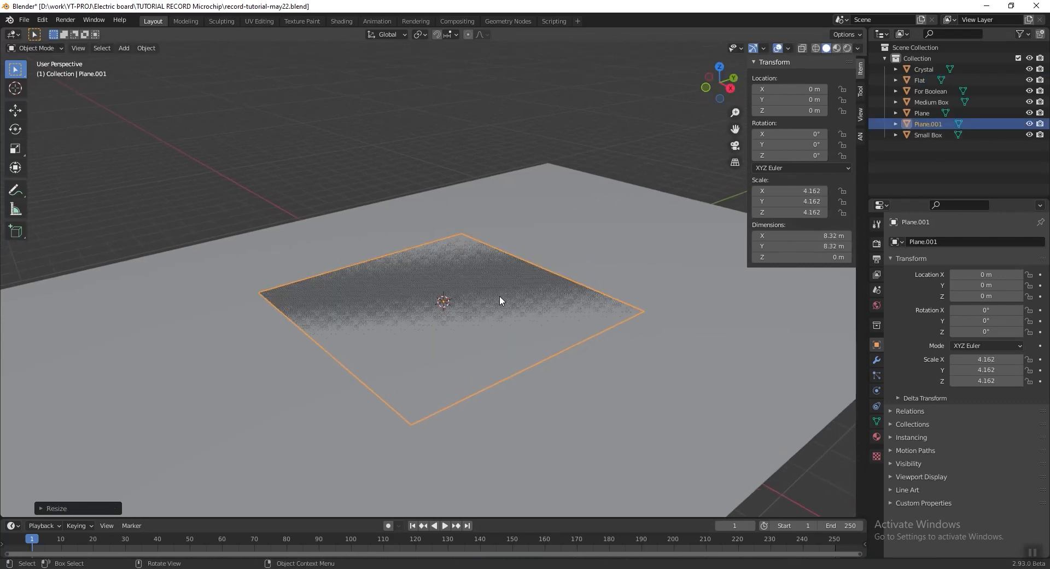
pyautogui.press('g')
pyautogui.press('z')
pyautogui.click(490, 283)
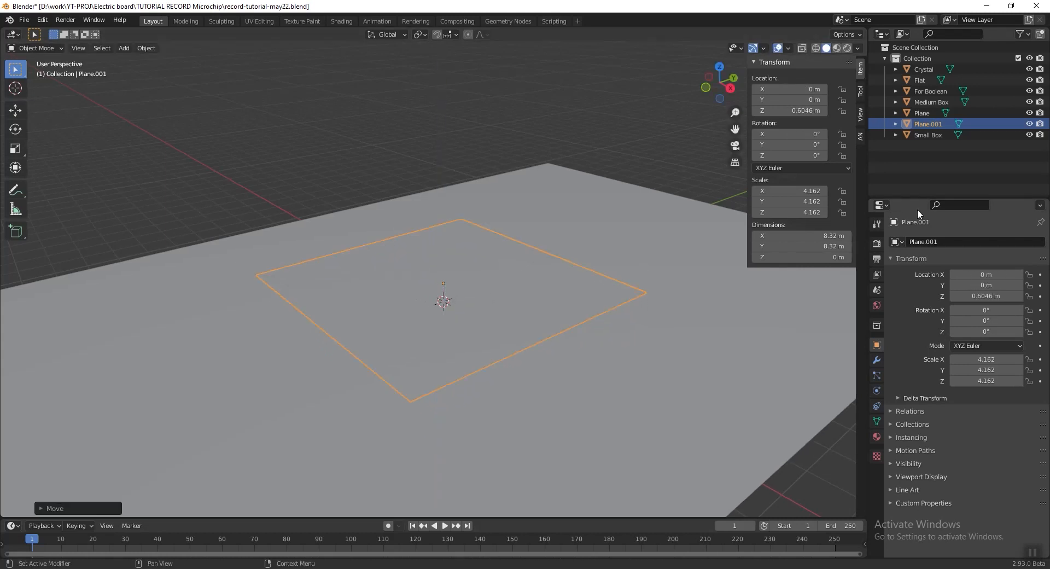
pyautogui.moveTo(788, 191); pyautogui.dragTo(788, 209)
pyautogui.write('4.282')
pyautogui.press('Return')
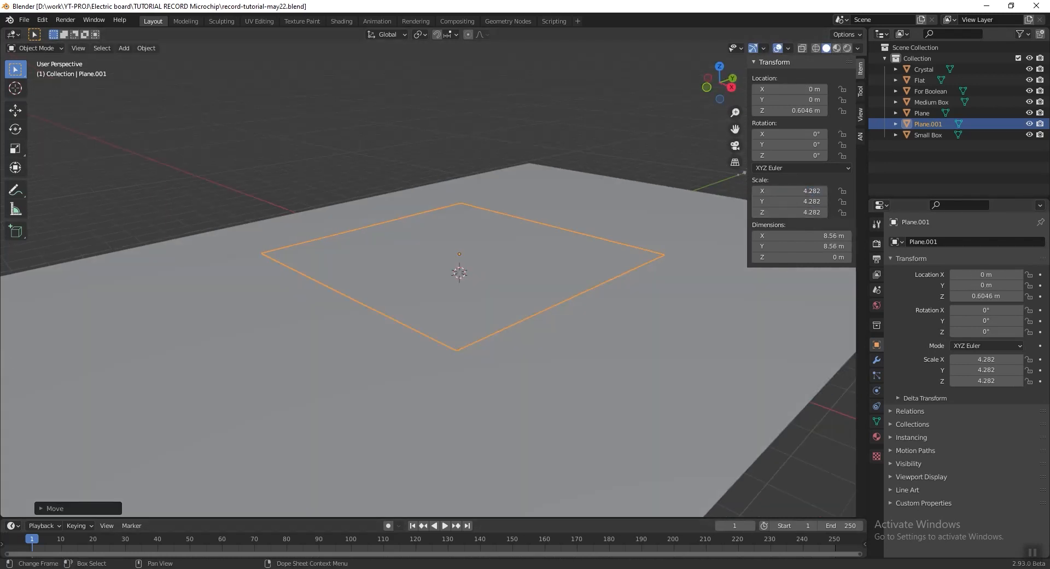
# Split the 3D viewport horizontally and make the lower area a Geometry Node Editor, slightly enlarged and with its sidebar hidden
pyautogui.moveTo(3, 514); pyautogui.dragTo(10, 306)
pyautogui.click(13, 319)
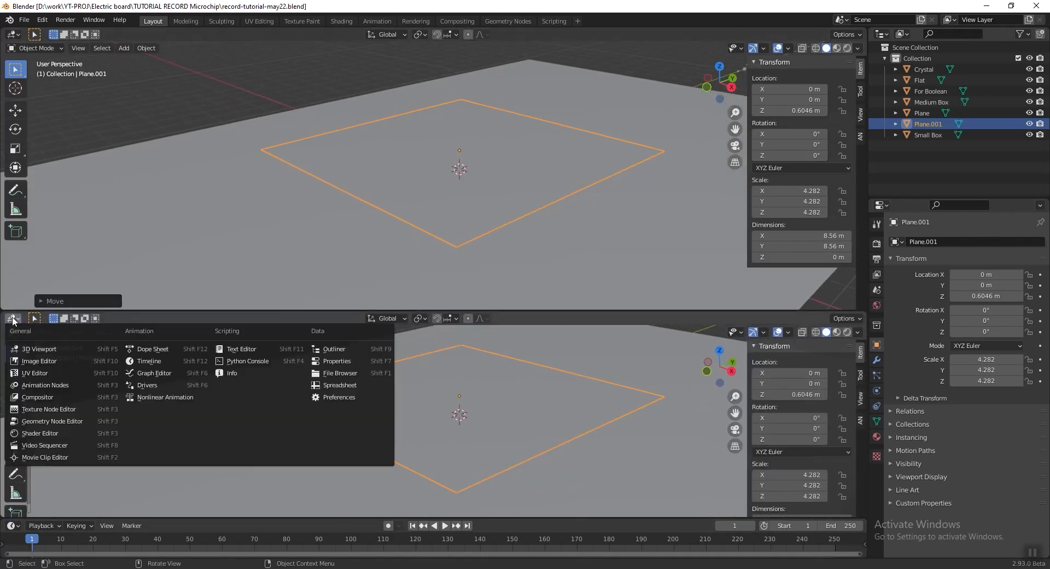
pyautogui.click(59, 432)
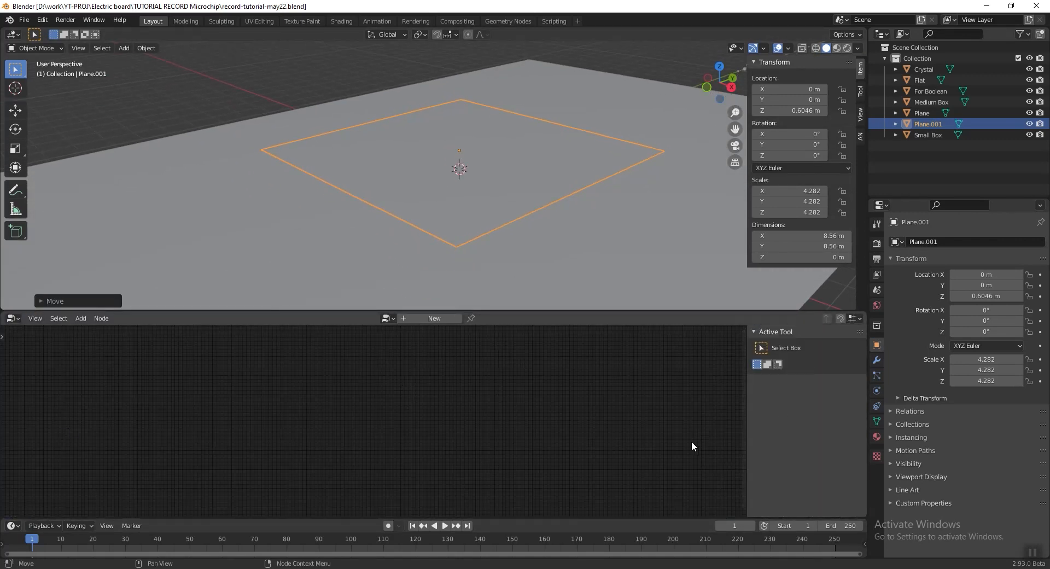
pyautogui.press('n')
pyautogui.moveTo(499, 311); pyautogui.dragTo(504, 295)
# Create a new geometry node tree for the raised plane and save the file
pyautogui.click(450, 305)
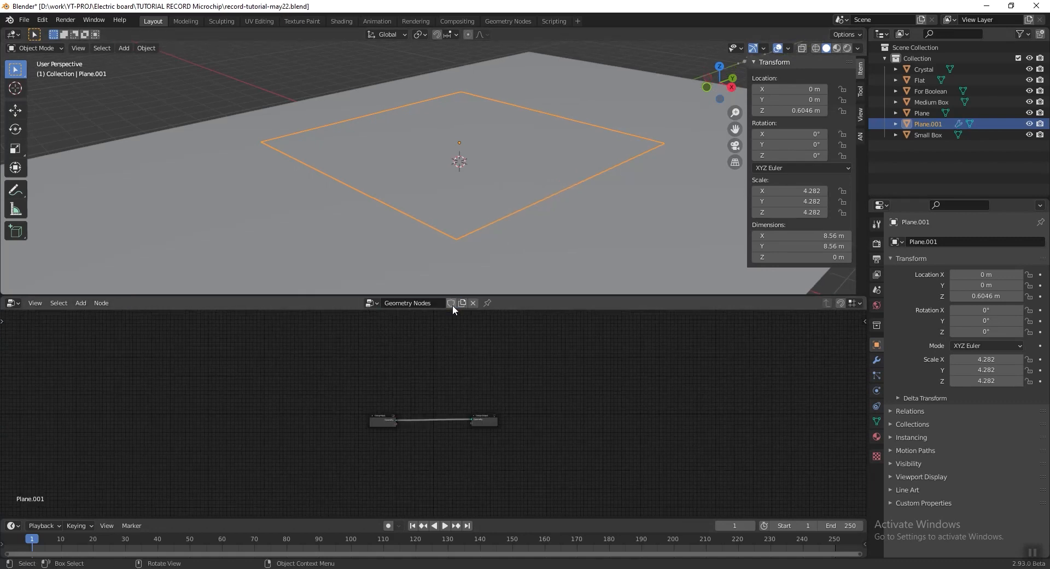
pyautogui.scroll(4, 446, 444)
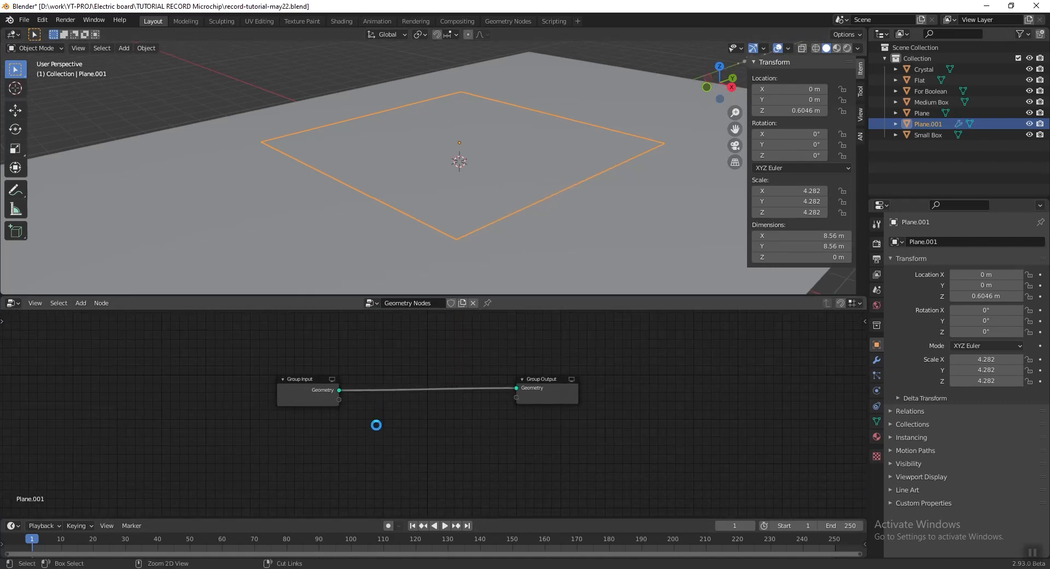
pyautogui.scroll(3, 380, 418)
pyautogui.hotkey('ctrl', 's')
# Add a Point Distribute node and connect the Group Input geometry to its Geometry input
pyautogui.hotkey('shift', 'a')
pyautogui.moveTo(399, 426)
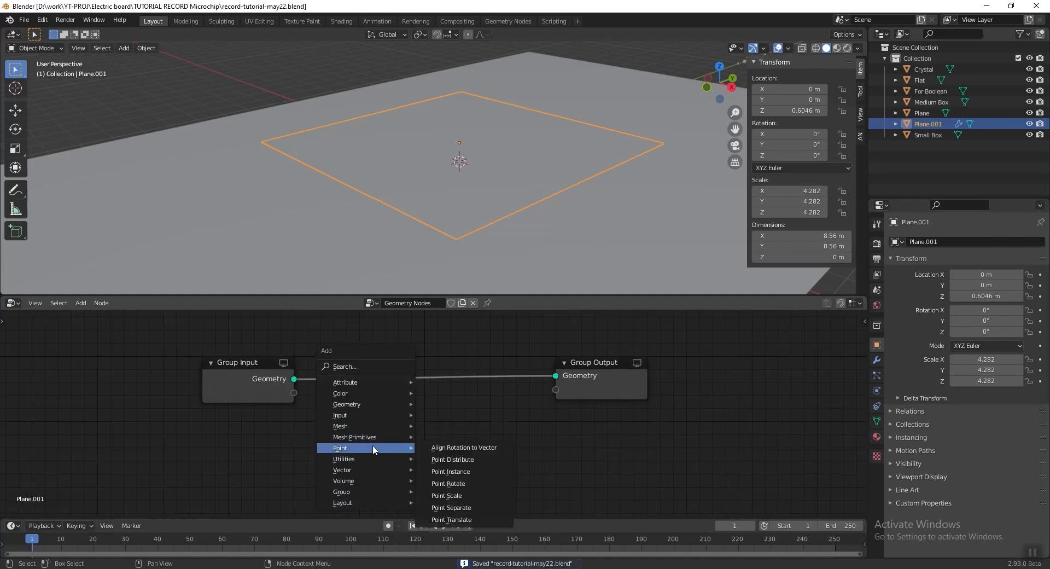
pyautogui.click(474, 461)
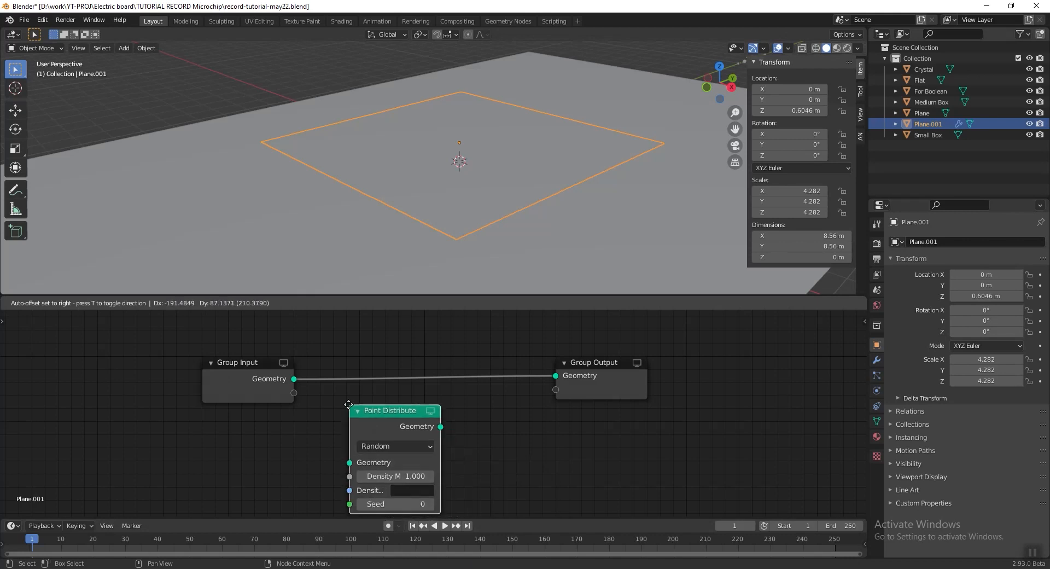
pyautogui.click(383, 427)
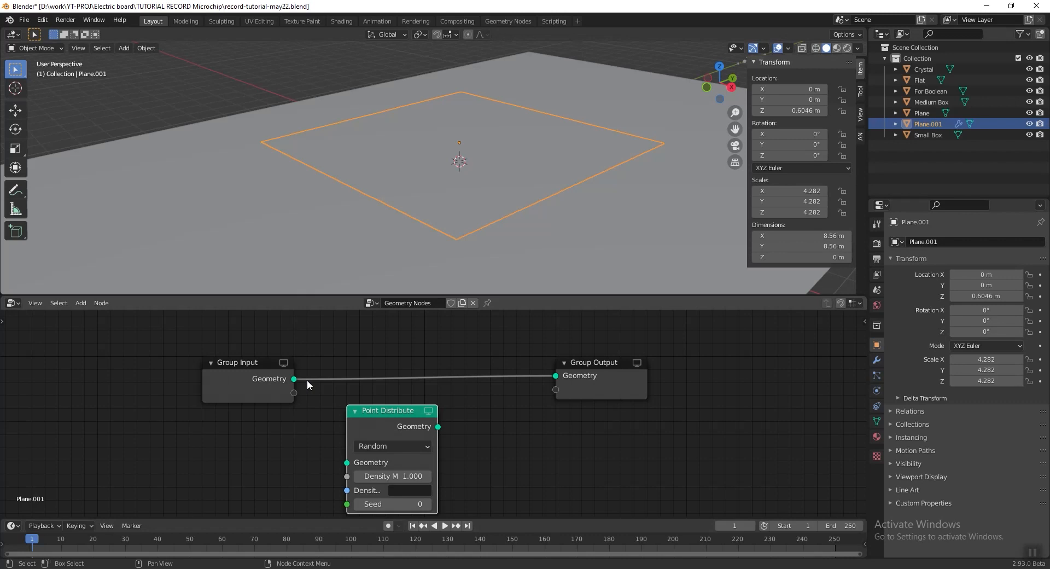
pyautogui.moveTo(295, 379); pyautogui.dragTo(366, 455)
pyautogui.moveTo(367, 456); pyautogui.dragTo(355, 409, button='middle')
# Move Group Output farther from Group Input and insert a Join Geometry node into the link between them
pyautogui.moveTo(504, 357); pyautogui.dragTo(700, 357)
pyautogui.hotkey('shift', 'a')
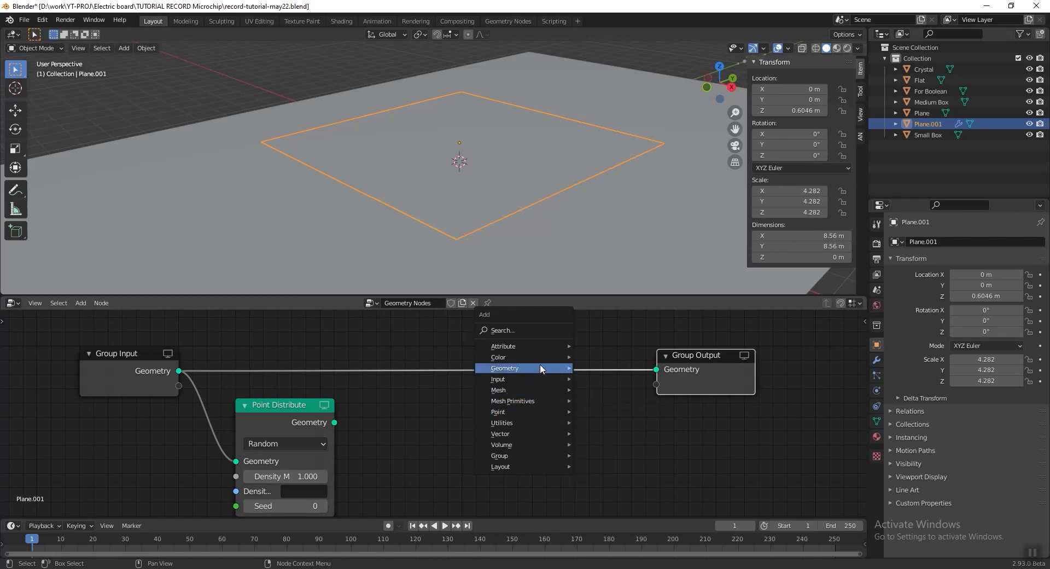
pyautogui.click(619, 374)
pyautogui.click(528, 357)
pyautogui.moveTo(544, 327); pyautogui.dragTo(721, 380)
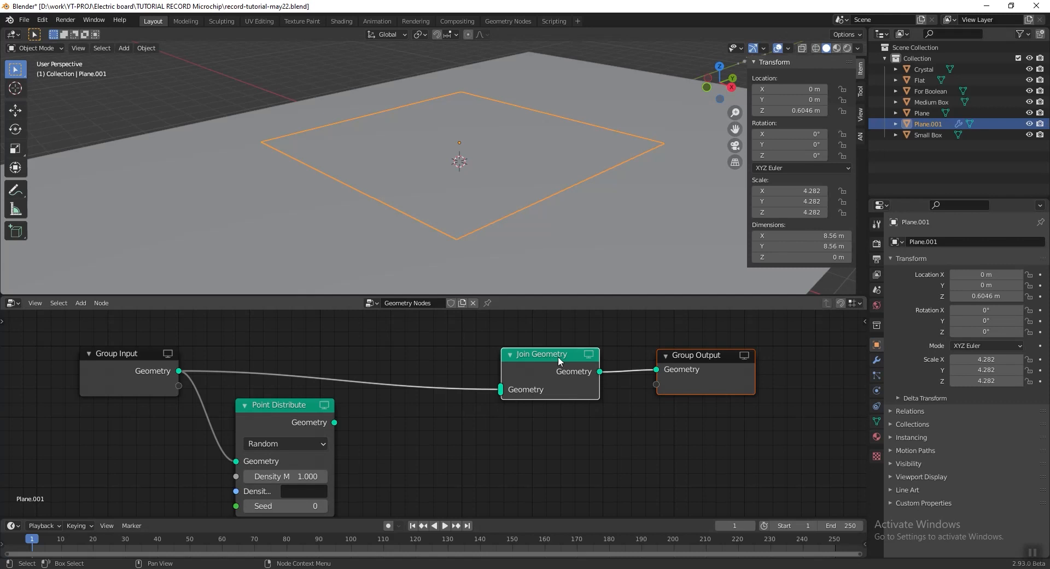
pyautogui.moveTo(558, 357); pyautogui.dragTo(626, 341)
# Connect the Point Distribute node's Geometry output to the Join Geometry input
pyautogui.moveTo(335, 422); pyautogui.dragTo(569, 377)
pyautogui.moveTo(512, 141); pyautogui.dragTo(520, 165, button='middle')
pyautogui.keyDown('shift'); pyautogui.scroll(-2, 347, 403); pyautogui.keyUp('shift')
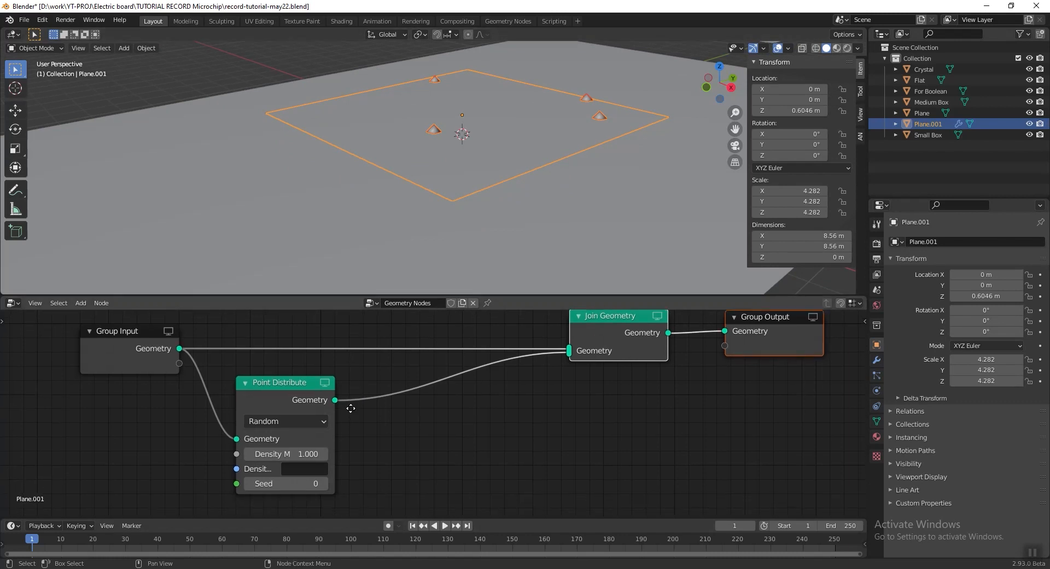
# Set the Point Distribute node's maximum density to 8.1 and move the node slightly down
pyautogui.click(275, 458)
pyautogui.write('5.9')
pyautogui.press('Return')
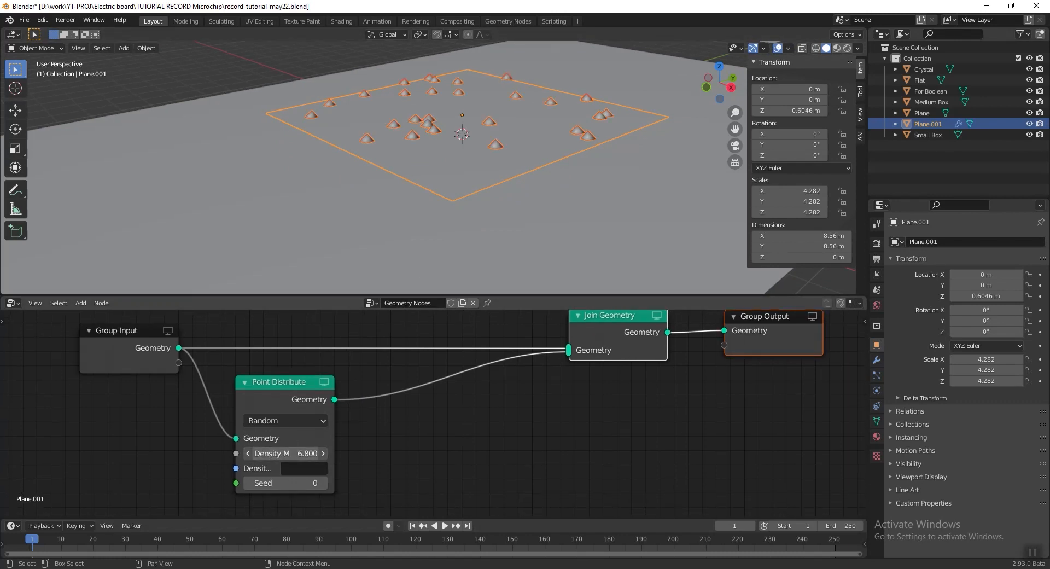
pyautogui.moveTo(275, 458); pyautogui.dragTo(288, 458)
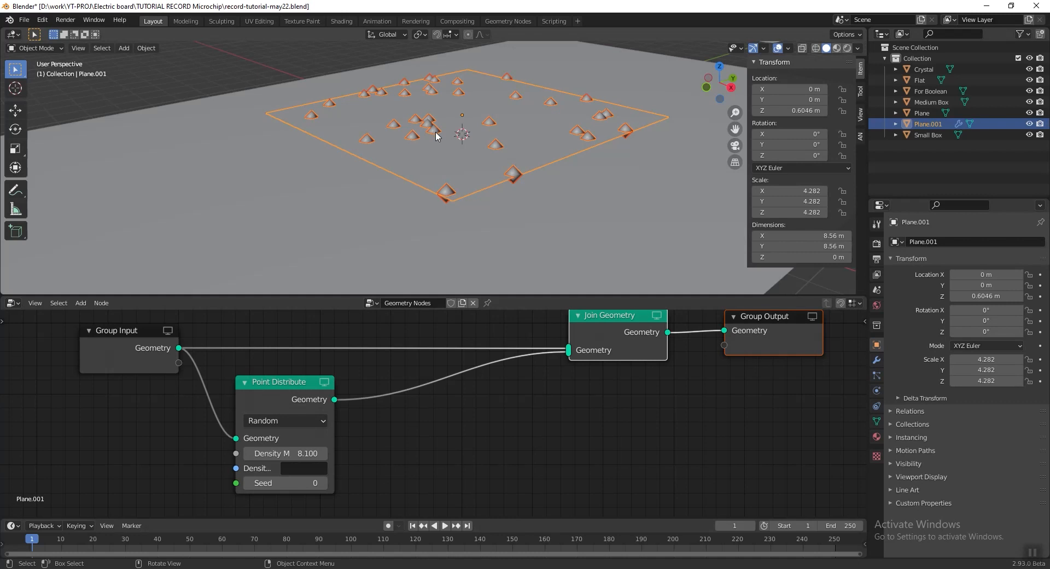
pyautogui.moveTo(286, 380); pyautogui.dragTo(283, 396)
pyautogui.scroll(-6, 454, 128)
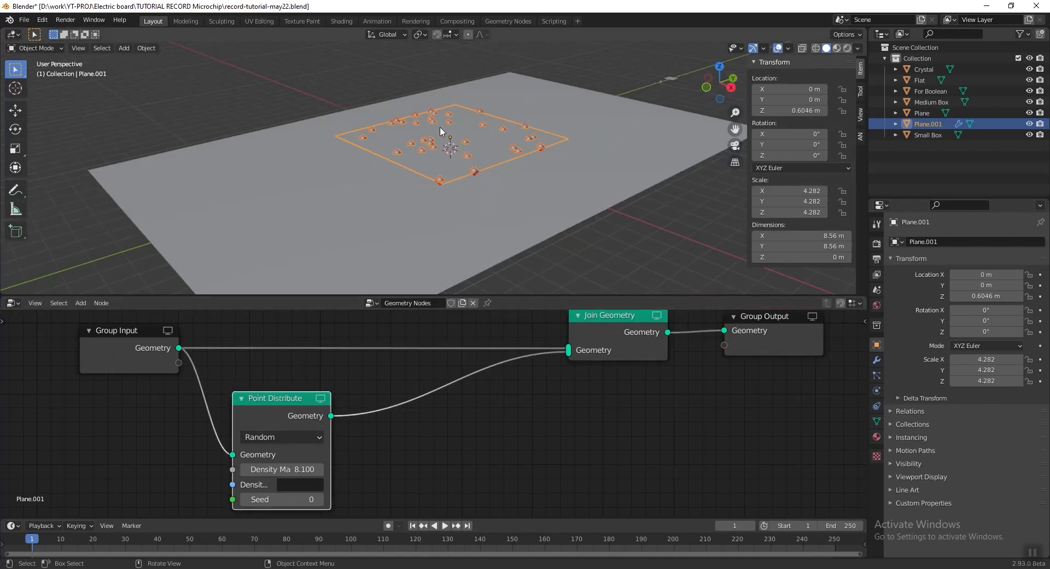
# Save the Blender file with the points distributed over the raised plane
pyautogui.scroll(3, 454, 128)
pyautogui.press('b')
pyautogui.press('Escape')
pyautogui.scroll(-5, 500, 152)
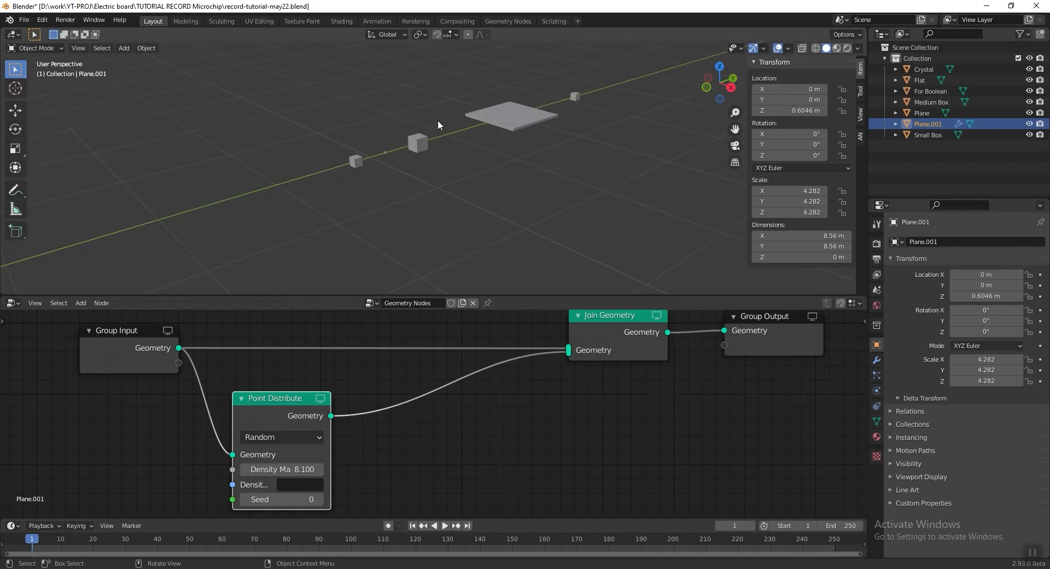
pyautogui.scroll(10, 570, 163)
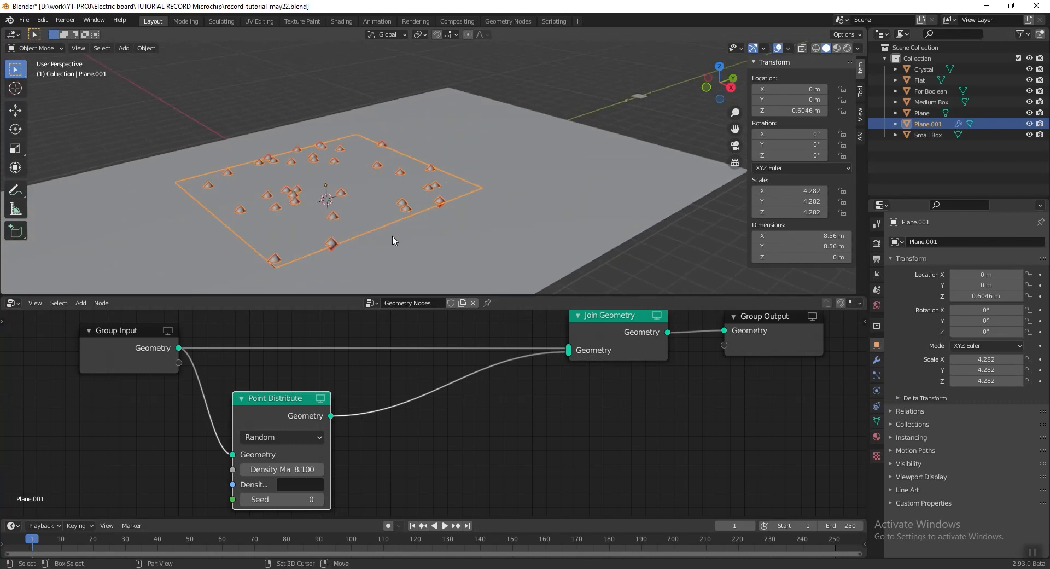
pyautogui.moveTo(462, 168)
pyautogui.keyDown('shift'); pyautogui.mouseDown(button='middle')
pyautogui.moveTo(493, 149)
pyautogui.moveTo(473, 158)
pyautogui.mouseUp(button='middle'); pyautogui.keyUp('shift')
pyautogui.hotkey('ctrl', 's')
# Insert a Point Instance node into the link between the Point Distribute and Join Geometry nodes
pyautogui.moveTo(436, 430); pyautogui.dragTo(452, 398, button='middle')
pyautogui.hotkey('shift', 'a')
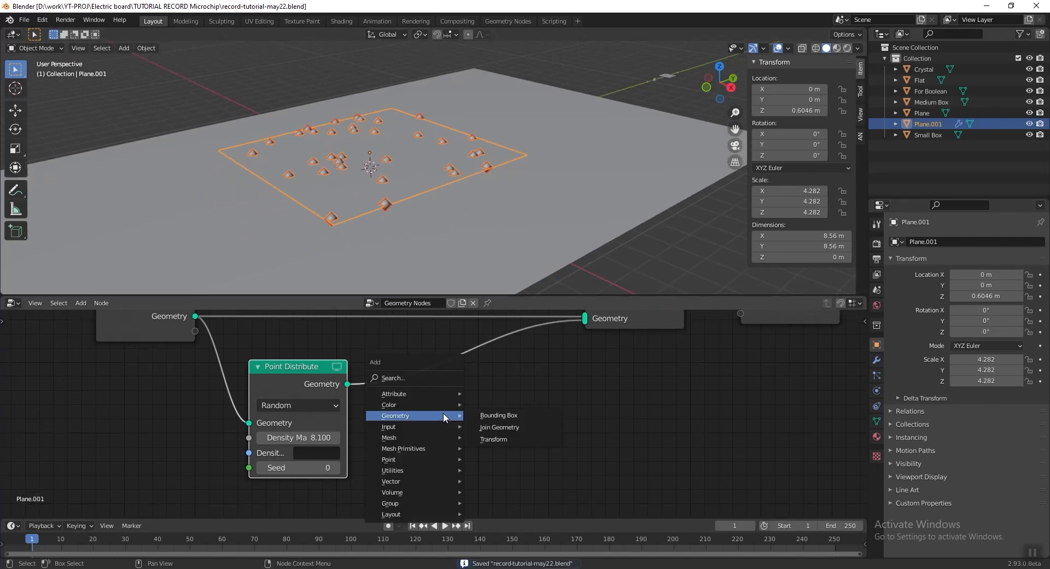
pyautogui.moveTo(436, 460)
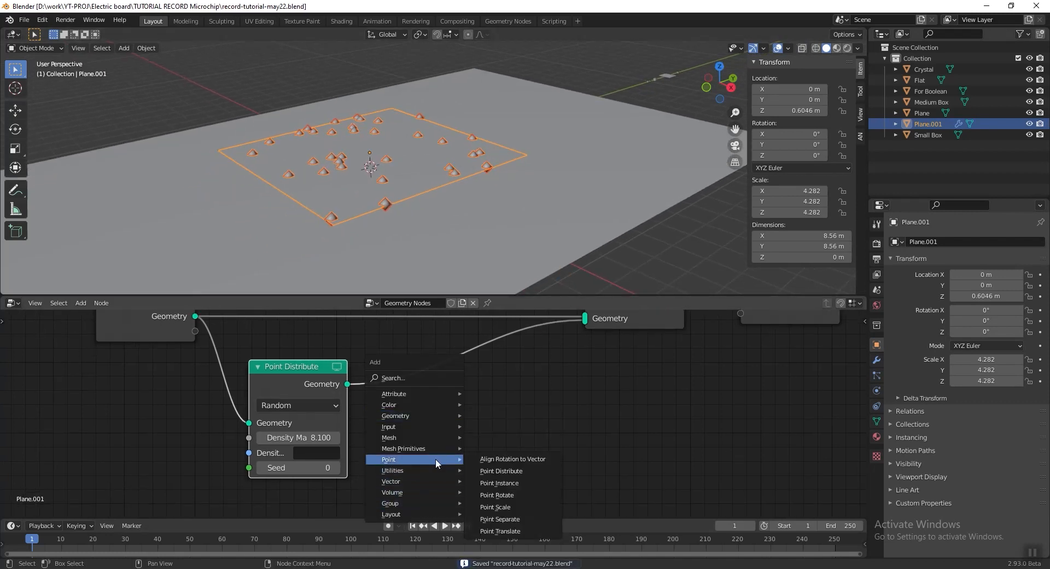
pyautogui.click(543, 482)
pyautogui.click(421, 377)
pyautogui.moveTo(429, 385); pyautogui.dragTo(433, 351)
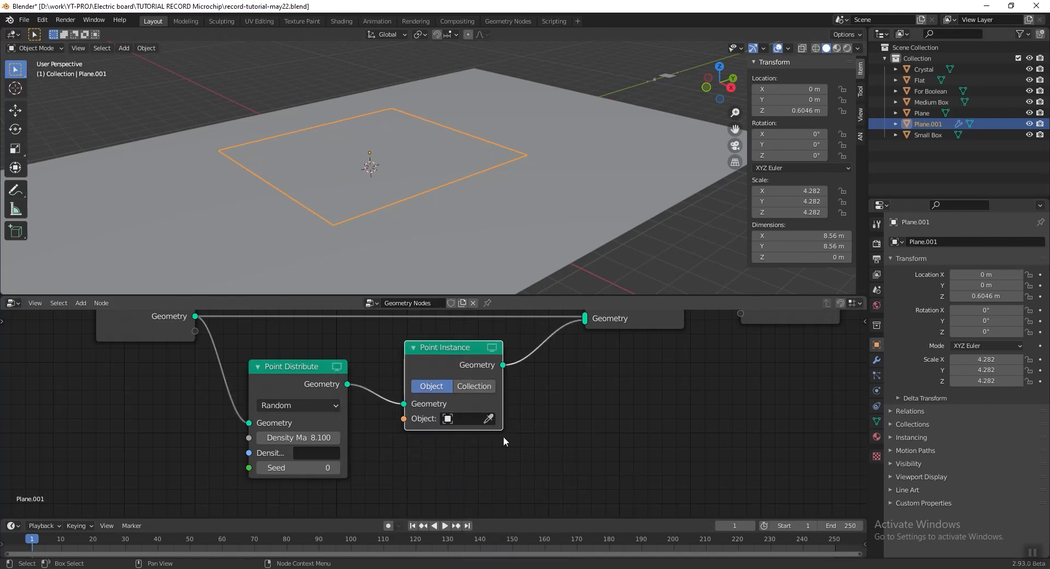
# Set the Point Instance node's object to Medium Box
pyautogui.click(467, 419)
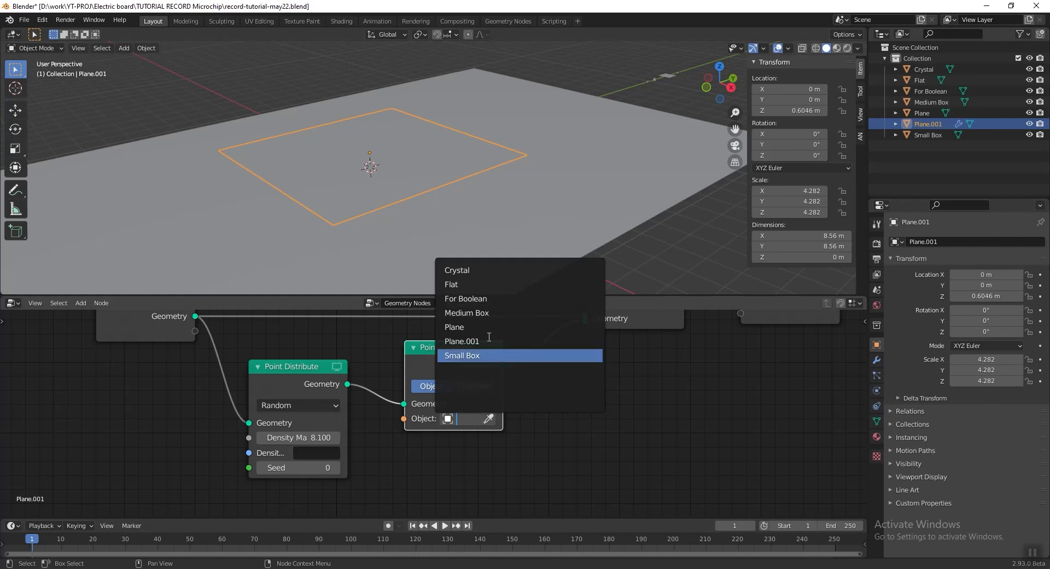
pyautogui.click(466, 312)
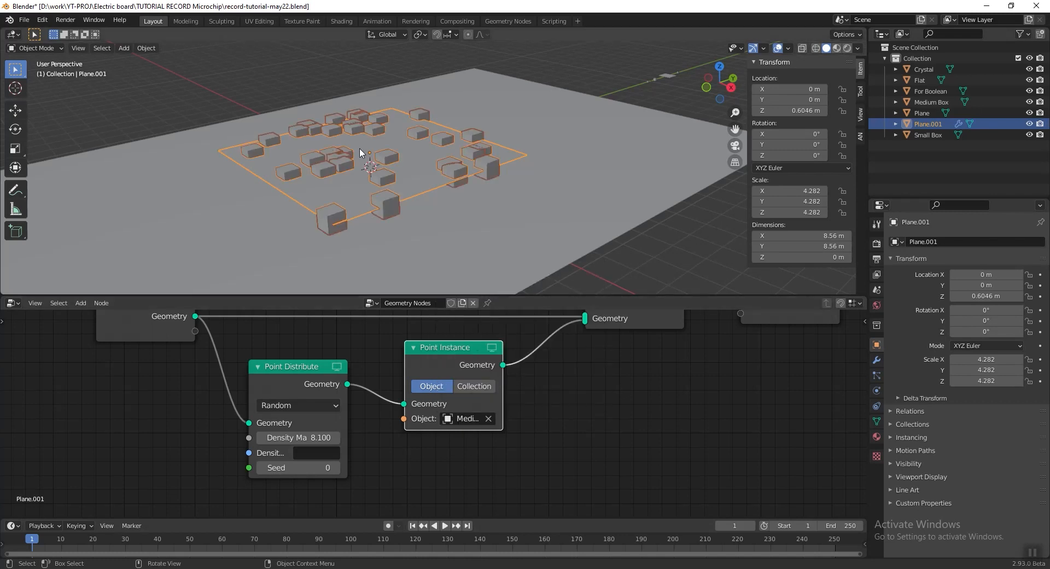
pyautogui.scroll(2, 363, 153)
# Move the Point Instance, Join Geometry and Group Output nodes farther from Point Distribute to make room between them
pyautogui.scroll(-3, 477, 388)
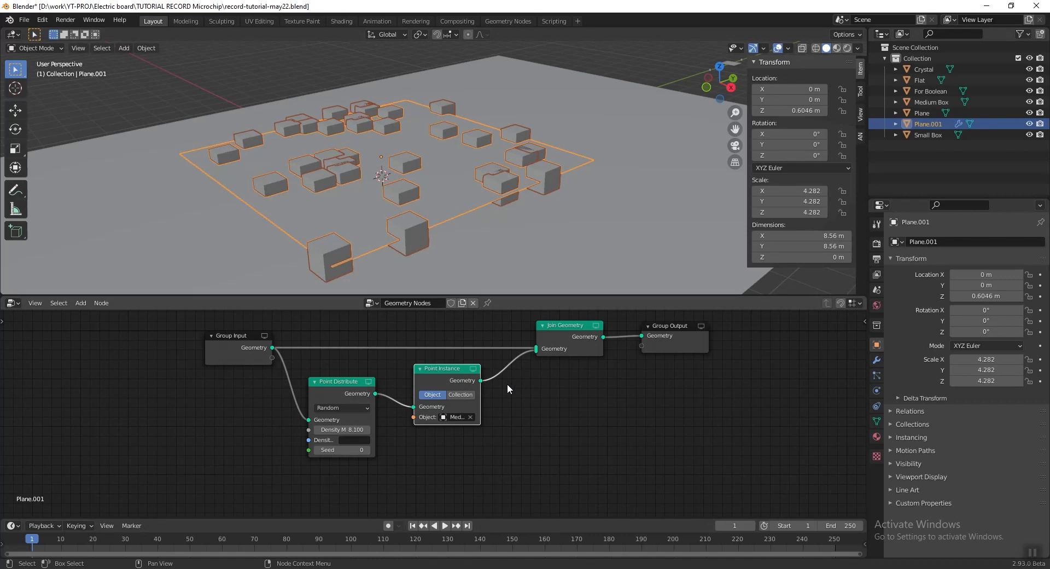
pyautogui.moveTo(412, 350); pyautogui.dragTo(695, 472)
pyautogui.moveTo(438, 422); pyautogui.dragTo(533, 409)
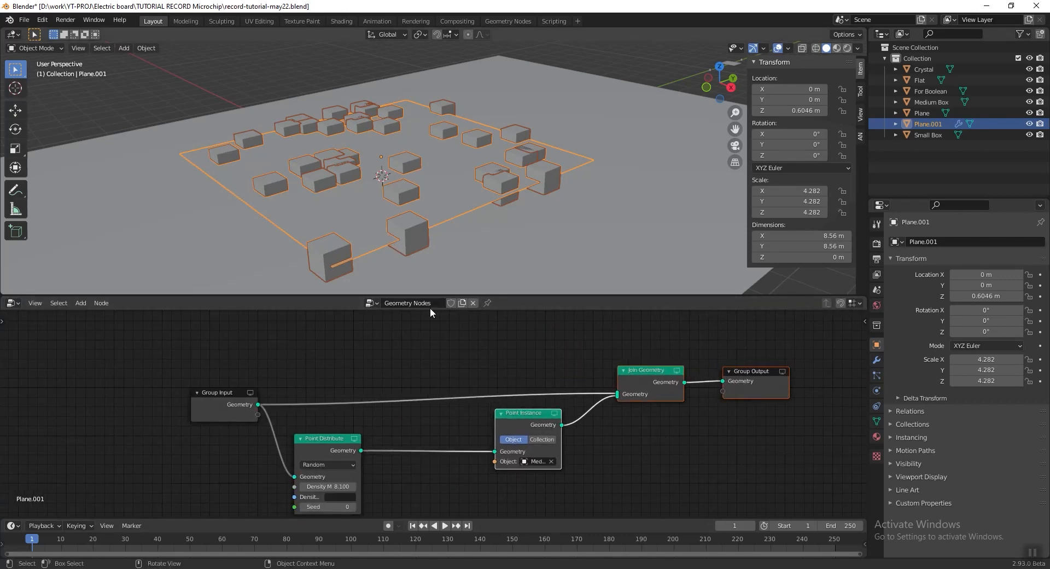
pyautogui.moveTo(461, 427); pyautogui.dragTo(457, 387, button='middle')
pyautogui.scroll(1, 422, 433)
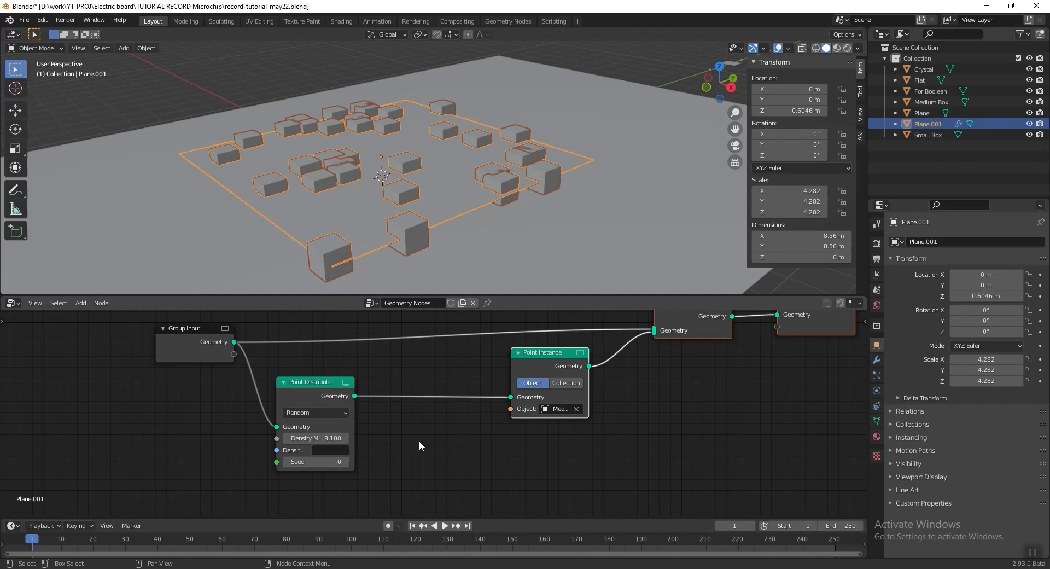
# Insert an Attribute Randomize node into the link between Point Distribute and Point Instance
pyautogui.moveTo(419, 441); pyautogui.dragTo(424, 399, button='middle')
pyautogui.hotkey('shift', 'a')
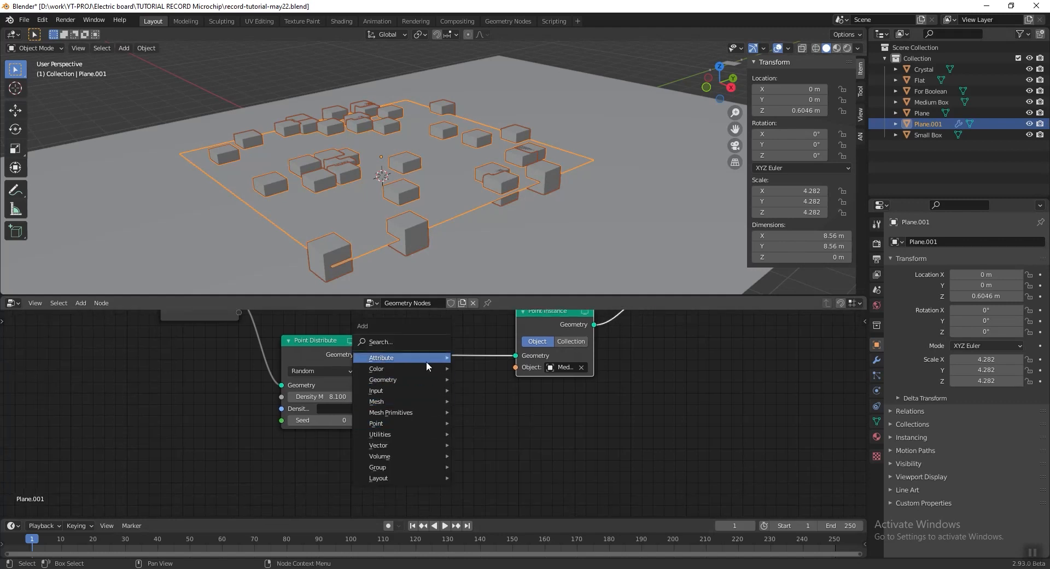
pyautogui.moveTo(426, 359)
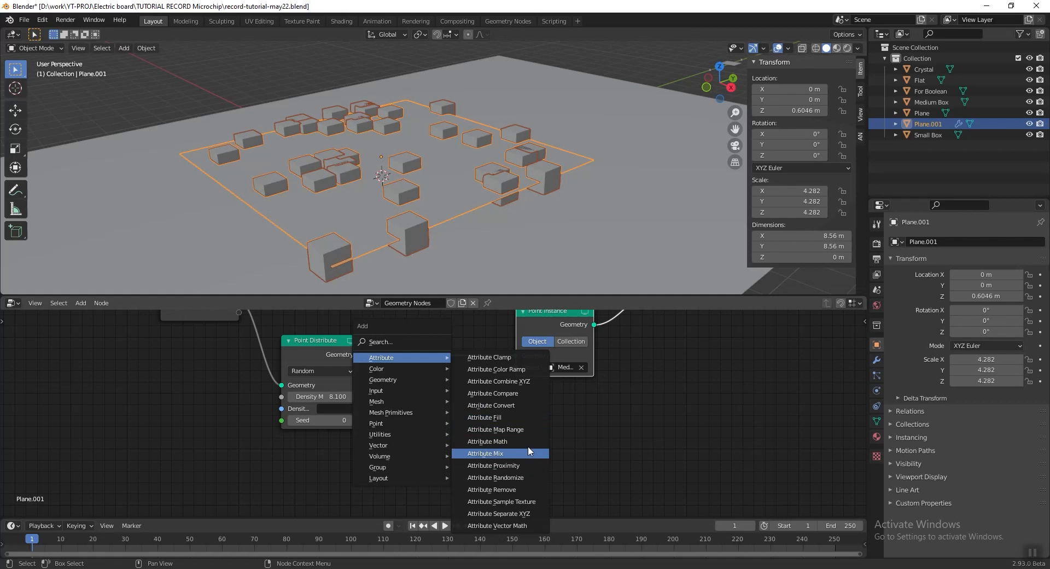
pyautogui.click(520, 478)
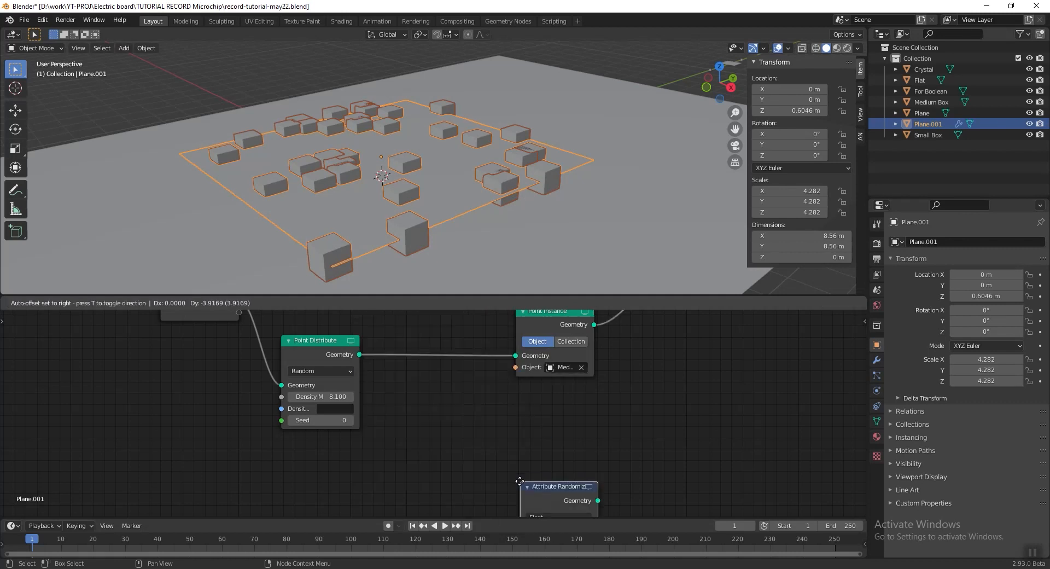
pyautogui.click(412, 331)
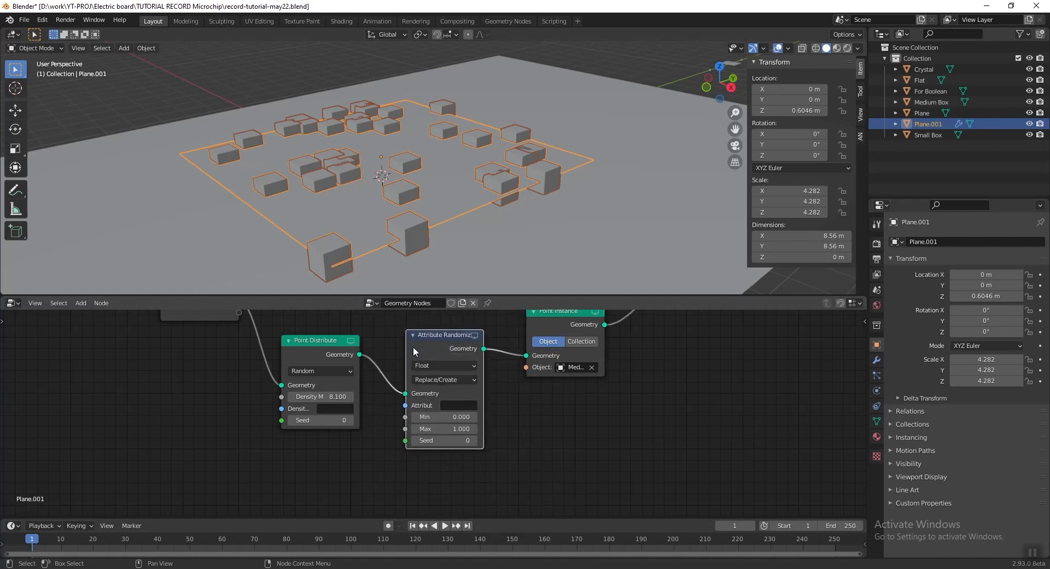
# Set the Attribute Randomize node's attribute to scale
pyautogui.click(471, 406)
pyautogui.write('sc')
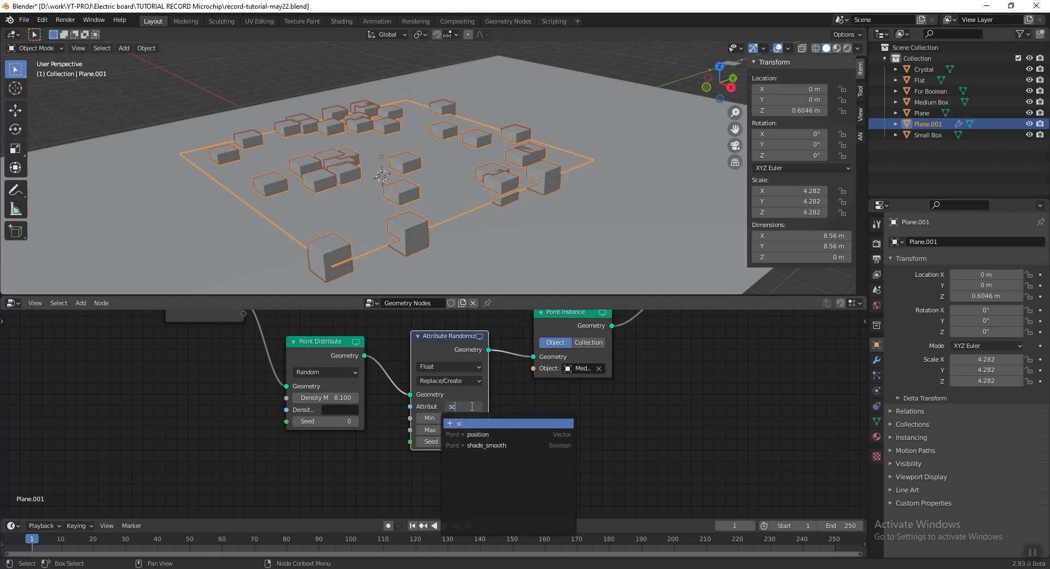
pyautogui.write('ale')
pyautogui.press('Return')
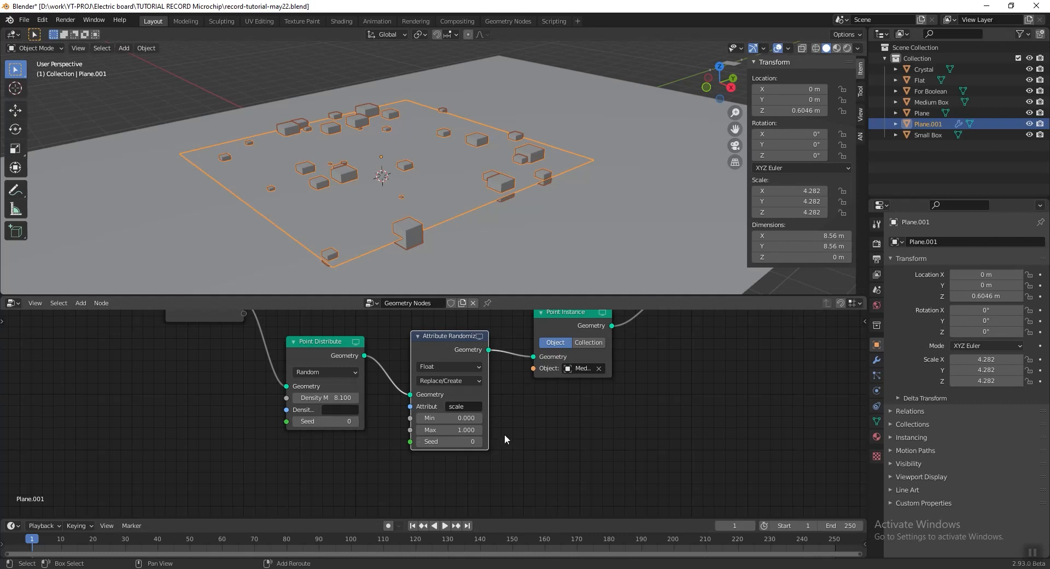
# Set the Attribute Randomize node's maximum to 1.2 and its seed to 3
pyautogui.click(449, 430)
pyautogui.write('1.2')
pyautogui.press('Tab')
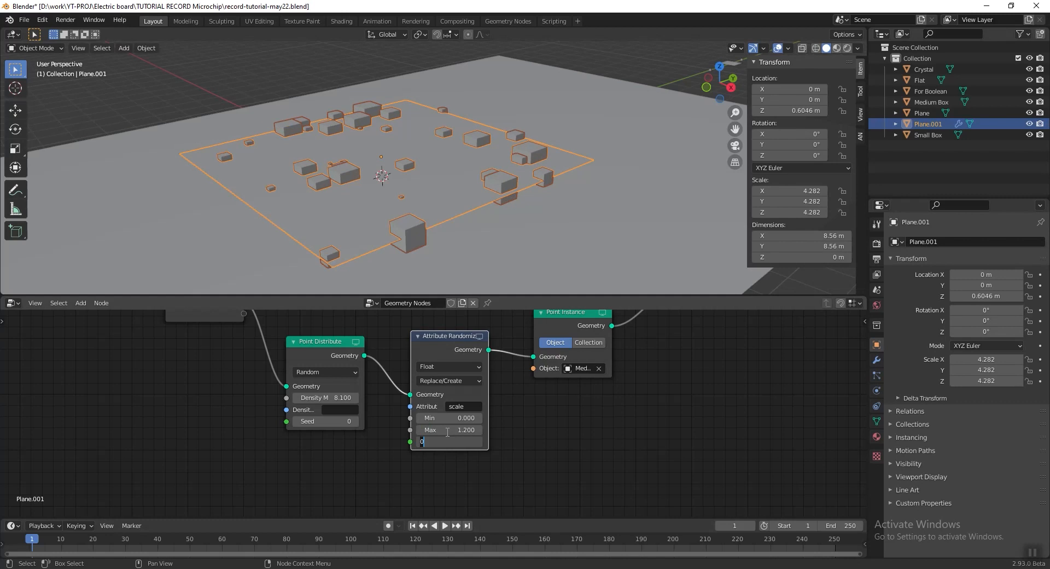
pyautogui.press('Return')
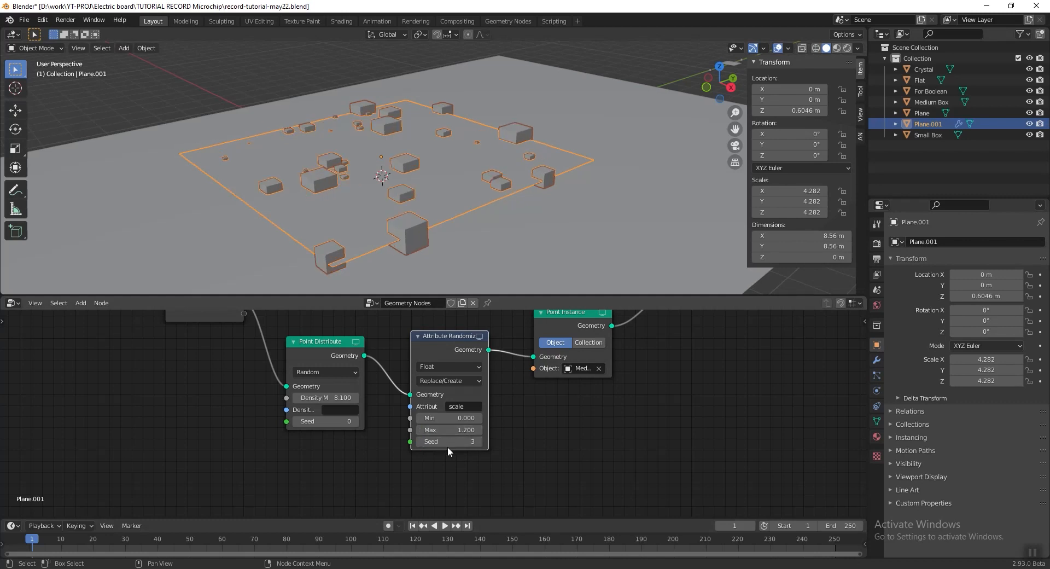
pyautogui.moveTo(465, 441); pyautogui.dragTo(492, 441)
pyautogui.click(455, 444)
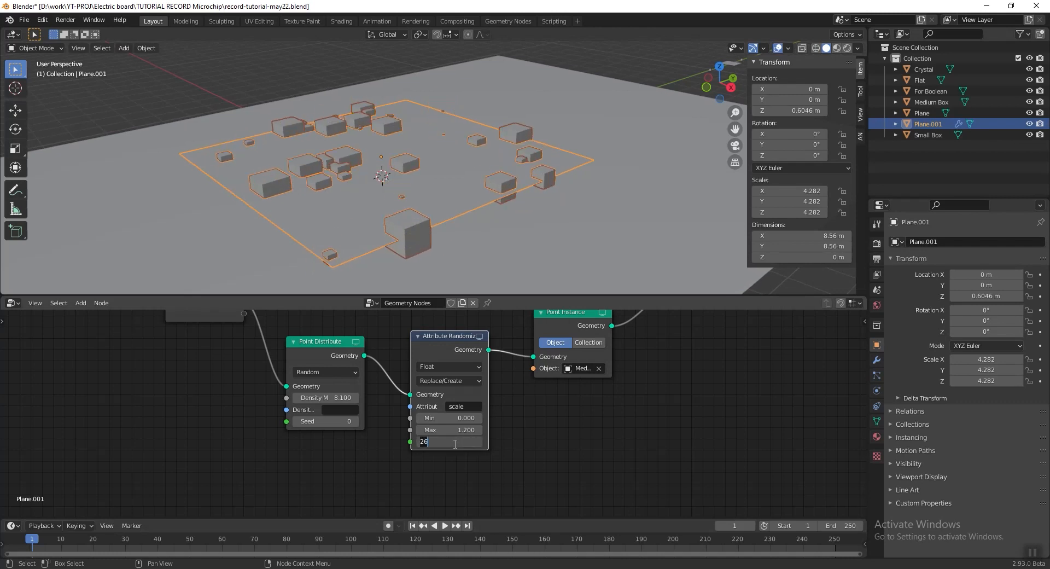
pyautogui.write('3')
pyautogui.press('Return')
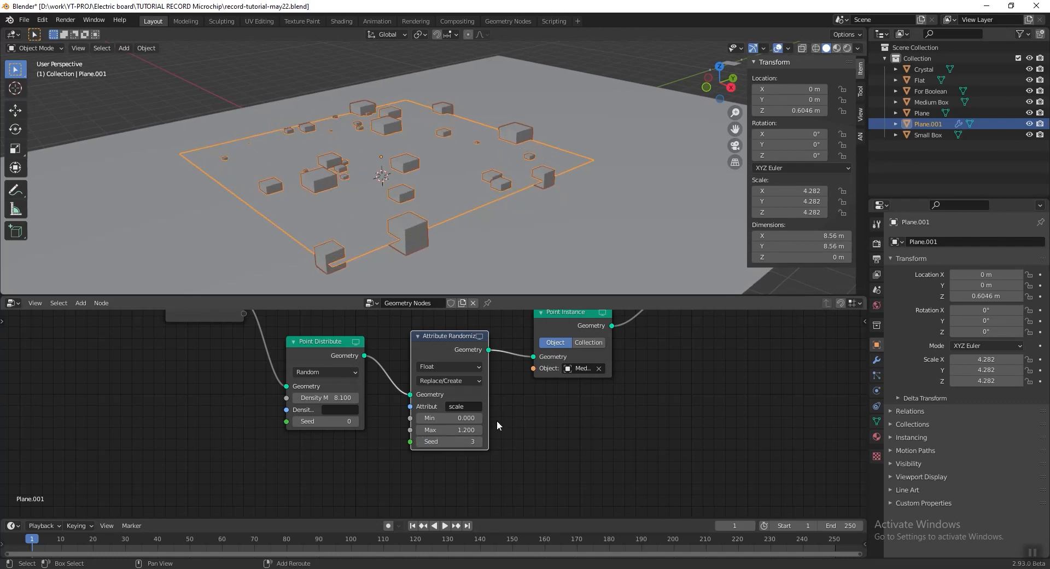
# Set the Point Distribute node's maximum density to 8 and its seed to 82
pyautogui.click(325, 398)
pyautogui.write('9')
pyautogui.write('8')
pyautogui.press('Return')
pyautogui.click(327, 420)
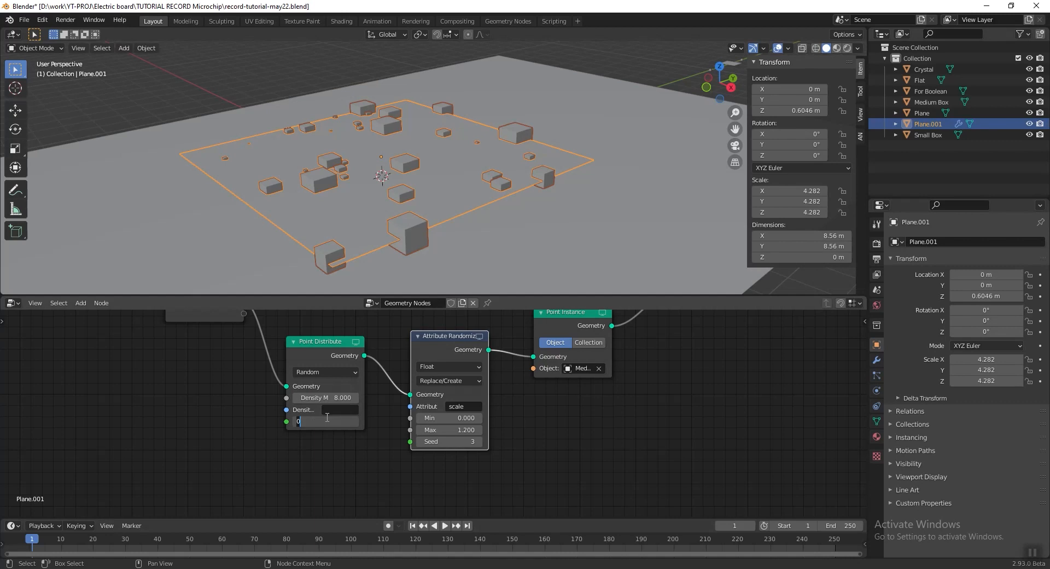
pyautogui.write('82')
pyautogui.press('Return')
# Save the file and enlarge the node editor area at the expense of the 3D viewport
pyautogui.moveTo(406, 202); pyautogui.dragTo(389, 161, button='middle')
pyautogui.hotkey('ctrl', 's')
pyautogui.press('b')
pyautogui.moveTo(244, 75); pyautogui.dragTo(537, 222)
pyautogui.scroll(2, 432, 156)
pyautogui.moveTo(467, 187)
pyautogui.mouseDown(button='middle')
pyautogui.moveTo(517, 195)
pyautogui.moveTo(470, 188)
pyautogui.mouseUp(button='middle')
pyautogui.scroll(-1, 536, 394)
pyautogui.moveTo(536, 394); pyautogui.dragTo(478, 436, button='middle')
pyautogui.moveTo(581, 295); pyautogui.dragTo(580, 249)
pyautogui.scroll(-1, 510, 427)
# Duplicate the Point Distribute, Attribute Randomize and Point Instance nodes together and place the copies below the originals
pyautogui.moveTo(510, 427); pyautogui.dragTo(543, 381, button='middle')
pyautogui.moveTo(527, 430); pyautogui.dragTo(297, 301)
pyautogui.hotkey('shift', 'd')
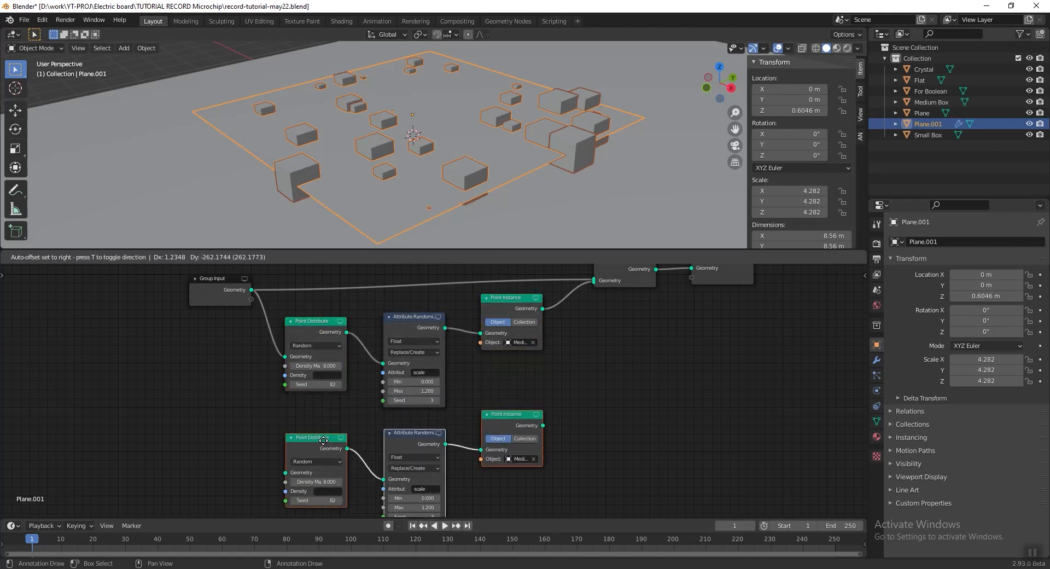
pyautogui.click(329, 442)
pyautogui.moveTo(600, 456); pyautogui.dragTo(628, 440, button='middle')
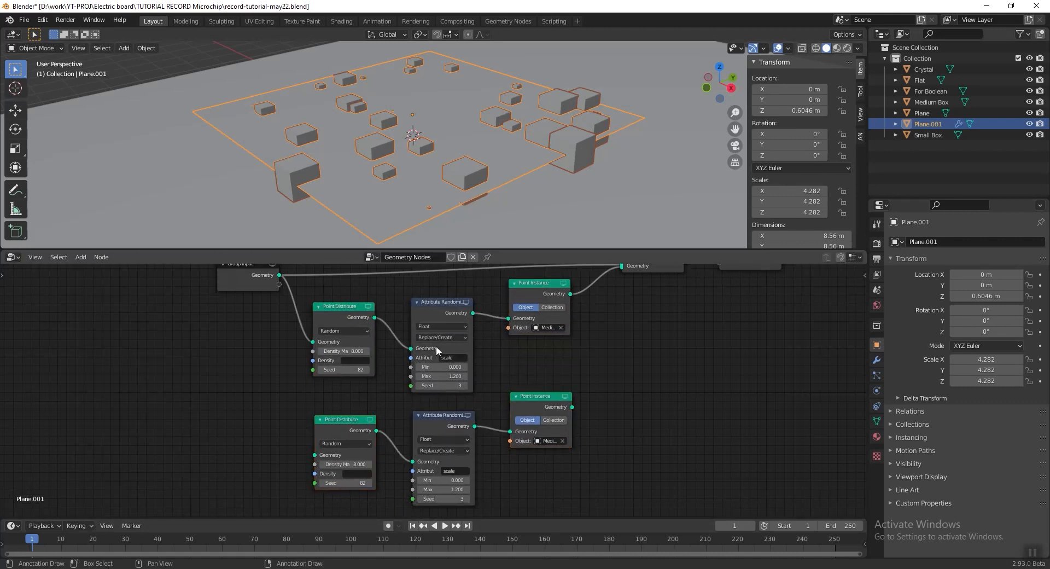
# Connect the Group Input geometry to the duplicated Point Distribute node, and the duplicated Point Instance output to Join Geometry
pyautogui.moveTo(247, 287); pyautogui.dragTo(314, 456)
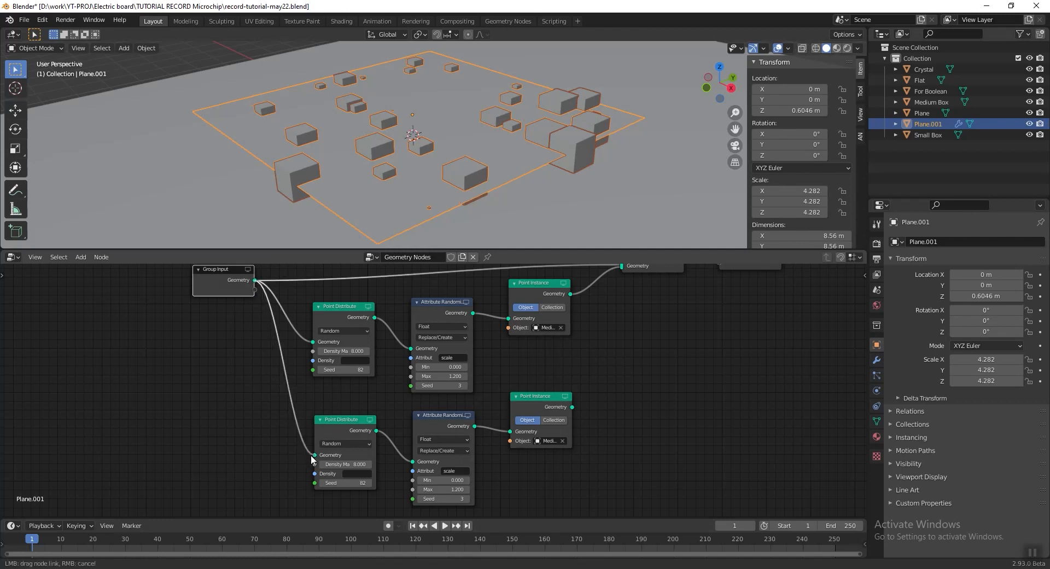
pyautogui.moveTo(638, 391); pyautogui.dragTo(585, 450, button='middle')
pyautogui.moveTo(518, 466); pyautogui.dragTo(567, 329)
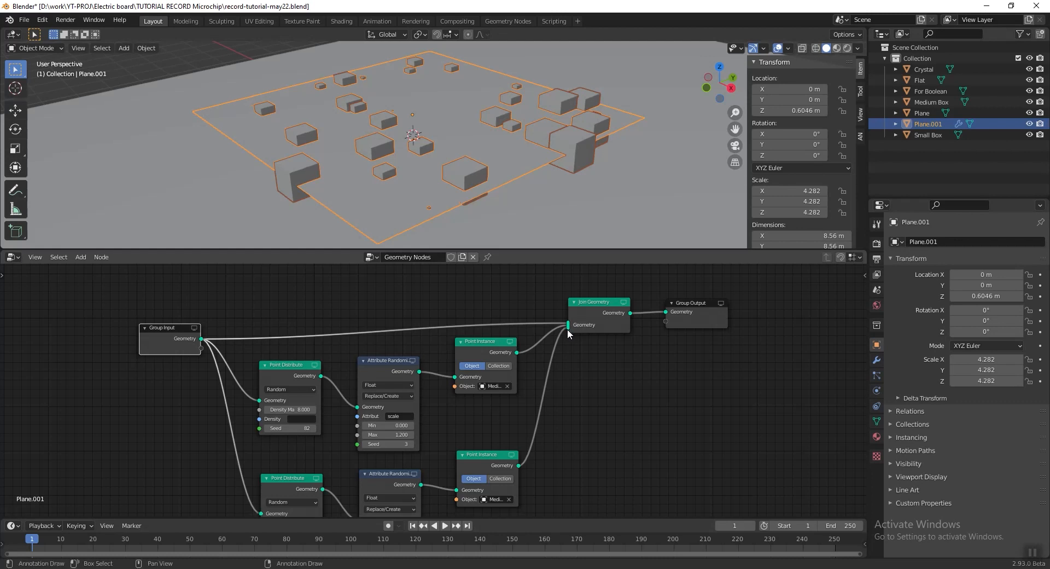
# Set the duplicated Point Instance node's object to Small Box
pyautogui.moveTo(549, 453); pyautogui.dragTo(598, 392, button='middle')
pyautogui.scroll(4, 596, 395)
pyautogui.moveTo(661, 474); pyautogui.dragTo(638, 423, button='middle')
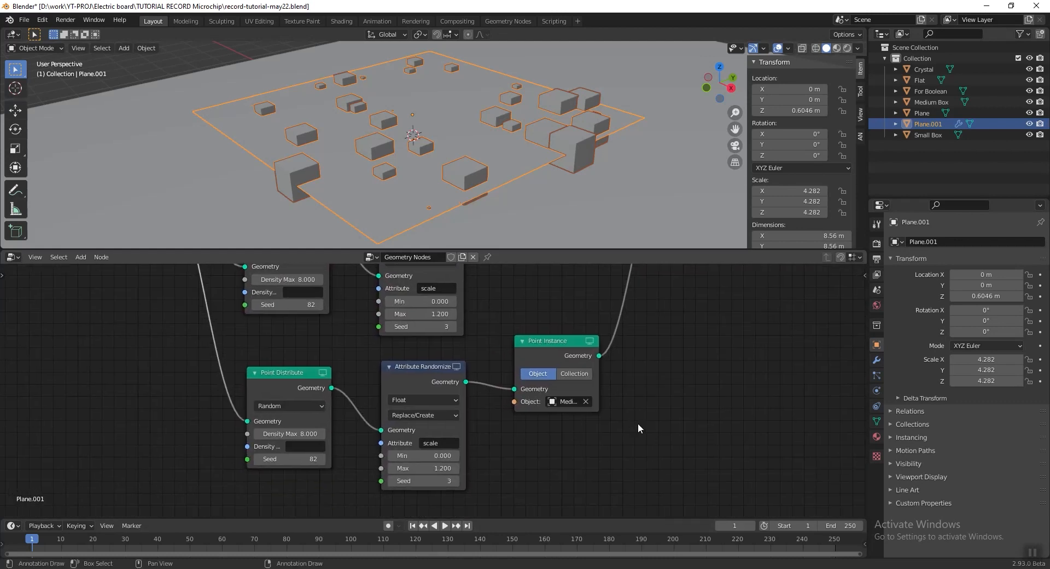
pyautogui.click(565, 403)
pyautogui.write('small')
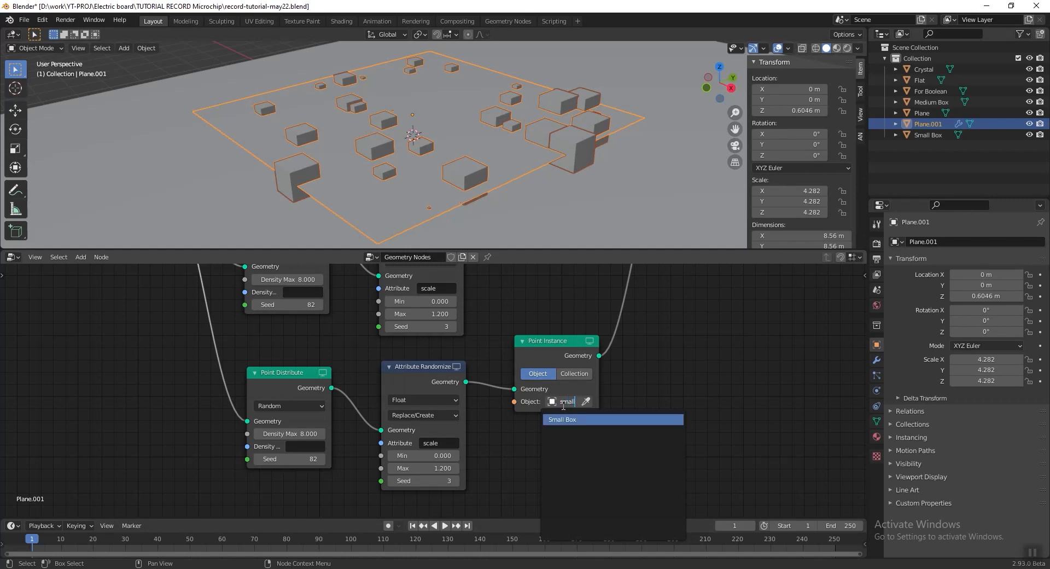
pyautogui.press('Return')
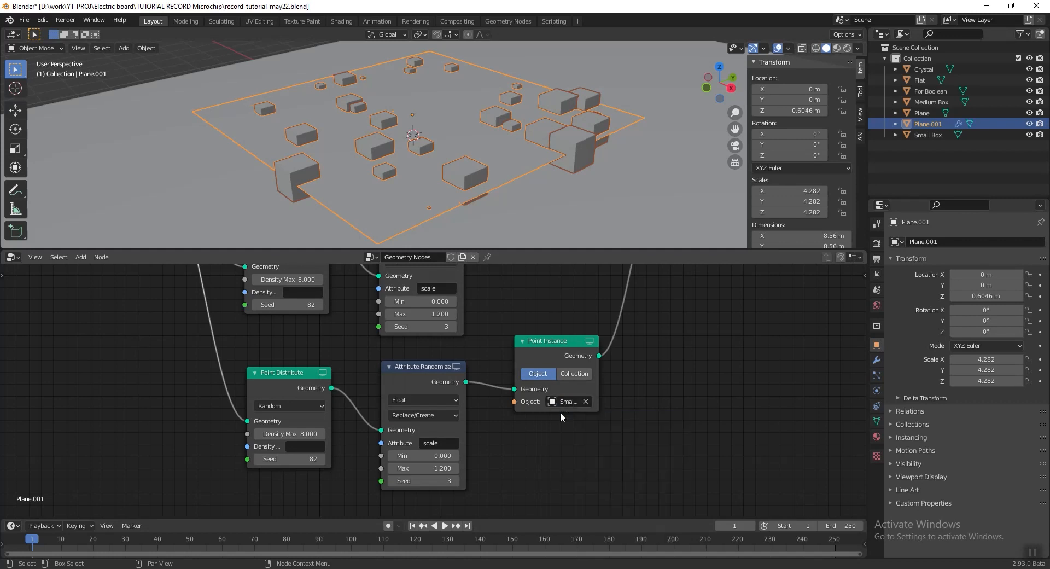
# Try a maximum of 0.8 on the duplicated Attribute Randomize node and undo the change
pyautogui.moveTo(560, 412); pyautogui.dragTo(577, 399, button='middle')
pyautogui.moveTo(445, 453); pyautogui.dragTo(423, 453)
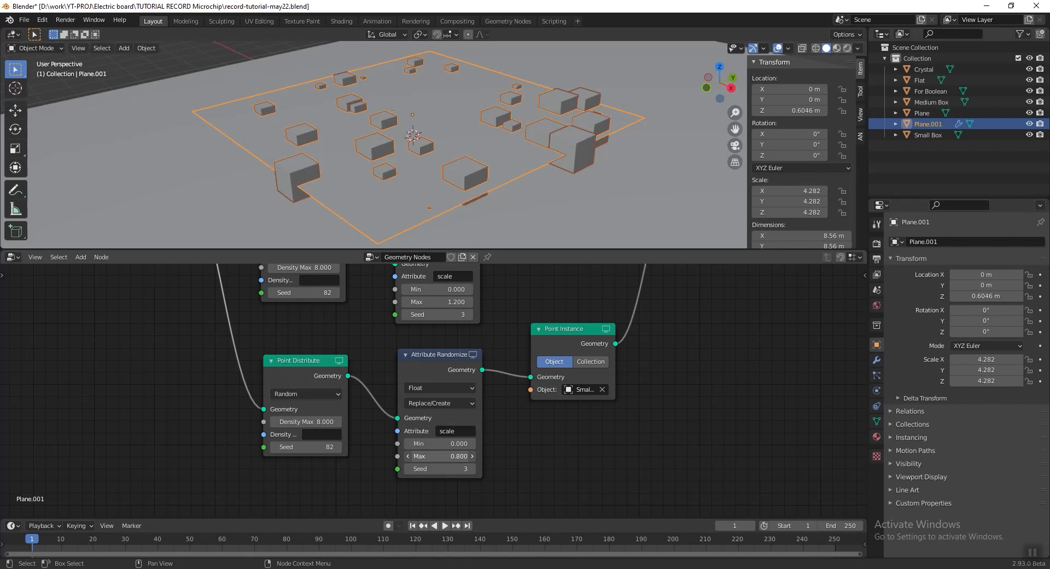
pyautogui.hotkey('ctrl', 'z')
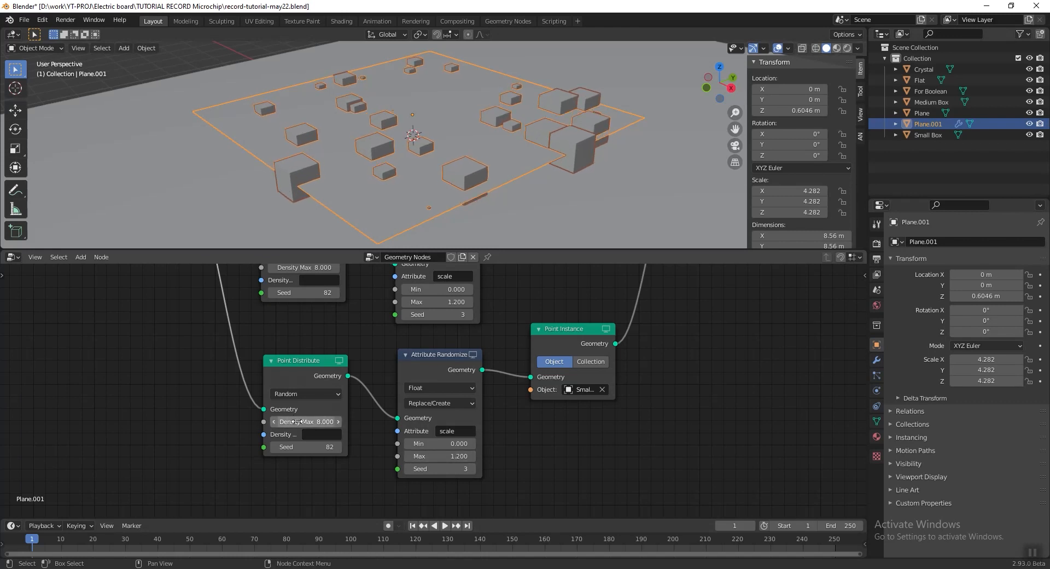
# Set the duplicated Point Distribute node's maximum density to 1.8 and its seed to 45
pyautogui.moveTo(306, 419); pyautogui.dragTo(337, 419)
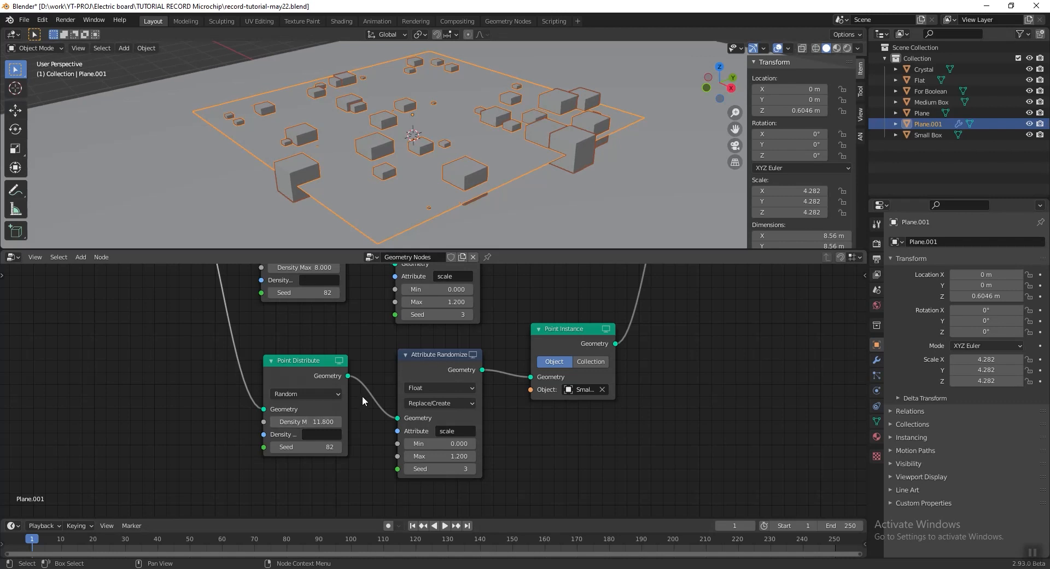
pyautogui.click(308, 420)
pyautogui.write('1.8')
pyautogui.press('Tab')
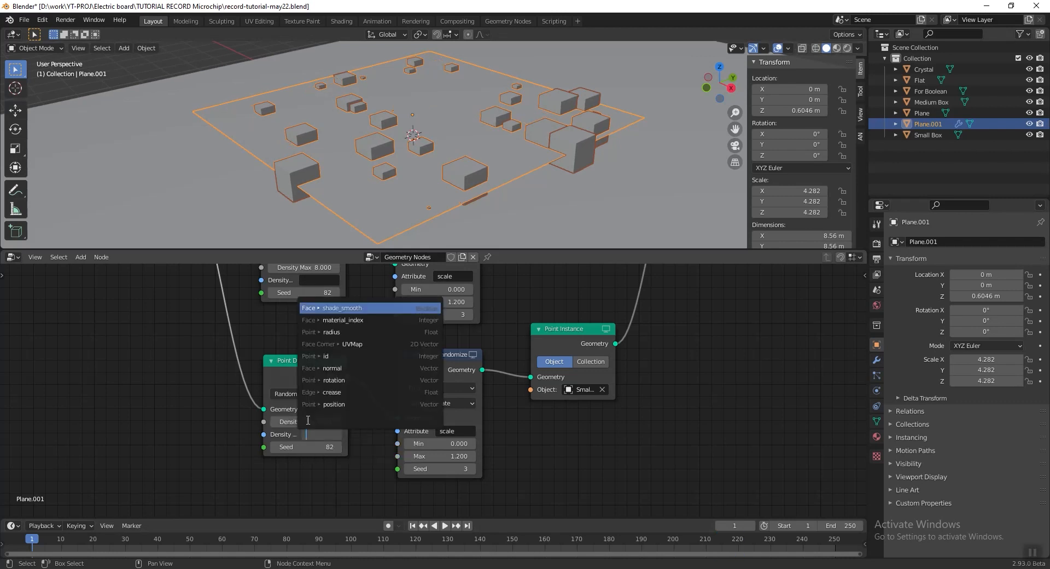
pyautogui.click(307, 447)
pyautogui.write('45')
pyautogui.press('Return')
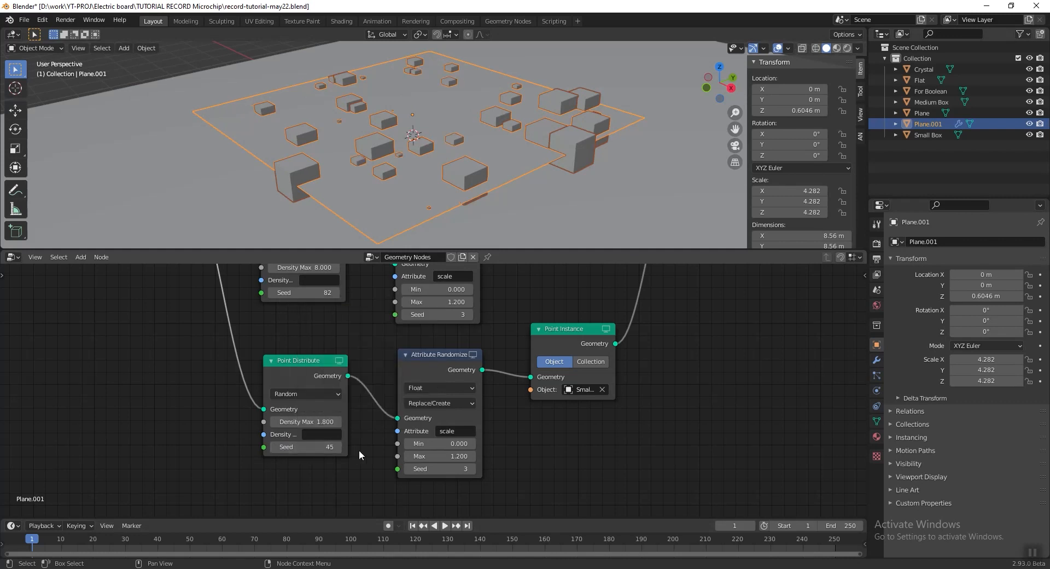
# Set the duplicated Attribute Randomize node's minimum to 0.2 and its seed to 12
pyautogui.click(440, 444)
pyautogui.write('0.2')
pyautogui.press('Tab')
pyautogui.press('Tab')
pyautogui.press('Return')
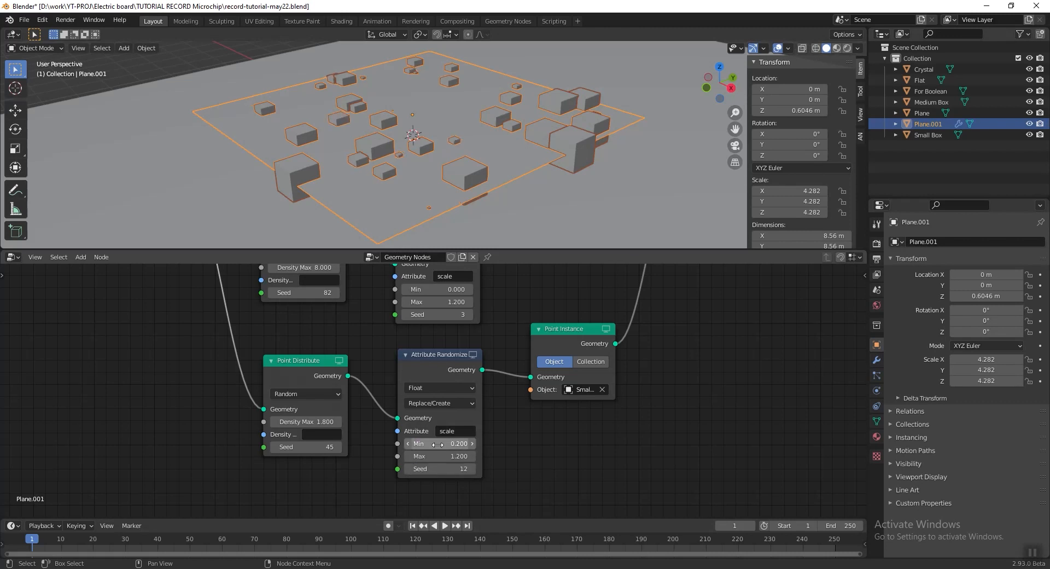
# Save the file with both box scatter branches in place
pyautogui.moveTo(536, 129)
pyautogui.mouseDown(button='middle')
pyautogui.moveTo(490, 166)
pyautogui.moveTo(539, 143)
pyautogui.mouseUp(button='middle')
pyautogui.scroll(-1, 539, 143)
pyautogui.hotkey('ctrl', 's')
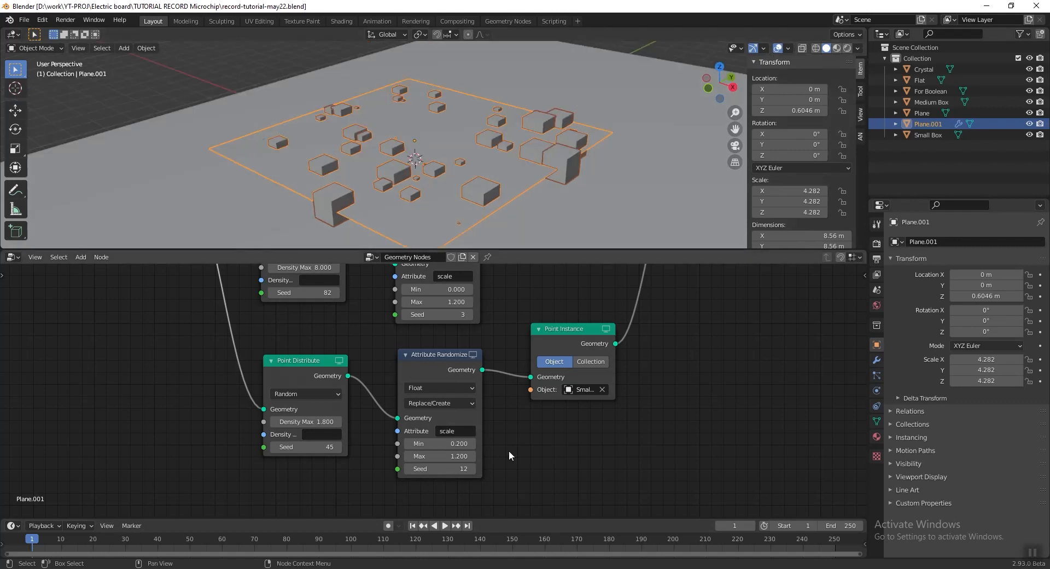
# Set the Small Box branch's Attribute Randomize maximum to 1.4 and save the file
pyautogui.click(448, 456)
pyautogui.write('1.4')
pyautogui.press('Return')
pyautogui.hotkey('ctrl', 's')
# Duplicate the Small Box branch's Point Distribute, Attribute Randomize and Point Instance nodes and place the copies below the original row
pyautogui.scroll(-2, 566, 450)
pyautogui.moveTo(587, 437); pyautogui.dragTo(622, 387, button='middle')
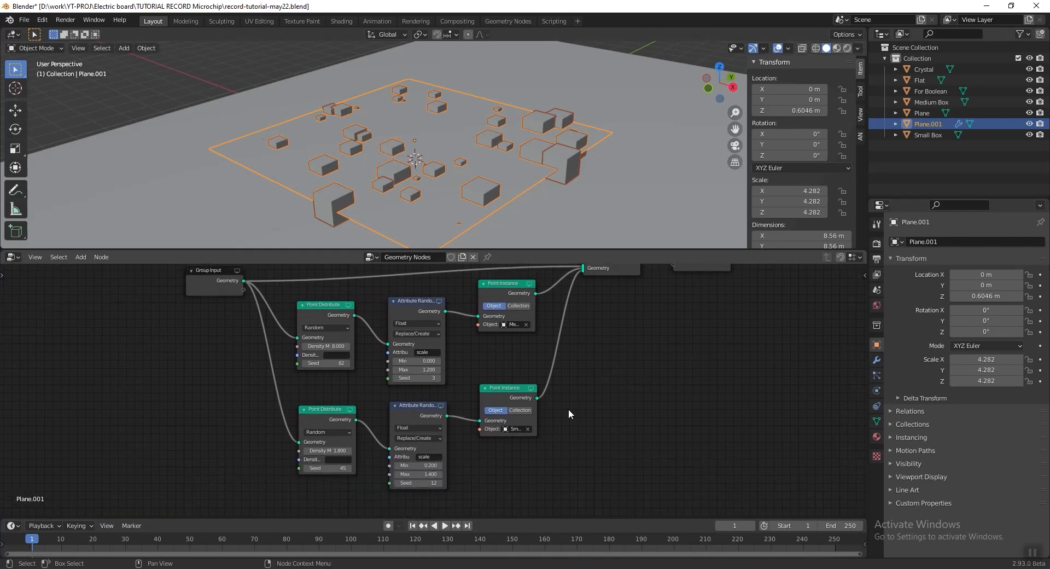
pyautogui.moveTo(571, 409); pyautogui.dragTo(323, 472)
pyautogui.scroll(-1, 447, 348)
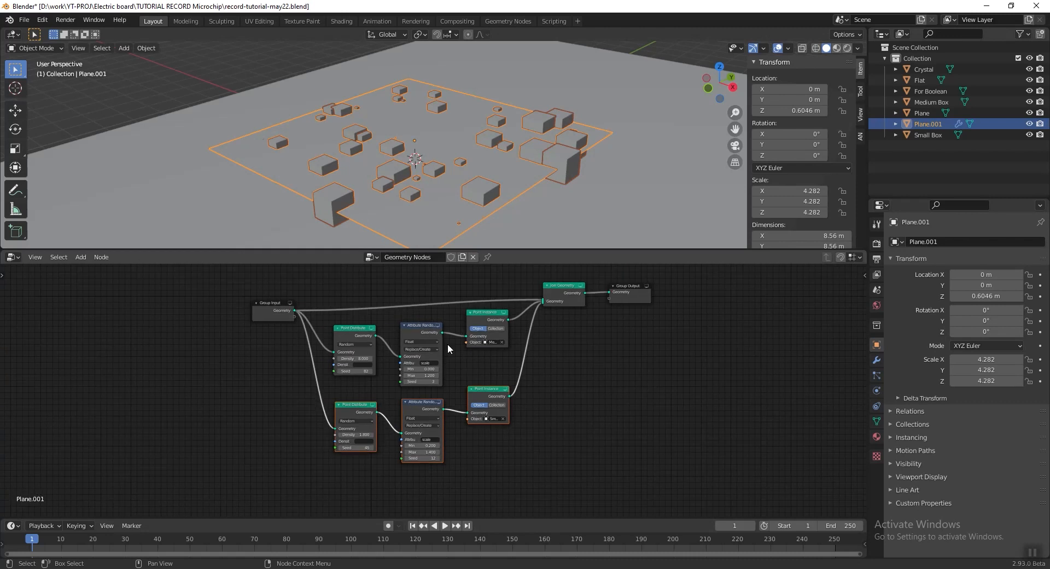
pyautogui.moveTo(456, 372); pyautogui.dragTo(436, 313, button='middle')
pyautogui.hotkey('shift', 'd')
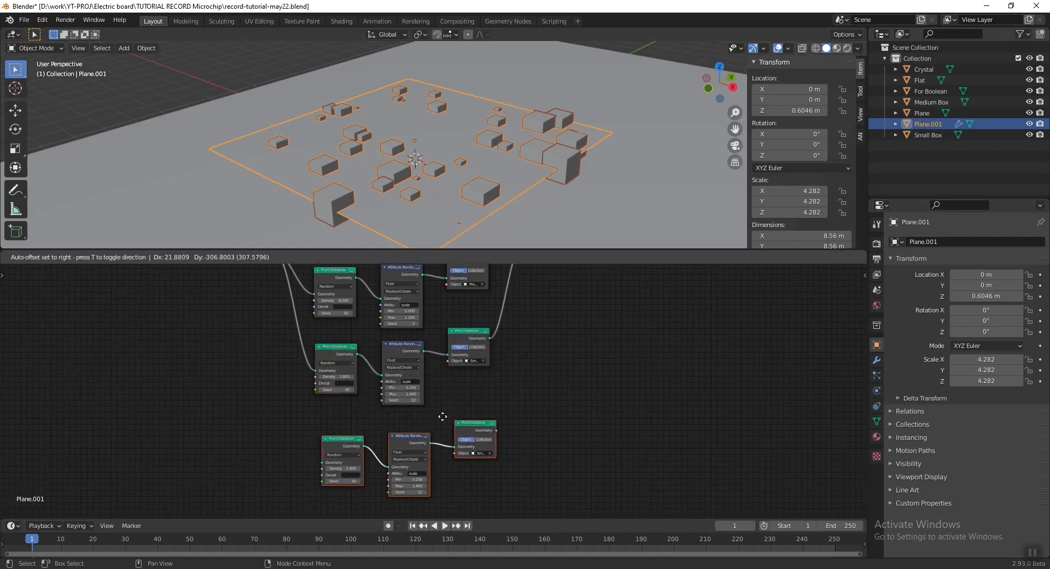
pyautogui.click(440, 399)
# Connect Group Input's geometry to the third branch's Point Distribute and that branch's Point Instance output to Join Geometry
pyautogui.moveTo(244, 346); pyautogui.dragTo(270, 370, button='middle')
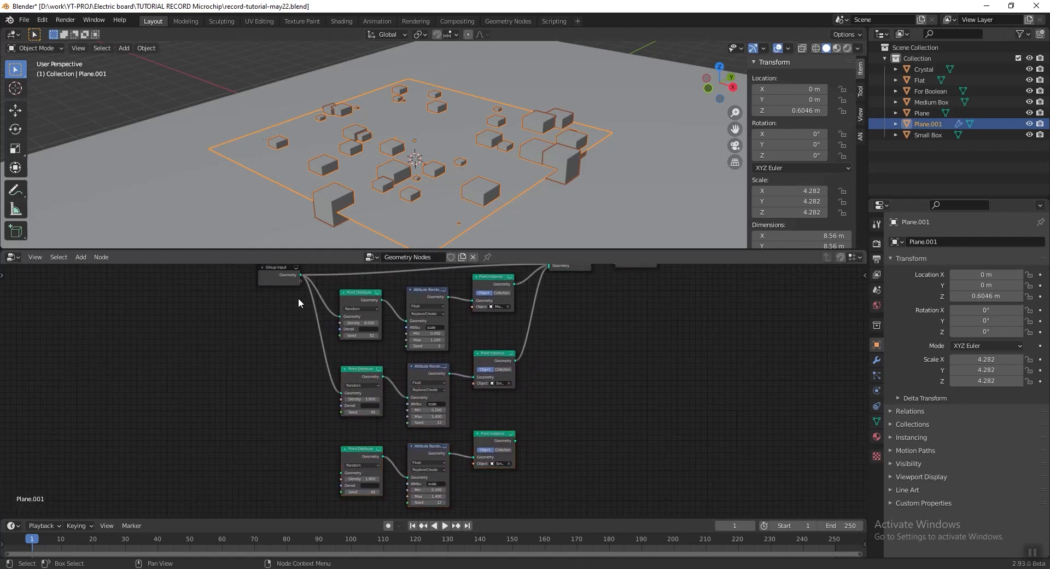
pyautogui.moveTo(301, 275); pyautogui.dragTo(338, 474)
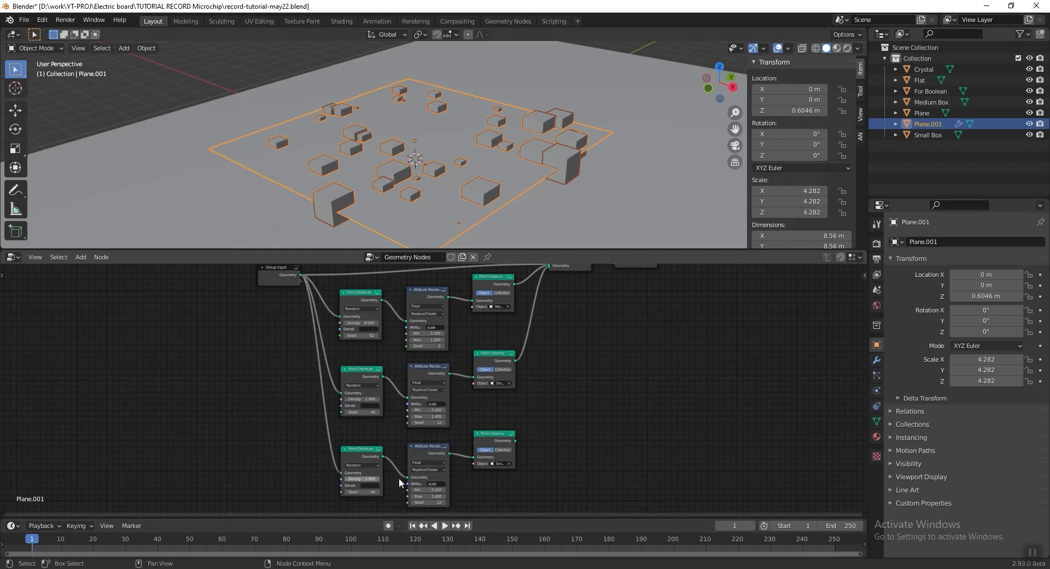
pyautogui.moveTo(542, 436); pyautogui.dragTo(524, 449, button='middle')
pyautogui.moveTo(490, 471); pyautogui.dragTo(524, 300)
# Set the third branch's Point Instance object to Crystal
pyautogui.moveTo(542, 437); pyautogui.dragTo(581, 350, button='middle')
pyautogui.scroll(4, 529, 431)
pyautogui.scroll(2, 529, 433)
pyautogui.moveTo(562, 459); pyautogui.dragTo(543, 415, button='middle')
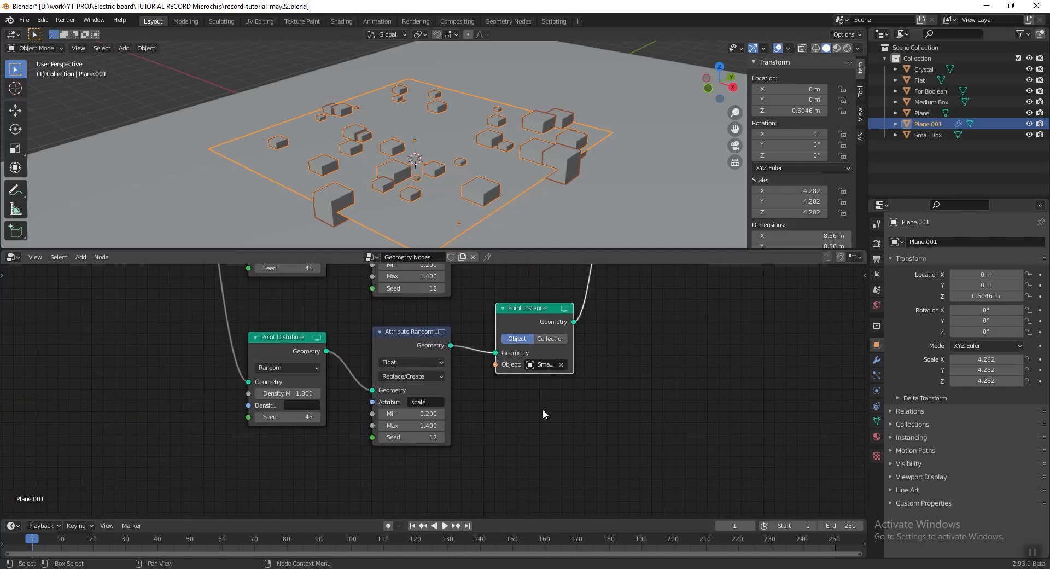
pyautogui.click(556, 365)
pyautogui.click(549, 382)
# Raise the Crystal branch's Point Distribute seed to 59 and save the file
pyautogui.click(316, 417)
pyautogui.click(317, 417)
pyautogui.click(316, 417)
pyautogui.click(317, 417)
pyautogui.click(317, 417)
pyautogui.click(317, 417)
pyautogui.click(318, 417)
pyautogui.click(317, 417)
pyautogui.click(317, 417)
pyautogui.click(318, 417)
pyautogui.click(317, 418)
pyautogui.click(318, 417)
pyautogui.click(318, 417)
pyautogui.hotkey('ctrl', 's')
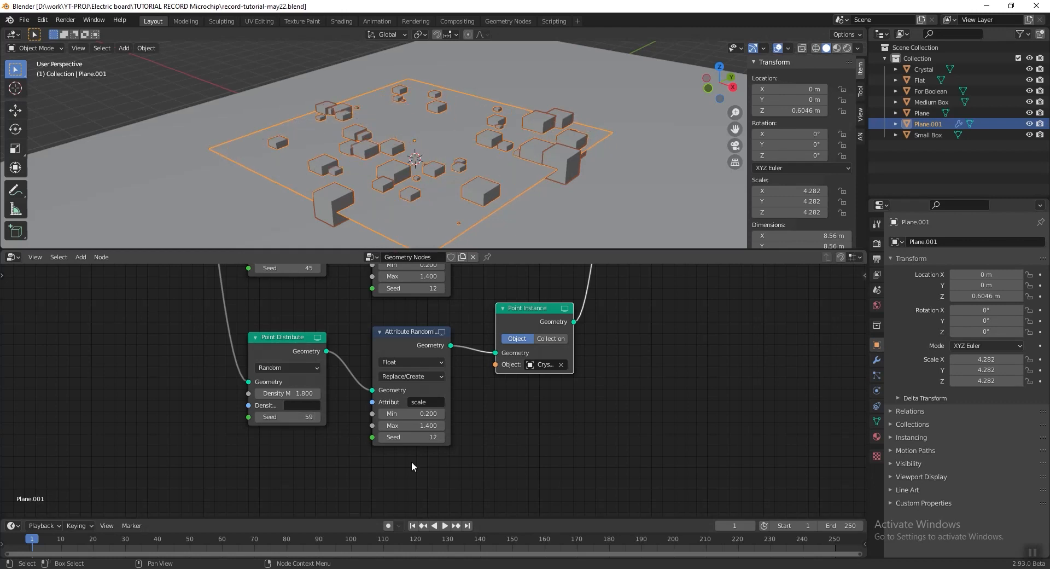
# Set the Crystal branch's Attribute Randomize minimum to 0.1, maximum to 1.0 and seed to 0, and save the file
pyautogui.click(428, 414)
pyautogui.write('0.3')
pyautogui.press('Tab')
pyautogui.press('Tab')
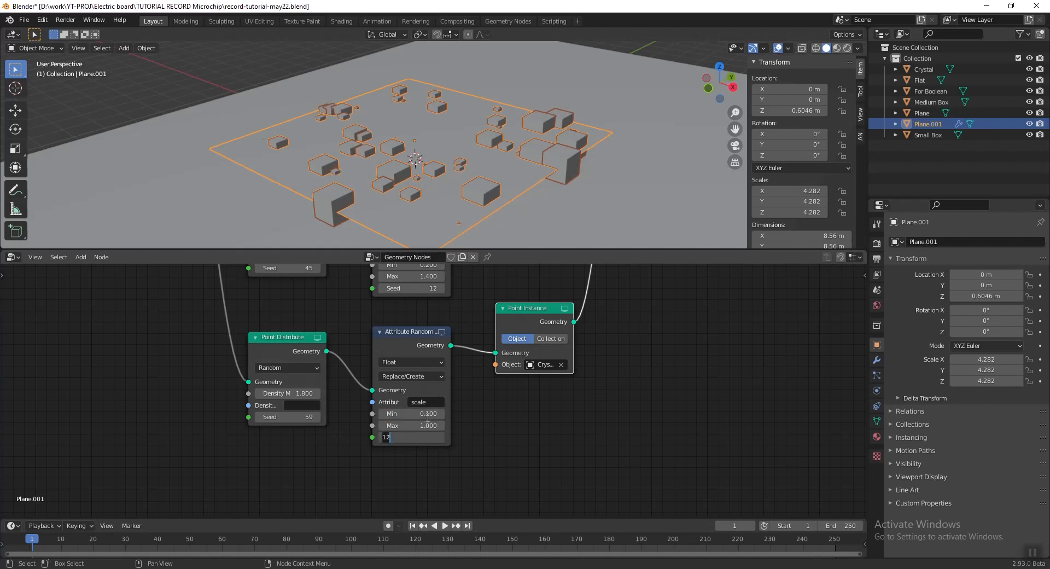
pyautogui.write('0')
pyautogui.press('Return')
pyautogui.moveTo(455, 174); pyautogui.dragTo(443, 181, button='middle')
pyautogui.hotkey('ctrl', 's')
pyautogui.scroll(-1, 588, 327)
pyautogui.moveTo(527, 327); pyautogui.dragTo(450, 378, button='middle')
pyautogui.moveTo(451, 381); pyautogui.dragTo(431, 396)
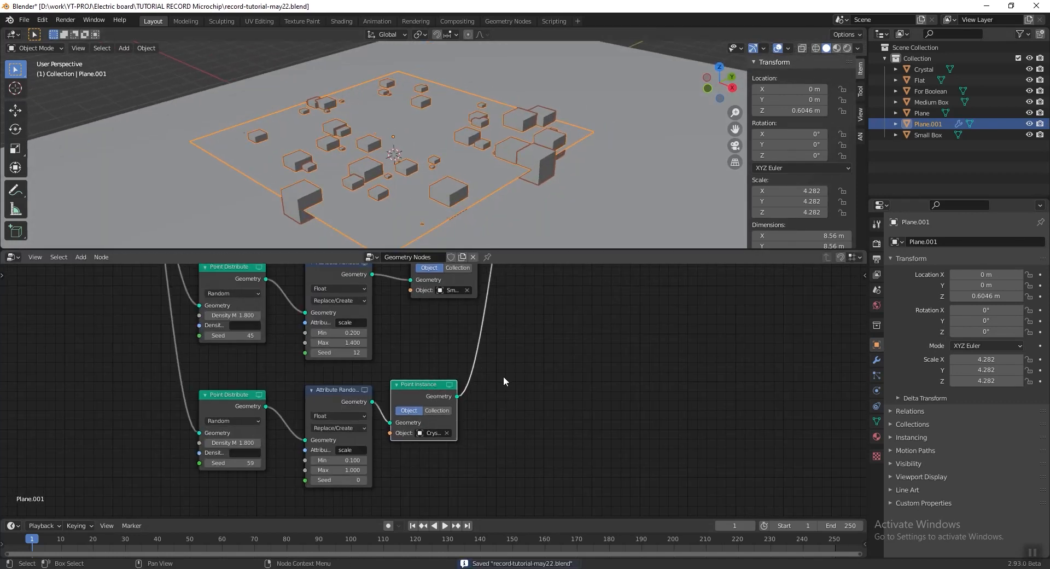
# Show the source components in Material Preview shading and give Small Box a new material with a red base color
pyautogui.scroll(-3, 567, 116)
pyautogui.scroll(-1, 567, 116)
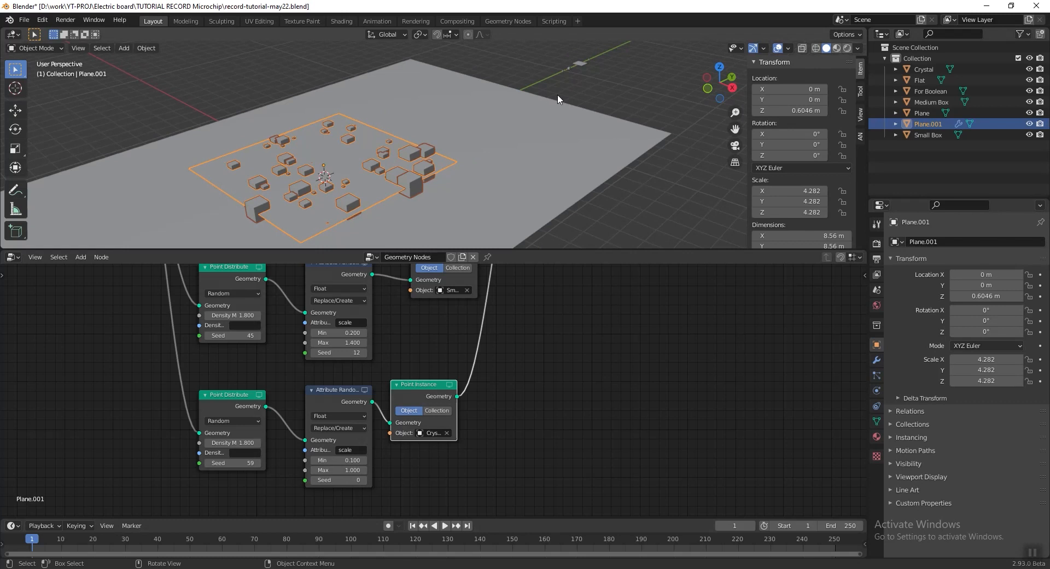
pyautogui.keyDown('shift'); pyautogui.moveTo(601, 113); pyautogui.dragTo(567, 137, button='middle'); pyautogui.keyUp('shift')
pyautogui.hotkey('shift', 'b')
pyautogui.moveTo(533, 63); pyautogui.dragTo(583, 96)
pyautogui.keyDown('shift'); pyautogui.moveTo(466, 160); pyautogui.dragTo(468, 122, button='middle'); pyautogui.keyUp('shift')
pyautogui.scroll(2, 465, 142)
pyautogui.click(327, 184)
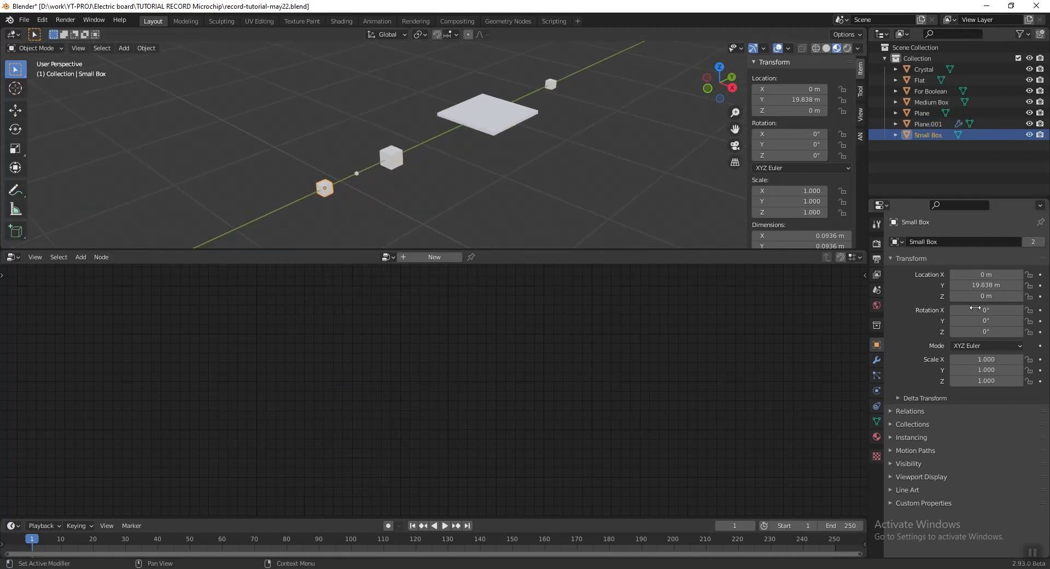
pyautogui.click(877, 437)
pyautogui.click(991, 291)
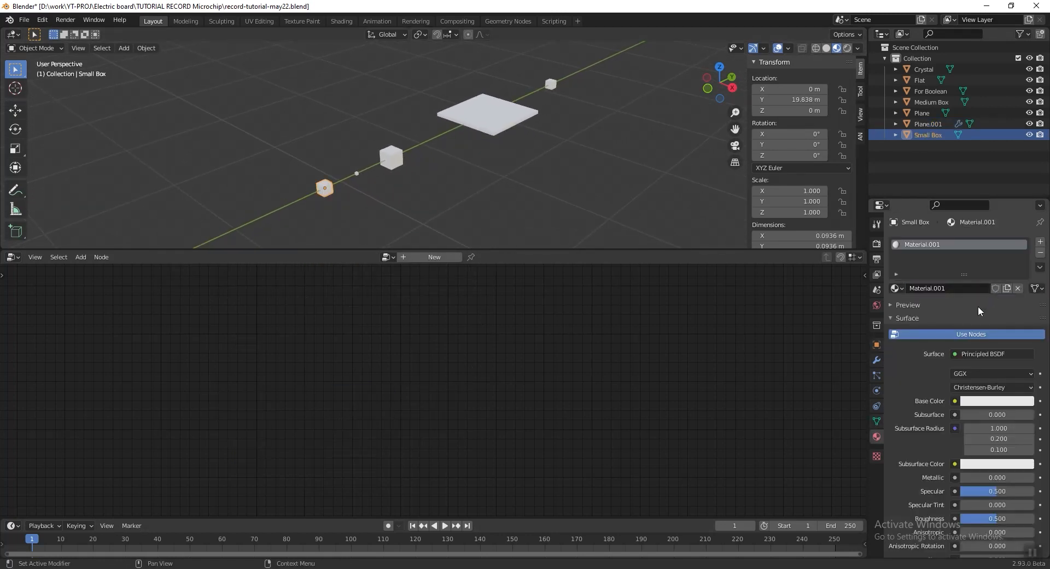
pyautogui.click(996, 401)
pyautogui.click(1027, 277)
# Give the tiny For Boolean object a new material with a magenta base color
pyautogui.click(358, 173)
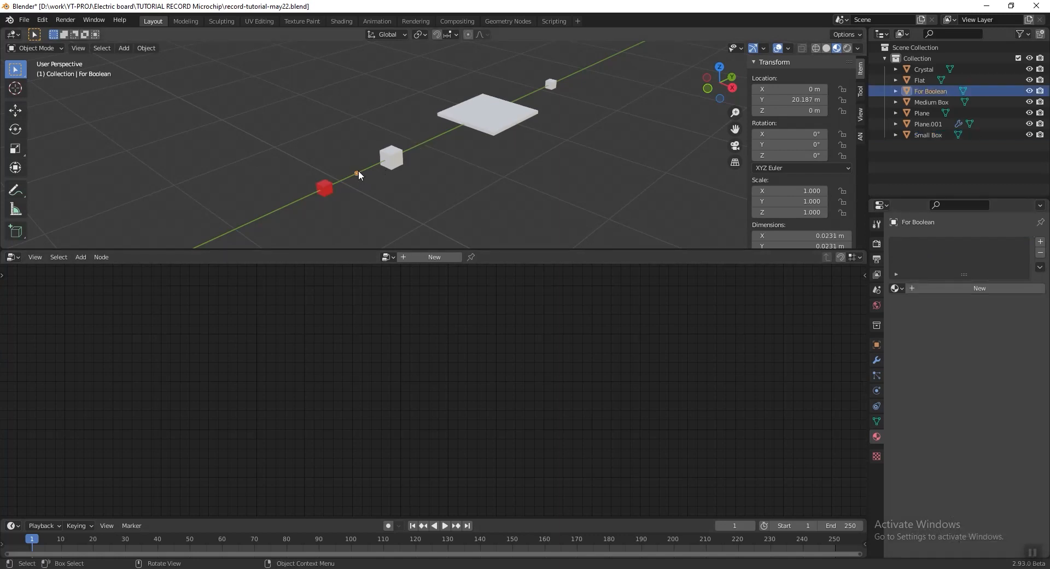
pyautogui.click(989, 290)
pyautogui.click(997, 401)
pyautogui.click(1011, 261)
pyautogui.click(1010, 300)
# Give Medium Box a new material with a bright green base color
pyautogui.click(391, 157)
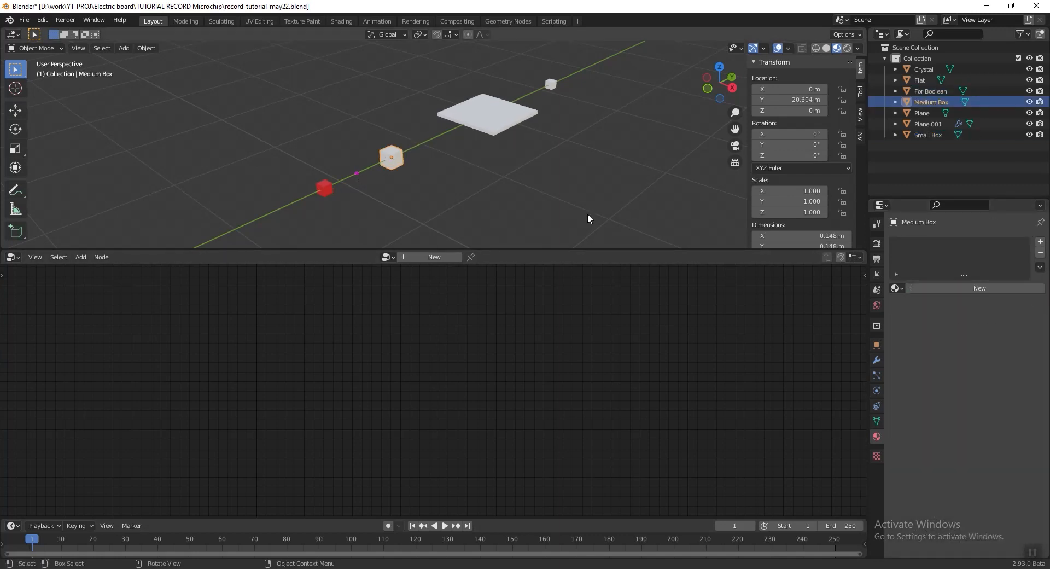
pyautogui.click(980, 289)
pyautogui.click(997, 401)
pyautogui.click(942, 276)
# Give the Crystal object a new material with a blue base color
pyautogui.click(514, 112)
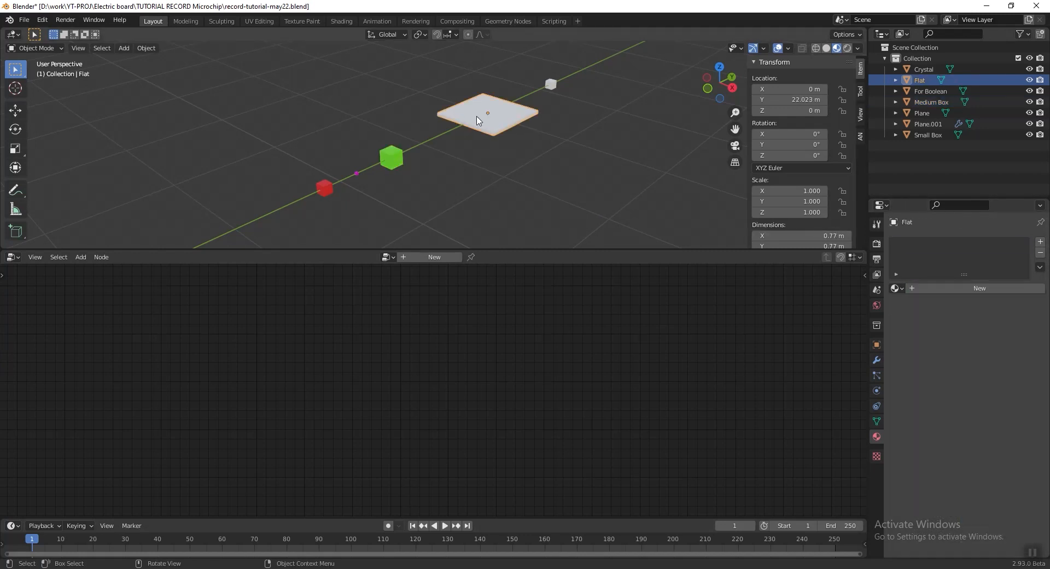
pyautogui.click(551, 84)
pyautogui.click(980, 288)
pyautogui.click(989, 402)
pyautogui.click(1008, 266)
pyautogui.scroll(-3, 505, 138)
# Give the Flat object a new material with a cyan base color and save the file
pyautogui.click(477, 127)
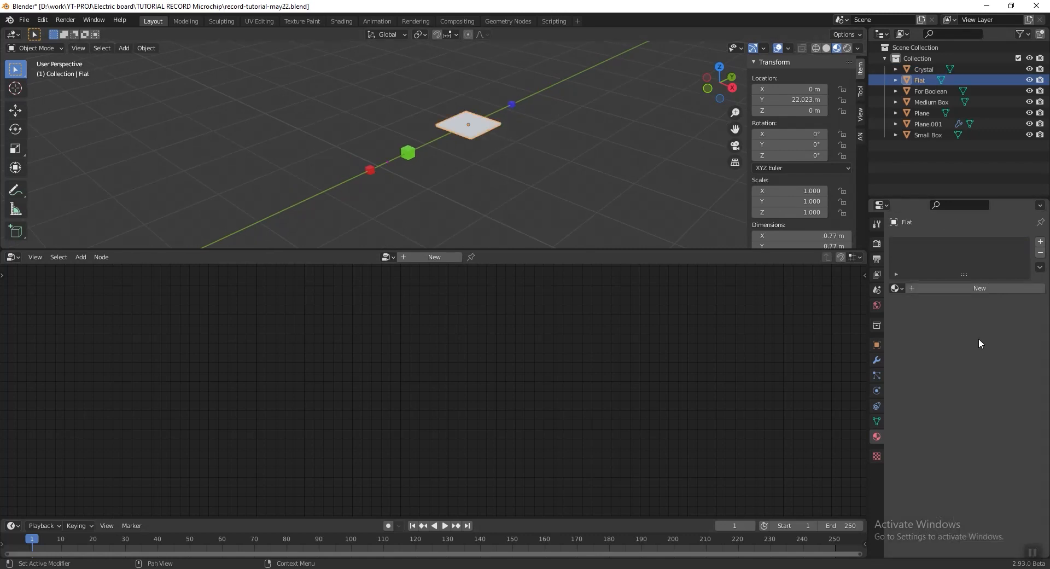
pyautogui.click(980, 289)
pyautogui.click(981, 402)
pyautogui.moveTo(976, 304); pyautogui.dragTo(975, 250)
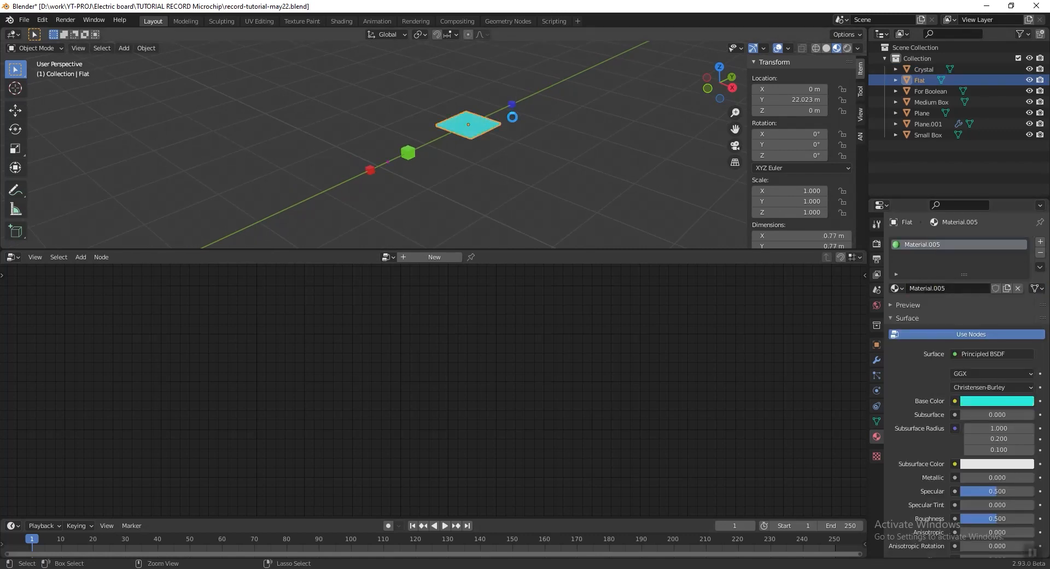
pyautogui.hotkey('ctrl', 's')
# Select Plane.001 and shift the Crystal branch's Point Distribute and Attribute Randomize nodes away from Point Instance to make room
pyautogui.scroll(-3, 526, 121)
pyautogui.scroll(10, 398, 159)
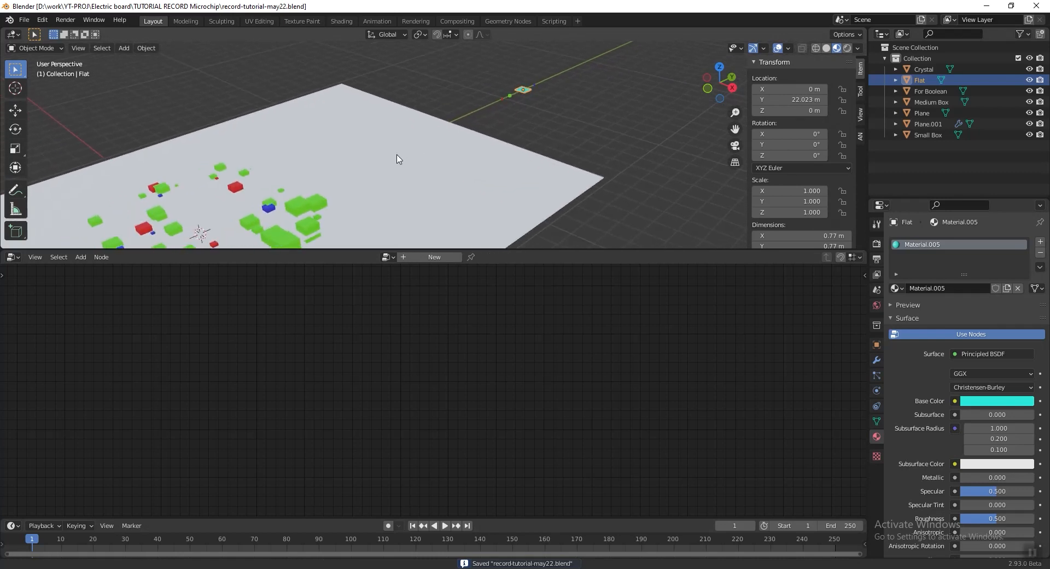
pyautogui.moveTo(446, 153)
pyautogui.mouseDown(button='middle')
pyautogui.moveTo(456, 148)
pyautogui.moveTo(447, 152)
pyautogui.mouseUp(button='middle')
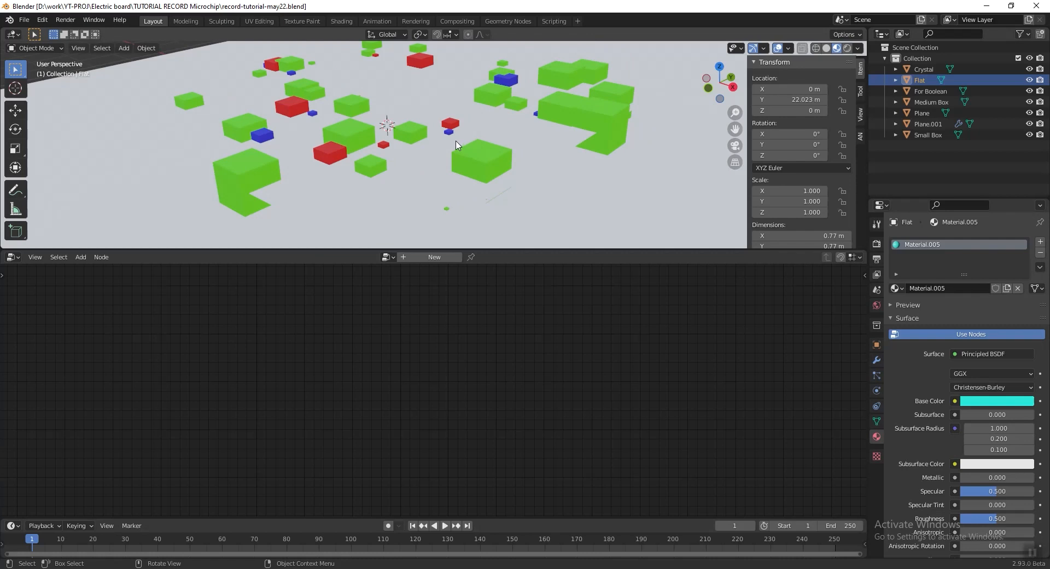
pyautogui.click(458, 145)
pyautogui.moveTo(325, 393); pyautogui.dragTo(274, 384)
# Insert a Transform node between the Crystal branch's Attribute Randomize and Point Instance, with a Y translation of -0.2 m
pyautogui.scroll(2, 448, 403)
pyautogui.hotkey('shift', 'a')
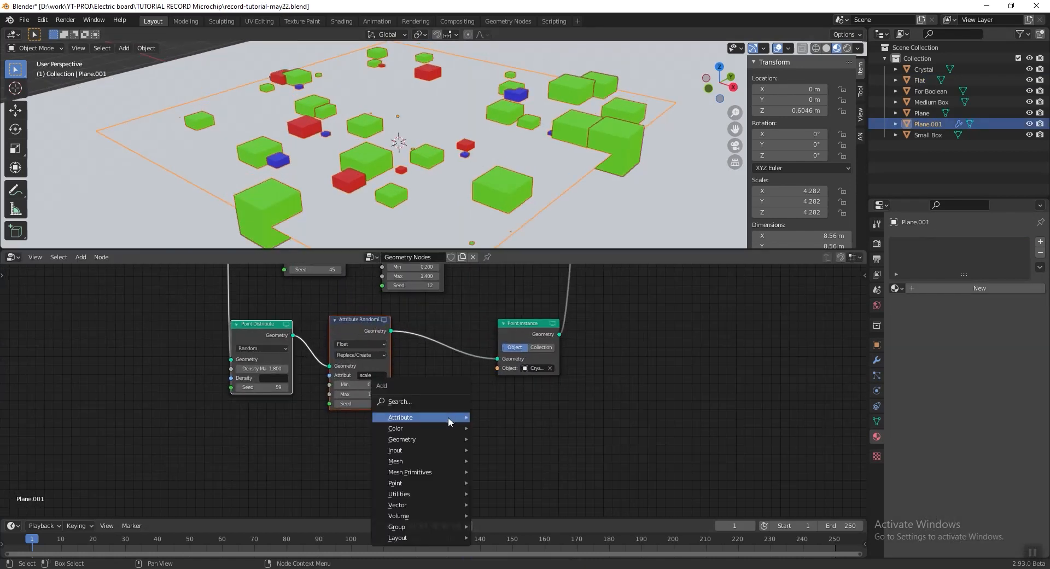
pyautogui.moveTo(441, 439)
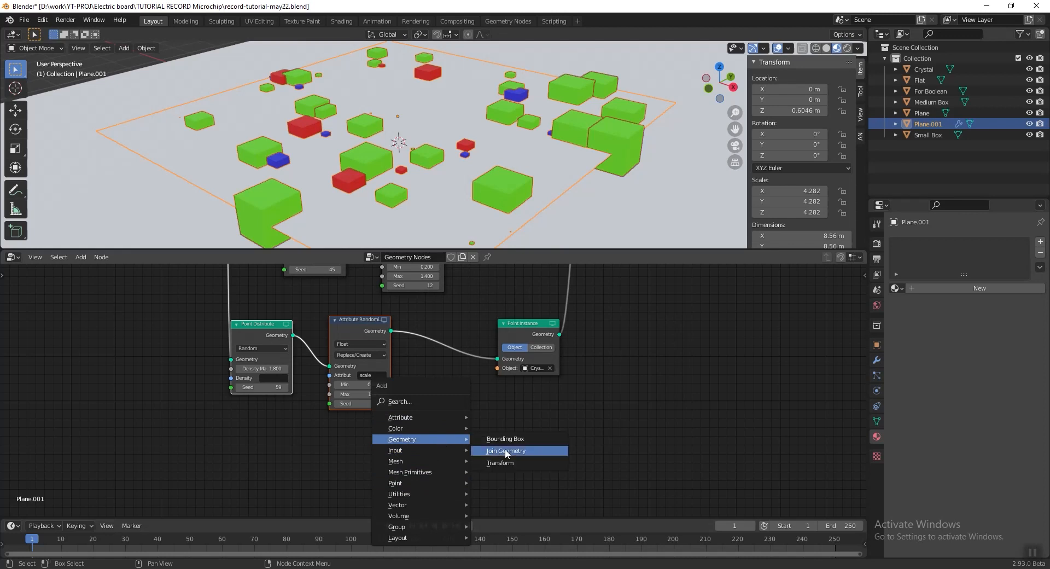
pyautogui.click(501, 463)
pyautogui.click(425, 343)
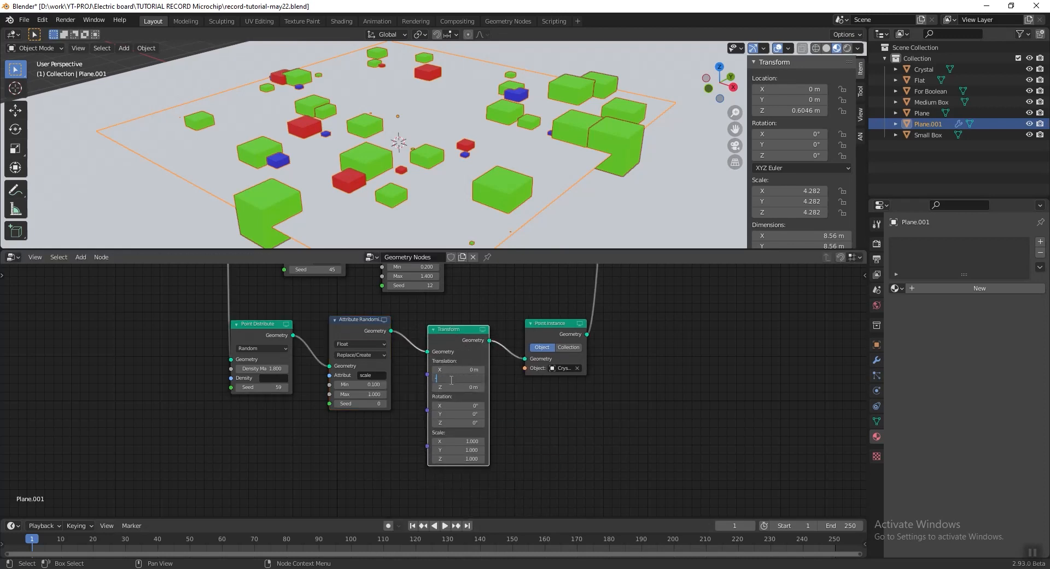
pyautogui.press('Return')
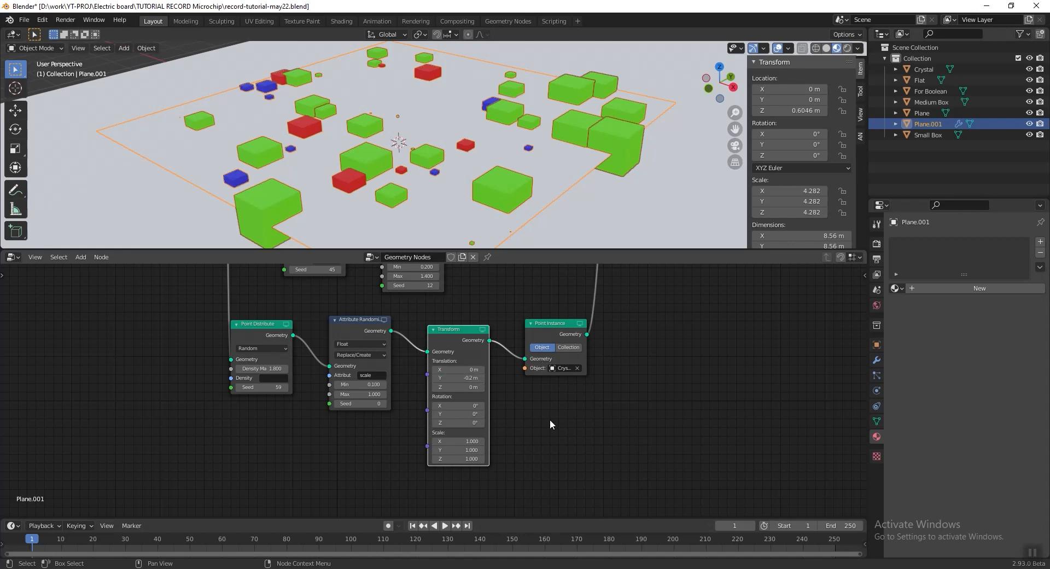
# Undo and redo the Transform node's Y translation to compare the crystal positions
pyautogui.moveTo(469, 380); pyautogui.dragTo(493, 380)
pyautogui.press('Escape')
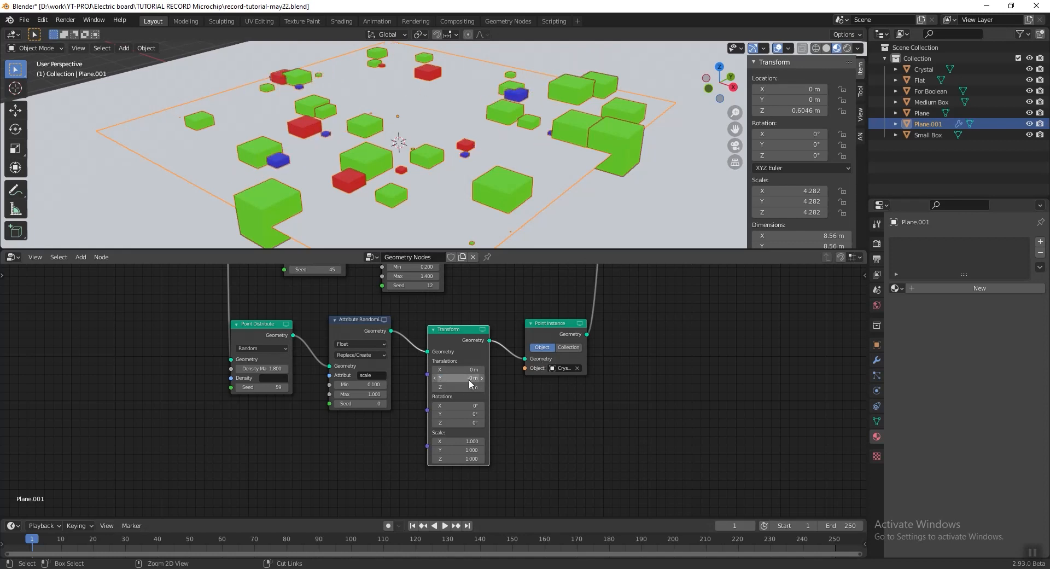
pyautogui.hotkey('ctrl', 's')
pyautogui.hotkey('ctrl', 'z')
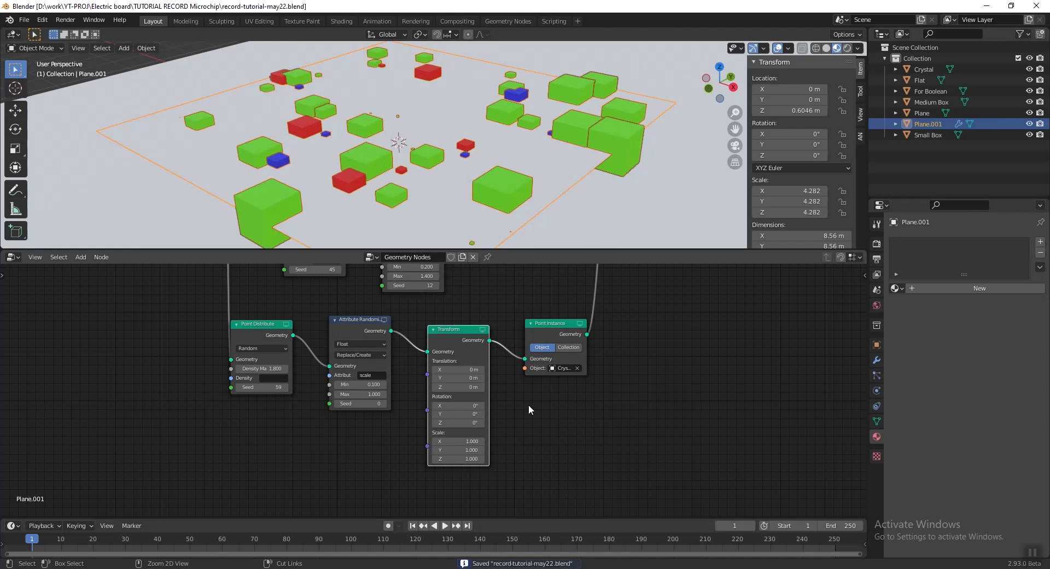
pyautogui.hotkey('ctrl', 'shift', 'z')
pyautogui.hotkey('ctrl', 'z')
pyautogui.hotkey('ctrl', 'shift', 'z')
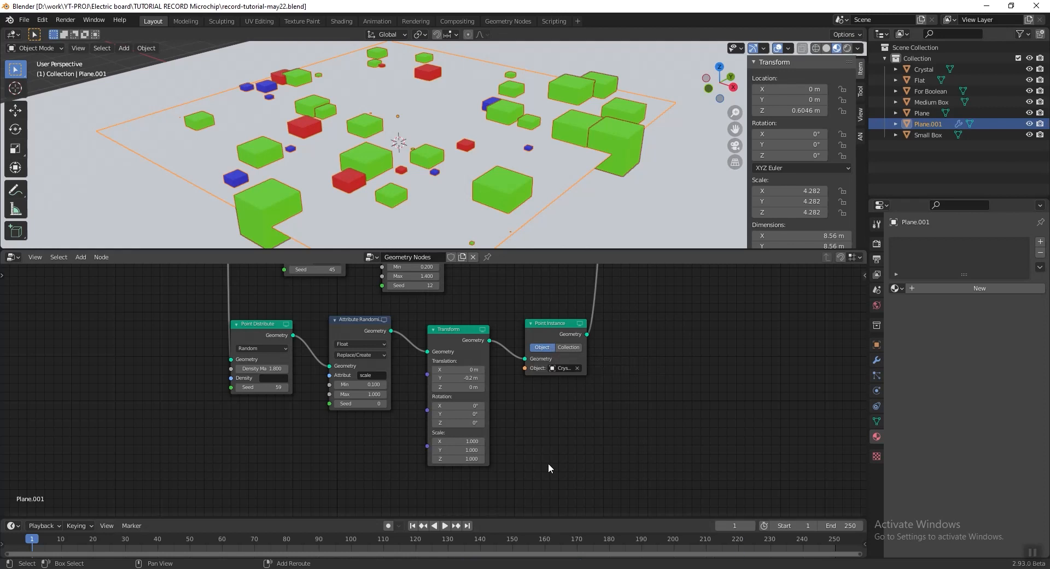
# Duplicate the Small Box branch's three nodes again and place the copies below the Crystal branch
pyautogui.scroll(-1, 609, 429)
pyautogui.scroll(-1, 609, 426)
pyautogui.moveTo(629, 381); pyautogui.dragTo(640, 401, button='middle')
pyautogui.moveTo(491, 368); pyautogui.dragTo(310, 301)
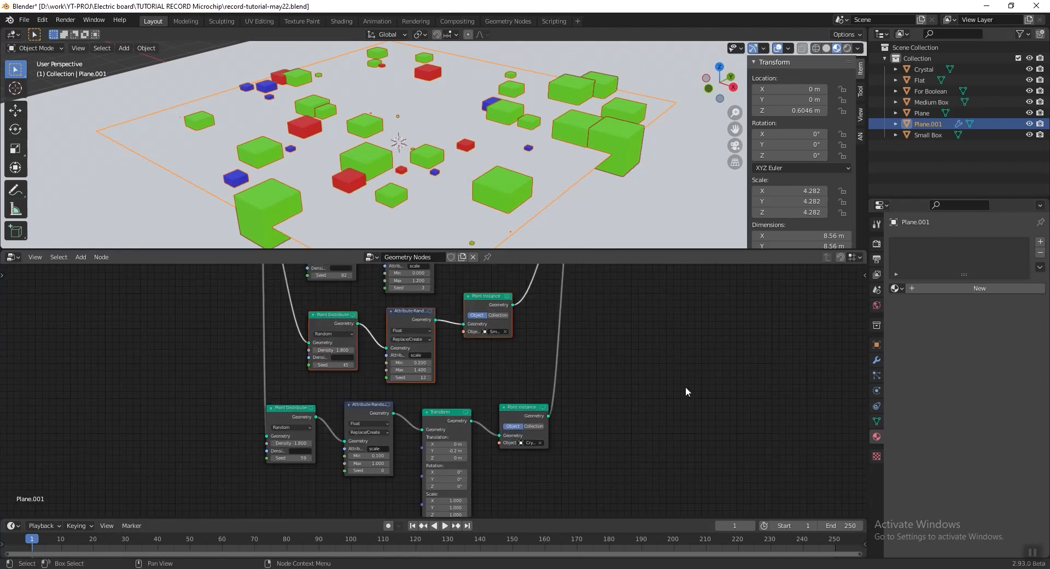
pyautogui.scroll(-1, 685, 387)
pyautogui.moveTo(607, 433); pyautogui.dragTo(604, 378, button='middle')
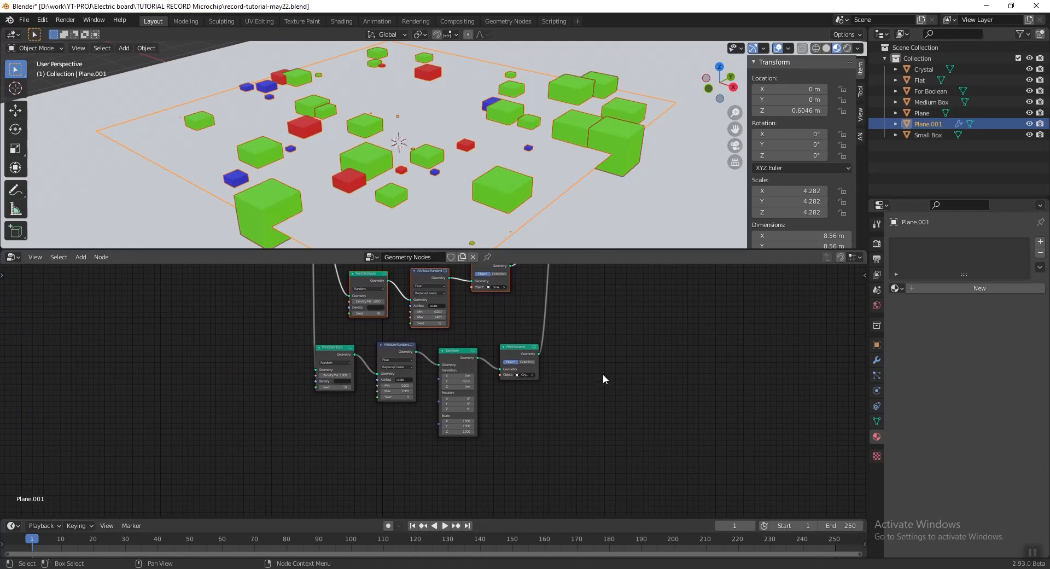
pyautogui.click(583, 307)
pyautogui.scroll(-1, 601, 378)
pyautogui.scroll(-1, 601, 377)
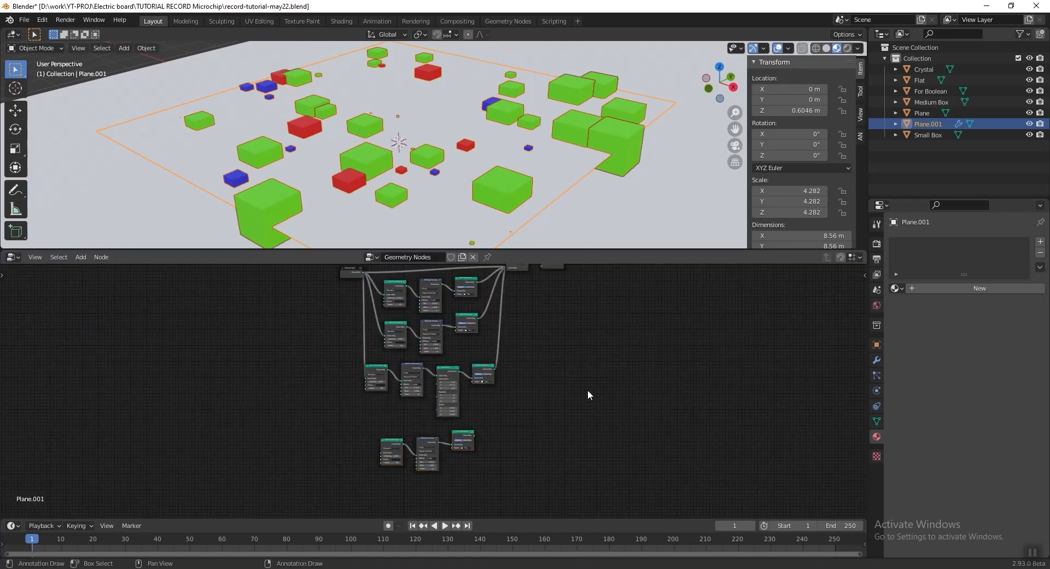
# Move the Group Input and Group Output nodes outward to give the node tree more space
pyautogui.scroll(-1, 589, 389)
pyautogui.moveTo(352, 286); pyautogui.dragTo(324, 294)
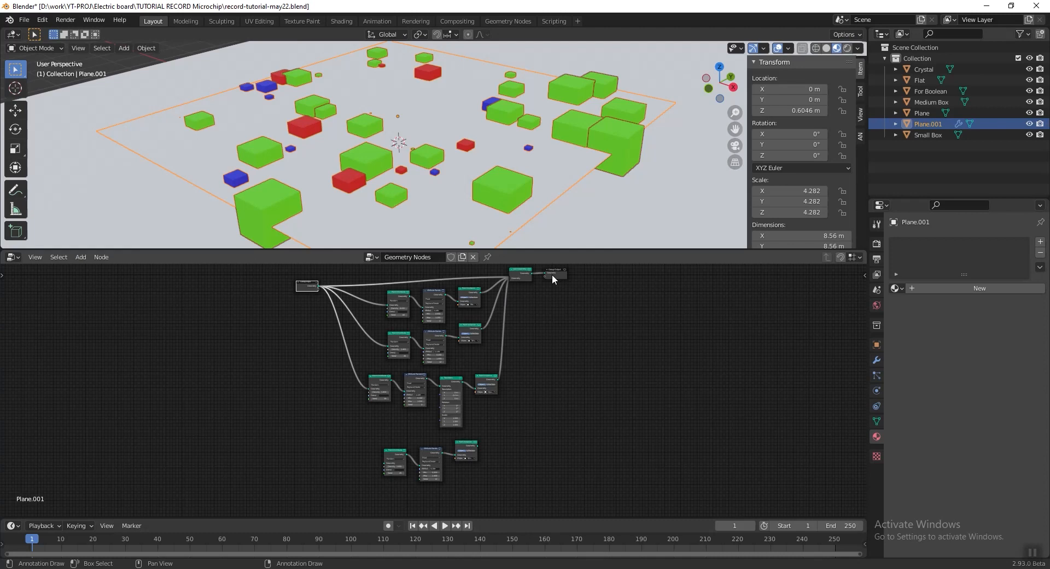
pyautogui.moveTo(556, 275); pyautogui.dragTo(580, 287)
# Connect Group Input's geometry to the fourth branch's Point Distribute and that branch's Point Instance output to Join Geometry
pyautogui.moveTo(318, 285); pyautogui.dragTo(385, 463)
pyautogui.scroll(9, 372, 465)
pyautogui.moveTo(381, 463); pyautogui.dragTo(484, 330, button='middle')
pyautogui.scroll(5, 437, 388)
pyautogui.scroll(-5, 436, 396)
pyautogui.moveTo(718, 374); pyautogui.dragTo(579, 481, button='middle')
pyautogui.scroll(-5, 582, 463)
pyautogui.scroll(-3, 579, 383)
pyautogui.moveTo(589, 383); pyautogui.dragTo(541, 435, button='middle')
pyautogui.moveTo(433, 487); pyautogui.dragTo(467, 306)
# Set the fourth branch's Point Instance object to Flat
pyautogui.scroll(2, 475, 327)
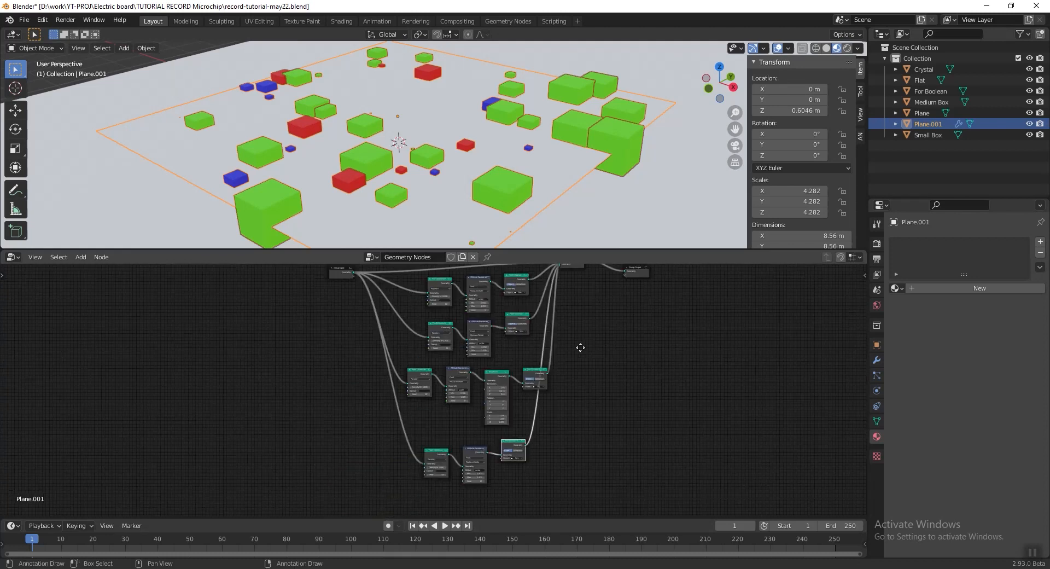
pyautogui.scroll(2, 572, 365)
pyautogui.moveTo(513, 346); pyautogui.dragTo(505, 397, button='middle')
pyautogui.scroll(4, 546, 318)
pyautogui.moveTo(418, 468); pyautogui.dragTo(472, 360, button='middle')
pyautogui.scroll(4, 520, 363)
pyautogui.moveTo(583, 367); pyautogui.dragTo(556, 449, button='middle')
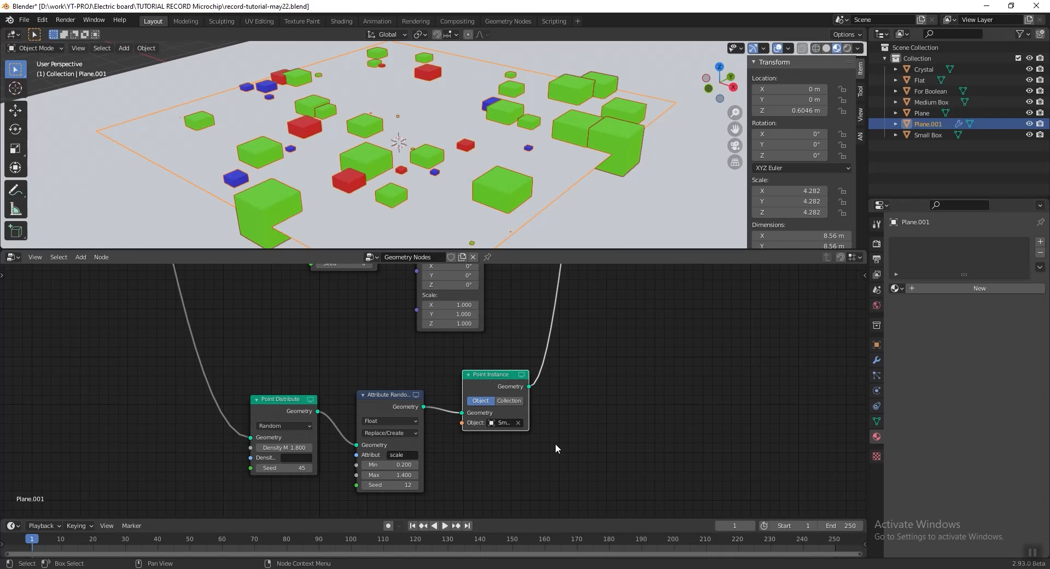
pyautogui.click(512, 424)
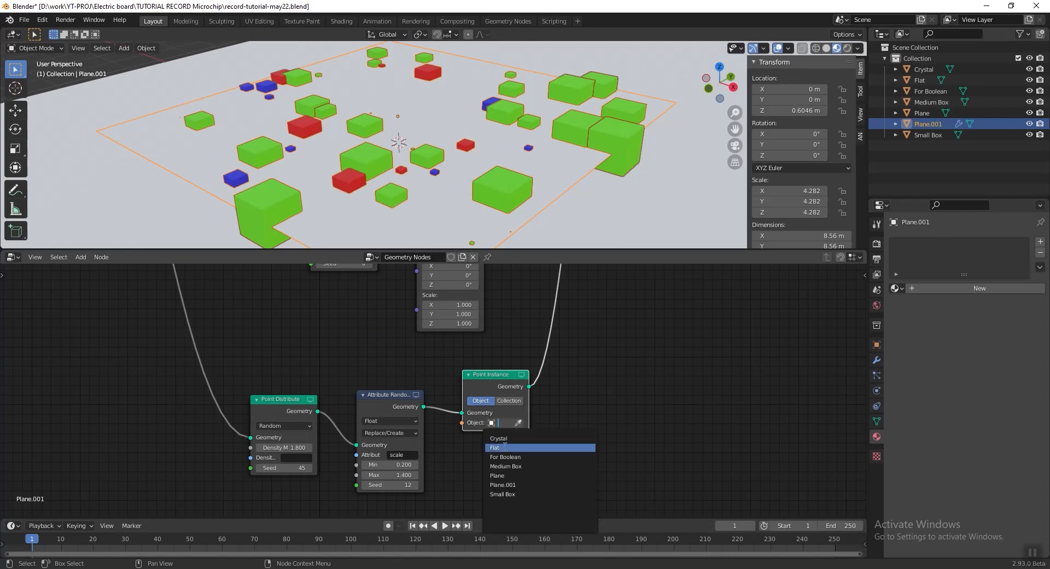
pyautogui.click(515, 448)
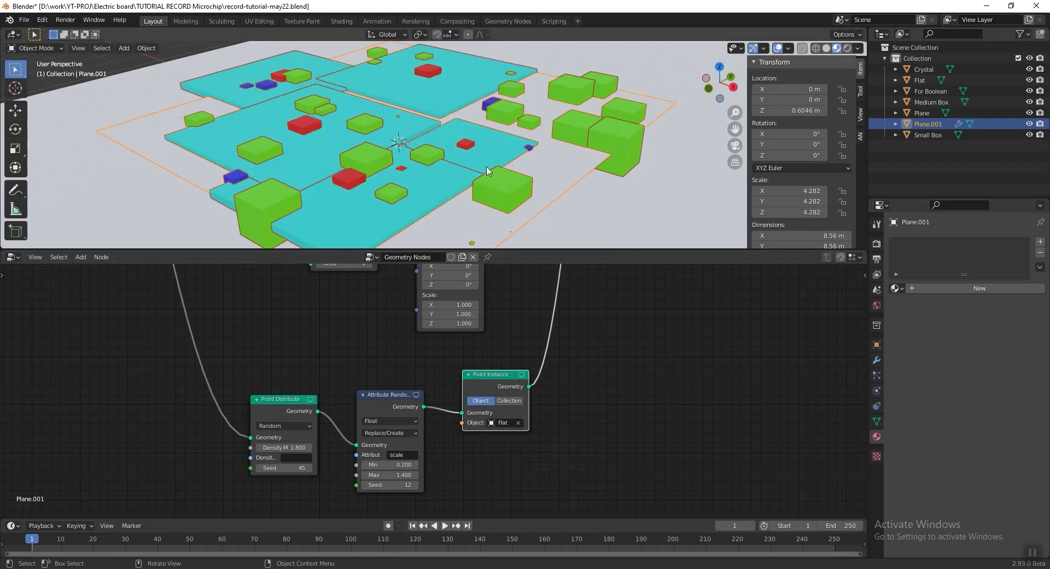
# Set the Flat branch's random scale range to Min 0.1 and Max 0.5, and save the file
pyautogui.click(386, 464)
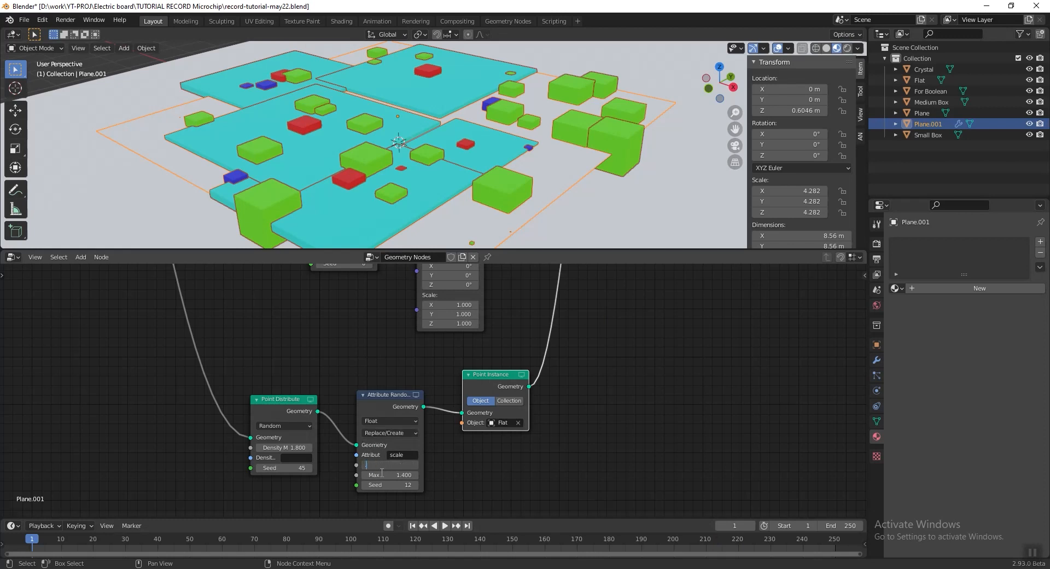
pyautogui.write('.1')
pyautogui.click(382, 473)
pyautogui.write('.5')
pyautogui.press('Return')
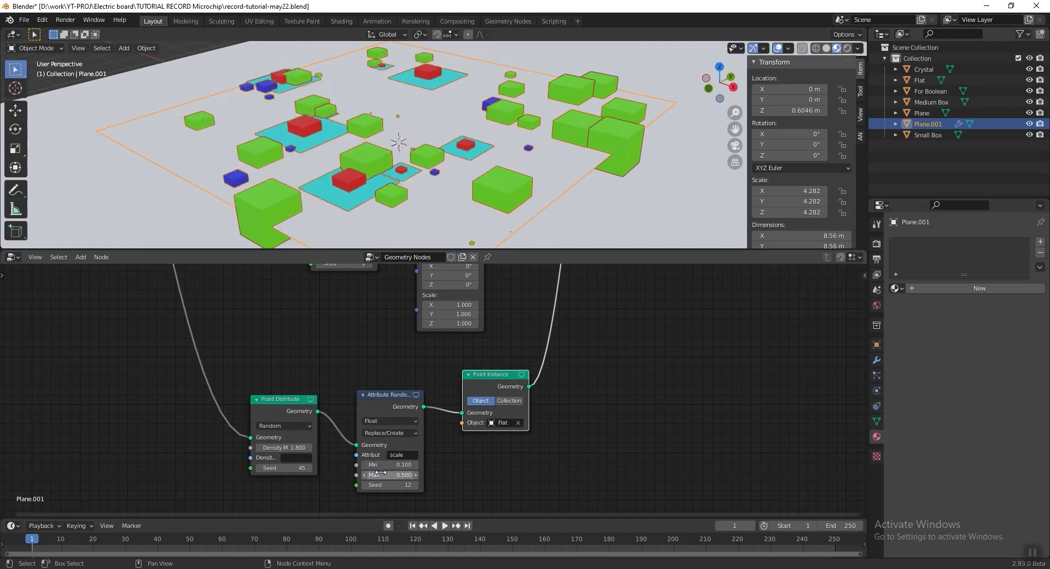
pyautogui.hotkey('ctrl', 's')
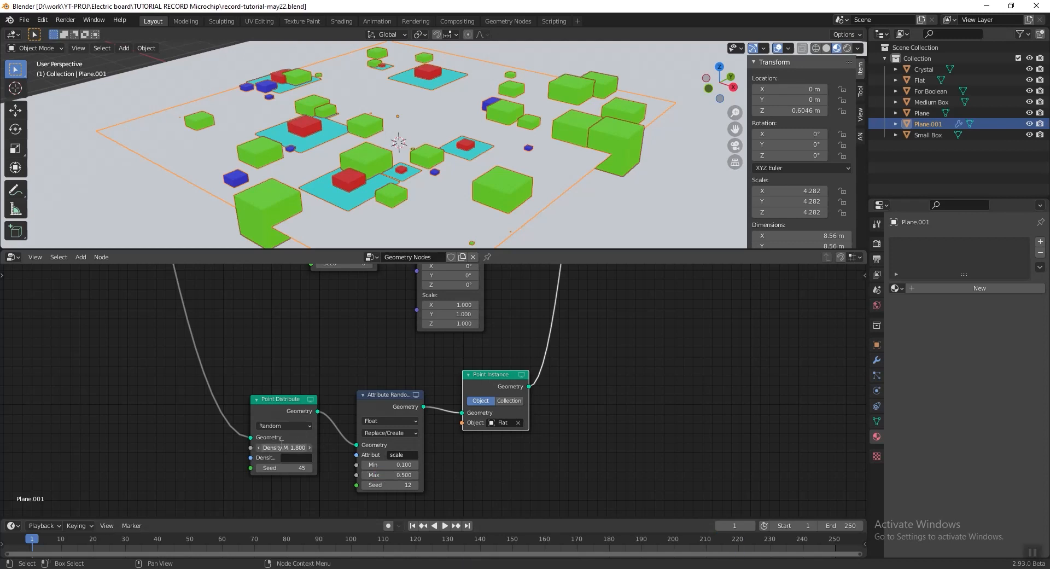
# Set the Flat branch's Point Distribute to Density Max 5 and Seed 36, and save the file
pyautogui.press('Return')
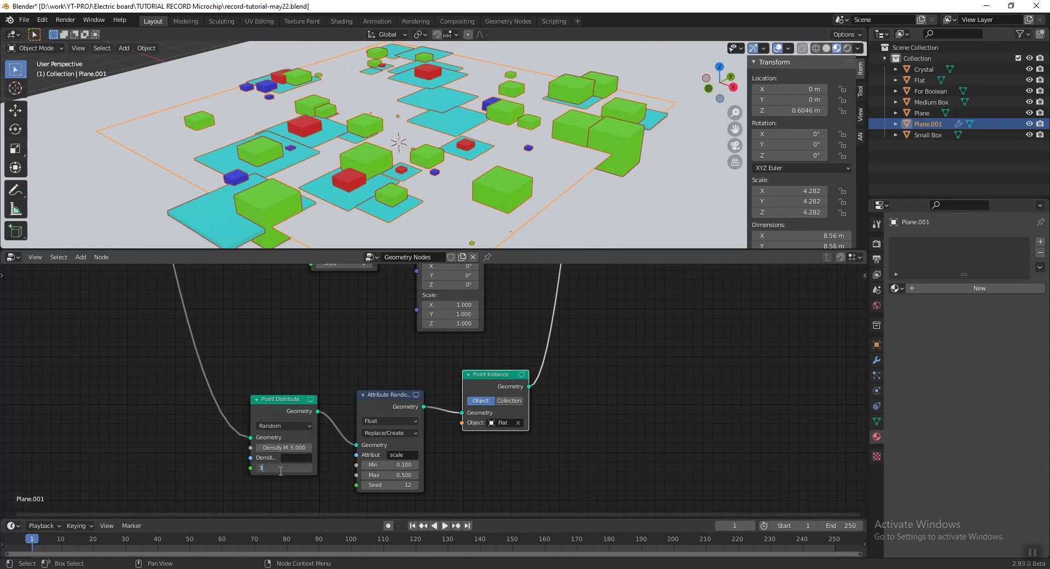
pyautogui.write('36')
pyautogui.press('Return')
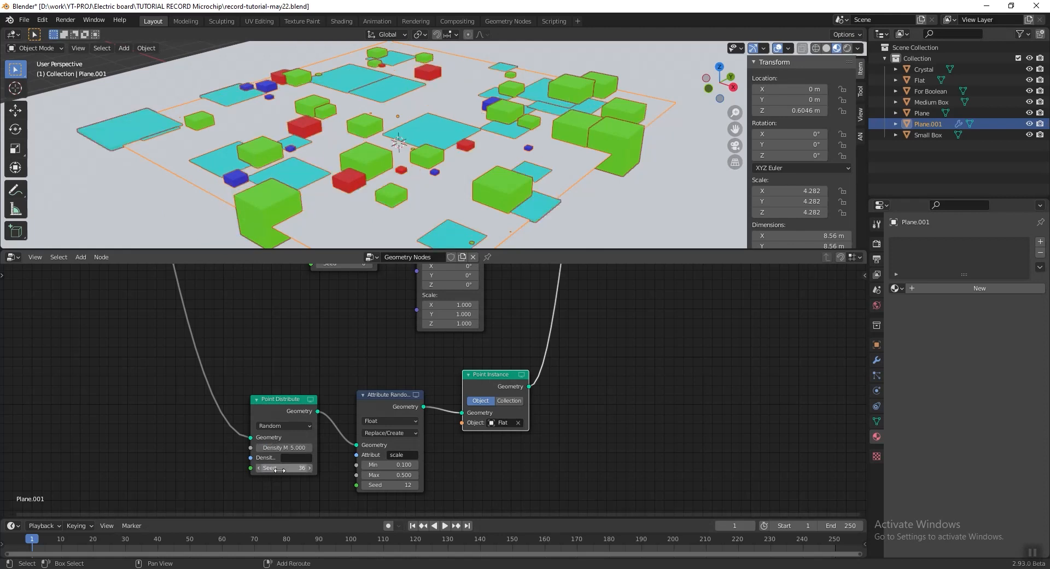
pyautogui.hotkey('ctrl', 's')
# Disconnect the direct Group Input link from Join Geometry to leave the original plane mesh out of the result
pyautogui.scroll(-4, 651, 352)
pyautogui.moveTo(579, 337); pyautogui.dragTo(594, 454, button='middle')
pyautogui.scroll(9, 593, 435)
pyautogui.moveTo(680, 431); pyautogui.dragTo(673, 426, button='middle')
pyautogui.click(658, 366)
pyautogui.moveTo(657, 372); pyautogui.dragTo(514, 326)
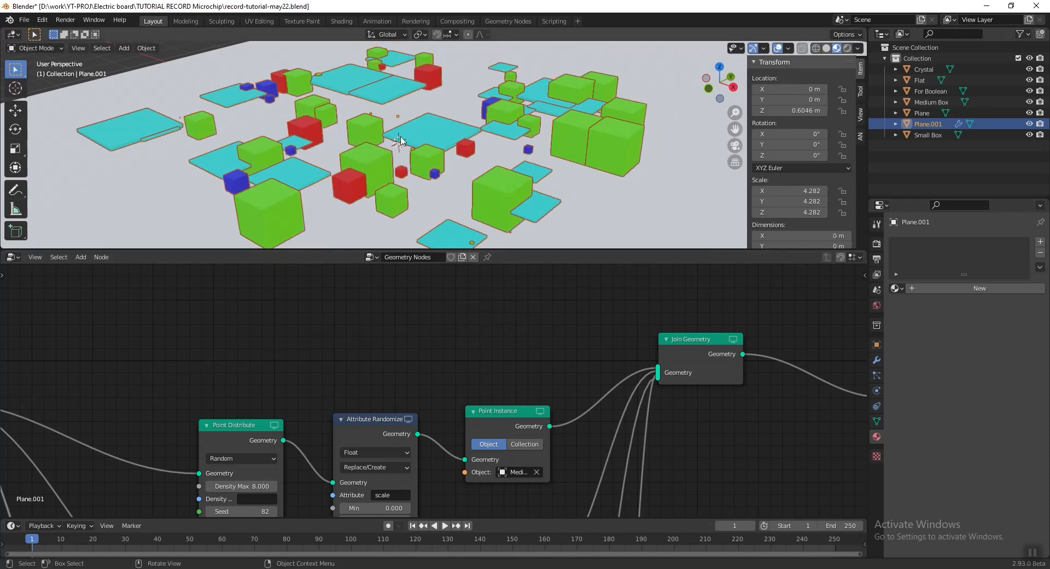
# Add a frame to the node tree and group the Medium Box branch's three nodes inside it
pyautogui.scroll(-3, 514, 333)
pyautogui.moveTo(466, 367); pyautogui.dragTo(480, 343, button='middle')
pyautogui.hotkey('shift', 'a')
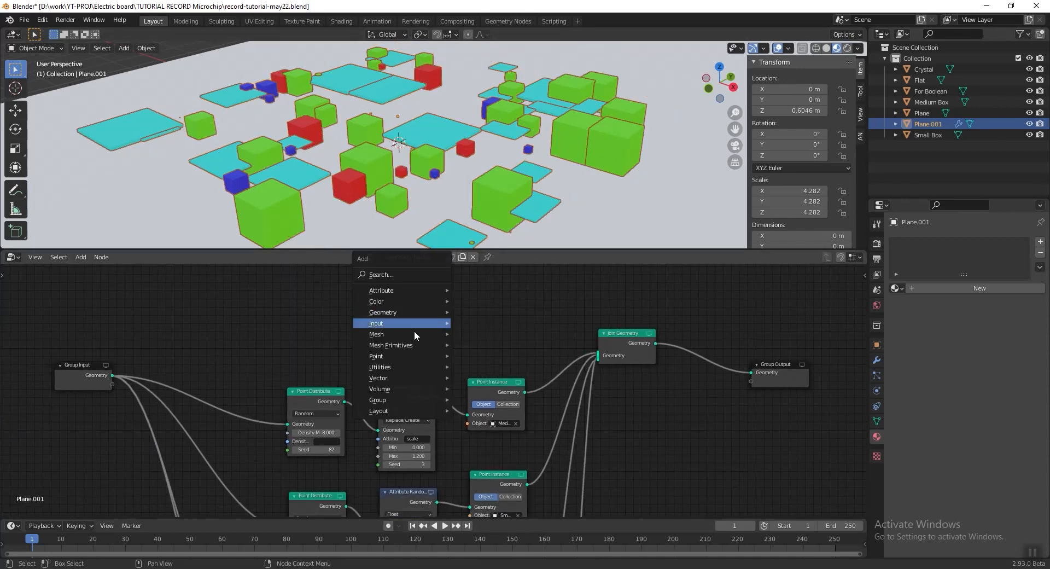
pyautogui.moveTo(399, 411)
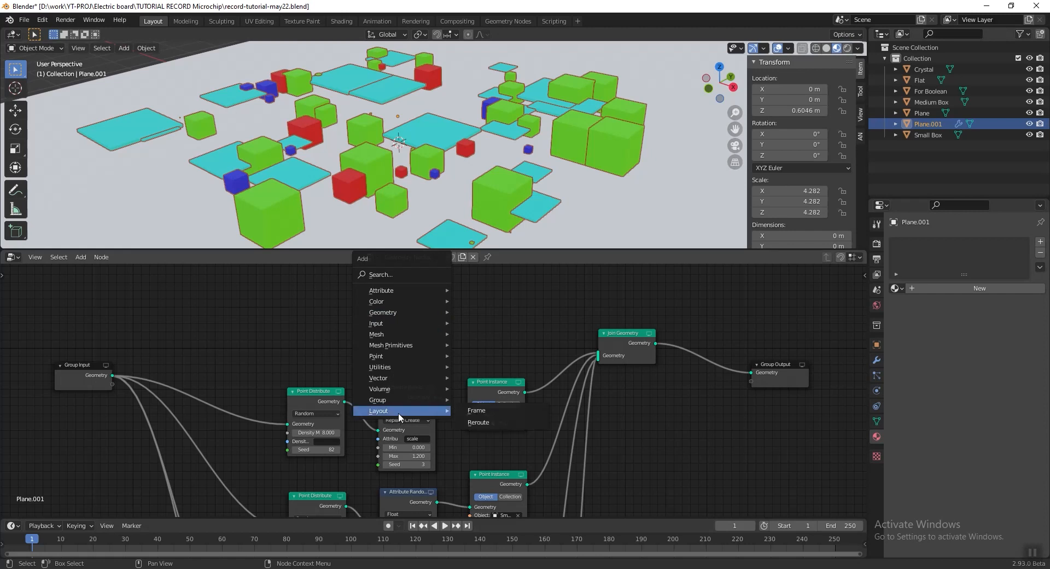
pyautogui.click(476, 410)
pyautogui.moveTo(302, 376); pyautogui.dragTo(510, 429)
pyautogui.moveTo(324, 391); pyautogui.dragTo(323, 338)
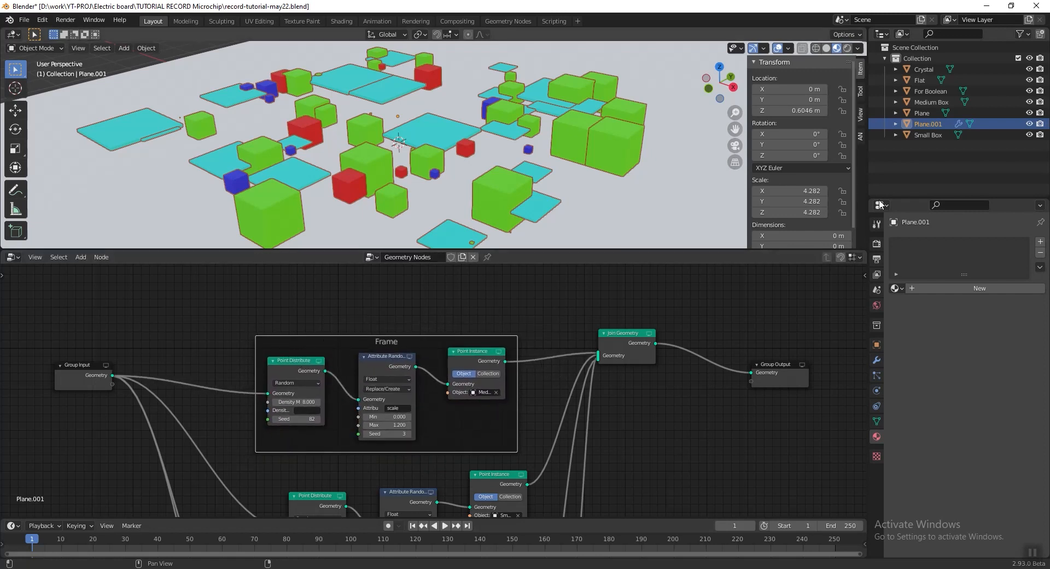
# Label the frame around the Medium Box branch "Scatter for Medium Box"
pyautogui.press('n')
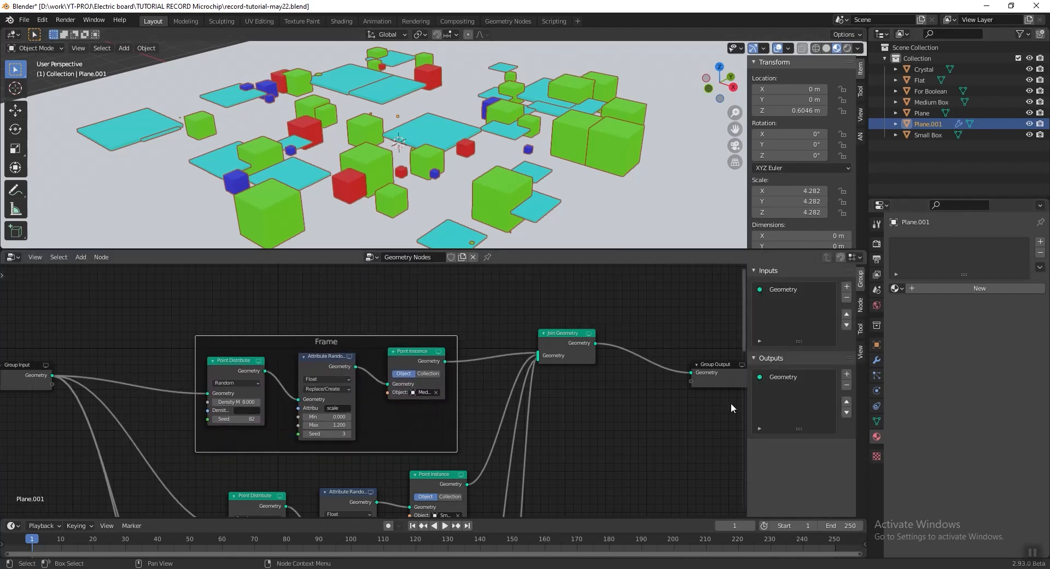
pyautogui.click(861, 304)
pyautogui.click(815, 320)
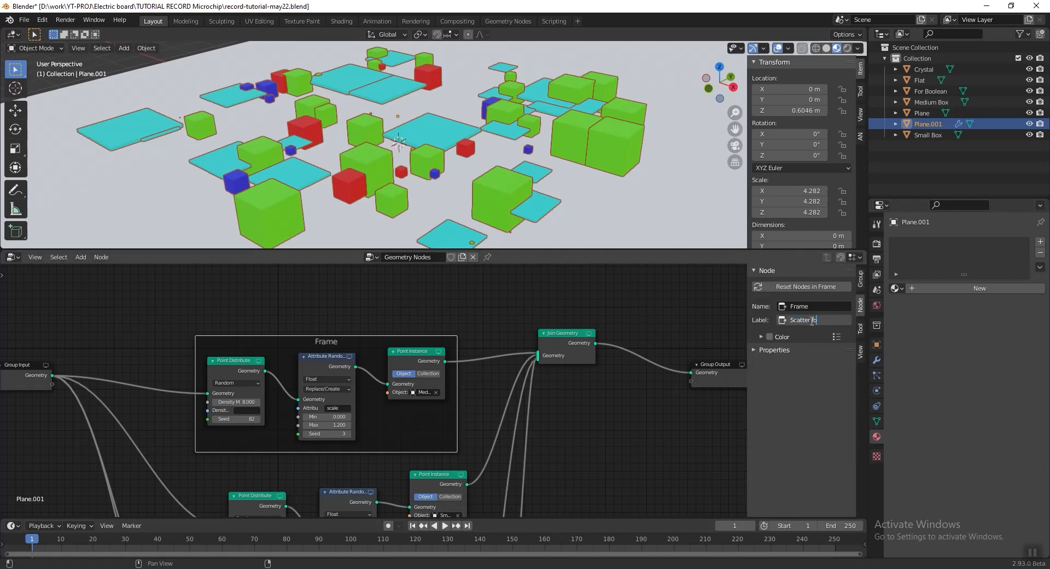
pyautogui.write('Scatter for Medium Box')
pyautogui.press('Return')
# Add a second frame and group the Small Box branch's three nodes inside it
pyautogui.scroll(-3, 467, 366)
pyautogui.moveTo(467, 367); pyautogui.dragTo(464, 272, button='middle')
pyautogui.hotkey('shift', 'a')
pyautogui.moveTo(612, 365)
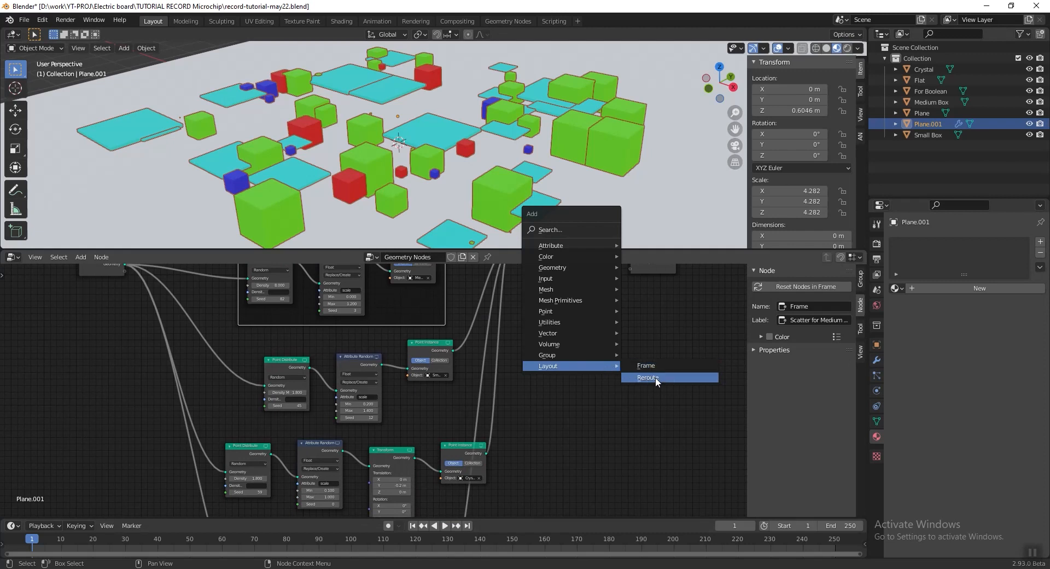
pyautogui.click(646, 365)
pyautogui.click(242, 337)
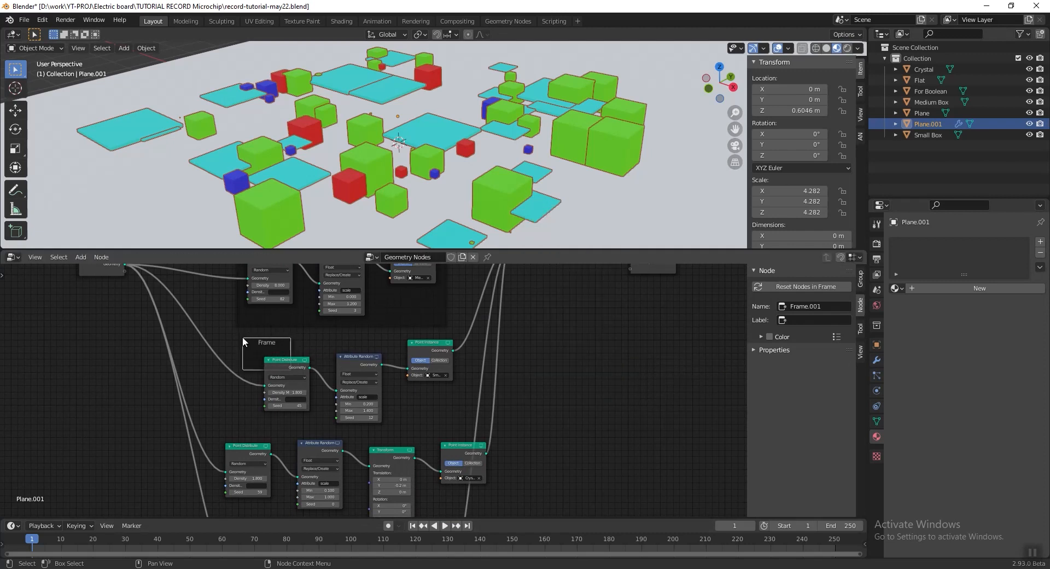
pyautogui.moveTo(411, 337); pyautogui.dragTo(286, 359)
pyautogui.moveTo(353, 329); pyautogui.dragTo(352, 341)
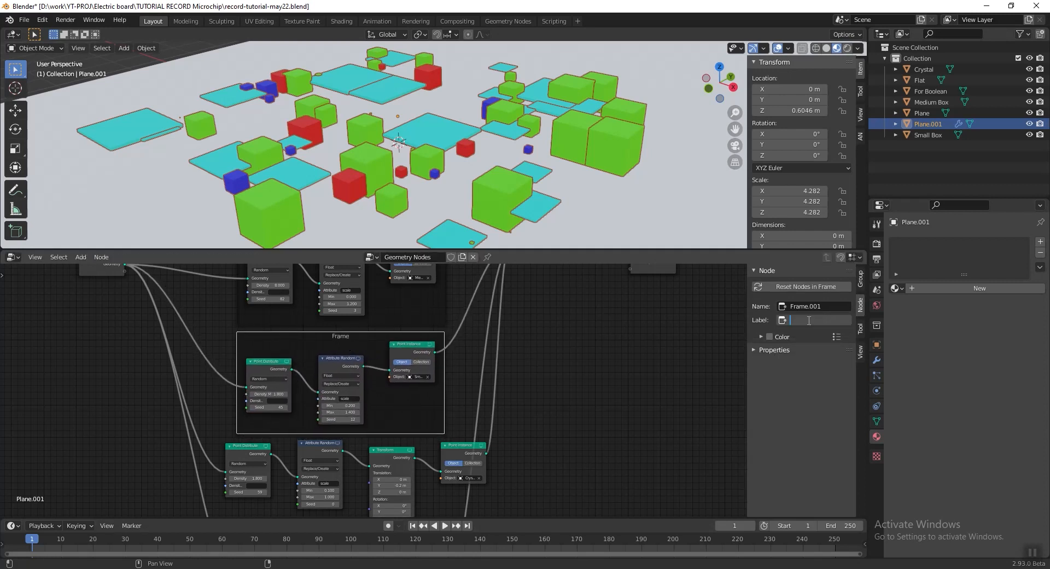
# Label the frame around the Small Box branch "Scatter for small Box"
pyautogui.click(535, 377)
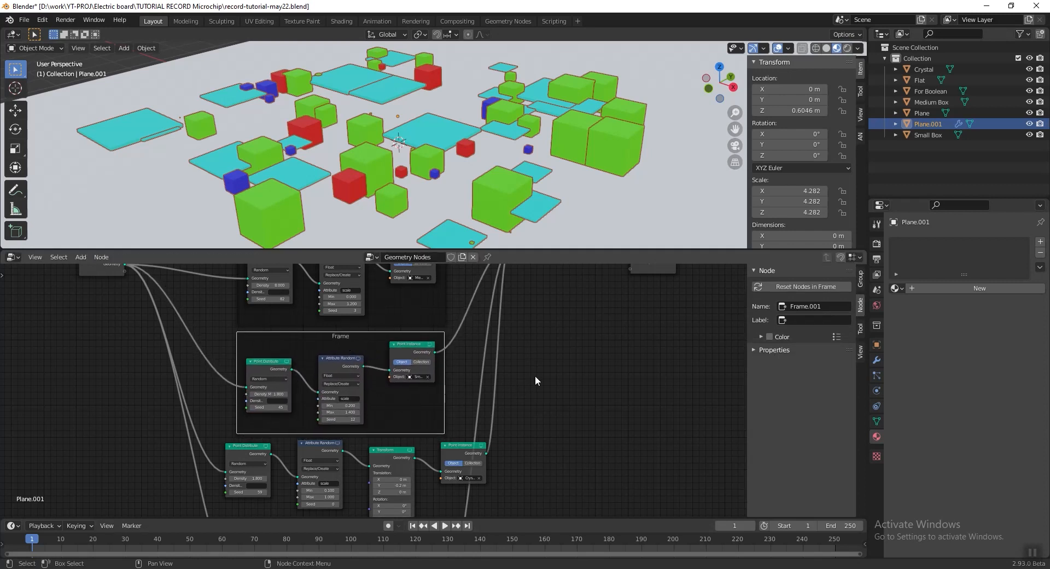
pyautogui.scroll(4, 435, 382)
pyautogui.scroll(-2, 462, 356)
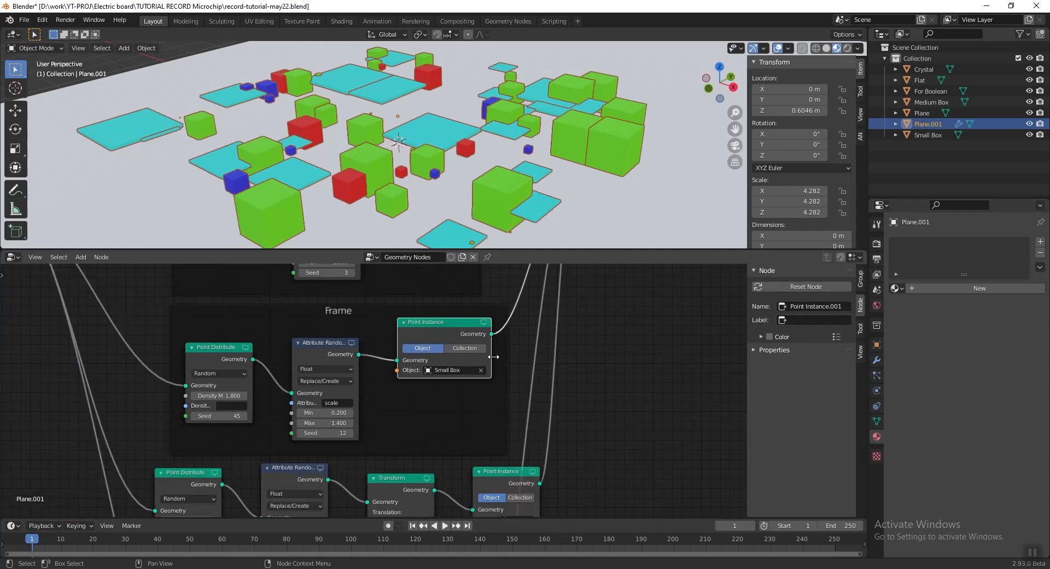
pyautogui.click(777, 320)
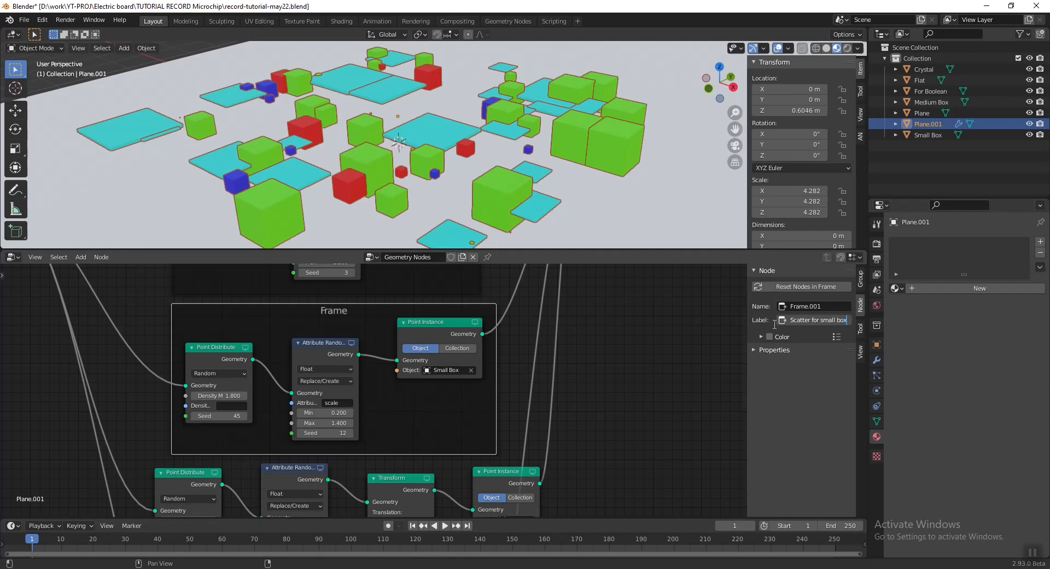
pyautogui.press('Return')
pyautogui.moveTo(611, 323)
pyautogui.mouseDown(button='middle')
pyautogui.moveTo(615, 404)
pyautogui.moveTo(603, 448)
pyautogui.moveTo(631, 321)
pyautogui.mouseUp(button='middle')
pyautogui.scroll(-3, 635, 385)
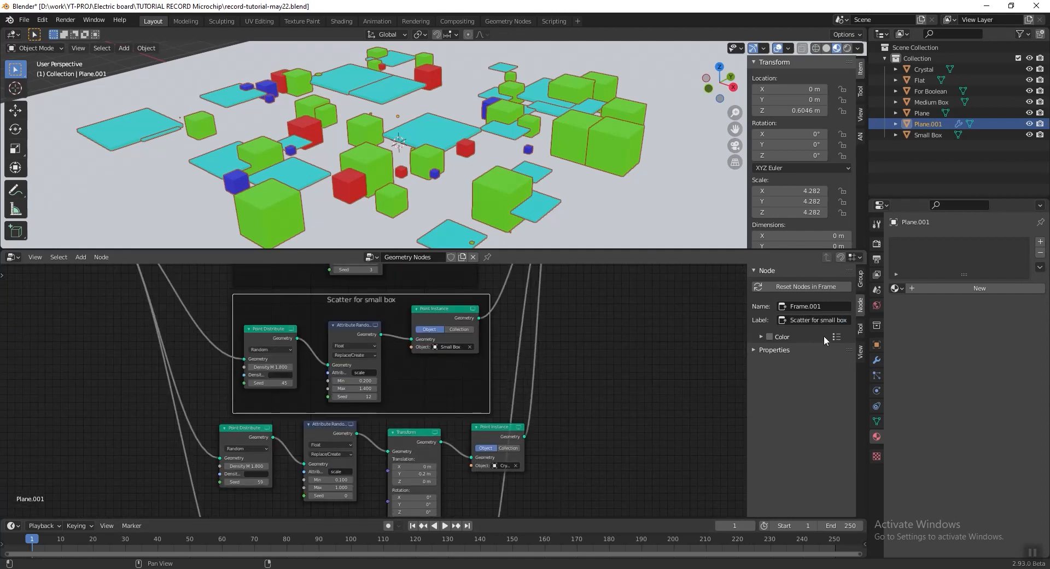
pyautogui.click(842, 322)
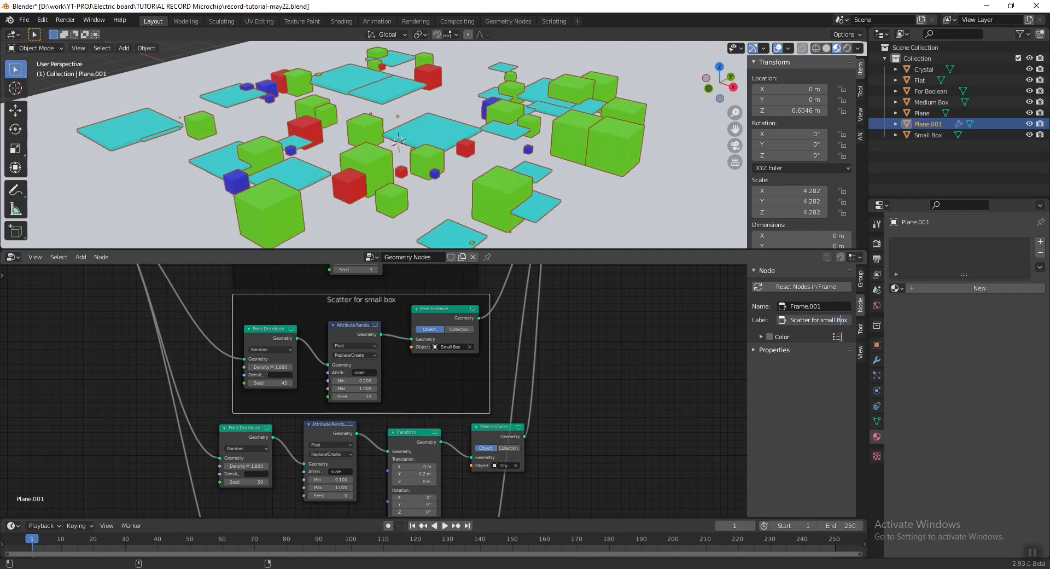
# Move the Flat branch's three nodes down to make room below the Crystal branch
pyautogui.moveTo(612, 425); pyautogui.dragTo(612, 333, button='middle')
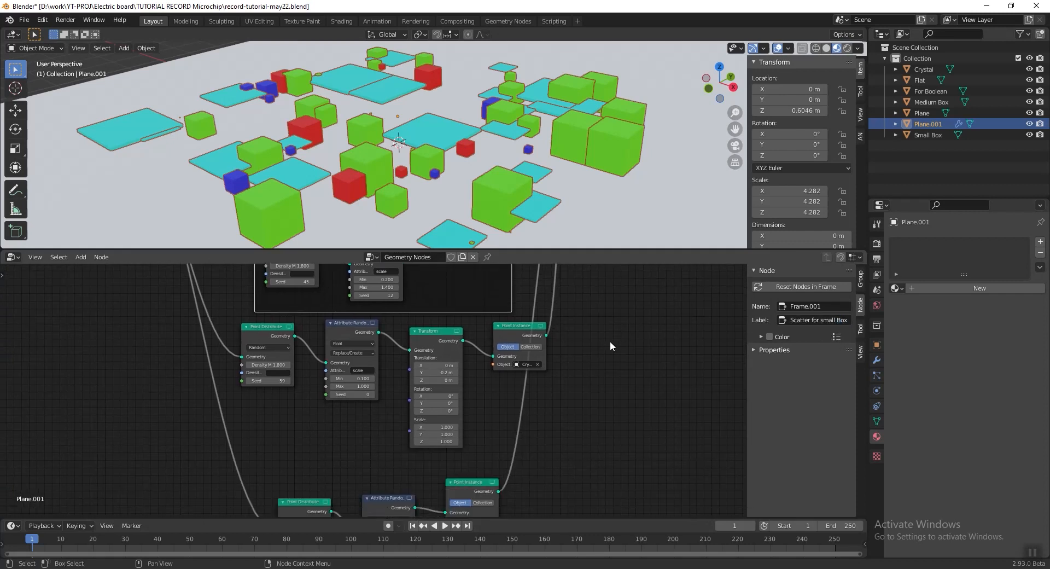
pyautogui.scroll(-3, 492, 355)
pyautogui.moveTo(500, 412); pyautogui.dragTo(510, 394, button='middle')
pyautogui.moveTo(514, 395); pyautogui.dragTo(314, 462)
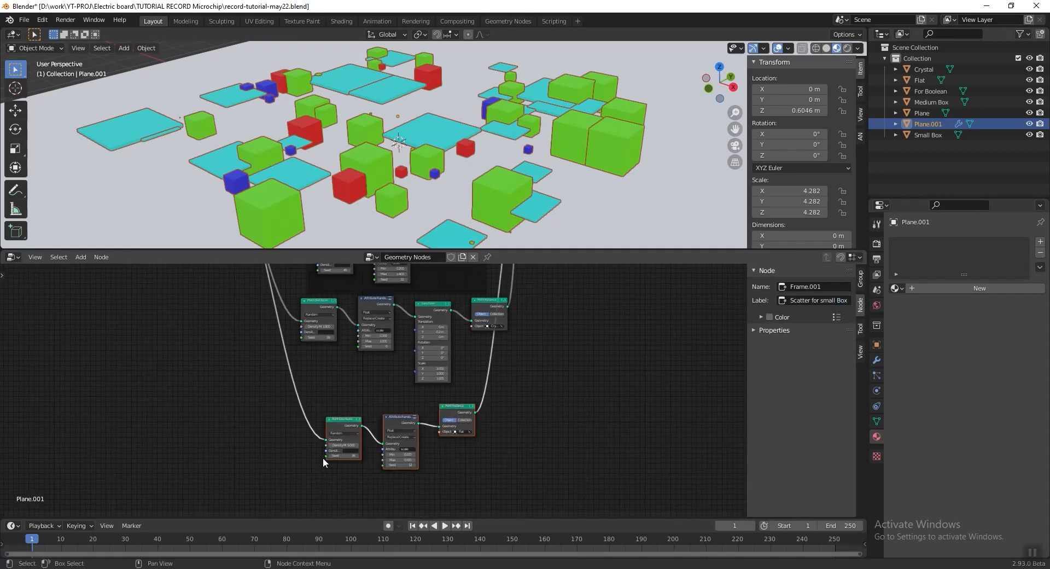
pyautogui.moveTo(357, 425); pyautogui.dragTo(360, 455)
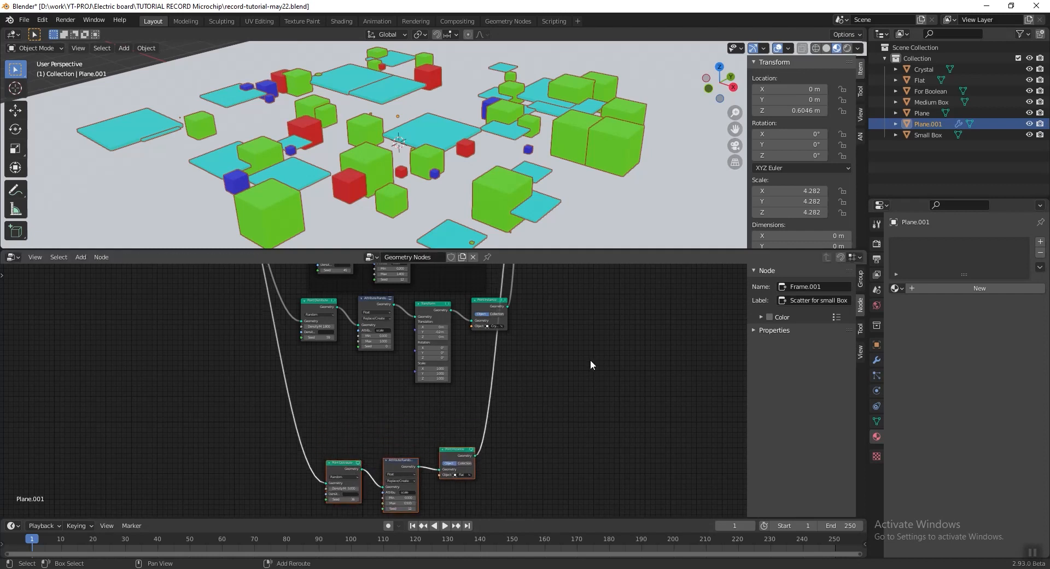
# Add a third frame and group the Crystal branch's four nodes inside it
pyautogui.hotkey('shift', 'a')
pyautogui.moveTo(587, 359)
pyautogui.click(635, 361)
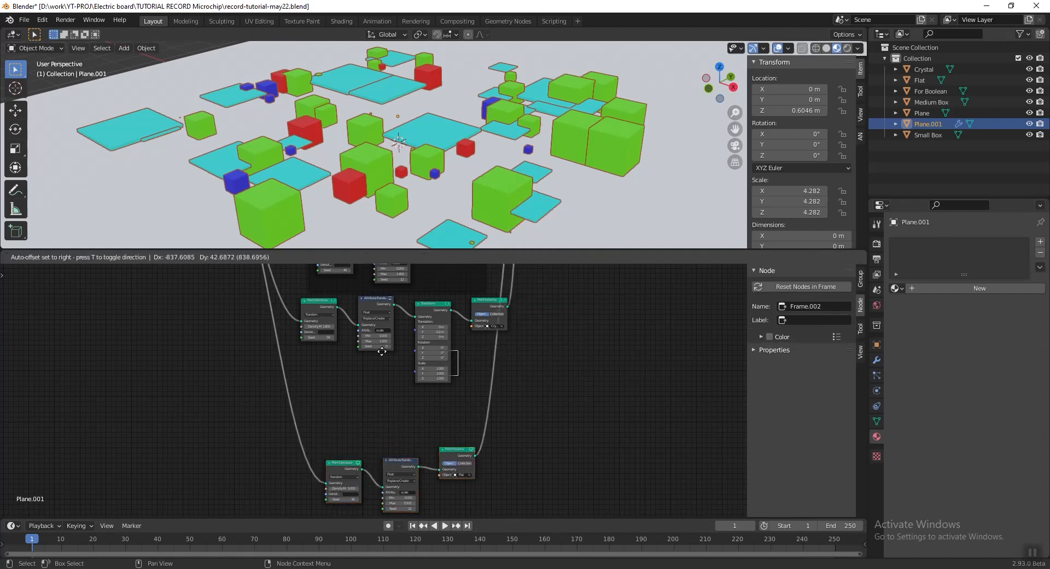
pyautogui.click(335, 359)
pyautogui.moveTo(542, 323); pyautogui.dragTo(346, 308)
pyautogui.scroll(3, 431, 327)
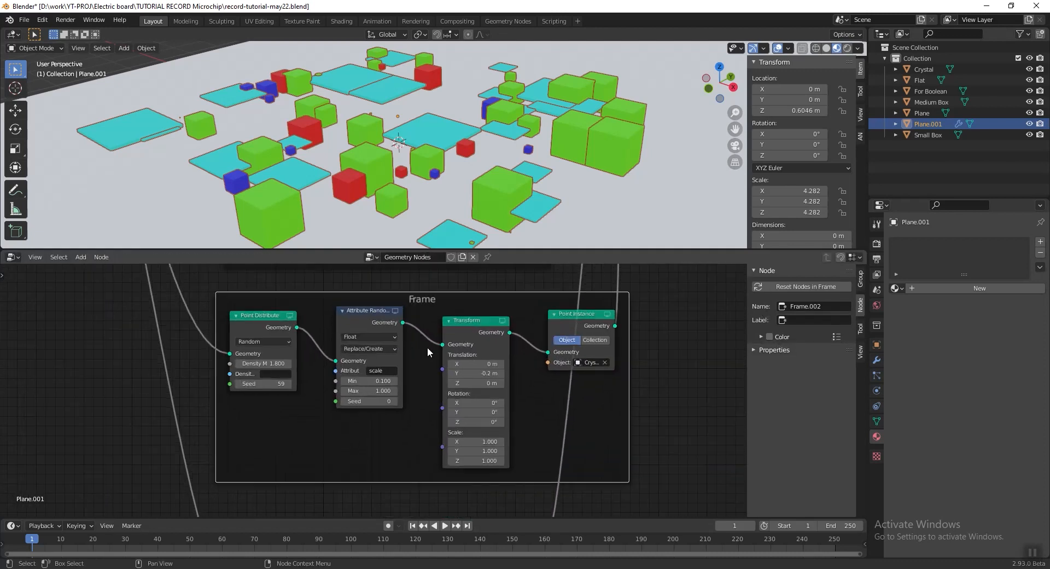
# Label the frame around the Crystal branch "scatter for crystal" and save the file
pyautogui.click(818, 320)
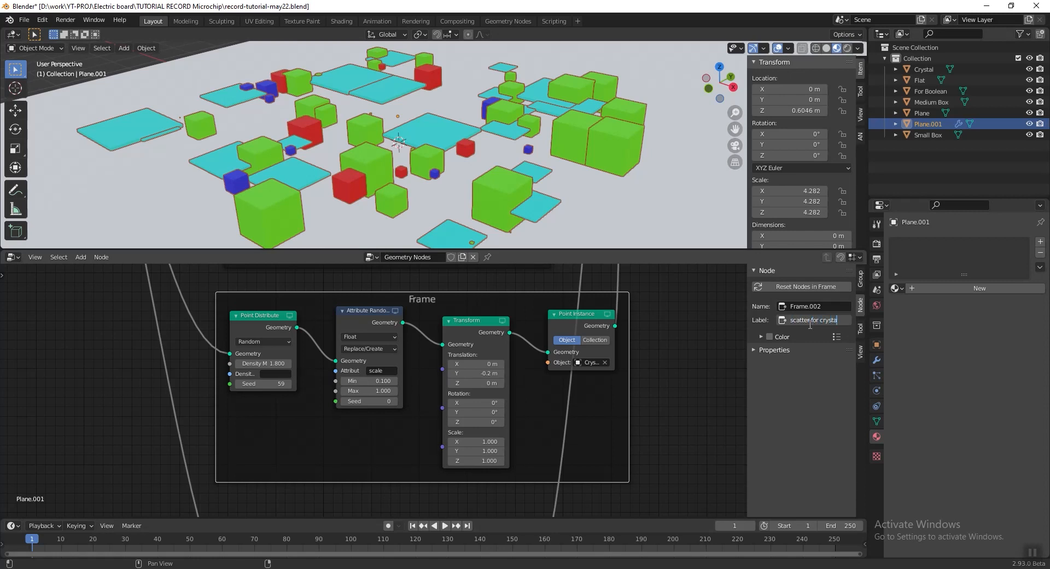
pyautogui.press('Return')
pyautogui.hotkey('ctrl', 's')
pyautogui.scroll(-3, 580, 415)
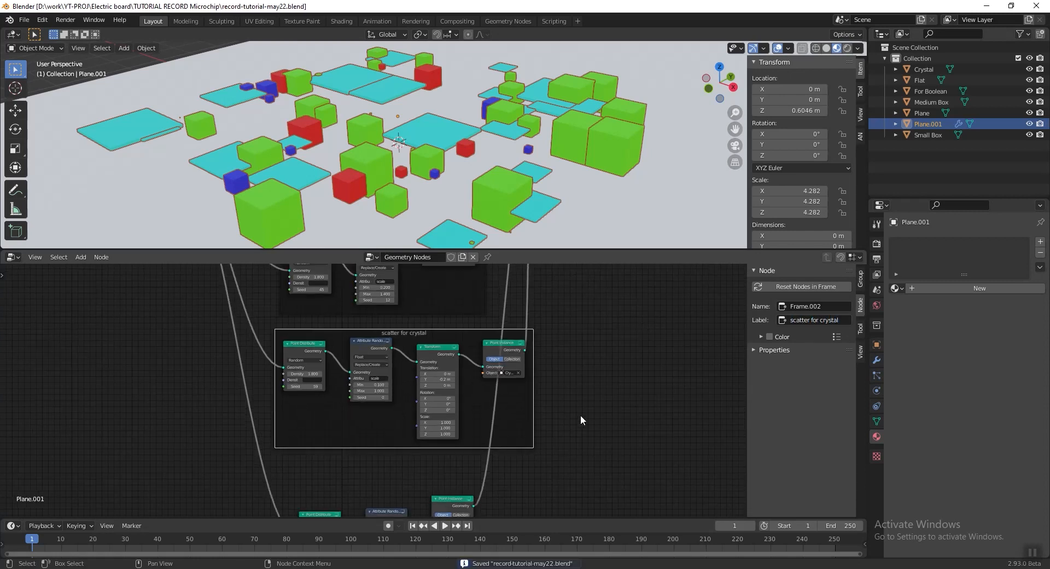
# Add a fourth frame and group the Flat branch's three nodes inside it
pyautogui.keyDown('shift'); pyautogui.scroll(-3, 580, 414); pyautogui.keyUp('shift')
pyautogui.keyDown('shift'); pyautogui.scroll(-3, 558, 394); pyautogui.keyUp('shift')
pyautogui.hotkey('shift', 'a')
pyautogui.moveTo(598, 346)
pyautogui.click(654, 346)
pyautogui.click(549, 356)
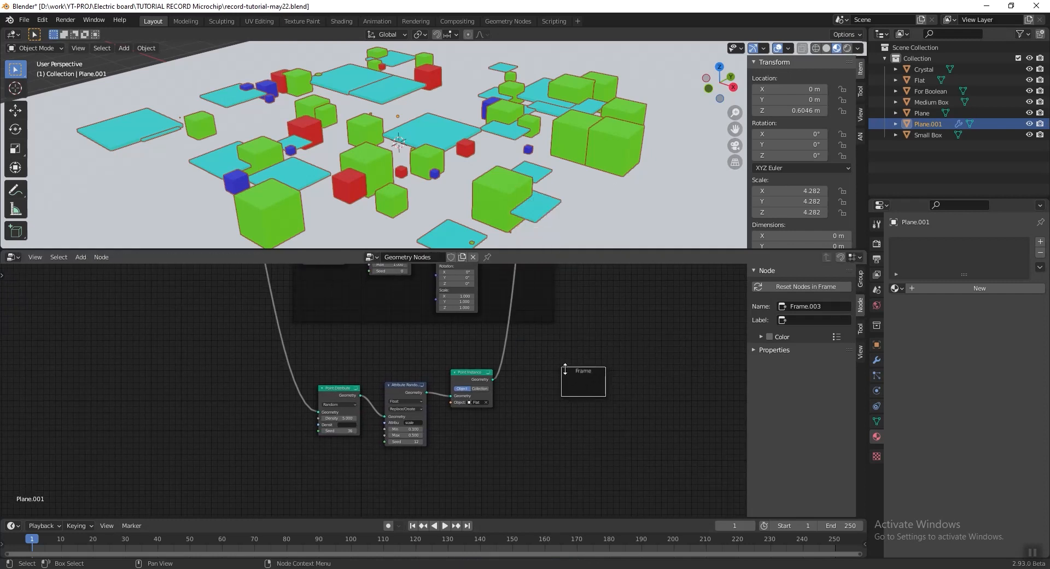
pyautogui.moveTo(673, 385); pyautogui.dragTo(274, 440)
pyautogui.moveTo(326, 394); pyautogui.dragTo(575, 389)
pyautogui.click(585, 362)
pyautogui.moveTo(352, 348); pyautogui.dragTo(353, 344)
pyautogui.click(487, 388)
pyautogui.scroll(5, 484, 372)
pyautogui.click(570, 363)
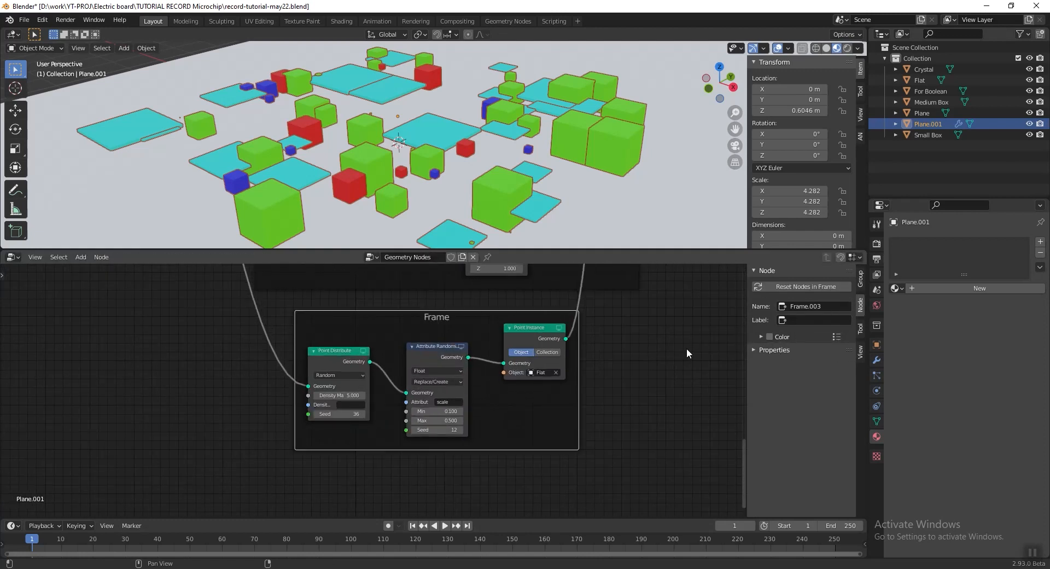
# Switch the 3D view to solid shading with the whole scattered layout in view
pyautogui.scroll(-3, 545, 446)
pyautogui.moveTo(545, 446); pyautogui.dragTo(569, 362, button='middle')
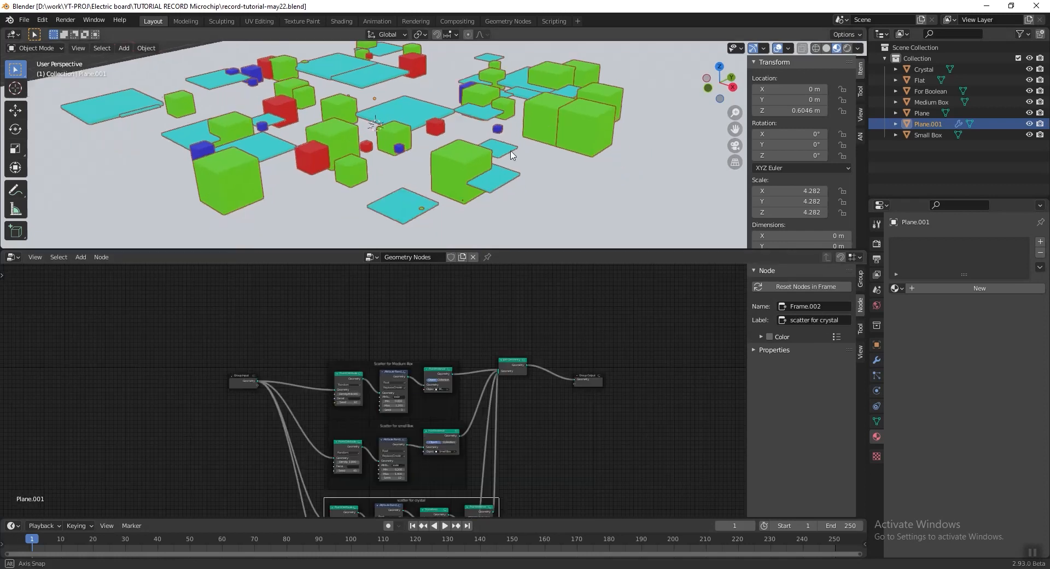
pyautogui.scroll(-5, 508, 165)
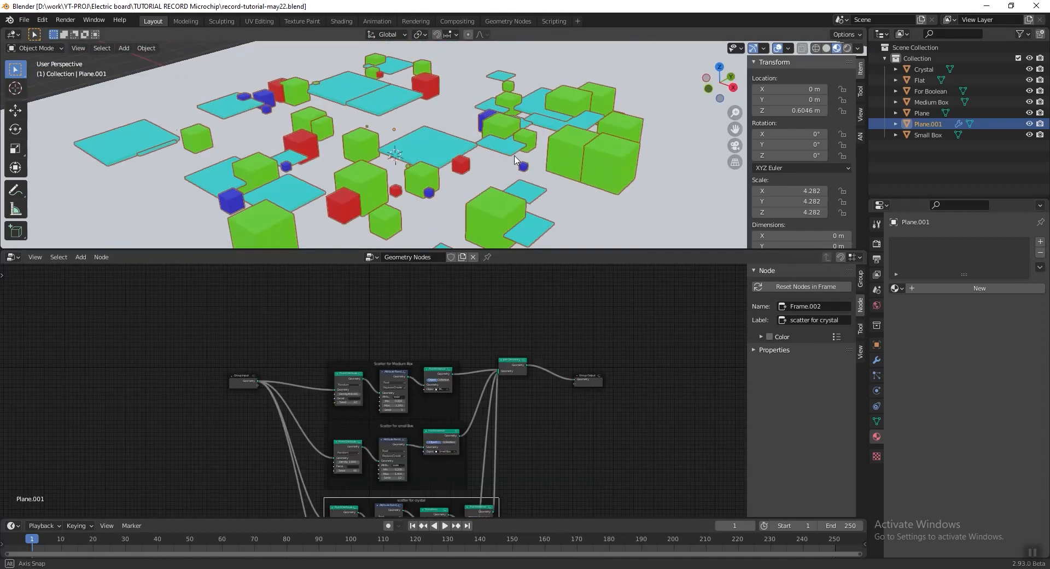
pyautogui.scroll(3, 507, 165)
pyautogui.keyDown('shift'); pyautogui.moveTo(508, 165); pyautogui.dragTo(491, 157, button='middle'); pyautogui.keyUp('shift')
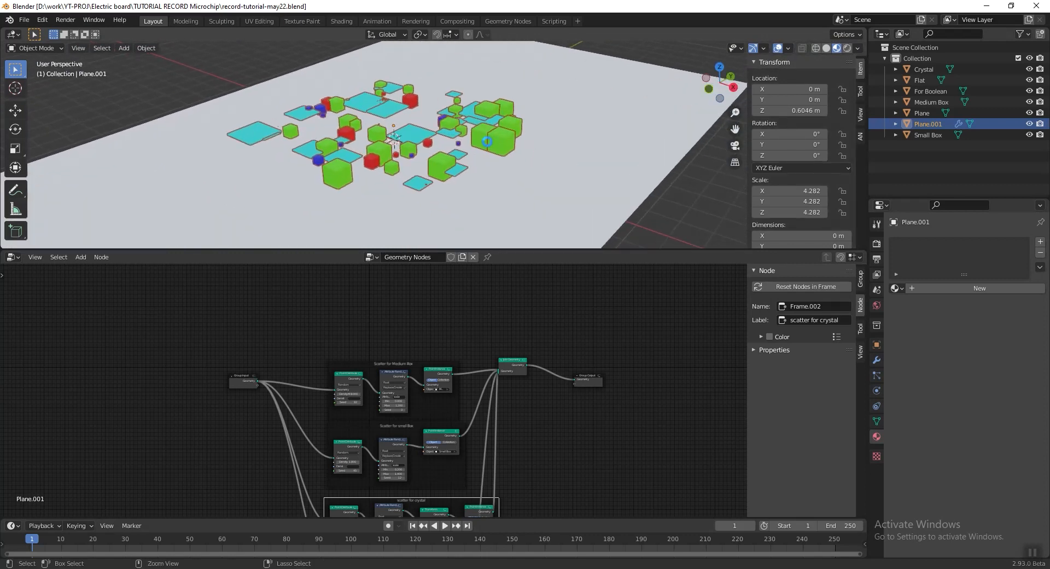
pyautogui.click(826, 48)
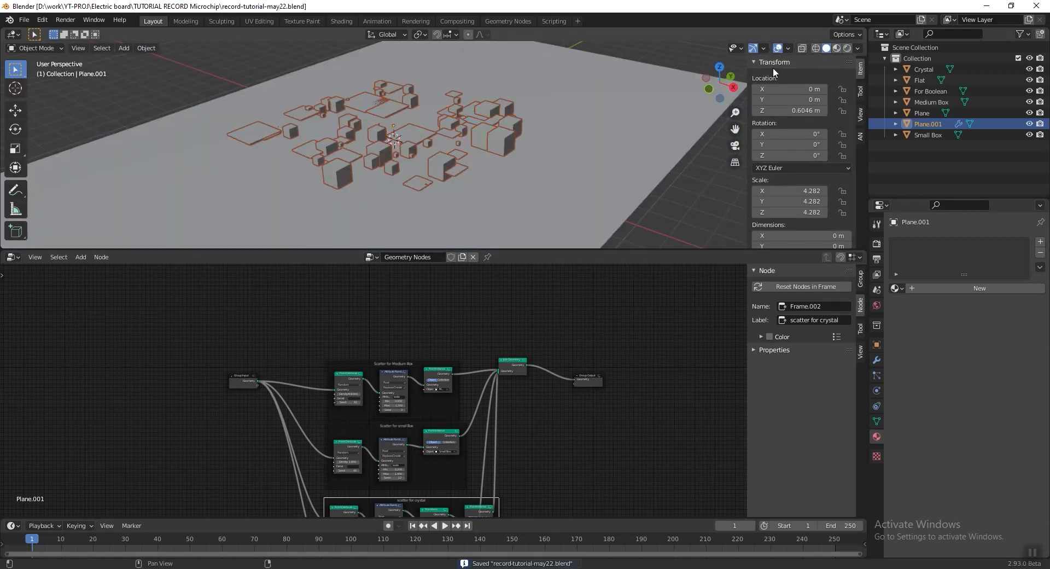
# Lower the scatter plane Plane.001 towards the ground plane and set its Z location to 0.001935 m
pyautogui.click(14, 109)
pyautogui.scroll(3, 401, 135)
pyautogui.moveTo(389, 90); pyautogui.dragTo(390, 115)
pyautogui.click(795, 111)
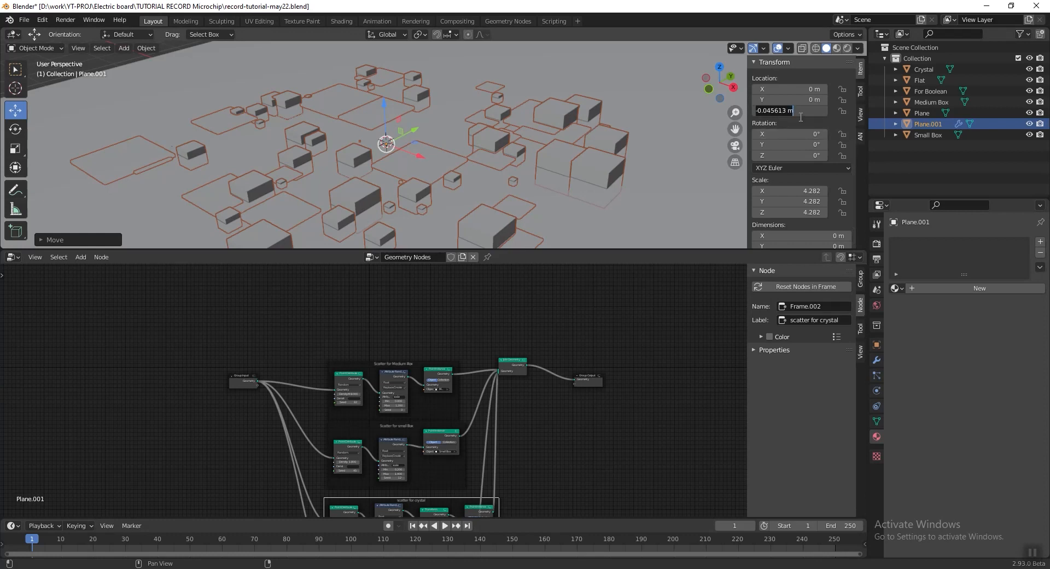
pyautogui.write('.001935')
pyautogui.press('Return')
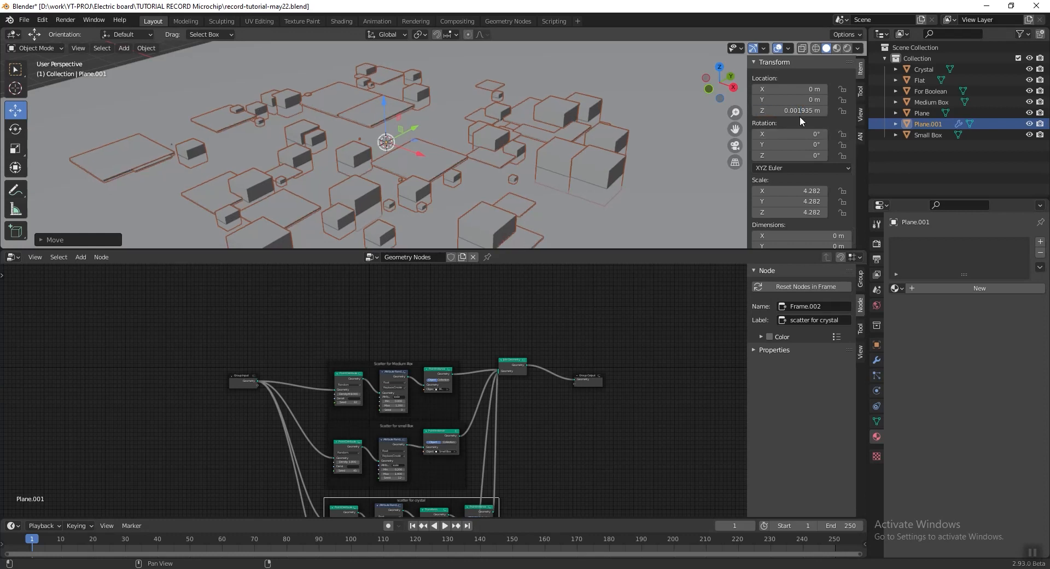
# Select the large ground plane under the scattered components and save the file
pyautogui.moveTo(476, 167); pyautogui.dragTo(499, 130, button='middle')
pyautogui.click(426, 145)
pyautogui.hotkey('ctrl', 's')
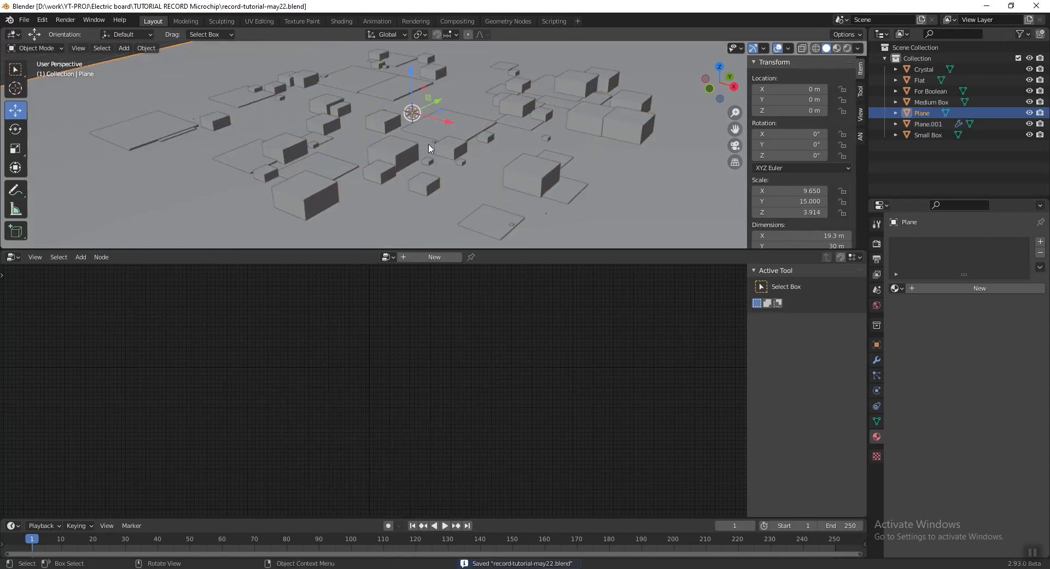
# Enlarge the 3D viewport and add a mesh cube at the centre of the scattered layout
pyautogui.click(836, 48)
pyautogui.moveTo(657, 250)
pyautogui.mouseDown()
pyautogui.moveTo(656, 333)
pyautogui.moveTo(657, 318)
pyautogui.mouseUp()
pyautogui.click(826, 48)
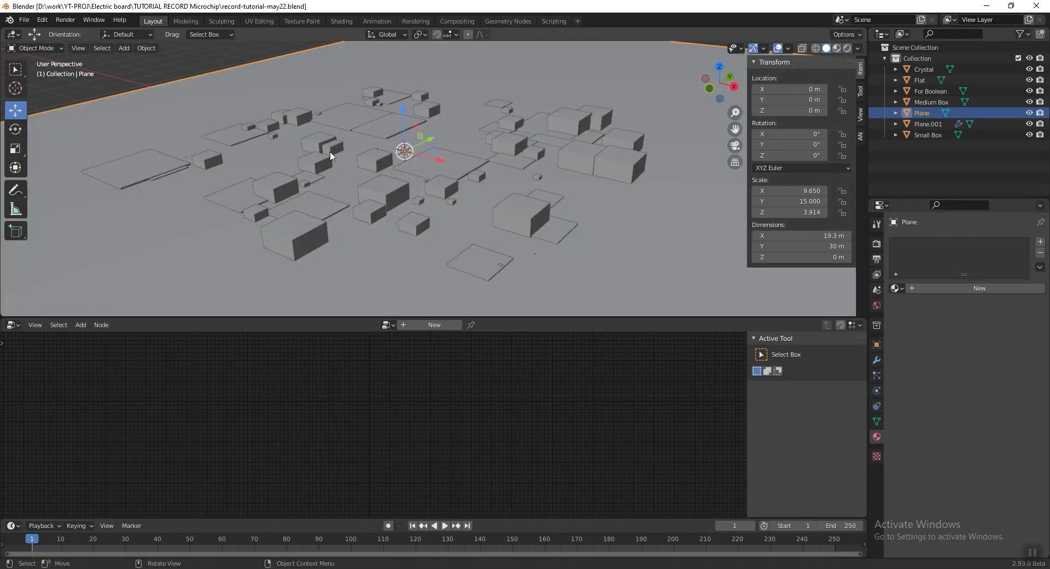
pyautogui.hotkey('shift', 'a')
pyautogui.moveTo(357, 127)
pyautogui.click(411, 137)
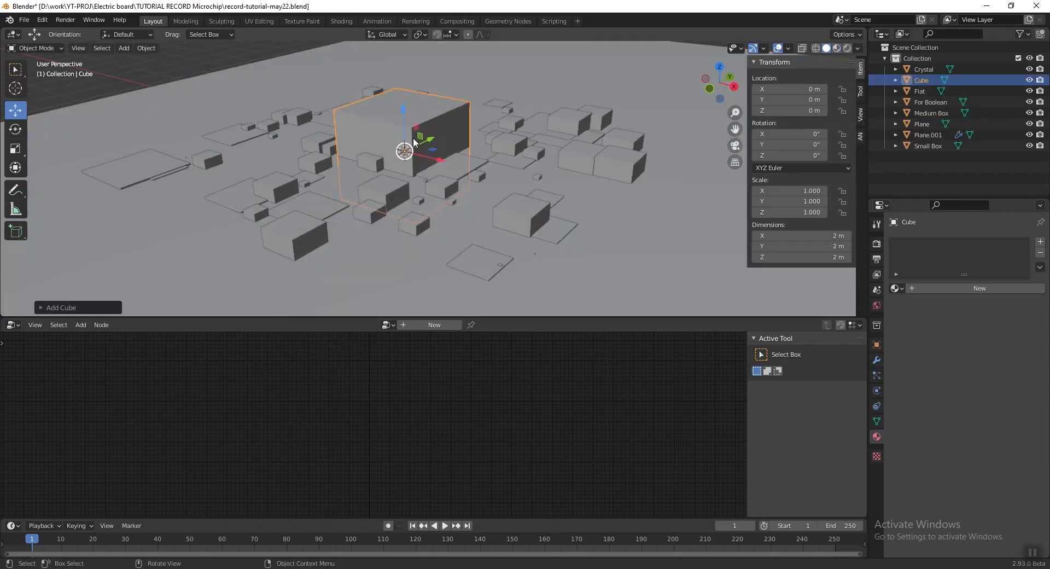
pyautogui.press('s')
pyautogui.click(550, 109)
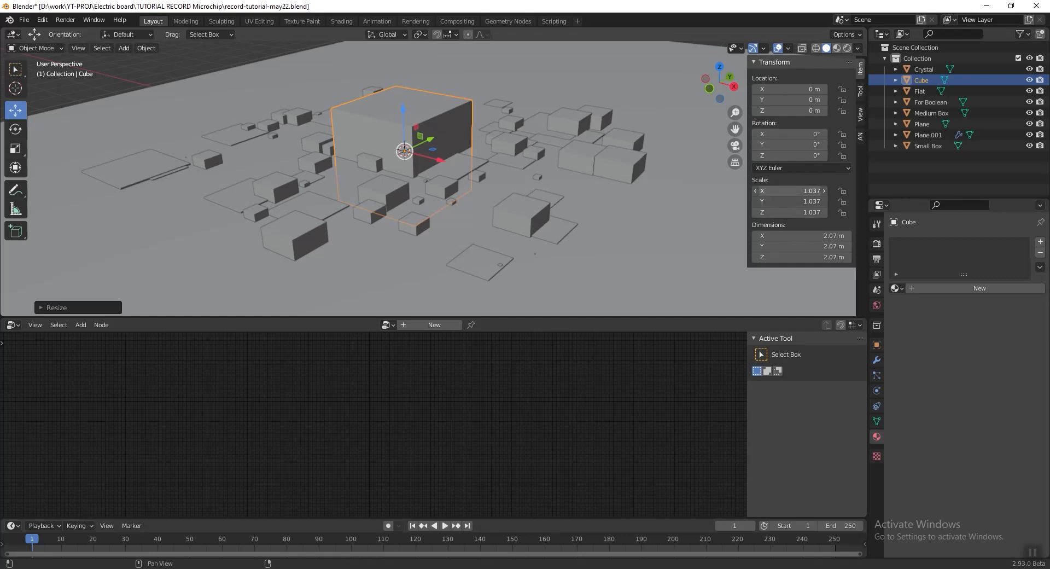
pyautogui.moveTo(795, 190); pyautogui.dragTo(795, 212)
pyautogui.write('1')
pyautogui.click(626, 238)
# Flatten the cube to a Z scale of 0.2 and raise it along Z to 0.17023 m
pyautogui.click(799, 214)
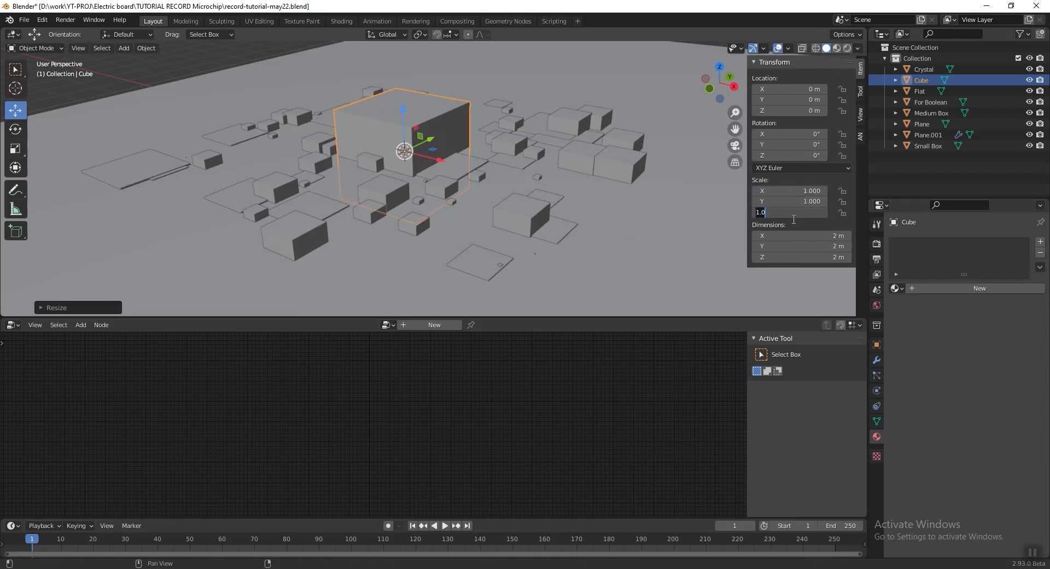
pyautogui.press('Return')
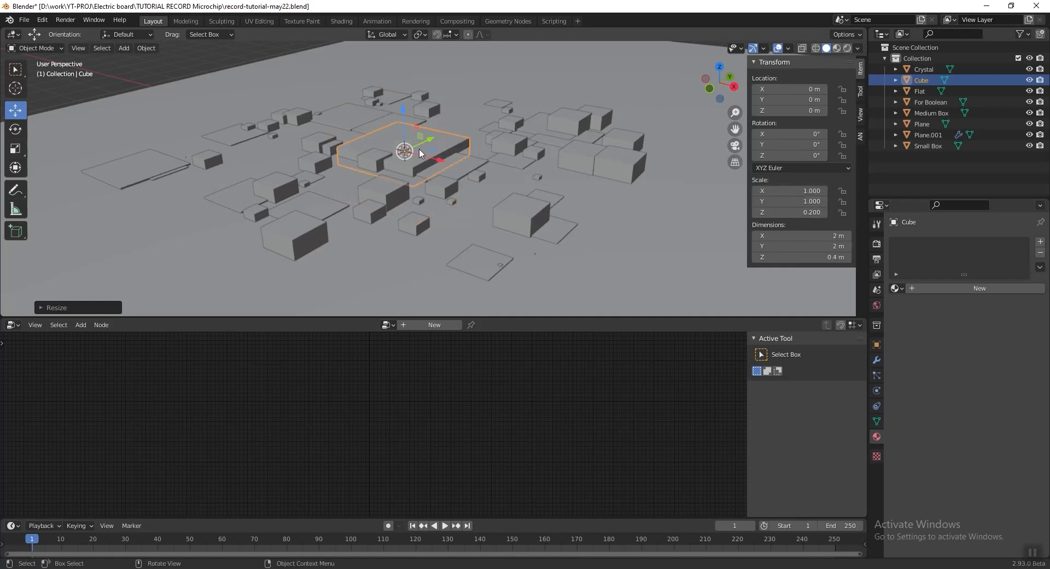
pyautogui.scroll(8, 420, 153)
pyautogui.scroll(-5, 392, 162)
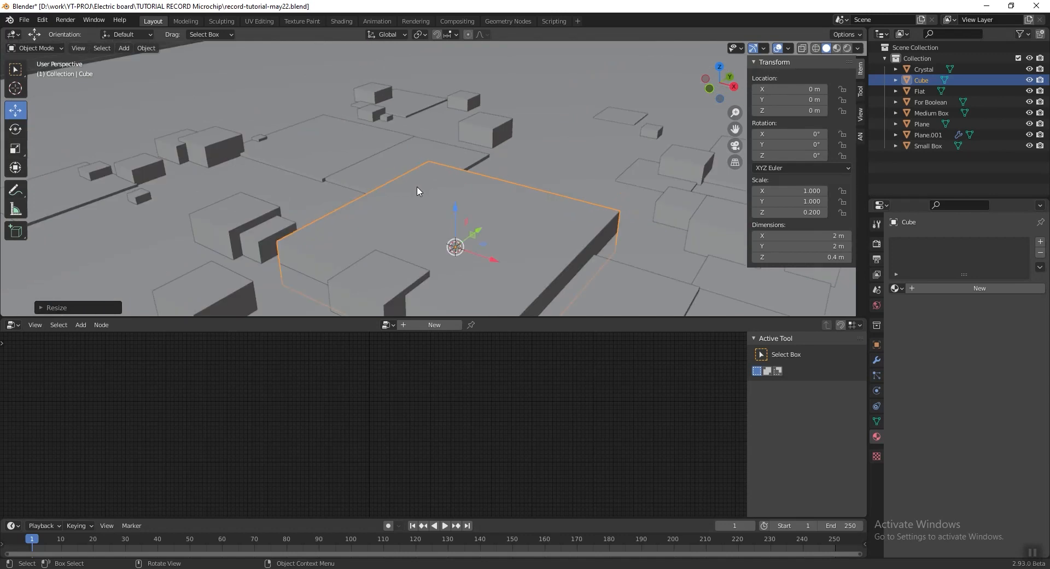
pyautogui.moveTo(415, 186); pyautogui.dragTo(417, 192, button='middle')
pyautogui.press('g')
pyautogui.press('z')
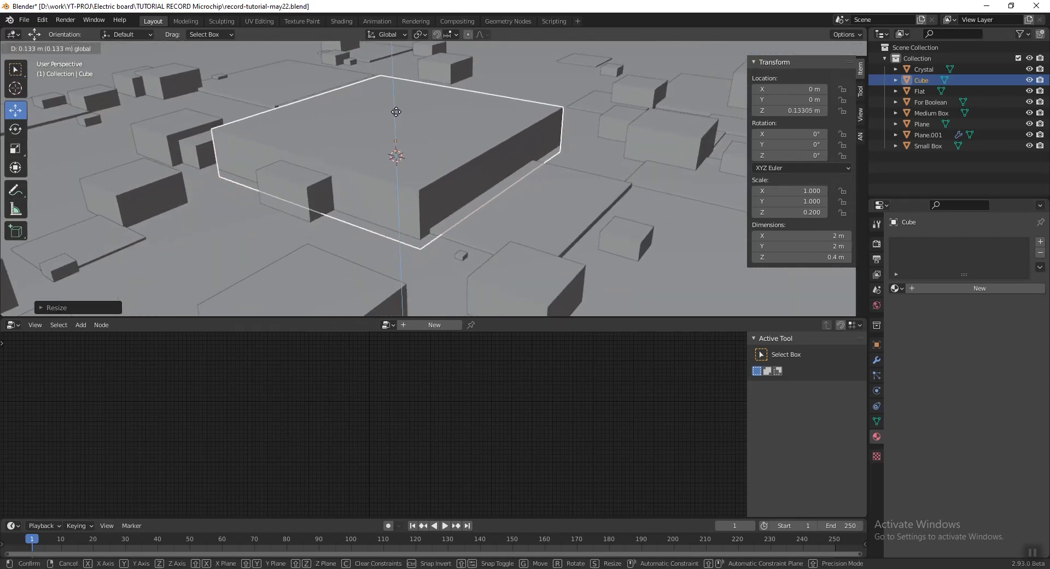
pyautogui.click(405, 120)
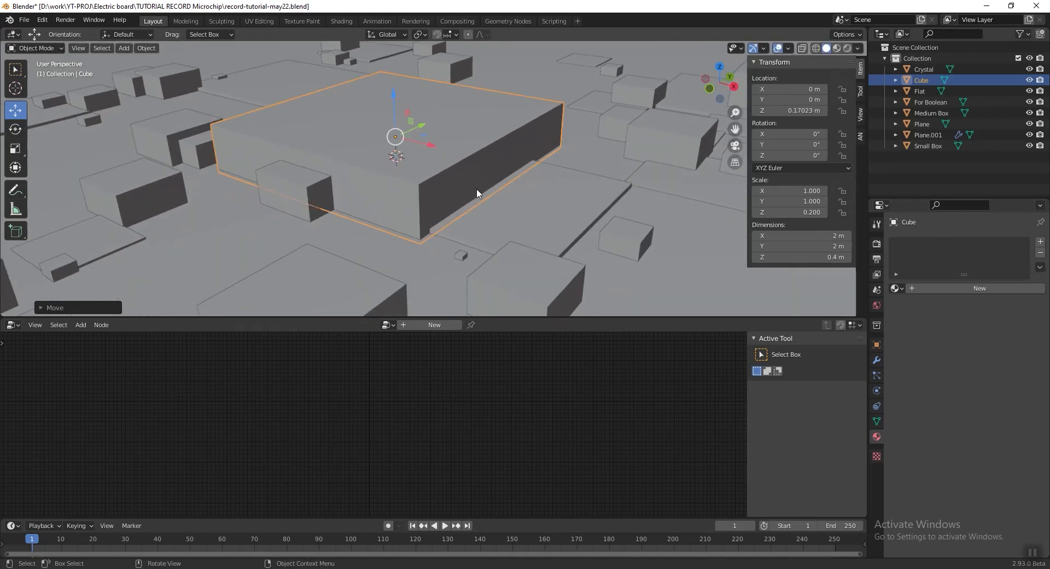
# Shift the flattened cube to -0.13792 m on Y, deselect it and save the file
pyautogui.scroll(-3, 478, 194)
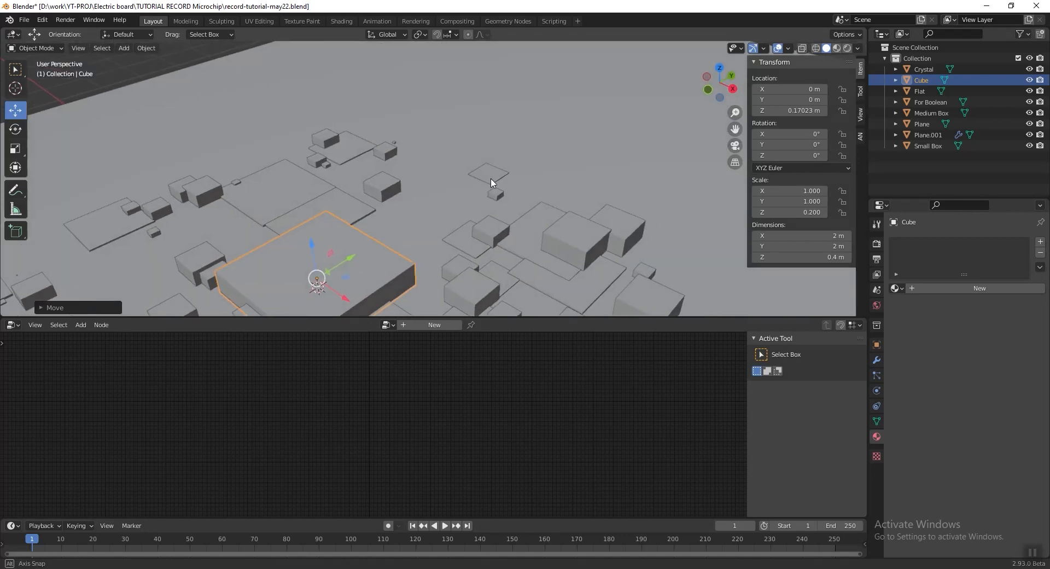
pyautogui.moveTo(493, 183); pyautogui.dragTo(534, 168, button='middle')
pyautogui.scroll(-2, 530, 166)
pyautogui.click(173, 76)
pyautogui.moveTo(454, 180); pyautogui.dragTo(417, 175, button='middle')
pyautogui.scroll(1, 394, 166)
pyautogui.keyDown('shift'); pyautogui.moveTo(343, 146); pyautogui.dragTo(413, 163, button='middle'); pyautogui.keyUp('shift')
pyautogui.hotkey('ctrl', 's')
# Add a camera to the scene and align it to the current view of the component layout
pyautogui.hotkey('shift', 'a')
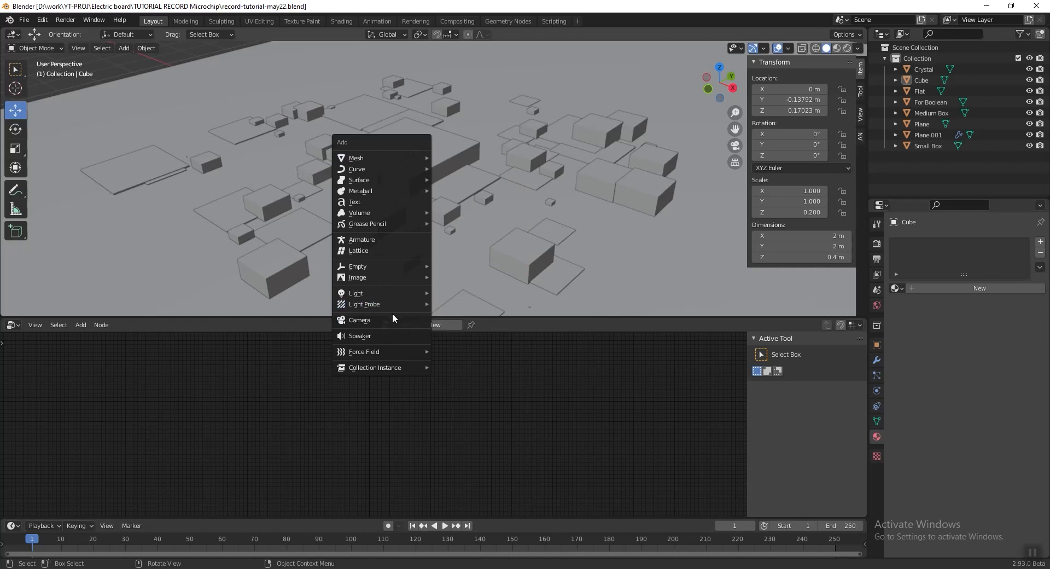
pyautogui.click(388, 320)
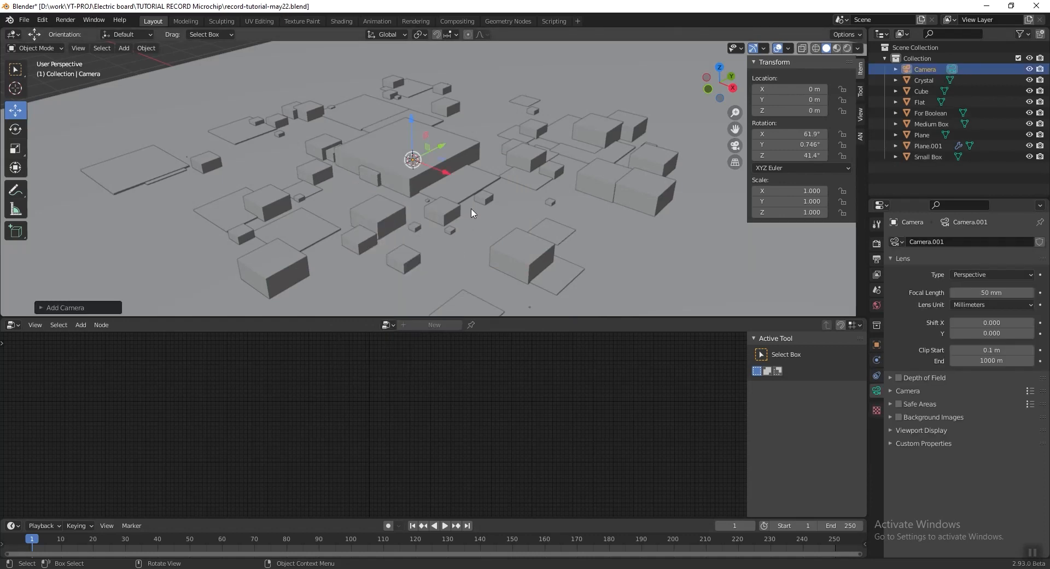
pyautogui.scroll(-4, 465, 194)
pyautogui.scroll(3, 468, 195)
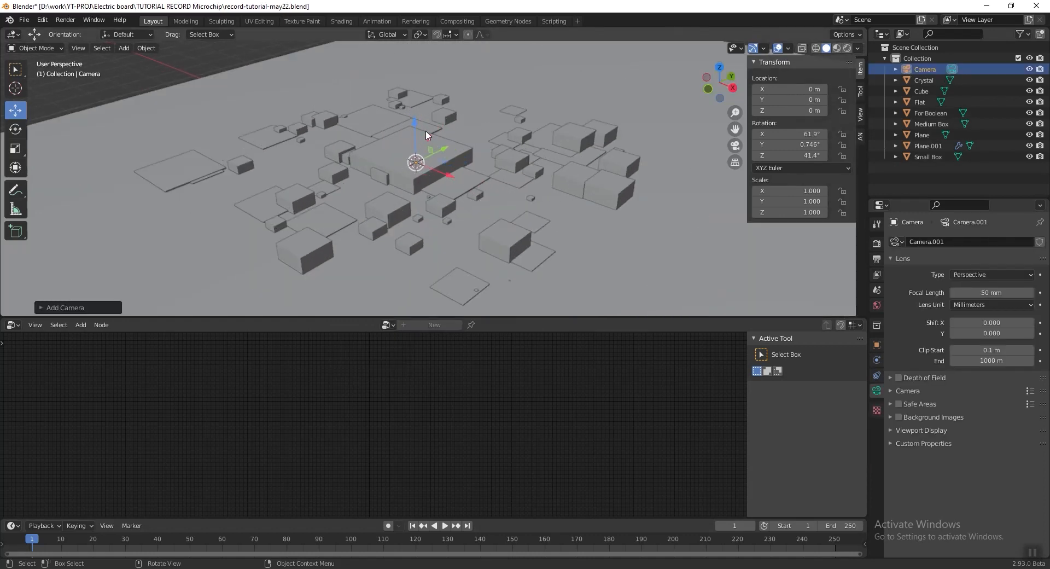
pyautogui.moveTo(416, 131); pyautogui.dragTo(411, 68)
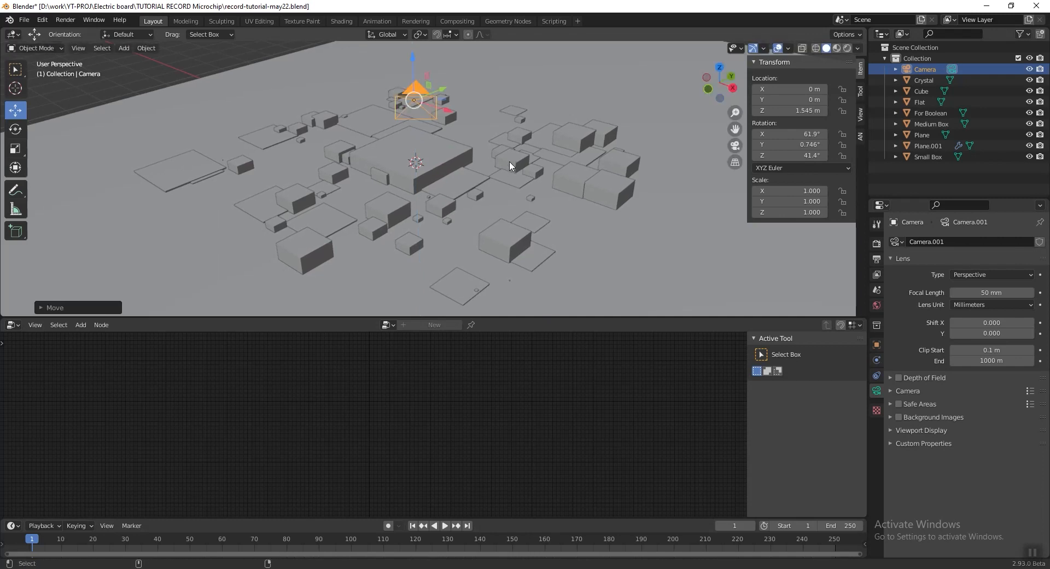
pyautogui.press('ctrl+alt+KP_0')
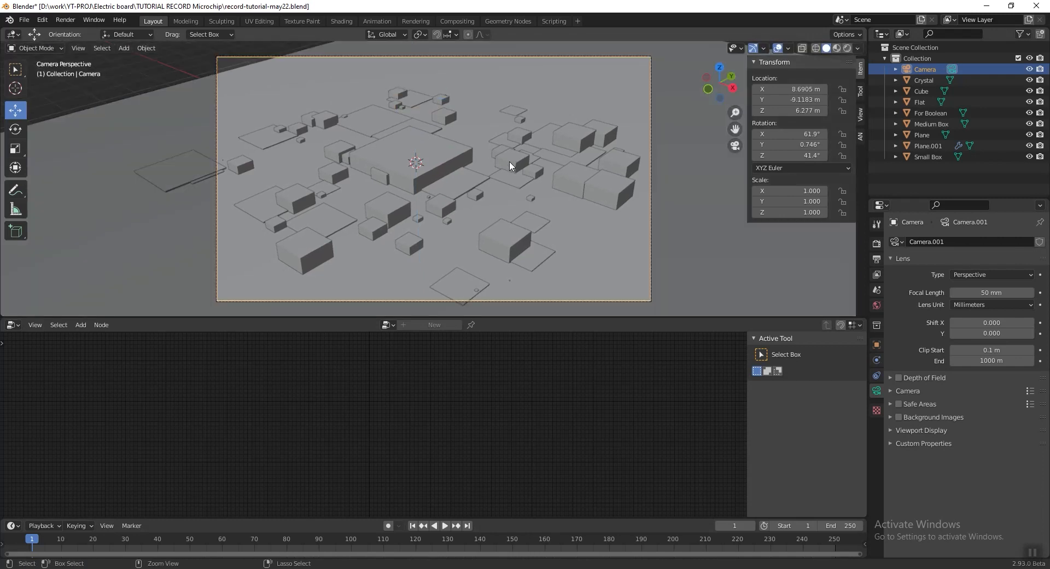
# Use walk navigation to pull the camera back to about X 9.64, Y -10.75, Z 7.26 m, framing more of the layout
pyautogui.click(654, 113)
pyautogui.click(652, 111)
pyautogui.hotkey('shift', '`')
pyautogui.press('a')
pyautogui.press('s')
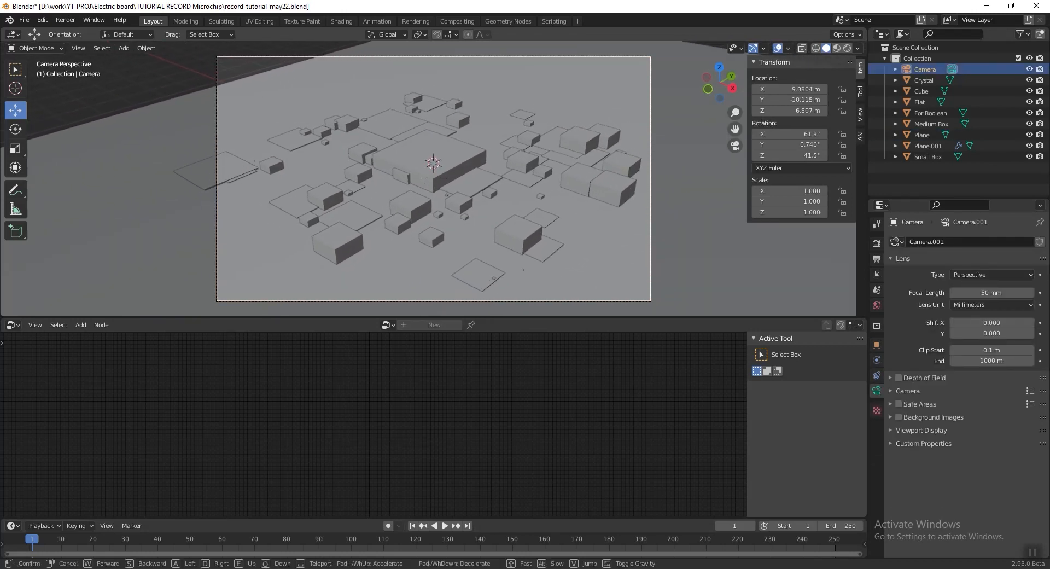
pyautogui.press('s')
pyautogui.click(434, 179)
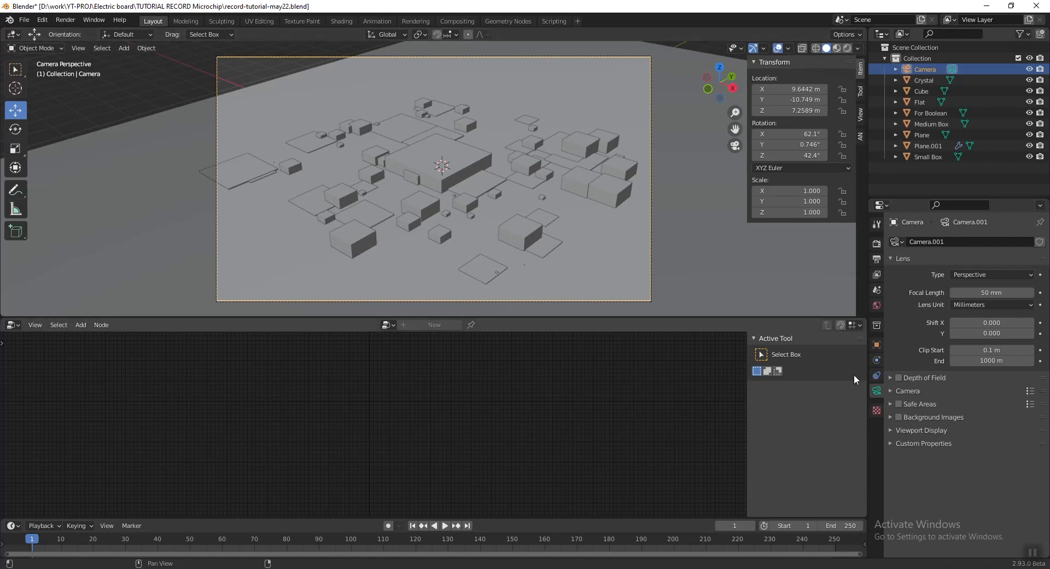
# Set the camera's focal length to 150 mm
pyautogui.click(976, 292)
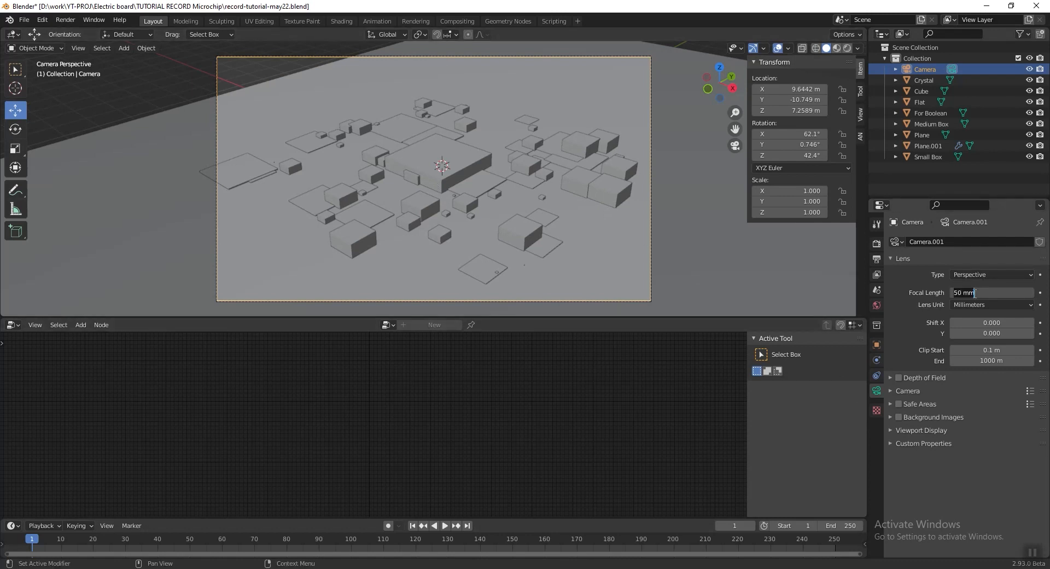
pyautogui.write('150')
pyautogui.press('Return')
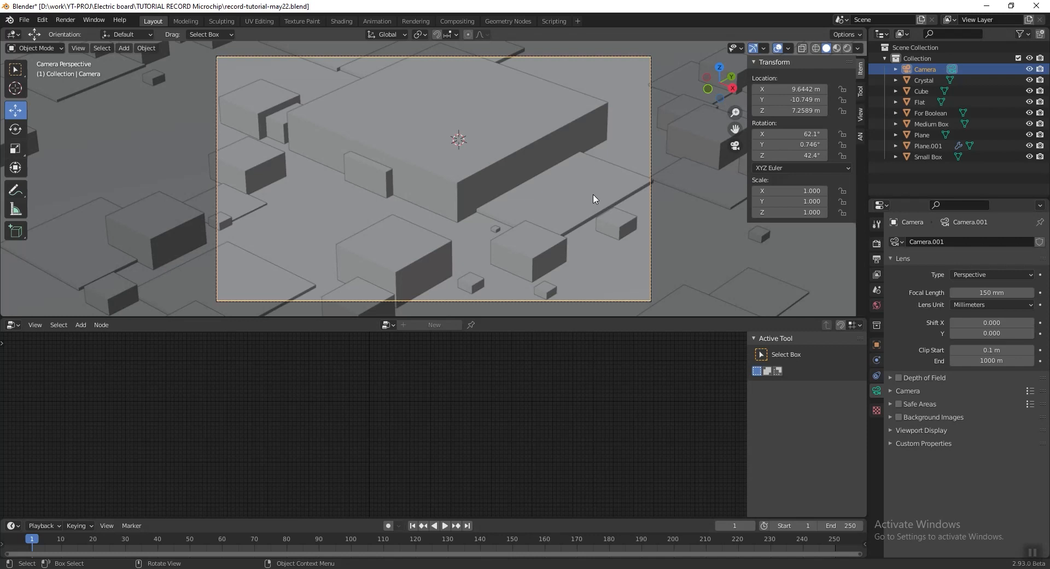
# Walk the camera back to about X 26.35, Y -28.83, Z 20.41 m to reframe the layout, and save the file
pyautogui.hotkey('shift', '`')
pyautogui.press('s')
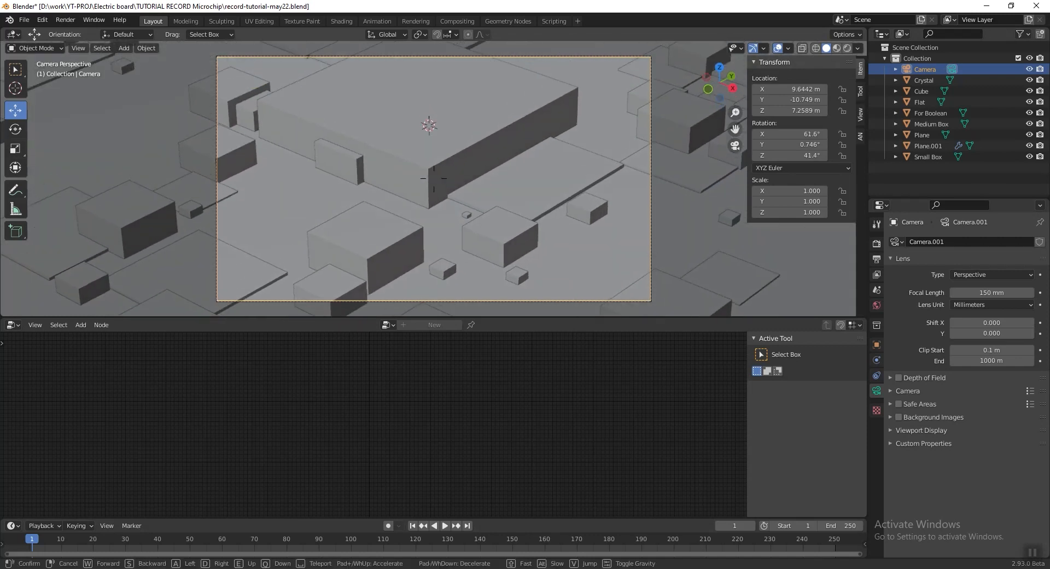
pyautogui.press('s')
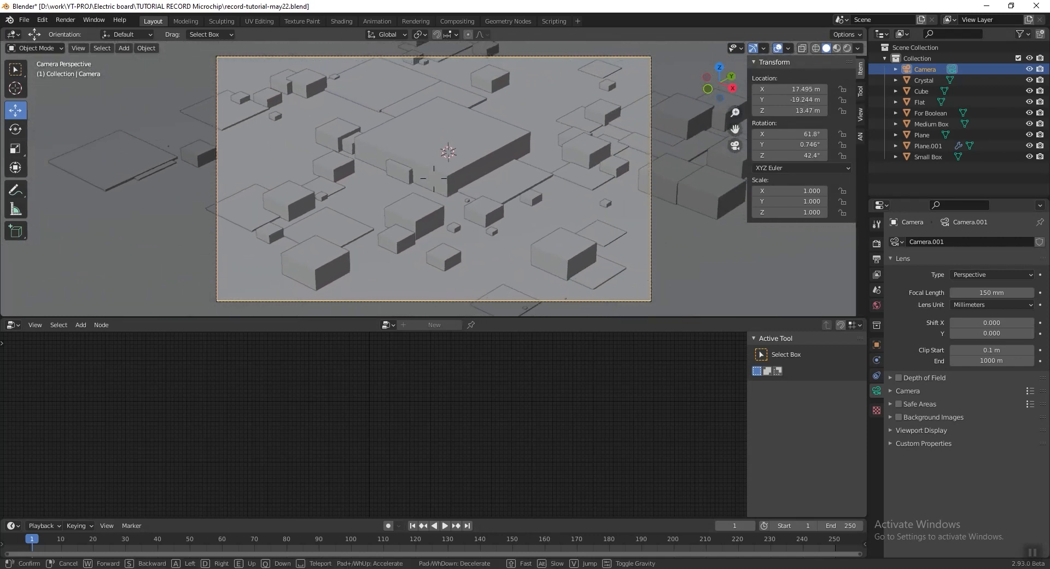
pyautogui.press('w')
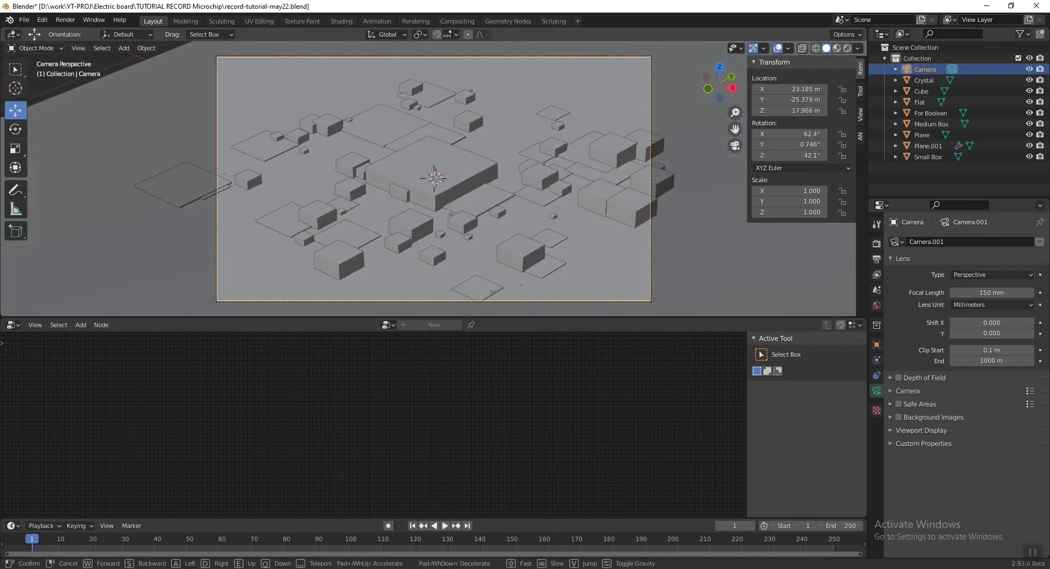
pyautogui.hotkey('ctrl', 's')
pyautogui.press('s')
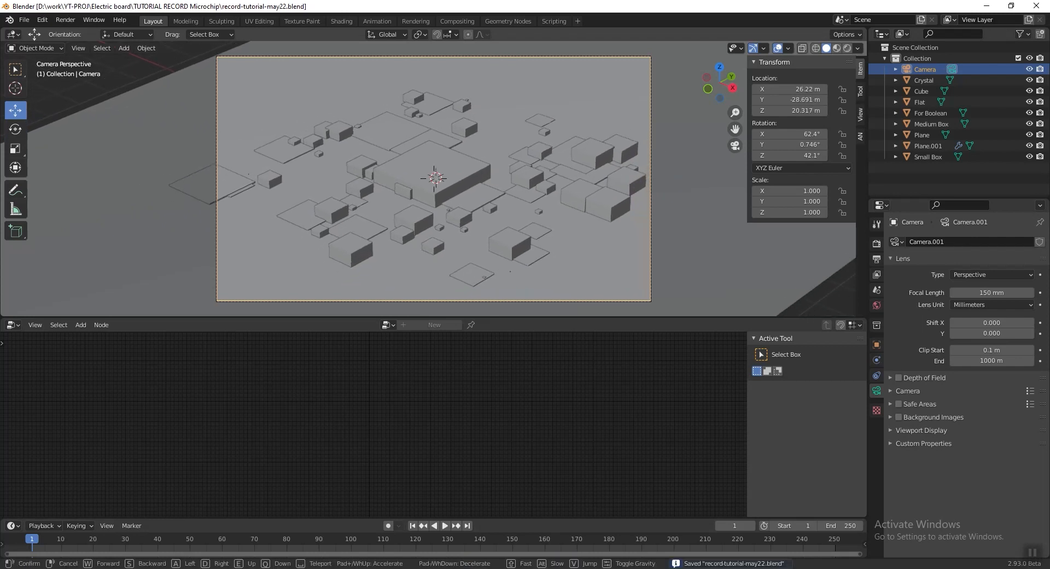
pyautogui.press('w')
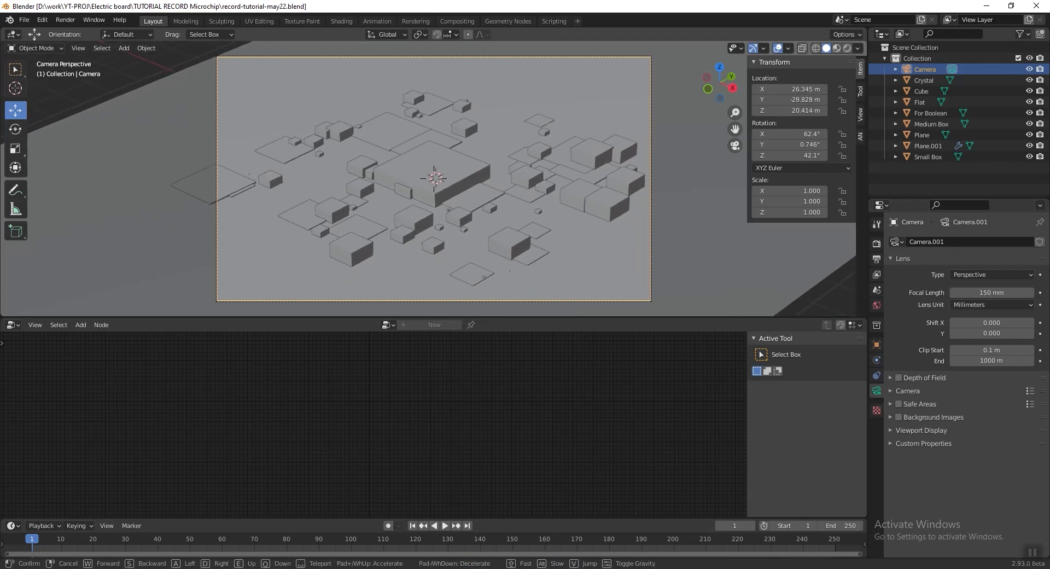
pyautogui.click(475, 152)
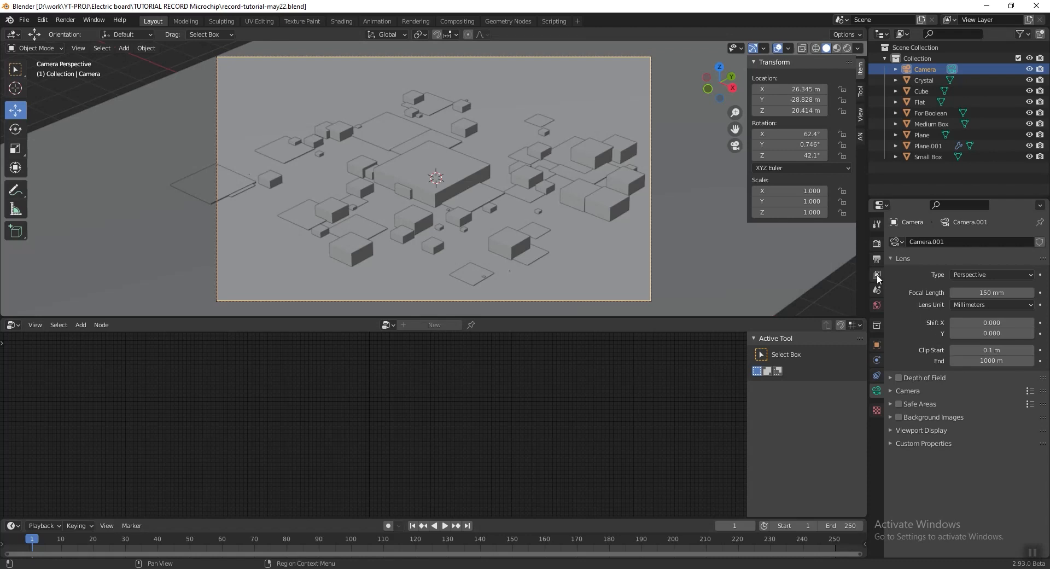
# Set the render engine to Cycles with GPU Compute as the device and save the file
pyautogui.click(877, 244)
pyautogui.click(970, 244)
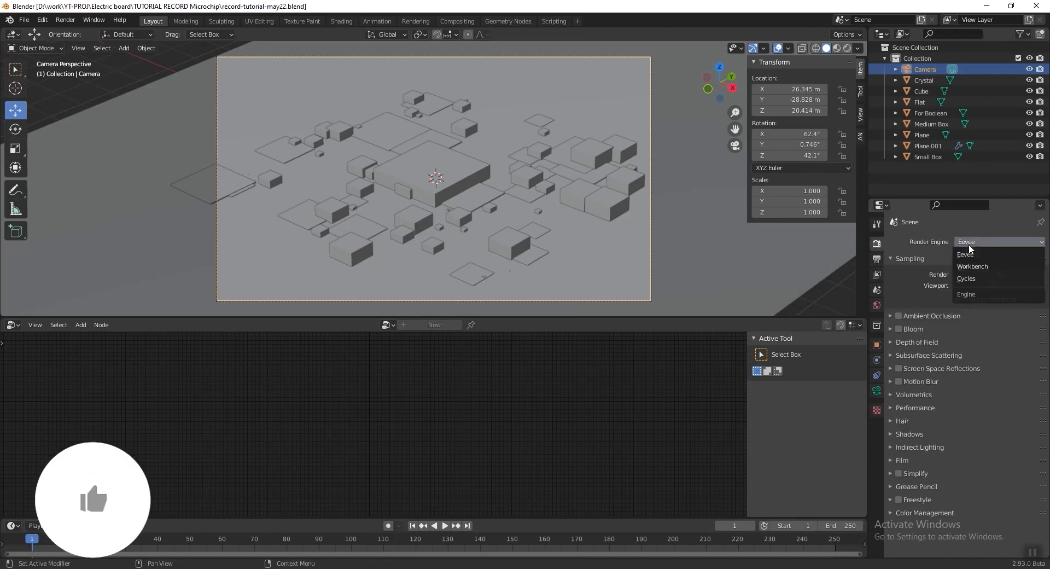
pyautogui.click(977, 275)
pyautogui.click(985, 269)
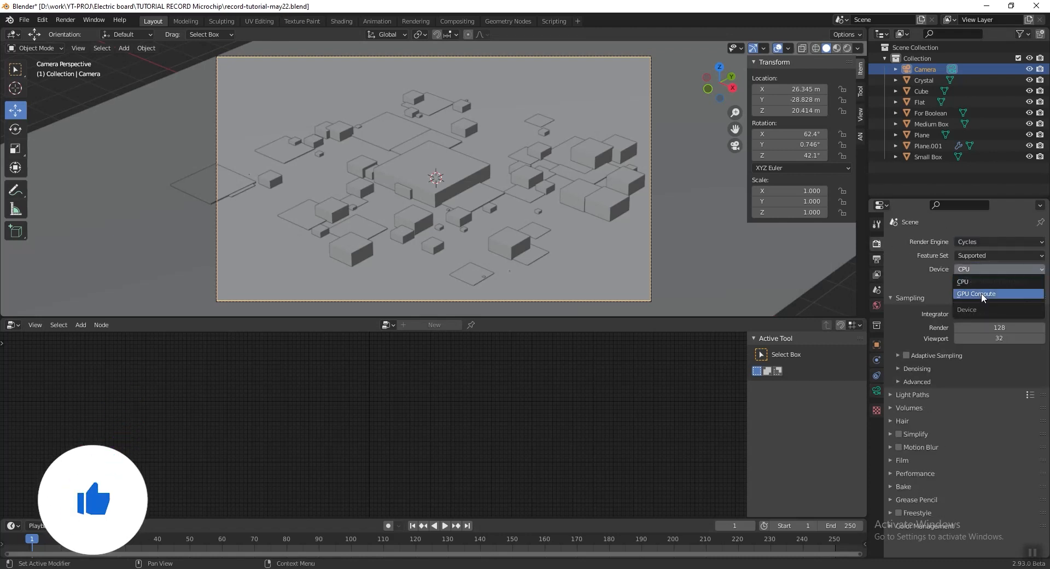
pyautogui.press('Return')
pyautogui.hotkey('ctrl', 's')
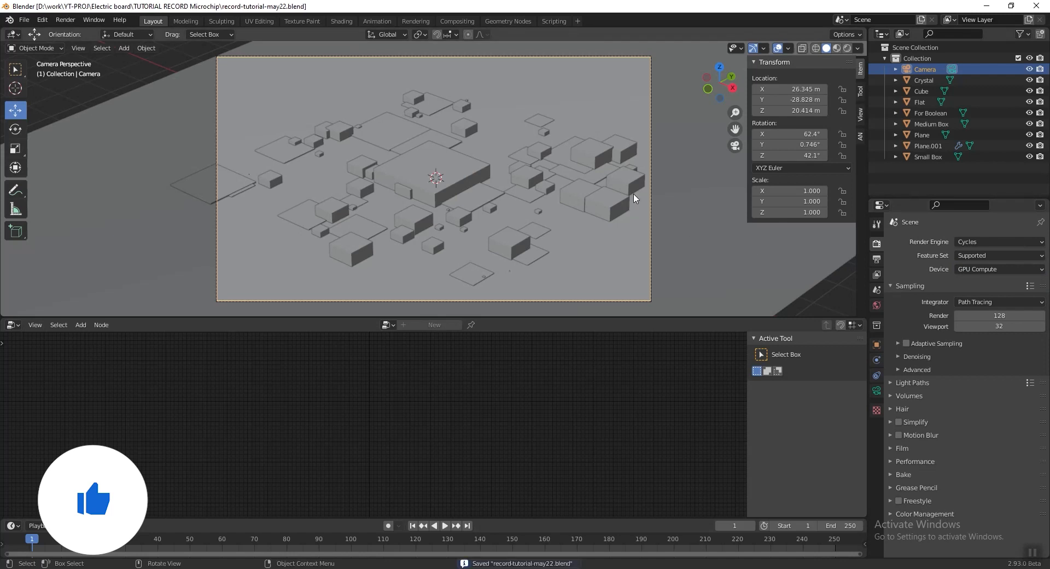
# Show the viewport in rendered shading, lighten the world background colour to grey hex 838383 and save the file
pyautogui.click(847, 48)
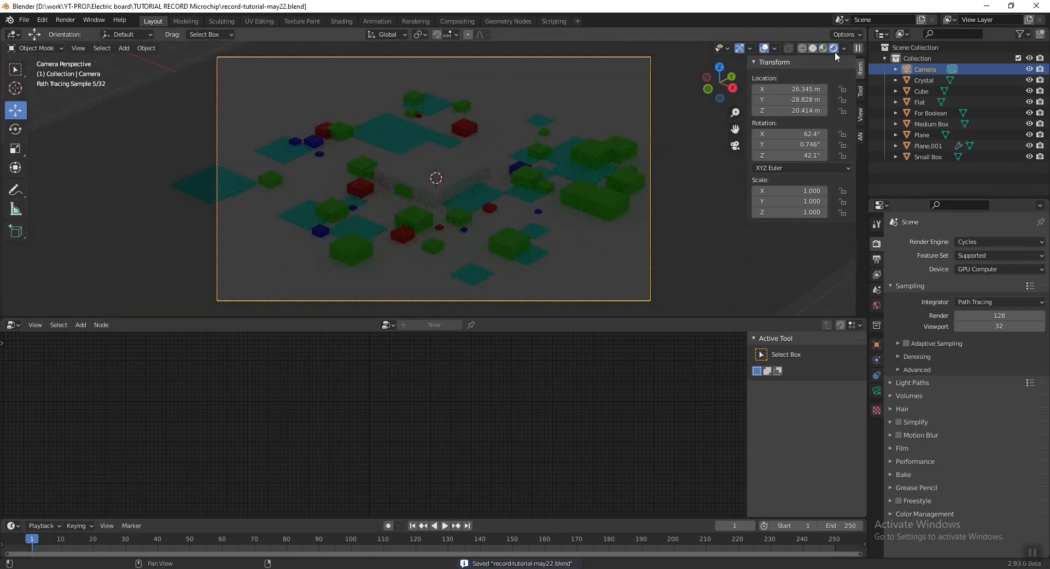
pyautogui.click(877, 305)
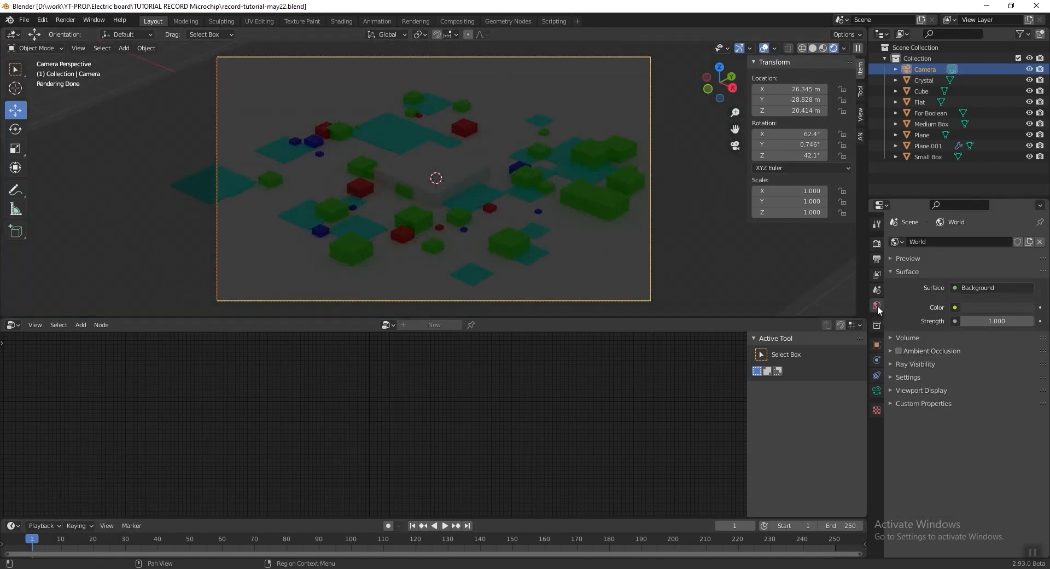
pyautogui.click(1010, 308)
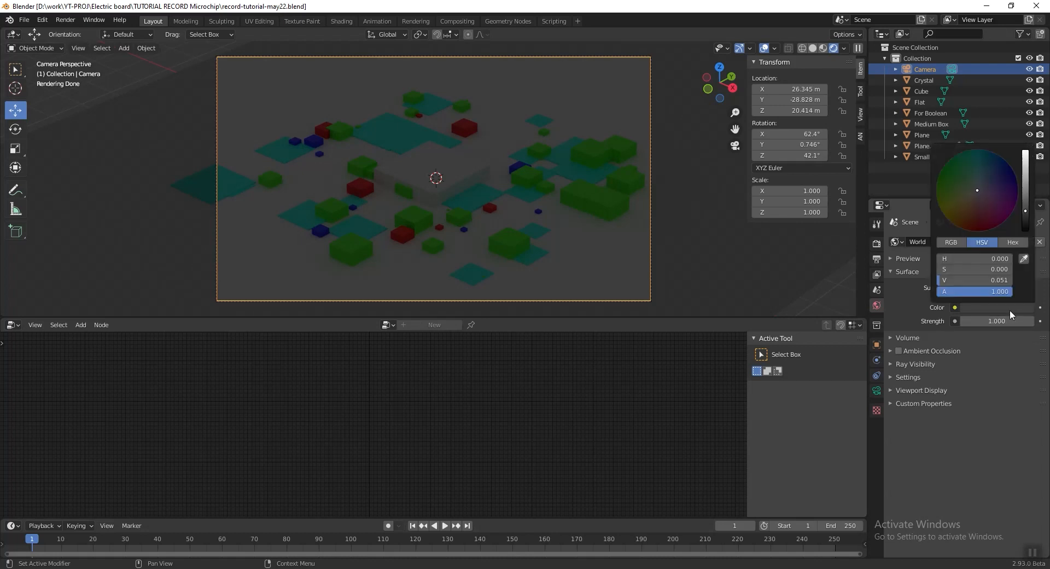
pyautogui.click(1022, 190)
pyautogui.click(1013, 242)
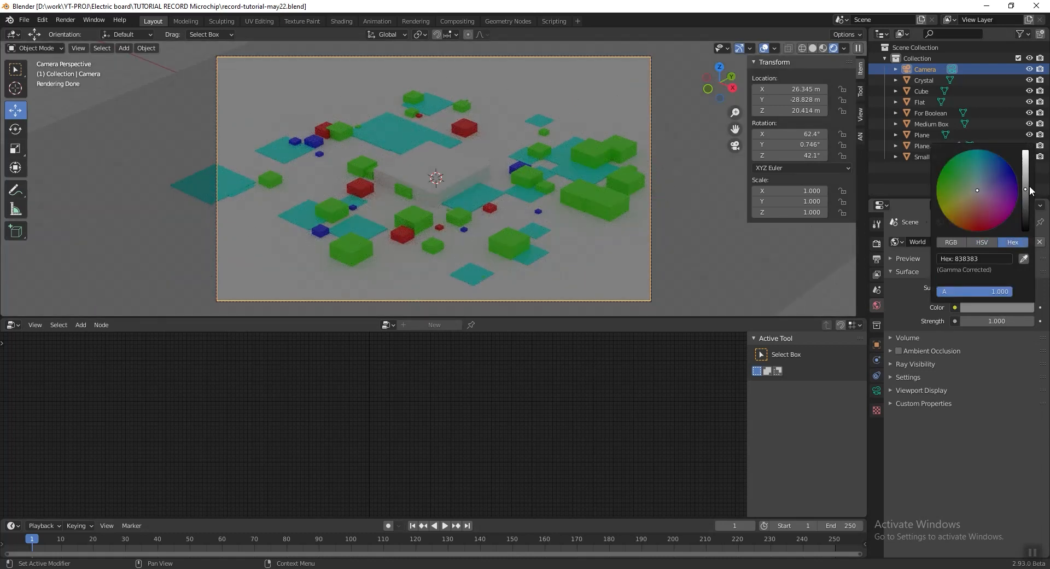
pyautogui.click(1026, 190)
pyautogui.hotkey('ctrl', 's')
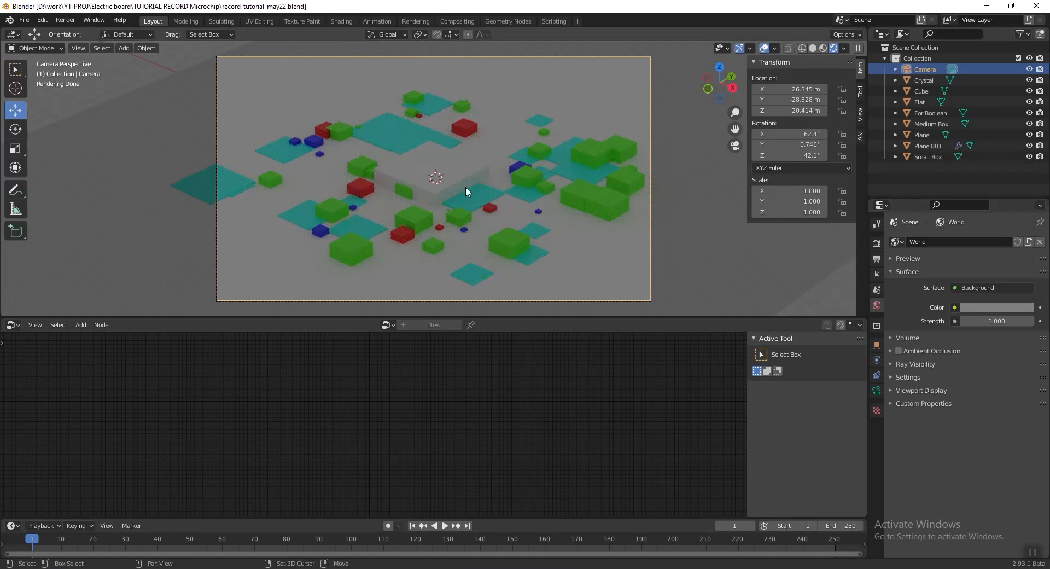
# Add an area light at the scene's centre and raise it above the flattened cube to Z 1.5062 m
pyautogui.hotkey('shift', 'a')
pyautogui.moveTo(481, 176)
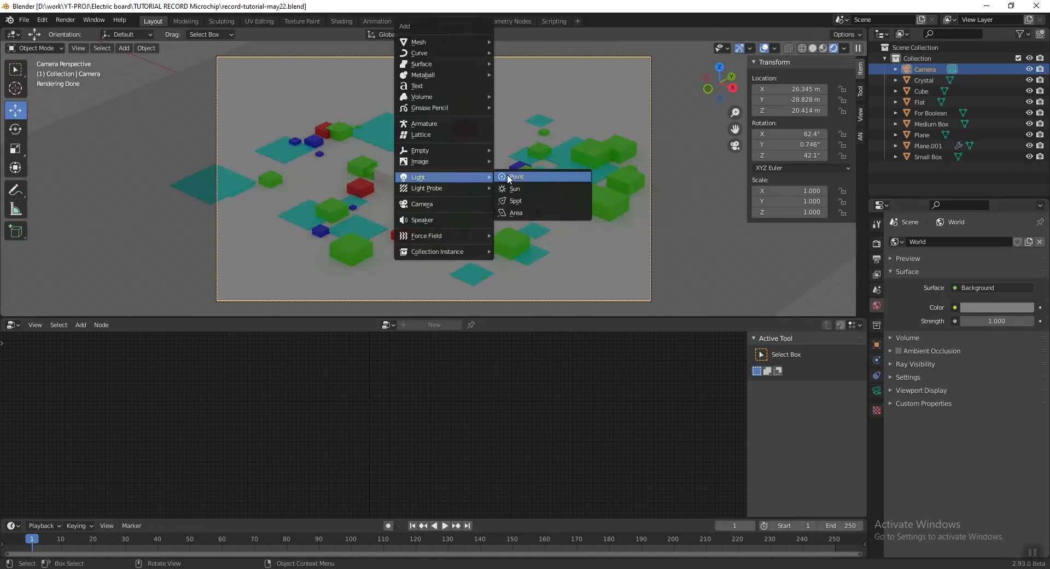
pyautogui.click(525, 212)
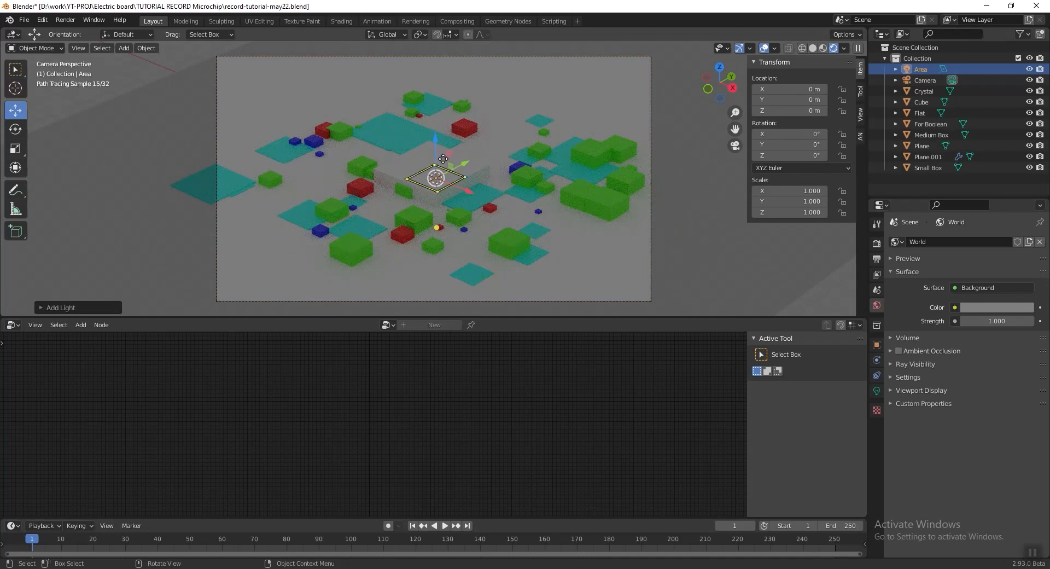
pyautogui.moveTo(437, 149); pyautogui.dragTo(506, 109)
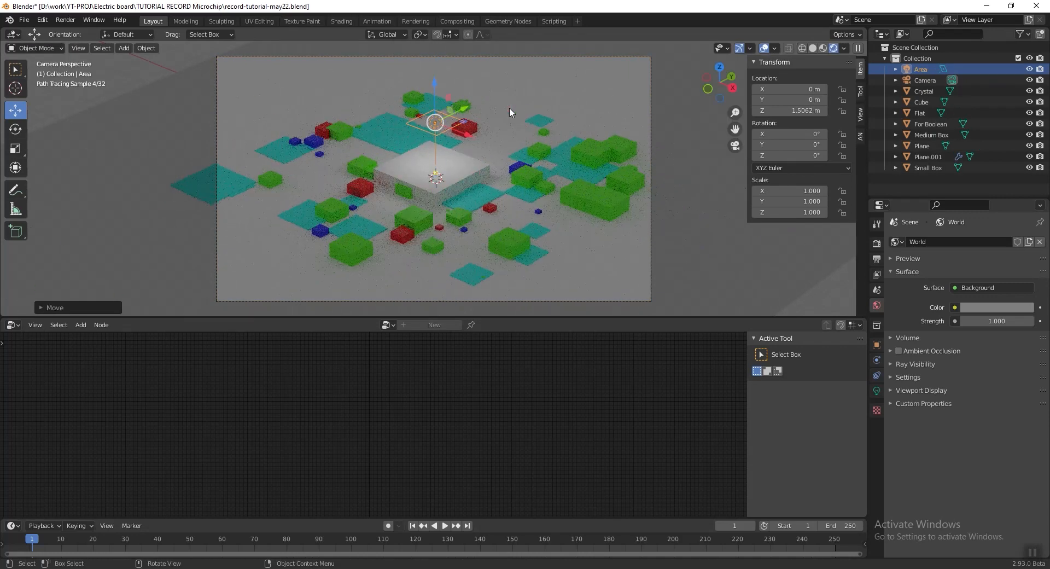
# Move the area light away from the centre to Y 3.8831 m and raise it to Z 3.4286 m, saving the file
pyautogui.press('KP_7')
pyautogui.hotkey('ctrl', 's')
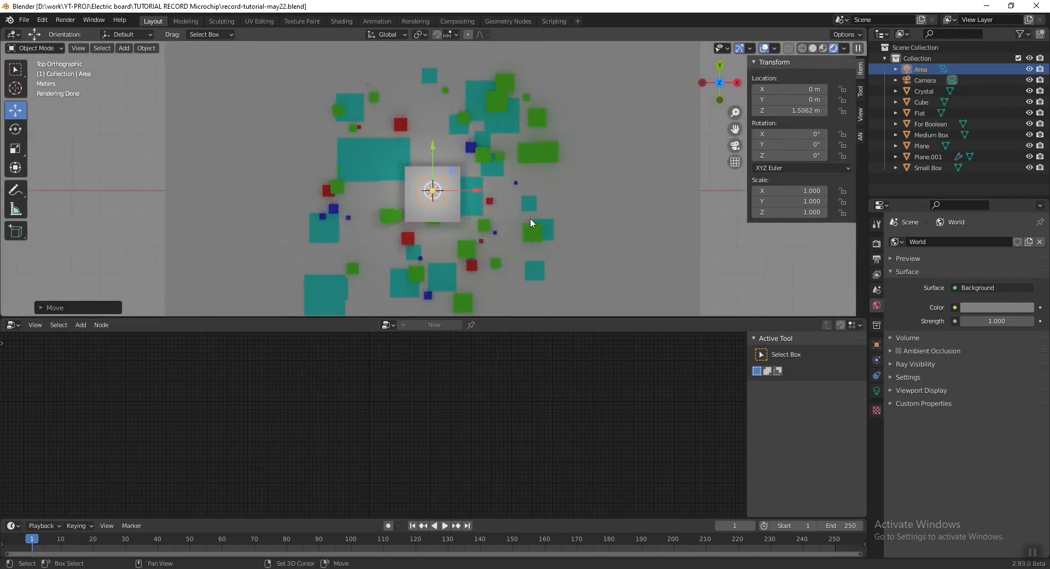
pyautogui.moveTo(433, 148); pyautogui.dragTo(459, 41)
pyautogui.moveTo(496, 136)
pyautogui.mouseDown(button='middle')
pyautogui.moveTo(498, 116)
pyautogui.moveTo(494, 129)
pyautogui.mouseUp(button='middle')
pyautogui.press('KP_0')
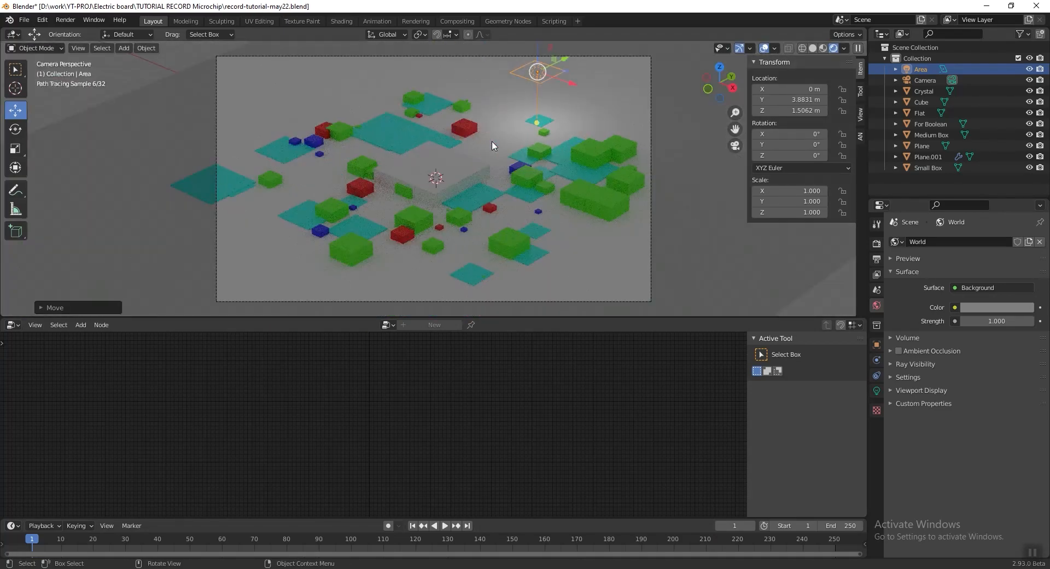
pyautogui.press('g')
pyautogui.press('z')
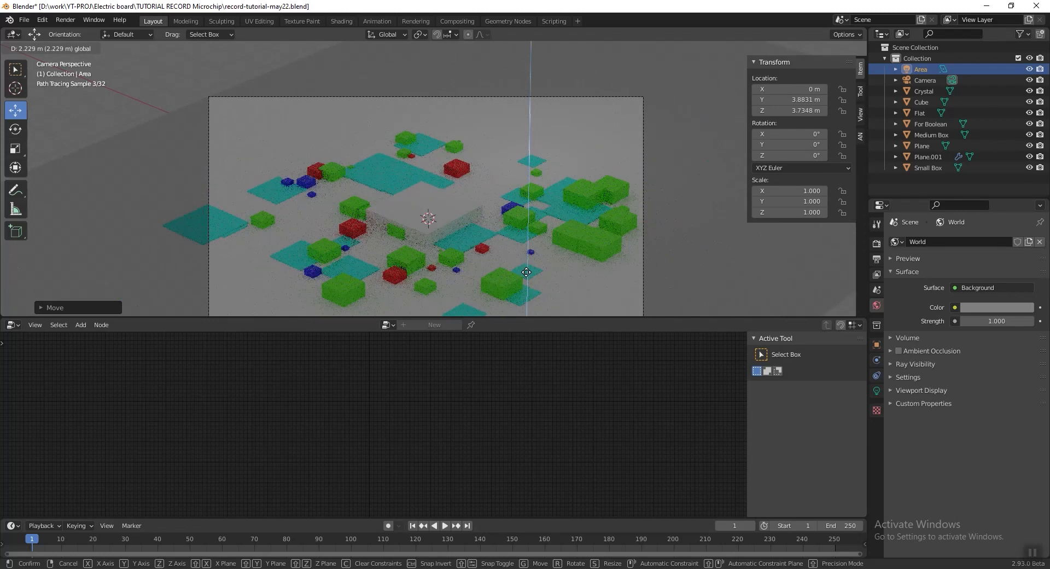
pyautogui.click(527, 282)
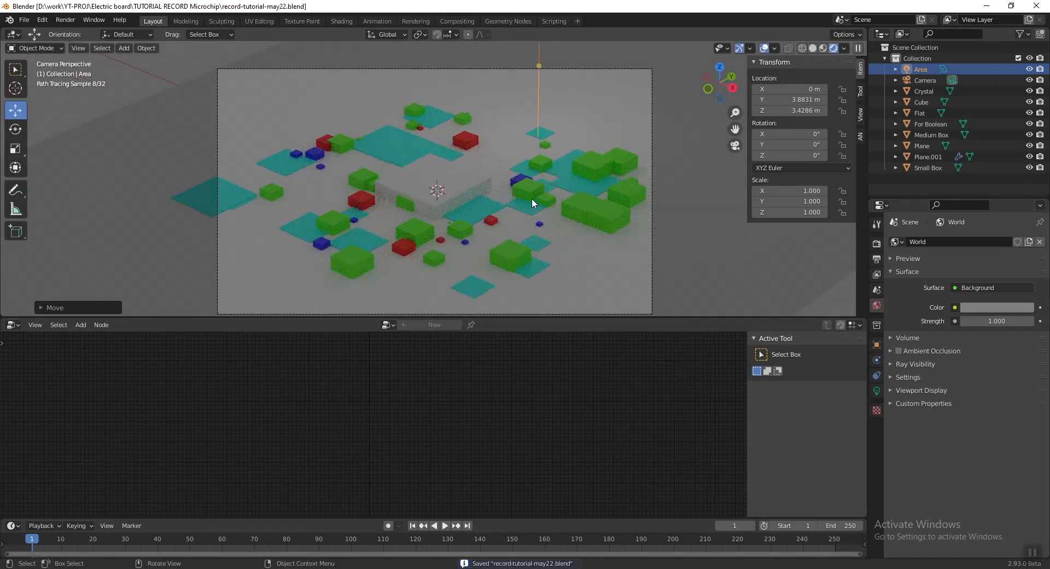
# Set the area light's power to 40 W and its size to 4 m, and save the file
pyautogui.click(877, 390)
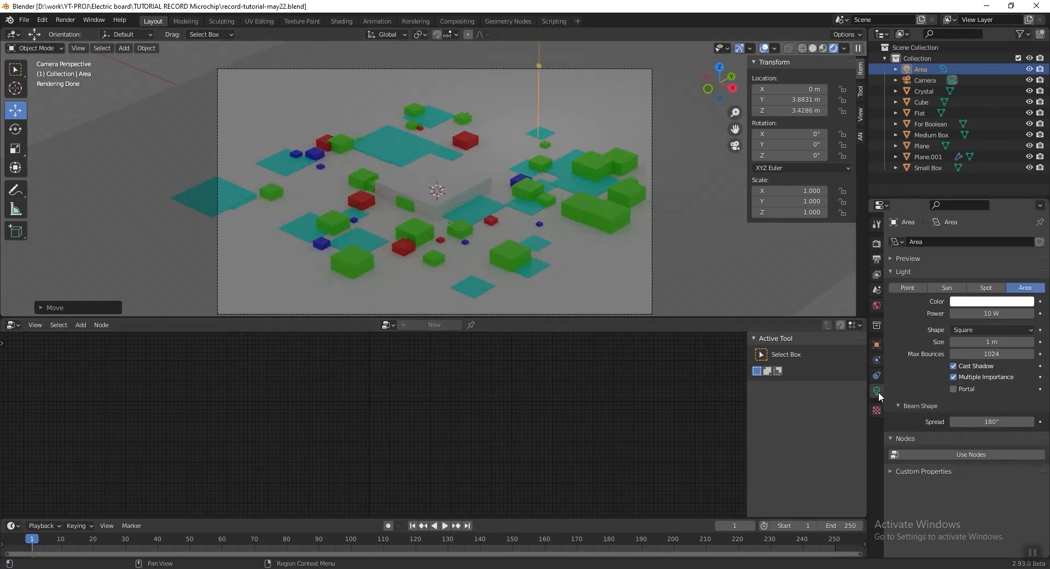
pyautogui.click(993, 315)
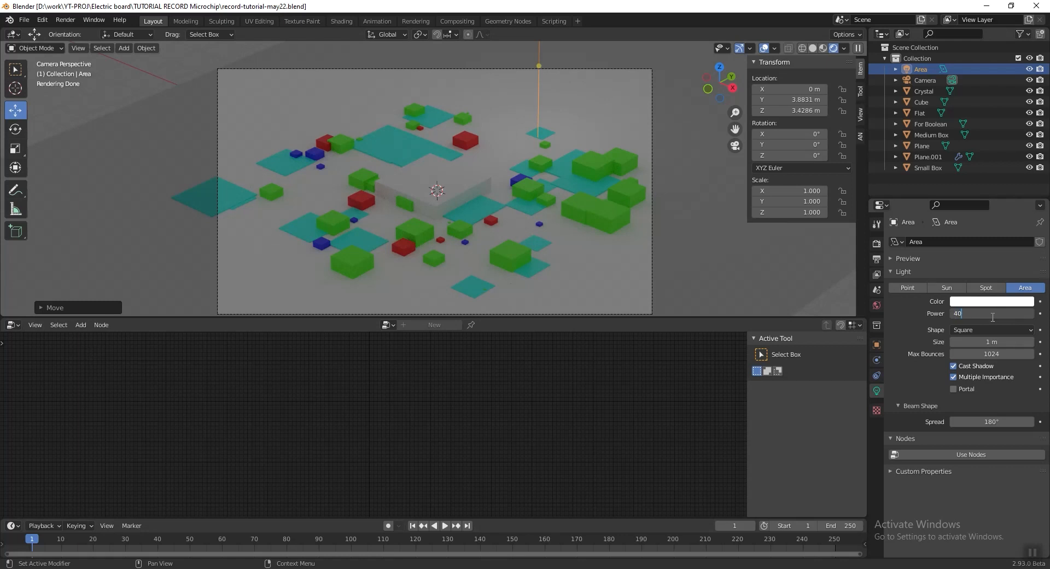
pyautogui.press('Return')
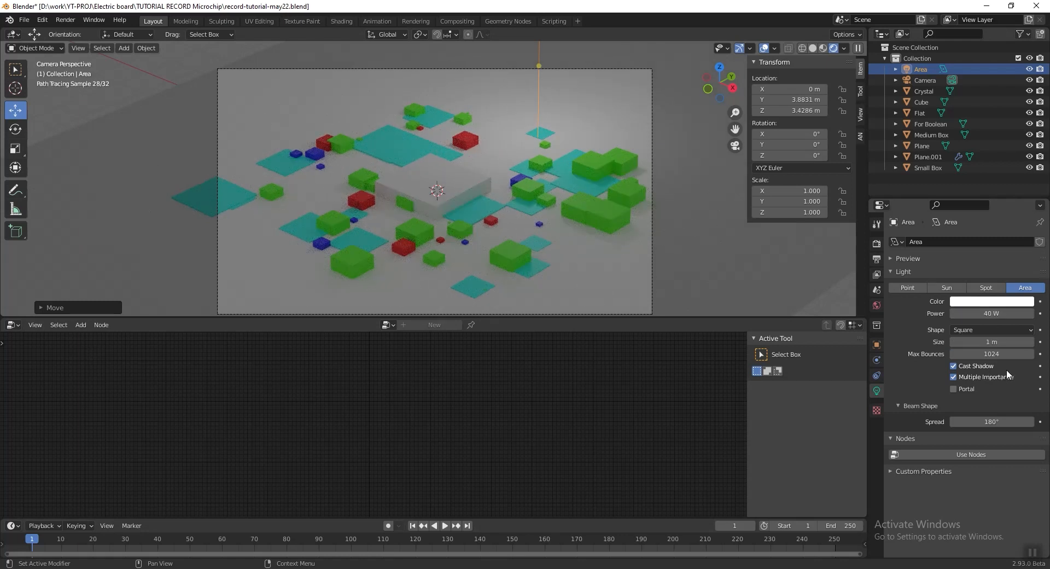
pyautogui.click(1000, 343)
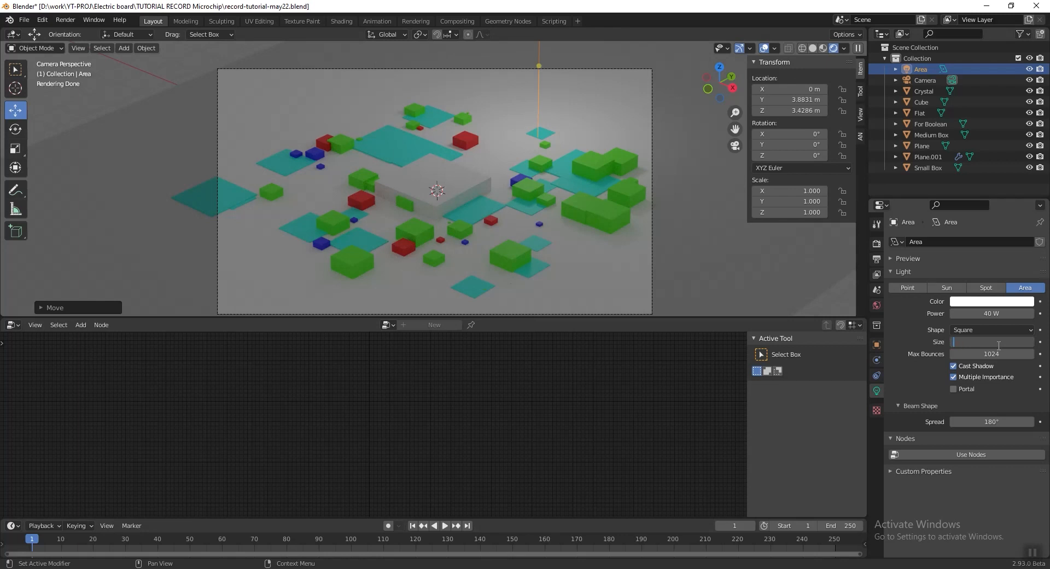
pyautogui.write('4')
pyautogui.press('Return')
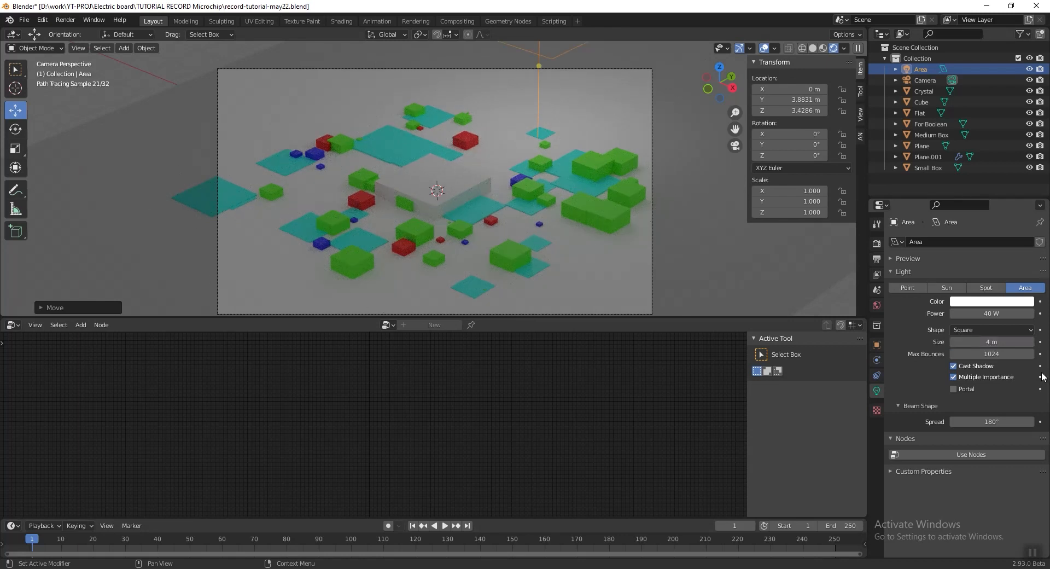
pyautogui.hotkey('ctrl', 's')
# Duplicate the area light to X -3.663 m, Y -0.15769 m, check it through the camera and save the file
pyautogui.press('KP_7')
pyautogui.scroll(-3, 504, 136)
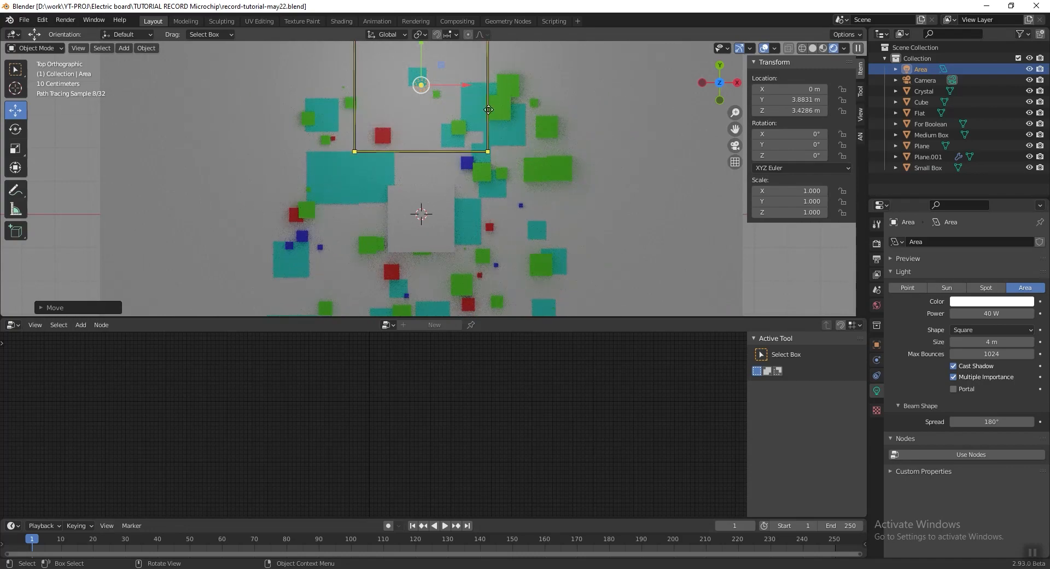
pyautogui.hotkey('shift', 'd')
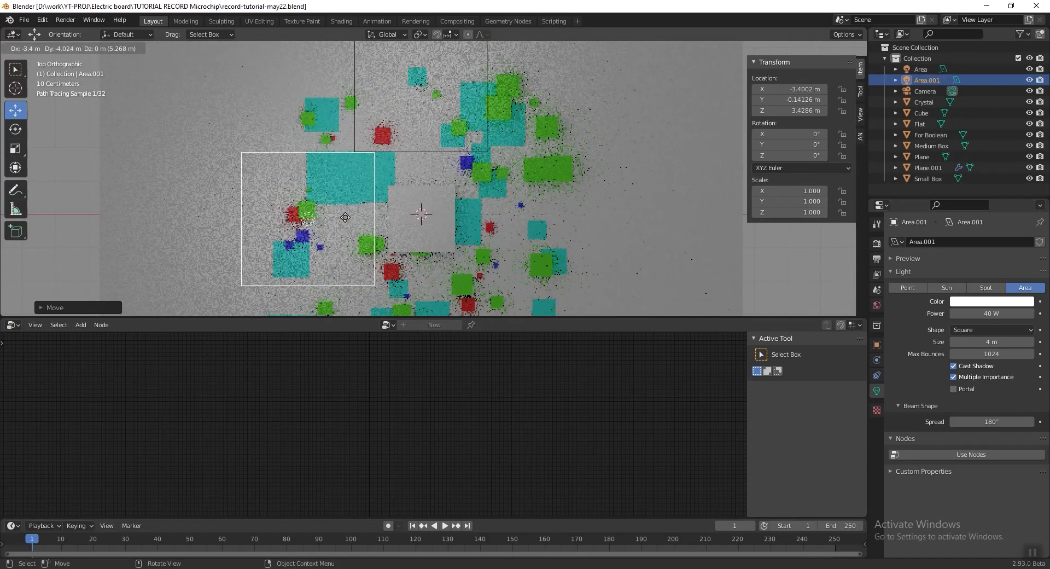
pyautogui.click(337, 218)
pyautogui.moveTo(337, 217); pyautogui.dragTo(409, 174, button='middle')
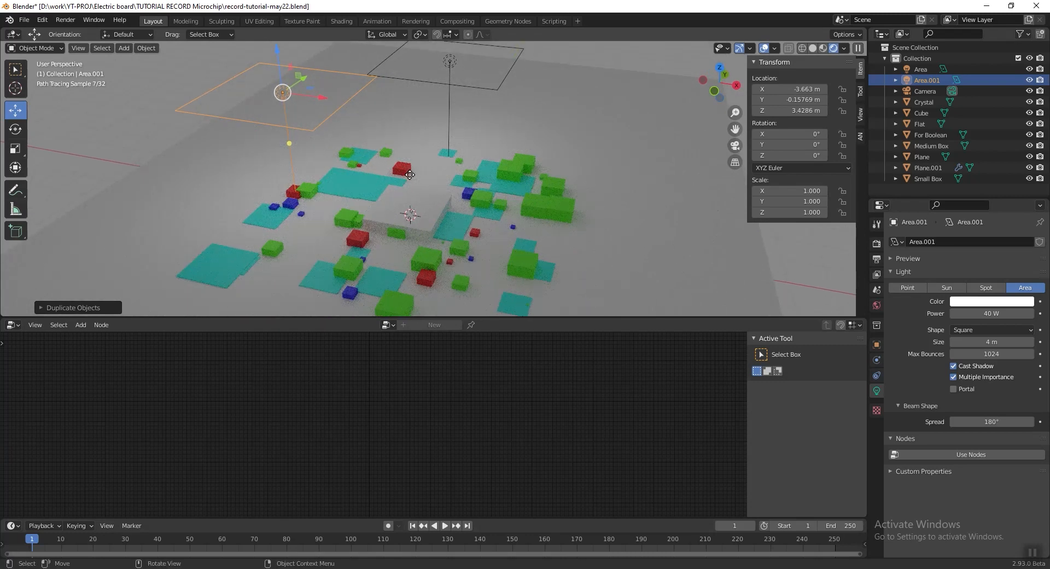
pyautogui.press('KP_0')
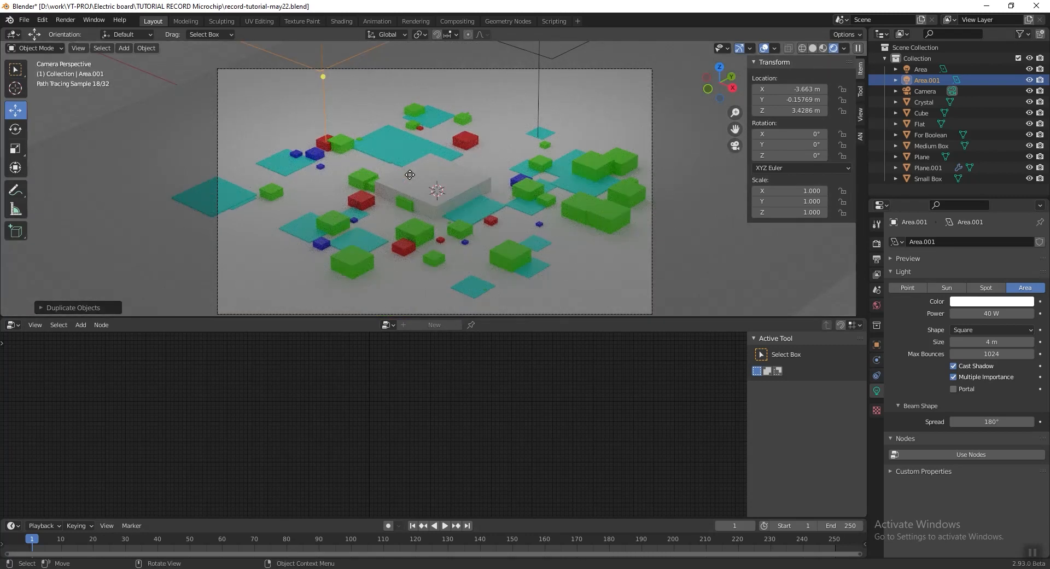
pyautogui.hotkey('ctrl', 's')
pyautogui.keyDown('shift'); pyautogui.moveTo(410, 175); pyautogui.dragTo(393, 178, button='middle'); pyautogui.keyUp('shift')
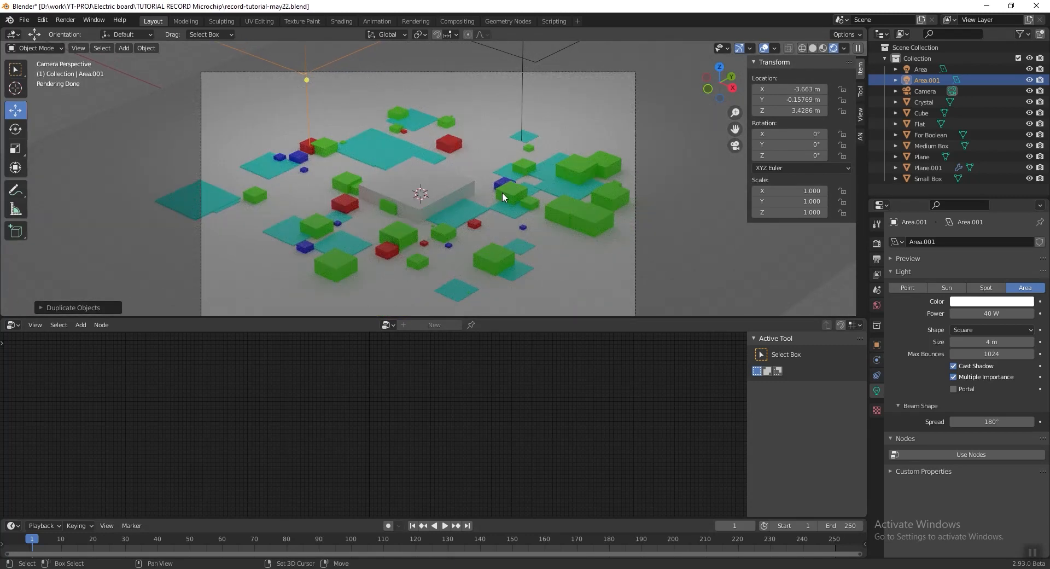
# Select the Medium Box in the row of source objects and create a new geometry node tree for it
pyautogui.moveTo(503, 192); pyautogui.dragTo(502, 194, button='middle')
pyautogui.scroll(3, 502, 193)
pyautogui.keyDown('shift'); pyautogui.moveTo(503, 156); pyautogui.dragTo(398, 196, button='middle'); pyautogui.keyUp('shift')
pyautogui.hotkey('shift', 'b')
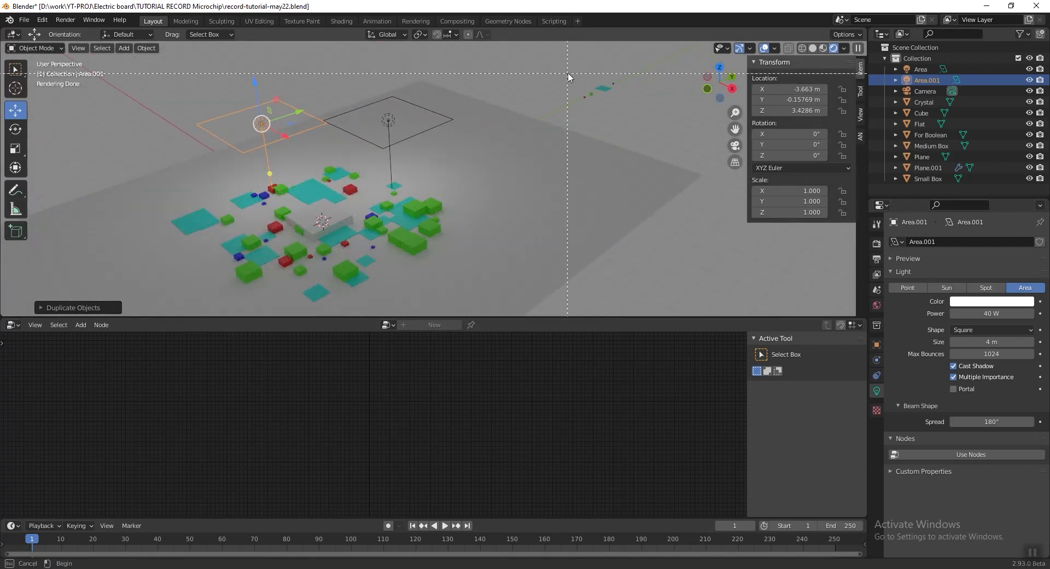
pyautogui.moveTo(570, 74); pyautogui.dragTo(598, 102)
pyautogui.scroll(1, 487, 208)
pyautogui.click(424, 211)
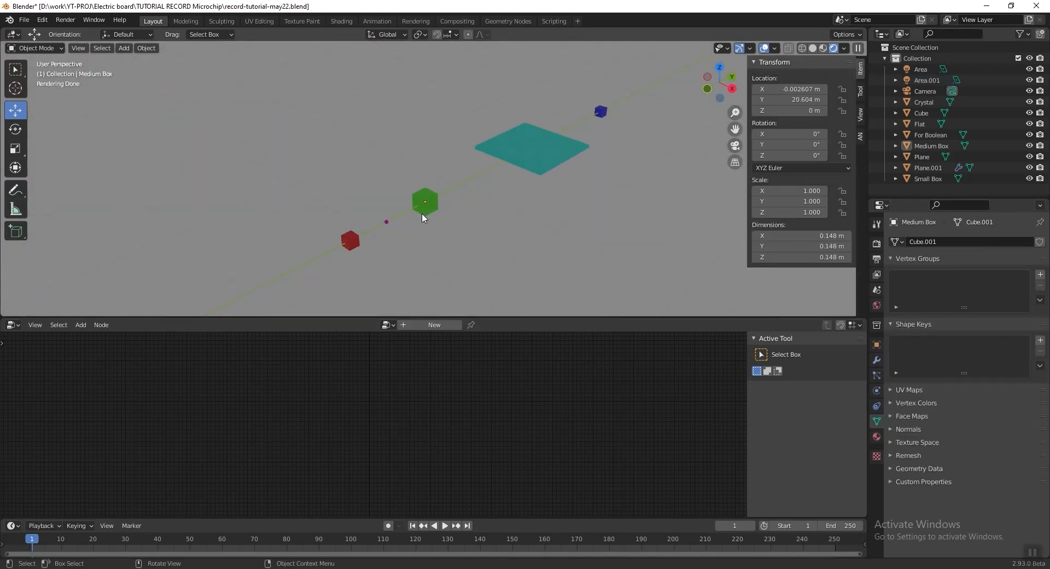
pyautogui.click(430, 202)
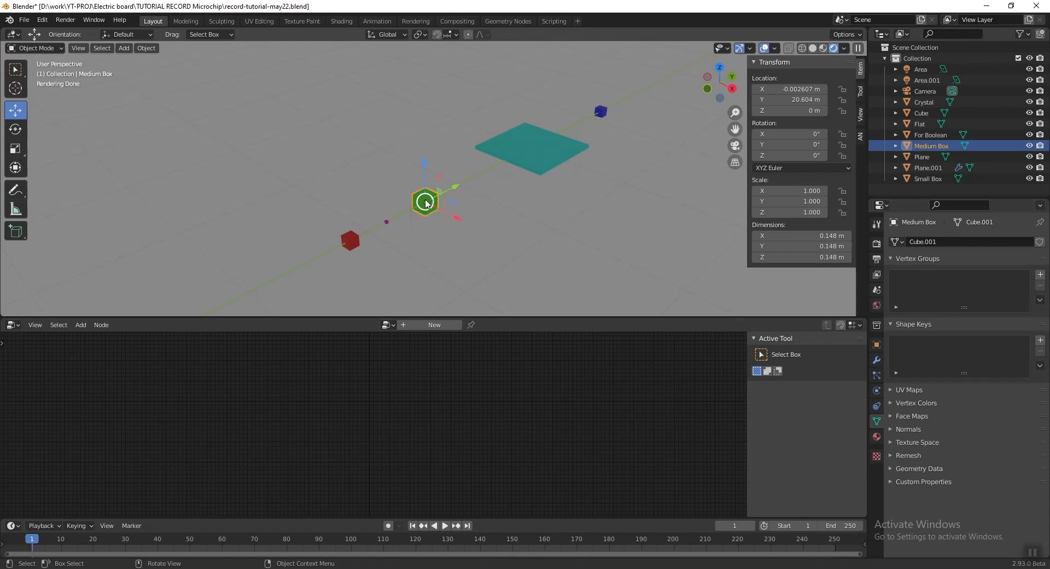
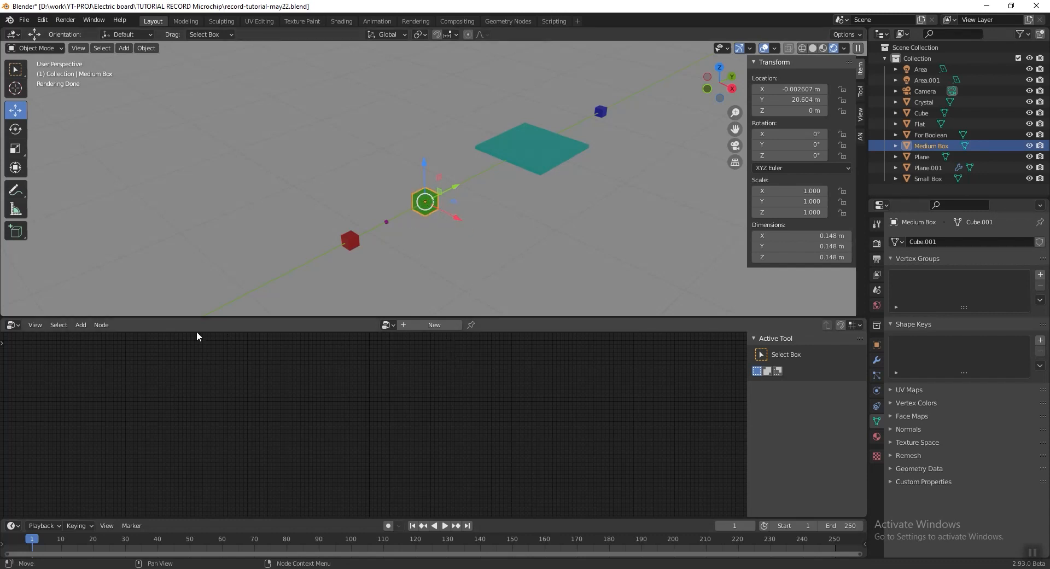
pyautogui.click(429, 326)
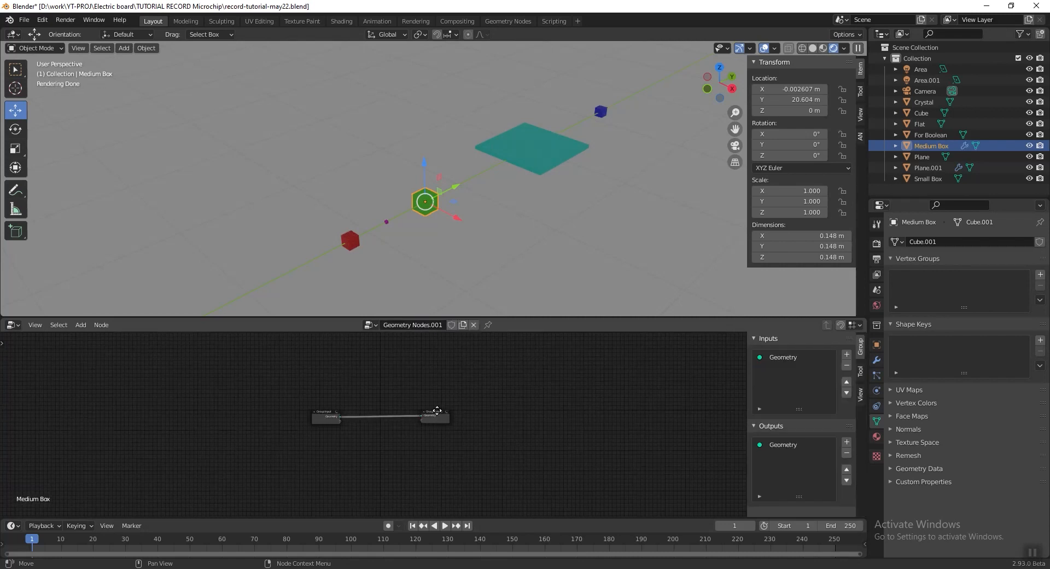
pyautogui.scroll(5, 416, 405)
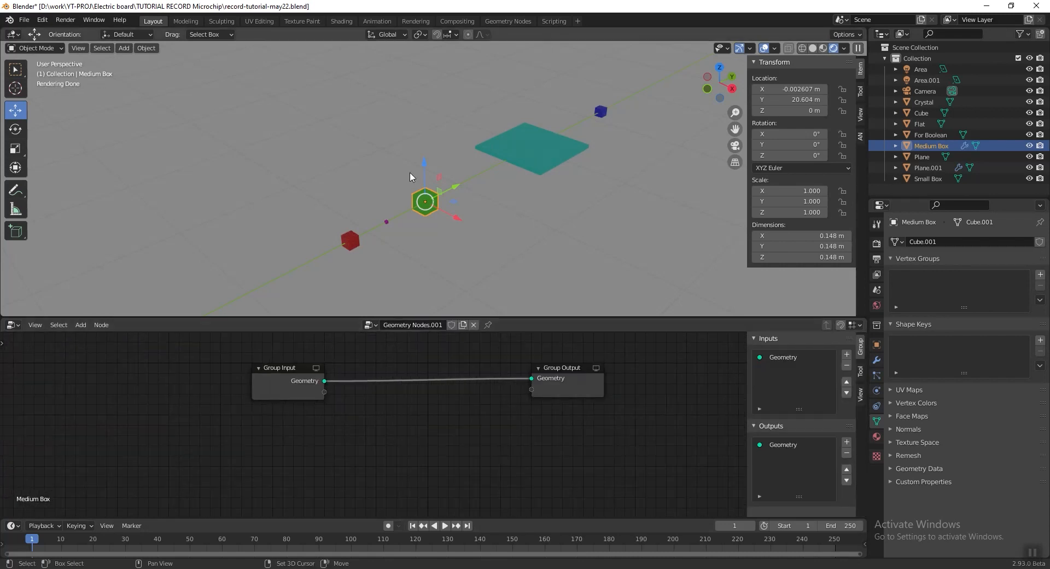
# Show the Medium Box close up in solid viewport shading and save the file
pyautogui.press('b')
pyautogui.moveTo(450, 215); pyautogui.dragTo(452, 217)
pyautogui.scroll(-1, 437, 186)
pyautogui.moveTo(428, 169); pyautogui.dragTo(436, 171, button='middle')
pyautogui.click(813, 48)
pyautogui.hotkey('ctrl', 's')
# Add a Point Distribute node fed by the Group Input's geometry and spread the Group Input and Group Output nodes apart
pyautogui.hotkey('shift', 'a')
pyautogui.moveTo(359, 492)
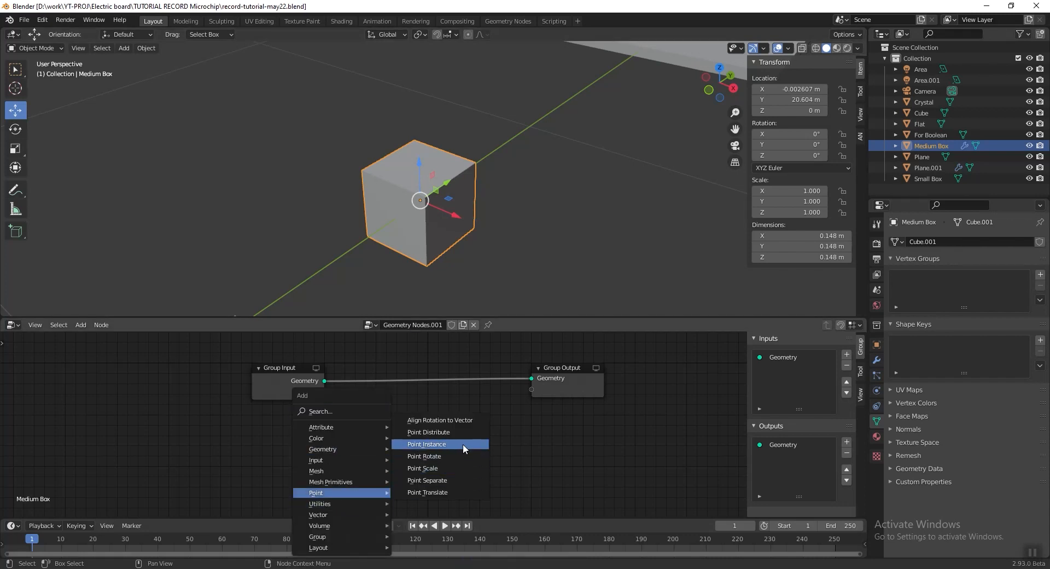
pyautogui.click(463, 437)
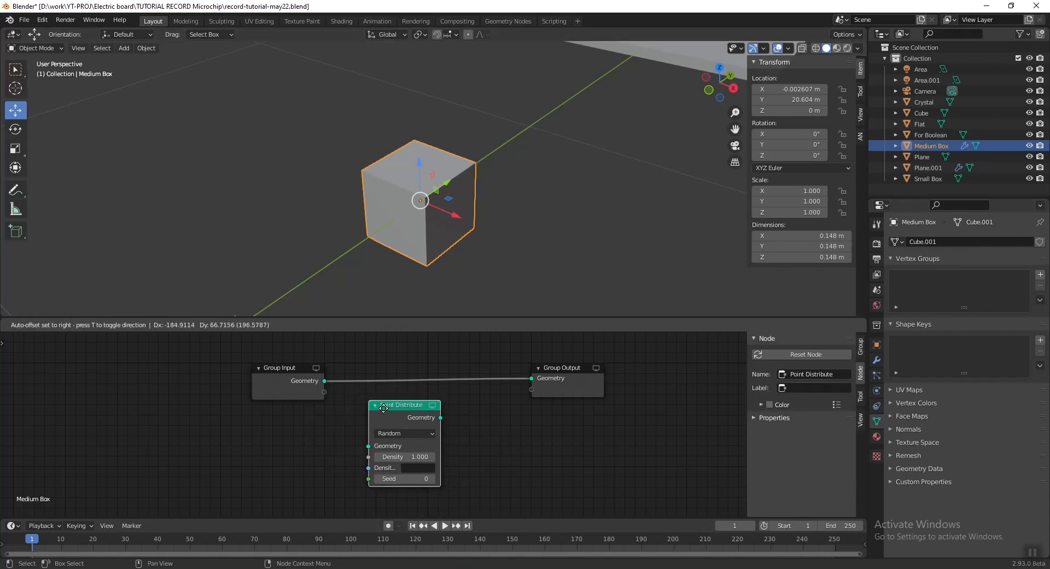
pyautogui.click(354, 395)
pyautogui.moveTo(325, 381); pyautogui.dragTo(247, 361)
pyautogui.moveTo(569, 376); pyautogui.dragTo(663, 353)
# Add a Point Instance node and connect the Point Distribute geometry to its input
pyautogui.hotkey('shift', 'a')
pyautogui.moveTo(512, 418)
pyautogui.click(623, 441)
pyautogui.click(575, 435)
pyautogui.moveTo(427, 424); pyautogui.dragTo(540, 455)
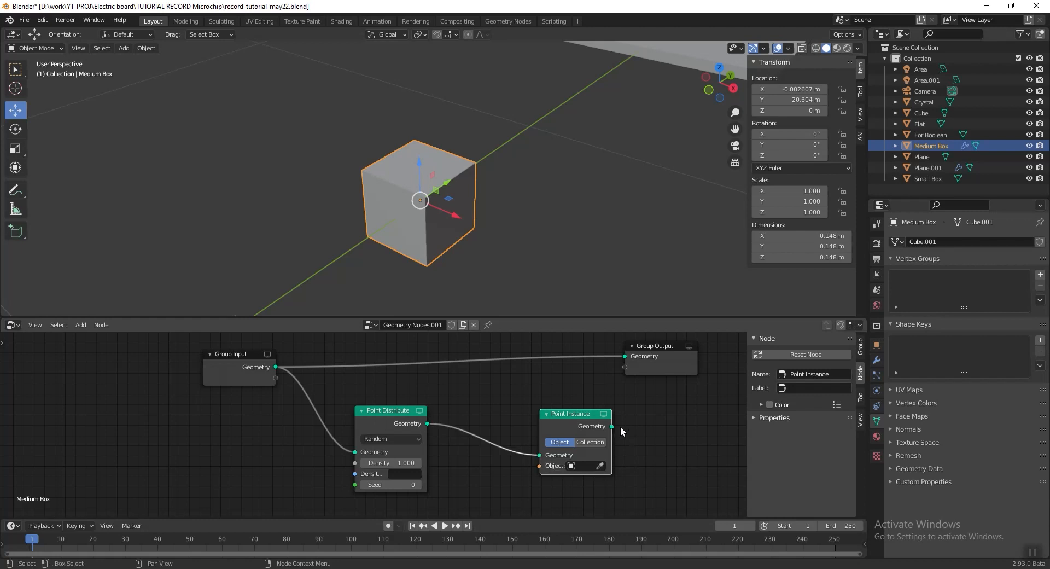
# Add a Boolean node in Difference mode on the link between Group Input and Group Output, using Geometry 1
pyautogui.hotkey('shift', 'a')
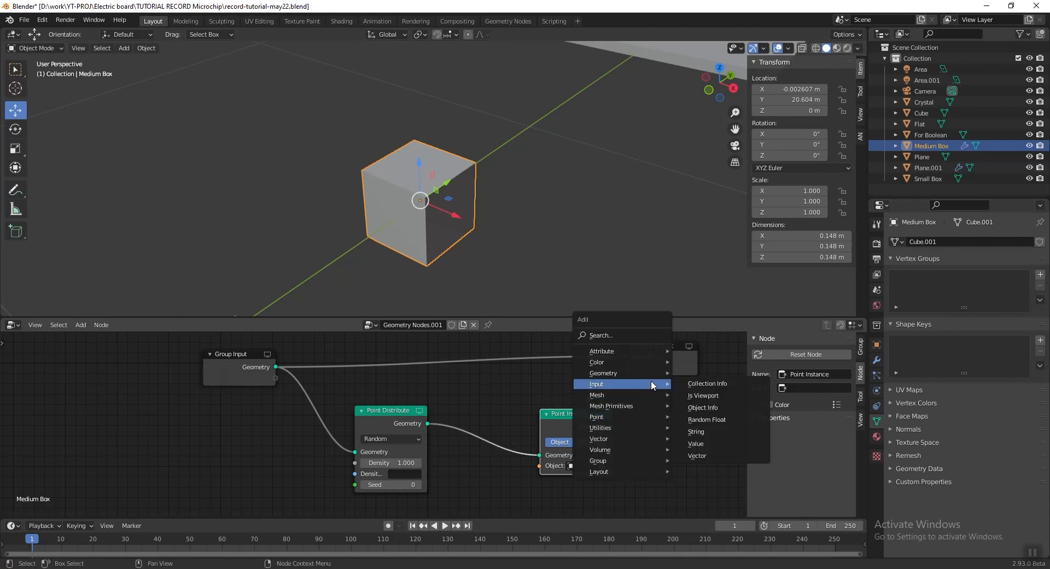
pyautogui.moveTo(643, 373)
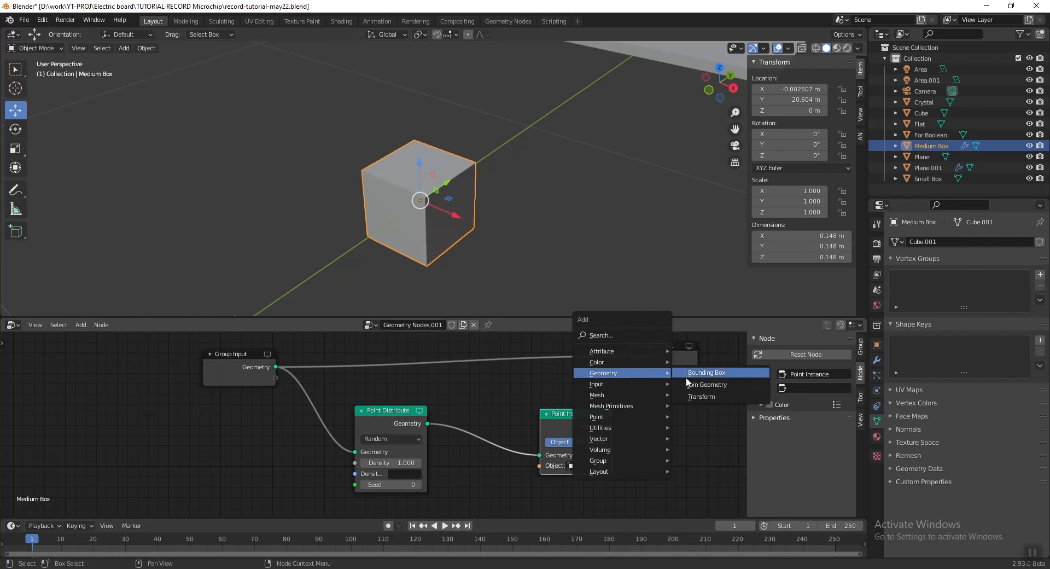
pyautogui.moveTo(634, 396)
pyautogui.click(695, 396)
pyautogui.click(640, 393)
pyautogui.moveTo(652, 381); pyautogui.dragTo(535, 382, button='middle')
pyautogui.moveTo(549, 350); pyautogui.dragTo(656, 360)
pyautogui.moveTo(582, 403); pyautogui.dragTo(555, 361)
pyautogui.moveTo(613, 447); pyautogui.dragTo(590, 482, button='middle')
pyautogui.moveTo(640, 365); pyautogui.dragTo(529, 407)
pyautogui.moveTo(528, 407); pyautogui.dragTo(561, 367)
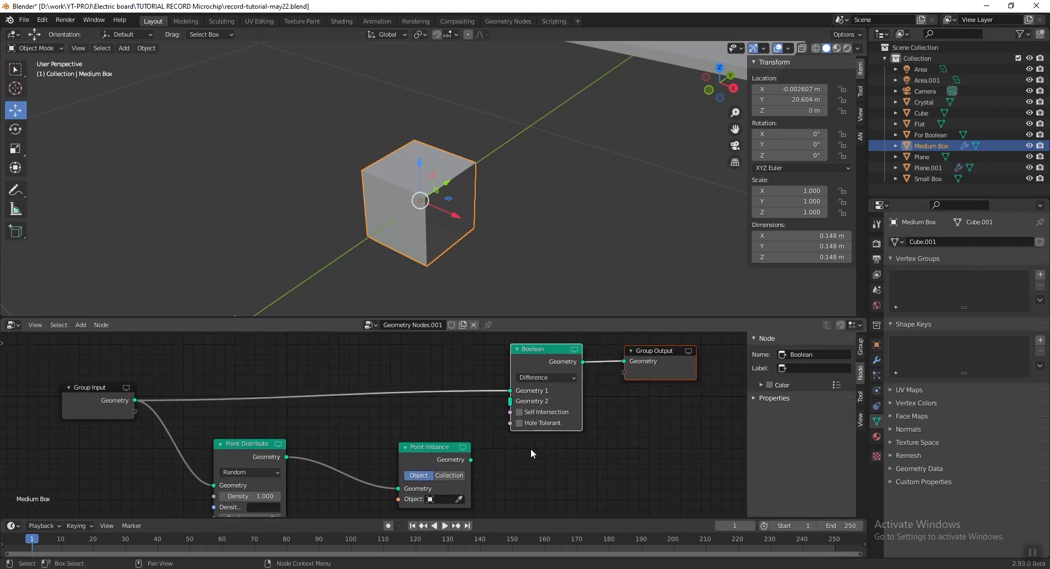
# Connect Point Instance to the Boolean node's Geometry 2 and choose For Boolean as its instanced object
pyautogui.moveTo(531, 449); pyautogui.dragTo(567, 451, button='middle')
pyautogui.moveTo(516, 431); pyautogui.dragTo(555, 378)
pyautogui.moveTo(543, 443); pyautogui.dragTo(573, 447, button='middle')
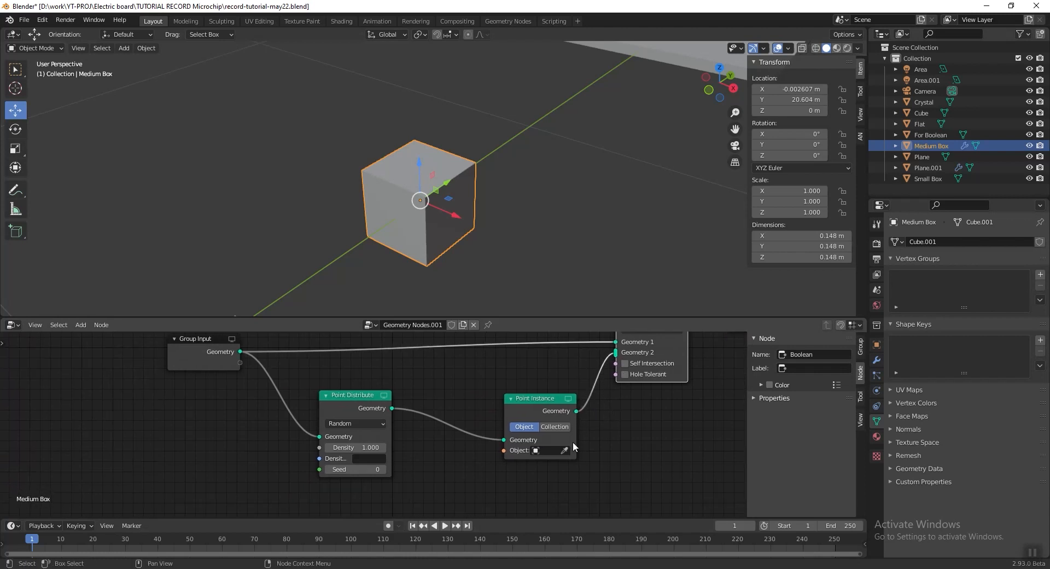
pyautogui.moveTo(505, 417); pyautogui.dragTo(451, 418)
pyautogui.click(519, 449)
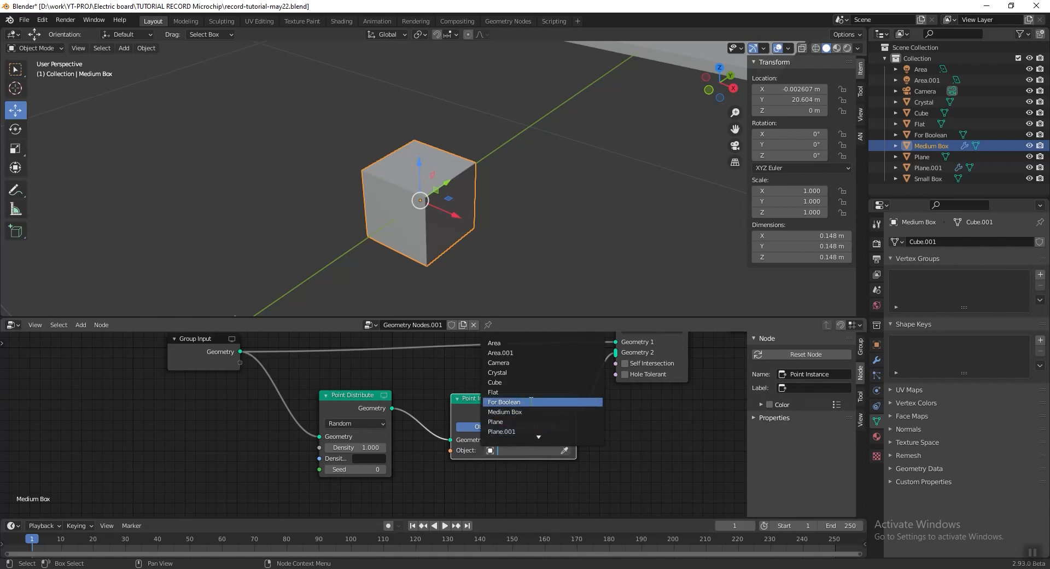
pyautogui.click(530, 402)
# Inspect the small For Boolean cube, reselect and frame the Medium Box, and save the file
pyautogui.scroll(-4, 385, 154)
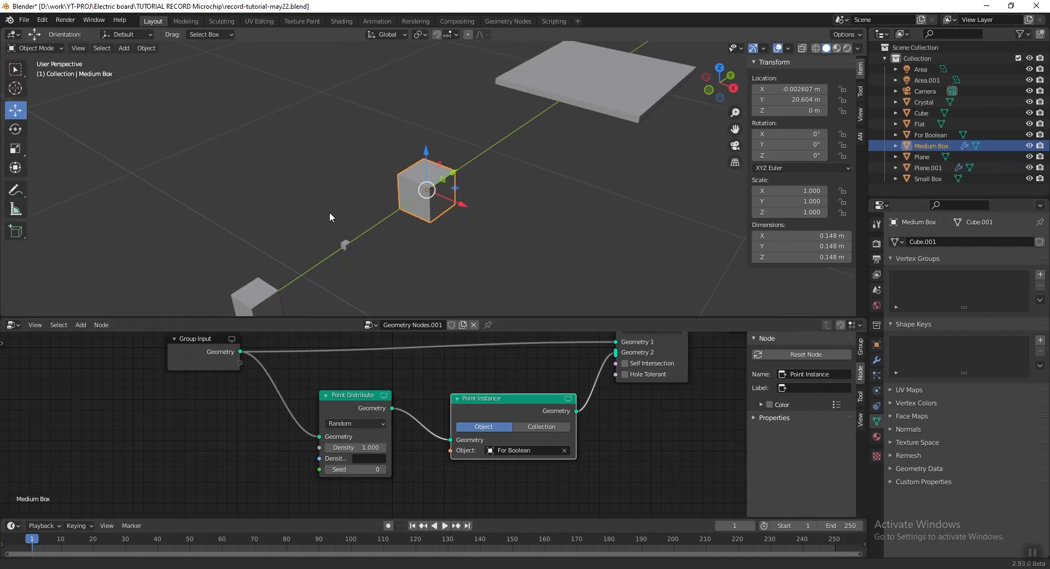
pyautogui.click(359, 221)
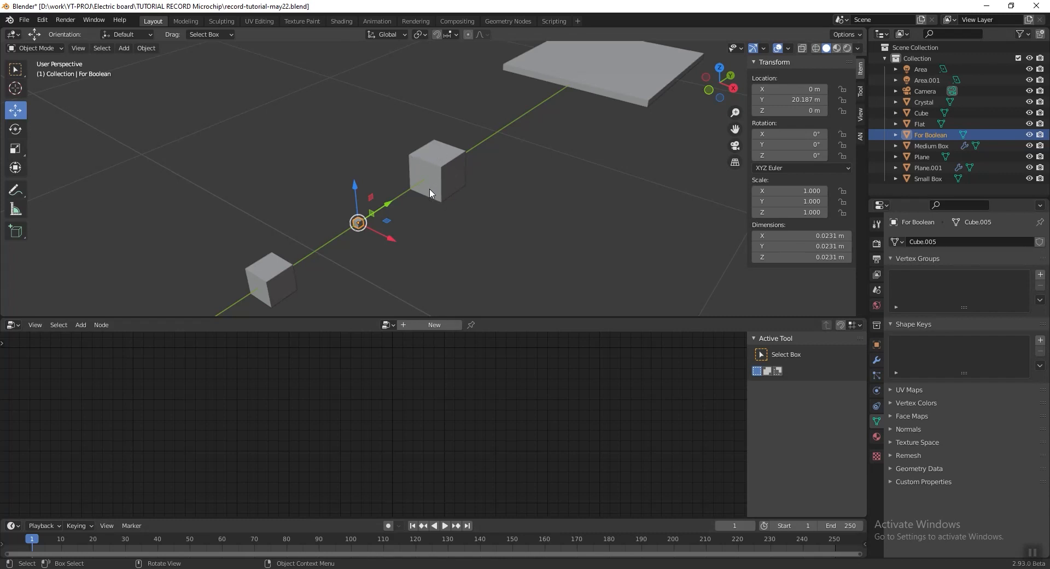
pyautogui.click(454, 153)
pyautogui.press('KP_Decimal')
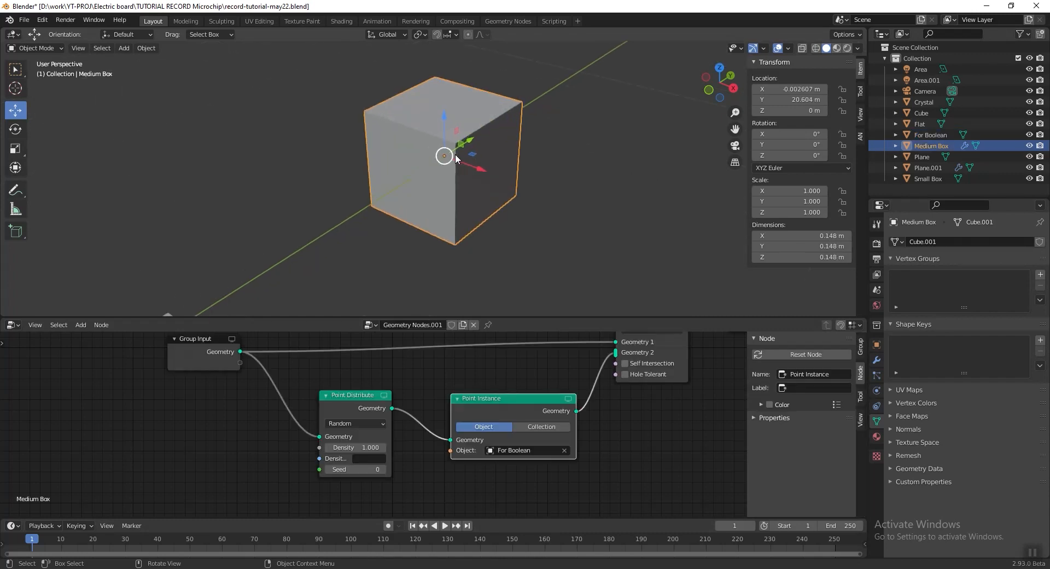
pyautogui.hotkey('ctrl', 's')
# Set the Point Distribute node's density to 168 and its seed to 2, and save the file
pyautogui.scroll(-2, 429, 405)
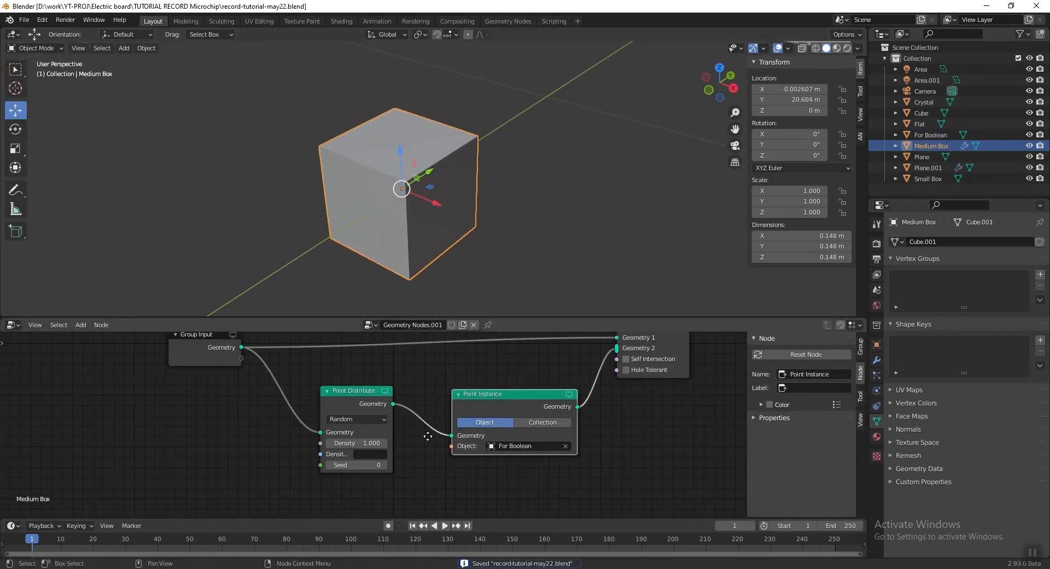
pyautogui.moveTo(367, 387); pyautogui.dragTo(344, 386)
pyautogui.moveTo(334, 425); pyautogui.dragTo(367, 425)
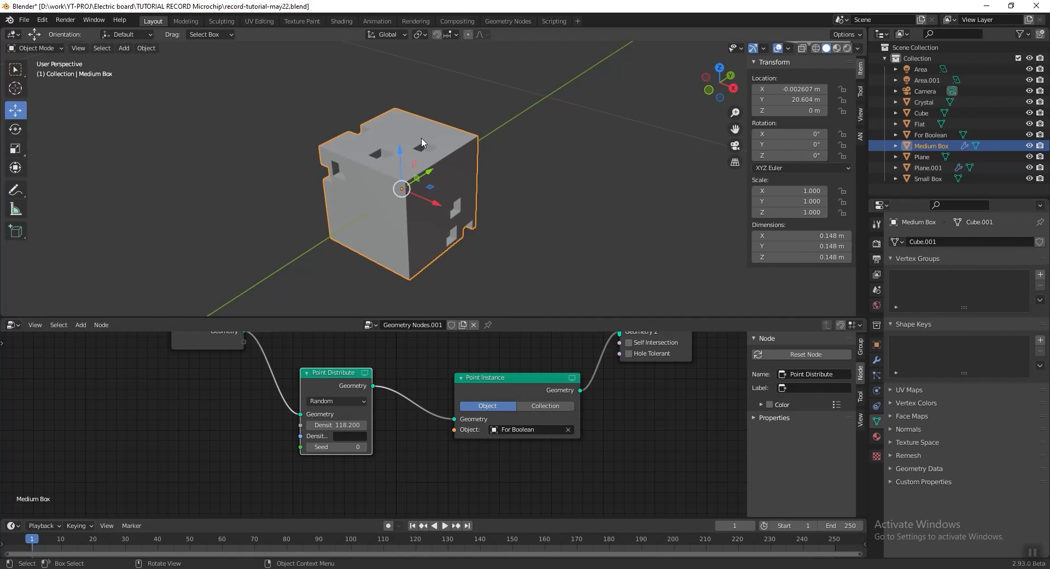
pyautogui.moveTo(356, 229); pyautogui.dragTo(451, 194, button='middle')
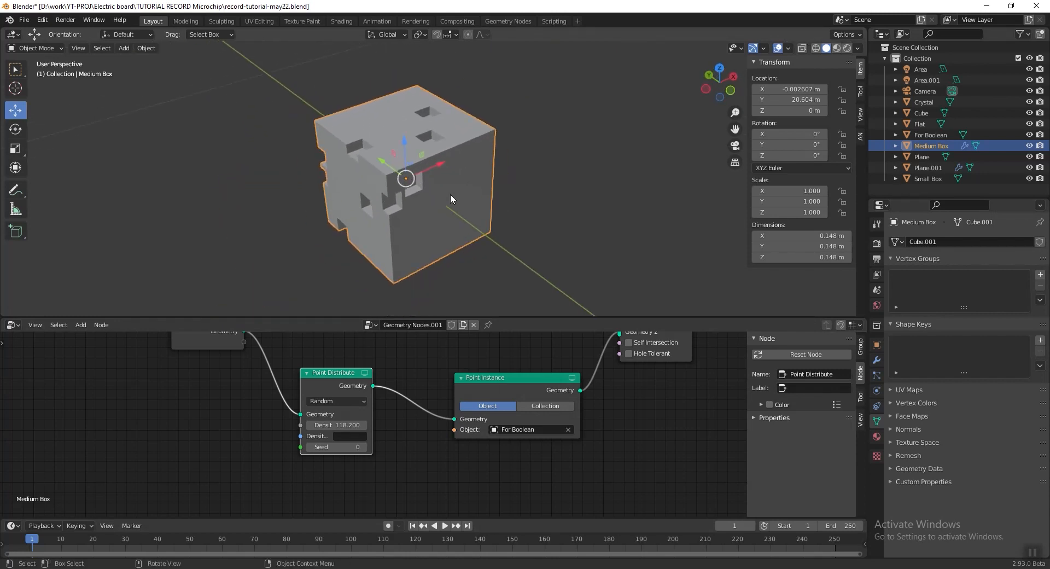
pyautogui.click(334, 426)
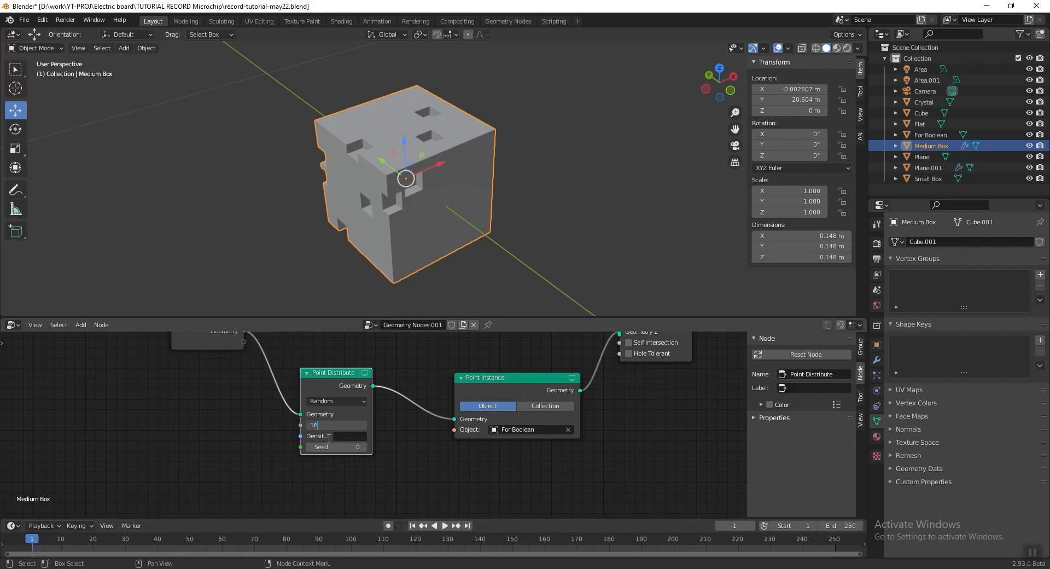
pyautogui.press('Return')
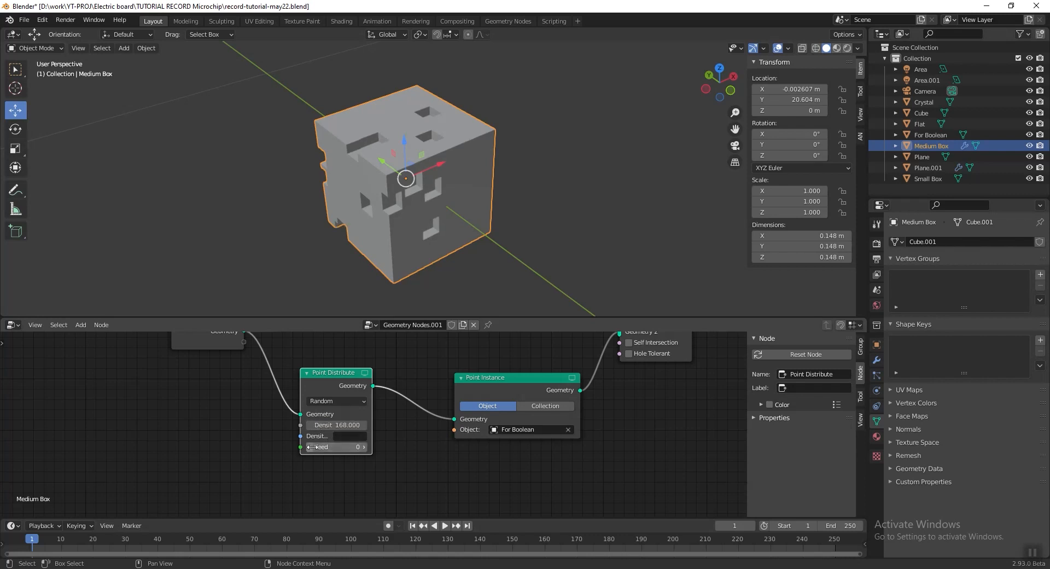
pyautogui.click(364, 447)
pyautogui.click(364, 447)
pyautogui.moveTo(396, 236)
pyautogui.mouseDown(button='middle')
pyautogui.moveTo(305, 192)
pyautogui.moveTo(412, 166)
pyautogui.moveTo(397, 251)
pyautogui.mouseUp(button='middle')
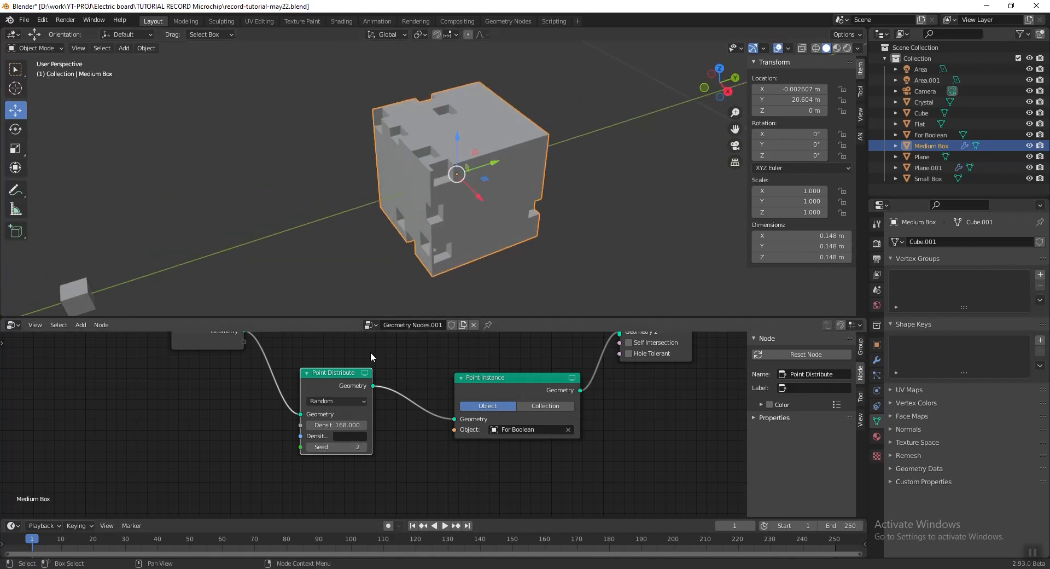
pyautogui.click(504, 377)
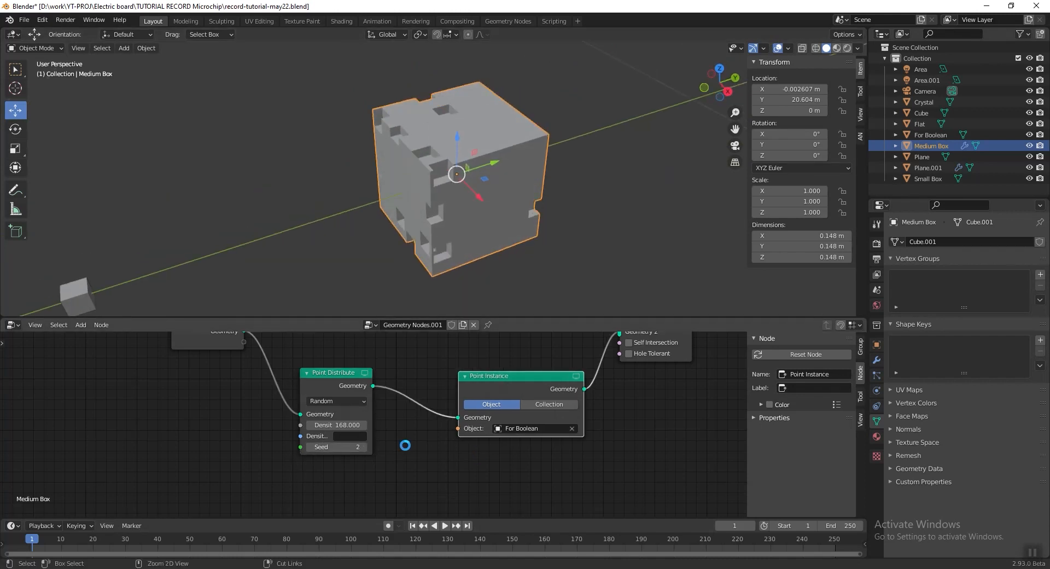
pyautogui.hotkey('ctrl', 's')
# Insert an Attribute Randomize node on the link between Point Distribute and Point Instance
pyautogui.scroll(-1, 371, 405)
pyautogui.moveTo(371, 405); pyautogui.dragTo(402, 449, button='middle')
pyautogui.moveTo(382, 393); pyautogui.dragTo(191, 446)
pyautogui.moveTo(267, 398); pyautogui.dragTo(200, 384)
pyautogui.moveTo(241, 393); pyautogui.dragTo(251, 282, button='middle')
pyautogui.hotkey('shift', 'a')
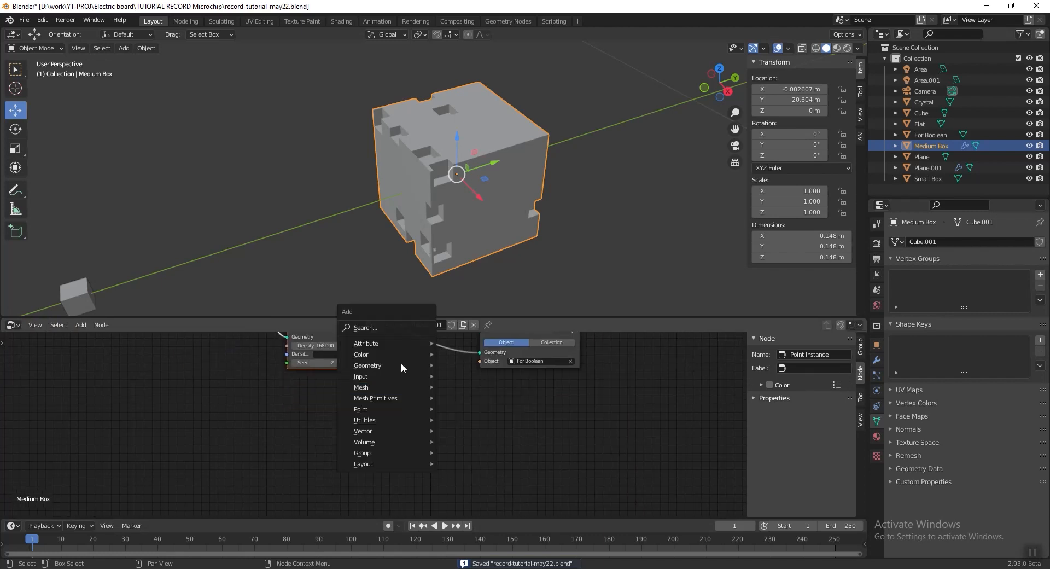
pyautogui.moveTo(411, 346)
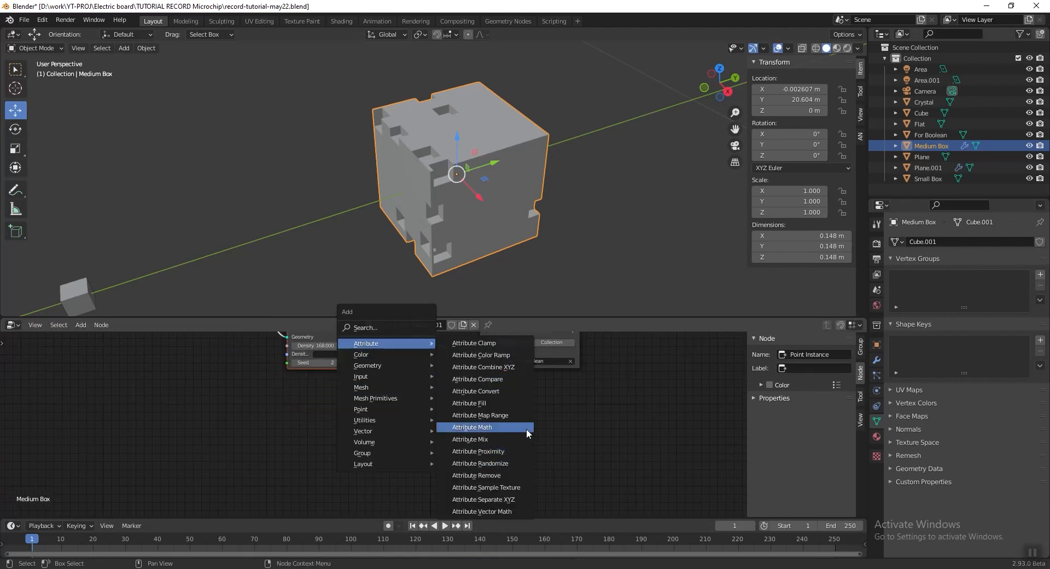
pyautogui.click(510, 460)
pyautogui.click(390, 515)
pyautogui.moveTo(468, 375); pyautogui.dragTo(469, 376, button='middle')
pyautogui.scroll(3, 481, 438)
# Have Attribute Randomize vary the scale attribute with a maximum of 1.6, and save the file
pyautogui.click(481, 444)
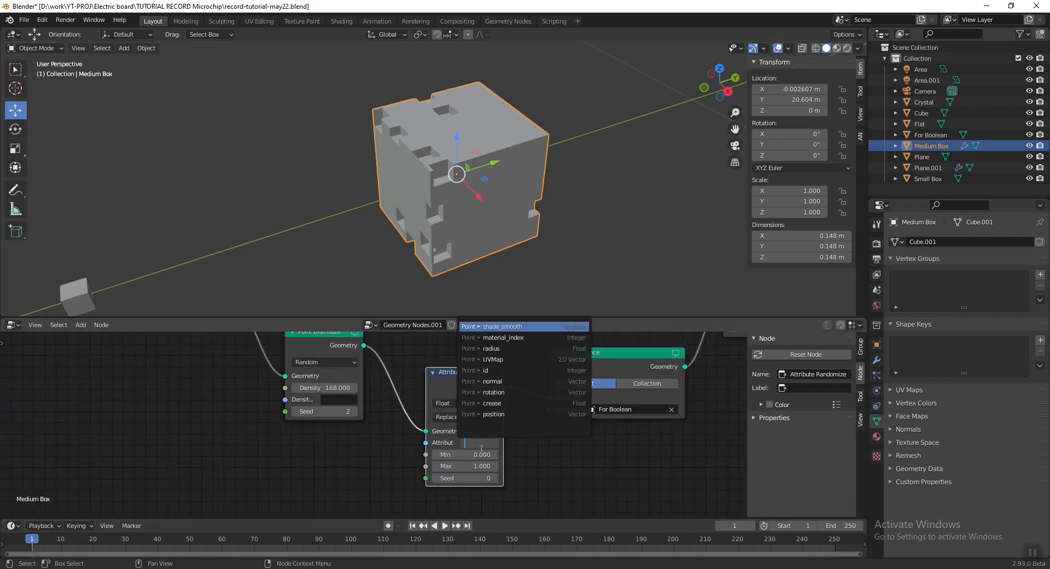
pyautogui.write('scale')
pyautogui.press('Return')
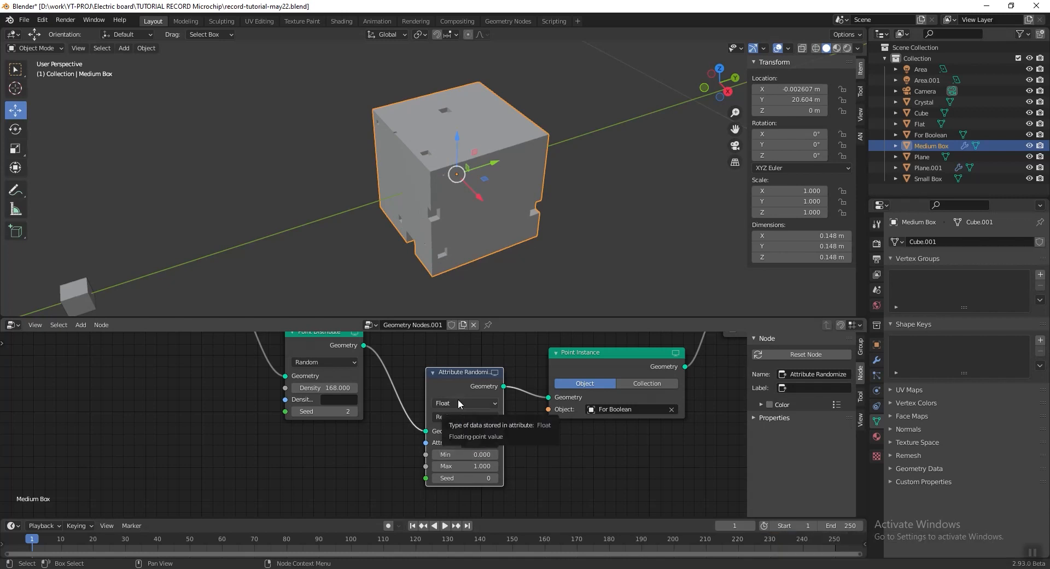
pyautogui.click(496, 466)
pyautogui.click(496, 466)
pyautogui.click(495, 466)
pyautogui.click(496, 466)
pyautogui.click(496, 466)
pyautogui.click(496, 466)
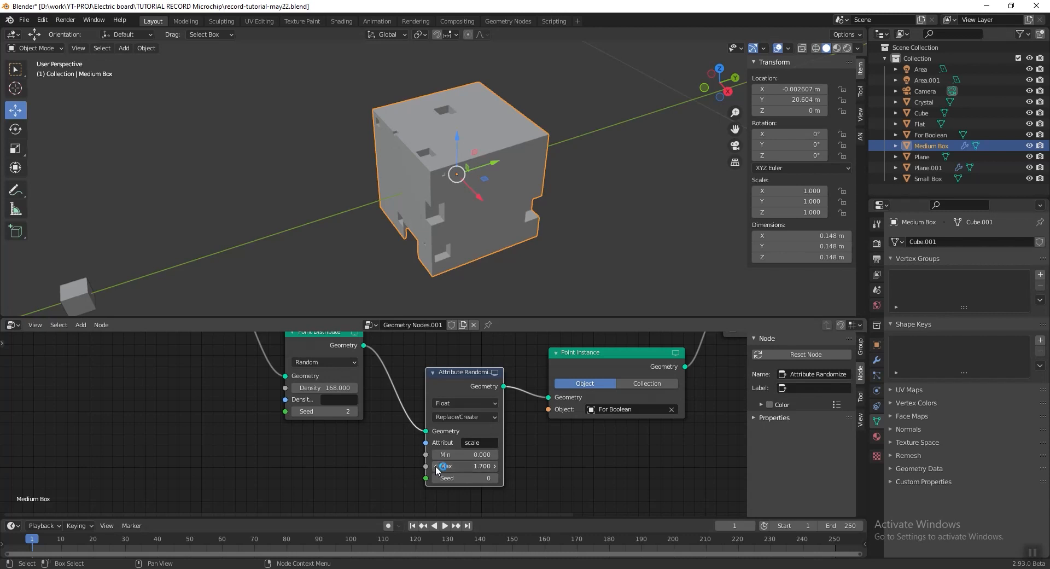
pyautogui.moveTo(524, 249); pyautogui.dragTo(506, 192, button='middle')
pyautogui.hotkey('ctrl', 's')
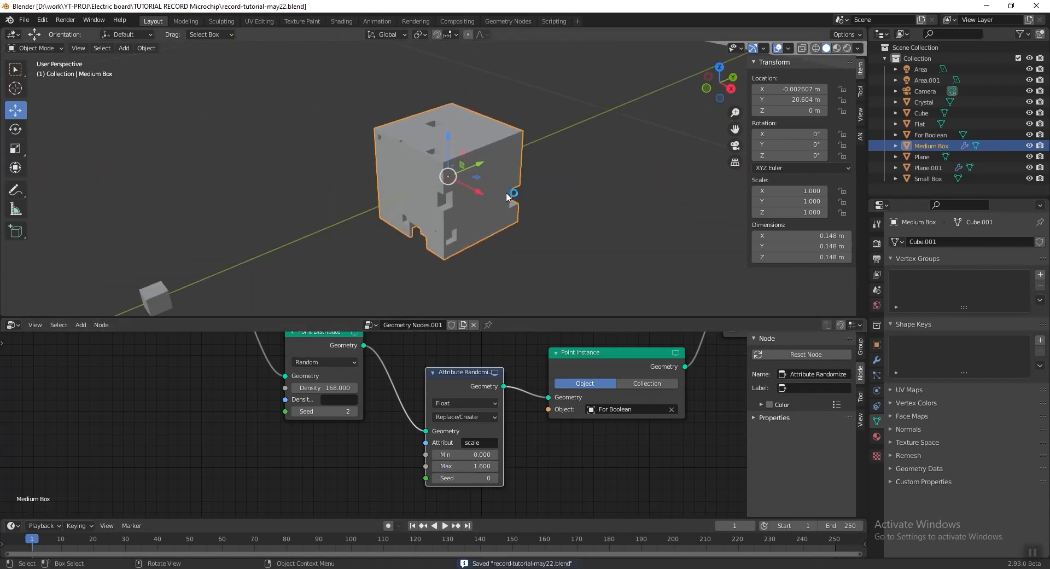
# Examine the cut-outs on the scattered boxes through the camera in material preview and solid shading
pyautogui.click(838, 49)
pyautogui.scroll(-3, 476, 120)
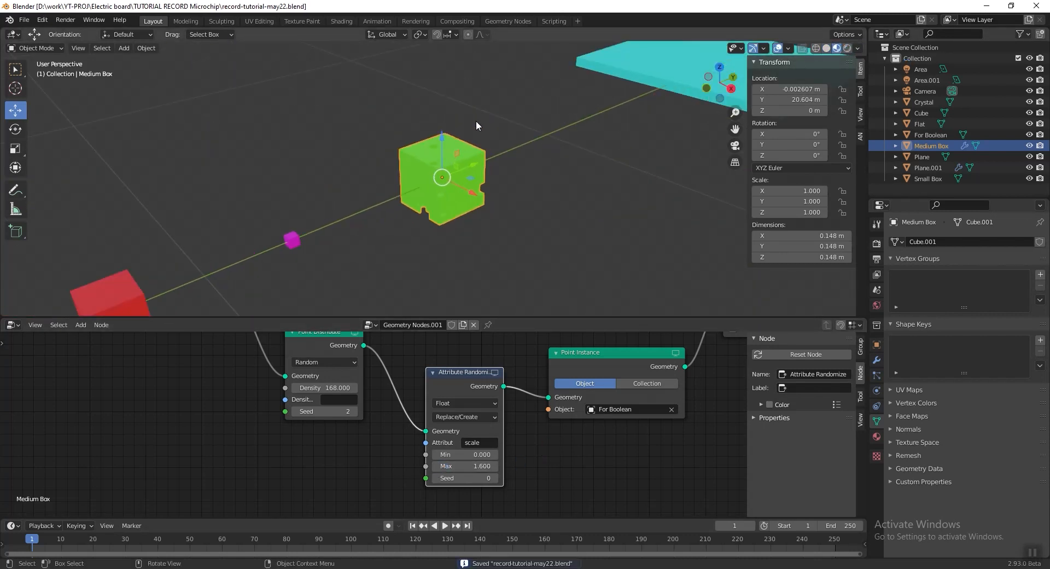
pyautogui.press('KP_0')
pyautogui.scroll(8, 478, 126)
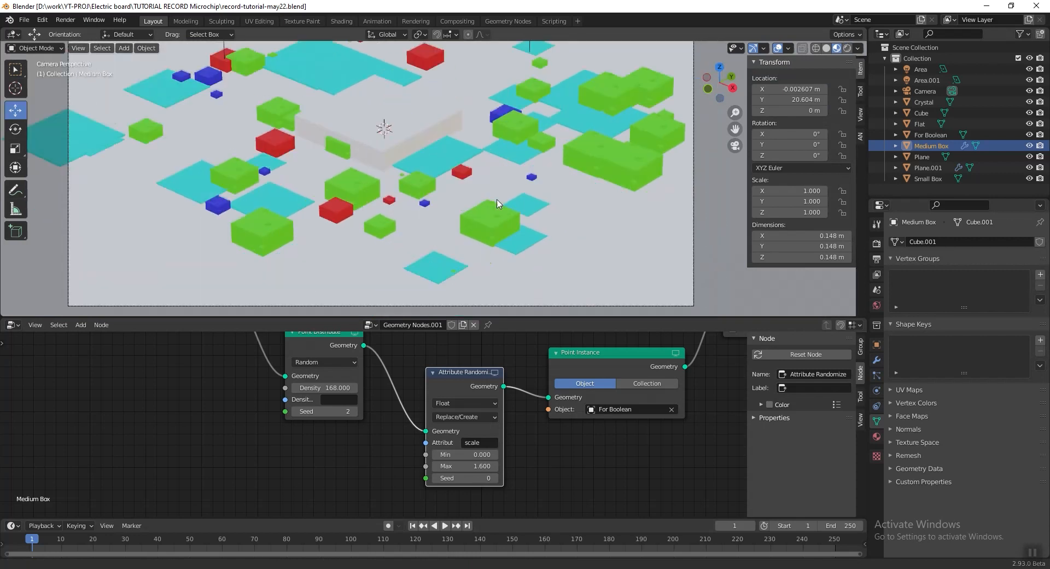
pyautogui.click(826, 49)
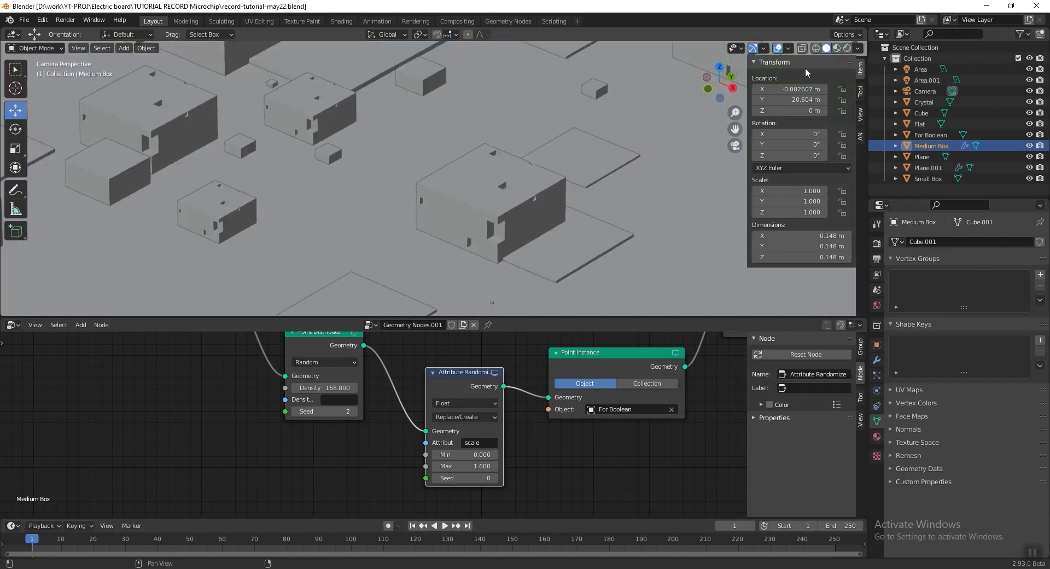
pyautogui.scroll(-3, 533, 168)
pyautogui.keyDown('shift'); pyautogui.moveTo(413, 147); pyautogui.dragTo(557, 214, button='middle'); pyautogui.keyUp('shift')
pyautogui.keyDown('shift'); pyautogui.moveTo(486, 176); pyautogui.dragTo(290, 177, button='middle'); pyautogui.keyUp('shift')
pyautogui.scroll(-1, 476, 151)
pyautogui.keyDown('shift'); pyautogui.moveTo(377, 152); pyautogui.dragTo(506, 182, button='middle'); pyautogui.keyUp('shift')
pyautogui.scroll(-3, 500, 176)
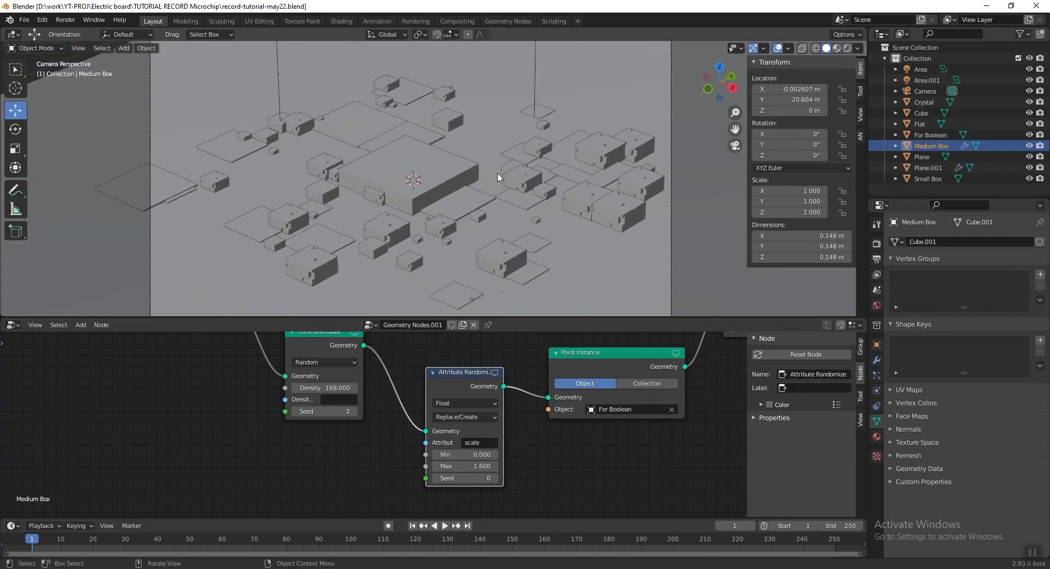
pyautogui.press('KP_0')
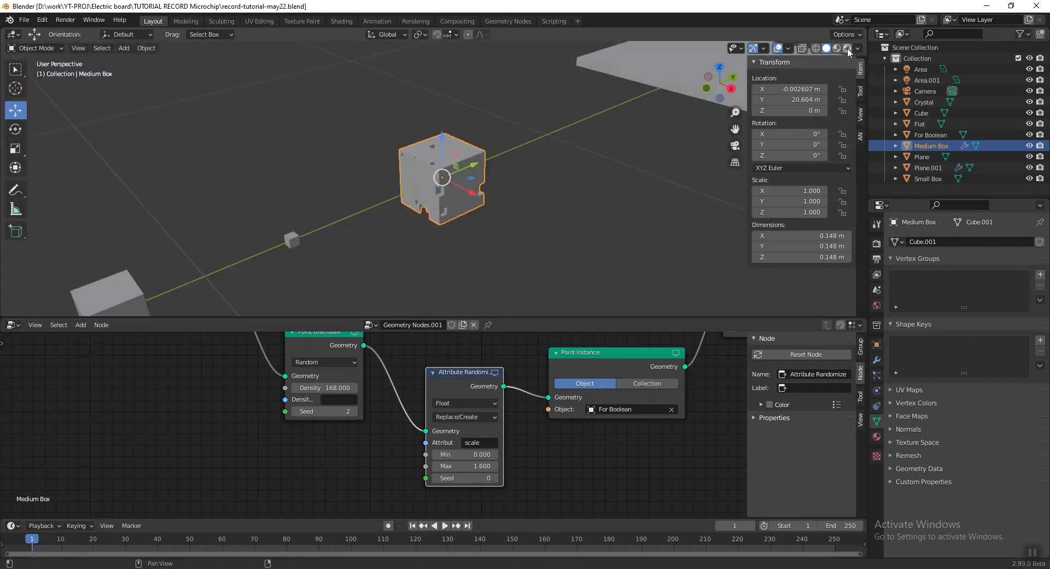
# Switch the viewport to rendered shading and show the Medium Box's material in the Shader Editor, saving the file
pyautogui.click(848, 48)
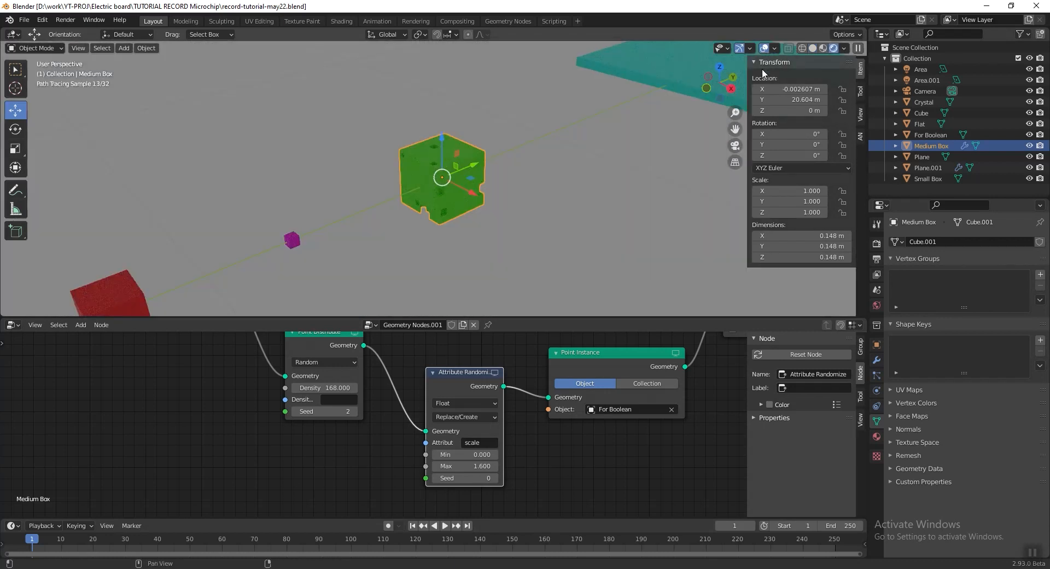
pyautogui.scroll(2, 445, 183)
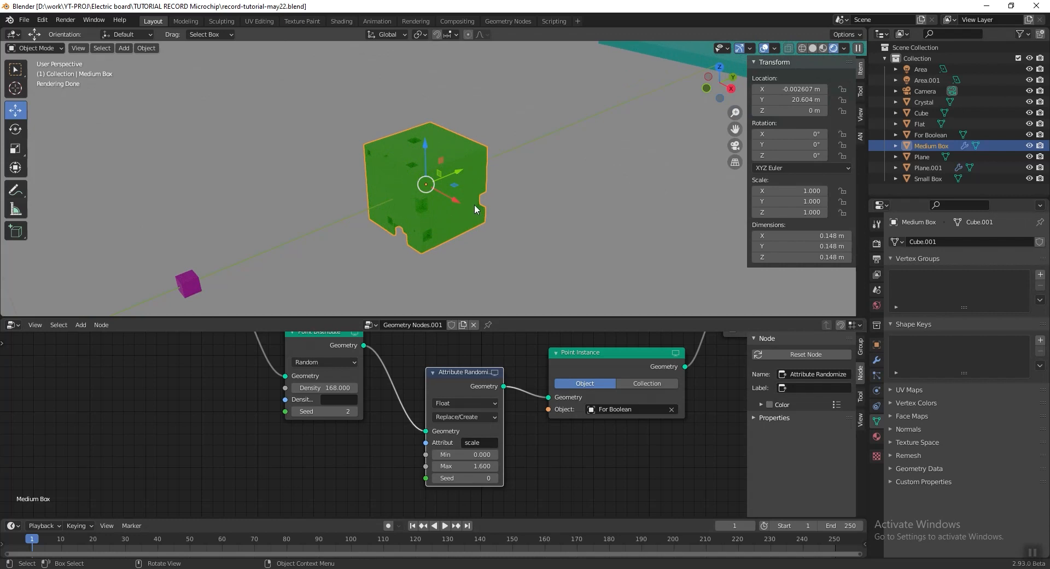
pyautogui.hotkey('ctrl', 's')
pyautogui.click(13, 325)
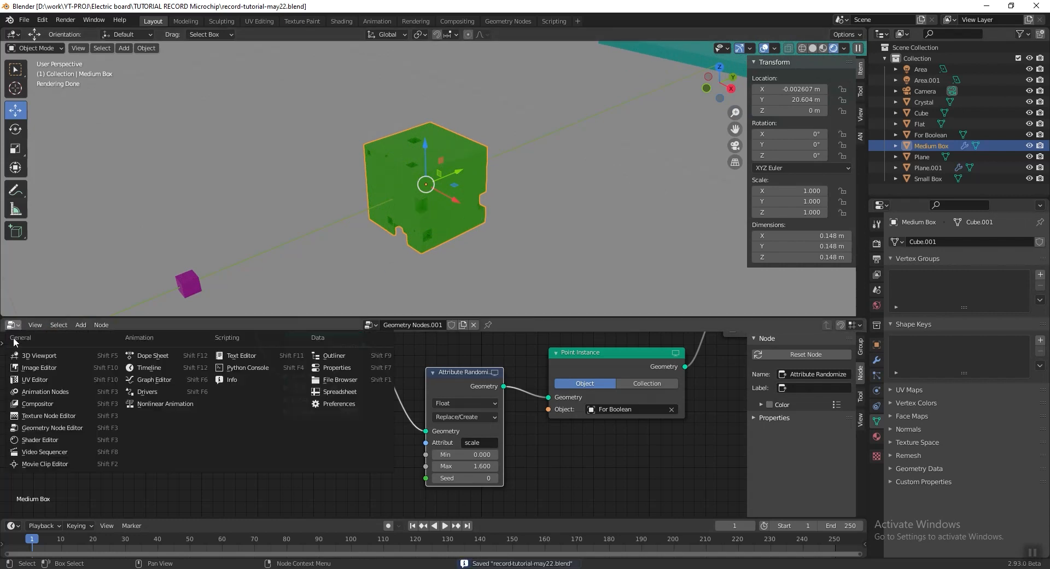
pyautogui.click(70, 438)
pyautogui.scroll(-4, 513, 425)
pyautogui.moveTo(606, 373); pyautogui.dragTo(585, 435, button='middle')
pyautogui.scroll(2, 586, 436)
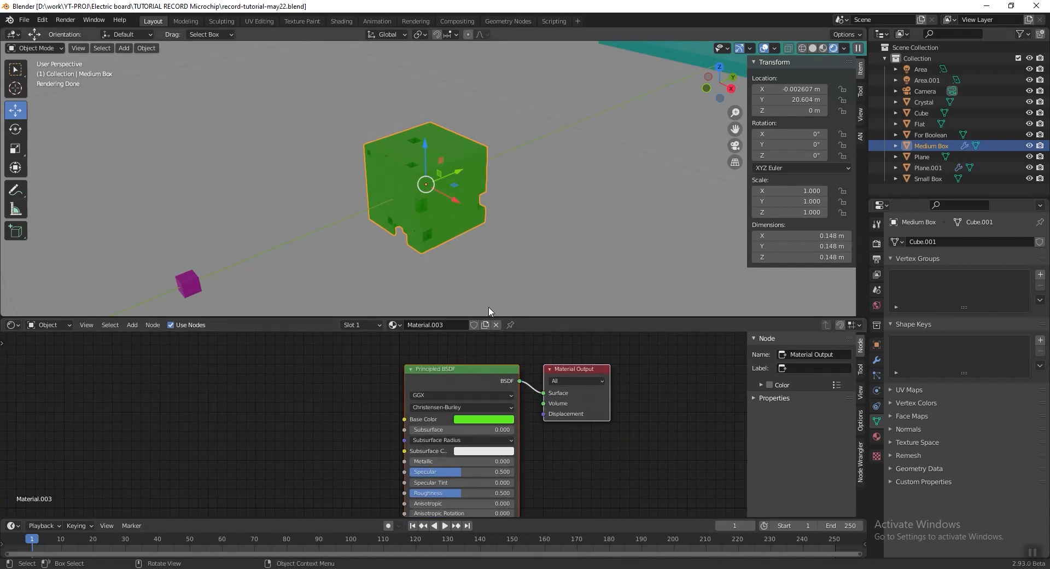
# Set the base color of the Medium Box's material to hex 7E7E7E
pyautogui.click(483, 420)
pyautogui.click(500, 378)
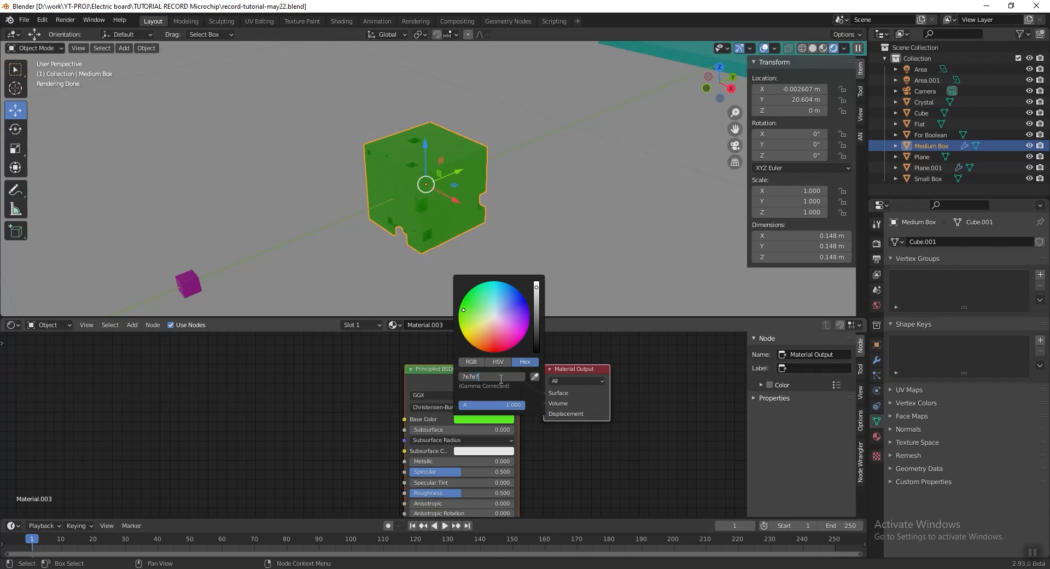
pyautogui.press('Return')
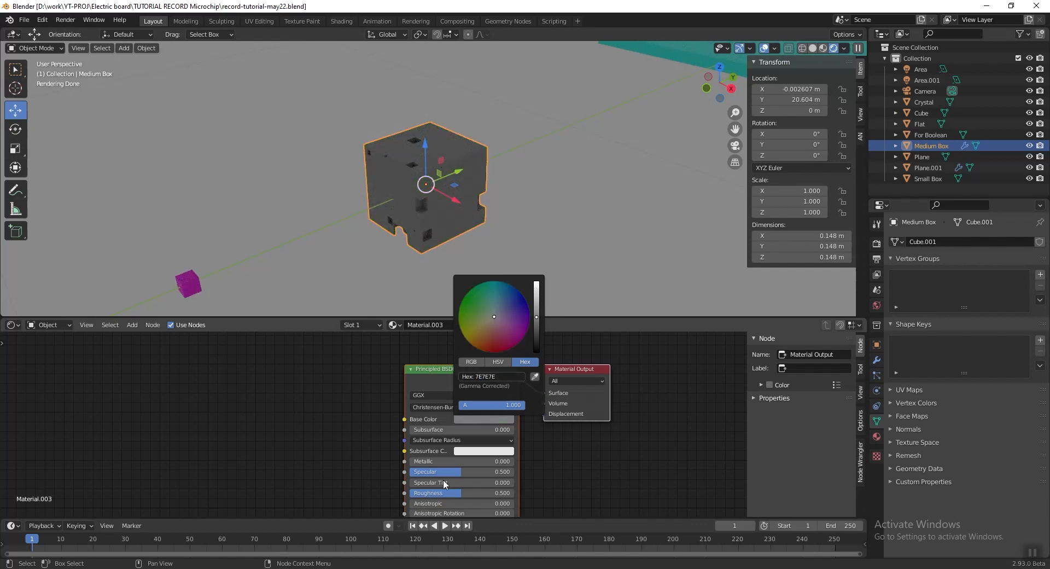
# Set the metallic value of the Medium Box's Principled BSDF to 0.395 and save the file
pyautogui.moveTo(550, 468); pyautogui.dragTo(556, 429, button='middle')
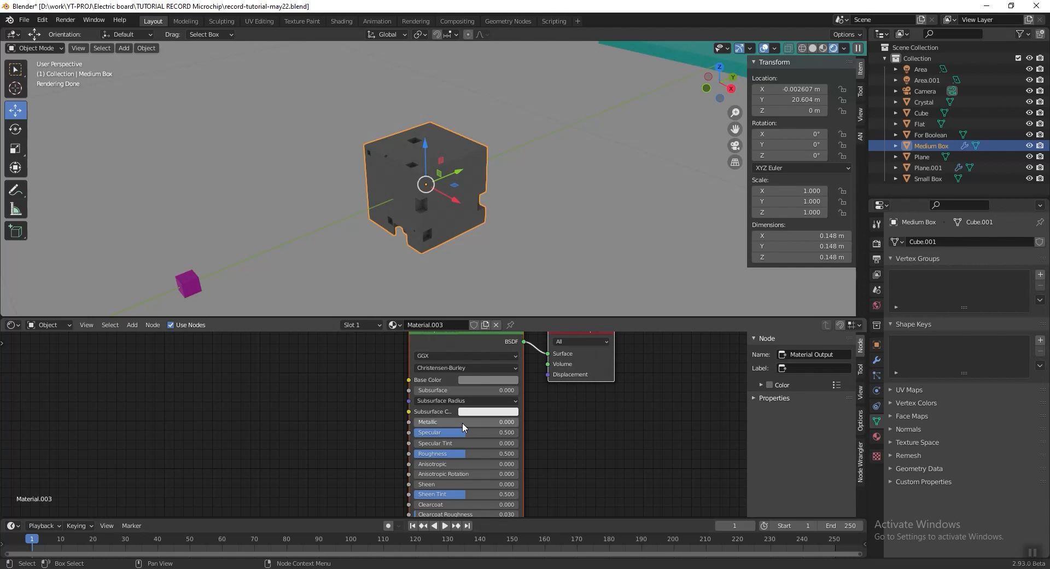
pyautogui.moveTo(463, 422); pyautogui.dragTo(477, 423)
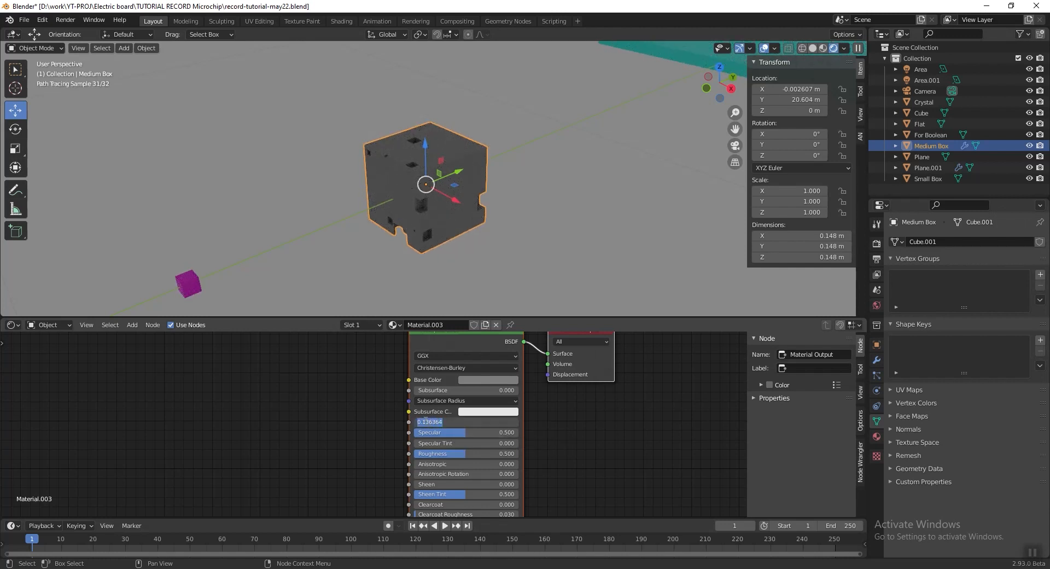
pyautogui.write('.395')
pyautogui.press('Return')
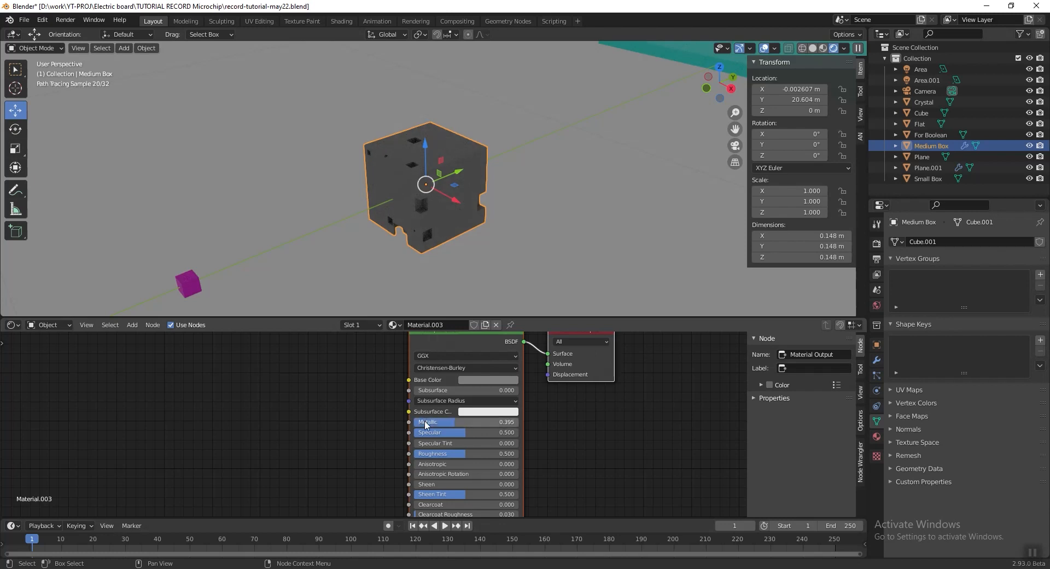
pyautogui.hotkey('ctrl', 's')
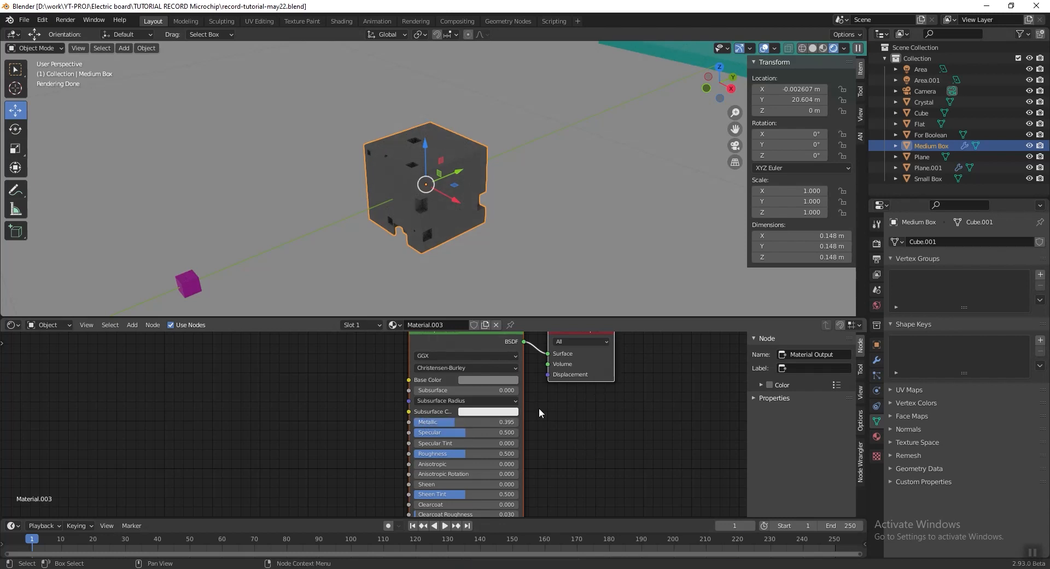
# Lower the roughness of the Medium Box's material to about 0.259 and save the file
pyautogui.moveTo(485, 454); pyautogui.dragTo(460, 454)
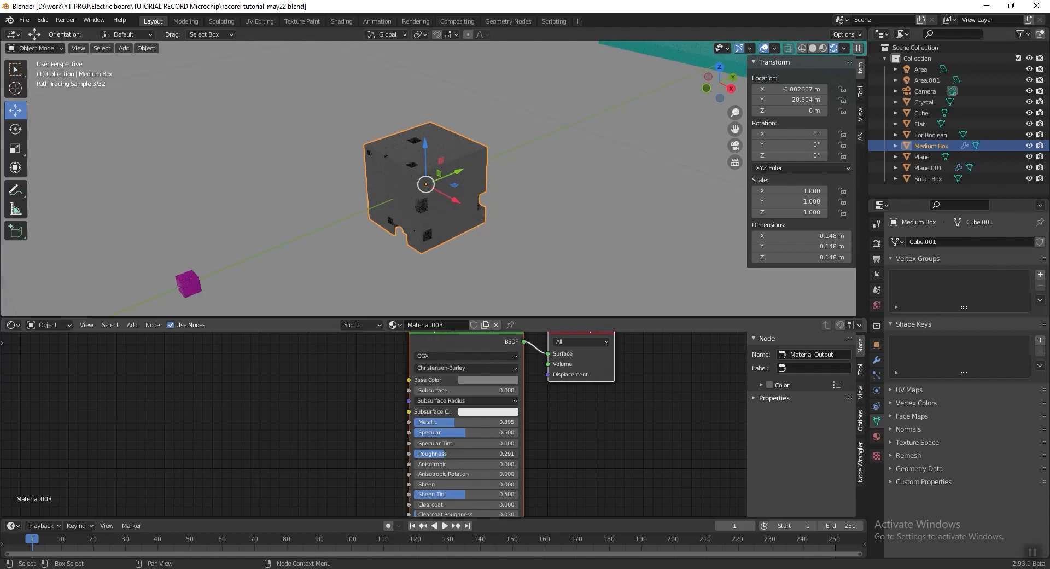
pyautogui.click(445, 454)
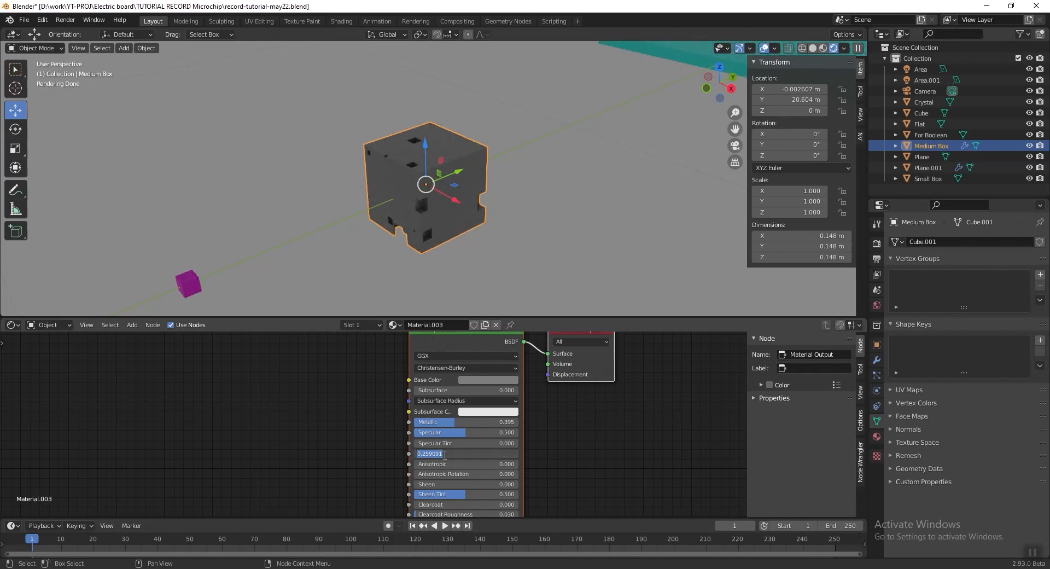
pyautogui.press('Return')
pyautogui.hotkey('ctrl', 's')
# Examine the grey medium boxes among the scattered components in the rendered camera view
pyautogui.moveTo(389, 196); pyautogui.dragTo(390, 202, button='middle')
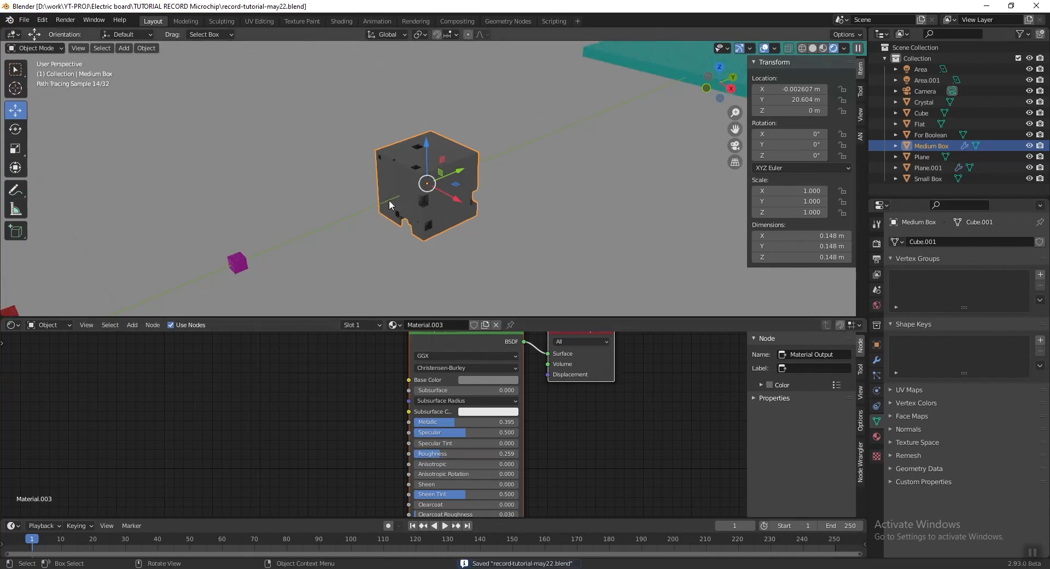
pyautogui.press('KP_0')
pyautogui.scroll(3, 461, 211)
pyautogui.keyDown('shift'); pyautogui.moveTo(402, 236); pyautogui.dragTo(419, 181, button='middle'); pyautogui.keyUp('shift')
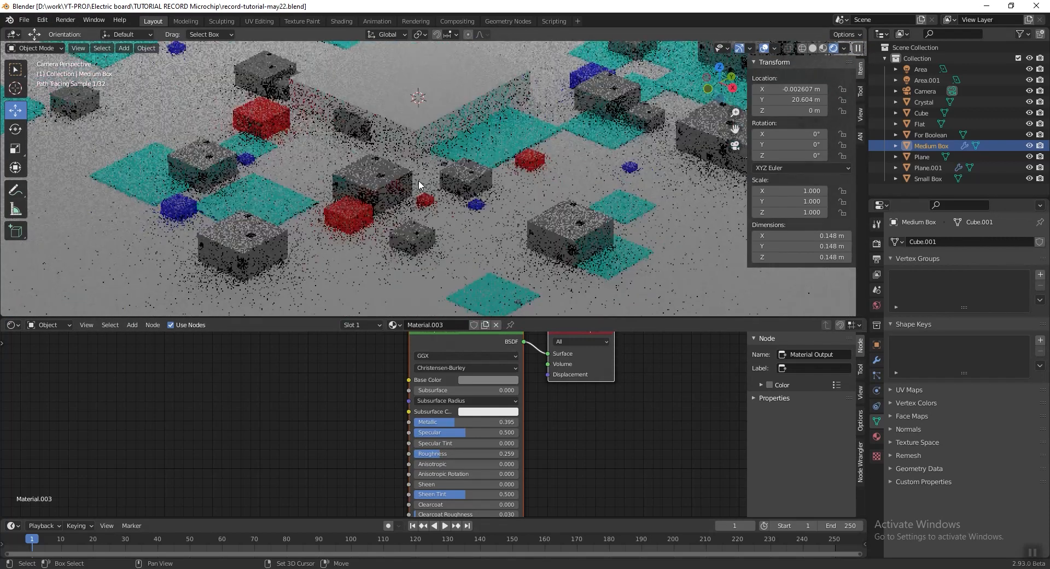
pyautogui.scroll(2, 421, 185)
pyautogui.scroll(1, 409, 189)
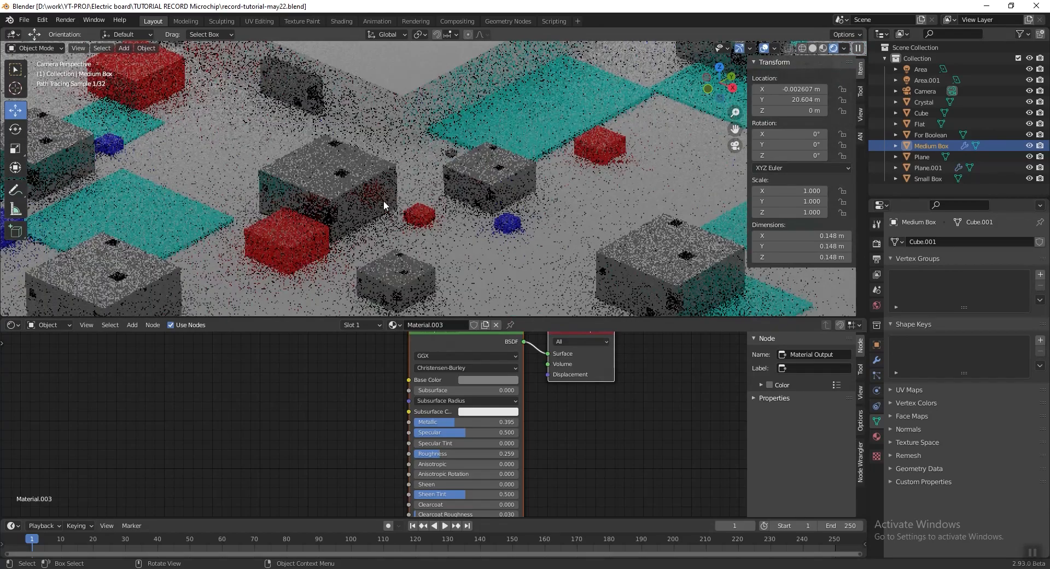
pyautogui.scroll(-2, 383, 200)
pyautogui.scroll(-3, 464, 195)
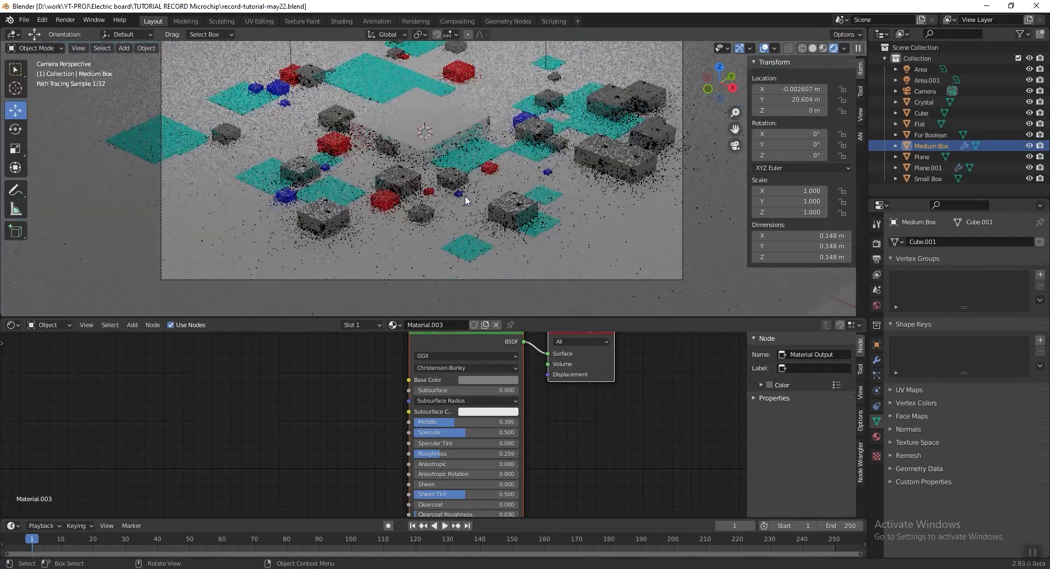
pyautogui.keyDown('shift'); pyautogui.moveTo(484, 149); pyautogui.dragTo(487, 192, button='middle'); pyautogui.keyUp('shift')
# Create a new geometry node tree on the Small Box, with the object framed in the viewport
pyautogui.press('KP_Decimal')
pyautogui.click(928, 178)
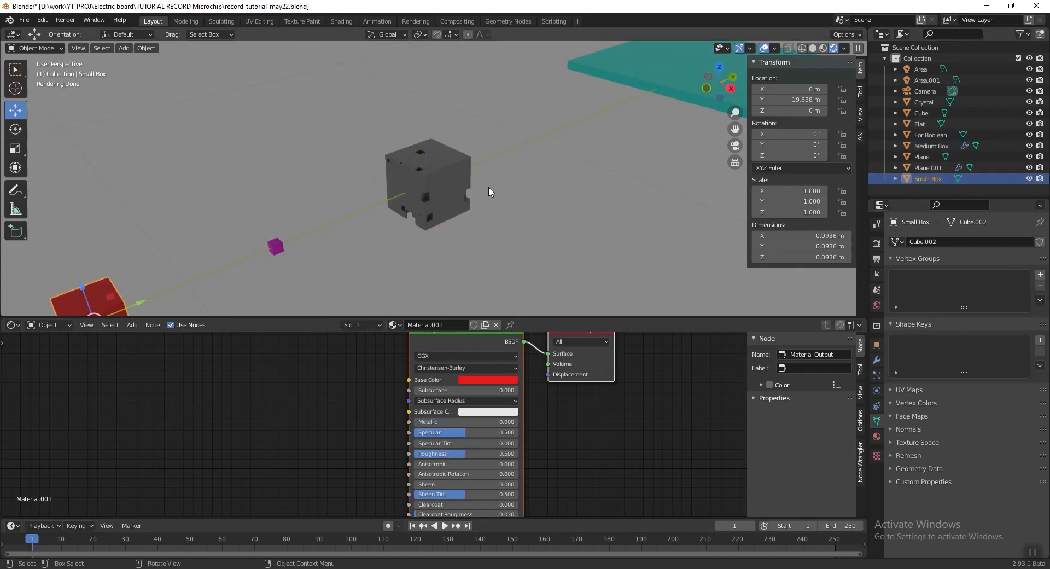
pyautogui.press('KP_Decimal')
pyautogui.scroll(-3, 392, 183)
pyautogui.hotkey('shift', 'b')
pyautogui.moveTo(379, 160); pyautogui.dragTo(486, 238)
pyautogui.scroll(-1, 469, 205)
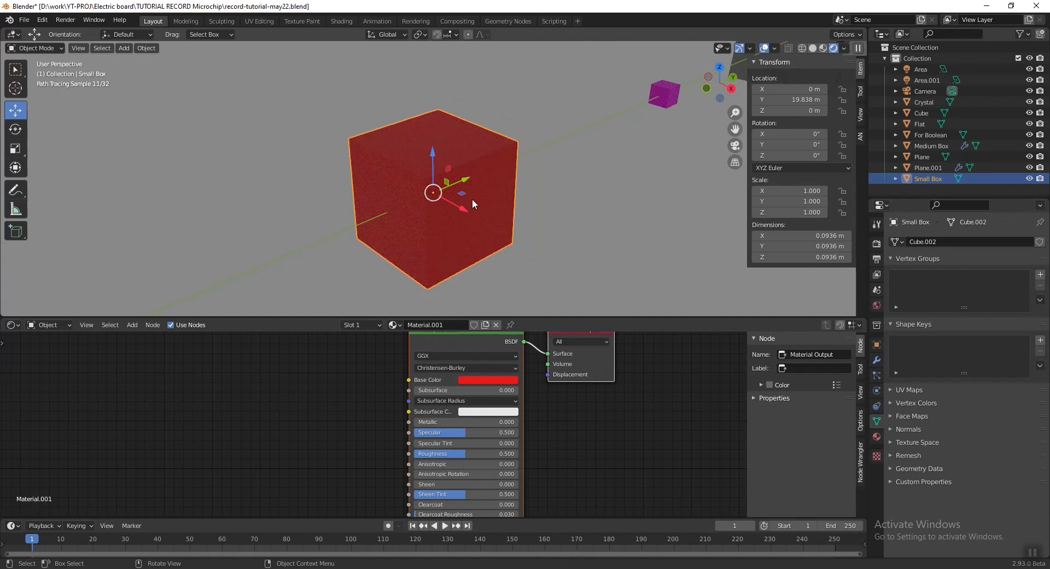
pyautogui.click(12, 325)
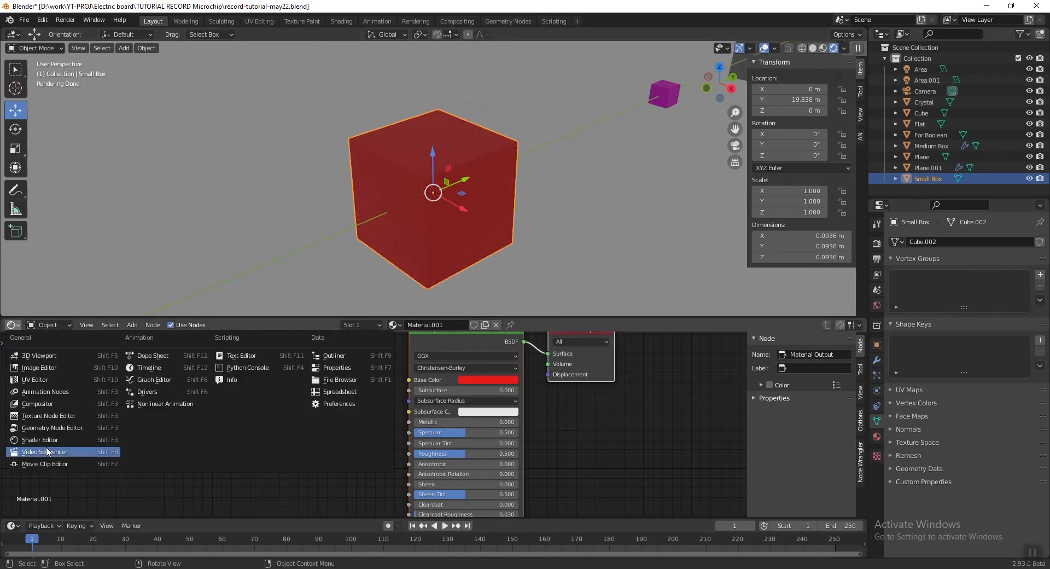
pyautogui.click(52, 428)
pyautogui.click(403, 325)
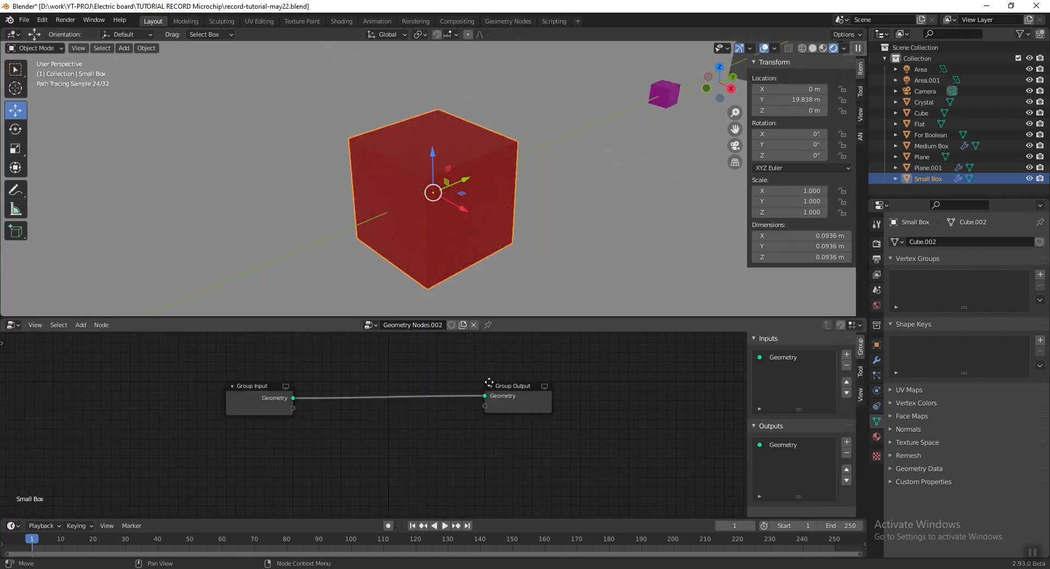
pyautogui.scroll(2, 435, 424)
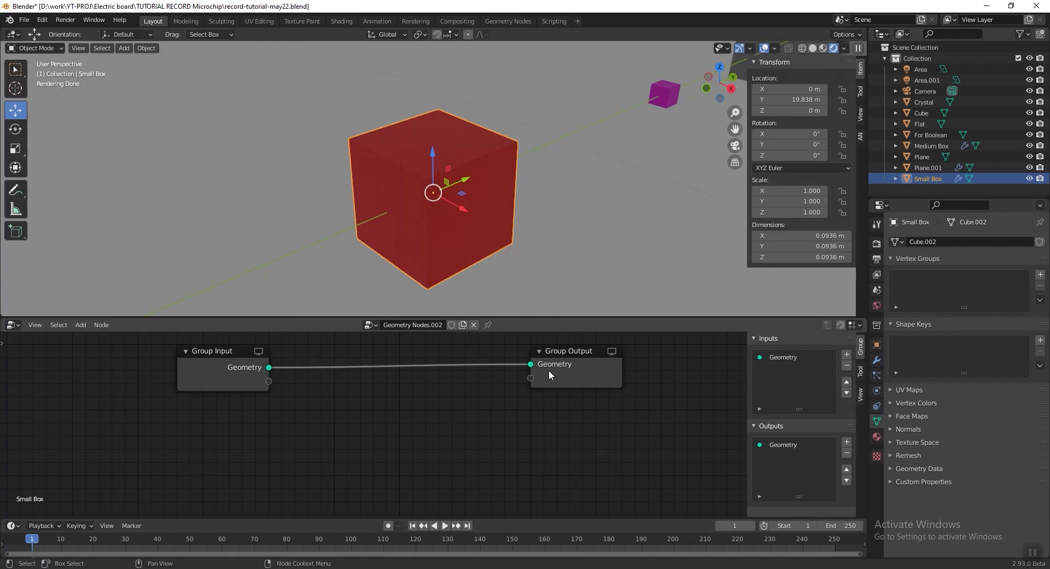
# Add a Point Distribute node and a Point Instance node that uses the For Boolean object as its instance
pyautogui.hotkey('shift', 'a')
pyautogui.moveTo(389, 492)
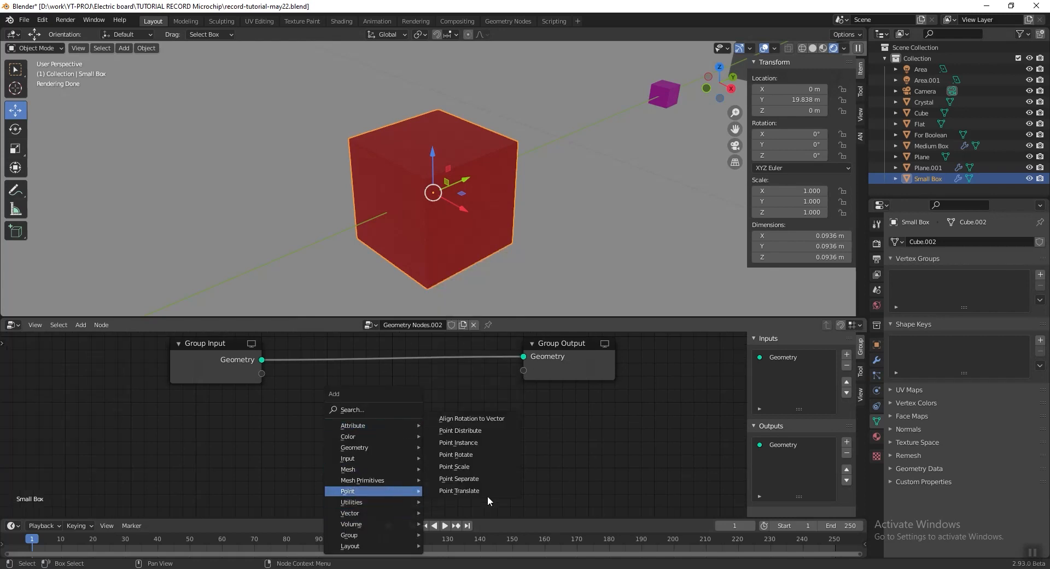
pyautogui.click(487, 432)
pyautogui.click(441, 431)
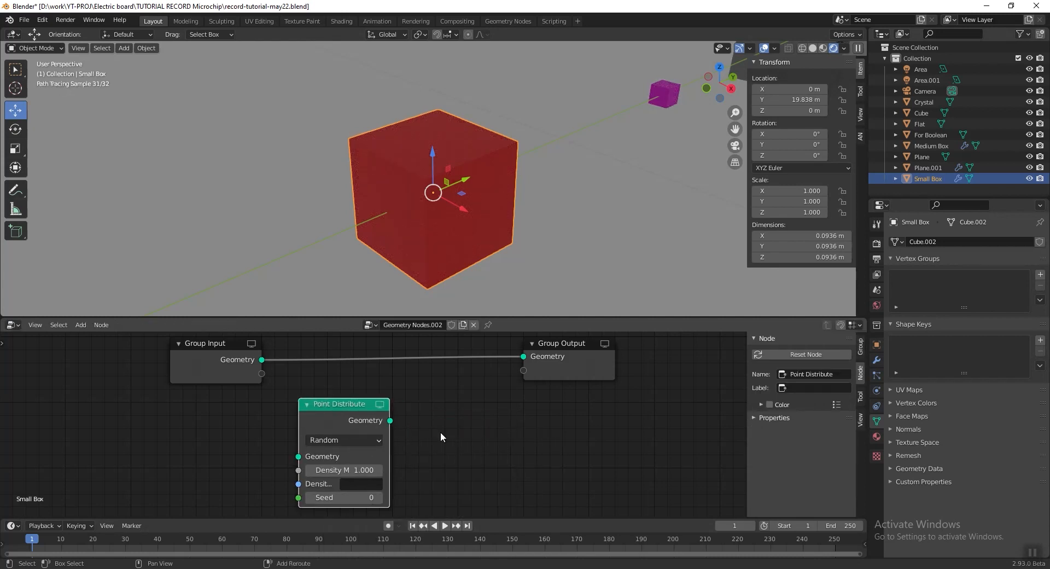
pyautogui.hotkey('shift', 'a')
pyautogui.moveTo(442, 429)
pyautogui.click(496, 455)
pyautogui.click(468, 430)
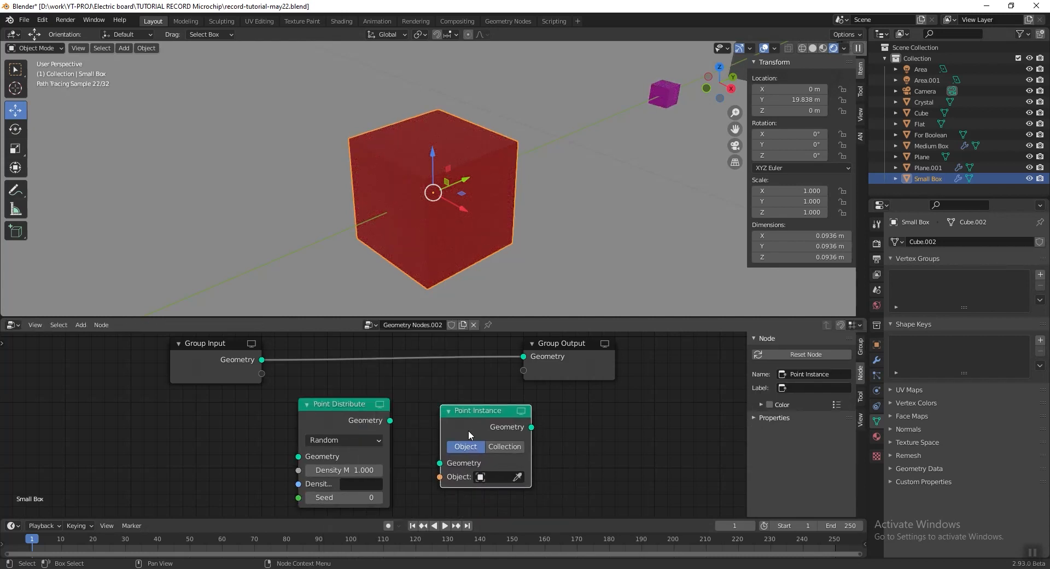
pyautogui.click(502, 480)
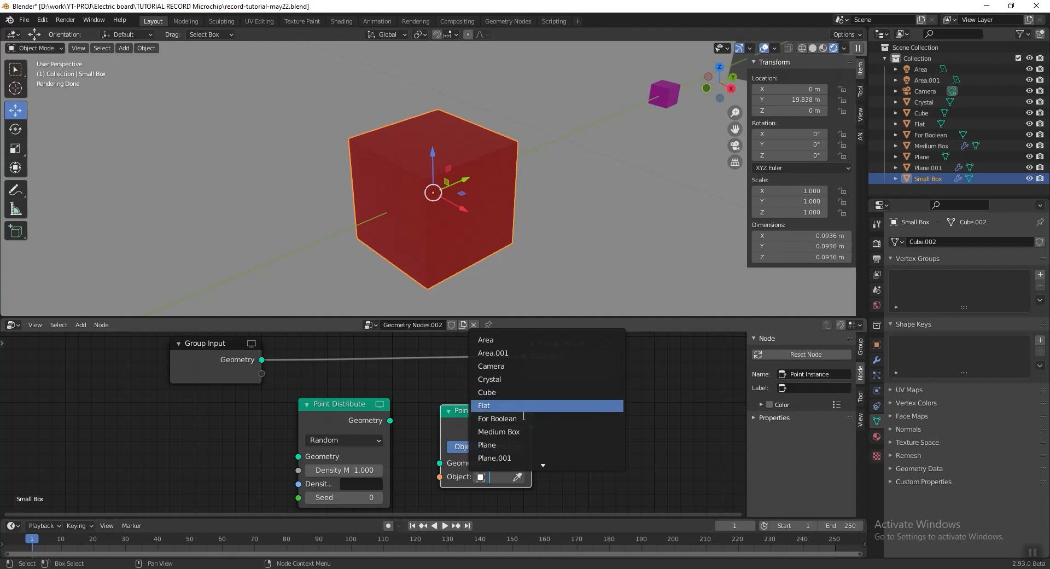
pyautogui.click(514, 418)
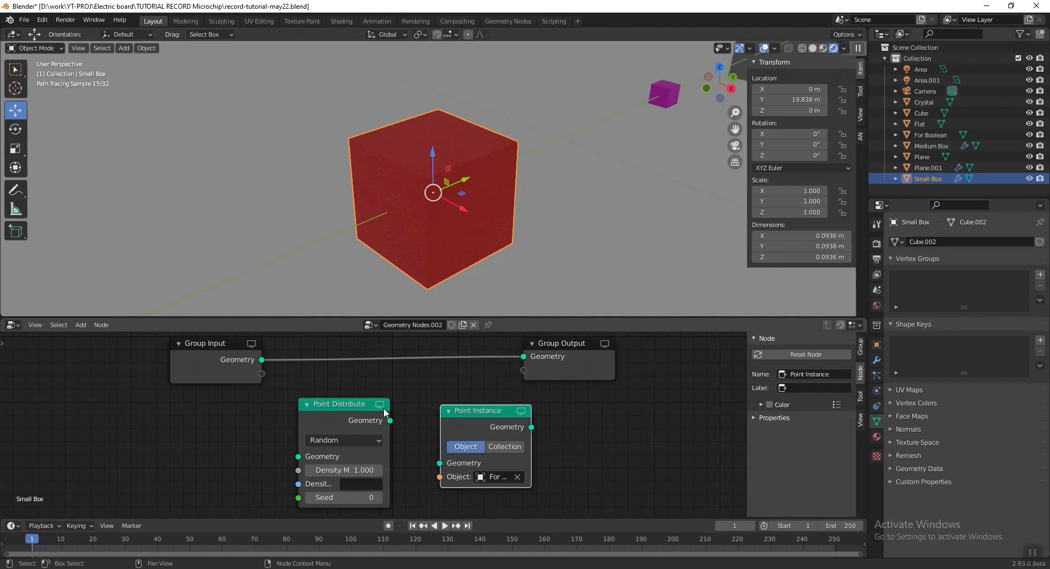
# Connect the Group Input geometry to Point Distribute and the Point Distribute output to Point Instance
pyautogui.moveTo(386, 421); pyautogui.dragTo(437, 467)
pyautogui.moveTo(265, 361); pyautogui.dragTo(300, 458)
pyautogui.scroll(-3, 394, 421)
pyautogui.moveTo(531, 408); pyautogui.dragTo(481, 408, button='middle')
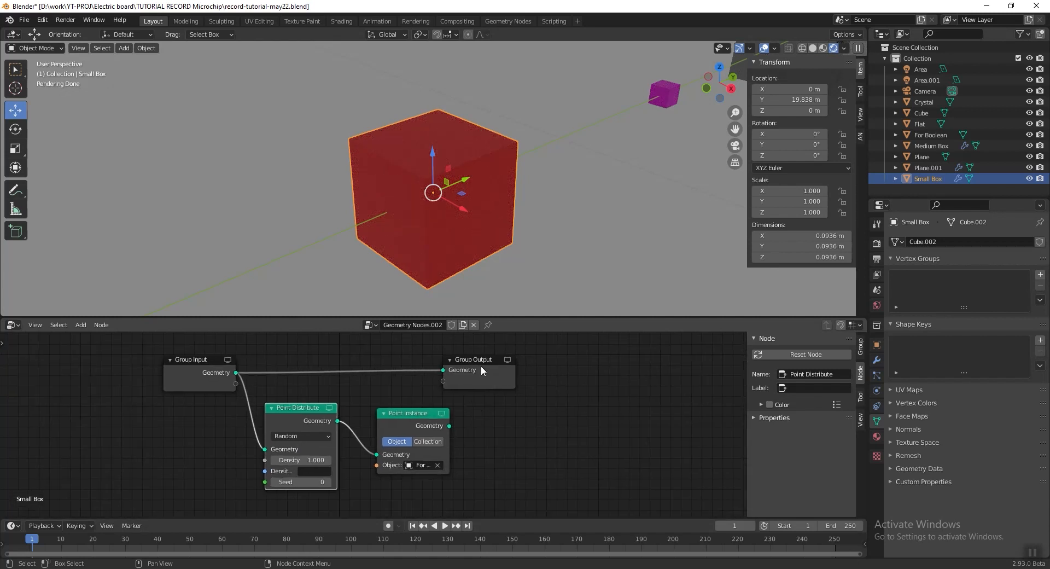
# Insert a Boolean node set to Difference on the link between Group Input and Group Output, spacing the nodes apart
pyautogui.moveTo(481, 379); pyautogui.dragTo(630, 364)
pyautogui.hotkey('shift', 'a')
pyautogui.moveTo(570, 373)
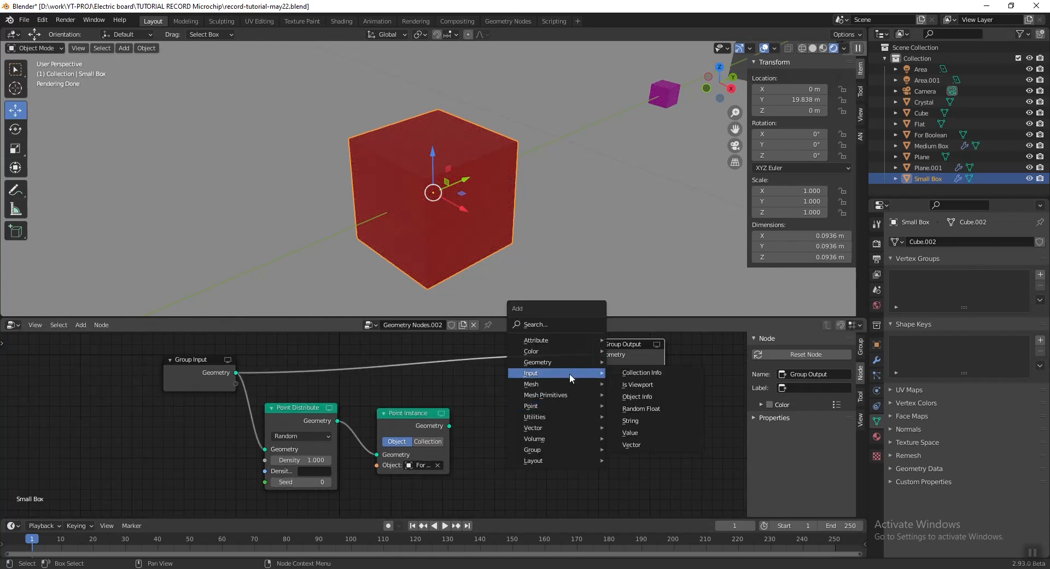
pyautogui.click(651, 383)
pyautogui.click(580, 375)
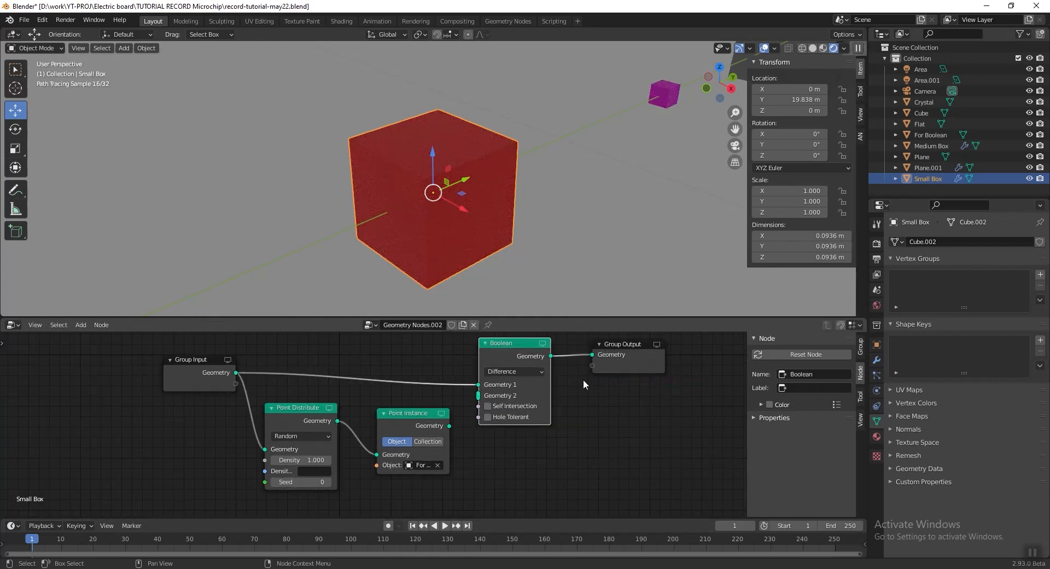
pyautogui.moveTo(580, 376); pyautogui.dragTo(542, 413, button='middle')
pyautogui.moveTo(589, 356); pyautogui.dragTo(547, 361)
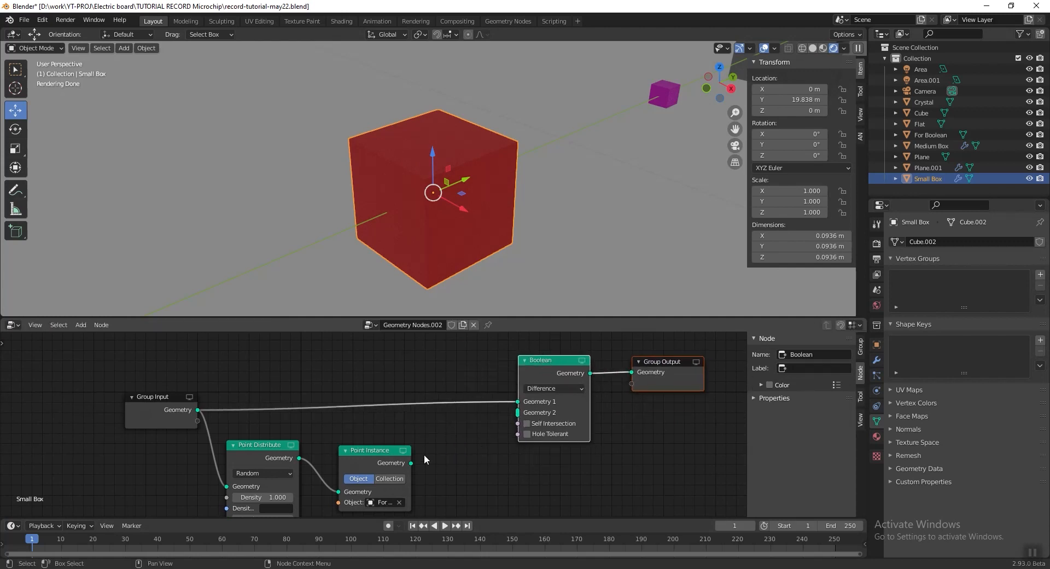
# Connect the Point Instance geometry to the Boolean node's Geometry 2 input
pyautogui.moveTo(423, 449); pyautogui.dragTo(448, 436, button='middle')
pyautogui.moveTo(441, 437); pyautogui.dragTo(548, 386)
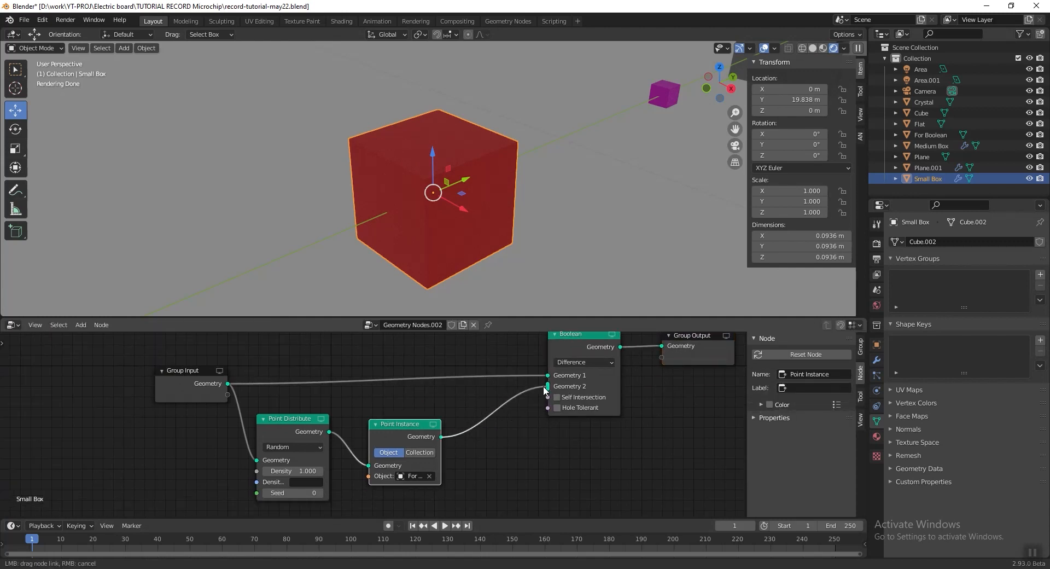
pyautogui.moveTo(546, 435); pyautogui.dragTo(600, 418, button='middle')
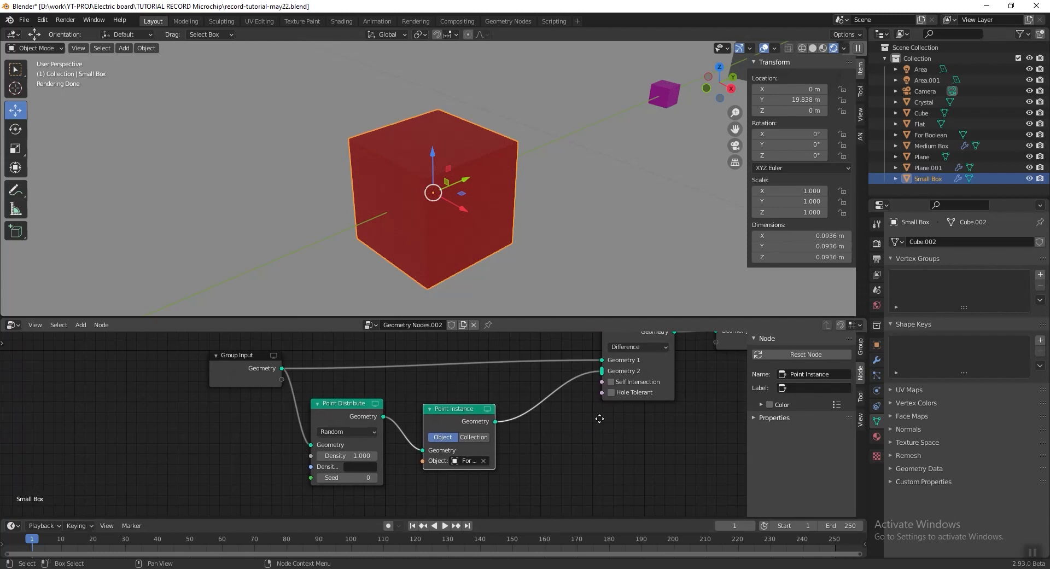
# Raise the Point Distribute density to 109.8 while viewing the Small Box in solid shading, and save the file
pyautogui.scroll(2, 573, 438)
pyautogui.moveTo(365, 460); pyautogui.dragTo(457, 460)
pyautogui.moveTo(439, 209)
pyautogui.mouseDown(button='middle')
pyautogui.moveTo(484, 215)
pyautogui.moveTo(472, 211)
pyautogui.mouseUp(button='middle')
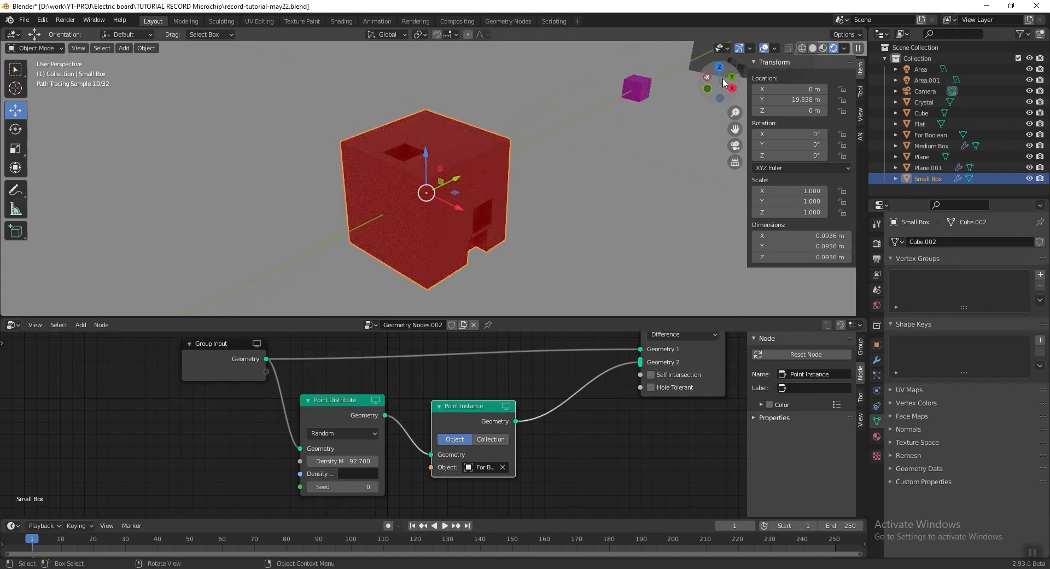
pyautogui.click(813, 49)
pyautogui.moveTo(491, 176); pyautogui.dragTo(477, 169, button='middle')
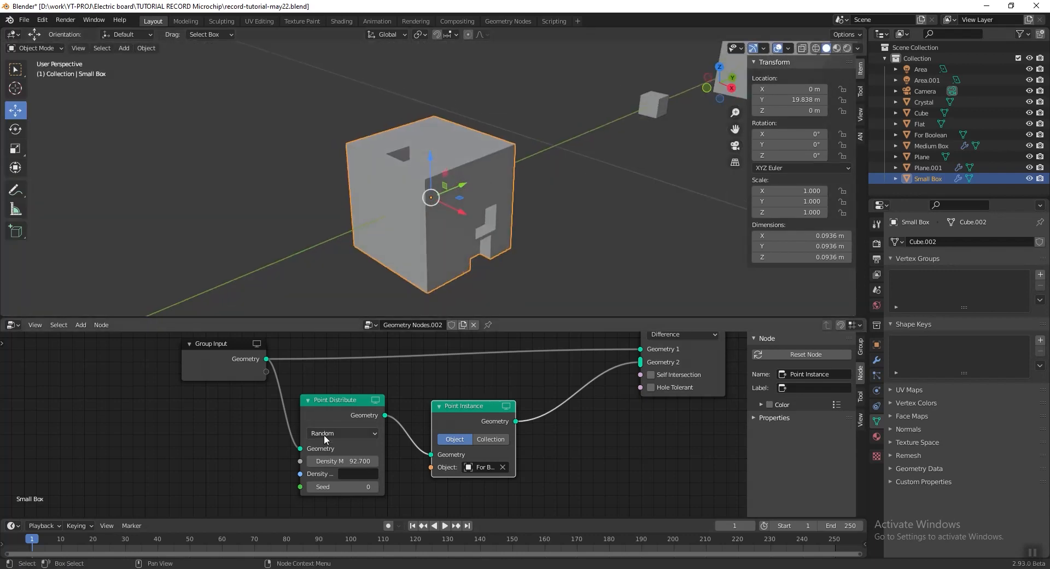
pyautogui.moveTo(344, 461); pyautogui.dragTo(350, 461)
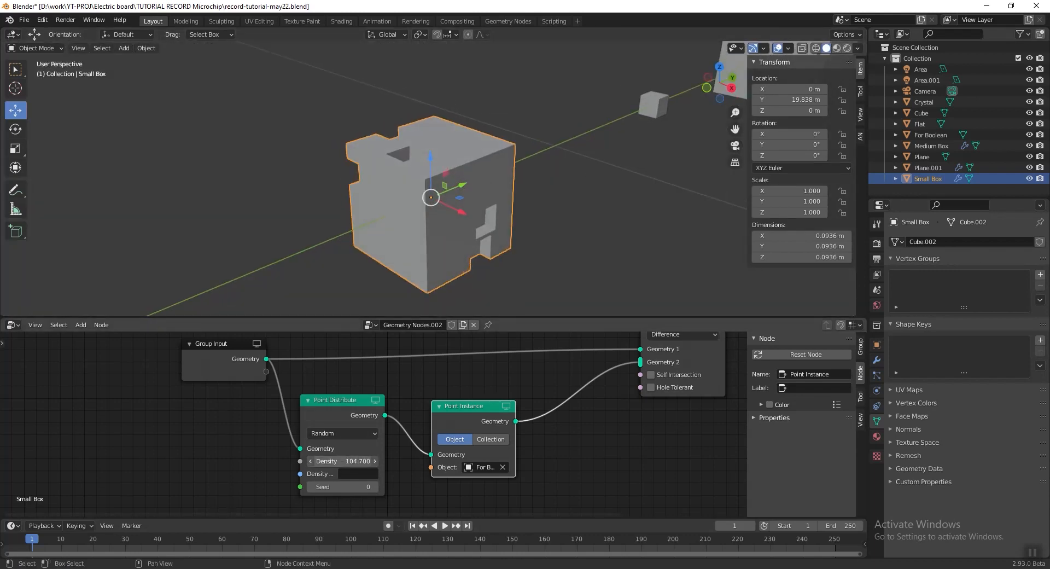
pyautogui.hotkey('ctrl', 's')
# Insert an Attribute Randomize node between Point Distribute and Point Instance, with its attribute set to scale
pyautogui.moveTo(481, 403); pyautogui.dragTo(564, 377)
pyautogui.moveTo(454, 445); pyautogui.dragTo(440, 416, button='middle')
pyautogui.hotkey('shift', 'a')
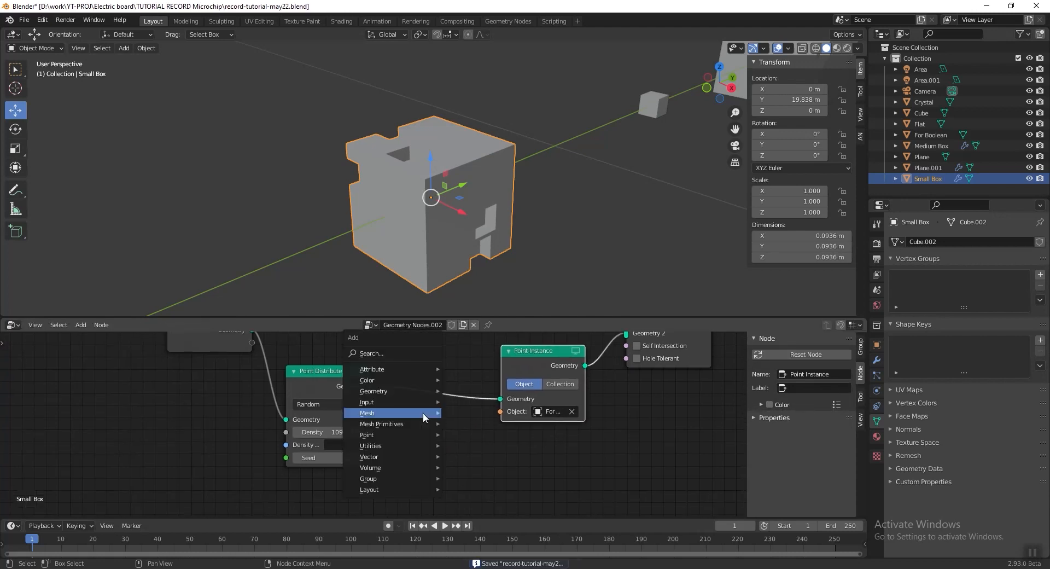
pyautogui.moveTo(417, 369)
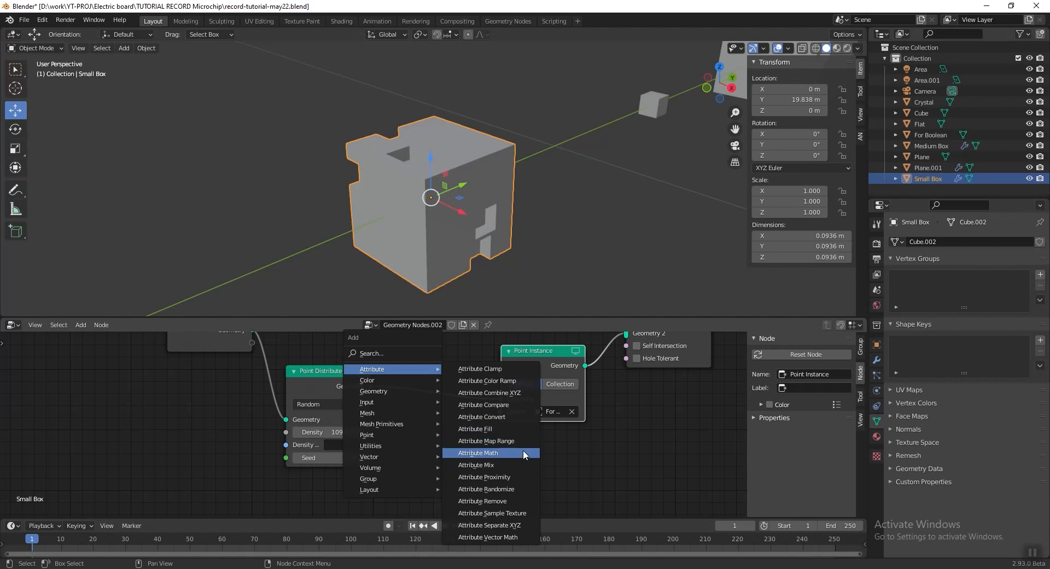
pyautogui.click(487, 488)
pyautogui.click(402, 372)
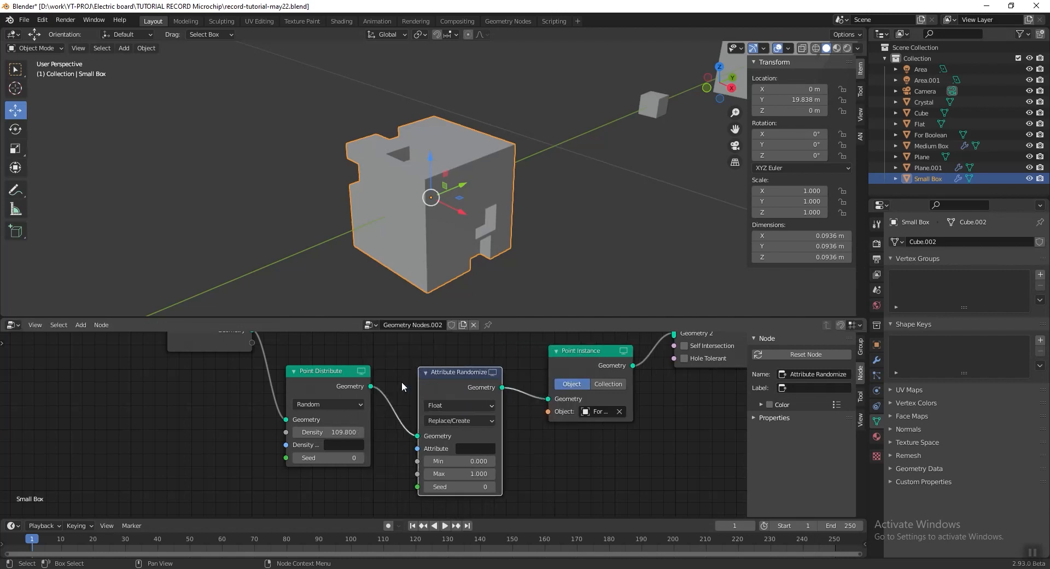
pyautogui.click(476, 436)
pyautogui.write('scale')
pyautogui.press('Return')
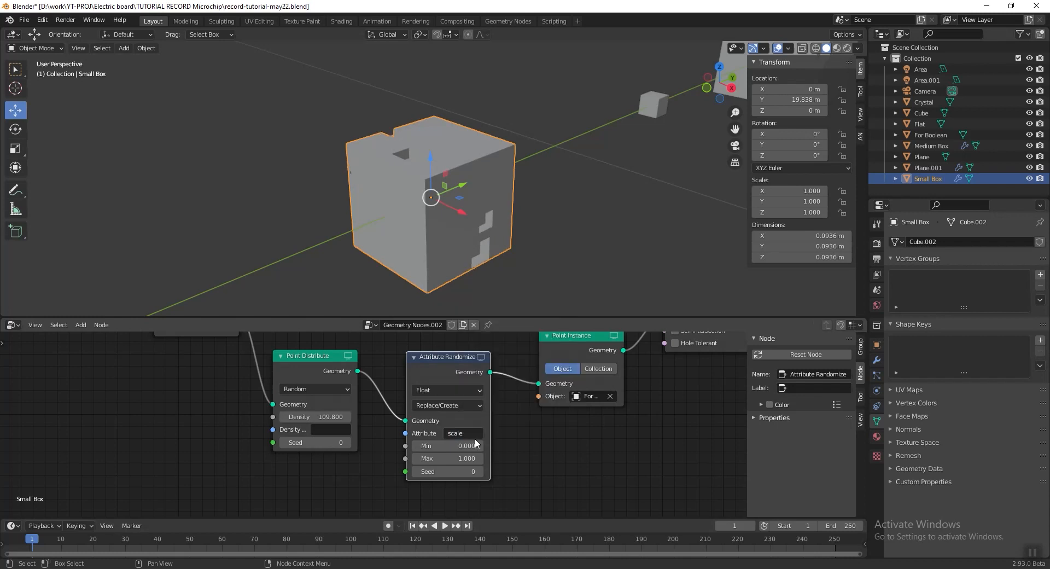
# Set the Point Distribute density to 140 and its seed to -37, and save the file
pyautogui.moveTo(328, 417); pyautogui.dragTo(335, 416)
pyautogui.click(318, 416)
pyautogui.write('140.4')
pyautogui.press('Return')
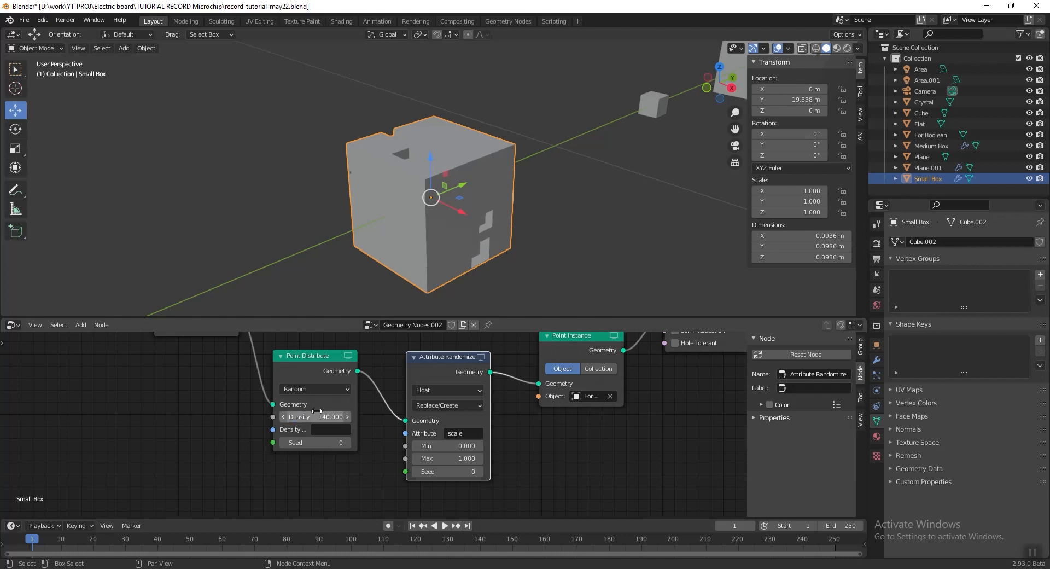
pyautogui.moveTo(301, 442); pyautogui.dragTo(257, 442)
pyautogui.click(310, 441)
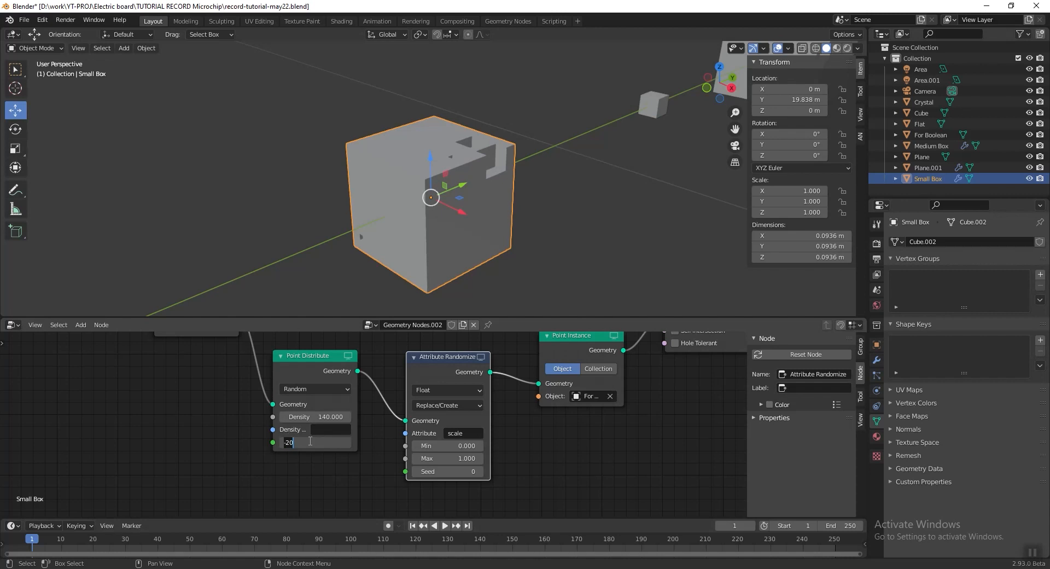
pyautogui.press('Return')
pyautogui.hotkey('ctrl', 's')
# Set the Attribute Randomize node's maximum scale to 1.5
pyautogui.click(461, 457)
pyautogui.write('1')
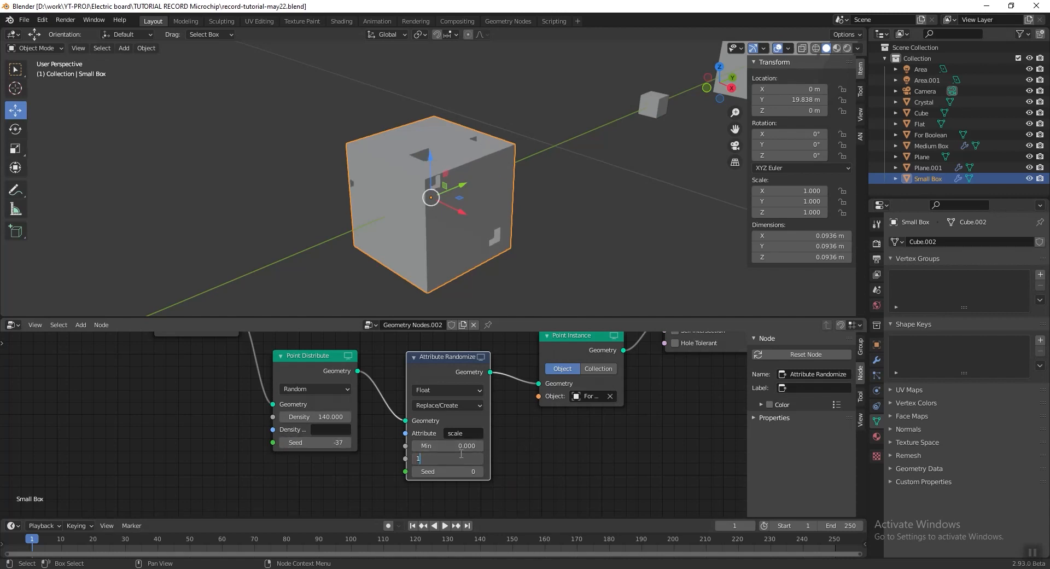
pyautogui.write('.0.5')
pyautogui.press('Return')
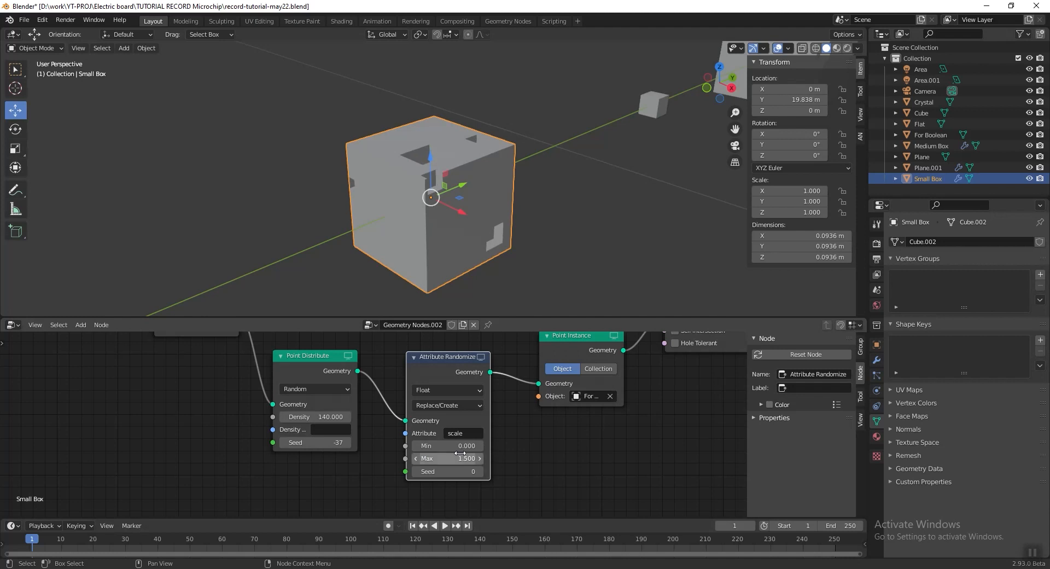
# Raise the Attribute Randomize node's seed to 9 and save the file
pyautogui.click(480, 472)
pyautogui.click(479, 472)
pyautogui.click(479, 472)
pyautogui.click(480, 472)
pyautogui.click(479, 472)
pyautogui.click(480, 472)
pyautogui.click(480, 471)
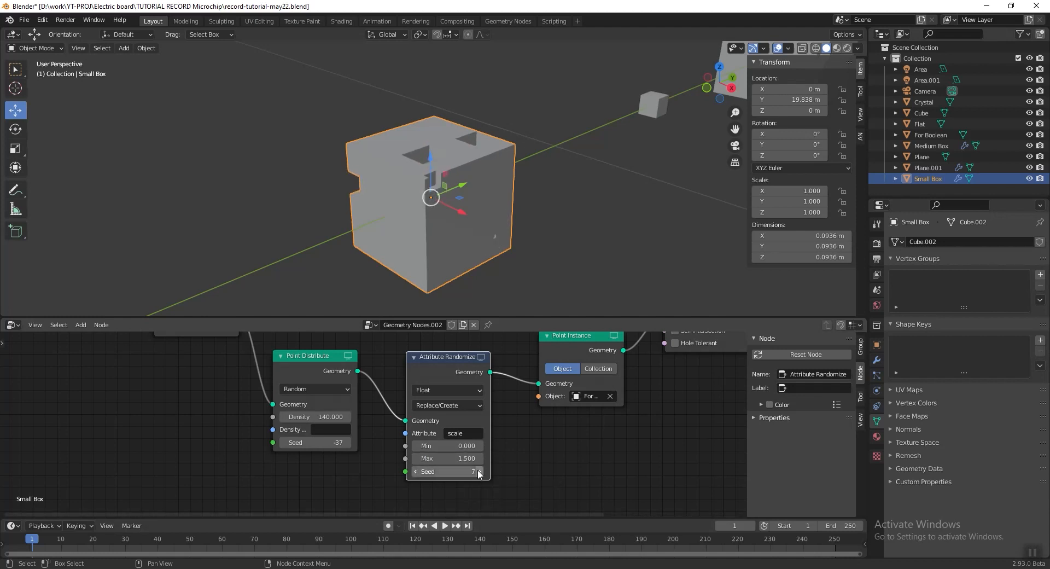
pyautogui.click(479, 472)
pyautogui.click(479, 471)
pyautogui.hotkey('ctrl', 's')
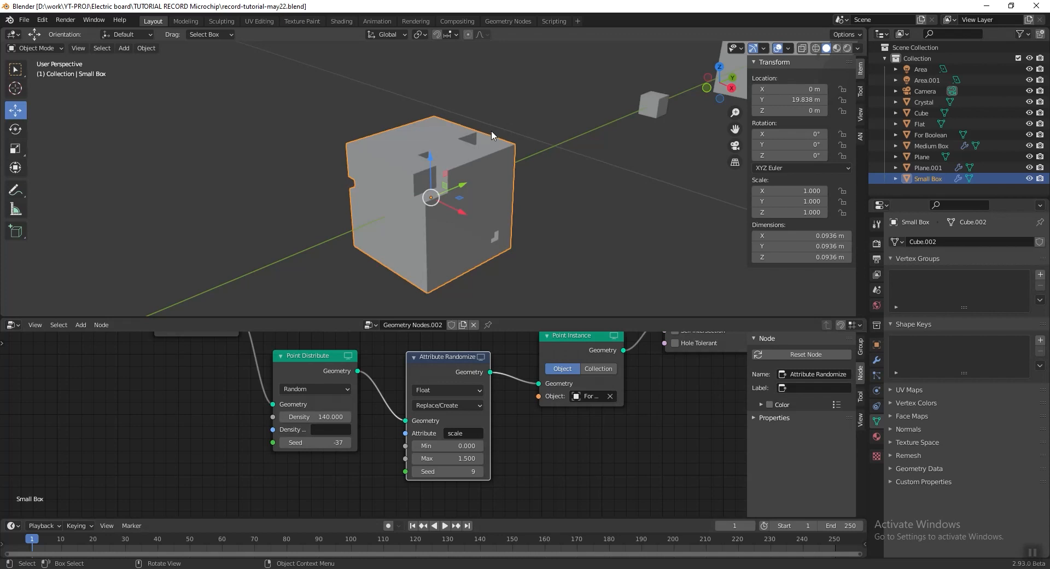
pyautogui.moveTo(399, 196); pyautogui.dragTo(411, 212, button='middle')
pyautogui.moveTo(393, 157); pyautogui.dragTo(431, 211)
pyautogui.rightClick(431, 211)
pyautogui.moveTo(475, 159); pyautogui.dragTo(383, 183, button='middle')
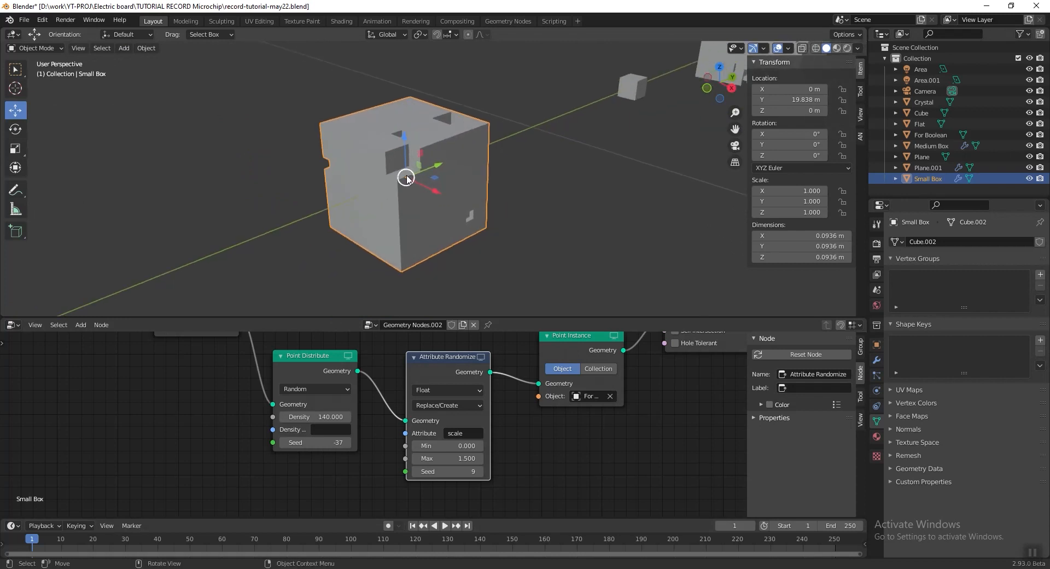
# Duplicate the Point Distribute, Attribute Randomize and Point Instance nodes, placing the copies below the originals
pyautogui.scroll(-2, 539, 409)
pyautogui.moveTo(530, 465); pyautogui.dragTo(327, 369)
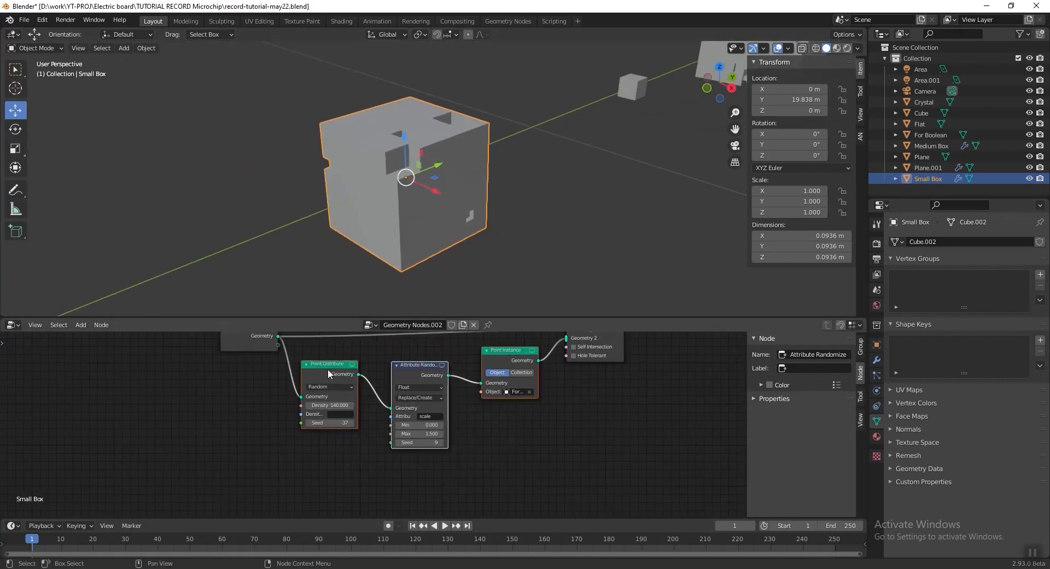
pyautogui.hotkey('shift', 'd')
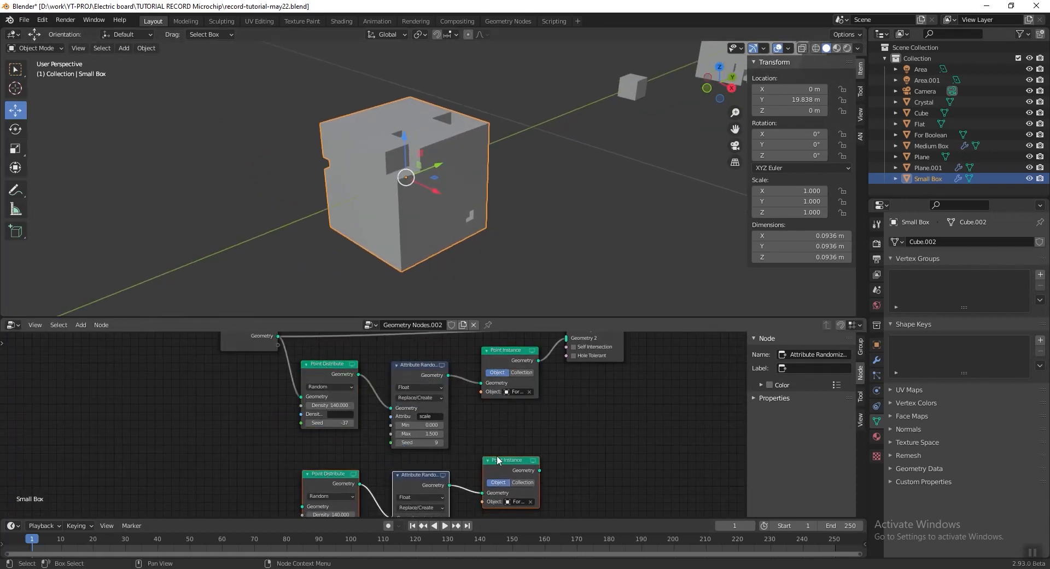
pyautogui.press('Escape')
pyautogui.scroll(2, 529, 399)
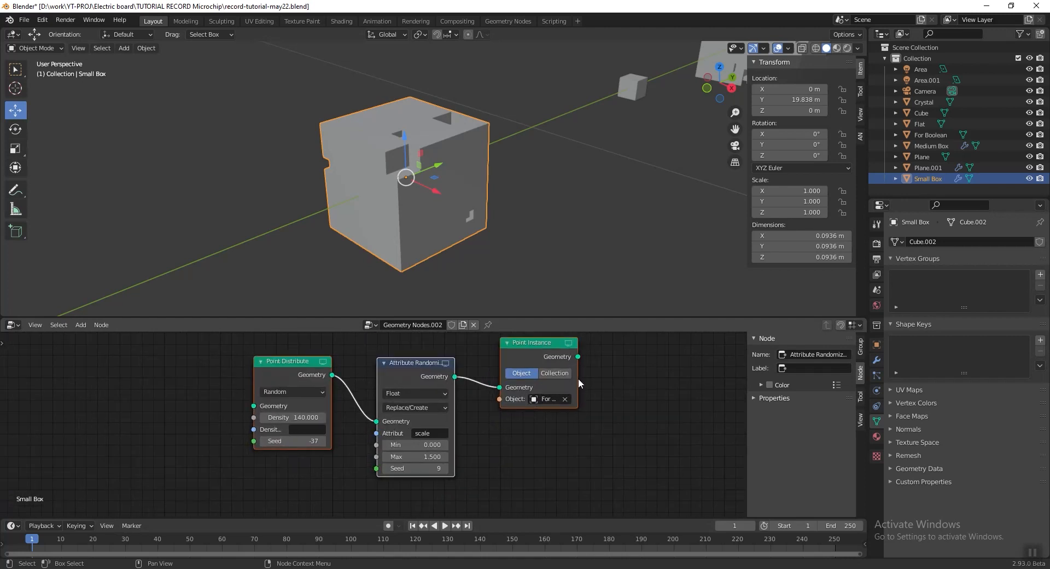
# Move the Group Output node aside and insert a Join Geometry node between the Boolean and Group Output nodes
pyautogui.scroll(-4, 579, 378)
pyautogui.moveTo(529, 386); pyautogui.dragTo(475, 458, button='middle')
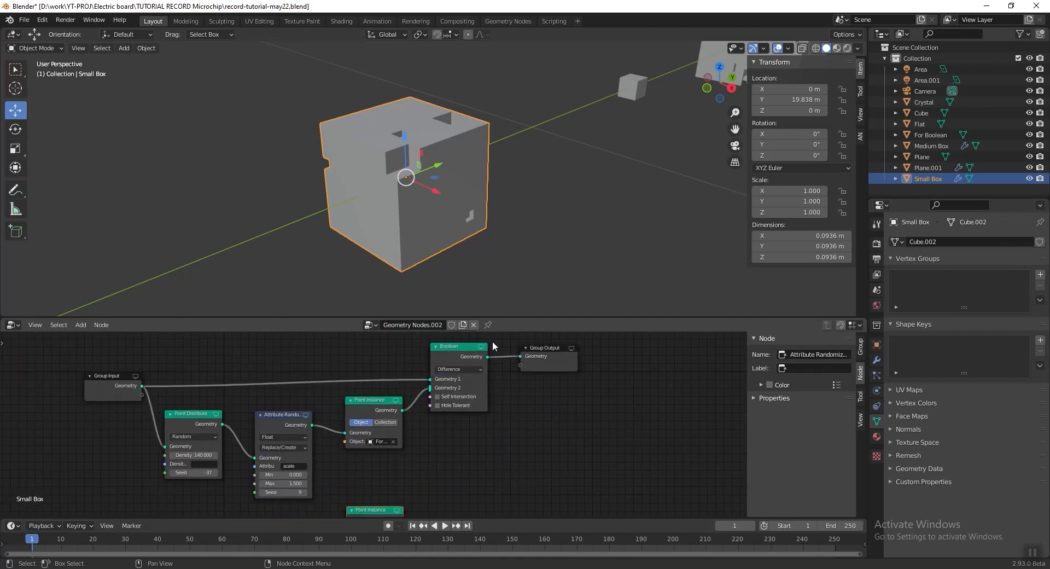
pyautogui.moveTo(551, 348); pyautogui.dragTo(672, 350)
pyautogui.hotkey('shift', 'a')
pyautogui.moveTo(557, 378)
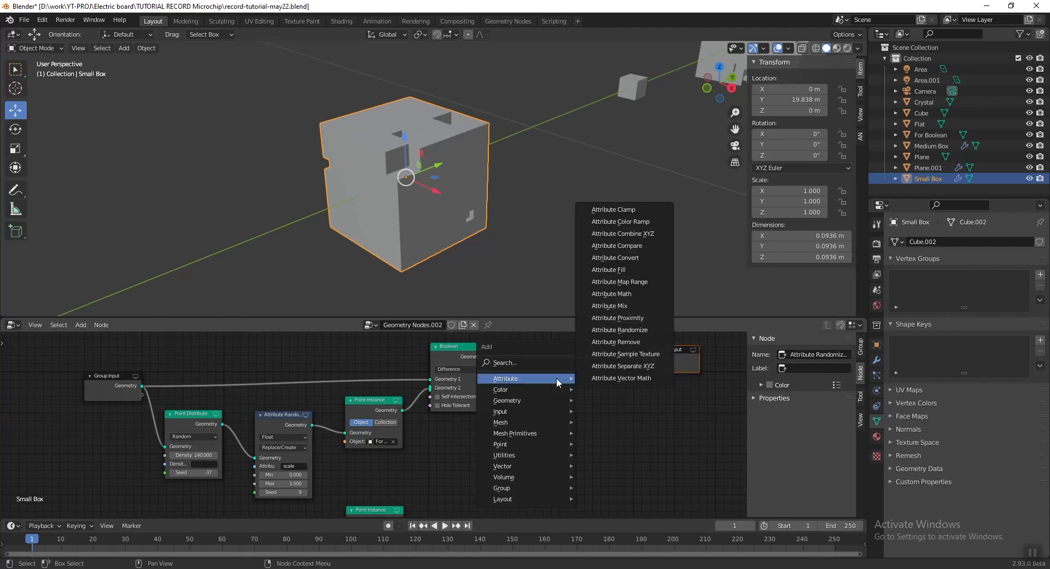
pyautogui.moveTo(540, 402)
pyautogui.click(613, 413)
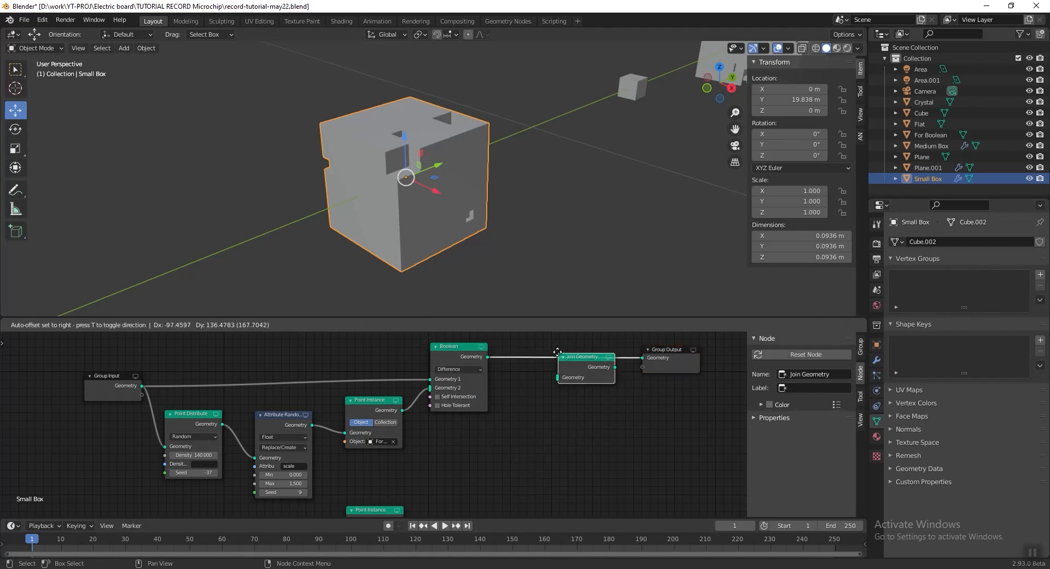
pyautogui.click(558, 351)
# Connect the duplicated Point Instance to Join Geometry and the Group Input geometry to the duplicated Point Distribute node
pyautogui.moveTo(528, 429); pyautogui.dragTo(532, 400, button='middle')
pyautogui.scroll(-1, 516, 425)
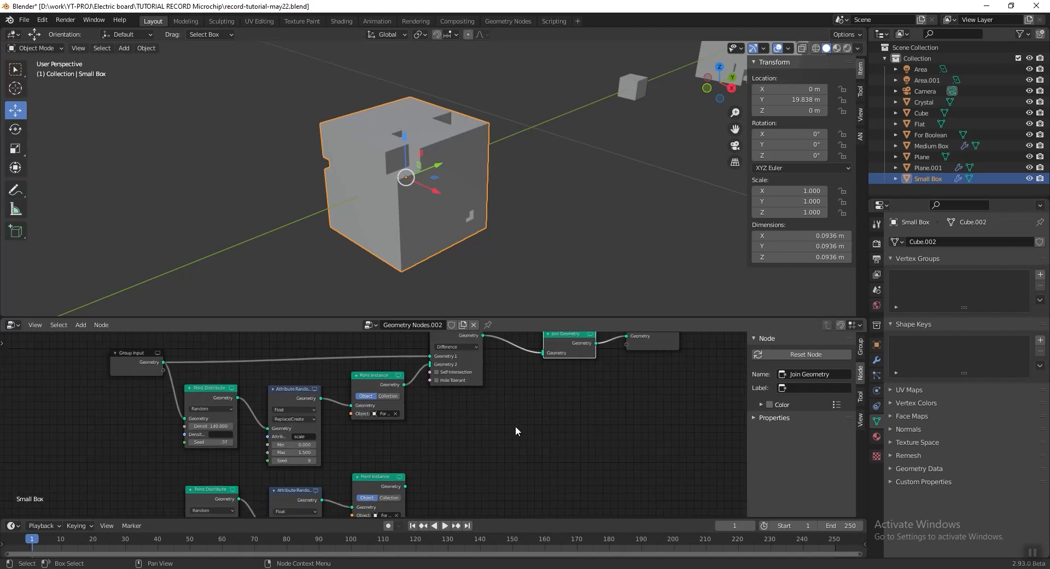
pyautogui.moveTo(406, 486); pyautogui.dragTo(543, 353)
pyautogui.moveTo(402, 436); pyautogui.dragTo(492, 398, button='middle')
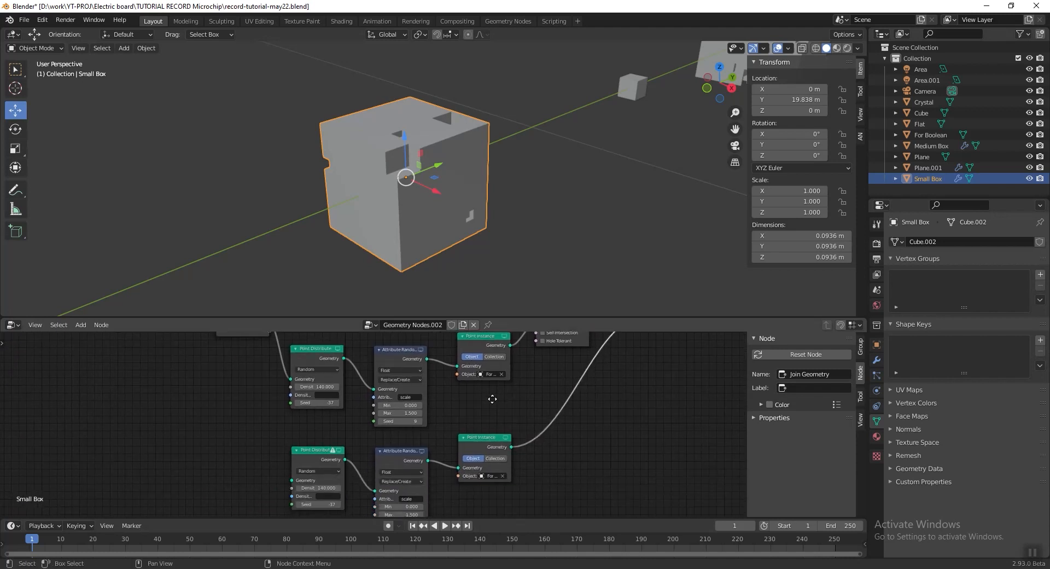
pyautogui.moveTo(280, 415); pyautogui.dragTo(313, 430, button='middle')
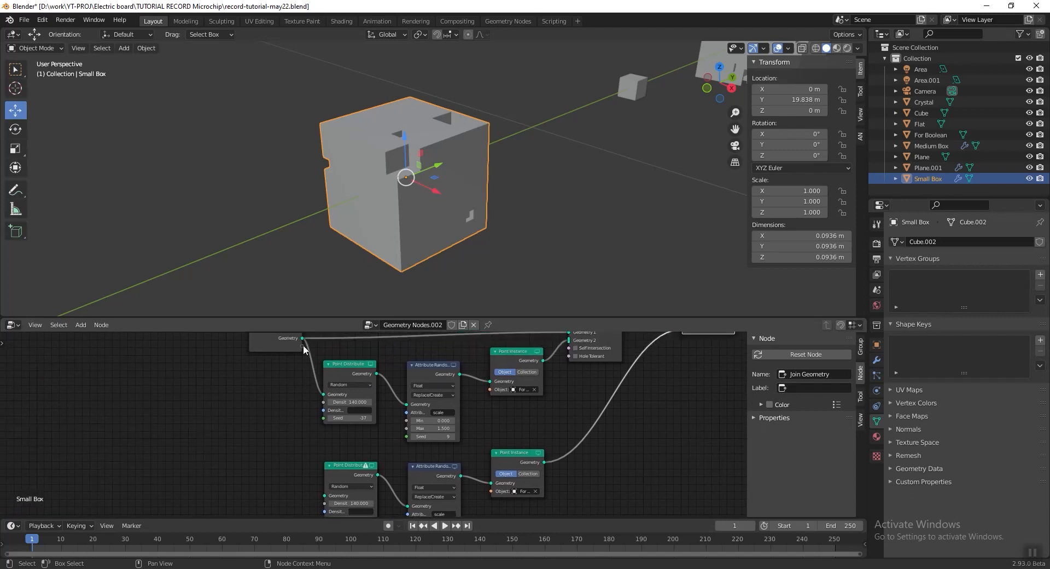
pyautogui.moveTo(302, 339); pyautogui.dragTo(324, 495)
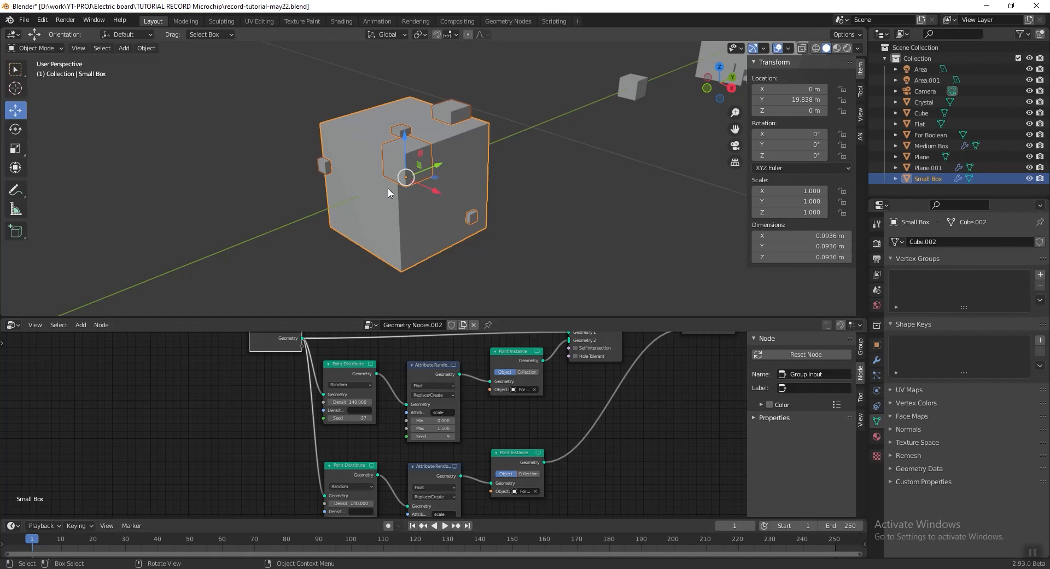
# Set the duplicated Attribute Randomize node's maximum scale to 0.8 and save the file
pyautogui.moveTo(569, 478); pyautogui.dragTo(564, 402, button='middle')
pyautogui.scroll(2, 499, 447)
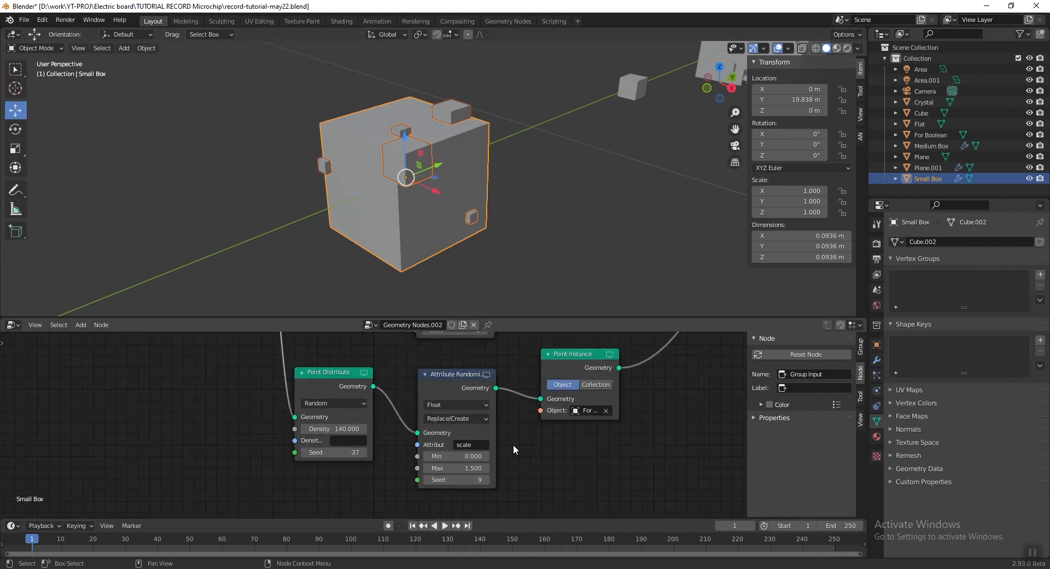
pyautogui.click(428, 468)
pyautogui.click(428, 469)
pyautogui.click(428, 468)
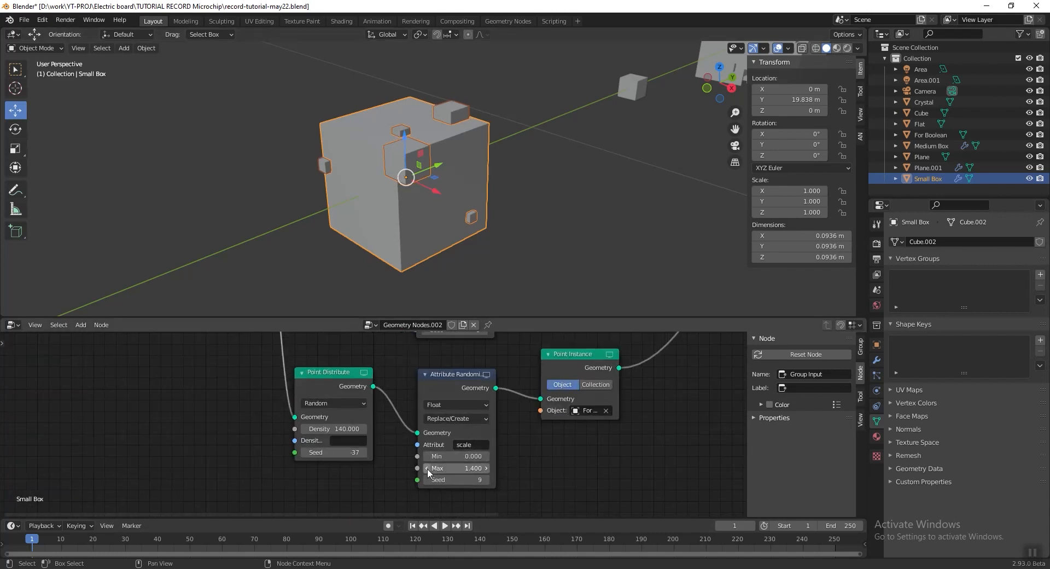
pyautogui.click(428, 468)
pyautogui.click(427, 468)
pyautogui.click(428, 469)
pyautogui.click(428, 469)
pyautogui.click(428, 469)
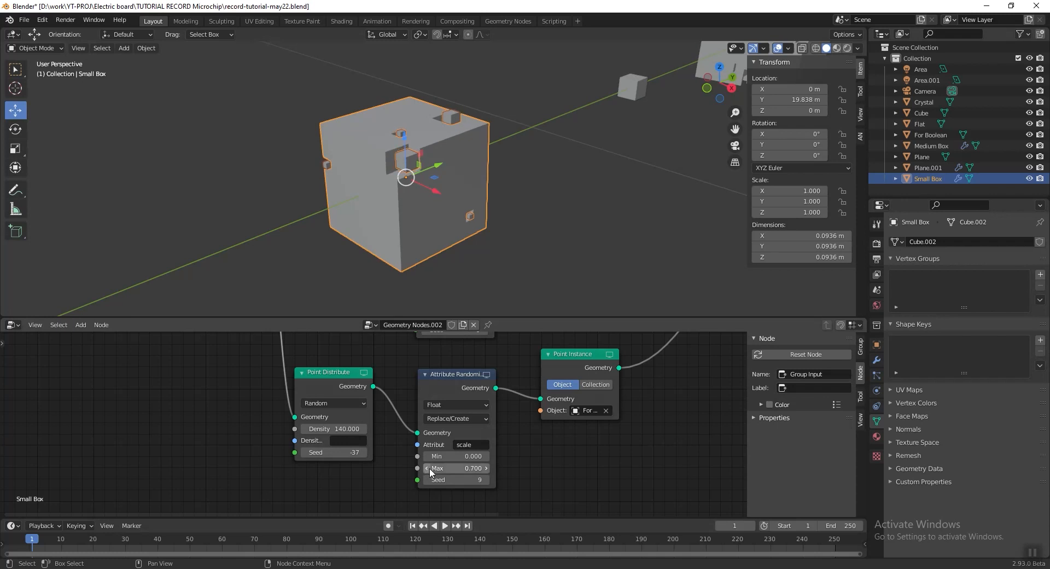
pyautogui.click(485, 466)
pyautogui.click(594, 197)
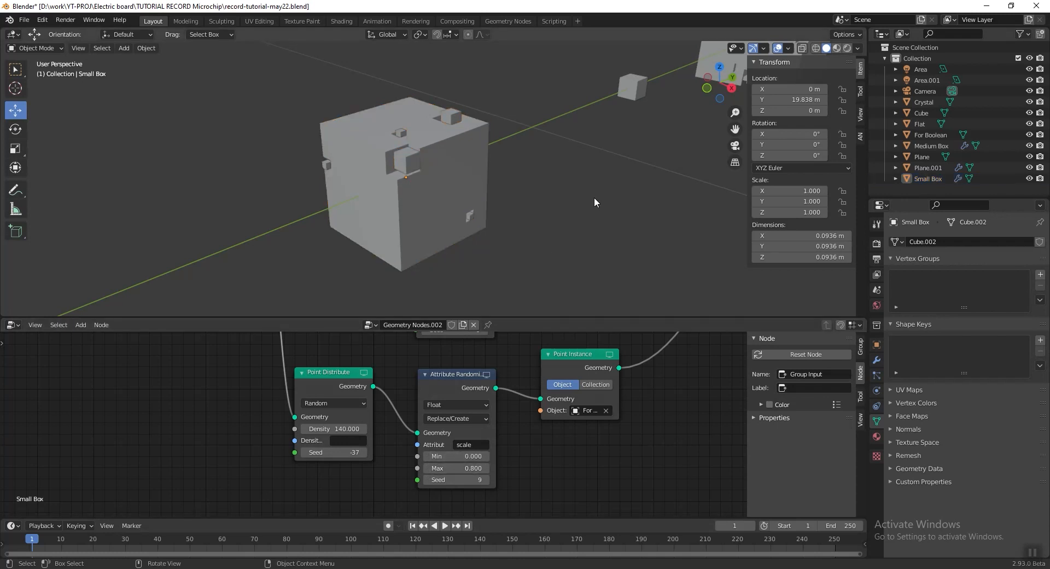
pyautogui.moveTo(411, 155); pyautogui.dragTo(429, 181, button='middle')
pyautogui.hotkey('ctrl', 's')
# Show the viewport in rendered shading, open the small box's material in the Shader Editor, and save the file
pyautogui.scroll(-5, 517, 386)
pyautogui.moveTo(520, 377); pyautogui.dragTo(509, 424, button='middle')
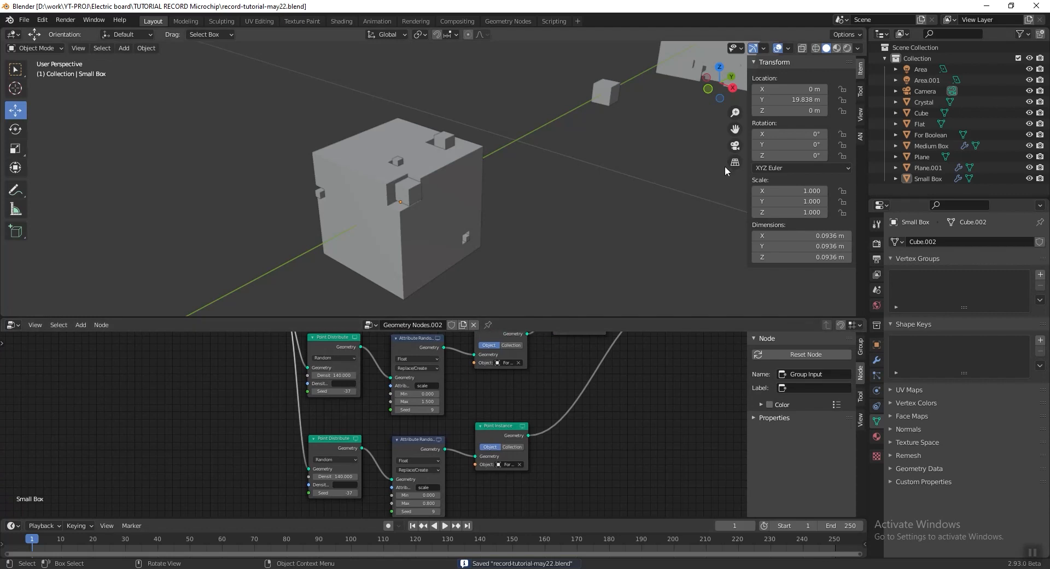
pyautogui.click(847, 48)
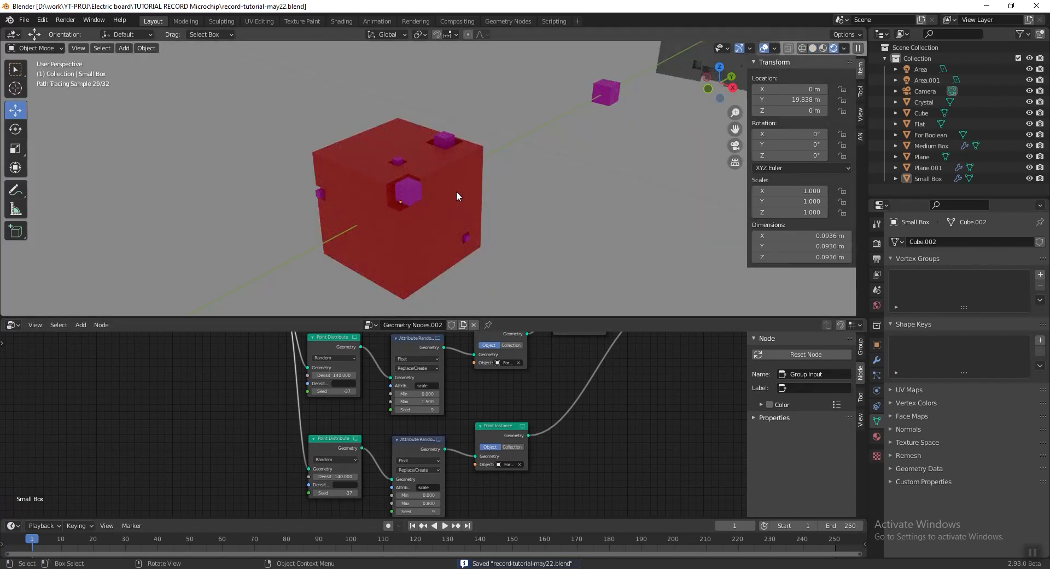
pyautogui.click(457, 196)
pyautogui.moveTo(461, 189); pyautogui.dragTo(452, 218, button='middle')
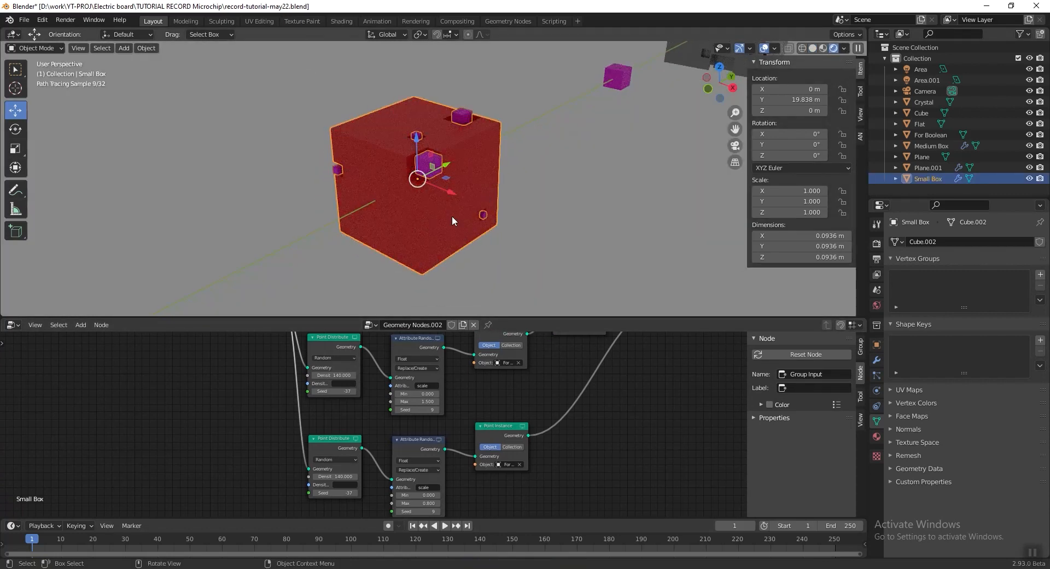
pyautogui.click(14, 325)
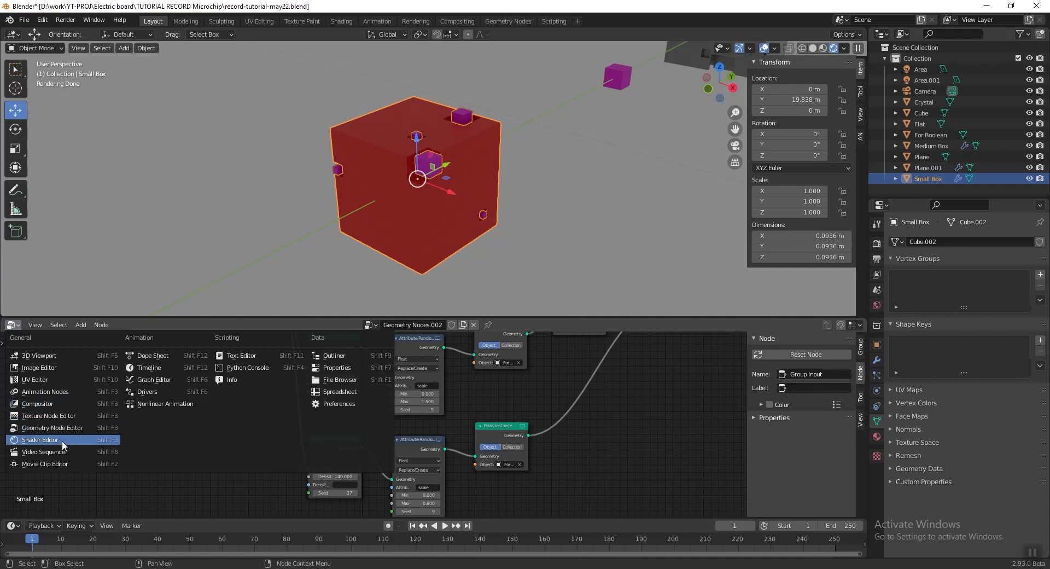
pyautogui.click(40, 440)
pyautogui.scroll(3, 468, 435)
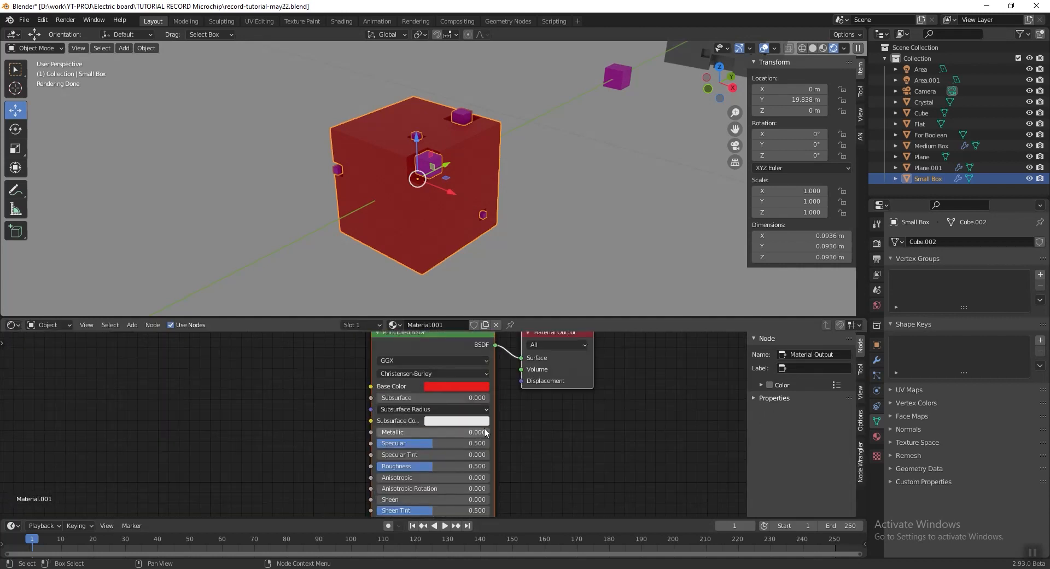
pyautogui.hotkey('ctrl', 's')
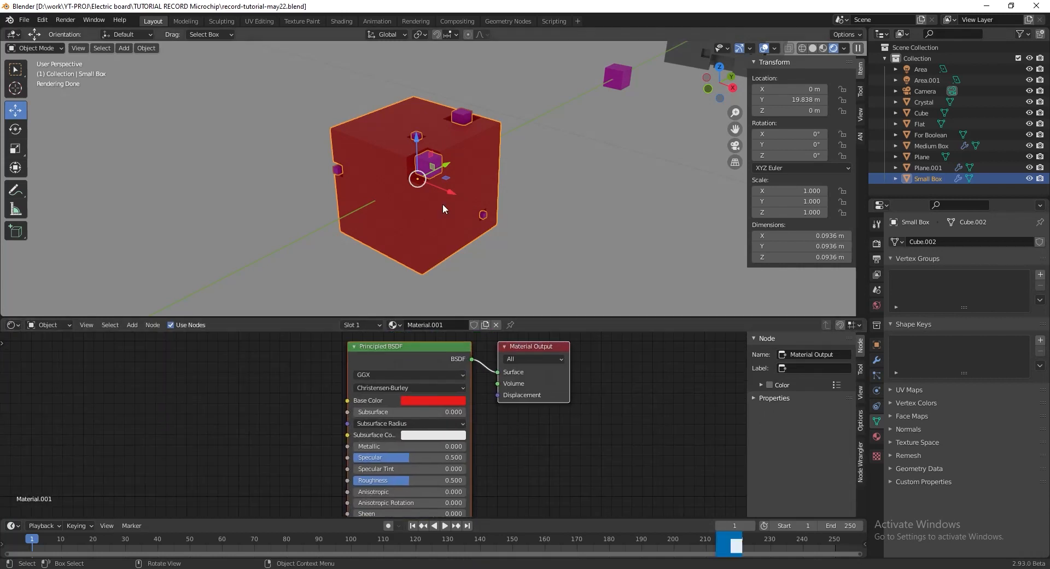
# Set the small box material's base color to hex 1B1B1B and save the file
pyautogui.click(439, 401)
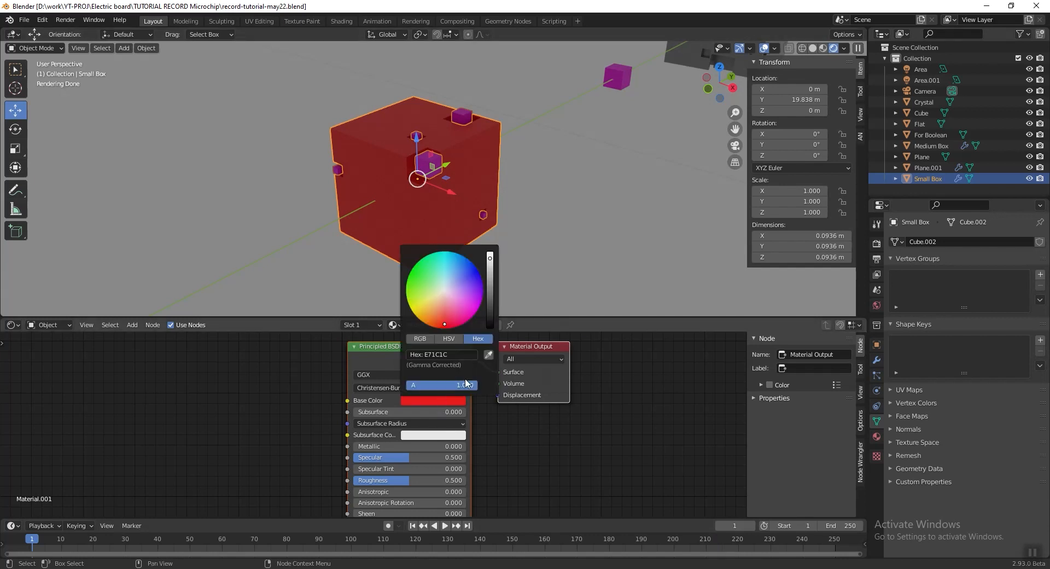
pyautogui.moveTo(495, 280); pyautogui.dragTo(490, 323)
pyautogui.click(450, 356)
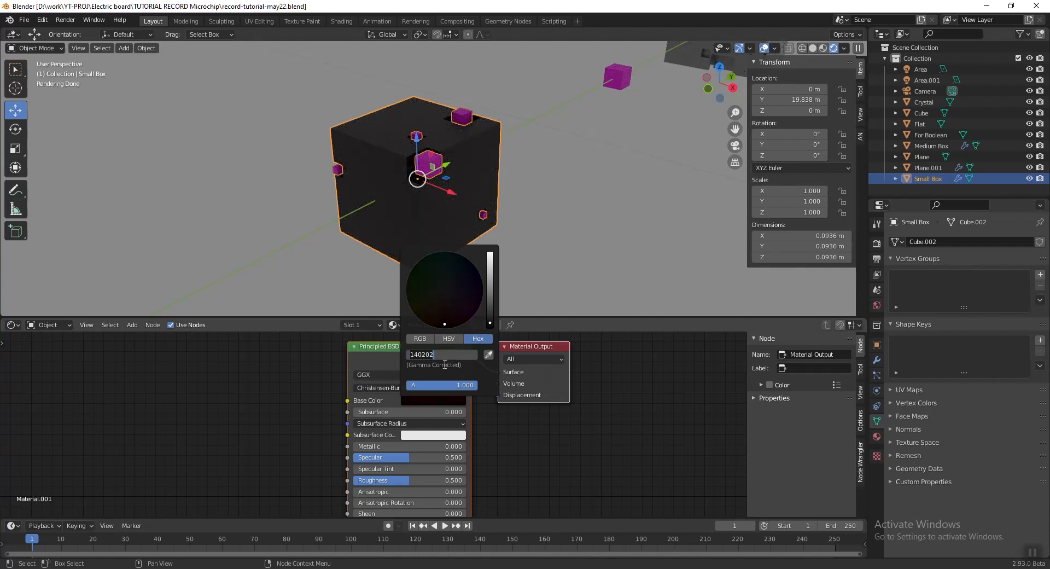
pyautogui.write('1B1B1B')
pyautogui.press('Return')
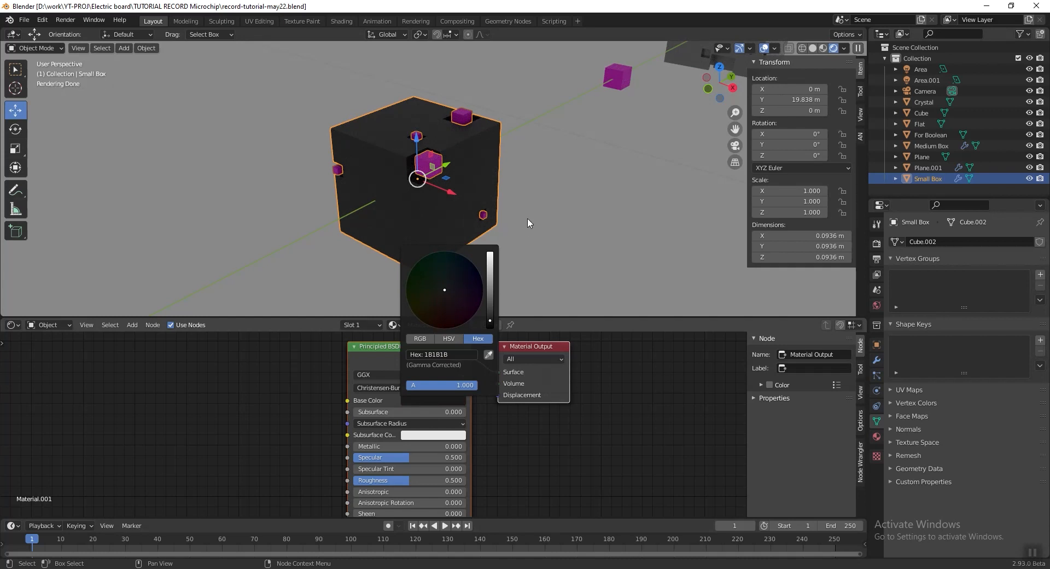
pyautogui.hotkey('ctrl', 's')
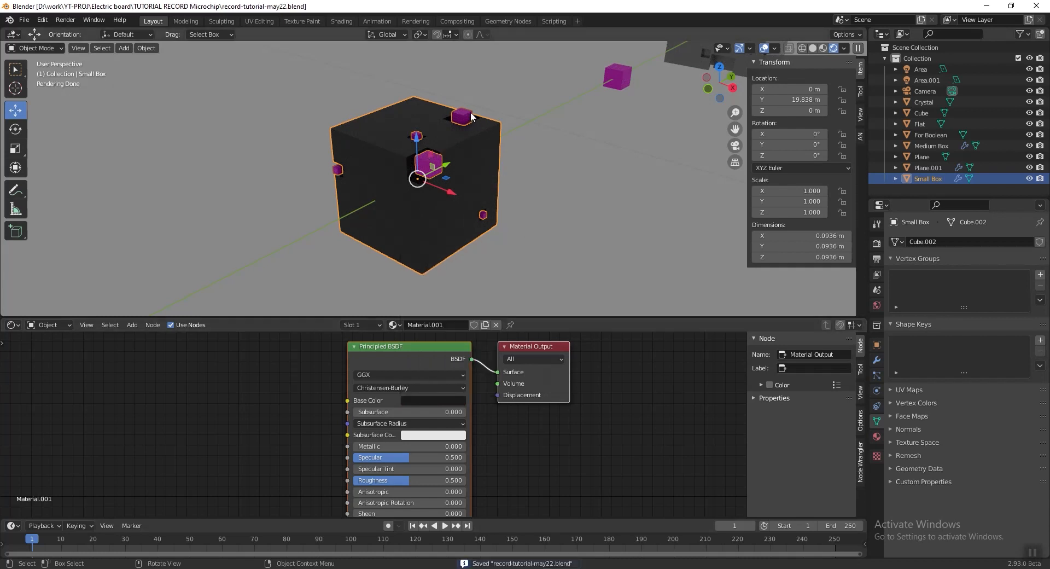
# Replace the For Boolean cube's Principled BSDF with an Emission shader connected to the material's Surface output, and save the file
pyautogui.scroll(-1, 470, 110)
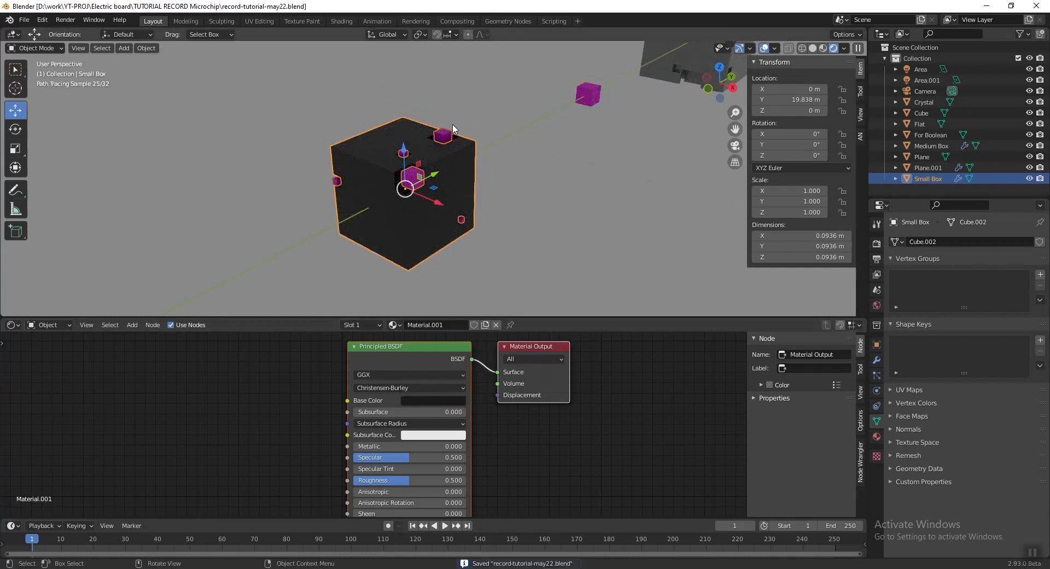
pyautogui.click(595, 103)
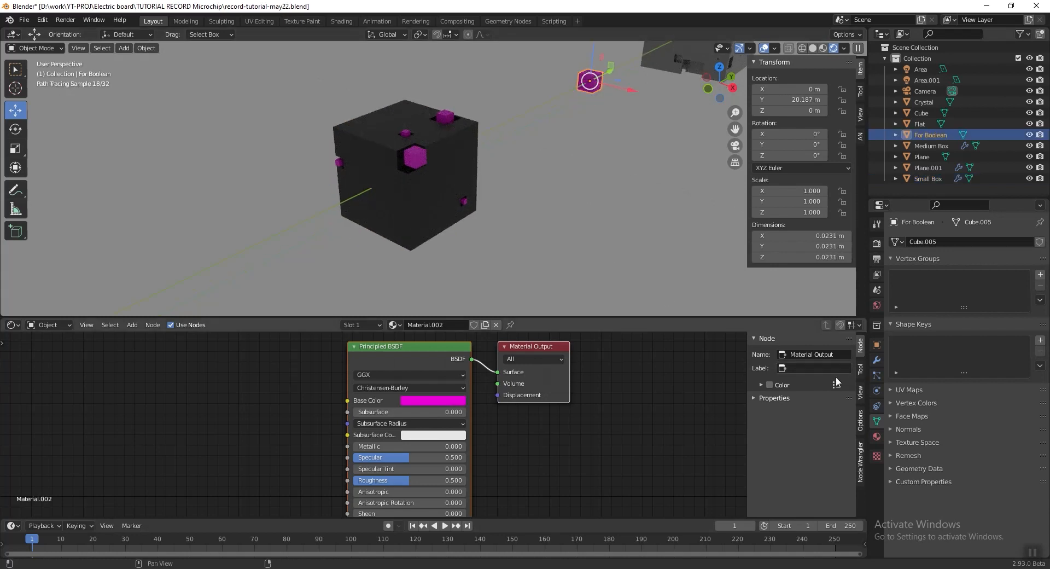
pyautogui.moveTo(400, 340); pyautogui.dragTo(417, 367, button='middle')
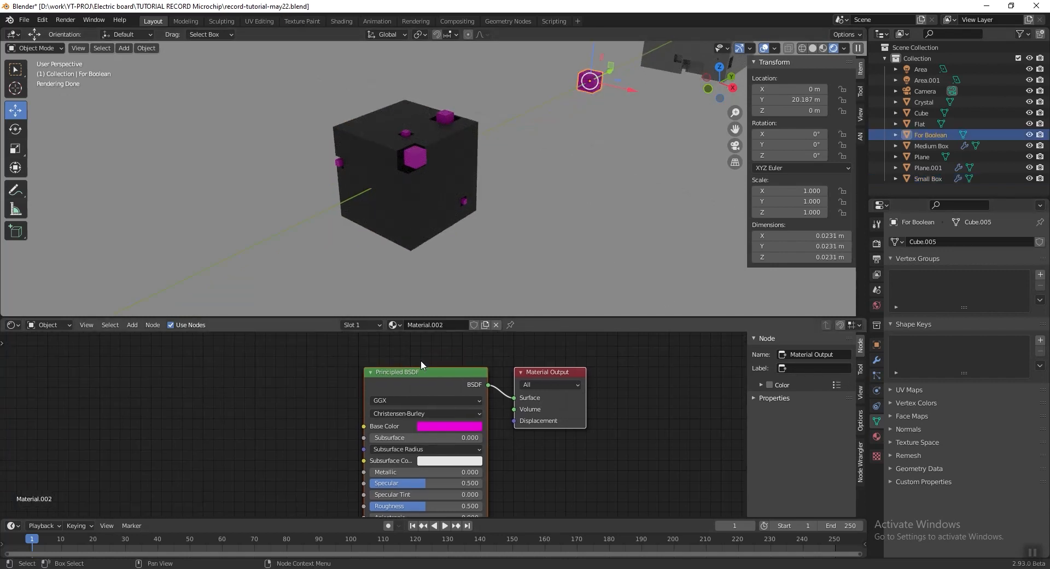
pyautogui.press('x')
pyautogui.hotkey('shift', 'a')
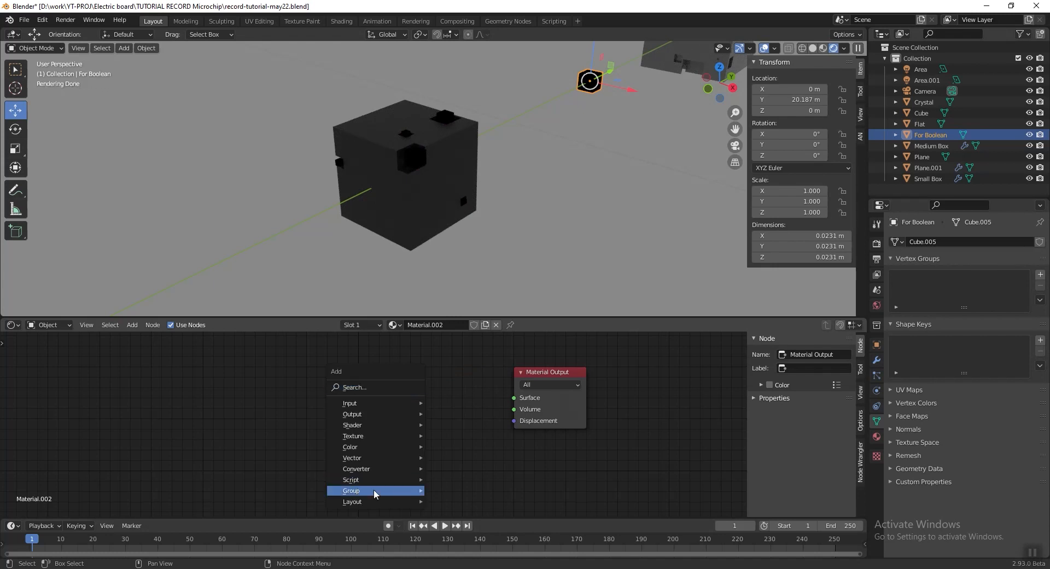
pyautogui.hotkey('shift', 'a')
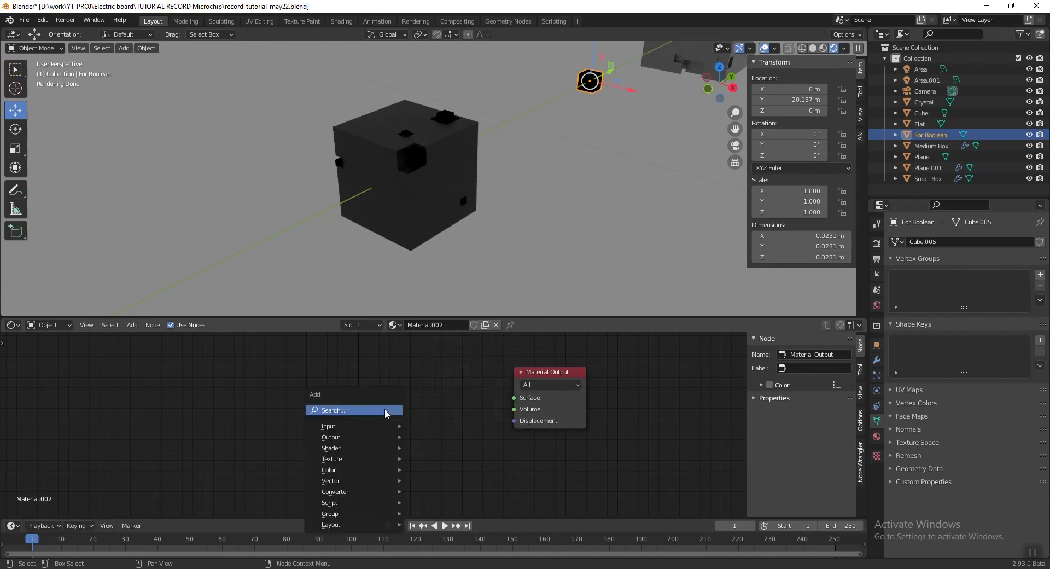
pyautogui.moveTo(365, 447)
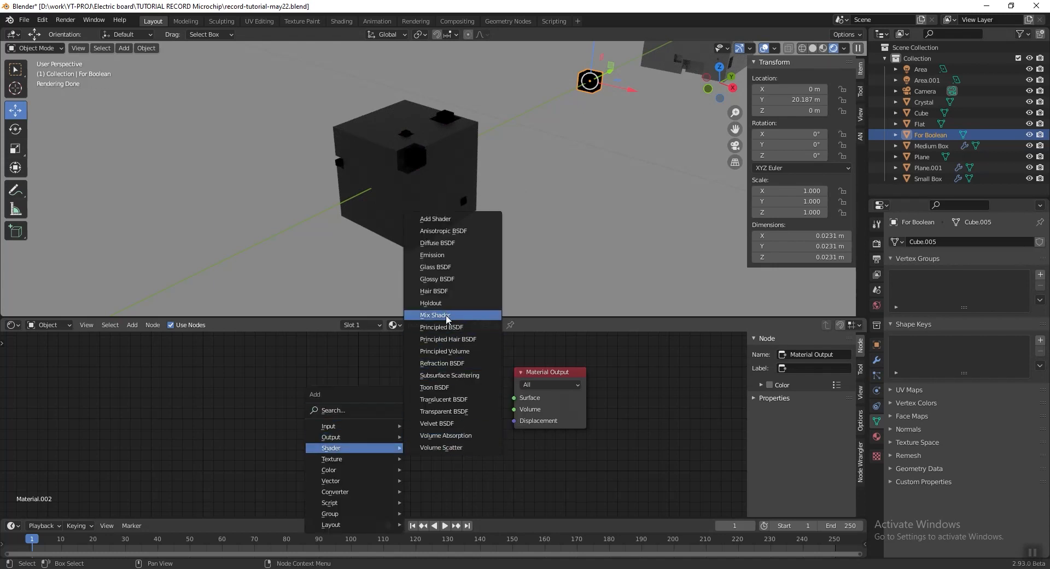
pyautogui.click(438, 255)
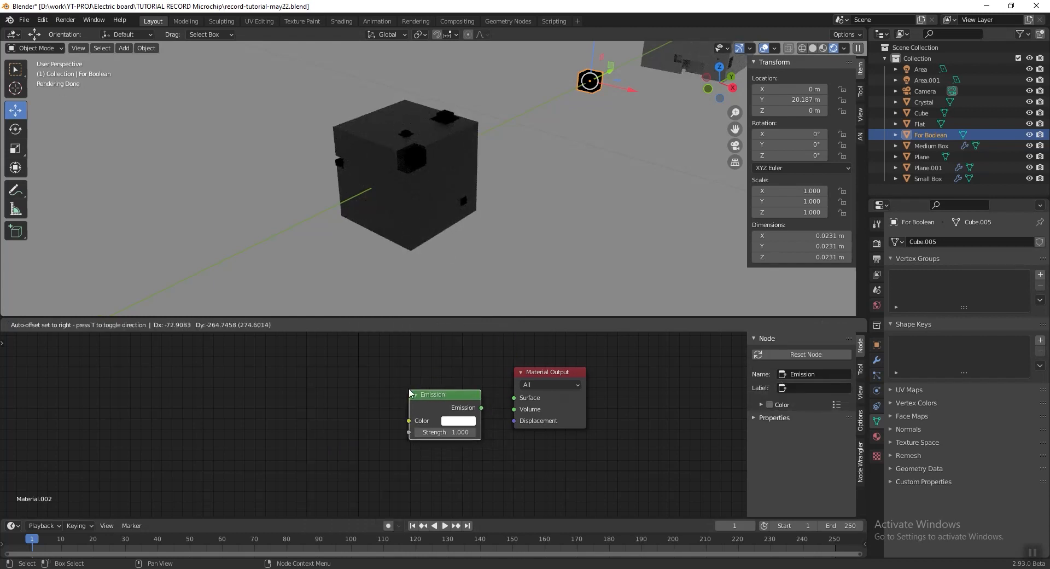
pyautogui.click(441, 402)
pyautogui.moveTo(481, 407); pyautogui.dragTo(514, 398)
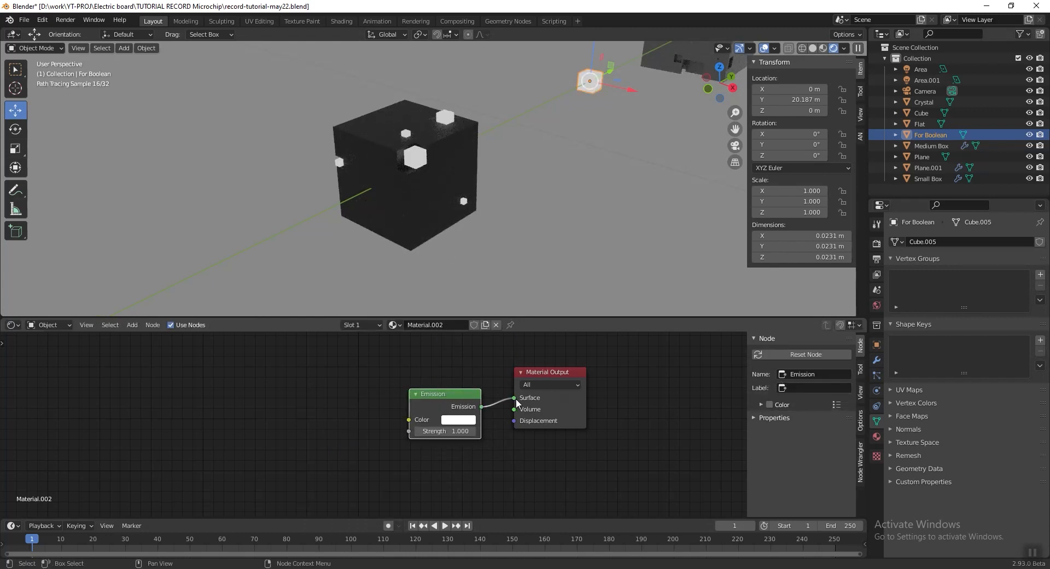
pyautogui.hotkey('ctrl', 's')
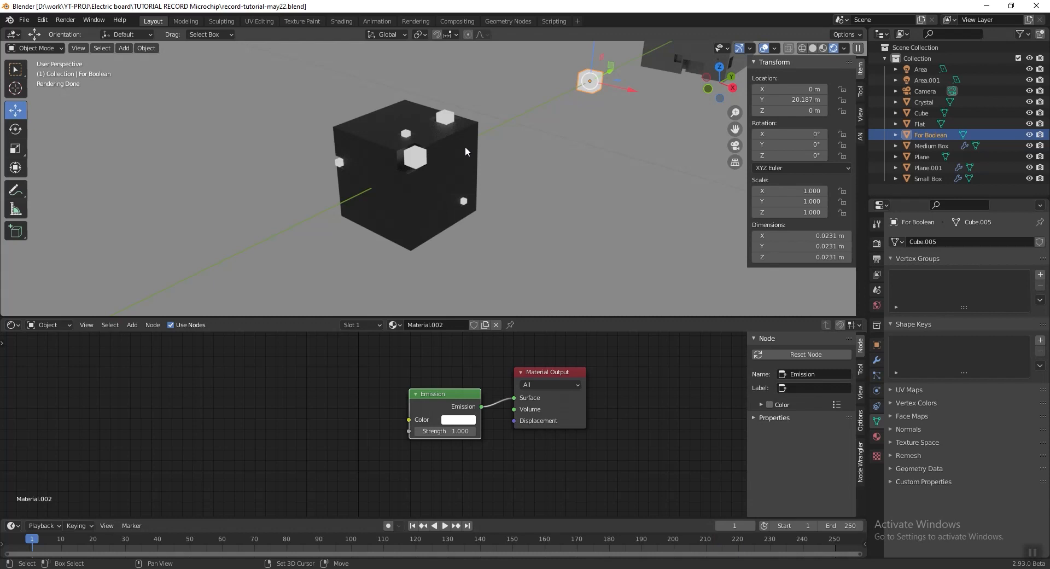
# Set the For Boolean cube's Emission color to the light red hex FF5C57
pyautogui.click(445, 421)
pyautogui.moveTo(491, 318); pyautogui.dragTo(486, 333)
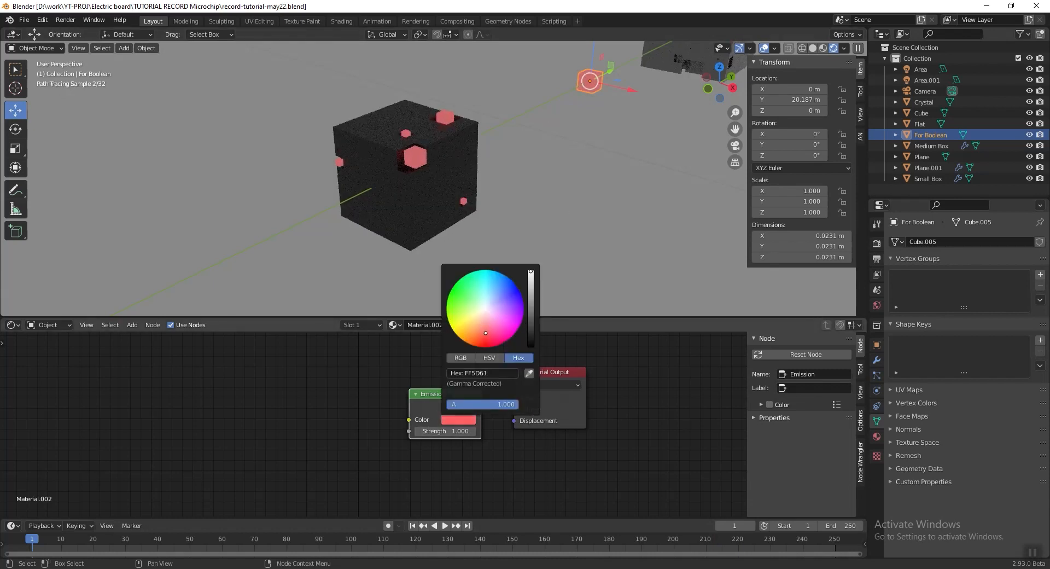
pyautogui.moveTo(486, 334); pyautogui.dragTo(486, 332)
pyautogui.moveTo(483, 334); pyautogui.dragTo(484, 336)
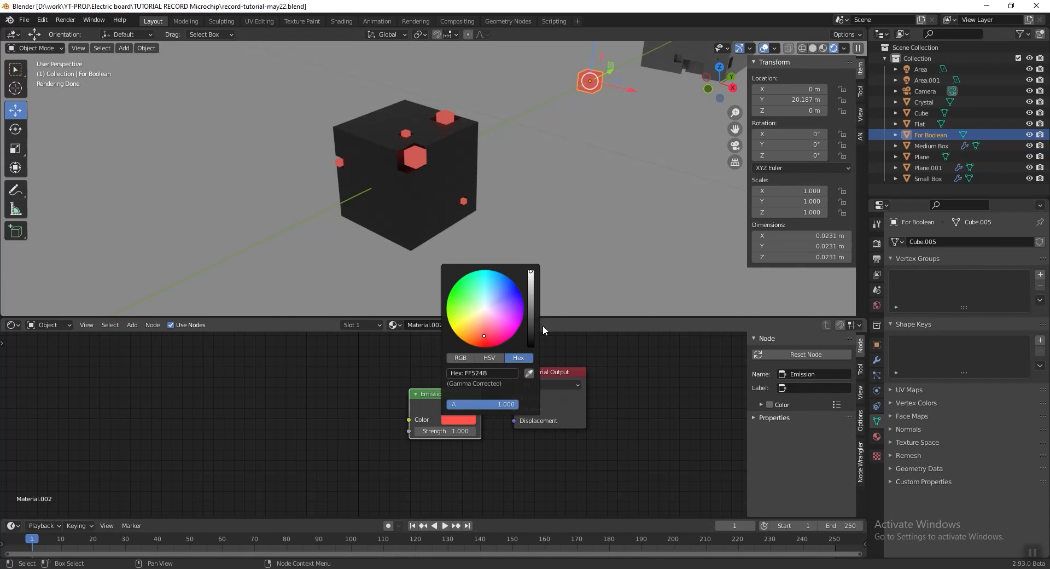
pyautogui.click(463, 419)
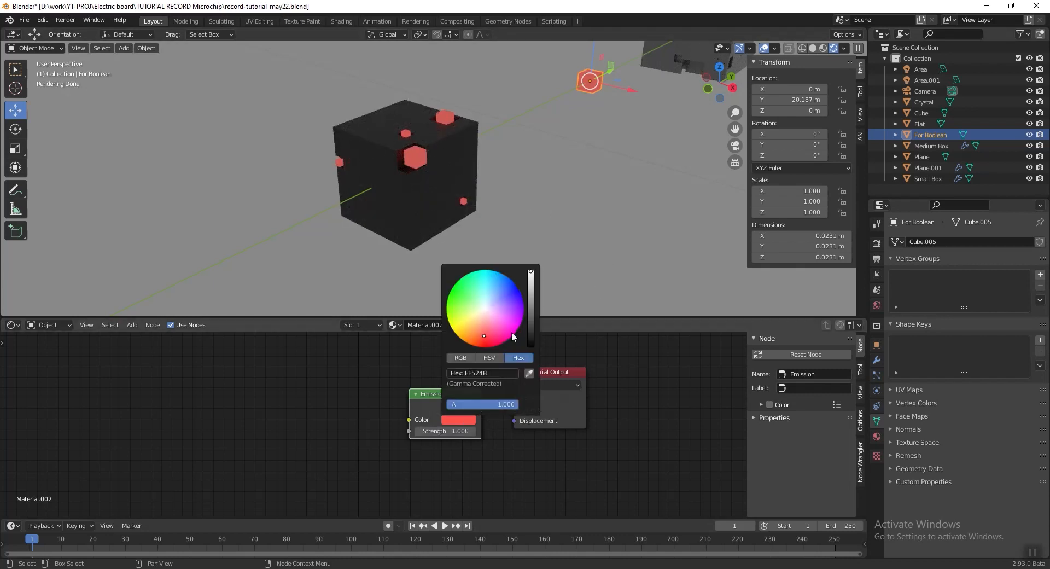
pyautogui.click(499, 376)
pyautogui.write('ff5c5')
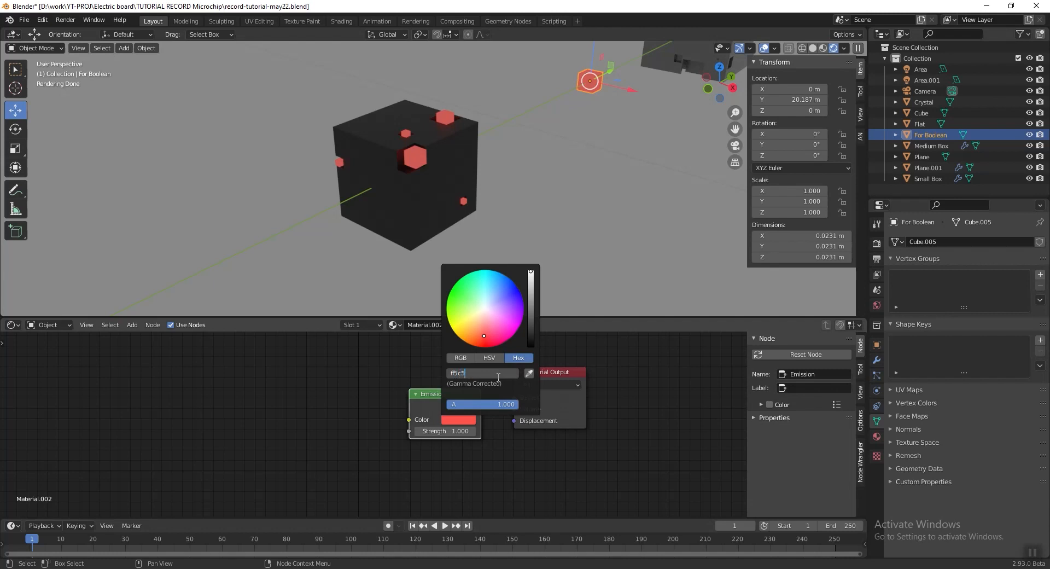
pyautogui.write('7')
pyautogui.press('Return')
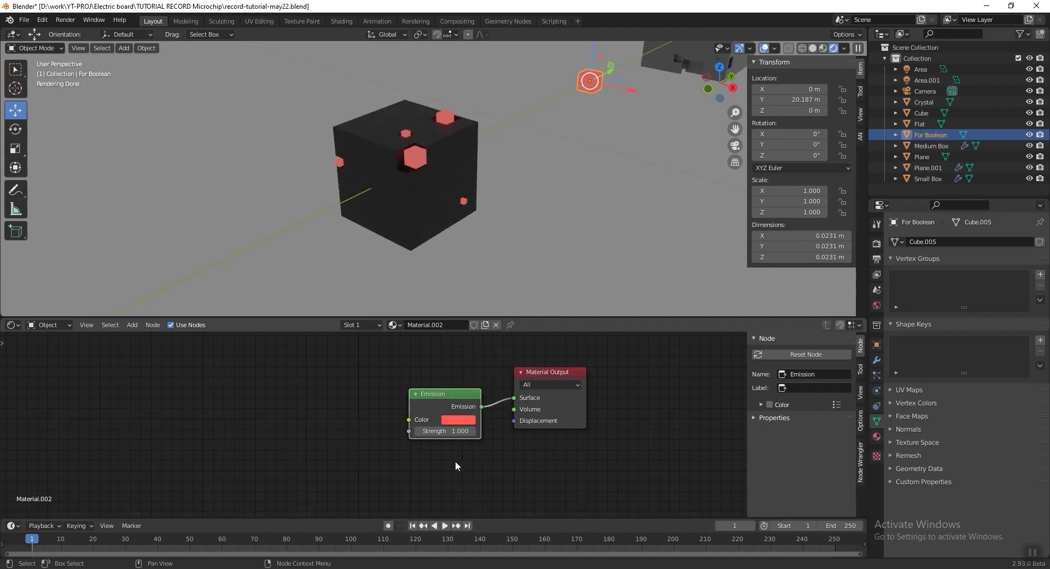
# Try Emission strengths of 2 and then 4 on the For Boolean cube's material
pyautogui.click(455, 433)
pyautogui.press('Return')
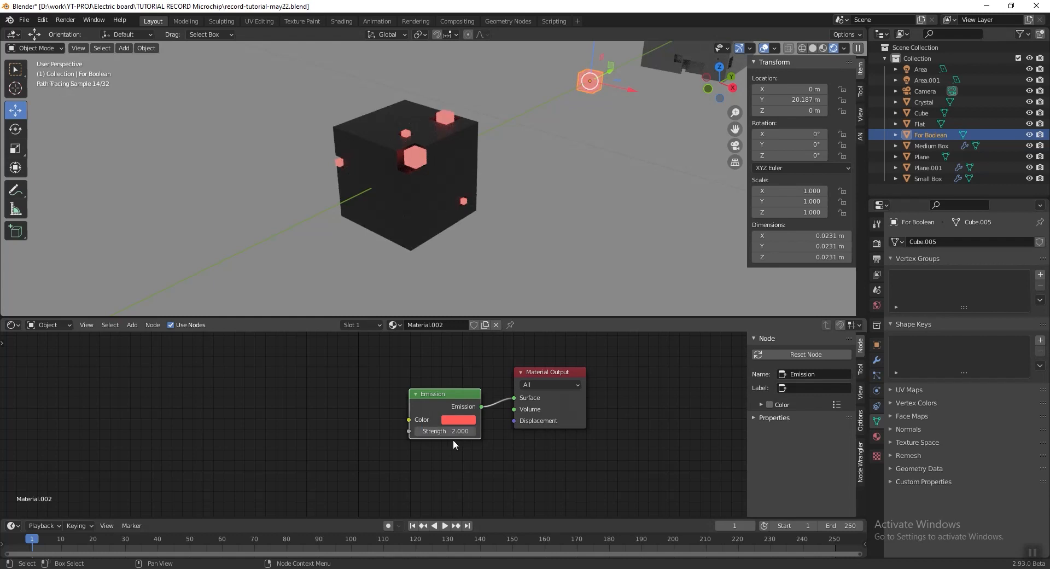
pyautogui.moveTo(364, 173); pyautogui.dragTo(438, 126, button='middle')
pyautogui.click(450, 432)
pyautogui.write('4')
pyautogui.press('Return')
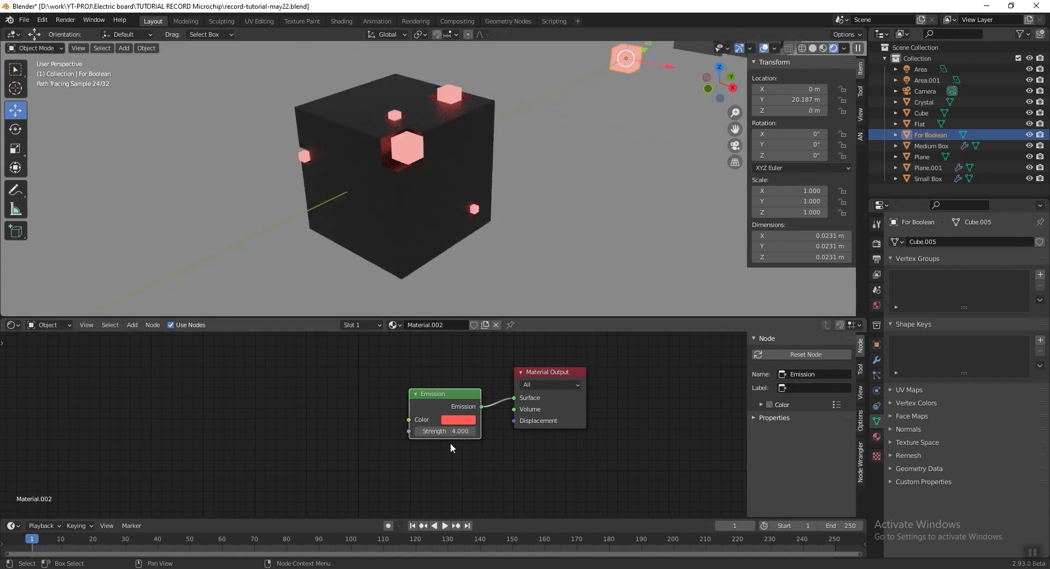
# Set the For Boolean cube's Emission strength to 3 and save the file
pyautogui.click(445, 432)
pyautogui.write('3')
pyautogui.press('Return')
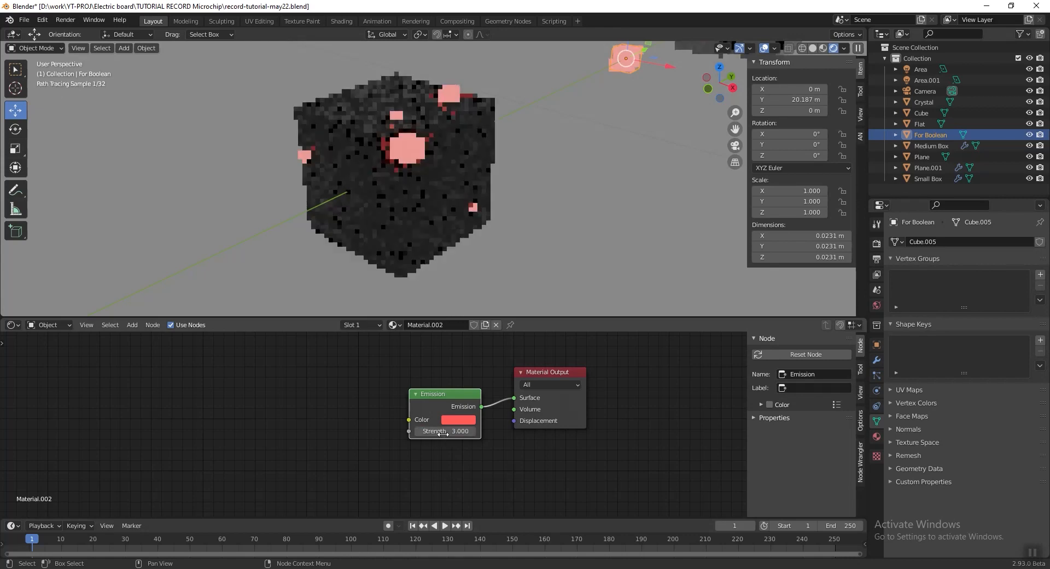
pyautogui.hotkey('ctrl', 's')
# Examine the glowing small boxes and their red light on neighbouring components through the camera in rendered shading
pyautogui.scroll(-2, 430, 165)
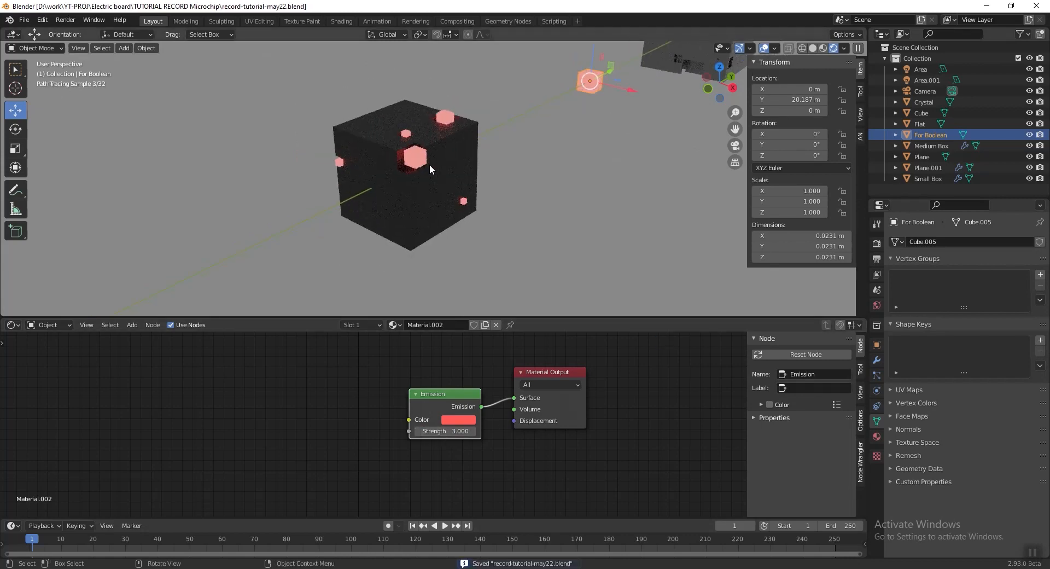
pyautogui.press('KP_0')
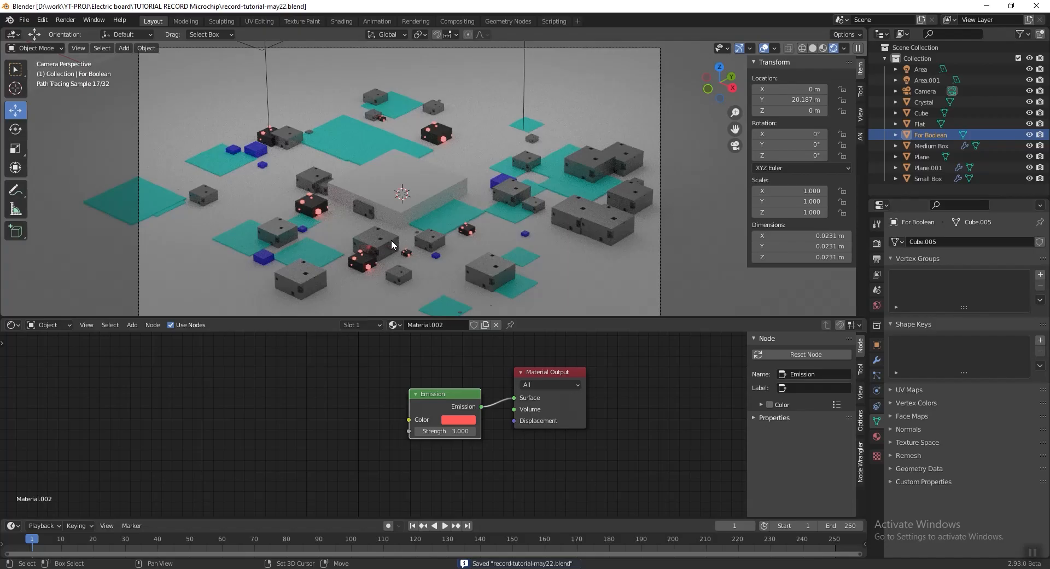
pyautogui.scroll(6, 413, 219)
pyautogui.scroll(-3, 424, 158)
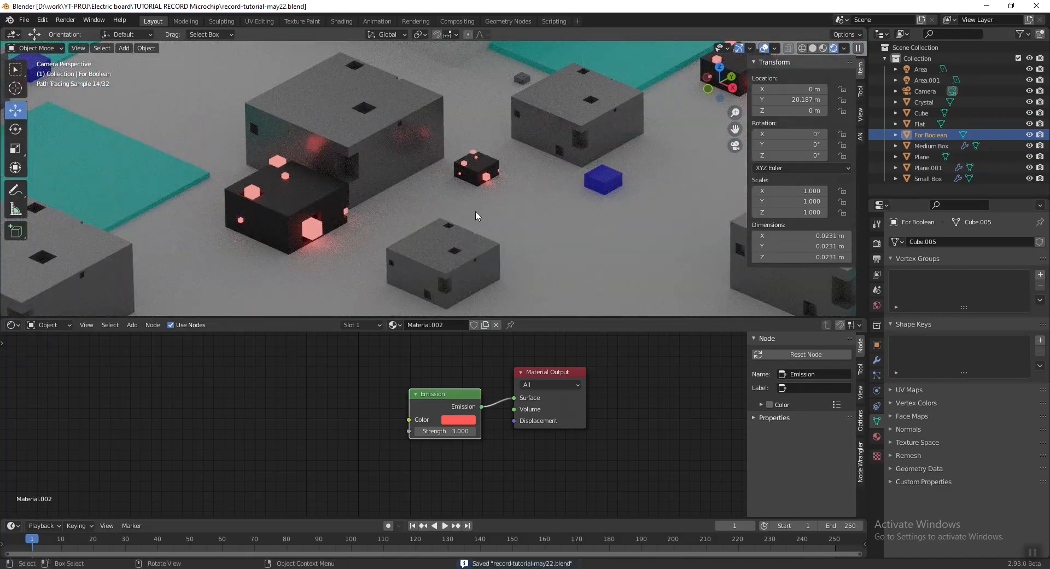
pyautogui.scroll(-2, 476, 210)
pyautogui.keyDown('shift'); pyautogui.moveTo(520, 163); pyautogui.dragTo(506, 211, button='middle'); pyautogui.keyUp('shift')
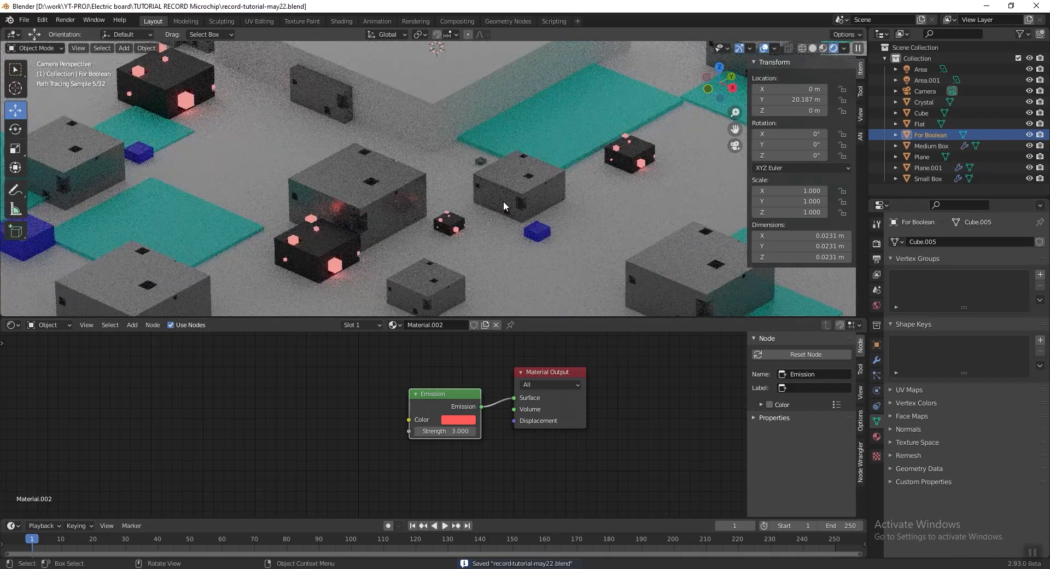
pyautogui.scroll(-5, 504, 206)
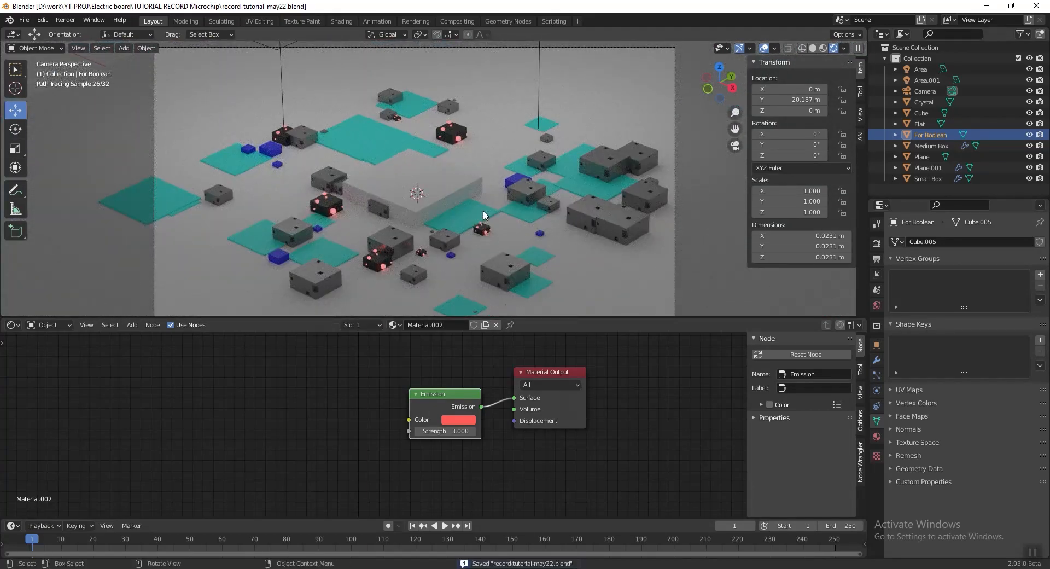
pyautogui.click(423, 268)
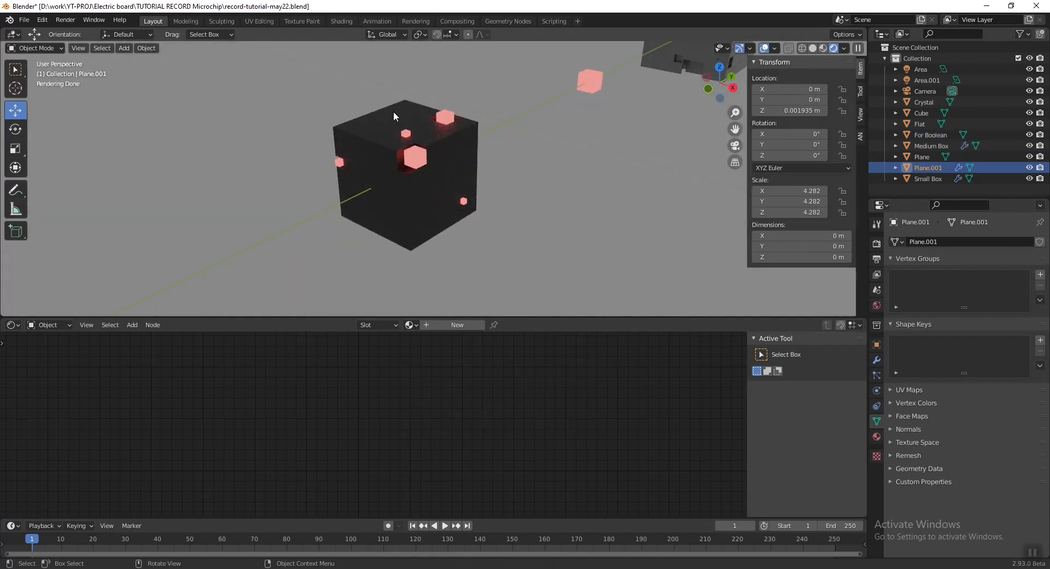
# Select the teal Flat plate and replace the Shader Editor with the Geometry Node Editor
pyautogui.click(393, 110)
pyautogui.scroll(-2, 547, 153)
pyautogui.scroll(-1, 547, 153)
pyautogui.keyDown('shift'); pyautogui.moveTo(608, 139); pyautogui.dragTo(434, 188, button='middle'); pyautogui.keyUp('shift')
pyautogui.scroll(-1, 566, 134)
pyautogui.keyDown('shift'); pyautogui.moveTo(566, 134); pyautogui.dragTo(436, 226, button='middle'); pyautogui.keyUp('shift')
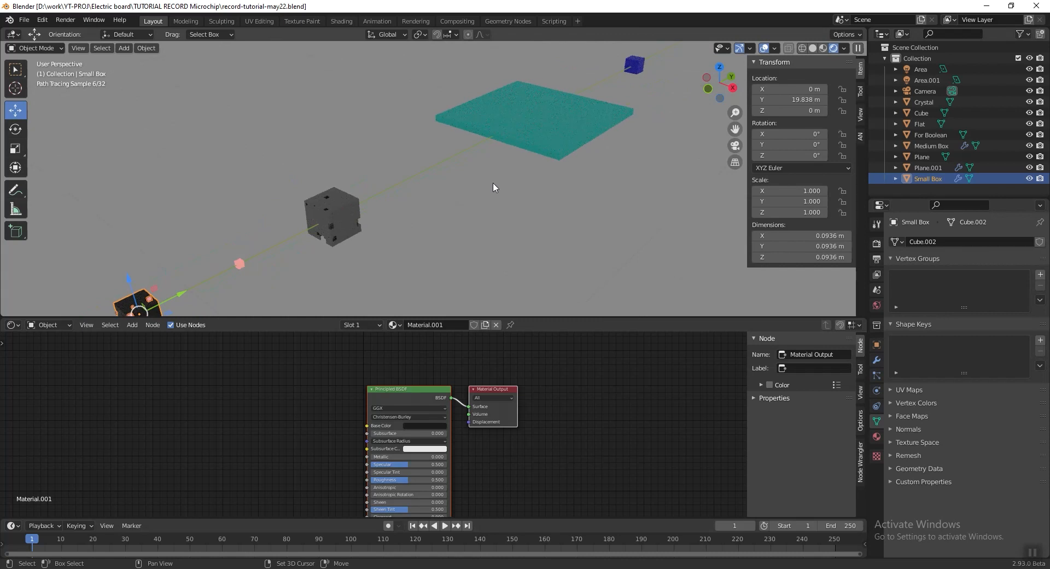
pyautogui.click(445, 116)
pyautogui.press('b')
pyautogui.moveTo(600, 137); pyautogui.dragTo(601, 139)
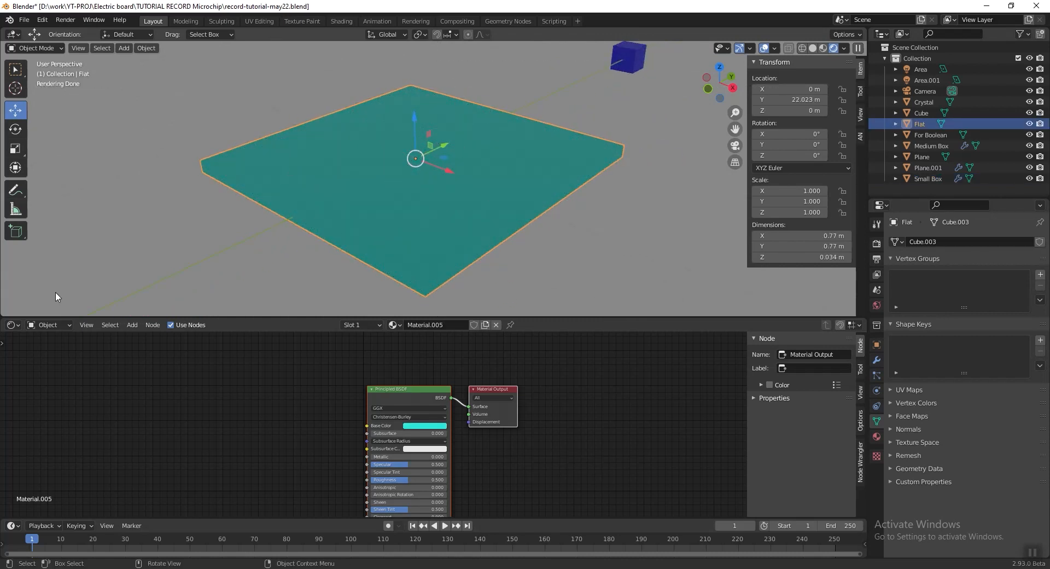
pyautogui.click(12, 325)
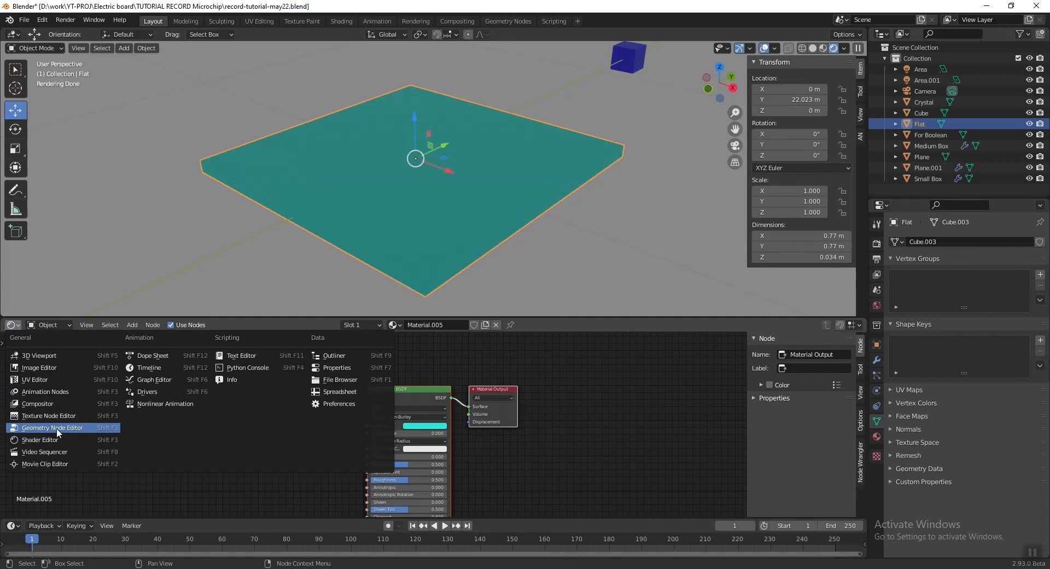
pyautogui.click(57, 428)
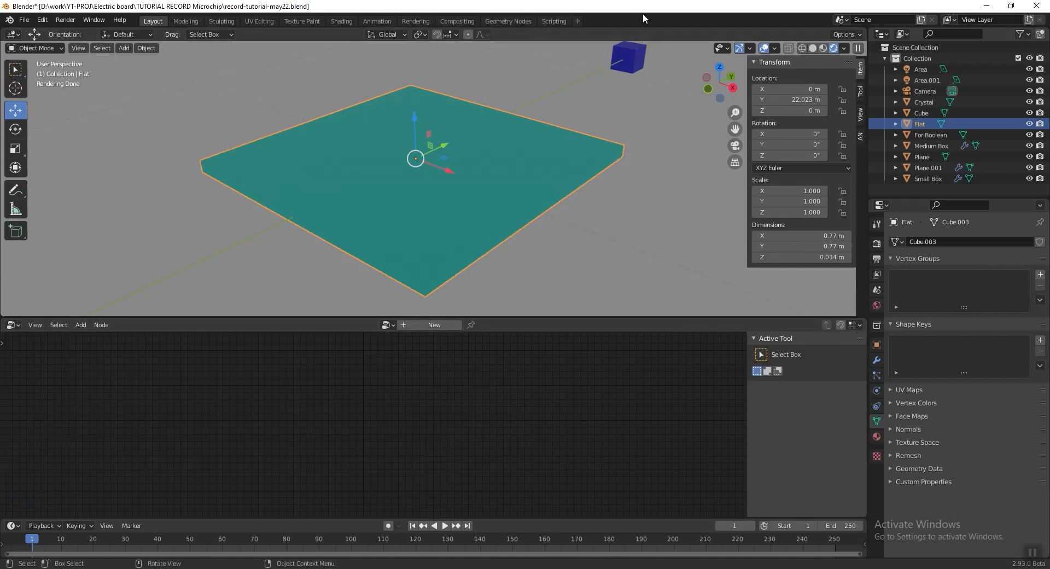
# Return the viewport to solid shading, save the file, and create a new geometry node tree for the Flat plate
pyautogui.click(815, 51)
pyautogui.hotkey('ctrl', 's')
pyautogui.click(416, 325)
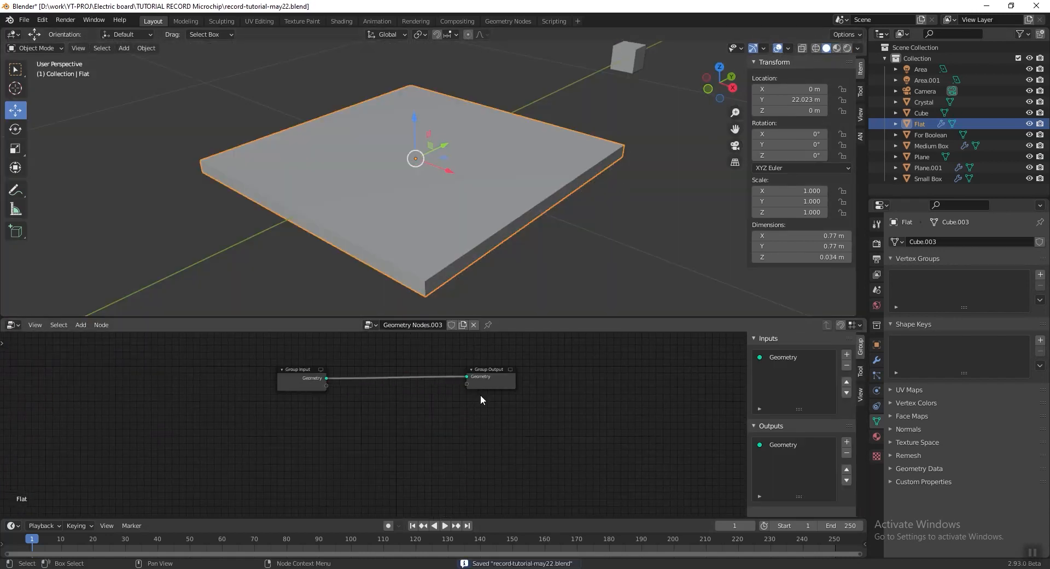
# Add a Cylinder mesh primitive node and place it below the Group Input node
pyautogui.scroll(3, 434, 392)
pyautogui.hotkey('shift', 'a')
pyautogui.moveTo(367, 444)
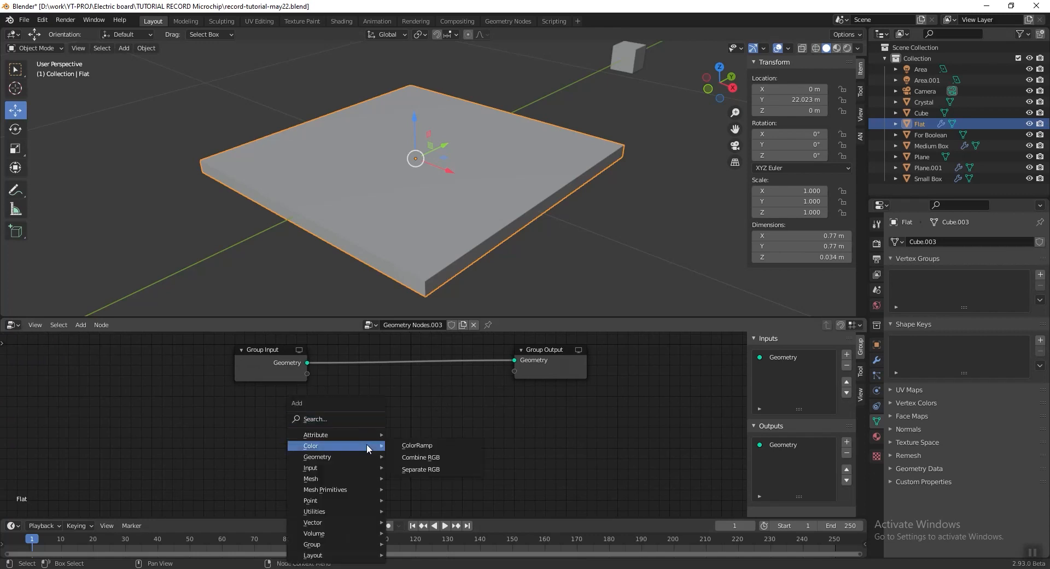
pyautogui.moveTo(350, 487)
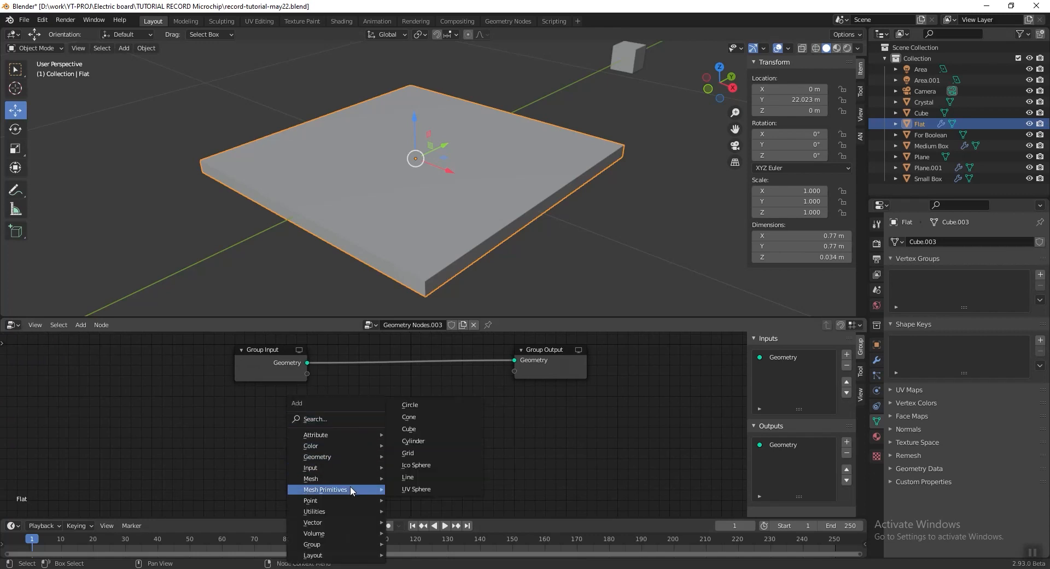
pyautogui.click(444, 440)
pyautogui.click(432, 391)
pyautogui.moveTo(433, 406); pyautogui.dragTo(448, 395, button='middle')
pyautogui.moveTo(449, 396); pyautogui.dragTo(313, 413)
pyautogui.moveTo(438, 380); pyautogui.dragTo(422, 398, button='middle')
# Insert a Difference Boolean node before the Group Output and connect the Cylinder's geometry to its Geometry 2 input
pyautogui.moveTo(547, 354); pyautogui.dragTo(619, 352)
pyautogui.hotkey('shift', 'a')
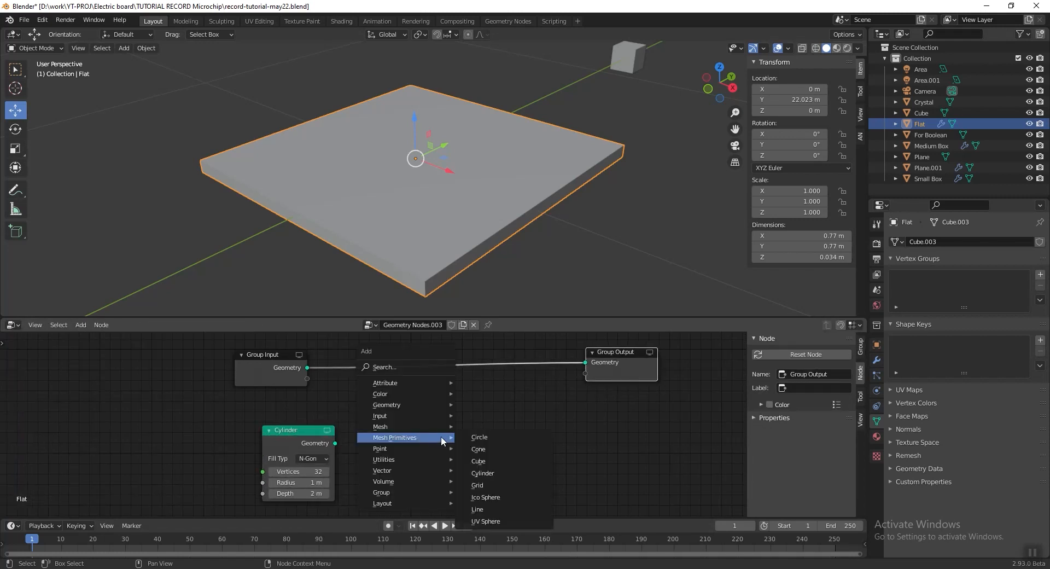
pyautogui.moveTo(421, 427)
pyautogui.click(482, 427)
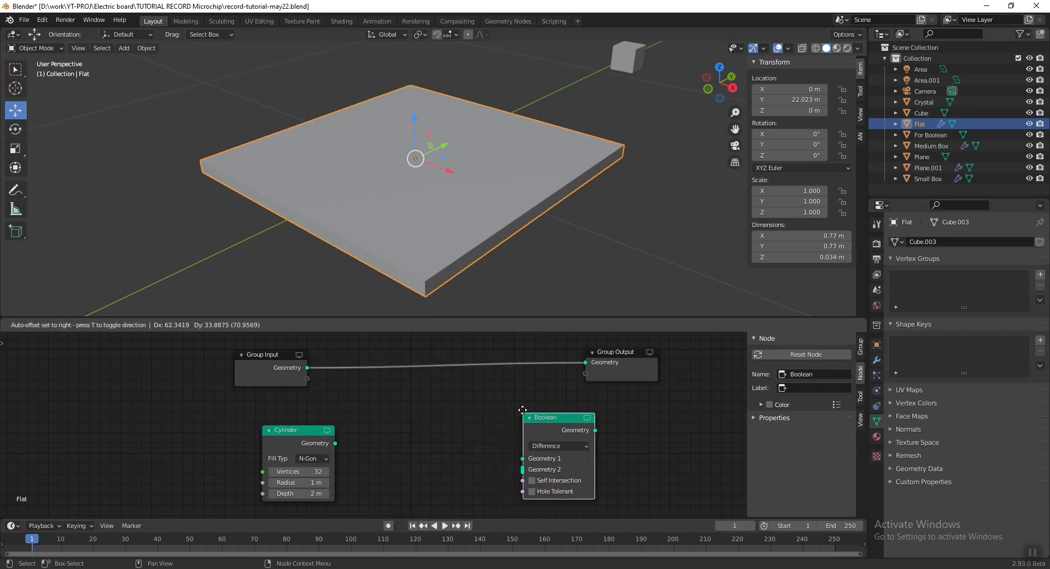
pyautogui.moveTo(605, 371); pyautogui.dragTo(674, 370)
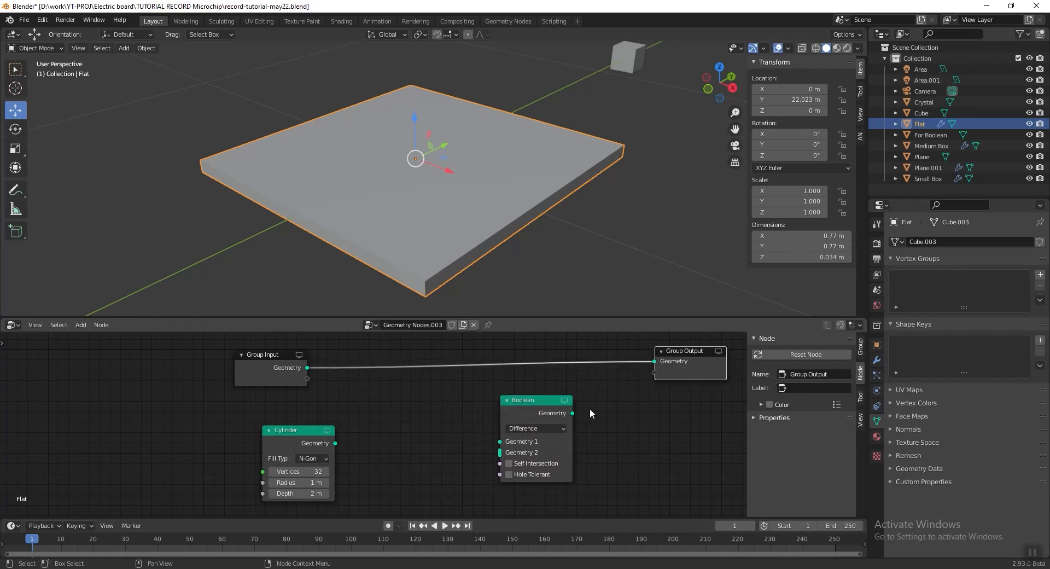
pyautogui.moveTo(544, 406); pyautogui.dragTo(584, 353)
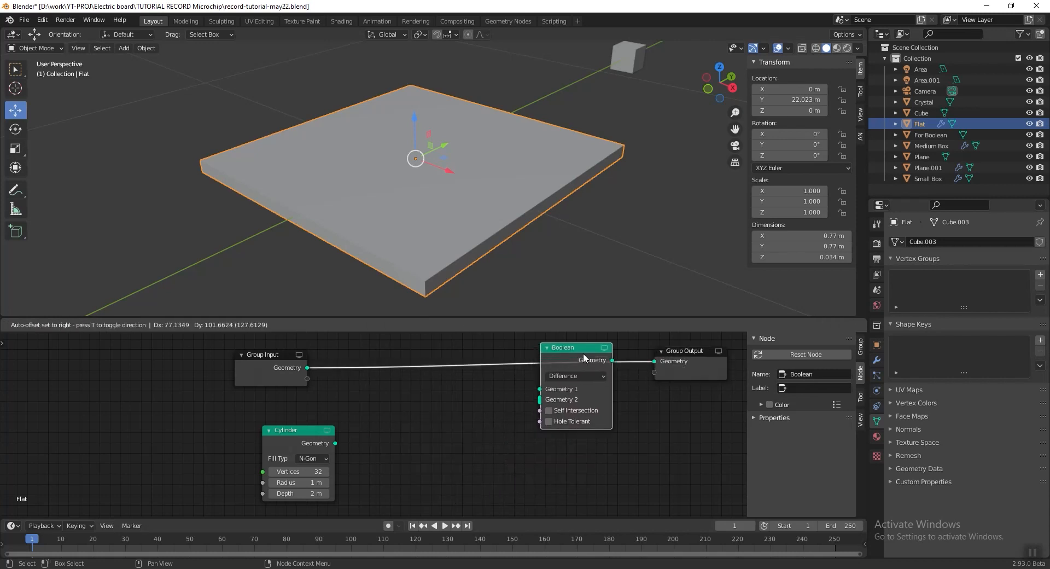
pyautogui.moveTo(429, 422); pyautogui.dragTo(429, 406, button='middle')
pyautogui.moveTo(335, 427); pyautogui.dragTo(539, 383)
# Set the Cylinder node's radius to 0.03 m and its depth to 0.5 m
pyautogui.moveTo(295, 467); pyautogui.dragTo(257, 467)
pyautogui.click(295, 467)
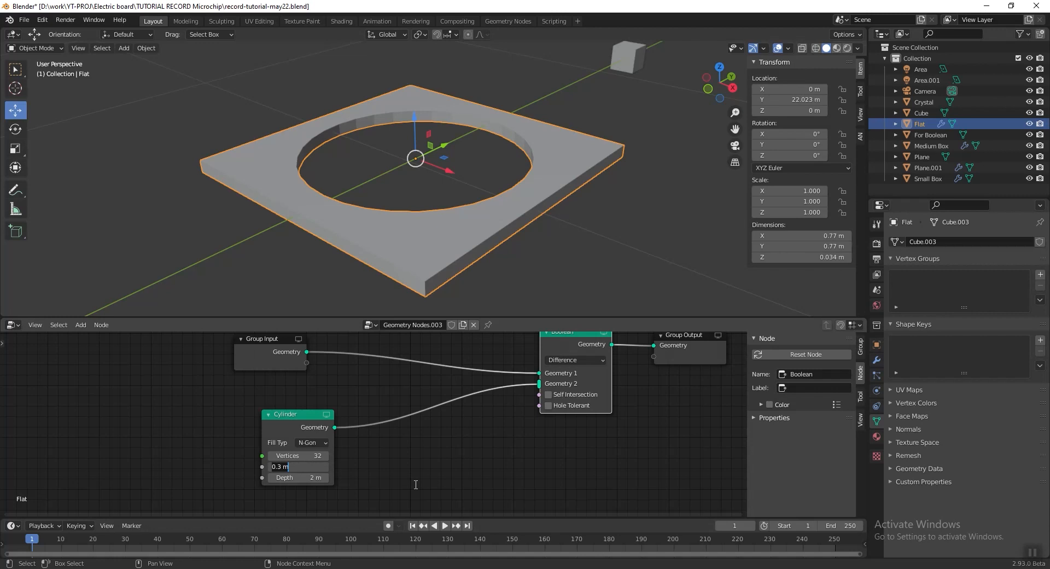
pyautogui.press('Return')
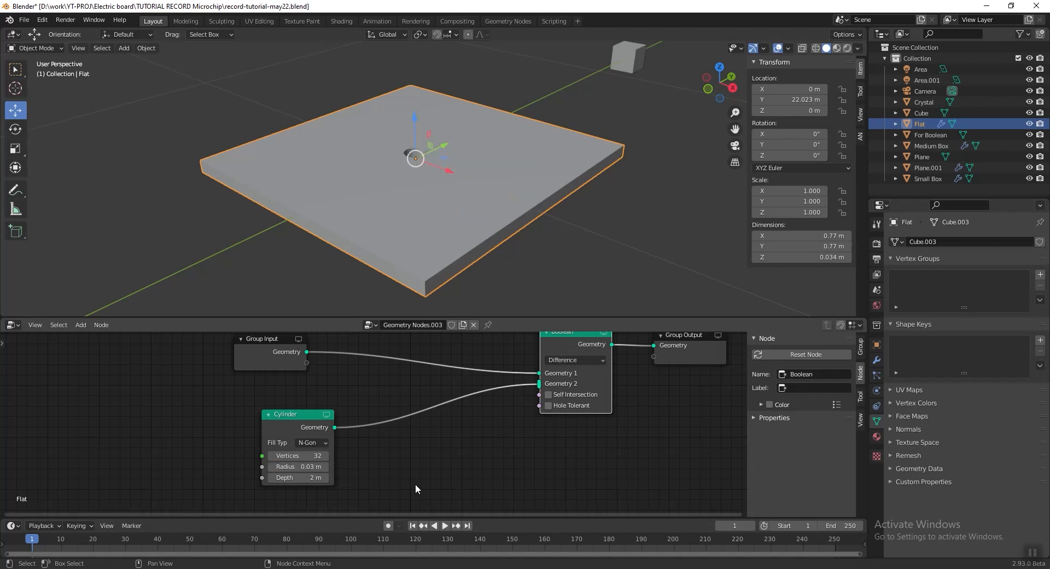
pyautogui.click(296, 475)
pyautogui.write('0.5')
pyautogui.press('Return')
# Insert a geometry Transform node between the Cylinder and Boolean nodes
pyautogui.moveTo(434, 217); pyautogui.dragTo(429, 223, button='middle')
pyautogui.moveTo(515, 432); pyautogui.dragTo(505, 436, button='middle')
pyautogui.hotkey('shift', 'a')
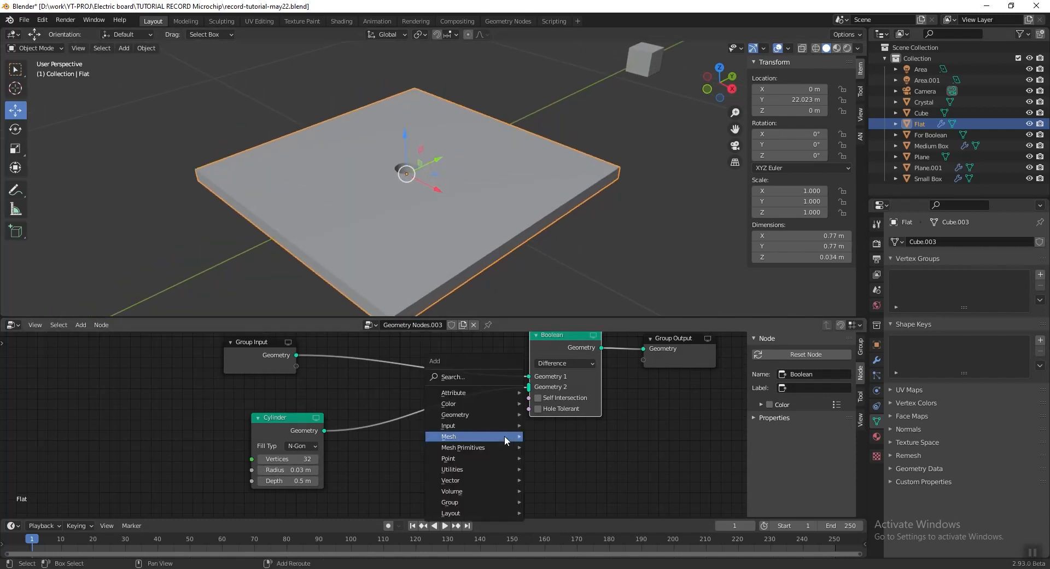
pyautogui.moveTo(454, 415)
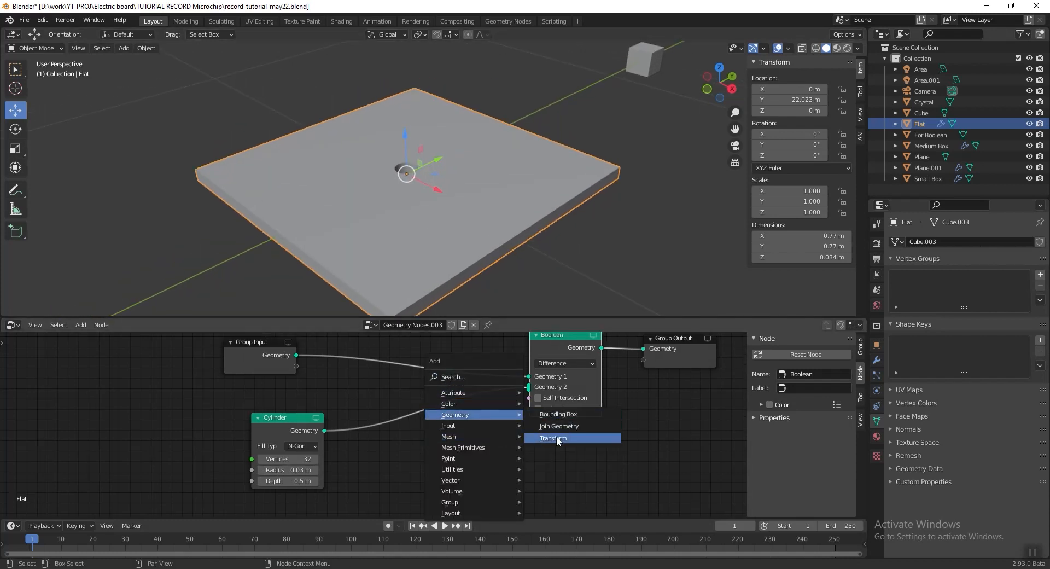
pyautogui.click(556, 435)
pyautogui.click(387, 398)
pyautogui.moveTo(493, 447); pyautogui.dragTo(496, 422, button='middle')
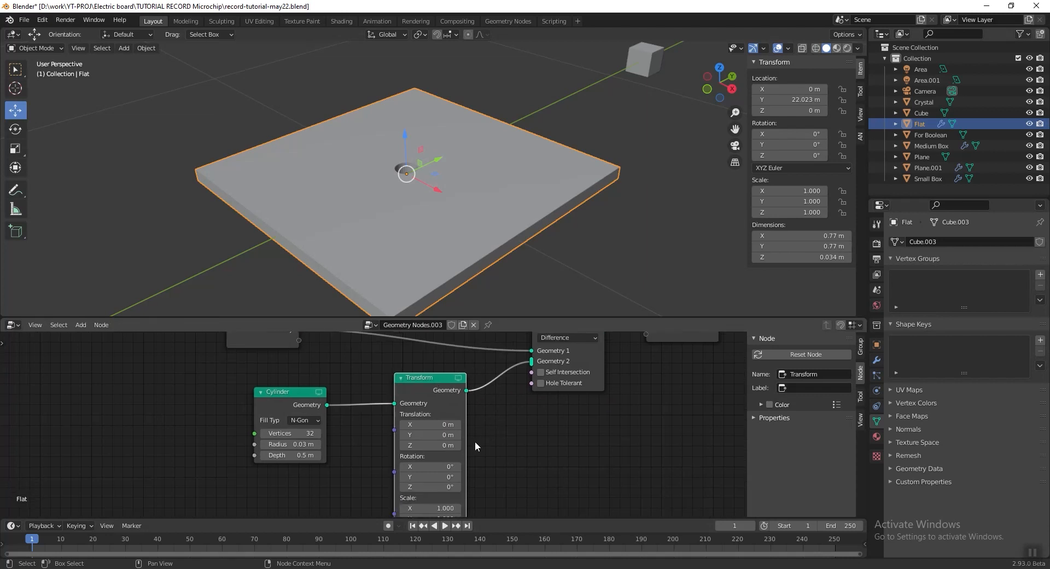
# Set the Transform node's translation to 0.3 m in X and Y, and save the file
pyautogui.moveTo(431, 434); pyautogui.dragTo(447, 435)
pyautogui.click(458, 425)
pyautogui.click(458, 424)
pyautogui.click(459, 425)
pyautogui.moveTo(543, 235); pyautogui.dragTo(589, 199, button='middle')
pyautogui.hotkey('ctrl', 's')
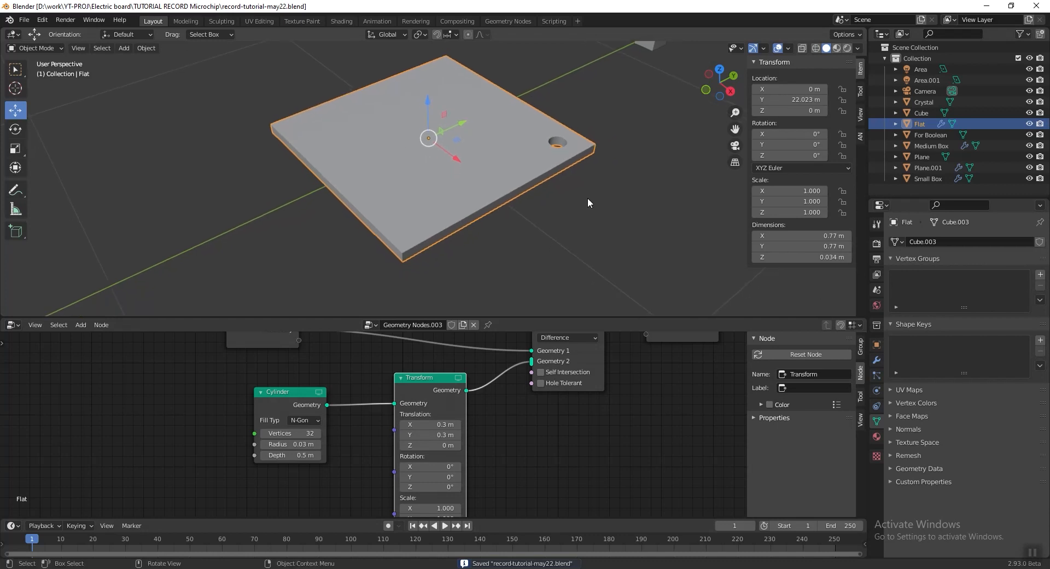
# Increase the Cylinder node's radius to 0.04 m and save the file
pyautogui.click(285, 444)
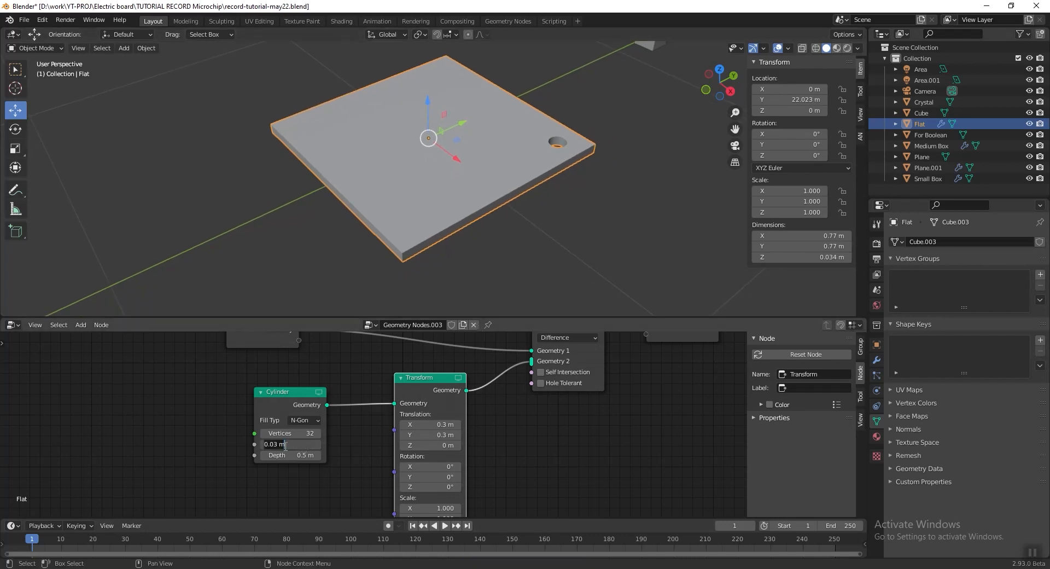
pyautogui.press('BackSpace')
pyautogui.write('4')
pyautogui.press('Return')
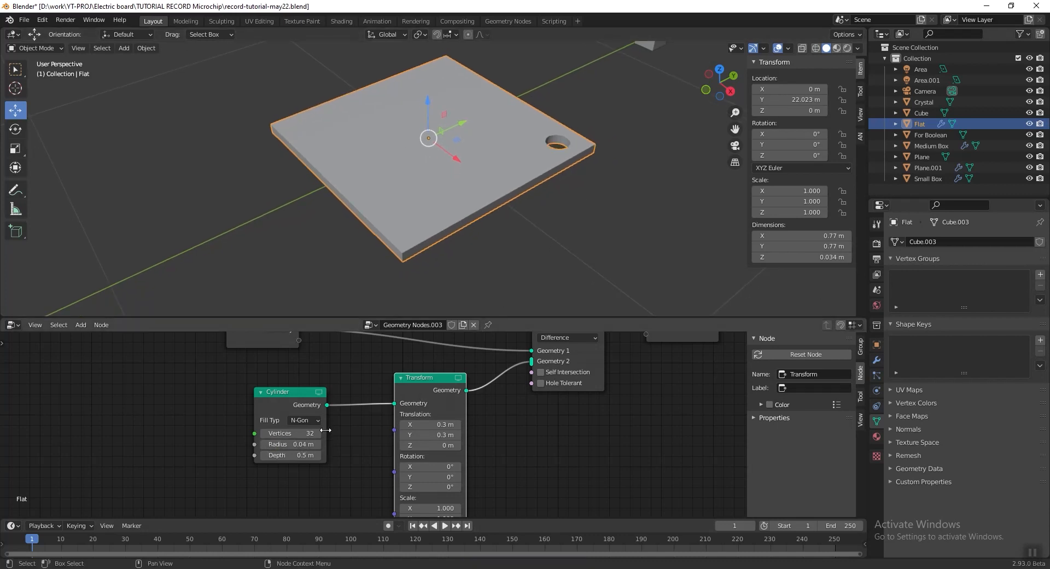
pyautogui.hotkey('ctrl', 's')
# Show the whole scene through the camera with the viewport in rendered shading
pyautogui.press('KP_0')
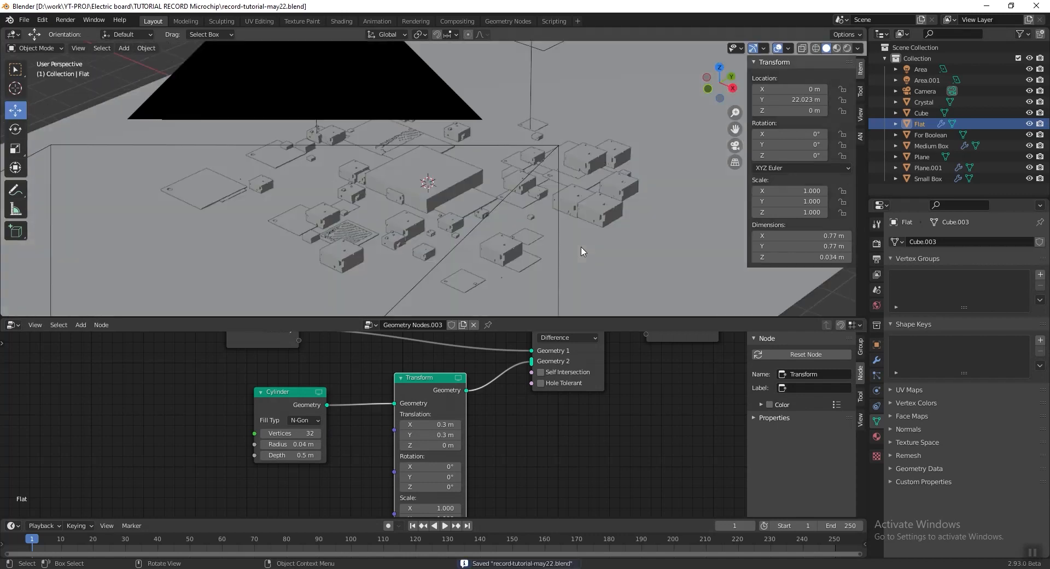
pyautogui.scroll(2, 492, 241)
pyautogui.keyDown('shift'); pyautogui.moveTo(493, 241); pyautogui.dragTo(495, 174, button='middle'); pyautogui.keyUp('shift')
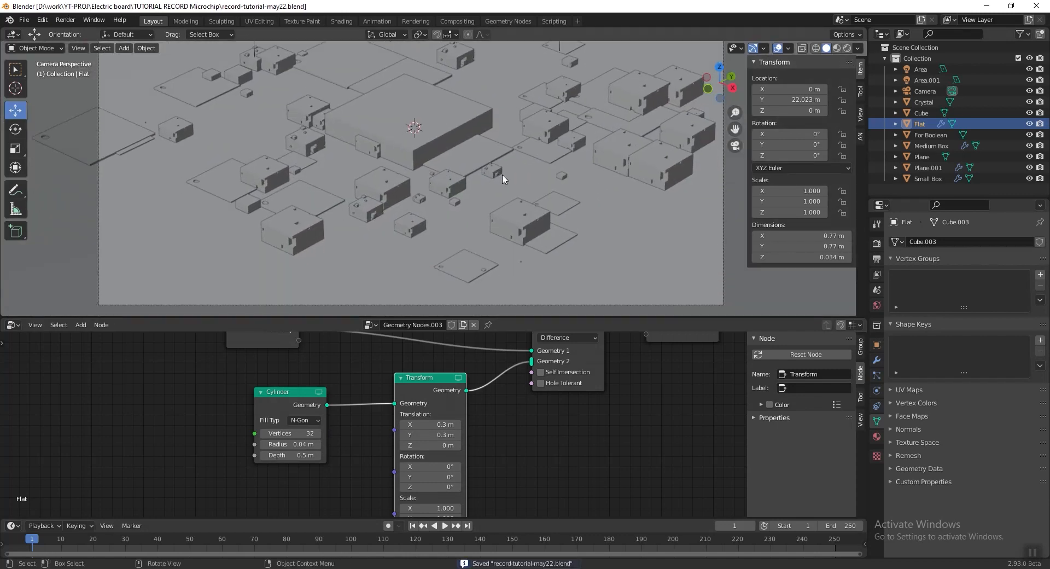
pyautogui.click(847, 48)
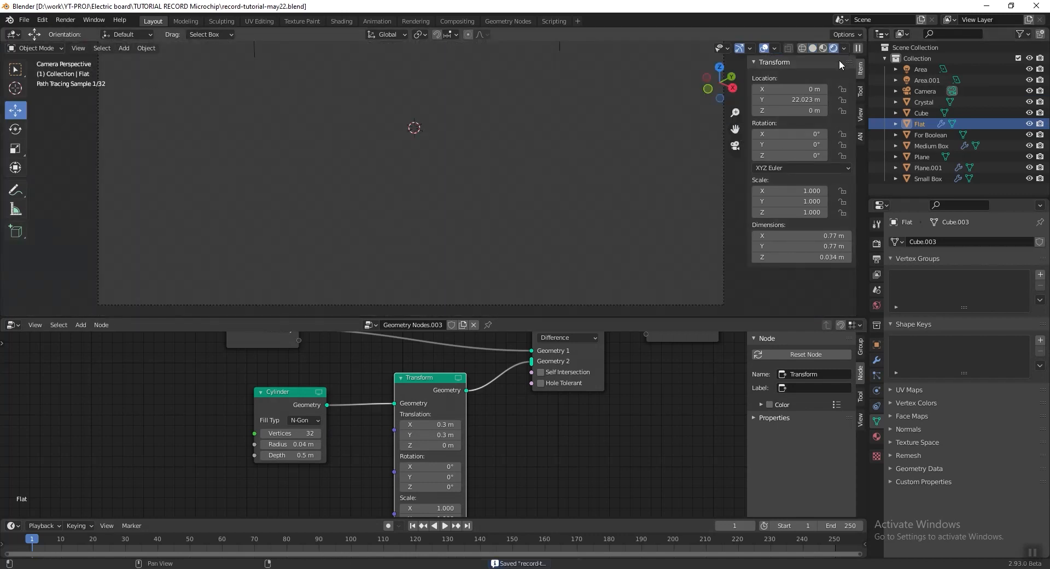
# Save the project file and look over the board's components through the camera view
pyautogui.scroll(3, 468, 173)
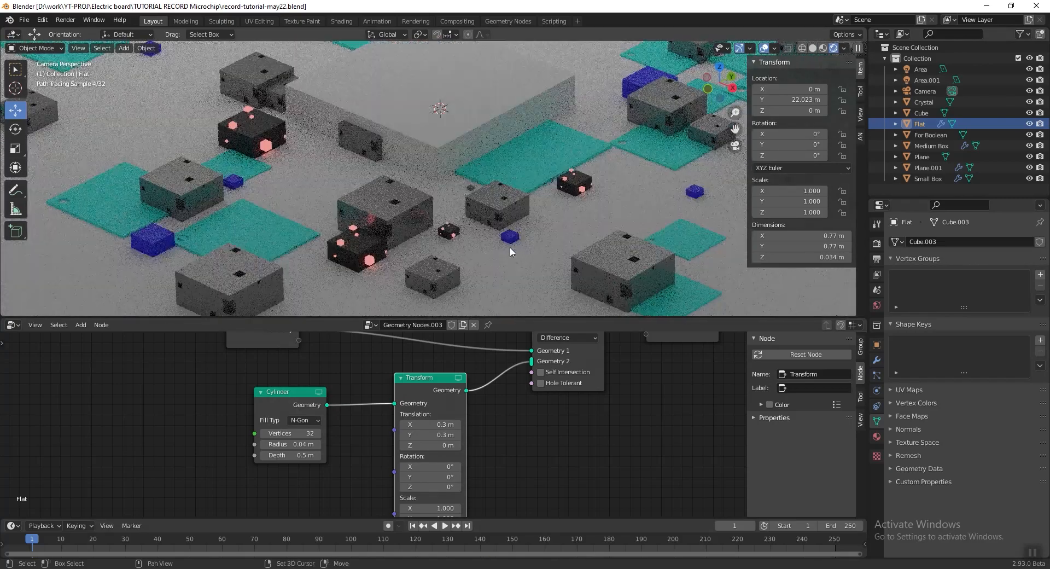
pyautogui.keyDown('shift'); pyautogui.moveTo(510, 248); pyautogui.dragTo(518, 162, button='middle'); pyautogui.keyUp('shift')
pyautogui.hotkey('ctrl', 's')
pyautogui.keyDown('shift'); pyautogui.moveTo(515, 256); pyautogui.dragTo(531, 221, button='middle'); pyautogui.keyUp('shift')
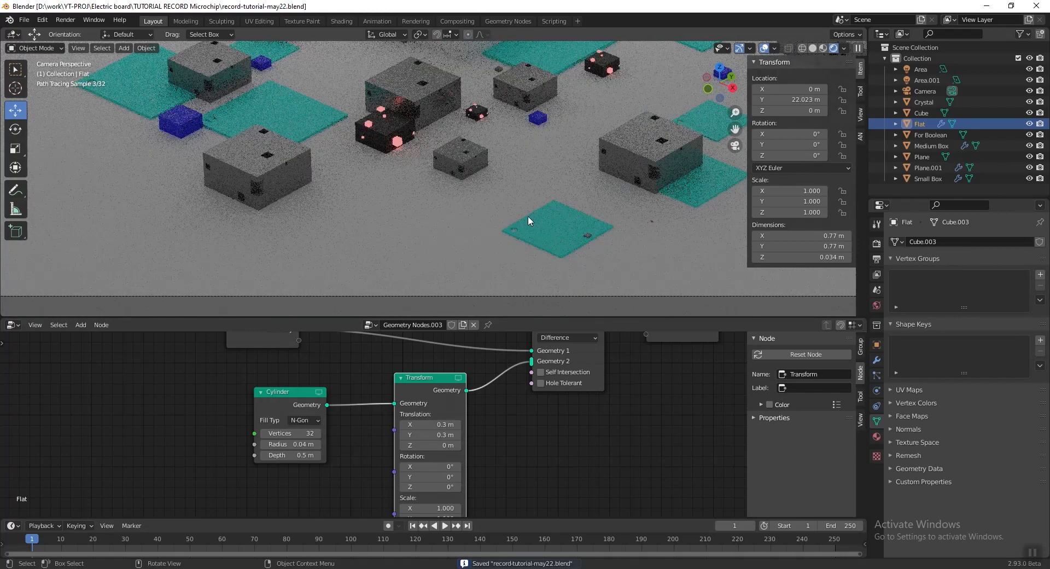
pyautogui.keyDown('shift'); pyautogui.moveTo(324, 138); pyautogui.dragTo(375, 206, button='middle'); pyautogui.keyUp('shift')
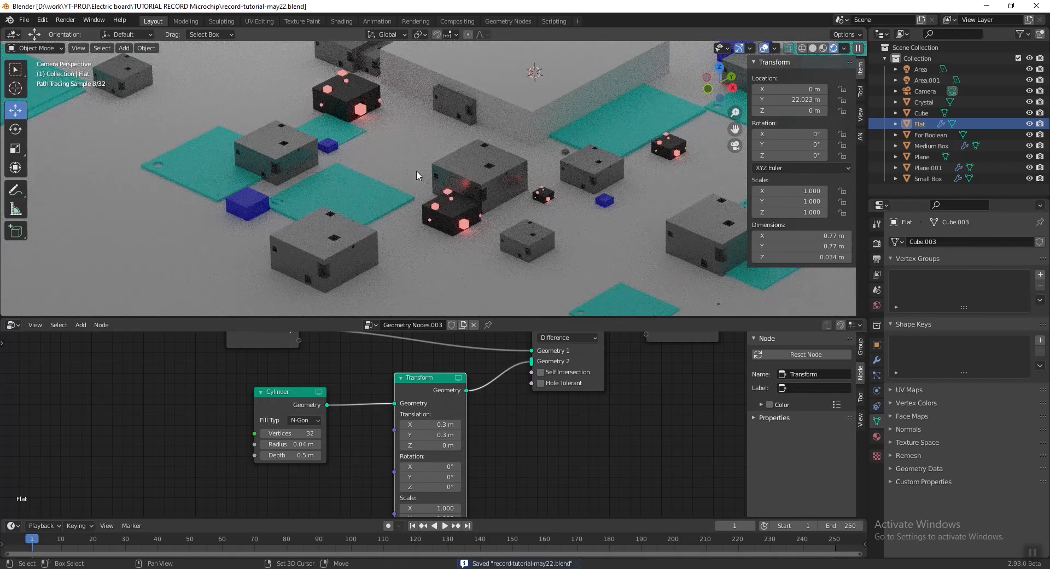
# Frame the Flat object in the viewport and show its material nodes in the Shader Editor
pyautogui.press('KP_Decimal')
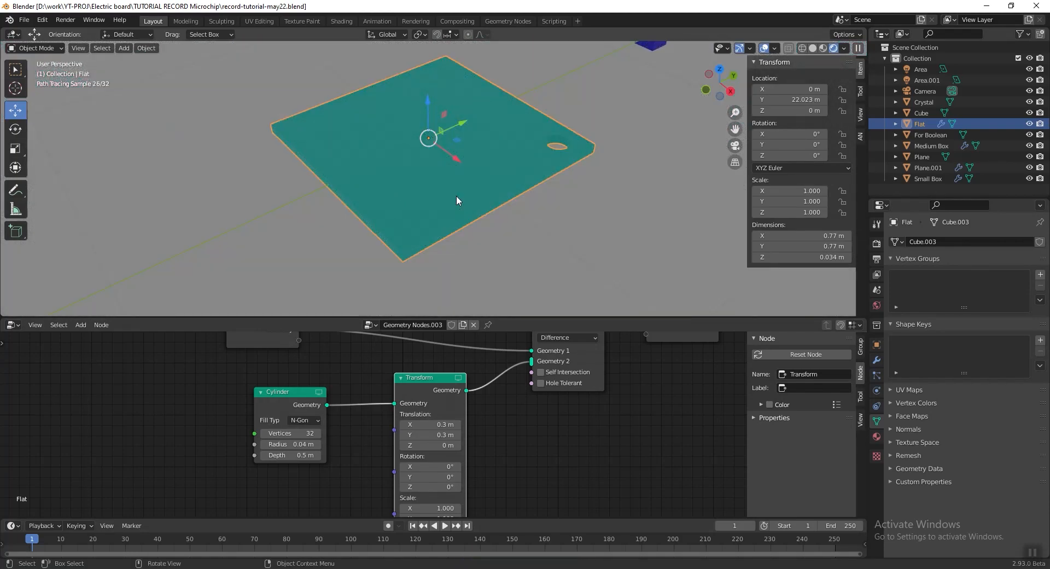
pyautogui.click(13, 325)
pyautogui.click(50, 441)
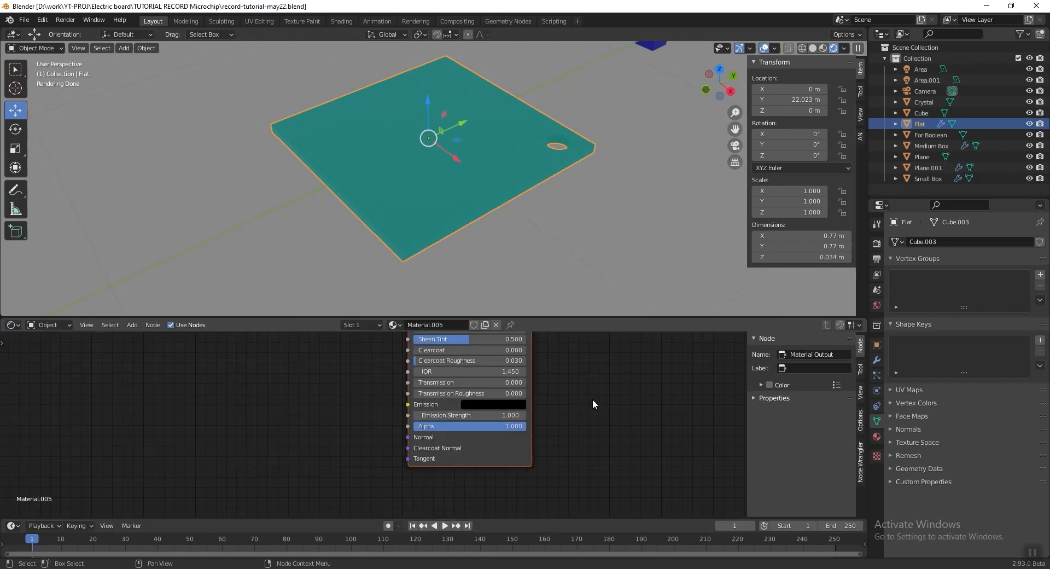
pyautogui.press('Home')
pyautogui.scroll(2, 472, 432)
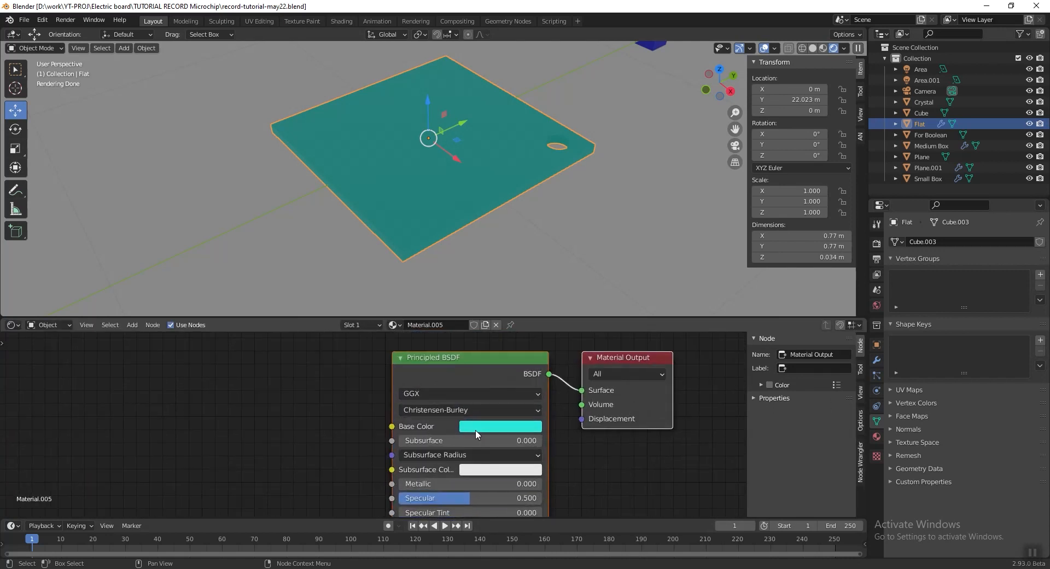
# Change the Base Color of Flat's Principled BSDF to the neutral gray hex 656565
pyautogui.click(474, 429)
pyautogui.write('605E63')
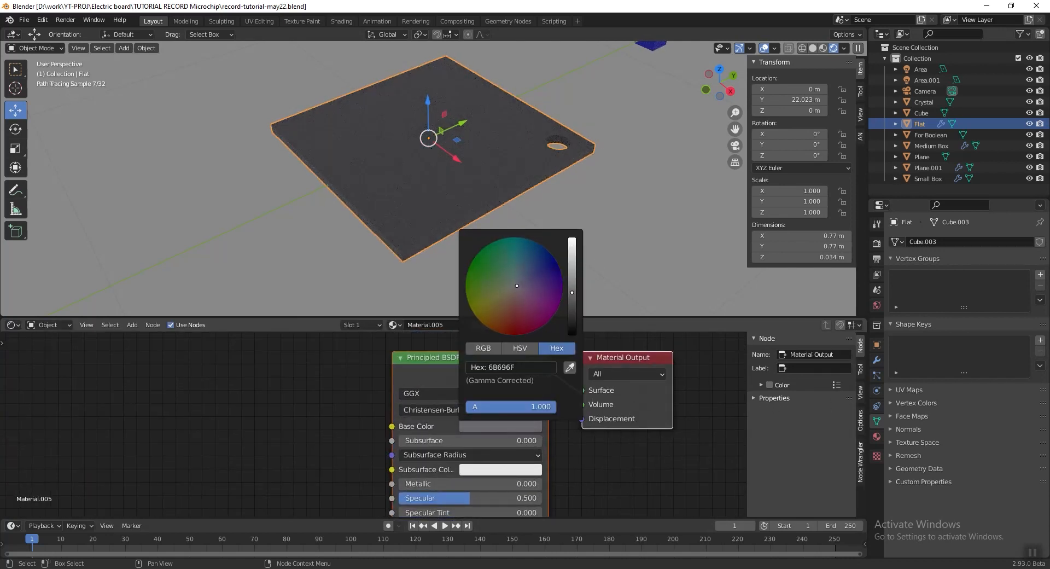
pyautogui.press('Return')
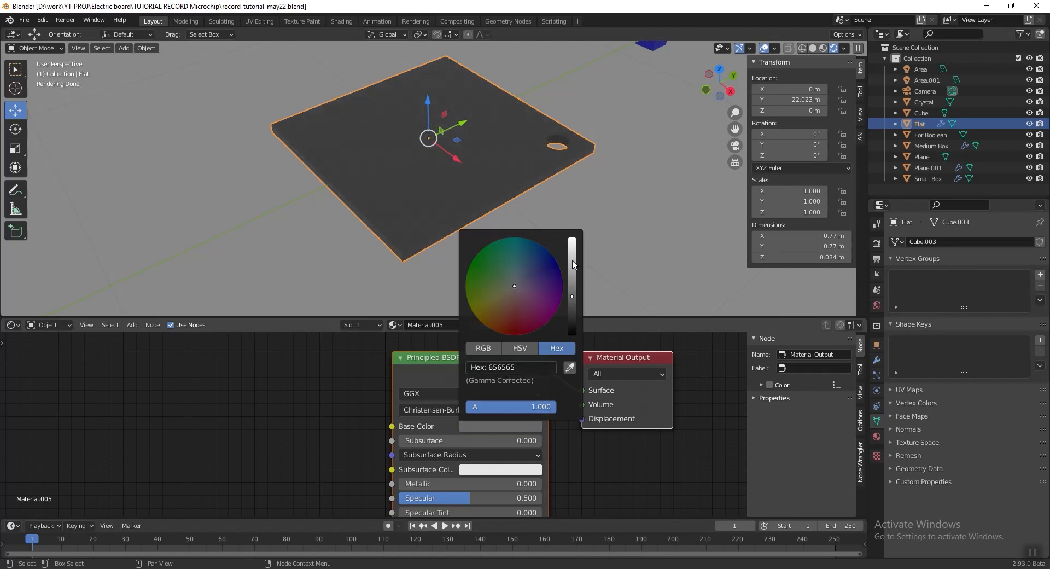
# Set the Roughness of Flat's material to 0.3 and save the file
pyautogui.moveTo(602, 485); pyautogui.dragTo(592, 408, button='middle')
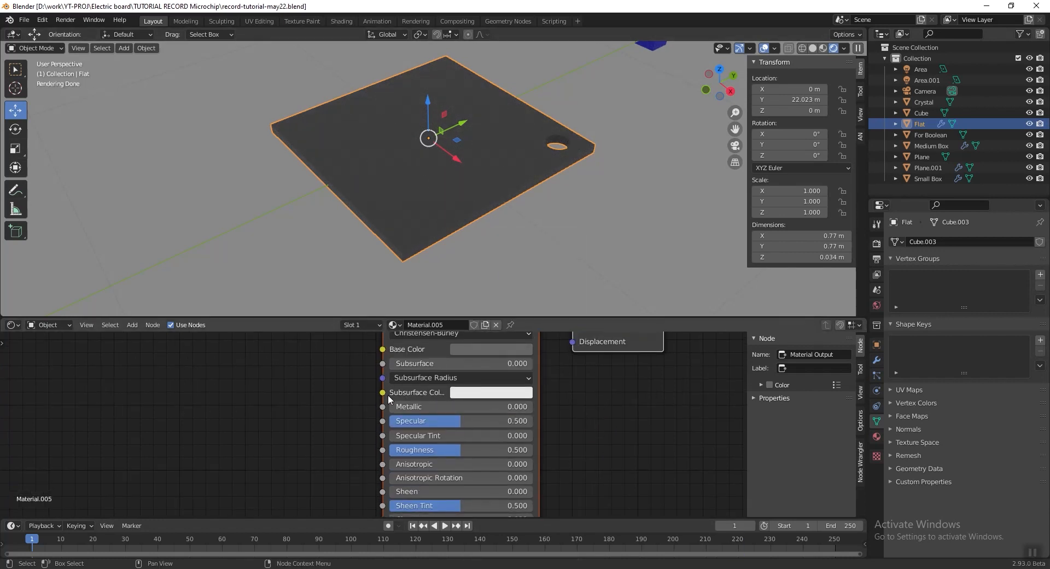
pyautogui.click(418, 452)
pyautogui.write('0.3')
pyautogui.press('Return')
pyautogui.hotkey('ctrl', 's')
# Check the gray flat pieces across the whole board through the camera and save the file
pyautogui.moveTo(465, 197); pyautogui.dragTo(499, 176, button='middle')
pyautogui.press('KP_0')
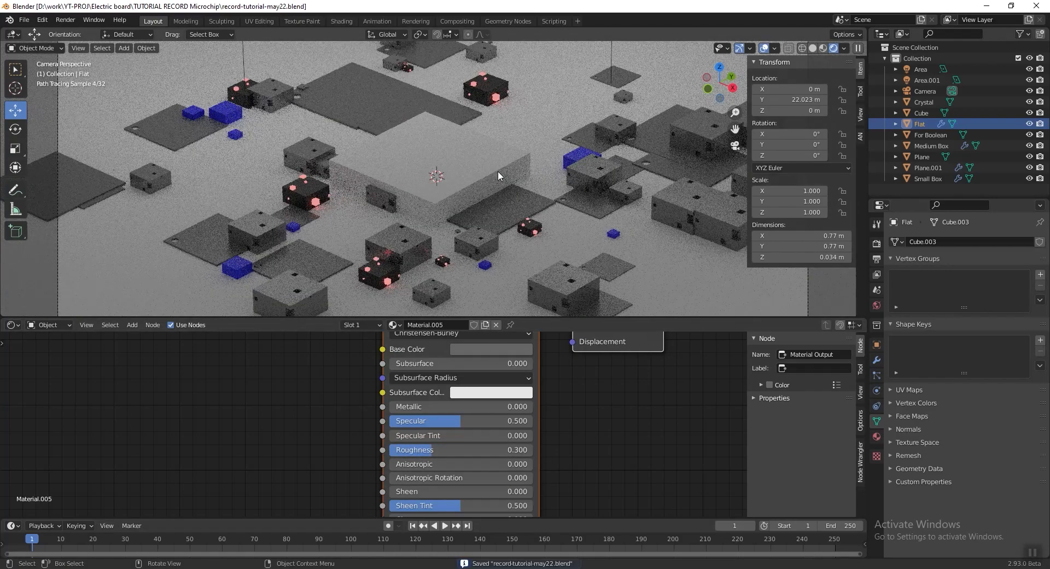
pyautogui.moveTo(536, 160)
pyautogui.keyDown('shift'); pyautogui.mouseDown(button='middle')
pyautogui.moveTo(451, 166)
pyautogui.moveTo(529, 141)
pyautogui.mouseUp(button='middle'); pyautogui.keyUp('shift')
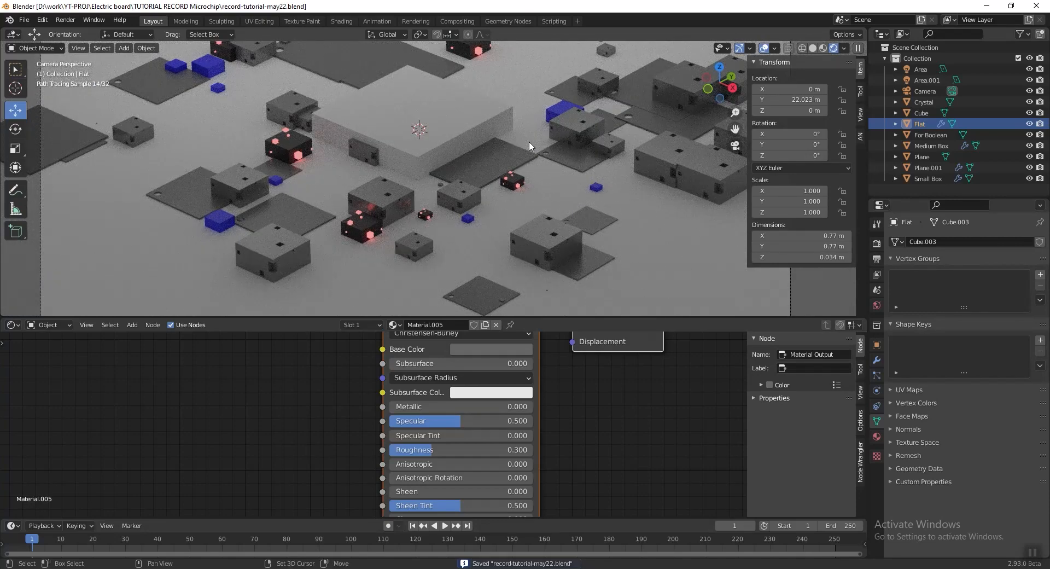
pyautogui.scroll(-5, 427, 123)
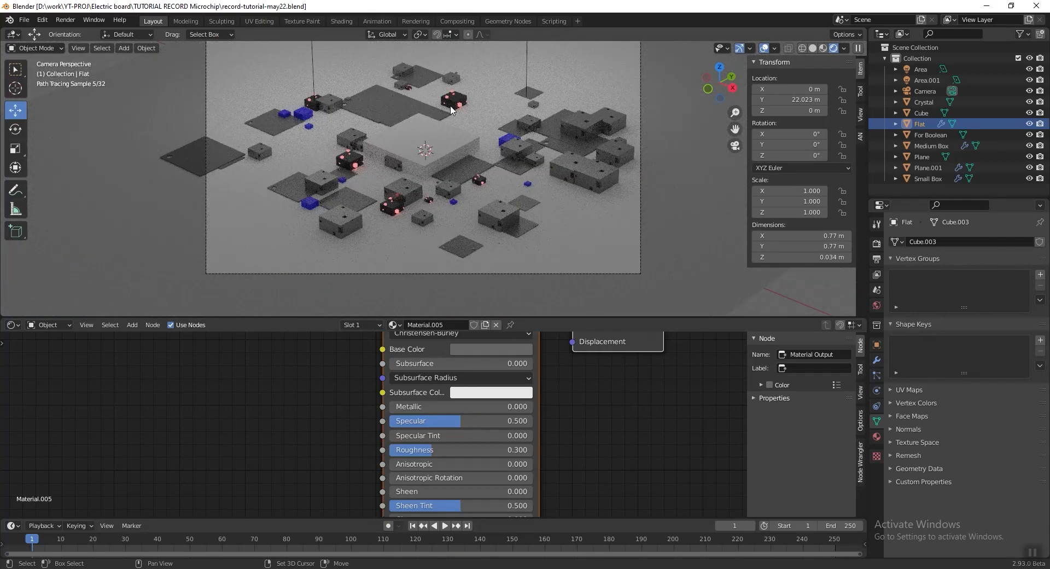
pyautogui.hotkey('ctrl', 's')
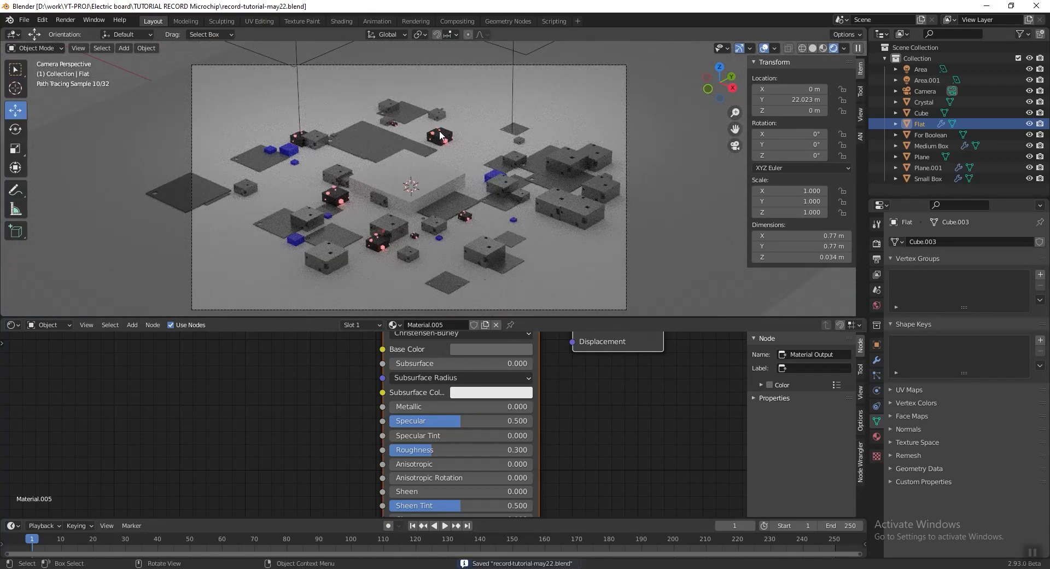
# Select the Crystal object and bring its cube up close in the viewport
pyautogui.click(924, 103)
pyautogui.press('KP_0')
pyautogui.scroll(-2, 498, 171)
pyautogui.keyDown('shift'); pyautogui.moveTo(498, 171); pyautogui.dragTo(429, 187, button='middle'); pyautogui.keyUp('shift')
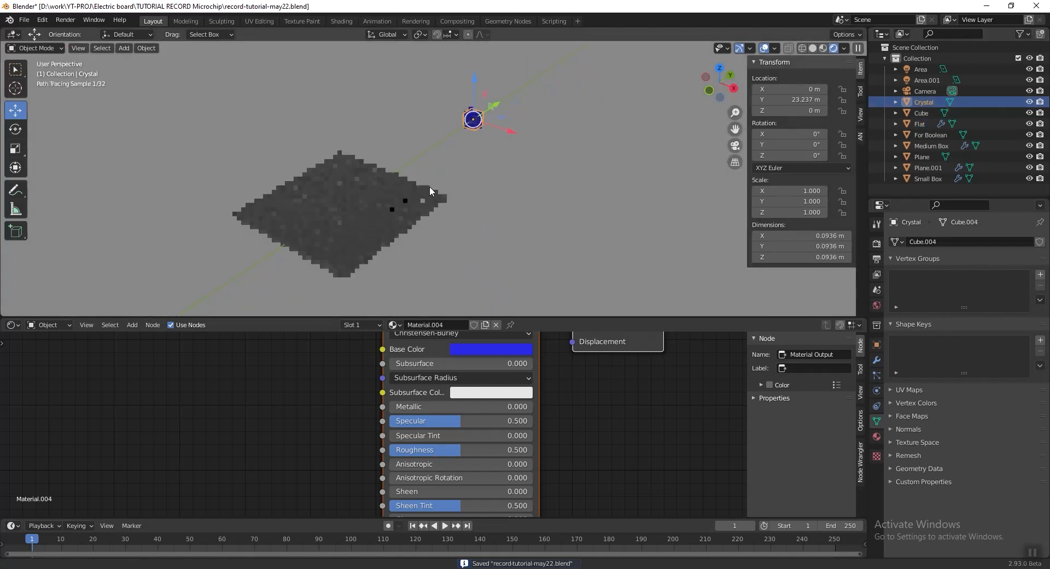
pyautogui.moveTo(450, 94); pyautogui.dragTo(490, 143)
pyautogui.moveTo(497, 192); pyautogui.dragTo(463, 199, button='middle')
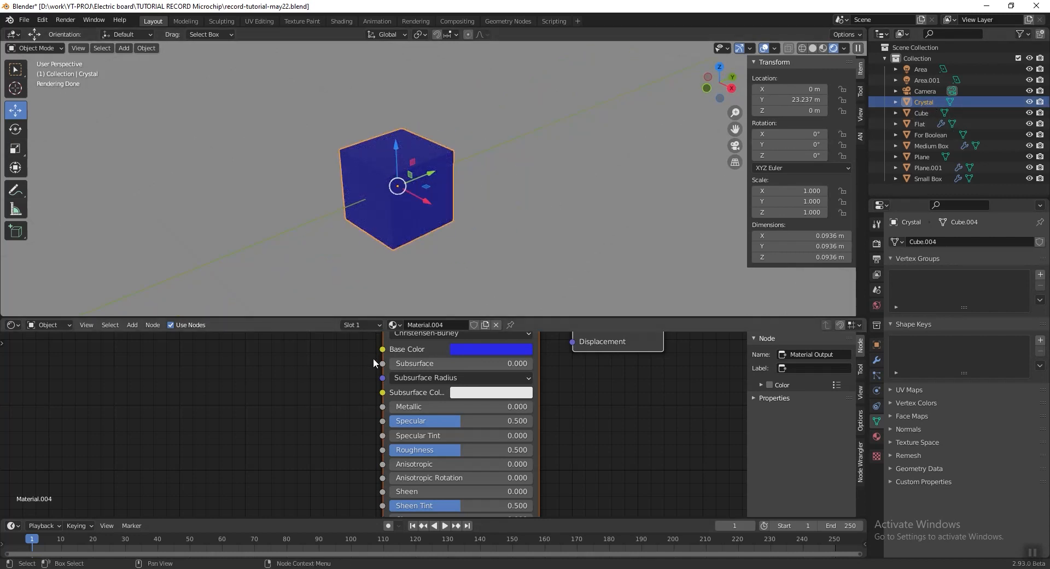
# Replace the Crystal material's Principled BSDF with a Glass BSDF connected to the Material Output's Surface
pyautogui.scroll(-3, 373, 358)
pyautogui.press('x')
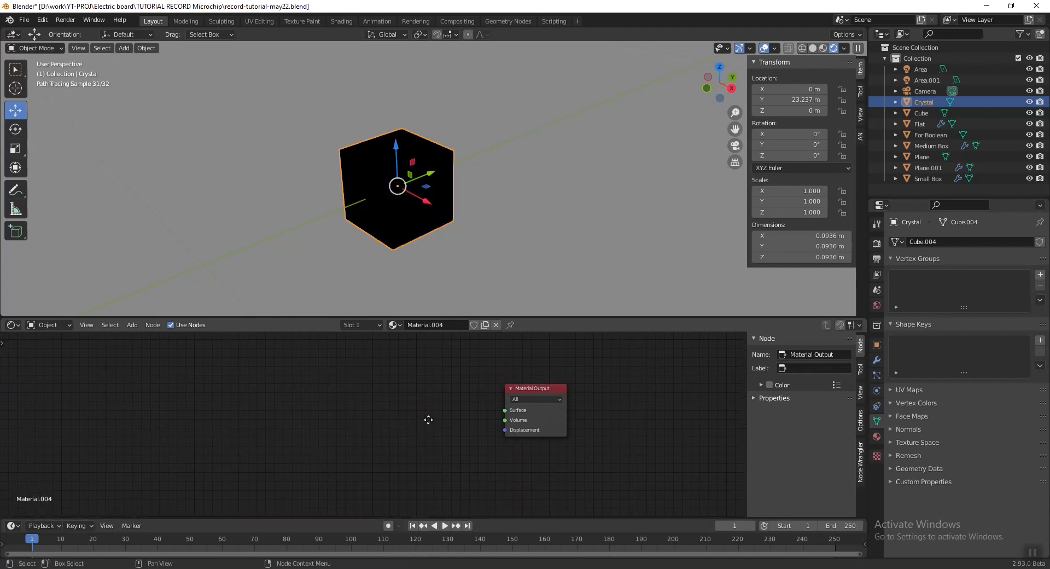
pyautogui.hotkey('shift', 'a')
pyautogui.moveTo(392, 460)
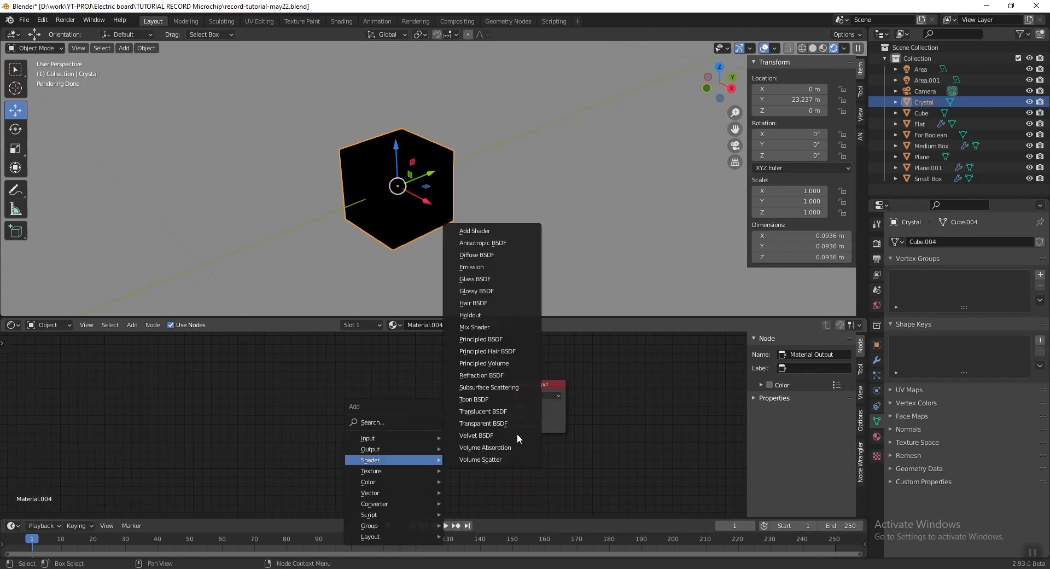
pyautogui.click(495, 279)
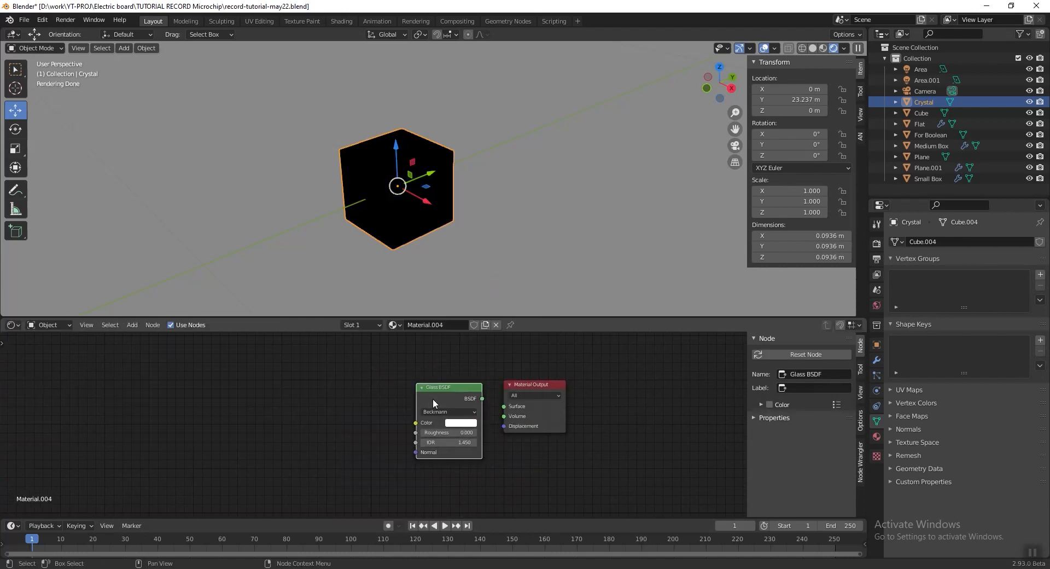
pyautogui.scroll(2, 434, 404)
pyautogui.moveTo(547, 383); pyautogui.dragTo(583, 399)
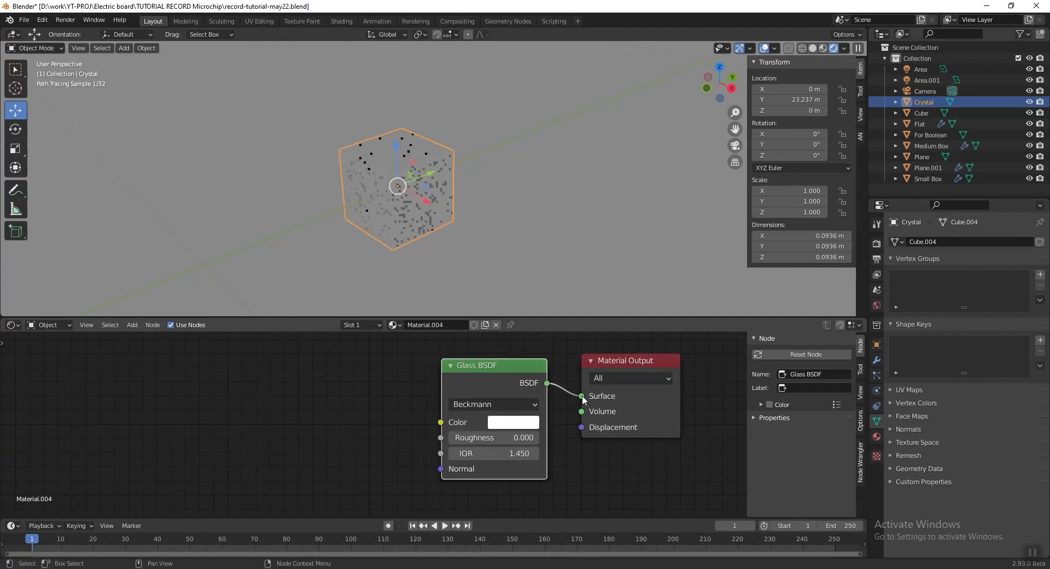
pyautogui.moveTo(470, 369); pyautogui.dragTo(380, 367)
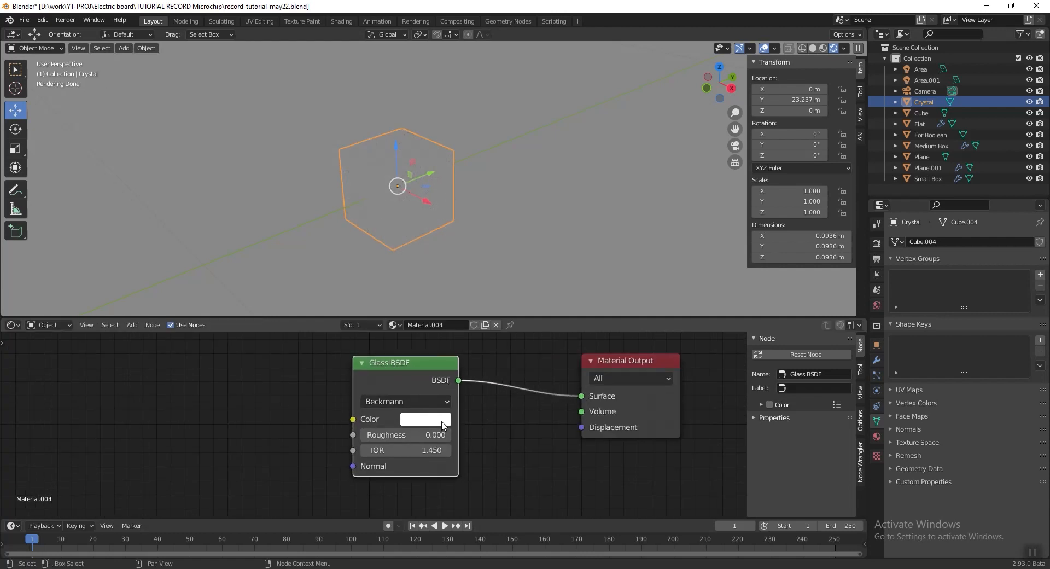
# Set the Glass BSDF's Roughness to 0.7 and IOR to 1.5, and save the file
pyautogui.click(442, 420)
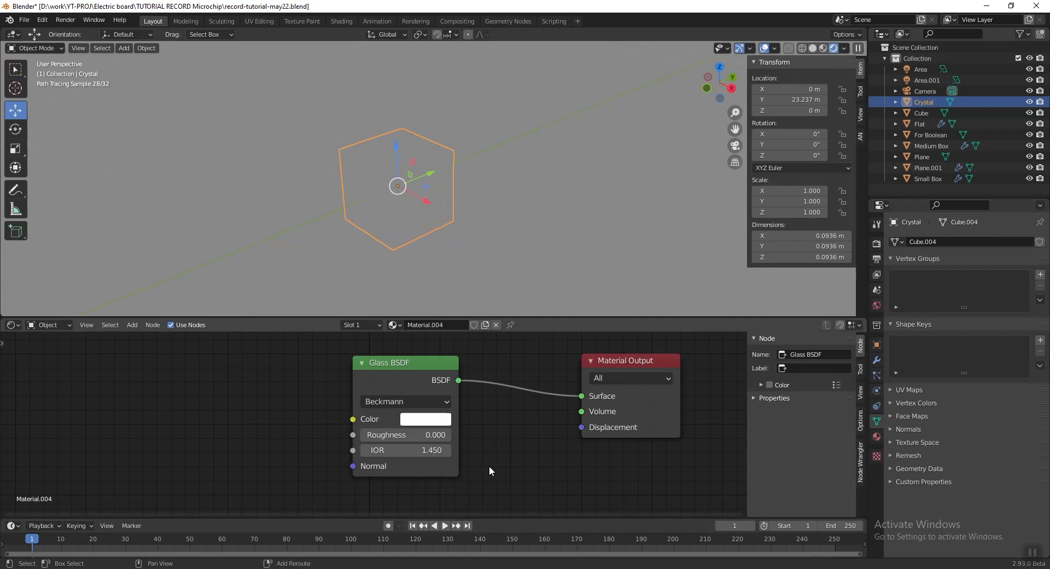
pyautogui.click(450, 435)
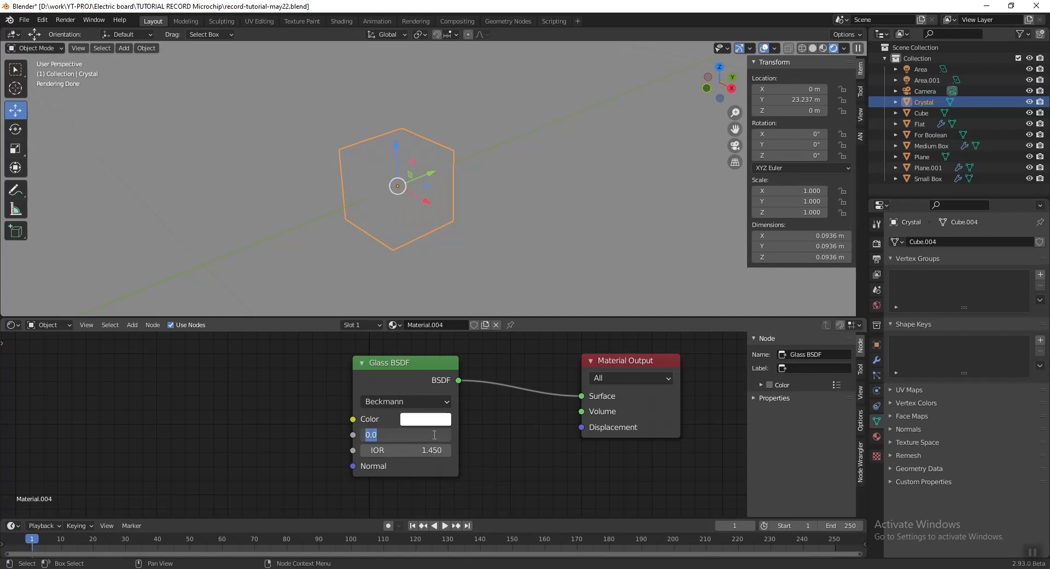
pyautogui.write('.7')
pyautogui.press('Return')
pyautogui.click(419, 449)
pyautogui.write('1.5')
pyautogui.press('Return')
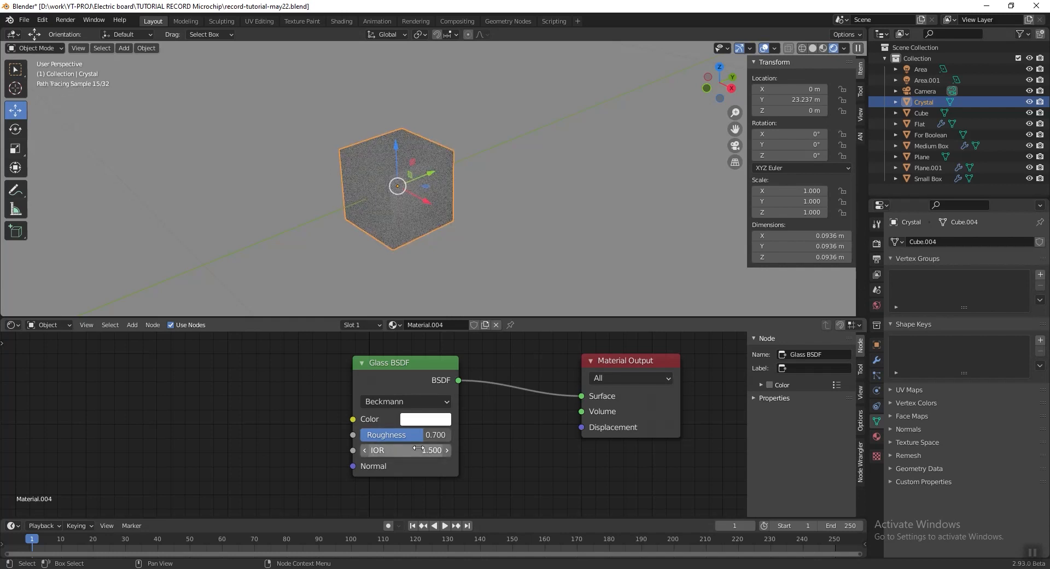
pyautogui.hotkey('ctrl', 's')
# Duplicate the Crystal cube, place the copy beside it at about X 0.127 m, and scale it down to about 0.46
pyautogui.moveTo(448, 202); pyautogui.dragTo(377, 183, button='middle')
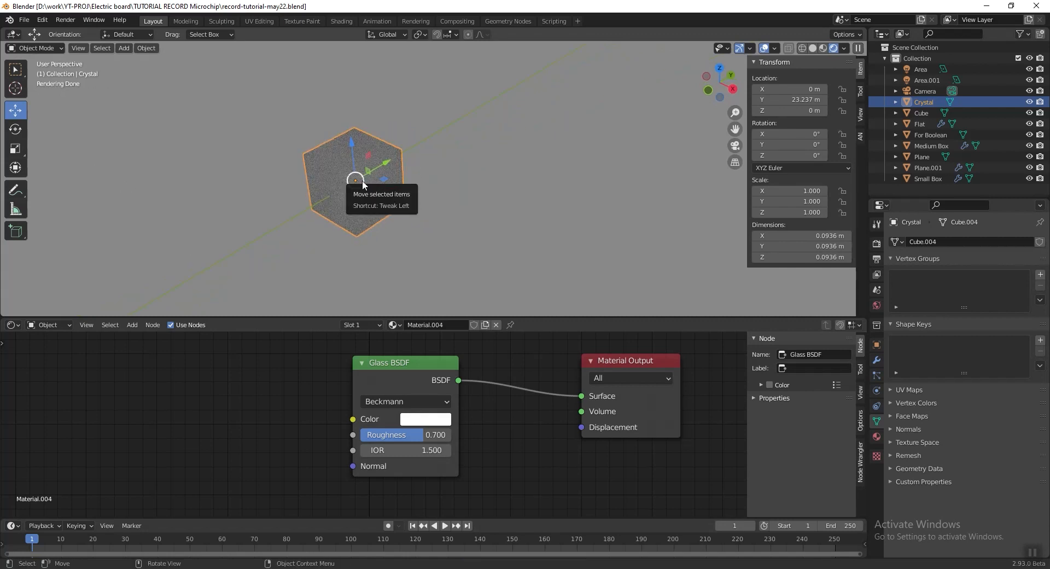
pyautogui.hotkey('shift', 'd')
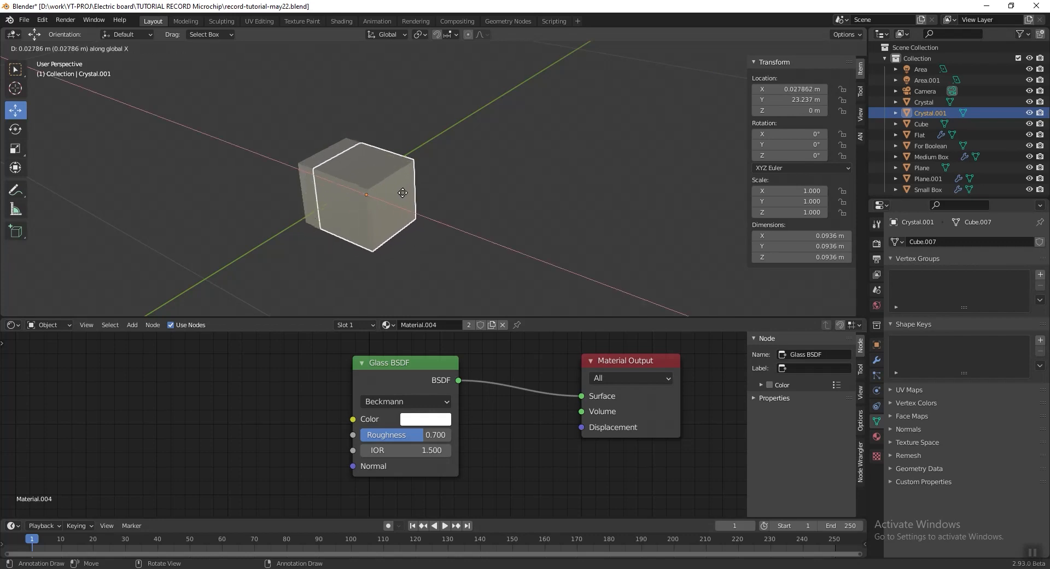
pyautogui.click(465, 218)
pyautogui.press('s')
pyautogui.click(494, 165)
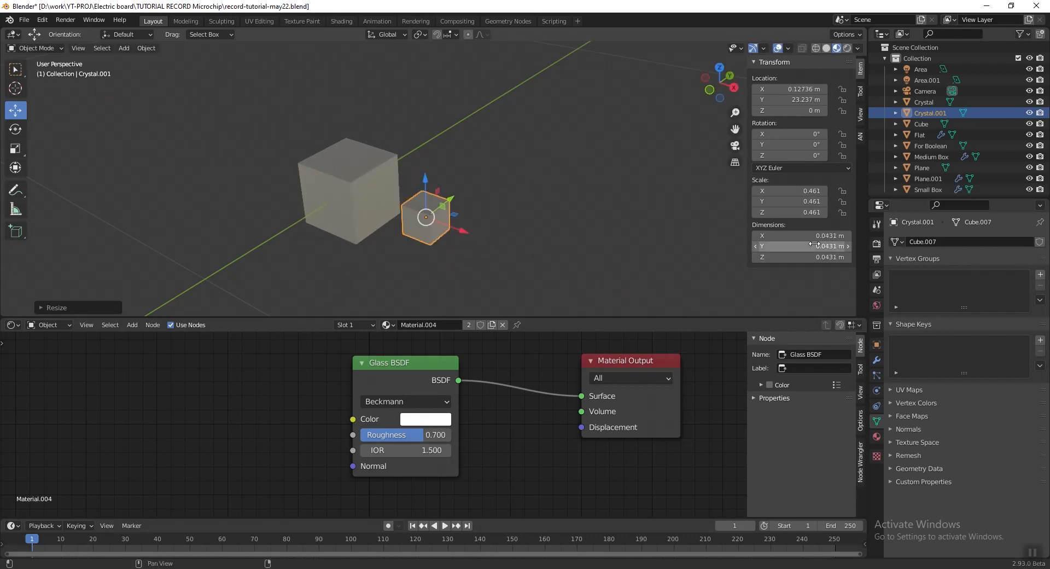
# Set the duplicated cube's X, Y and Z dimensions to 0.015 m
pyautogui.moveTo(817, 237); pyautogui.dragTo(817, 257)
pyautogui.press('BackSpace')
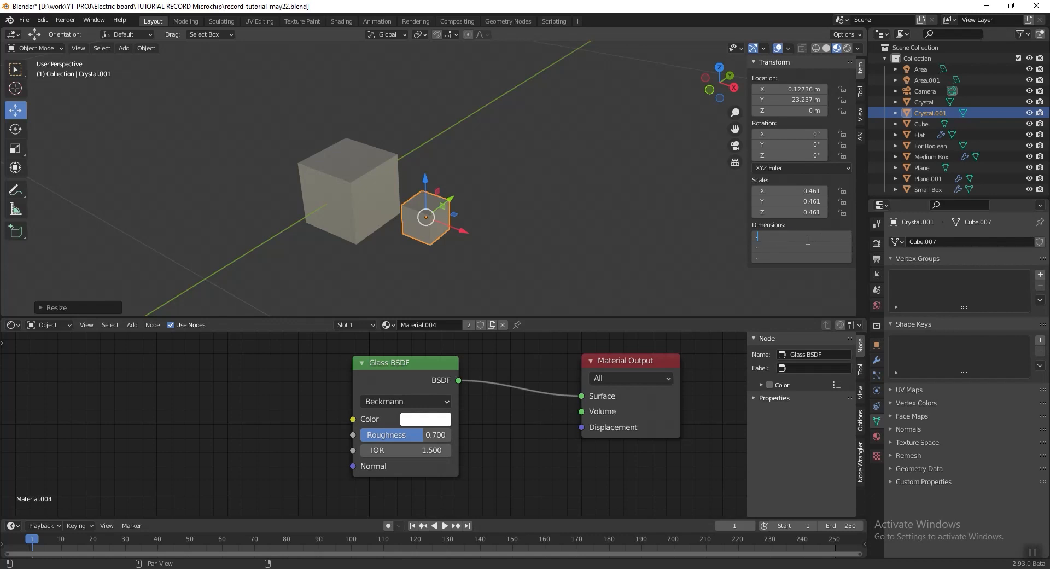
pyautogui.write('.015')
pyautogui.press('Return')
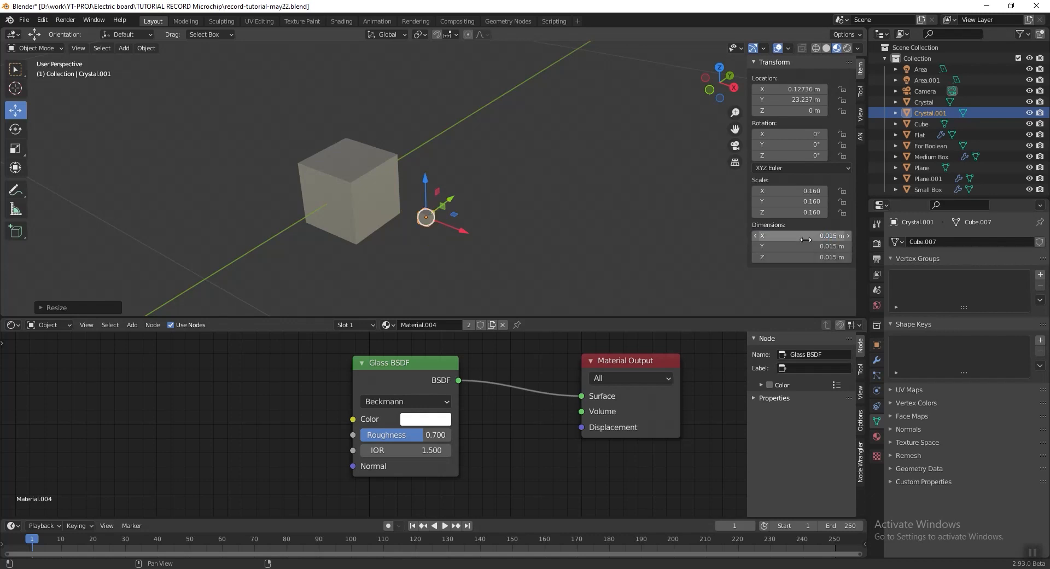
# Remove the glass material from the small duplicated cube and give it a new material
pyautogui.moveTo(492, 227); pyautogui.dragTo(488, 213, button='middle')
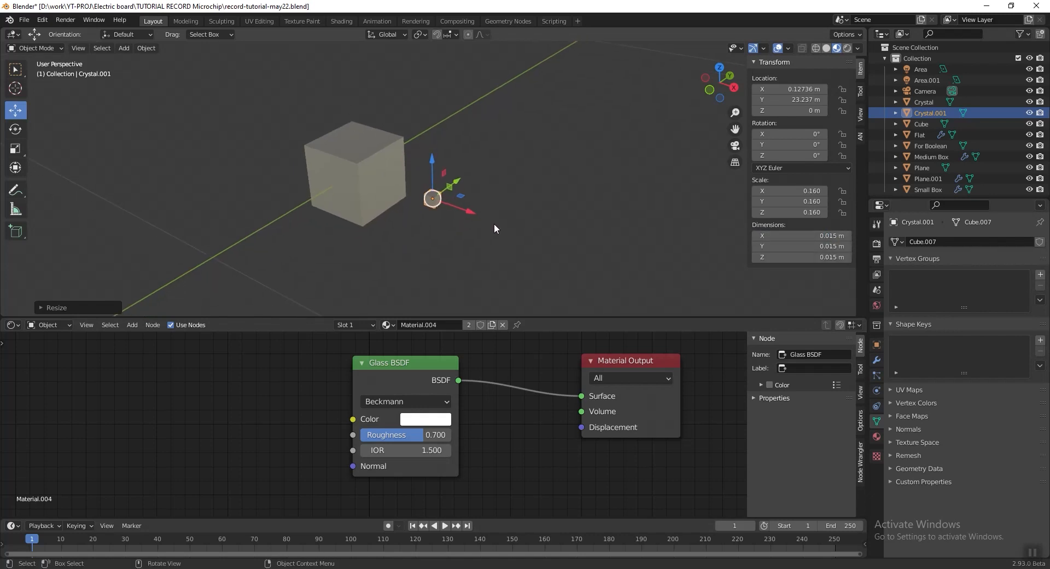
pyautogui.click(877, 436)
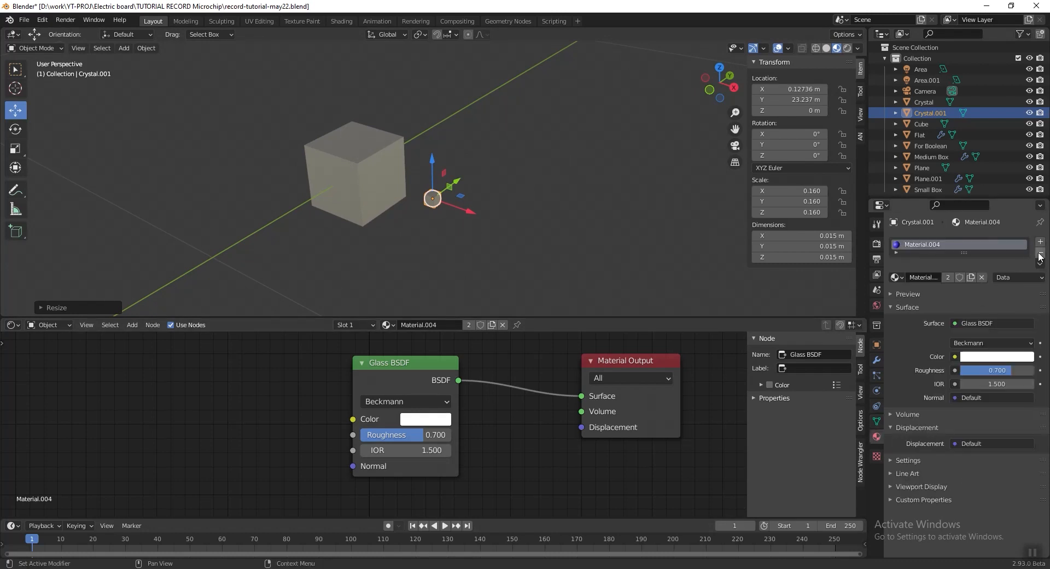
pyautogui.click(1040, 253)
pyautogui.click(963, 277)
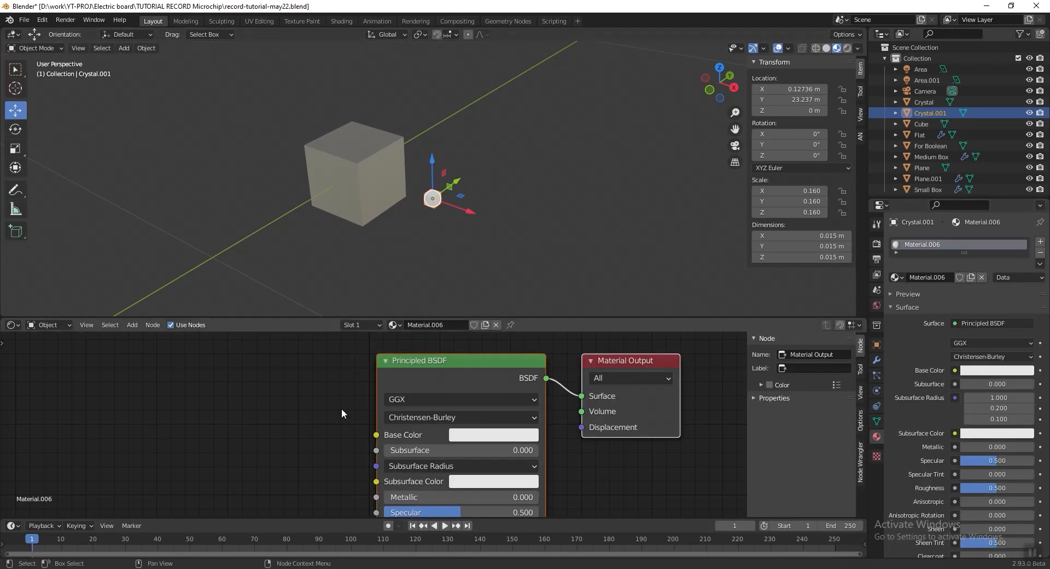
# Replace the small cube's Principled BSDF with an Emission shader connected to the Material Output's Surface
pyautogui.scroll(-2, 342, 399)
pyautogui.moveTo(341, 393); pyautogui.dragTo(373, 361, button='middle')
pyautogui.moveTo(448, 343); pyautogui.dragTo(436, 364, button='middle')
pyautogui.click(435, 370)
pyautogui.press('x')
pyautogui.hotkey('shift', 'a')
pyautogui.moveTo(420, 402)
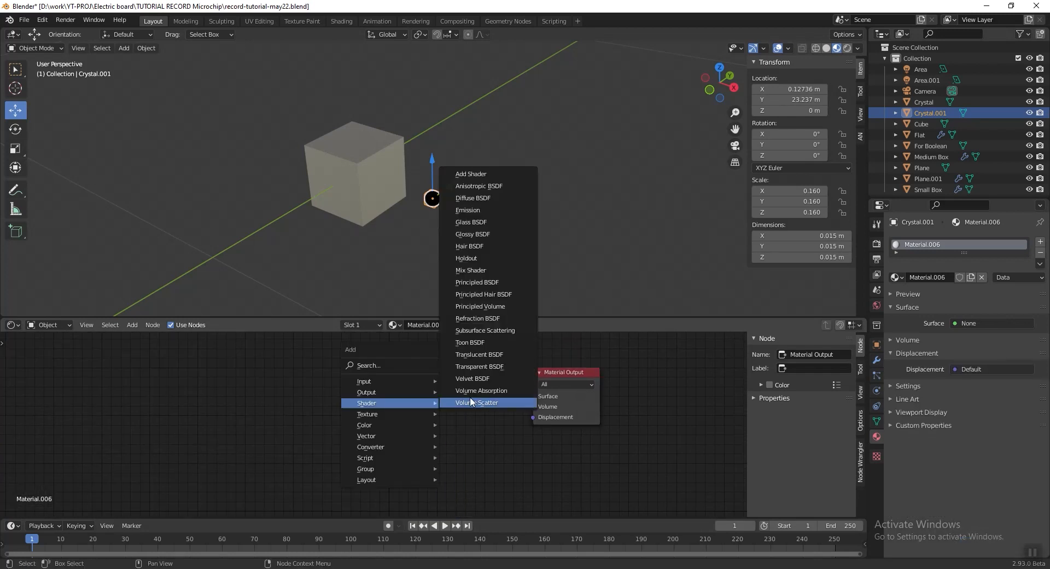
pyautogui.click(509, 209)
pyautogui.click(512, 409)
pyautogui.moveTo(538, 398); pyautogui.dragTo(535, 397)
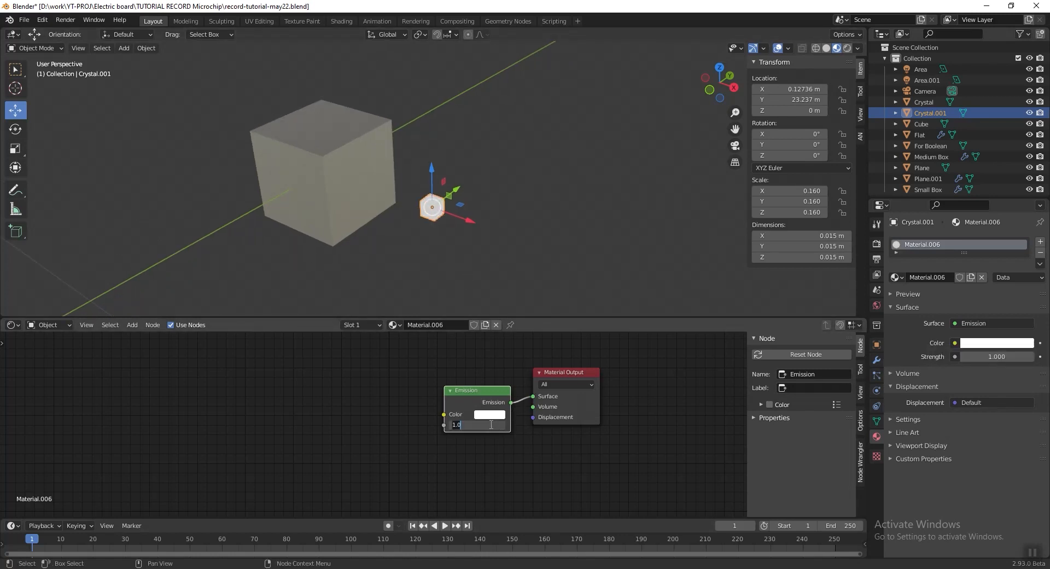
# Set the small cube's Emission strength to 3 and its colour to red FF4C46, and save the file
pyautogui.write('3')
pyautogui.press('Return')
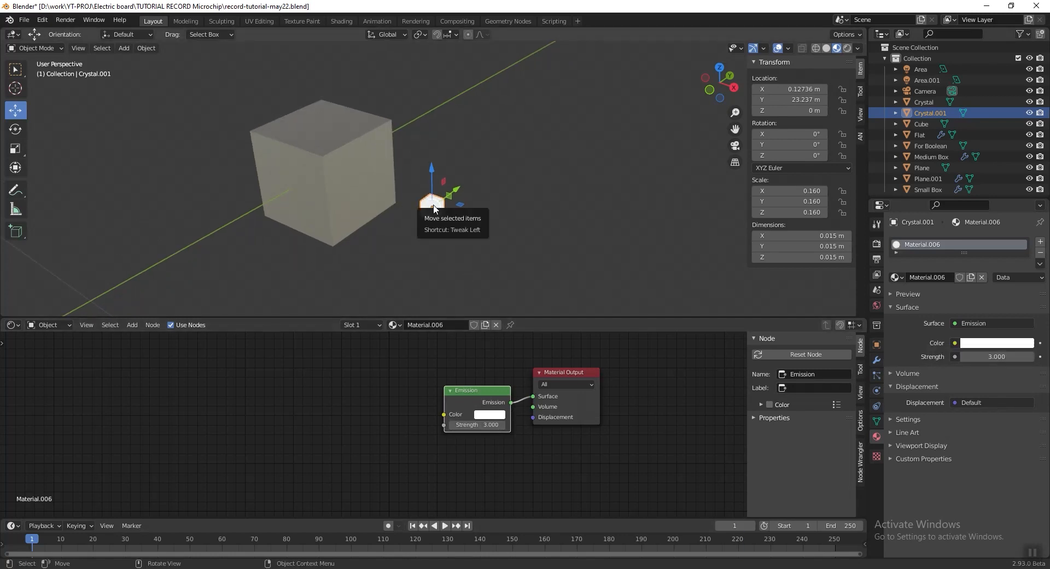
pyautogui.click(483, 415)
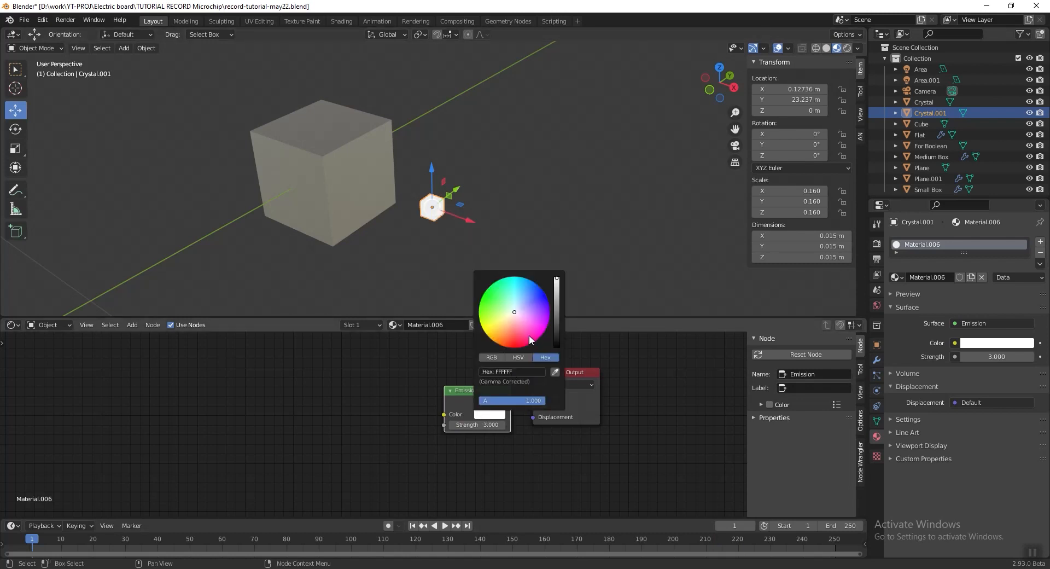
pyautogui.click(516, 333)
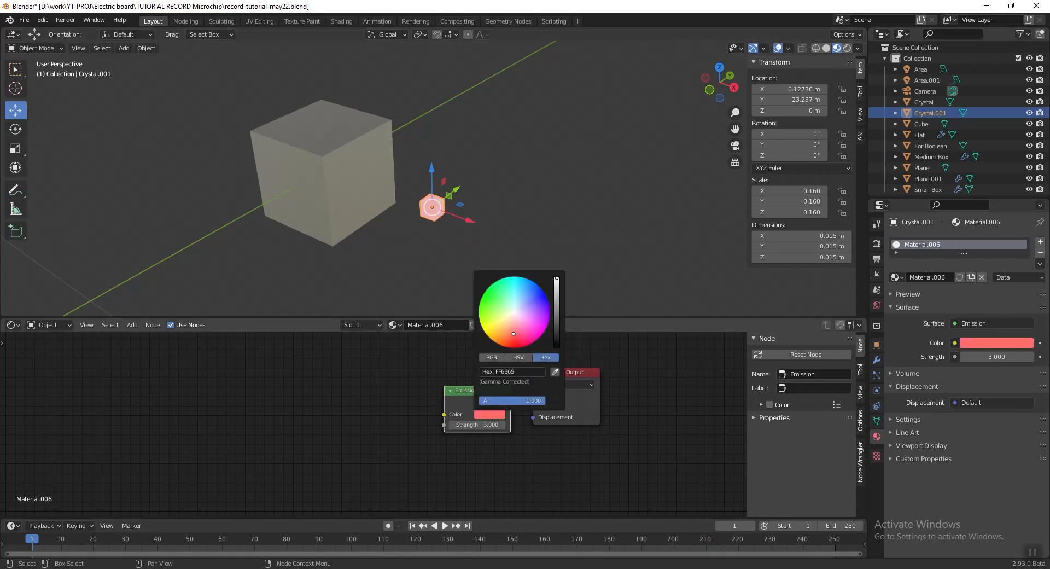
pyautogui.moveTo(514, 335); pyautogui.dragTo(514, 338)
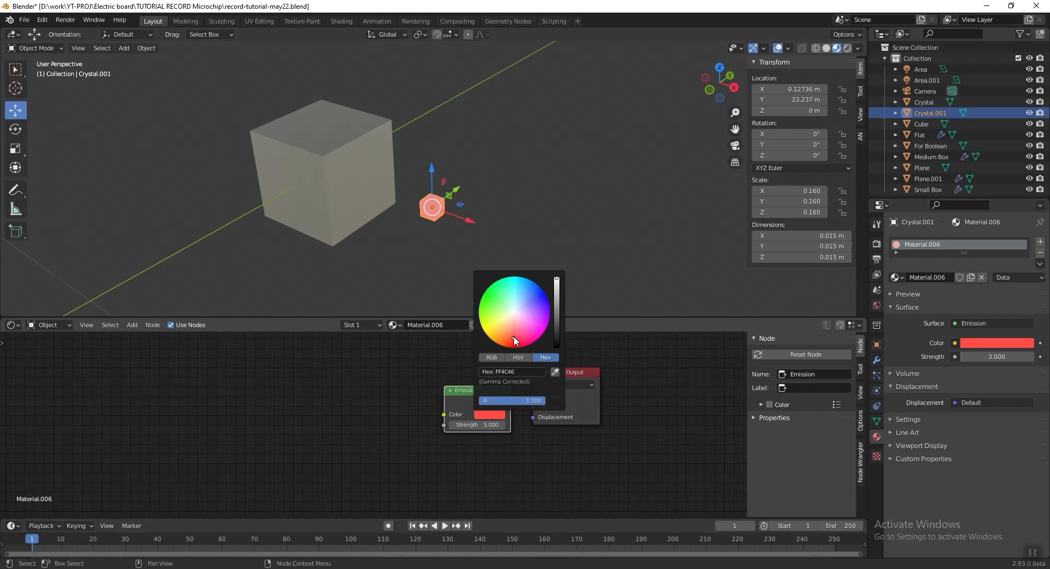
pyautogui.hotkey('ctrl', 's')
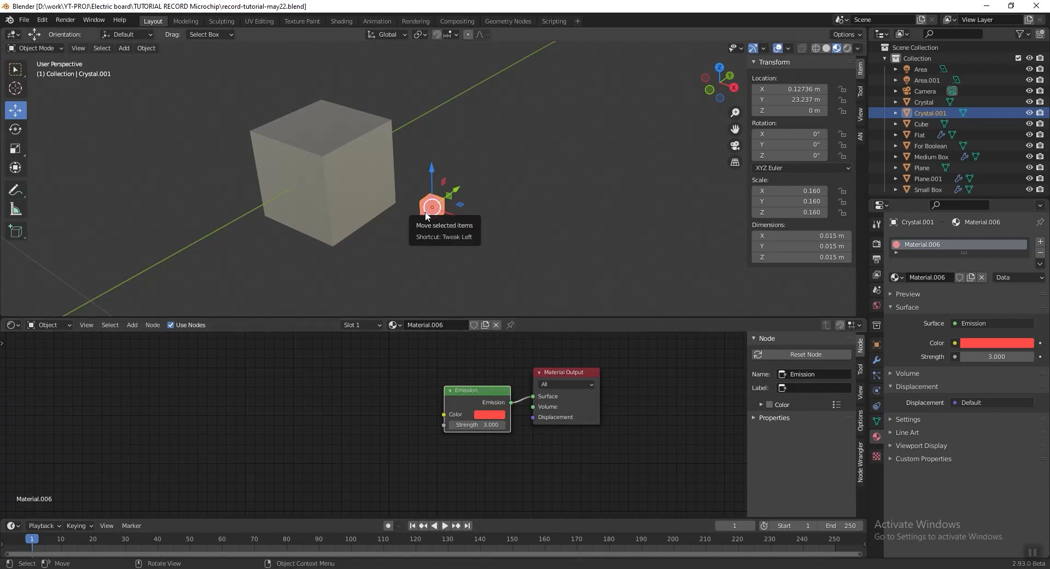
# In rendered shading, move the glowing cube inside the glass crystal to about X -0.015 m, Y 23.25 m
pyautogui.moveTo(500, 169); pyautogui.dragTo(570, 189, button='middle')
pyautogui.click(847, 49)
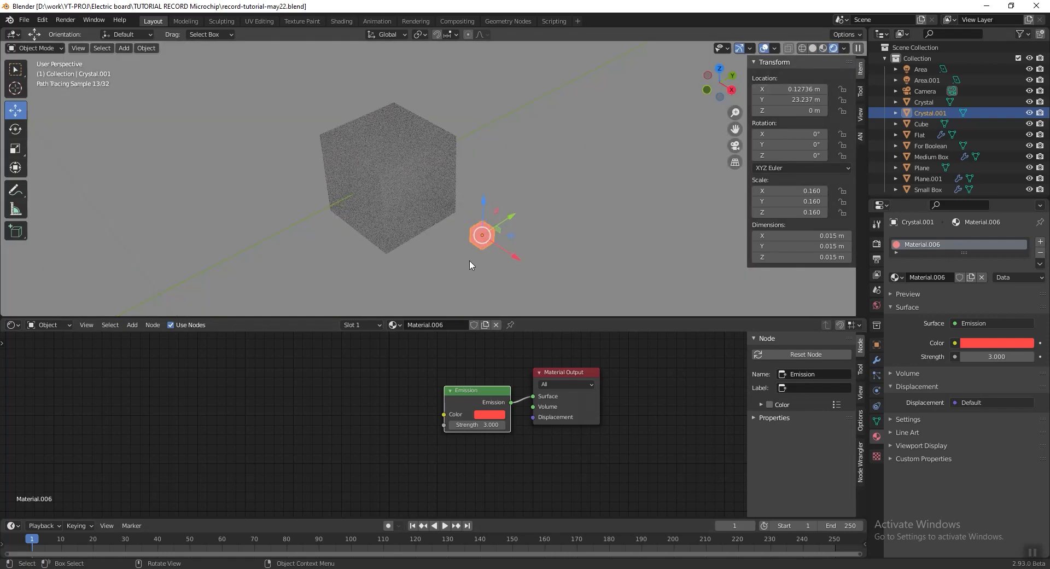
pyautogui.moveTo(504, 253); pyautogui.dragTo(411, 192)
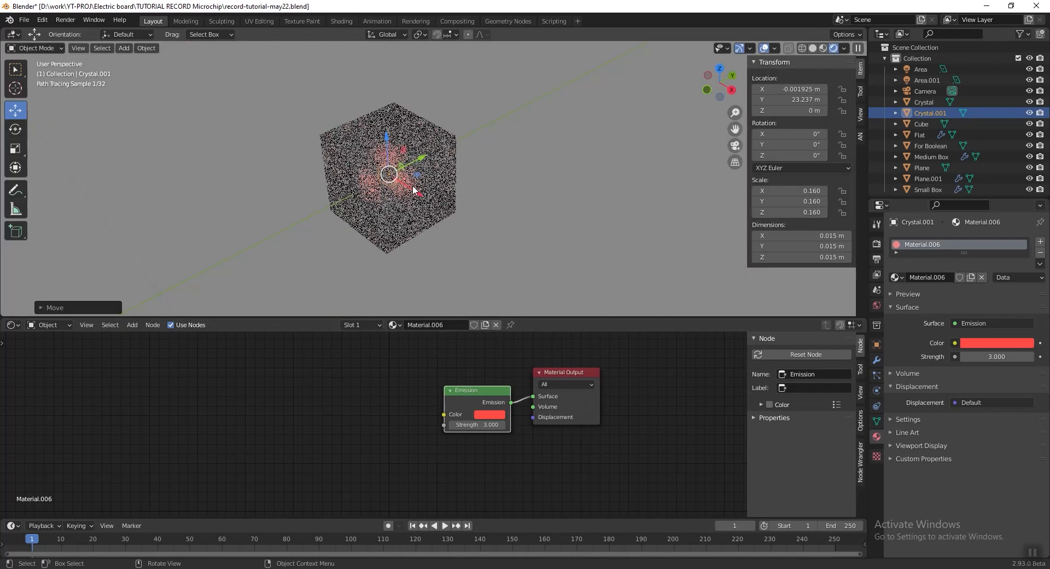
pyautogui.moveTo(425, 184)
pyautogui.mouseDown(button='middle')
pyautogui.moveTo(481, 194)
pyautogui.moveTo(482, 226)
pyautogui.moveTo(437, 171)
pyautogui.mouseUp(button='middle')
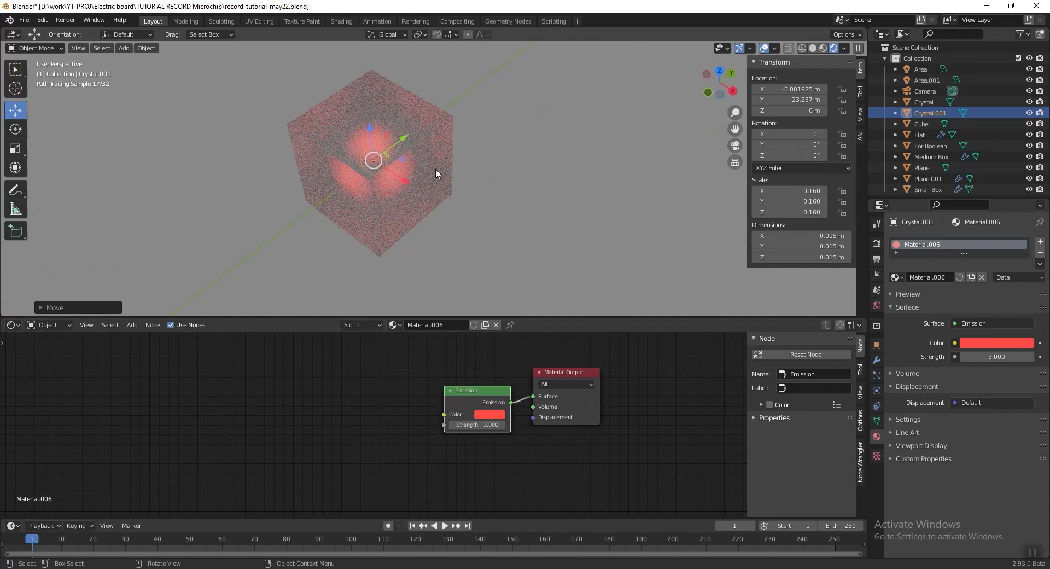
pyautogui.press('KP_7')
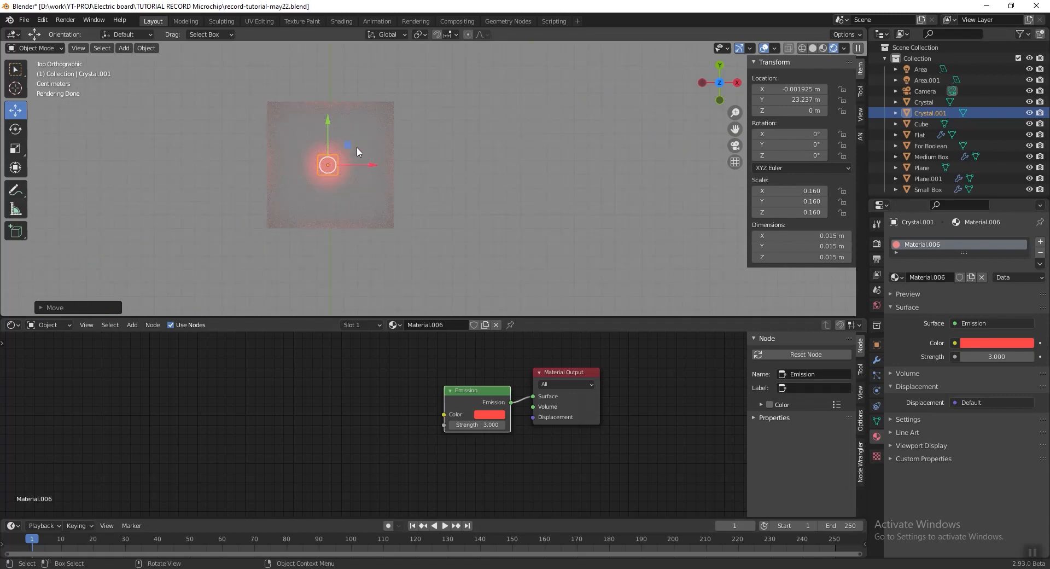
pyautogui.moveTo(357, 147)
pyautogui.mouseDown()
pyautogui.moveTo(325, 126)
pyautogui.moveTo(346, 137)
pyautogui.mouseUp()
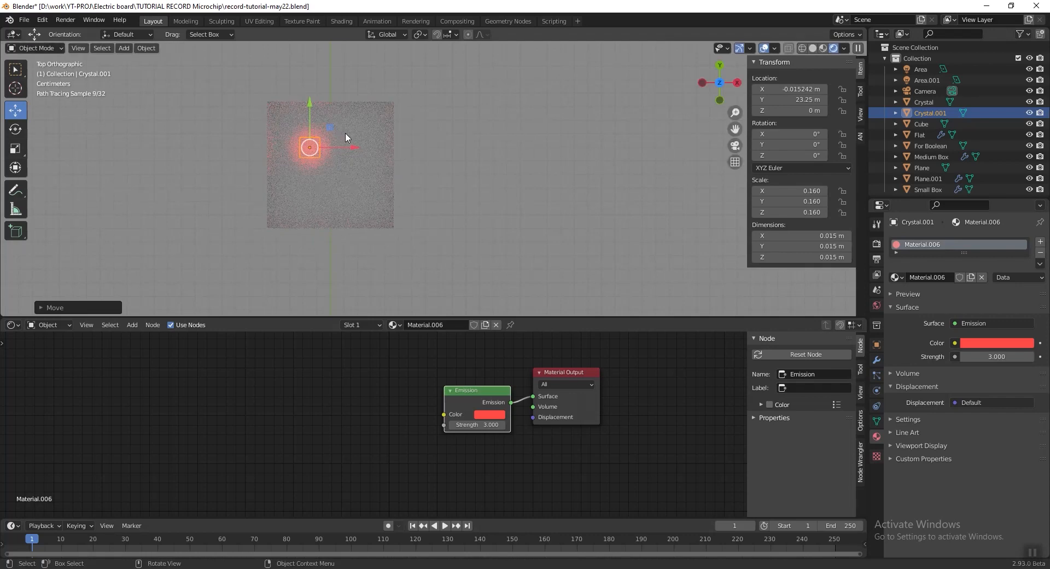
# Duplicate the glowing cube and place the copy inside the crystal at about X 0.018 m, Y 23.215 m, Z 0.020 m
pyautogui.hotkey('shift', 'd')
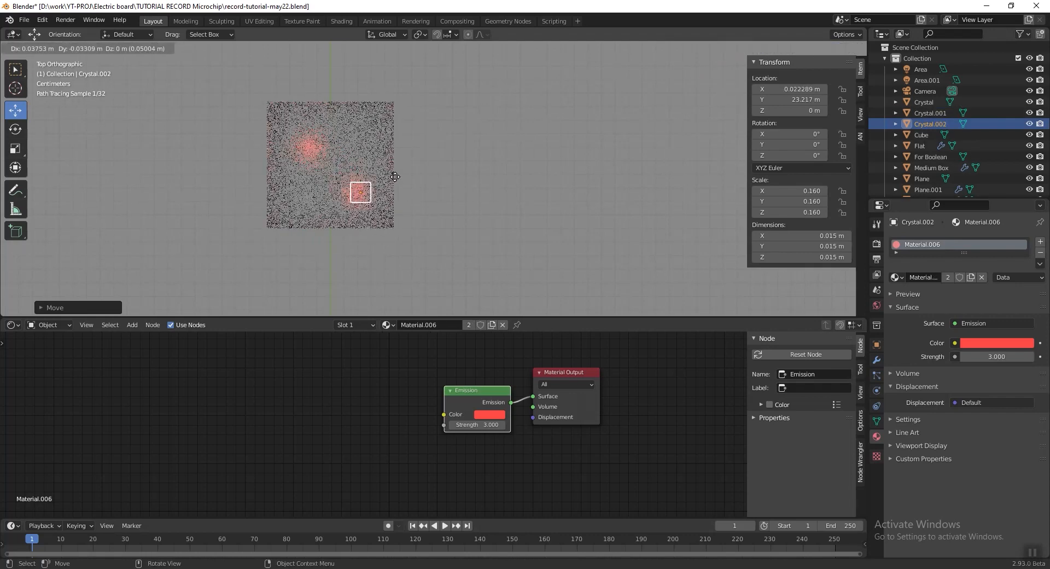
pyautogui.click(388, 180)
pyautogui.moveTo(375, 159); pyautogui.dragTo(368, 140, button='middle')
pyautogui.moveTo(352, 196); pyautogui.dragTo(353, 168)
# Lower the original glowing cube inside the crystal to about Z -0.018 m
pyautogui.click(322, 234)
pyautogui.click(323, 234)
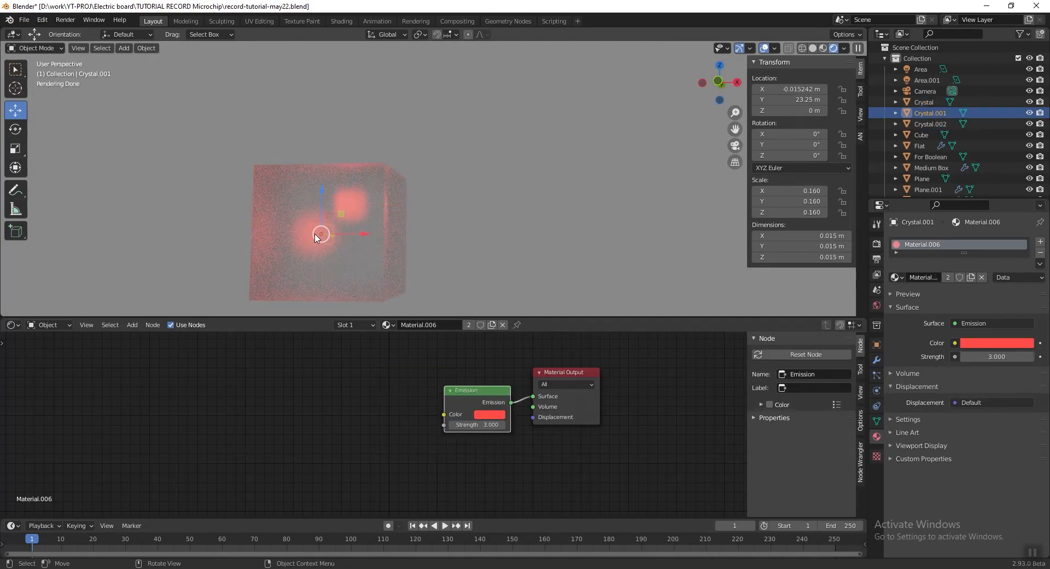
pyautogui.moveTo(325, 208); pyautogui.dragTo(322, 228)
pyautogui.scroll(-1, 361, 213)
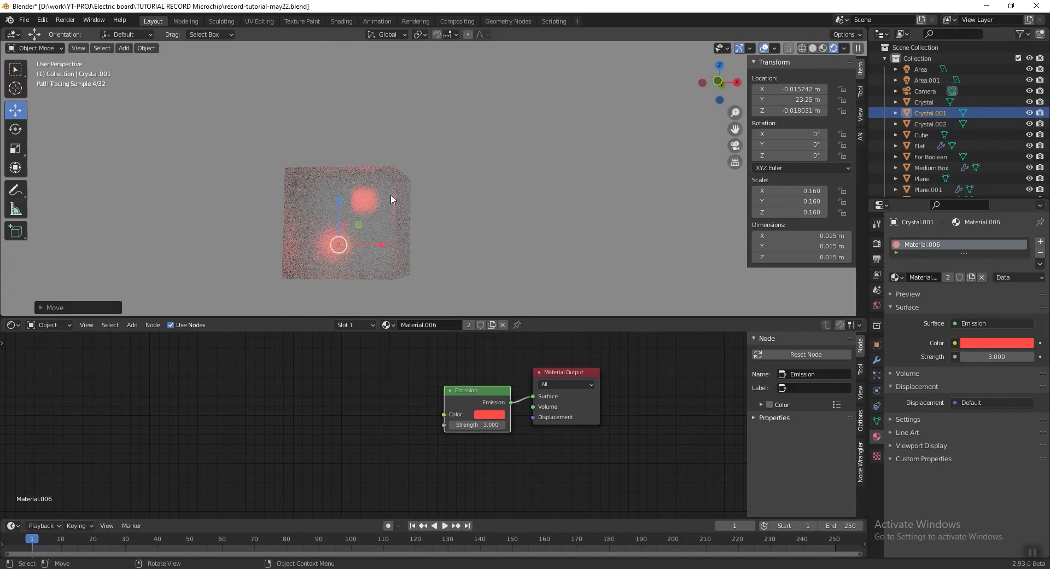
# Join Crystal, Crystal.001 and Crystal.002 into one object with Crystal.002 active, working in solid shading, and deselect it
pyautogui.click(924, 124)
pyautogui.keyDown('ctrl'); pyautogui.click(925, 114); pyautogui.keyUp('ctrl')
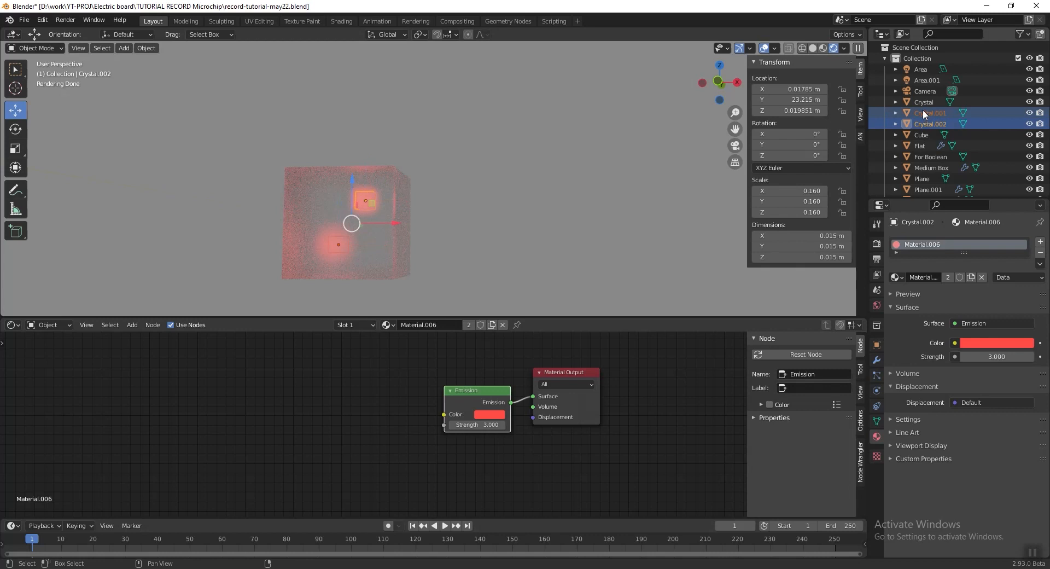
pyautogui.keyDown('ctrl'); pyautogui.click(922, 104); pyautogui.keyUp('ctrl')
pyautogui.moveTo(350, 219); pyautogui.dragTo(323, 226, button='middle')
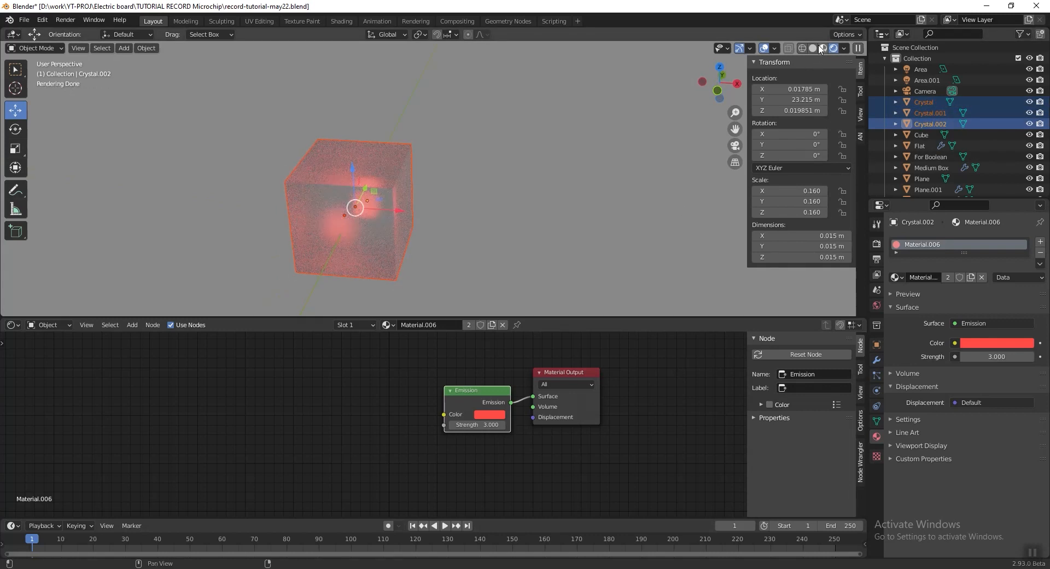
pyautogui.click(813, 48)
pyautogui.moveTo(383, 164)
pyautogui.mouseDown(button='middle')
pyautogui.moveTo(441, 194)
pyautogui.moveTo(448, 179)
pyautogui.mouseUp(button='middle')
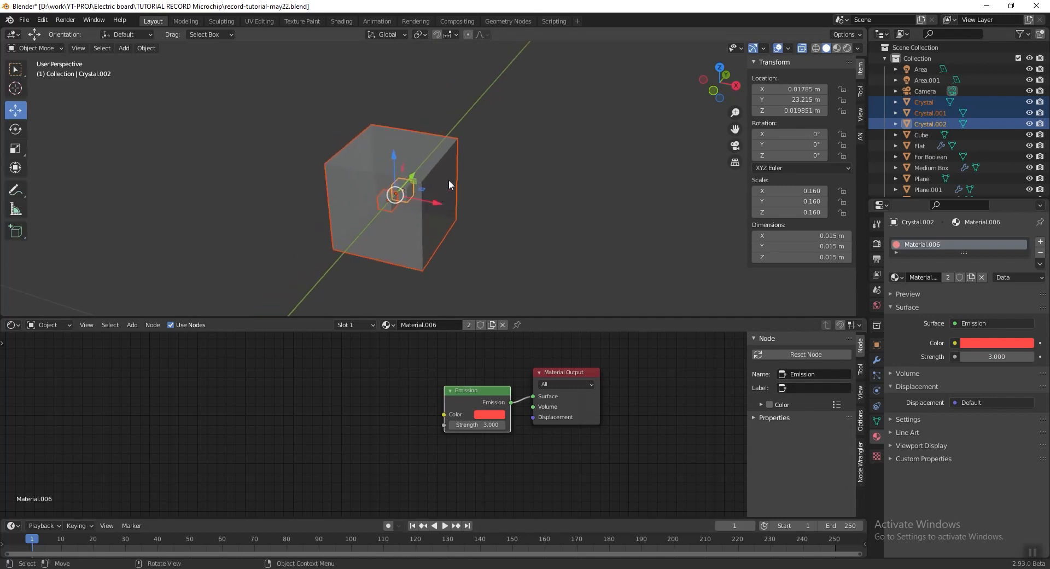
pyautogui.hotkey('ctrl', 'j')
pyautogui.scroll(-3, 457, 165)
pyautogui.click(495, 160)
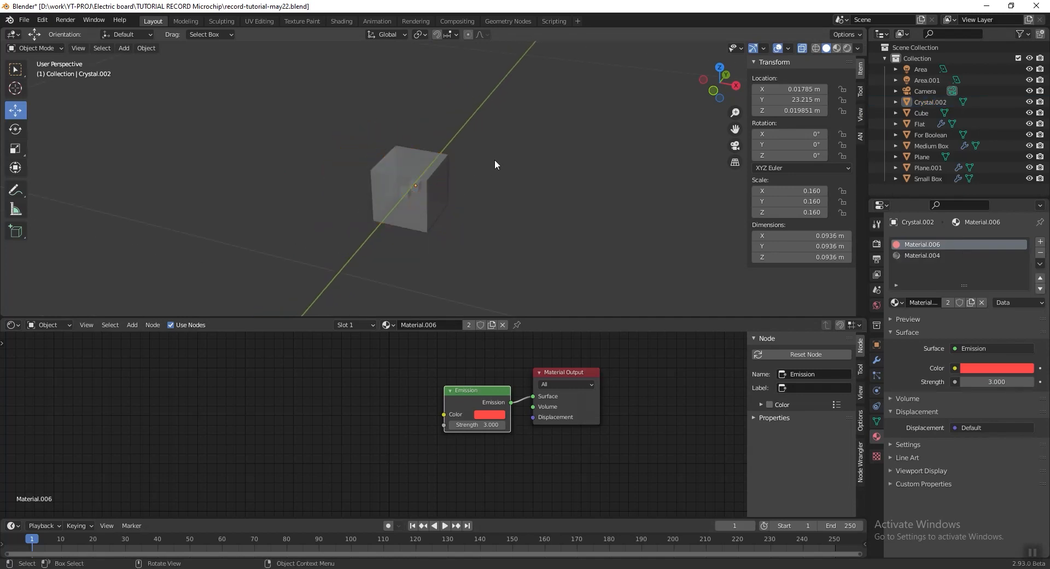
# Save the file and show the scattered components through the camera in rendered shading
pyautogui.press('KP_0')
pyautogui.hotkey('ctrl', 's')
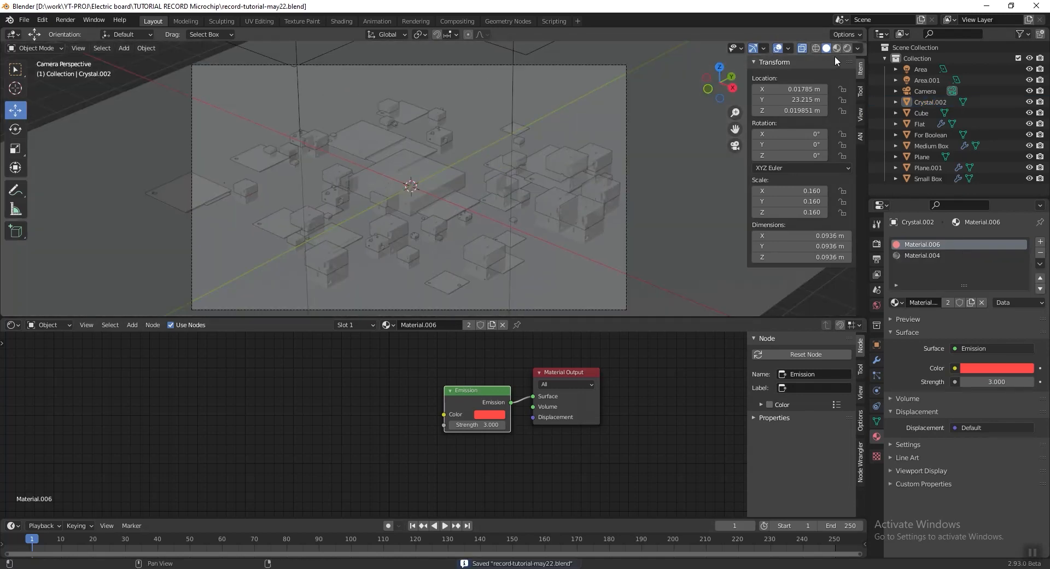
pyautogui.click(847, 49)
pyautogui.scroll(3, 587, 218)
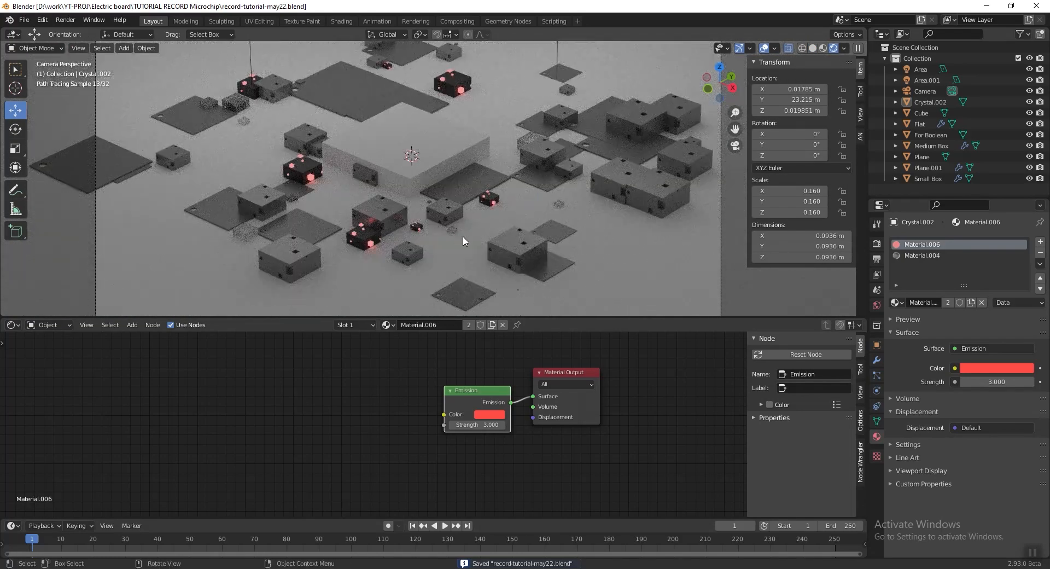
pyautogui.scroll(1, 470, 232)
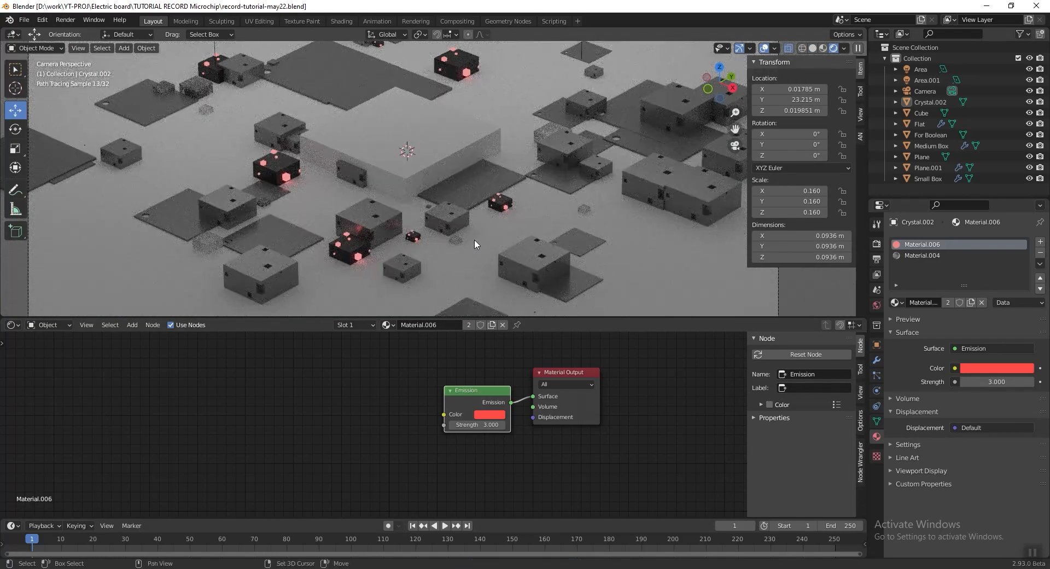
pyautogui.keyDown('shift'); pyautogui.moveTo(475, 244); pyautogui.dragTo(475, 215, button='middle'); pyautogui.keyUp('shift')
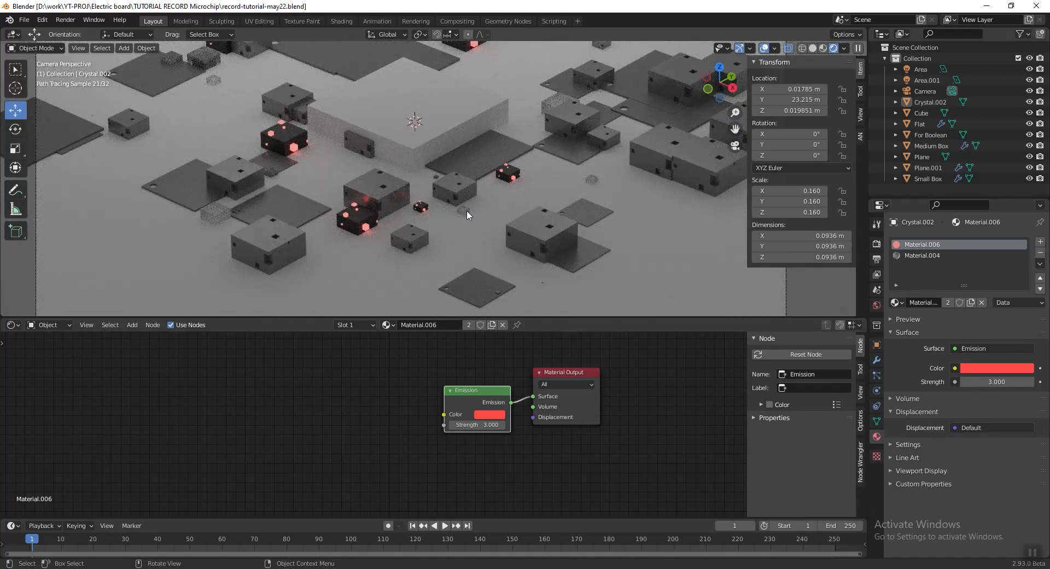
# Replace the shader editor with the Geometry Node Editor showing the node tree of the scatter object Plane.001
pyautogui.click(467, 210)
pyautogui.click(17, 327)
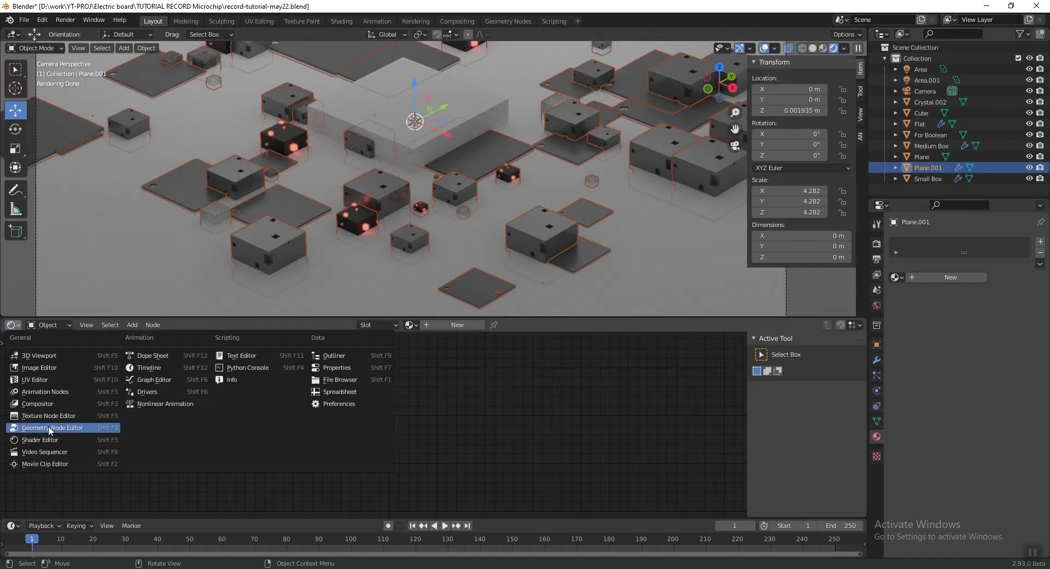
pyautogui.click(58, 428)
pyautogui.click(386, 121)
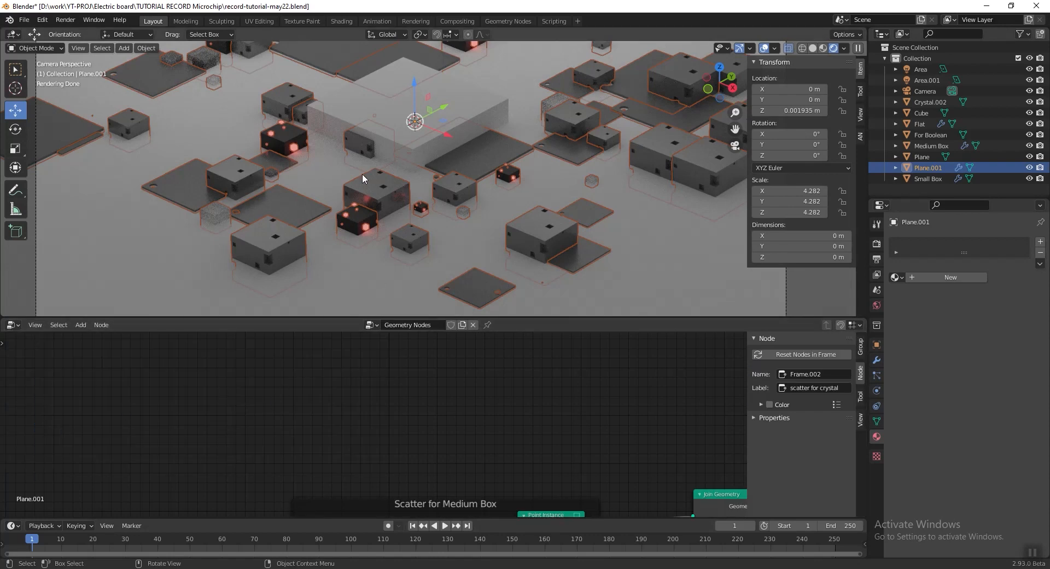
pyautogui.click(382, 201)
# Widen the Point Instance node in the "scatter for crystal" frame so its Object name is readable
pyautogui.press('Home')
pyautogui.moveTo(579, 481); pyautogui.dragTo(549, 385, button='middle')
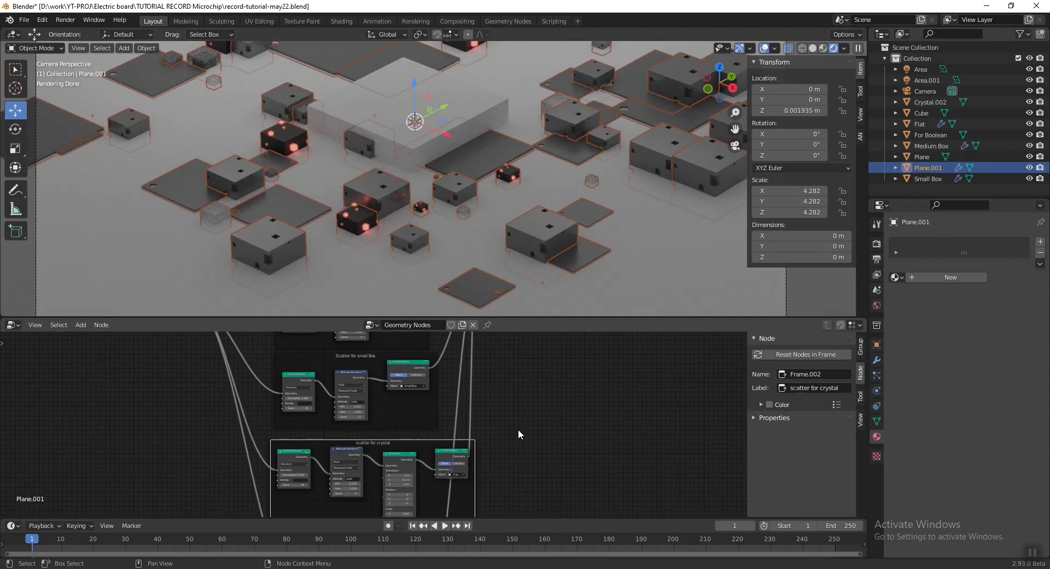
pyautogui.scroll(5, 503, 465)
pyautogui.moveTo(583, 478); pyautogui.dragTo(584, 392, button='middle')
pyautogui.scroll(4, 583, 391)
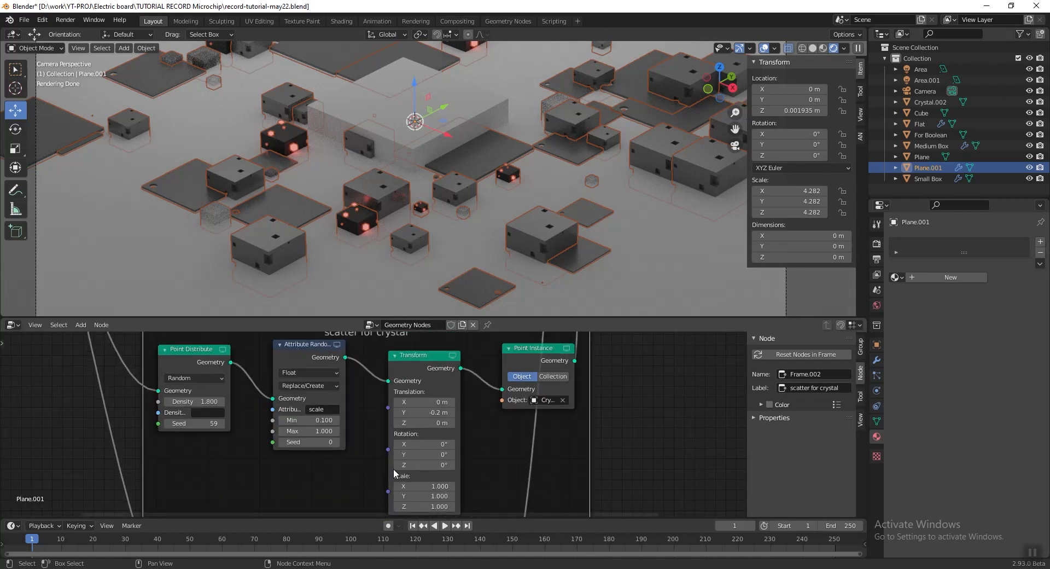
pyautogui.moveTo(663, 446); pyautogui.dragTo(572, 473, button='middle')
pyautogui.moveTo(569, 398); pyautogui.dragTo(651, 399)
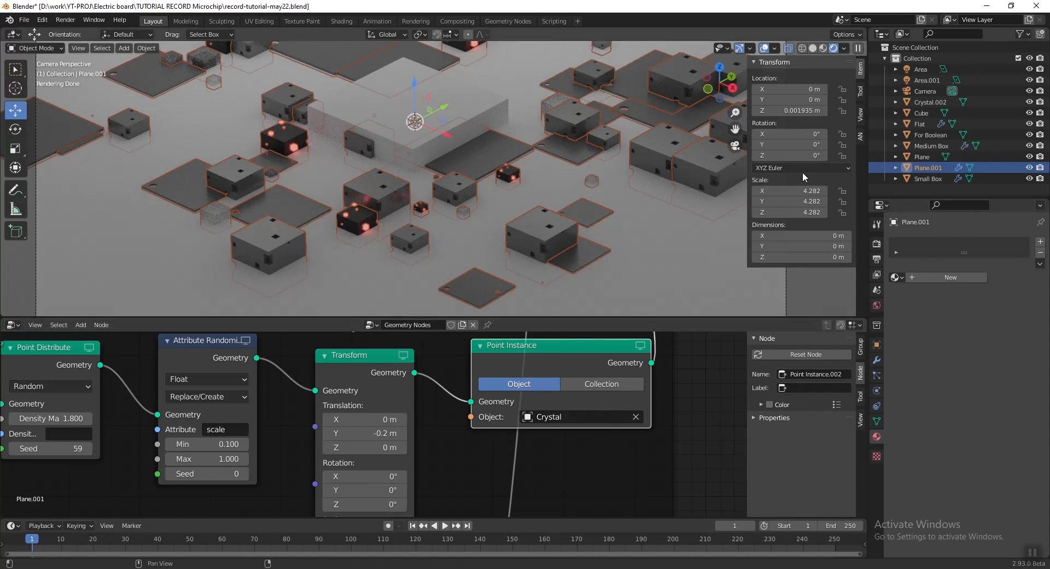
# Rename the joined object Crystal.002 as Crystal
pyautogui.click(925, 102)
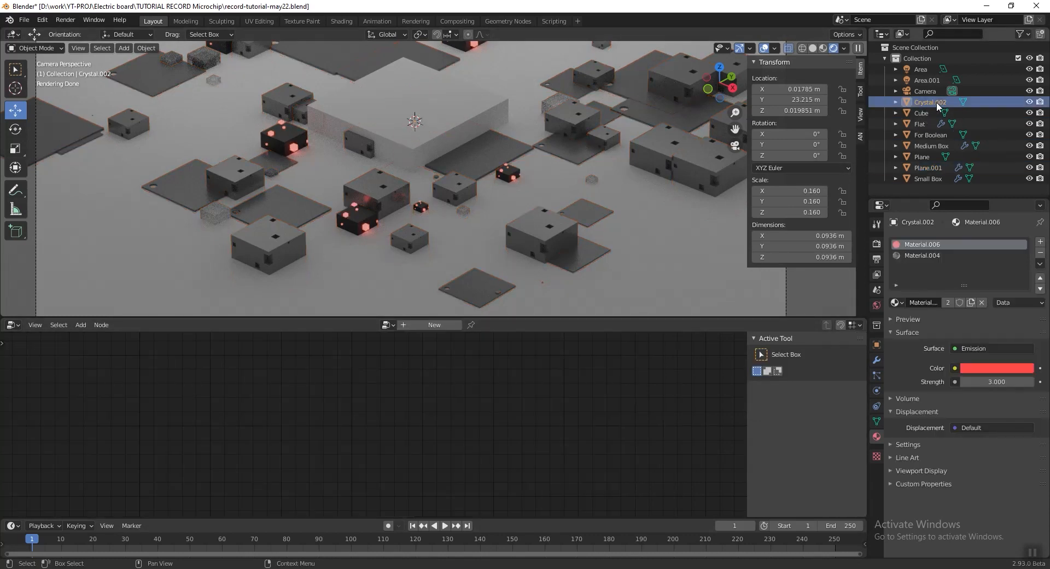
pyautogui.doubleClick(925, 102)
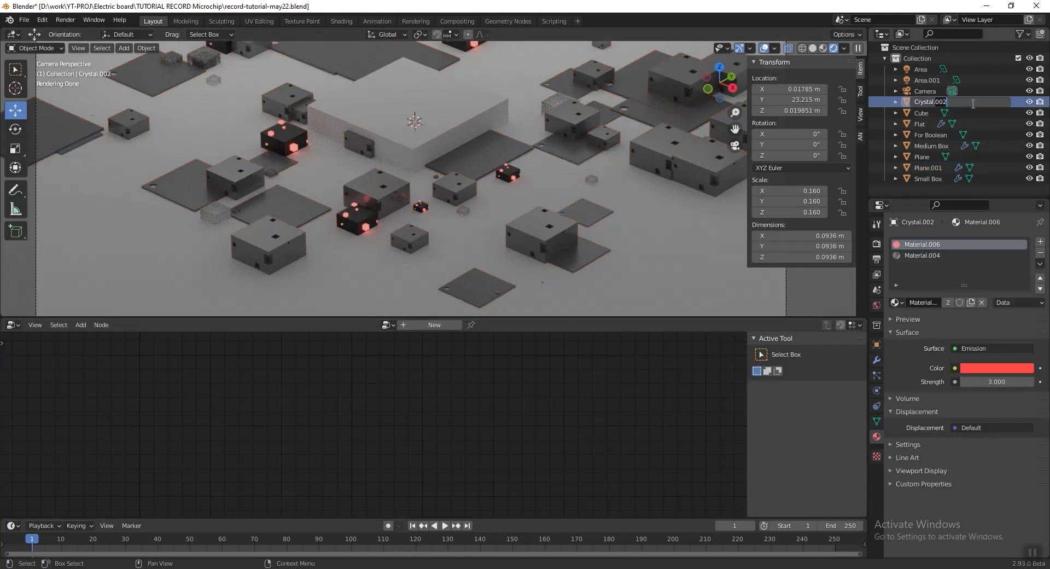
pyautogui.press('Return')
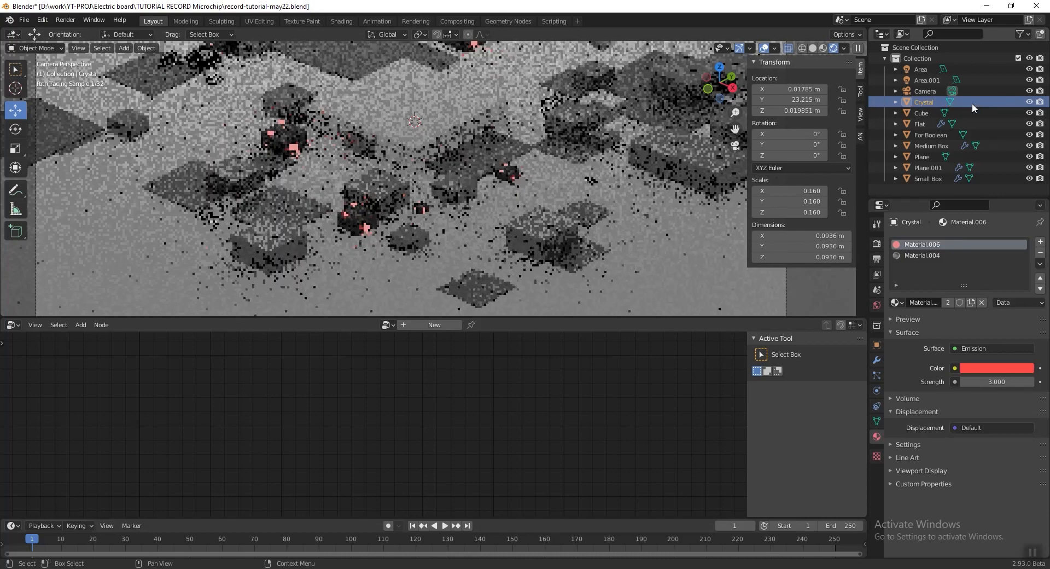
# Set the Object of Plane.001's crystal Point Instance node to Crystal instead of Crystal.001
pyautogui.click(223, 212)
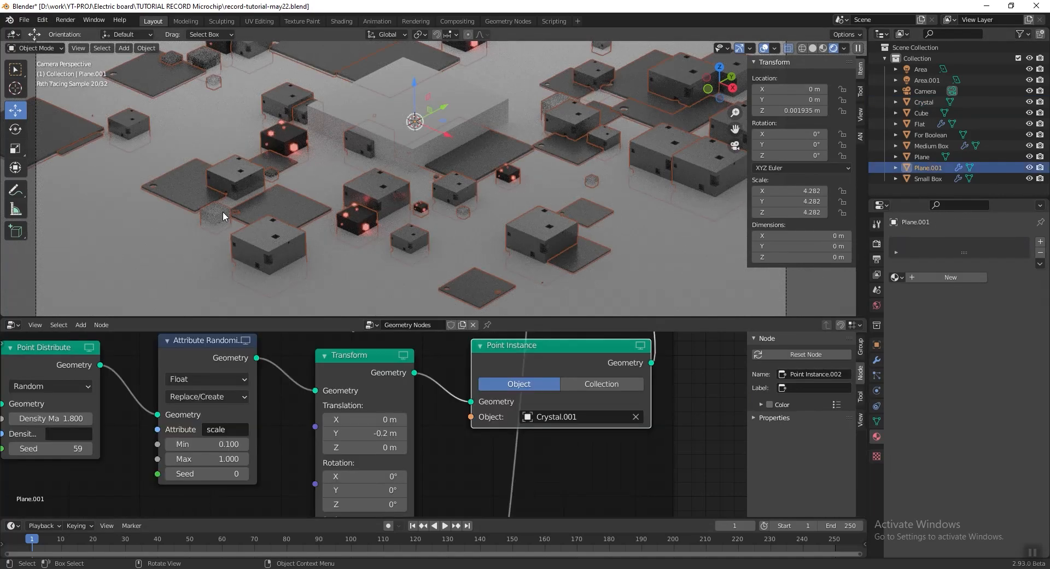
pyautogui.click(636, 417)
pyautogui.click(618, 419)
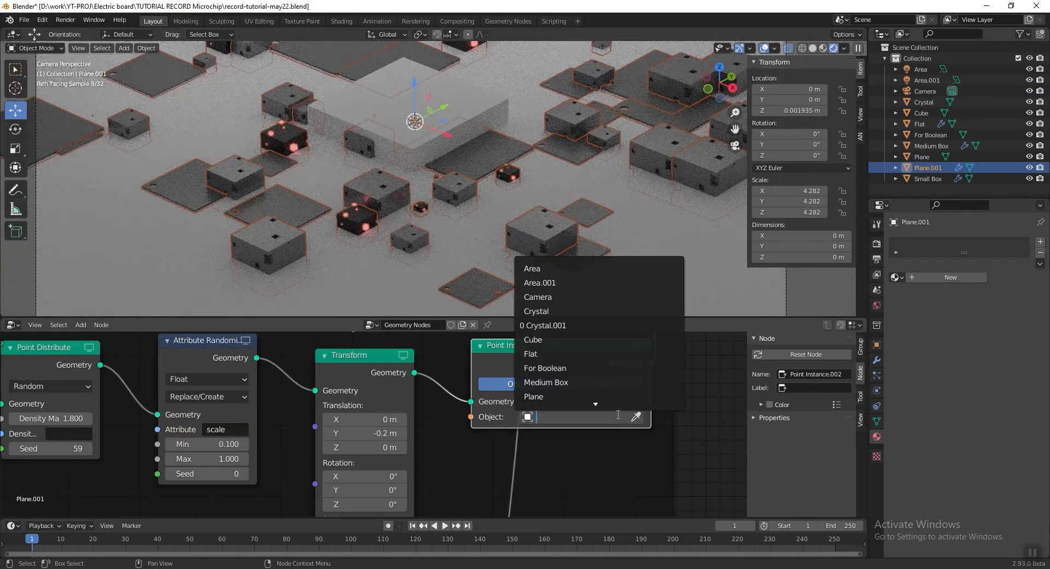
pyautogui.click(609, 322)
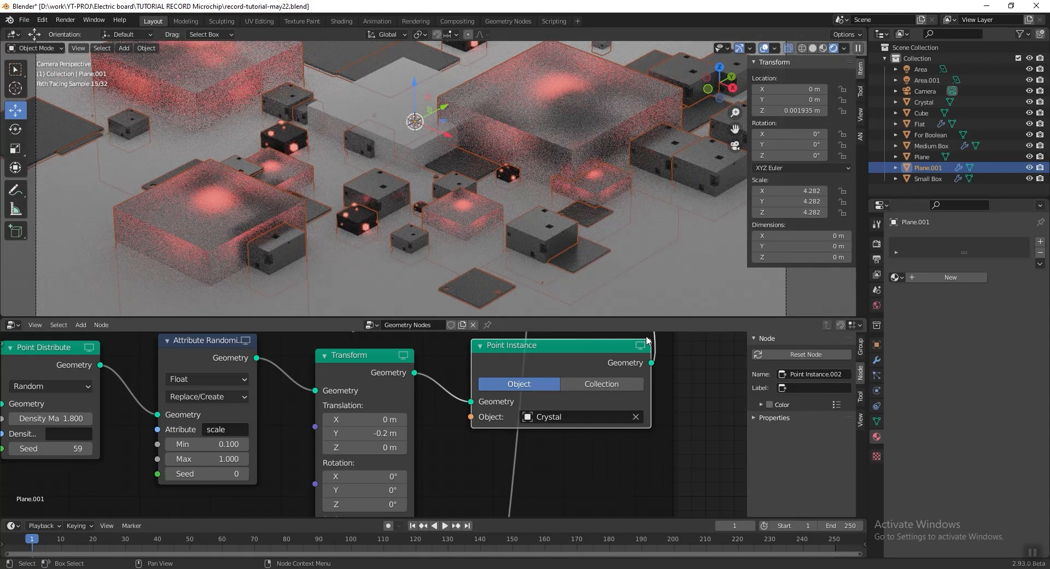
# Isolate the Crystal object, apply its scale, and return to the full scene
pyautogui.click(925, 102)
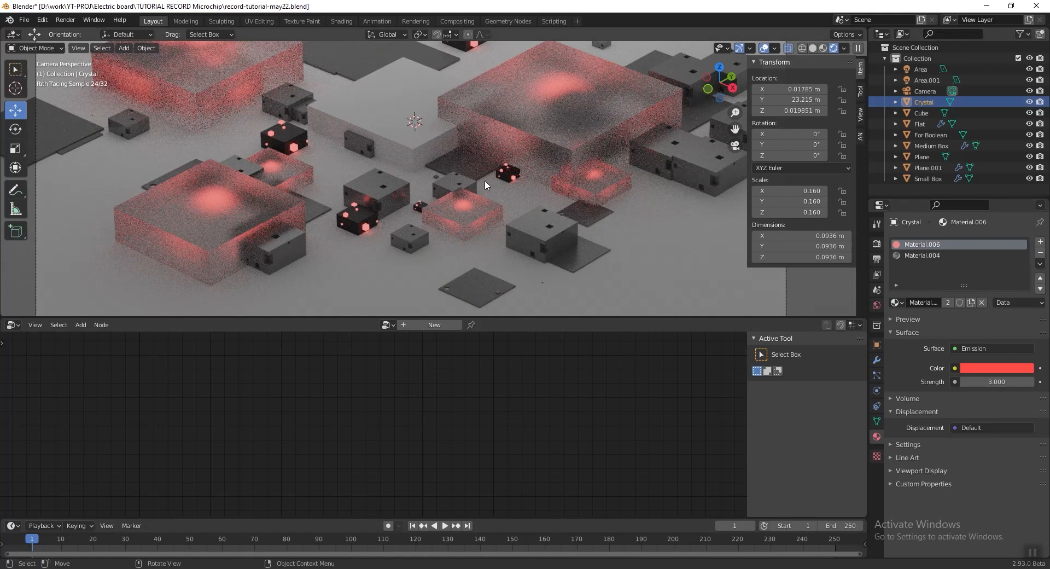
pyautogui.press('KP_Divide')
pyautogui.hotkey('ctrl', 'a')
pyautogui.click(418, 204)
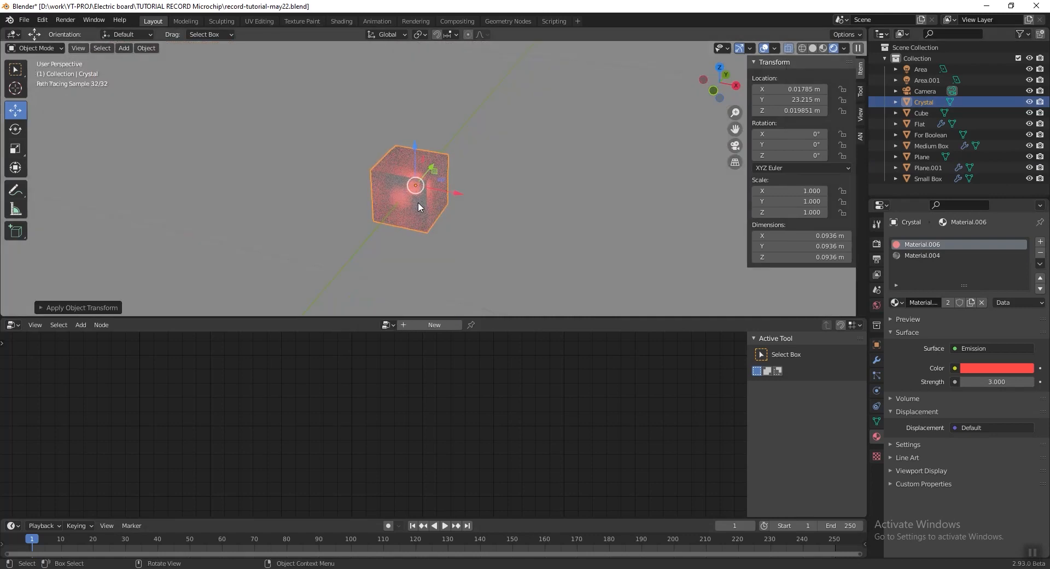
pyautogui.press('KP_Divide')
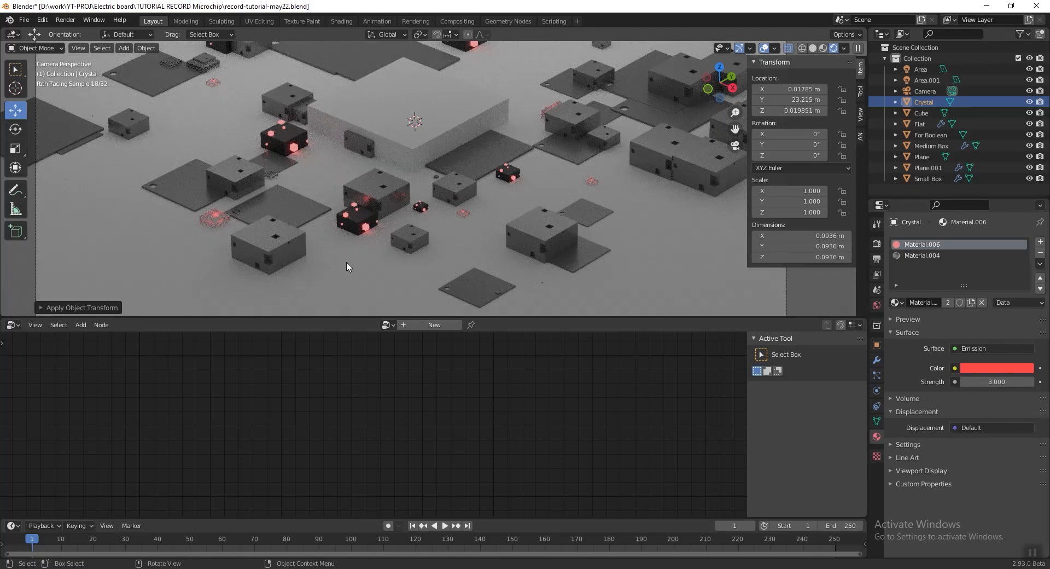
# Examine the rendered crystals among the scattered boxes up close and across the board, and save the file
pyautogui.scroll(2, 346, 262)
pyautogui.keyDown('shift'); pyautogui.moveTo(333, 225); pyautogui.dragTo(520, 164, button='middle'); pyautogui.keyUp('shift')
pyautogui.scroll(3, 317, 150)
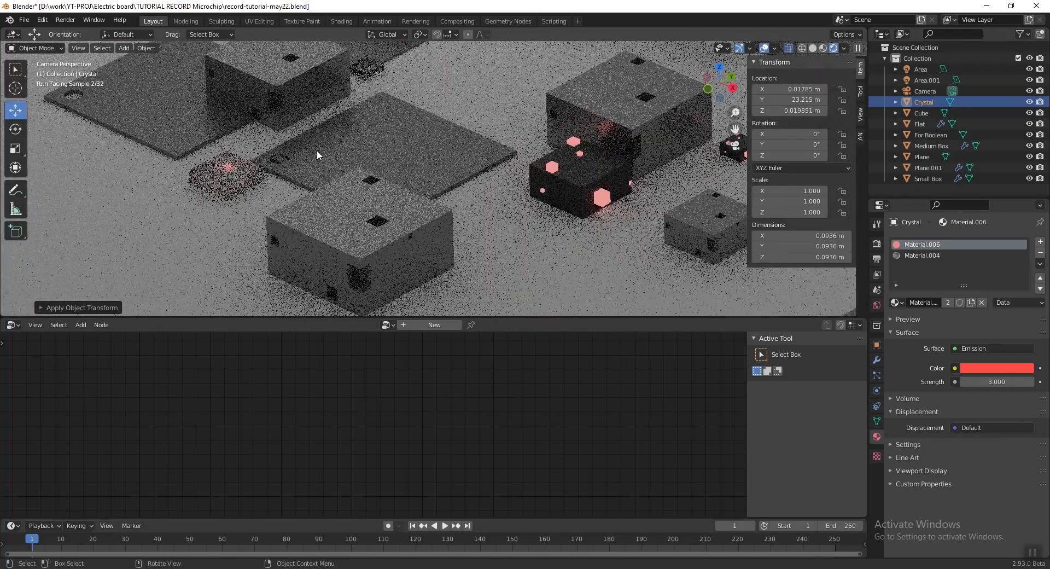
pyautogui.hotkey('ctrl', 's')
pyautogui.scroll(-1, 333, 180)
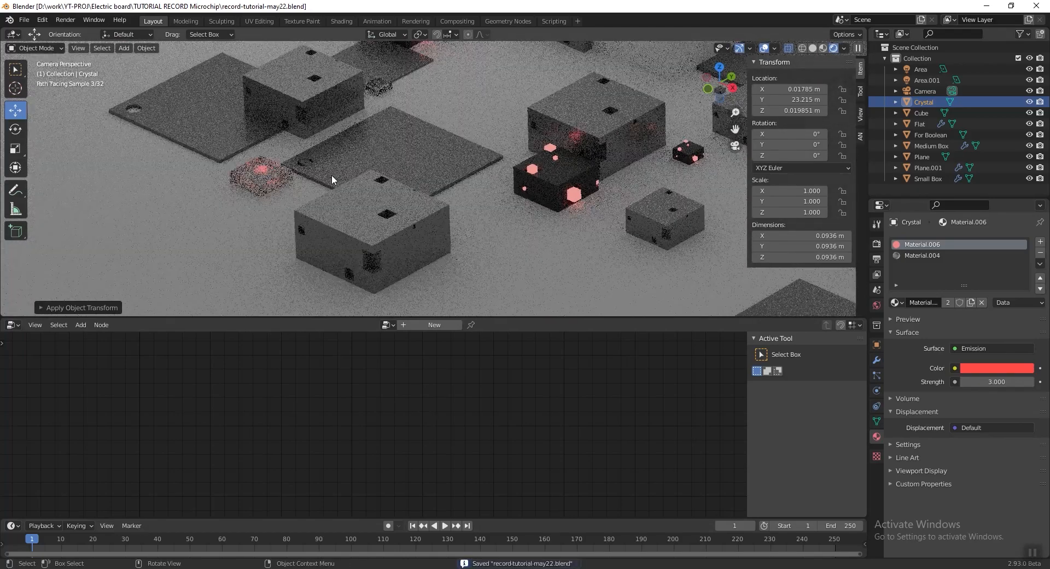
pyautogui.keyDown('shift'); pyautogui.moveTo(294, 165); pyautogui.dragTo(430, 175, button='middle'); pyautogui.keyUp('shift')
pyautogui.scroll(4, 430, 176)
pyautogui.scroll(-4, 433, 172)
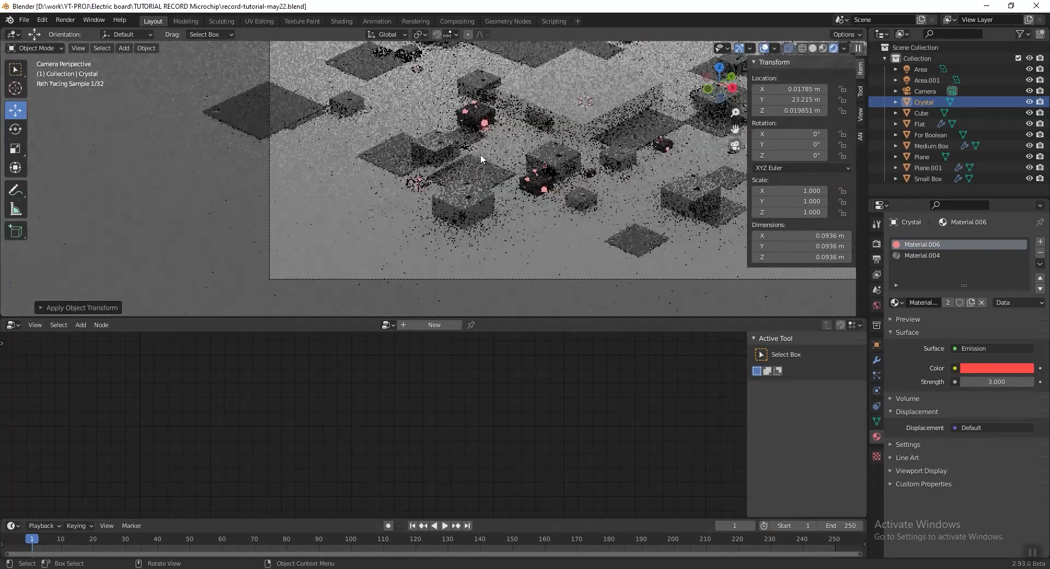
pyautogui.scroll(-3, 481, 159)
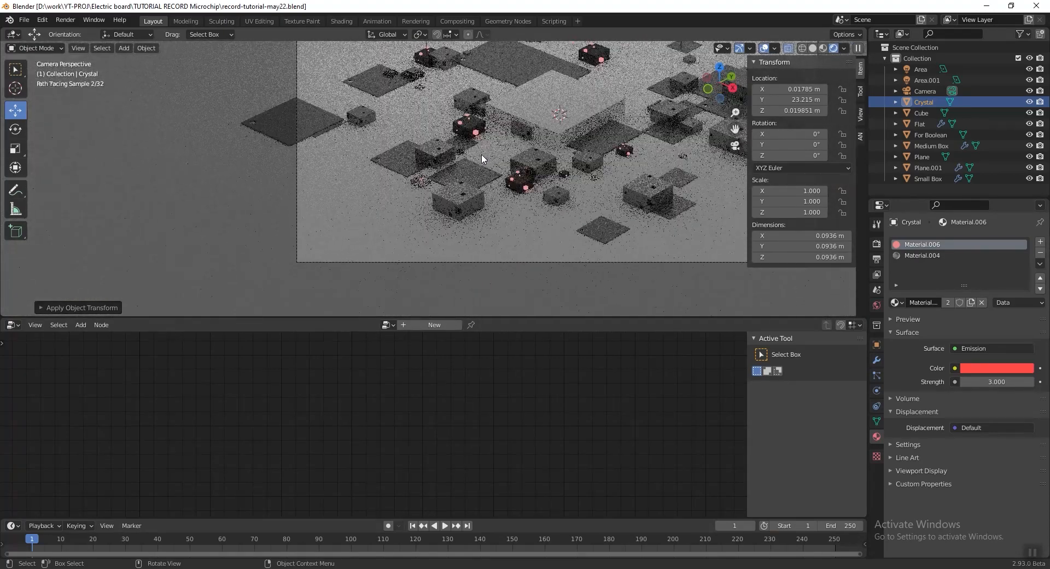
pyautogui.keyDown('shift'); pyautogui.moveTo(608, 138); pyautogui.dragTo(439, 203, button='middle'); pyautogui.keyUp('shift')
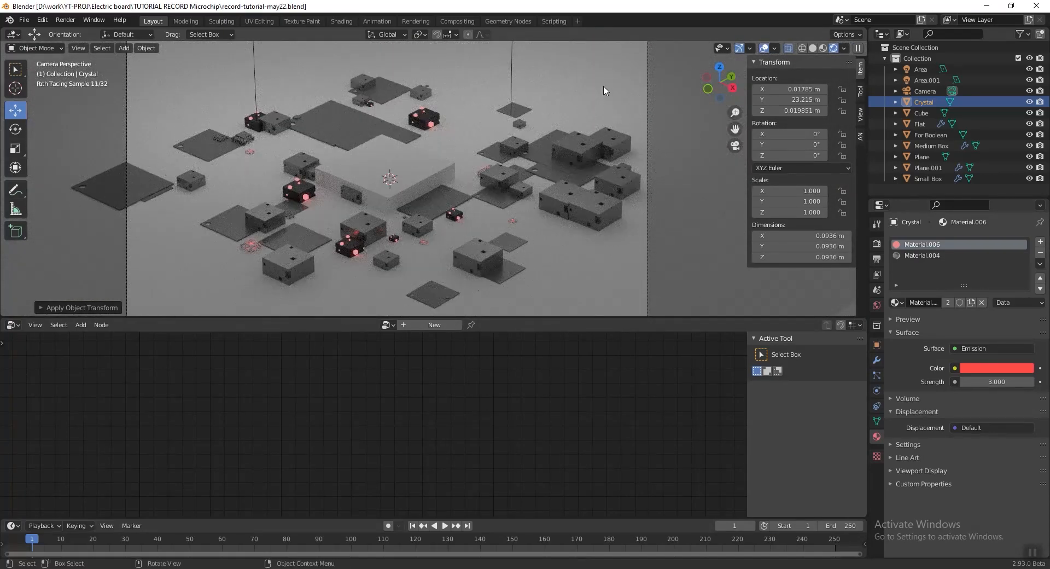
# Create a new material for the ground Plane, show its nodes in the Shader Editor, and enlarge the node area
pyautogui.click(587, 81)
pyautogui.scroll(-4, 586, 80)
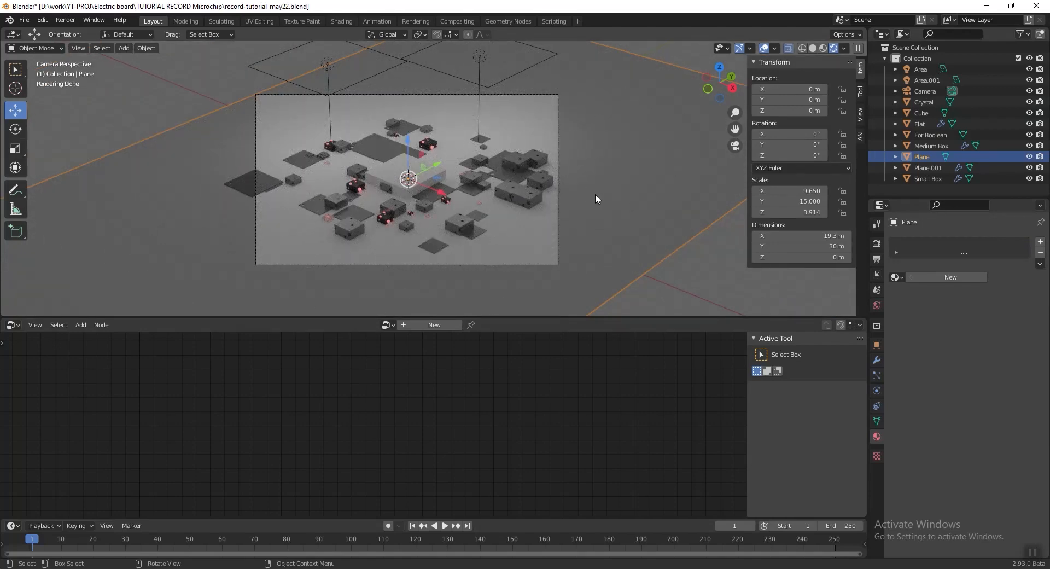
pyautogui.click(14, 325)
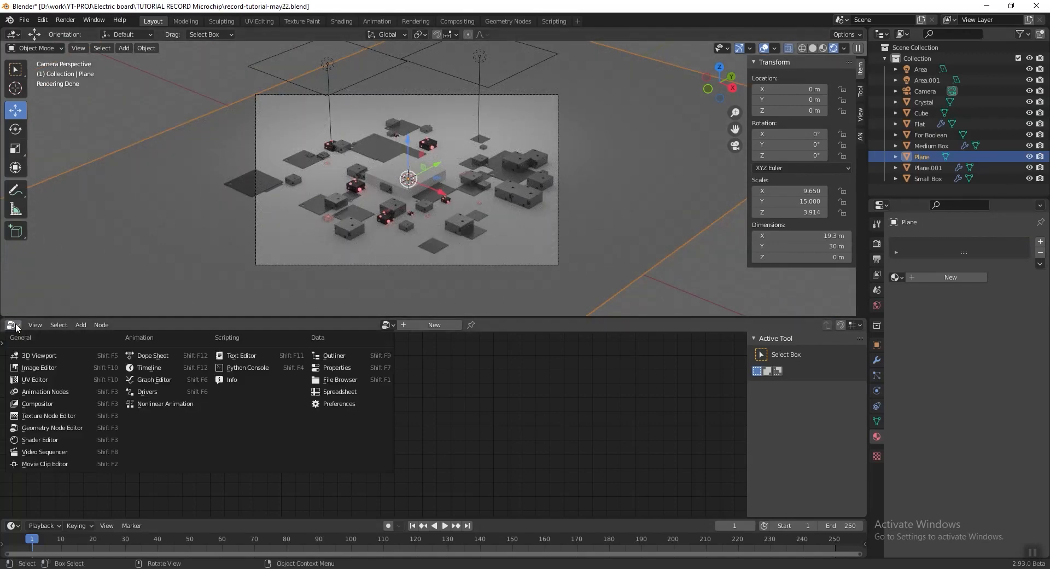
pyautogui.click(53, 439)
pyautogui.click(951, 277)
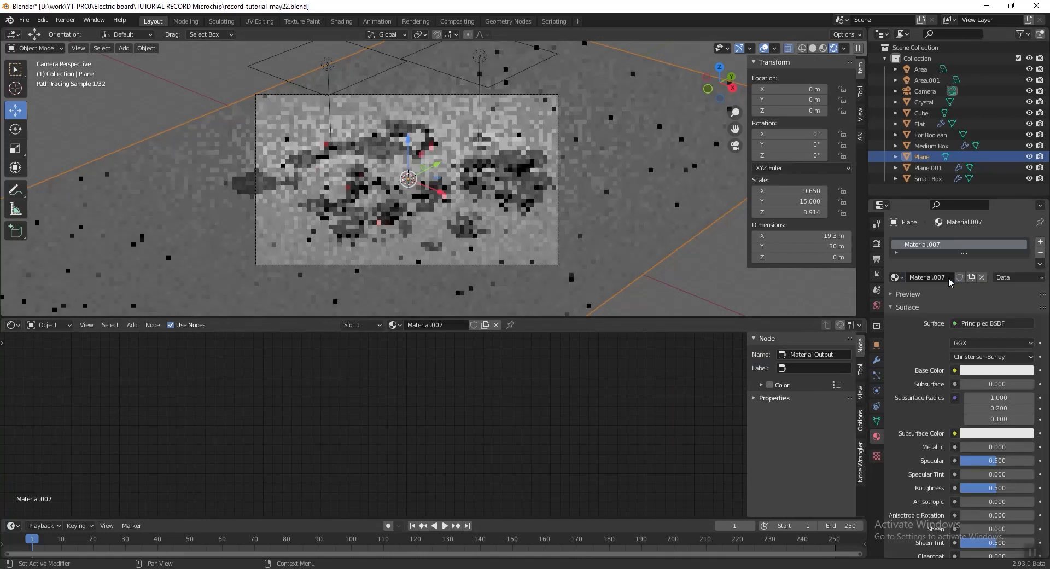
pyautogui.scroll(-5, 461, 493)
pyautogui.moveTo(409, 403); pyautogui.dragTo(451, 499, button='middle')
pyautogui.moveTo(463, 347); pyautogui.dragTo(458, 464, button='middle')
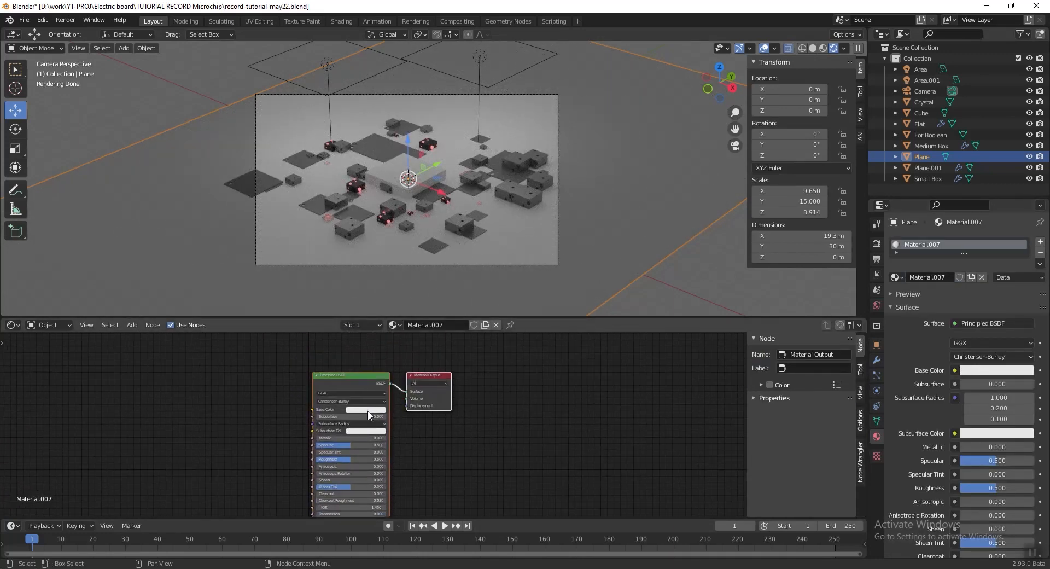
pyautogui.scroll(4, 366, 411)
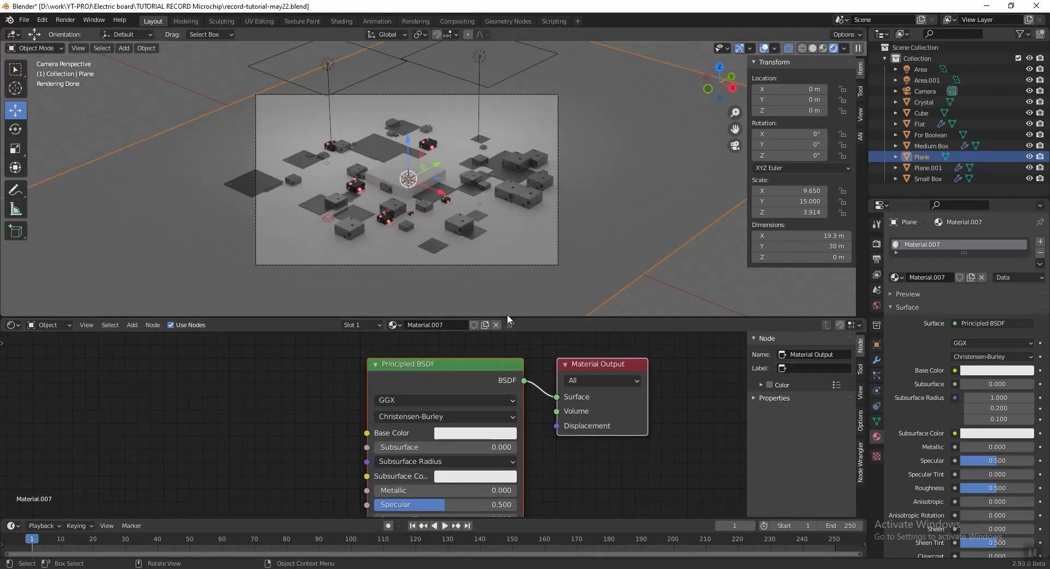
pyautogui.moveTo(507, 317); pyautogui.dragTo(481, 258)
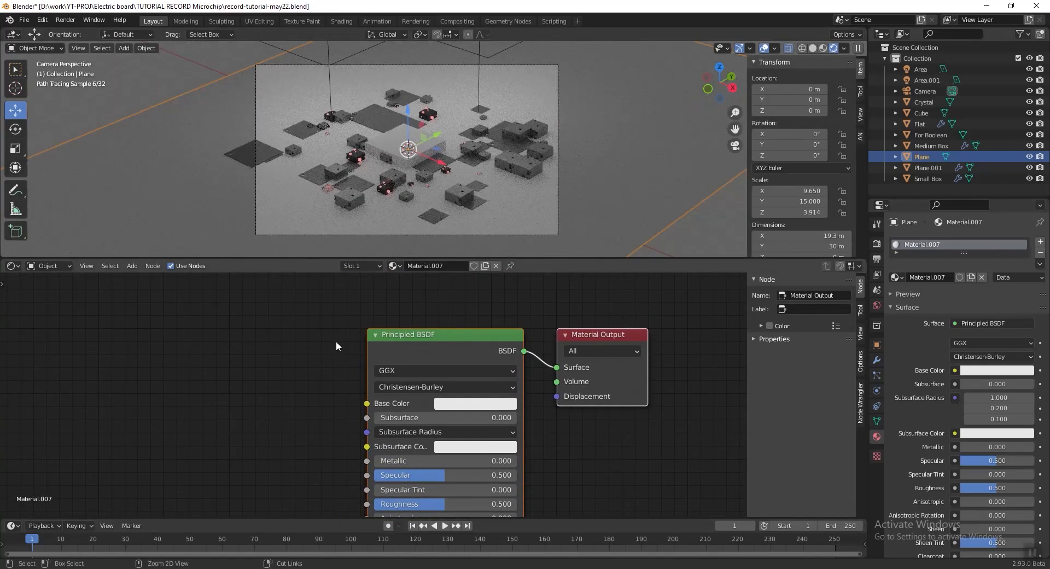
# Save the file and add an Image Texture node with Tex.jpg from the Texture folder to the ground Plane's material
pyautogui.hotkey('ctrl', 's')
pyautogui.hotkey('shift', 'a')
pyautogui.moveTo(248, 383)
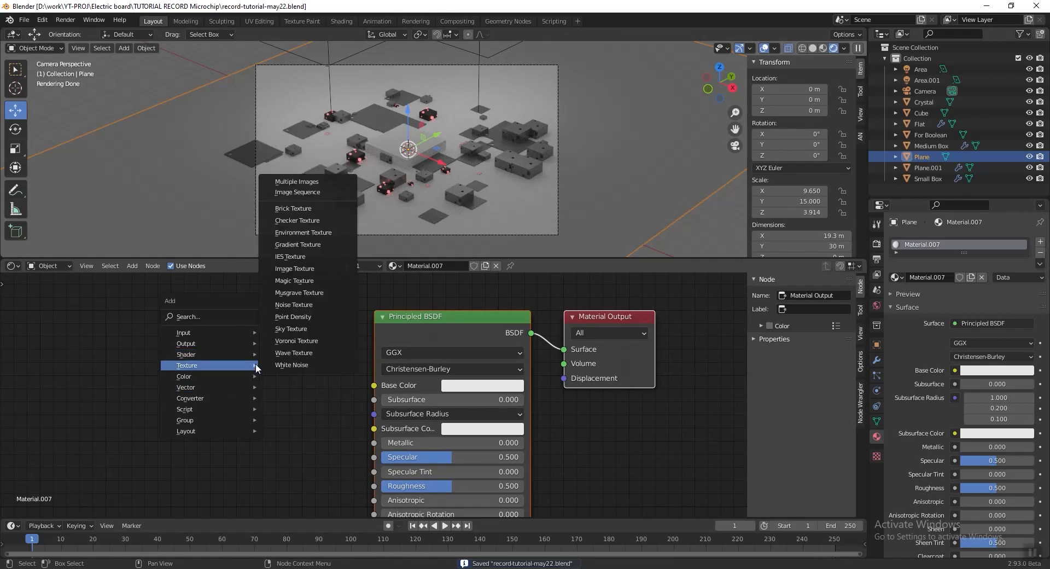
pyautogui.click(306, 269)
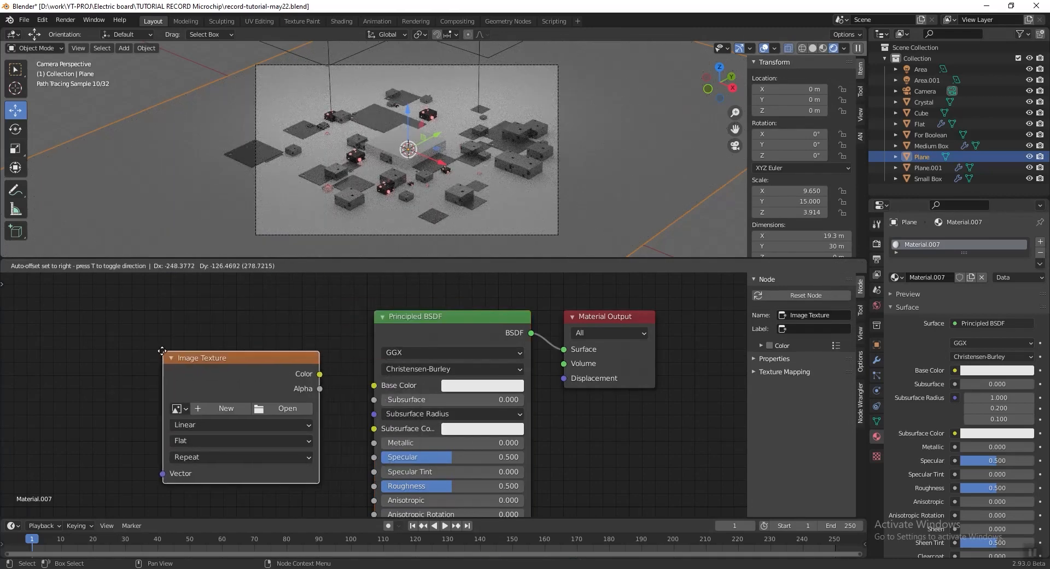
pyautogui.click(282, 424)
pyautogui.click(289, 409)
pyautogui.click(498, 204)
pyautogui.click(498, 204)
pyautogui.click(405, 206)
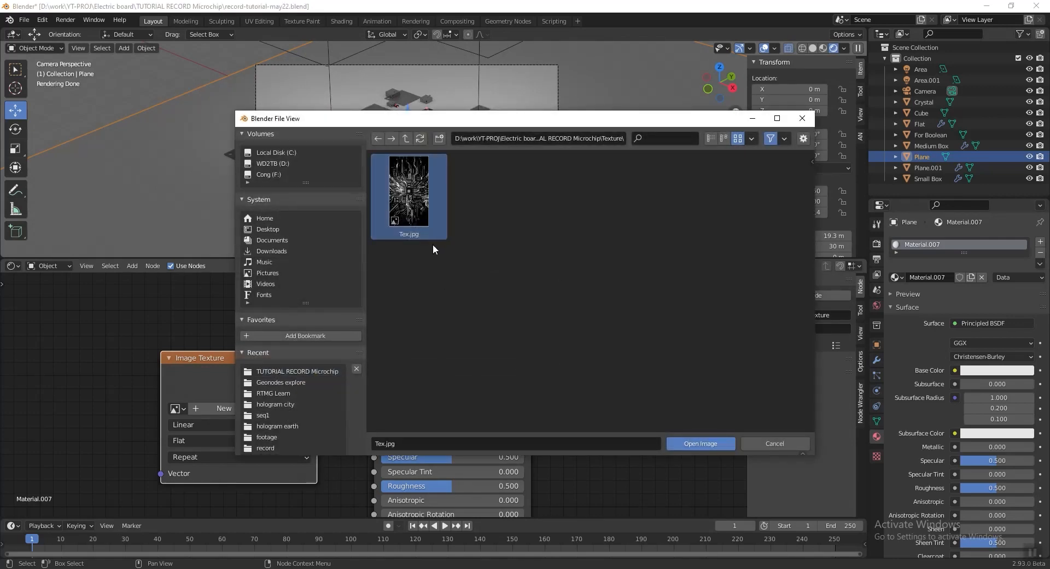
pyautogui.doubleClick(421, 222)
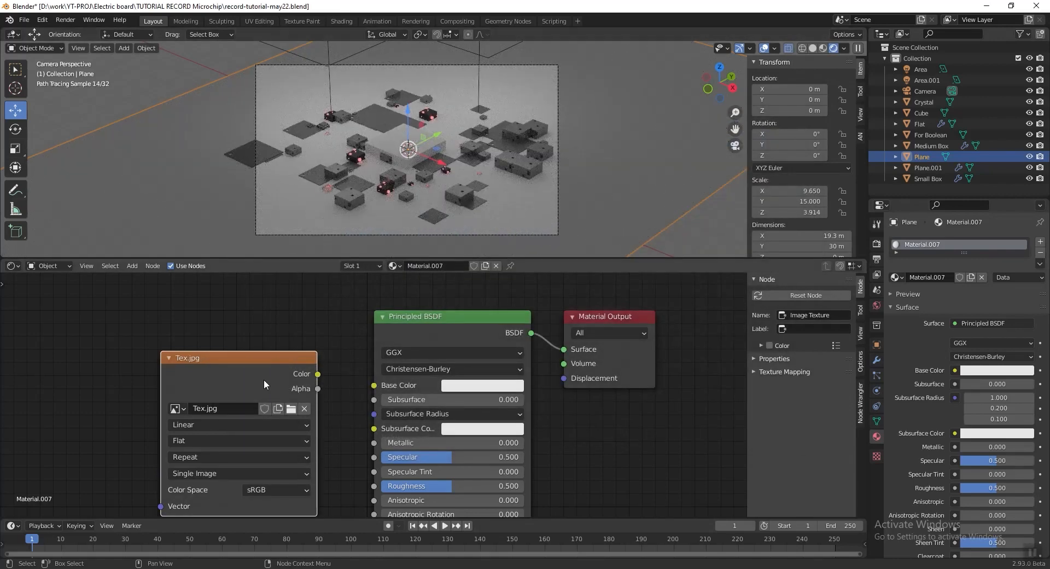
# Connect the Tex.jpg Color output to both the Metallic and Specular inputs of the Principled BSDF
pyautogui.moveTo(340, 431); pyautogui.dragTo(344, 412, button='middle')
pyautogui.moveTo(286, 343); pyautogui.dragTo(372, 423)
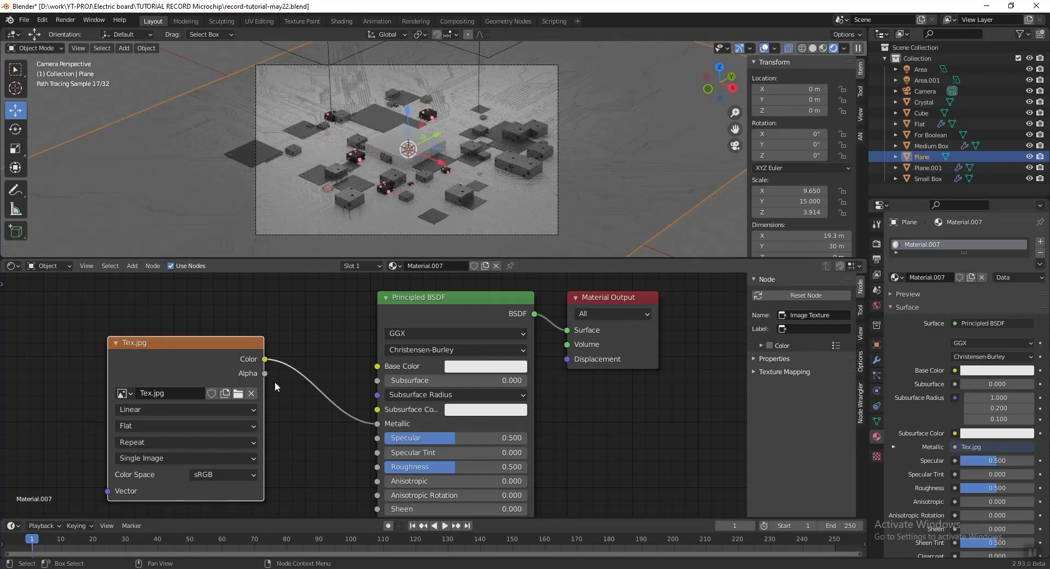
pyautogui.moveTo(265, 359); pyautogui.dragTo(378, 438)
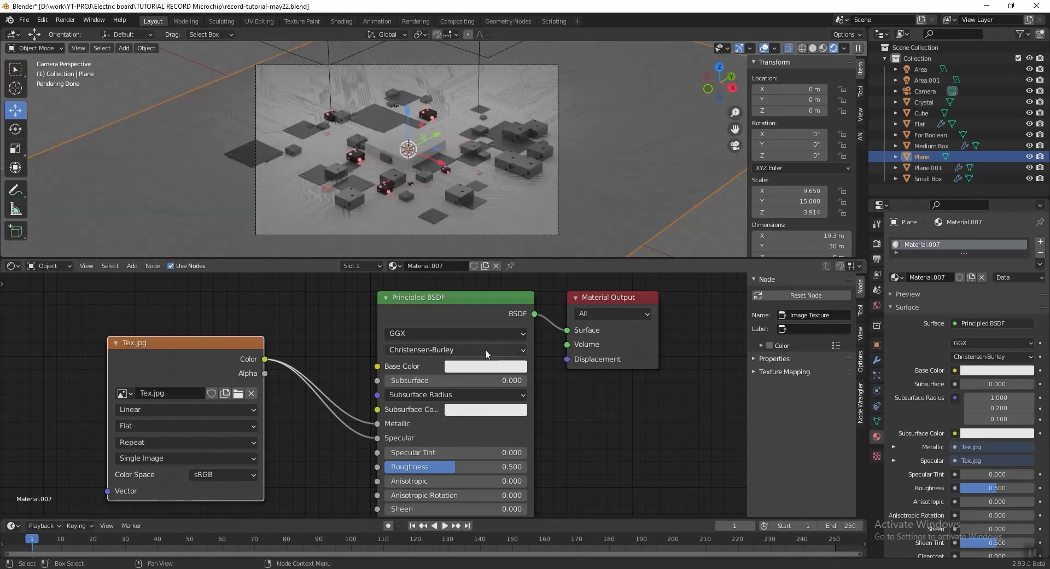
# Darken the ground material's Base Color to a dark grey of about hex 3F3F3F and save the file
pyautogui.click(490, 366)
pyautogui.moveTo(556, 218); pyautogui.dragTo(558, 251)
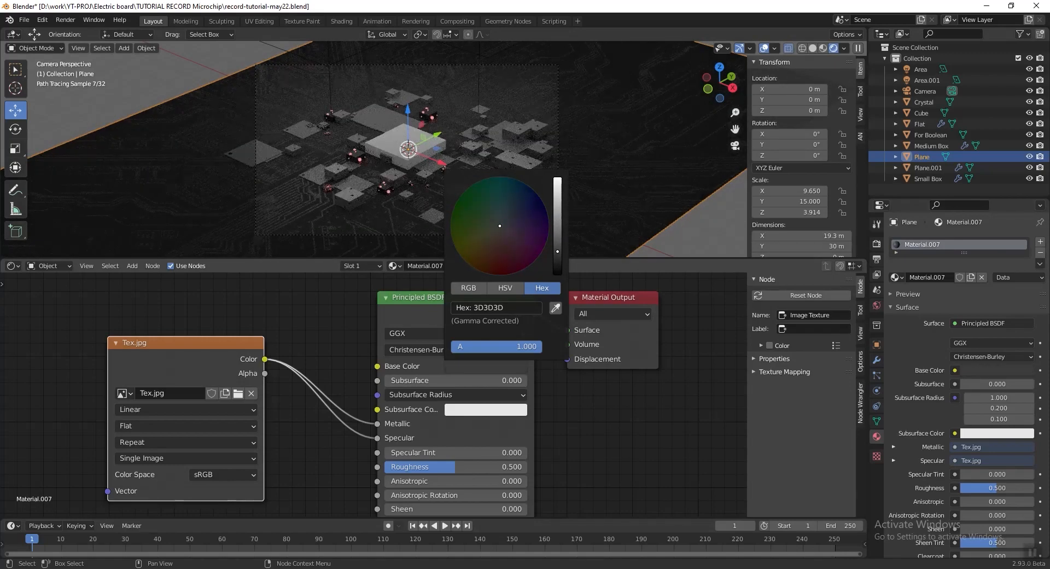
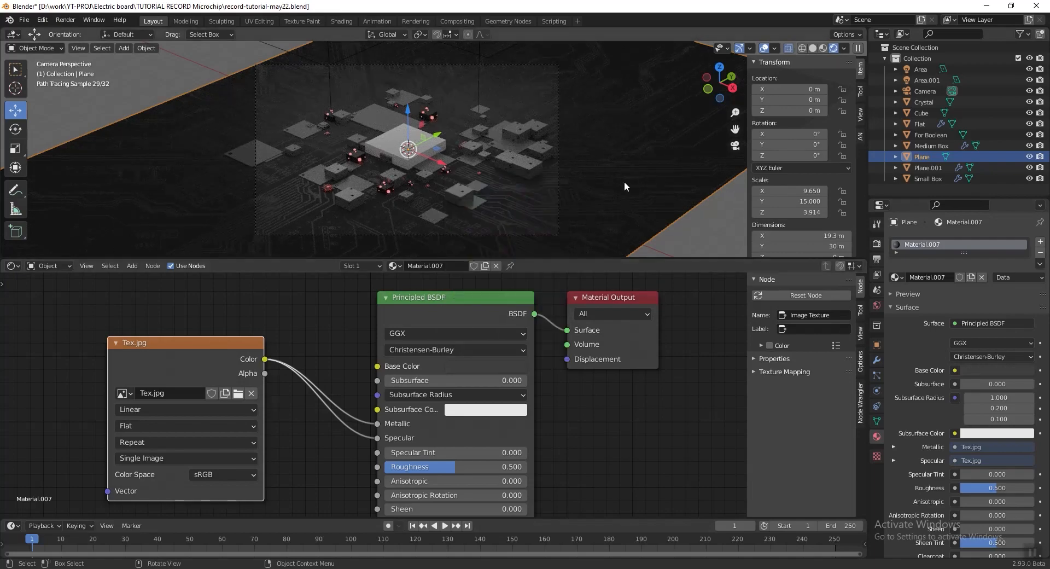
pyautogui.scroll(3, 447, 159)
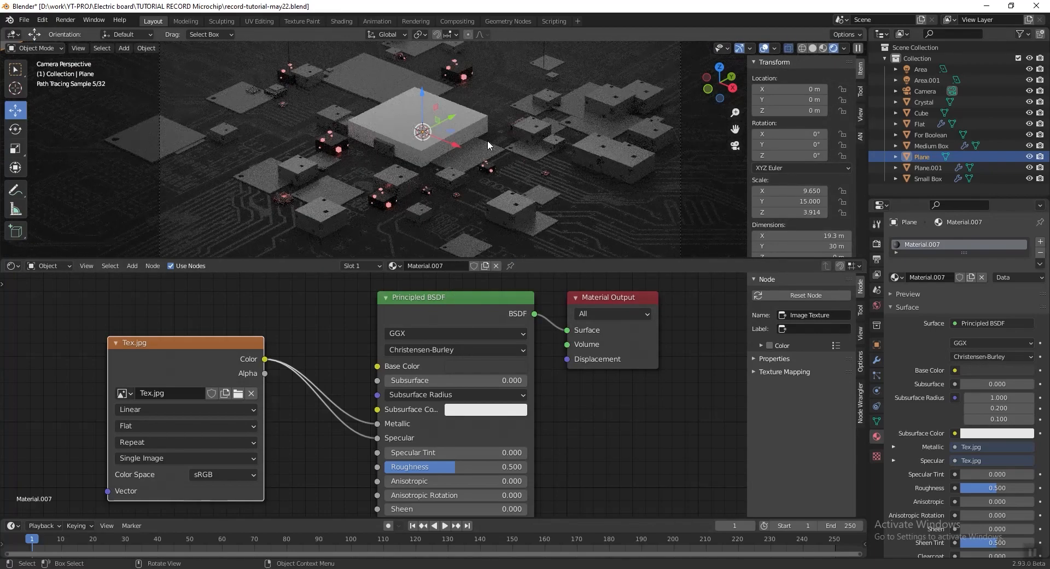
pyautogui.hotkey('ctrl', 's')
pyautogui.click(481, 367)
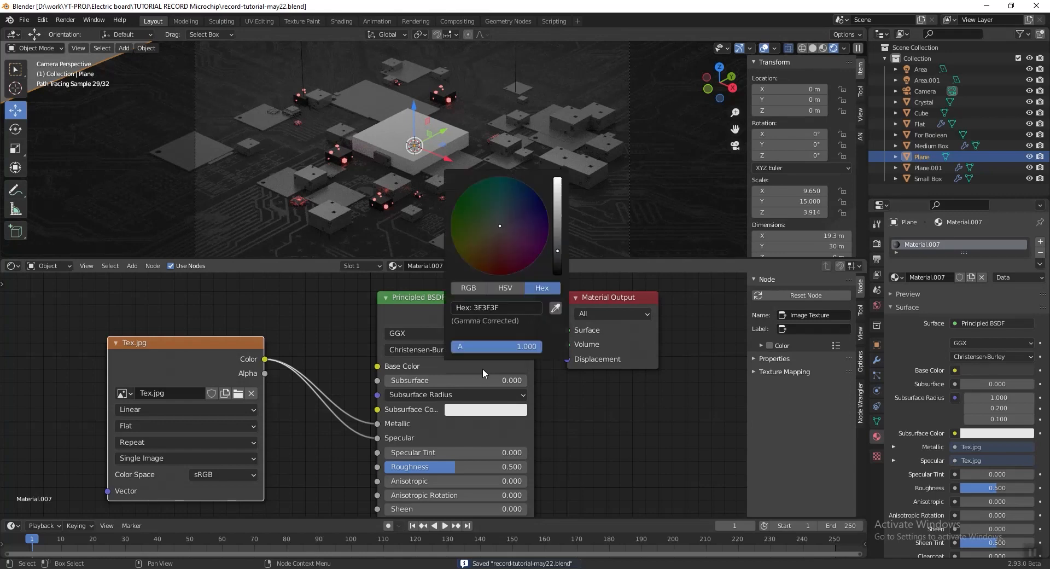
pyautogui.click(561, 247)
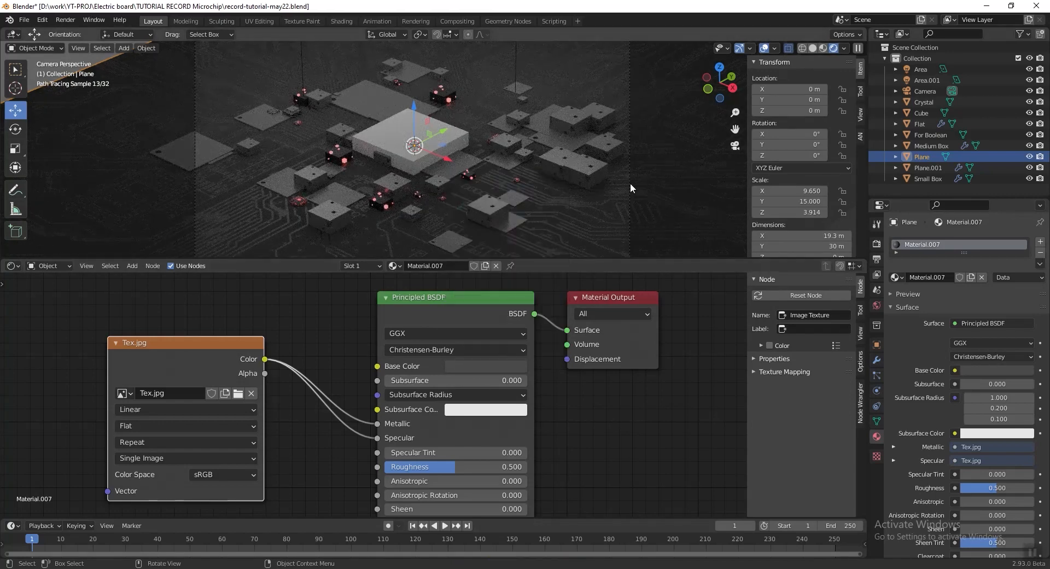
# Enlarge the 3D viewport, set the ground material's Roughness to 0.268, and save the file
pyautogui.scroll(-2, 608, 228)
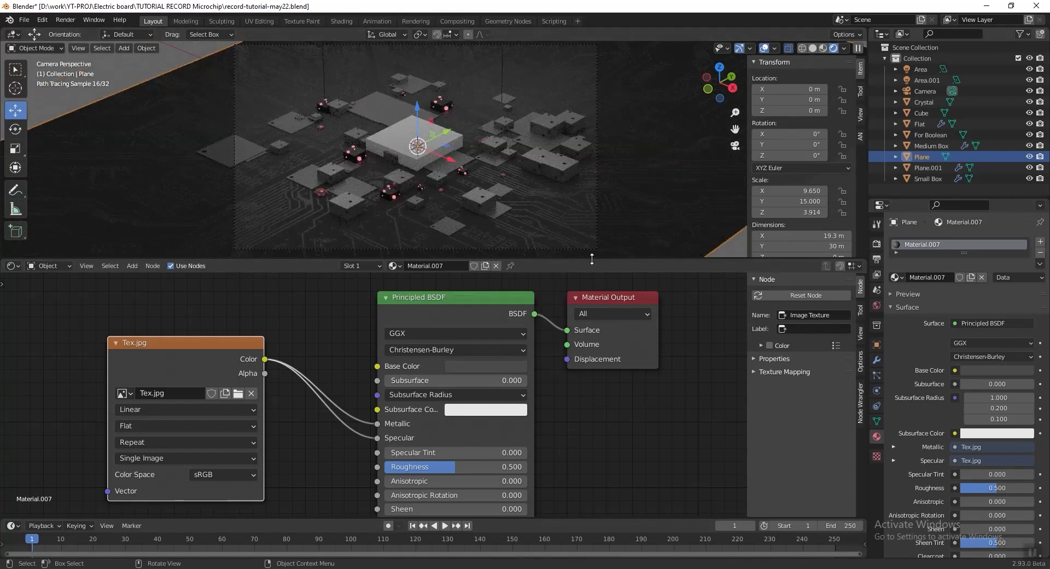
pyautogui.moveTo(590, 258); pyautogui.dragTo(593, 311)
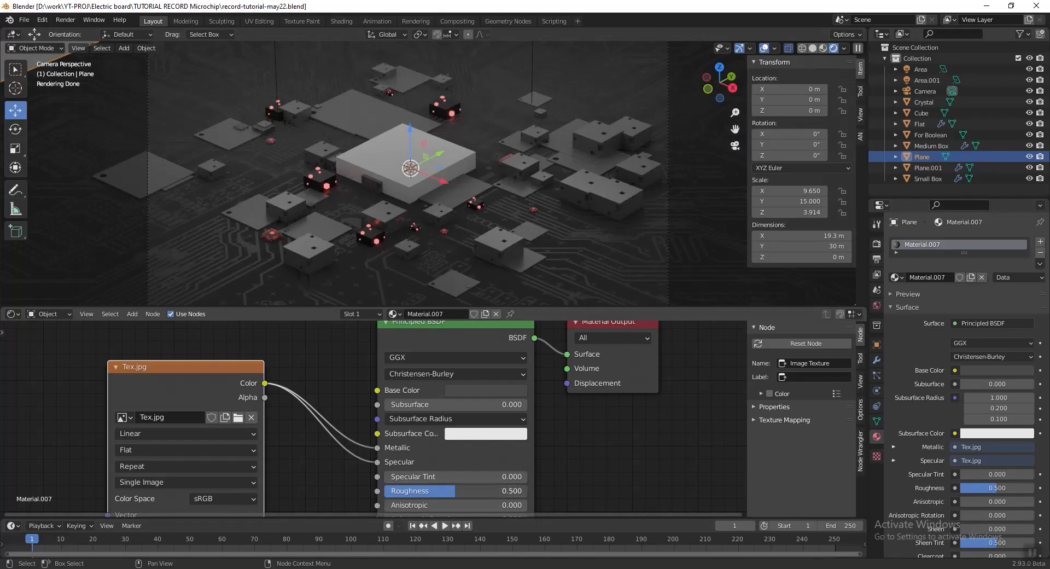
pyautogui.moveTo(455, 491); pyautogui.dragTo(421, 492)
pyautogui.scroll(-2, 512, 170)
pyautogui.hotkey('ctrl', 's')
pyautogui.scroll(2, 526, 181)
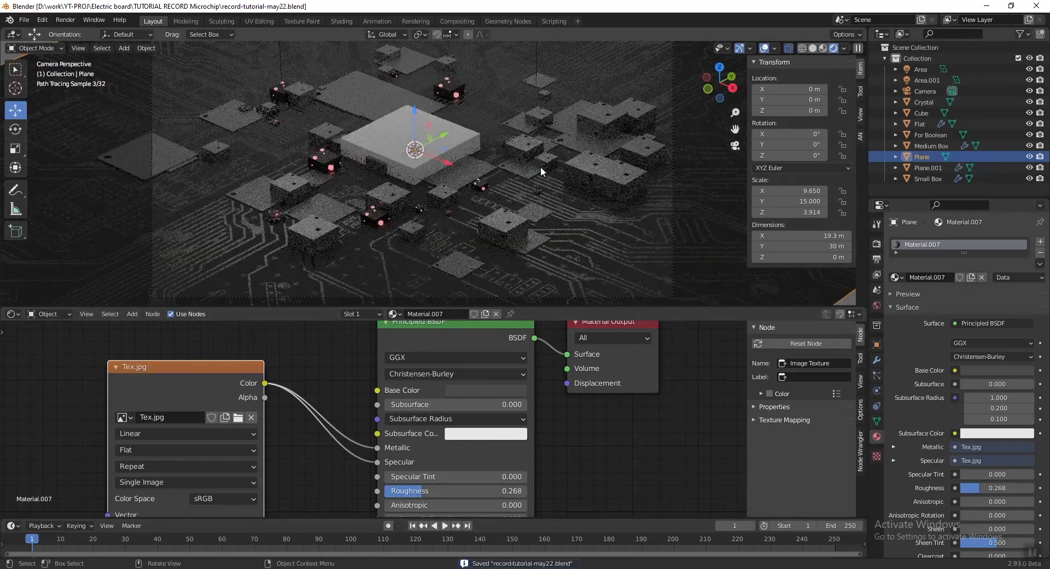
# Duplicate the central Cube and raise the copy along Z to a height of about 0.69 m
pyautogui.click(431, 150)
pyautogui.keyDown('shift'); pyautogui.moveTo(438, 159); pyautogui.dragTo(424, 188, button='middle'); pyautogui.keyUp('shift')
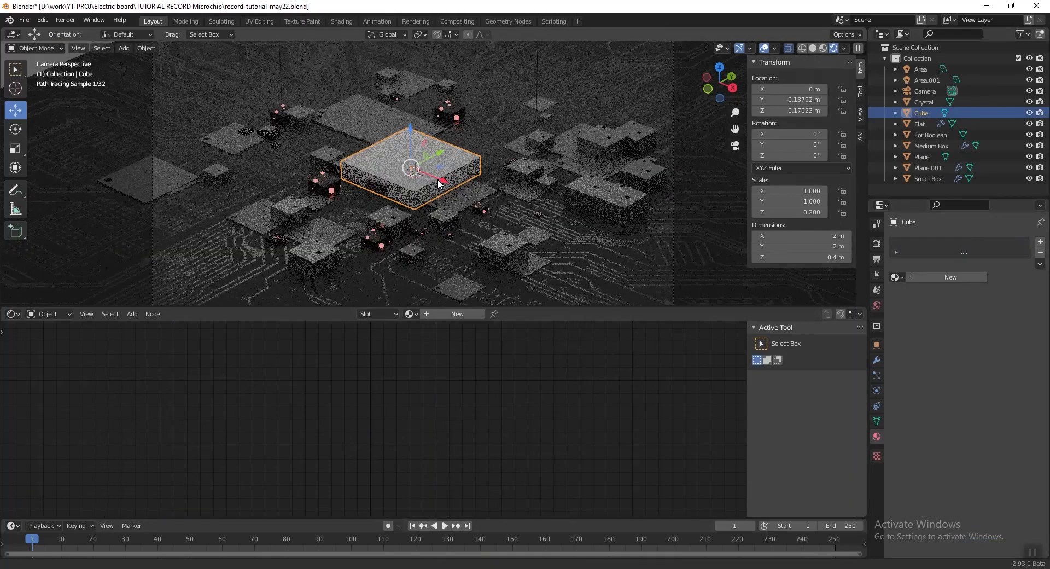
pyautogui.hotkey('shift', 'd')
pyautogui.press('z')
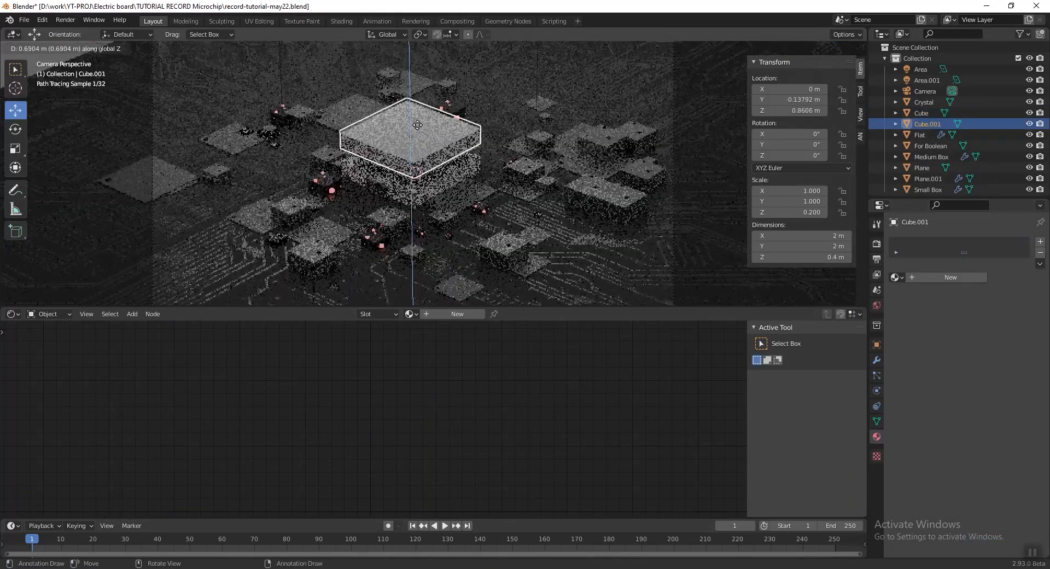
pyautogui.click(417, 137)
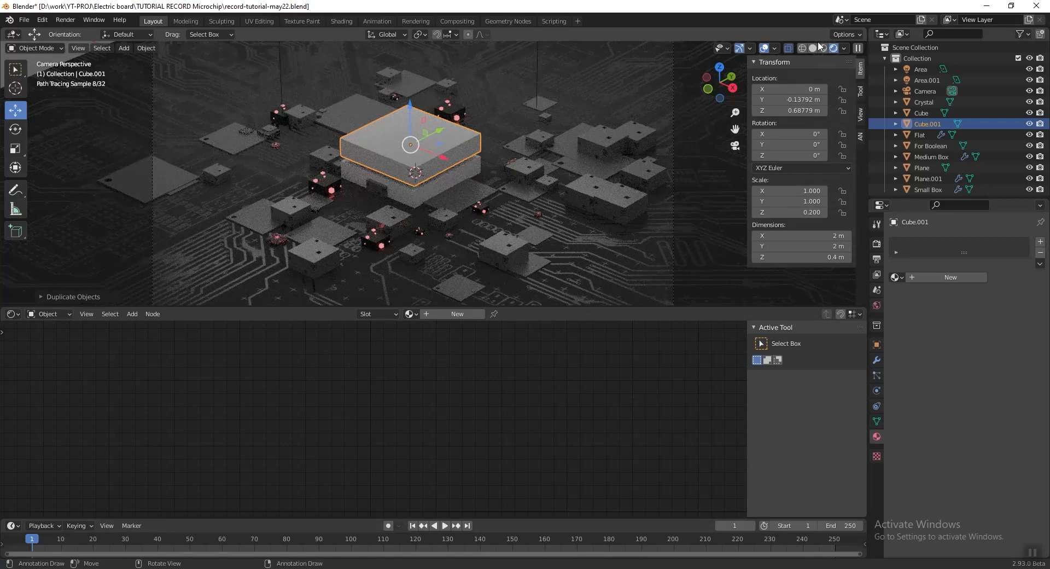
# Switch the viewport to Solid shading without X-ray and lower the duplicated cube to about 0.63 m in Z
pyautogui.click(836, 48)
pyautogui.scroll(3, 438, 129)
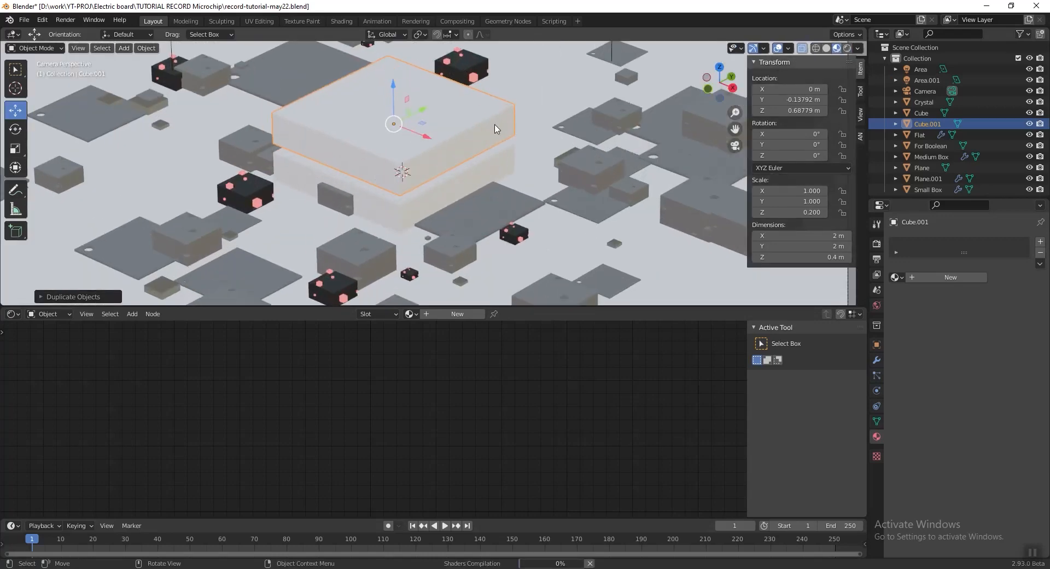
pyautogui.click(827, 48)
pyautogui.hotkey('alt', 'z')
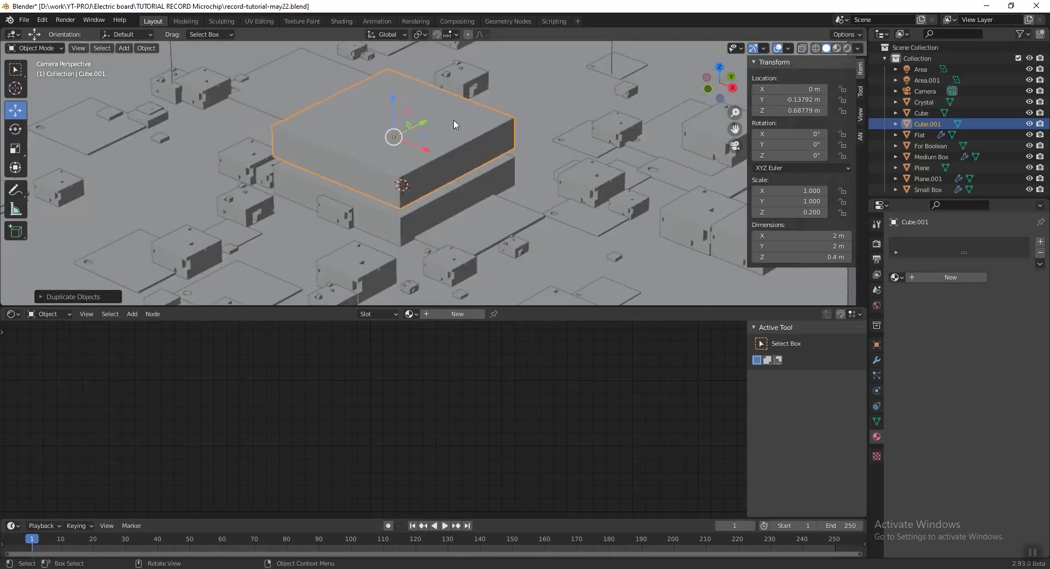
pyautogui.moveTo(394, 107); pyautogui.dragTo(392, 109)
pyautogui.scroll(-2, 493, 140)
pyautogui.keyDown('shift'); pyautogui.moveTo(488, 127); pyautogui.dragTo(475, 150, button='middle'); pyautogui.keyUp('shift')
# Raise the duplicated cube's top face about 0.72 m along Z in Edit Mode, return to Object Mode, and save the file
pyautogui.press('Tab')
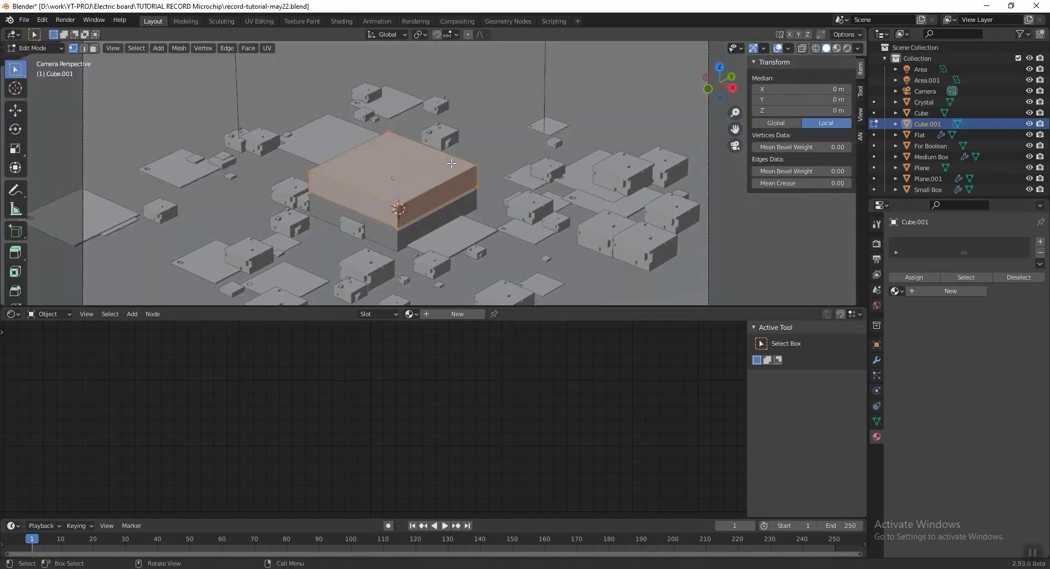
pyautogui.press('3')
pyautogui.click(408, 171)
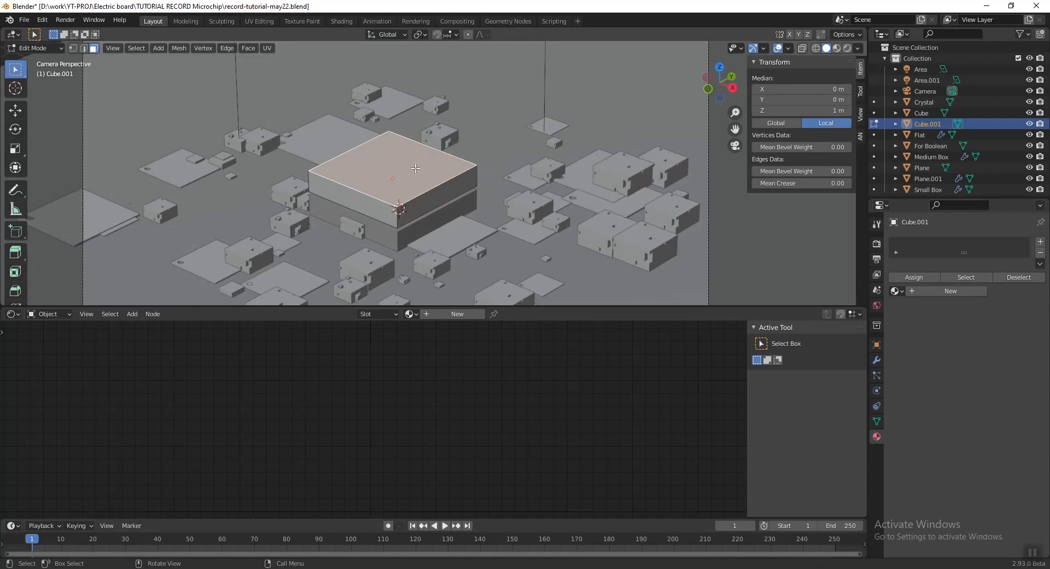
pyautogui.press('g')
pyautogui.press('z')
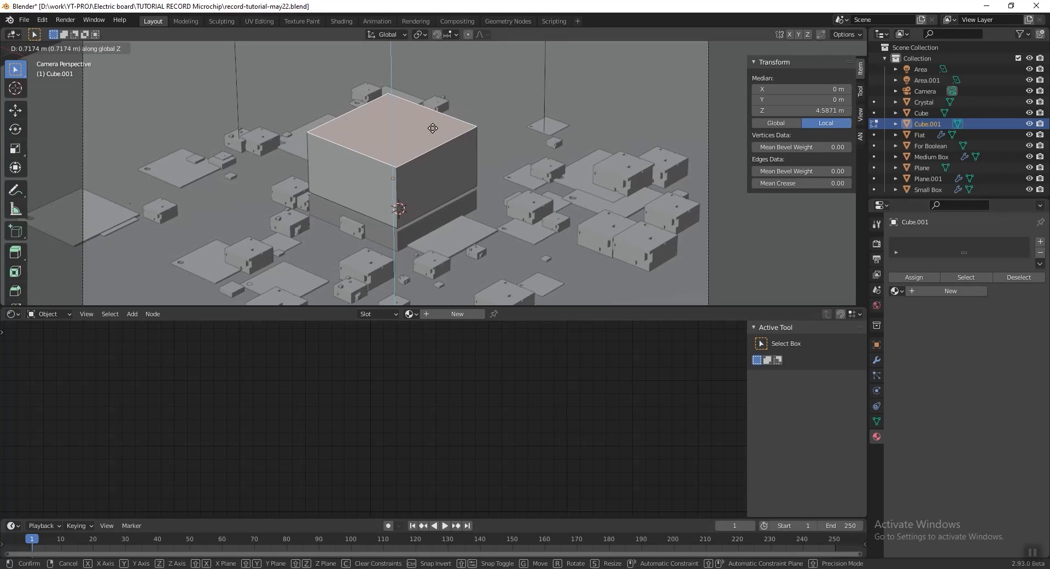
pyautogui.click(433, 128)
pyautogui.press('Tab')
pyautogui.scroll(-1, 448, 145)
pyautogui.hotkey('ctrl', 's')
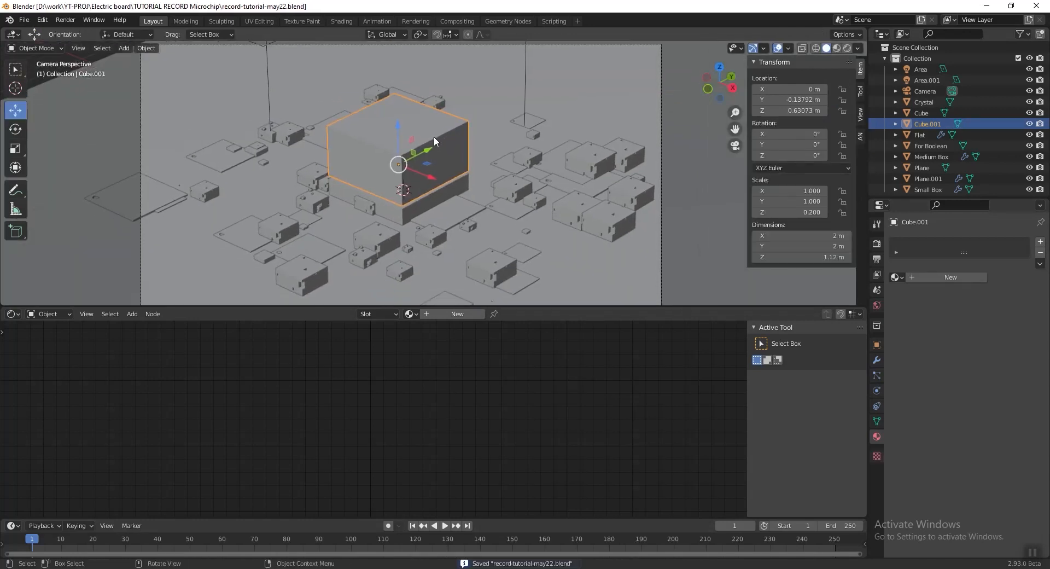
pyautogui.scroll(1, 433, 135)
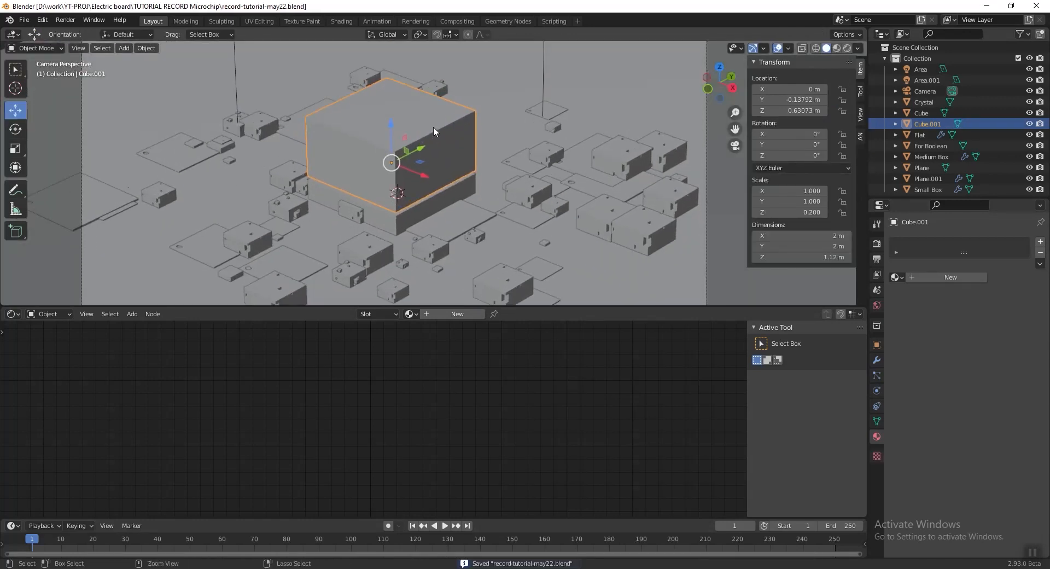
# Apply the scale of the tall upper cube and the base Cube beneath it
pyautogui.hotkey('ctrl', 'a')
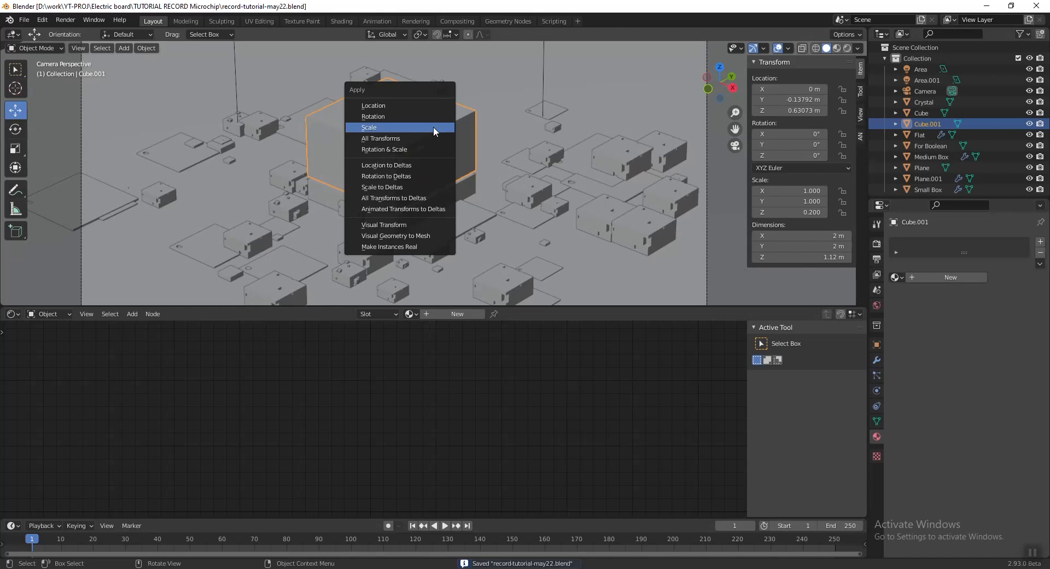
pyautogui.click(433, 131)
pyautogui.click(462, 183)
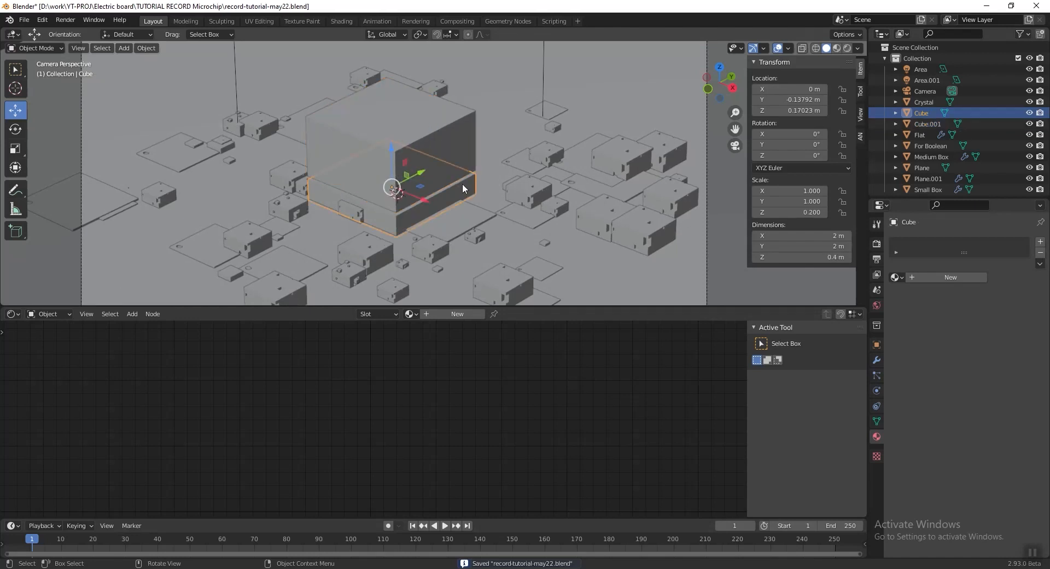
pyautogui.hotkey('ctrl', 'a')
pyautogui.click(465, 186)
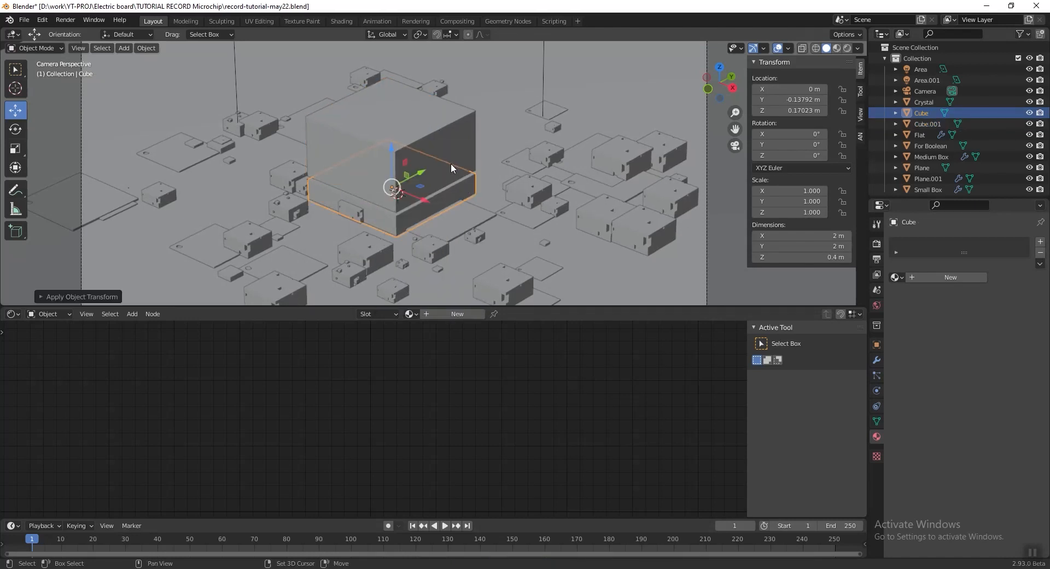
pyautogui.keyDown('shift'); pyautogui.moveTo(451, 163); pyautogui.dragTo(465, 179, button='middle'); pyautogui.keyUp('shift')
pyautogui.click(484, 153)
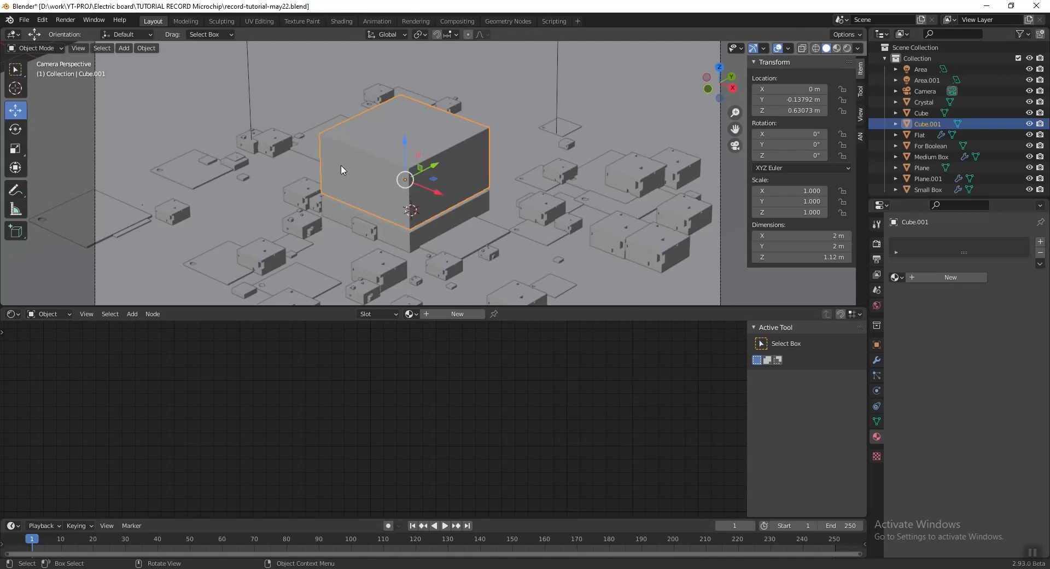
# Add a cube beside the small Crystal source object, scale it to about 0.24, and move it along Y to about 23.9 m
pyautogui.scroll(-5, 424, 169)
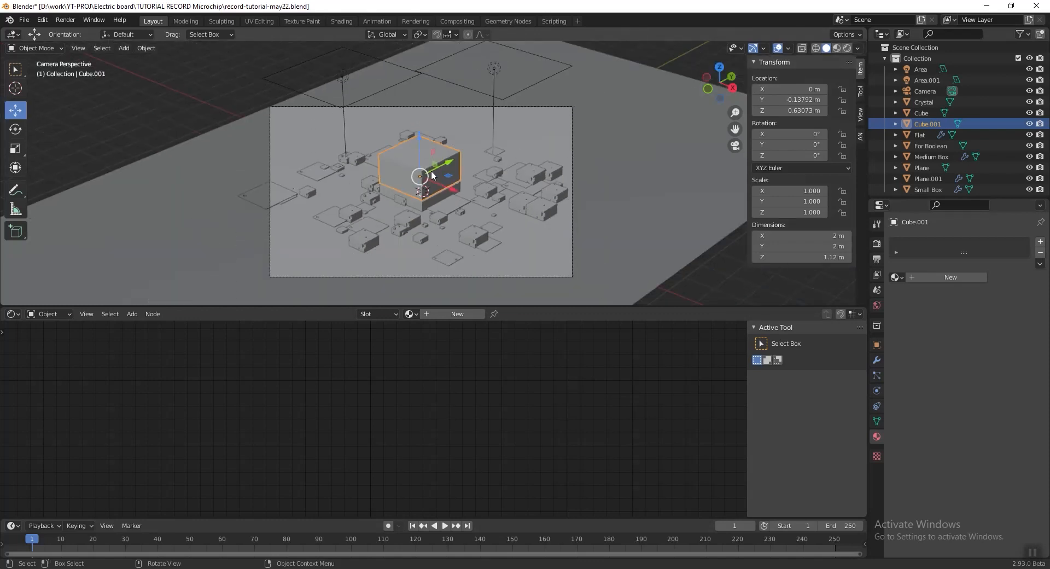
pyautogui.press('KP_Divide')
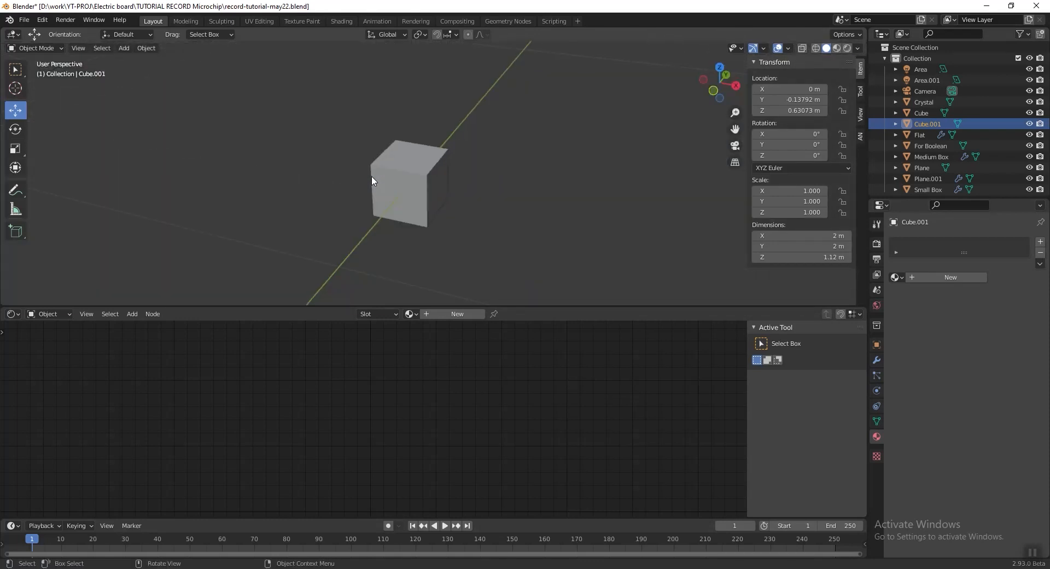
pyautogui.press('KP_Divide')
pyautogui.scroll(-3, 372, 181)
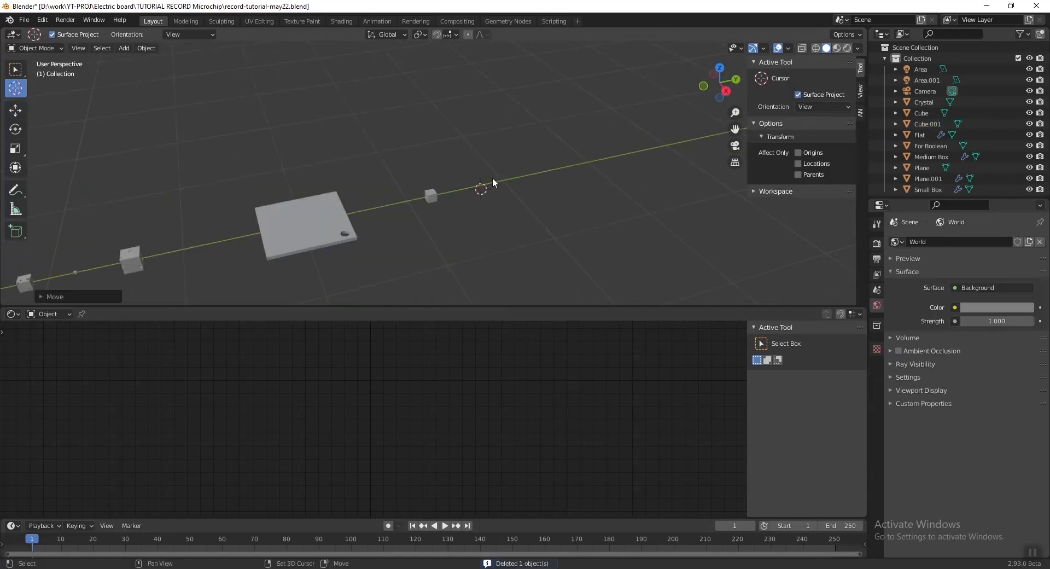
pyautogui.hotkey('shift', 'a')
pyautogui.moveTo(493, 172)
pyautogui.click(528, 182)
pyautogui.press('s')
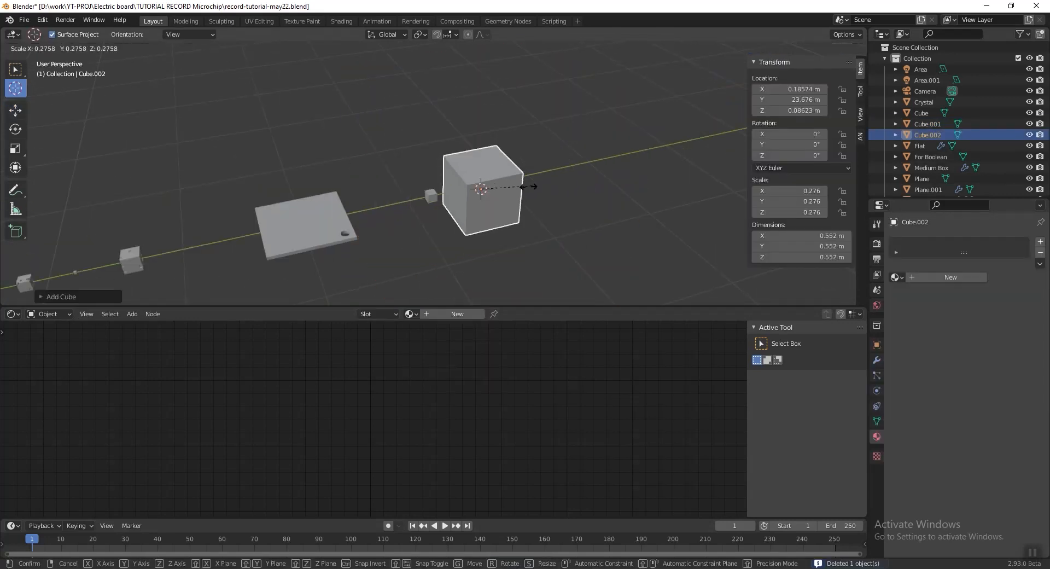
pyautogui.click(504, 186)
pyautogui.press('g')
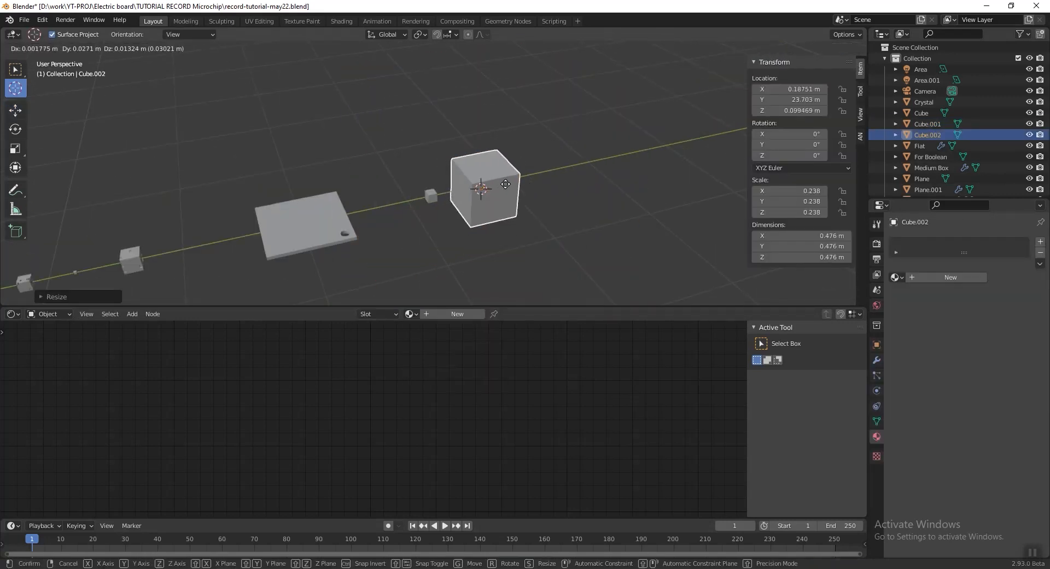
pyautogui.press('y')
pyautogui.click(520, 196)
# Set the new cube's X, Y and Z dimensions to 0.33 m, apply its scale, and save the file
pyautogui.moveTo(799, 234); pyautogui.dragTo(799, 258)
pyautogui.write('0.33')
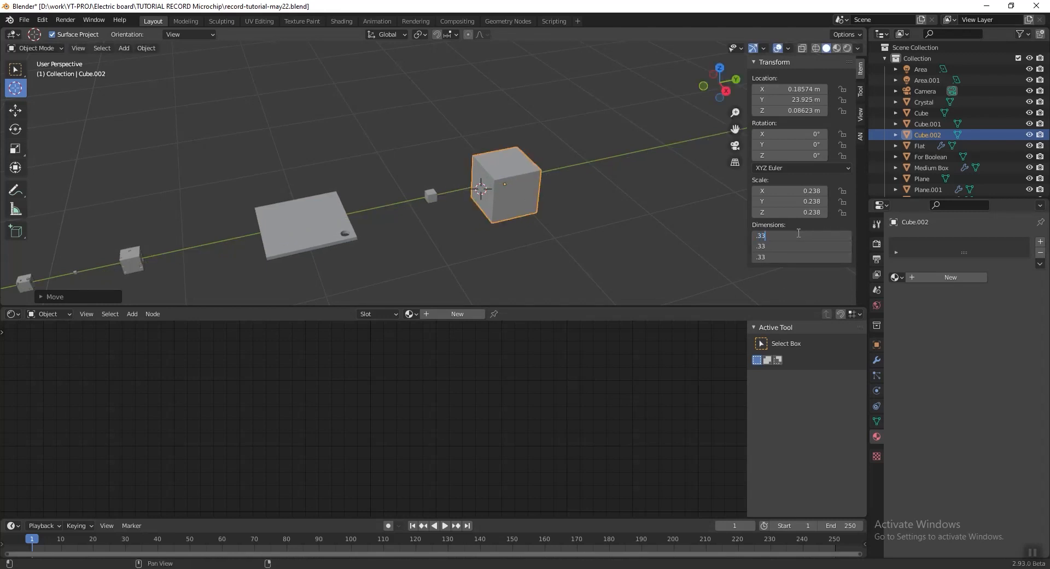
pyautogui.press('Return')
pyautogui.hotkey('ctrl', 'a')
pyautogui.click(531, 182)
pyautogui.hotkey('ctrl', 's')
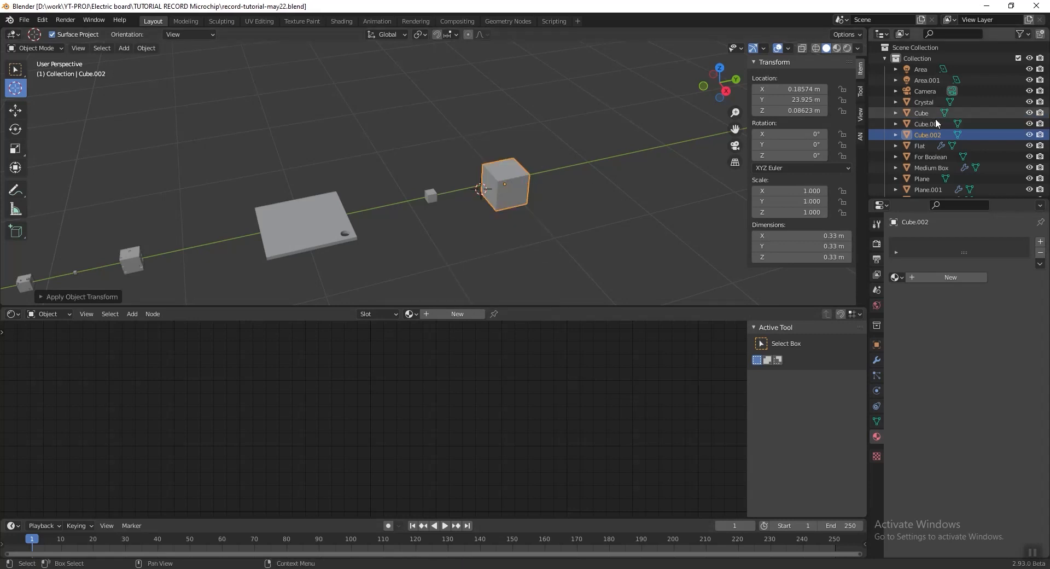
# Rename the new 0.33 m cube to "Scatter for Big Cube"
pyautogui.scroll(-1, 930, 136)
pyautogui.doubleClick(931, 131)
pyautogui.write('S')
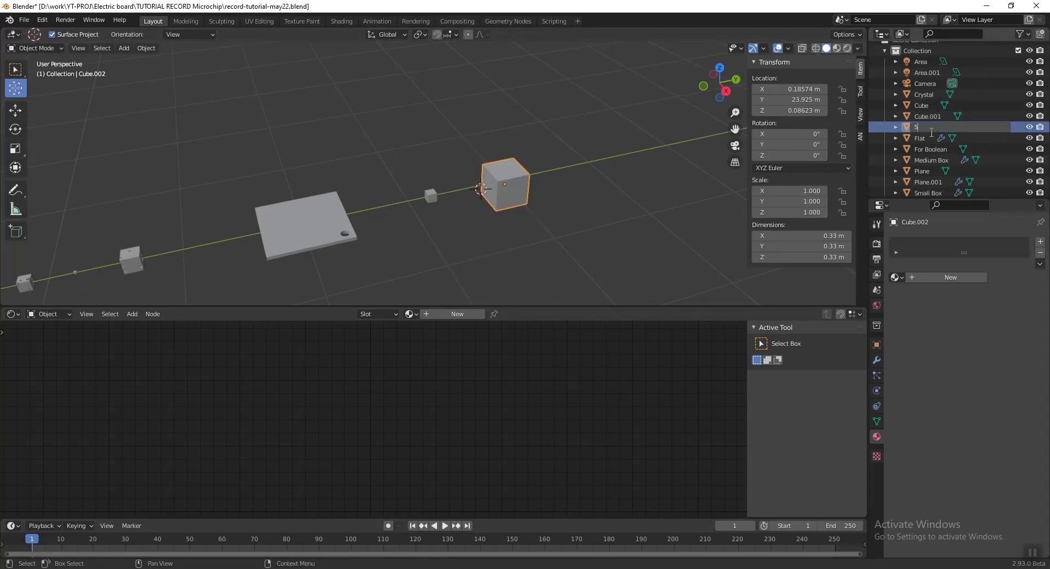
pyautogui.write('catter for Big Cube')
pyautogui.press('Return')
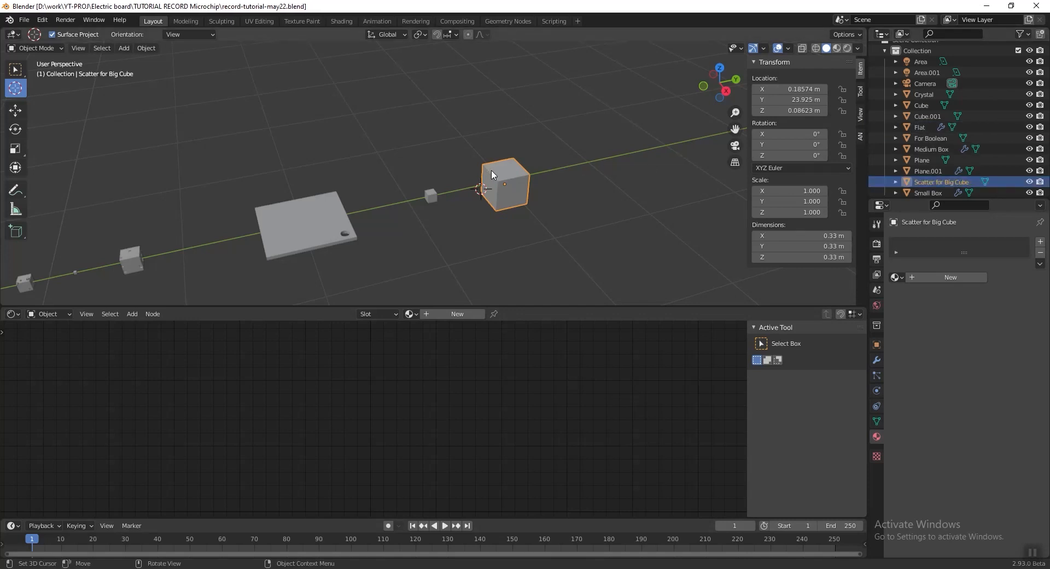
# Switch the viewport to Rendered shading and copy the Crystal object's Glass BSDF material, Material.004
pyautogui.click(847, 48)
pyautogui.scroll(2, 485, 189)
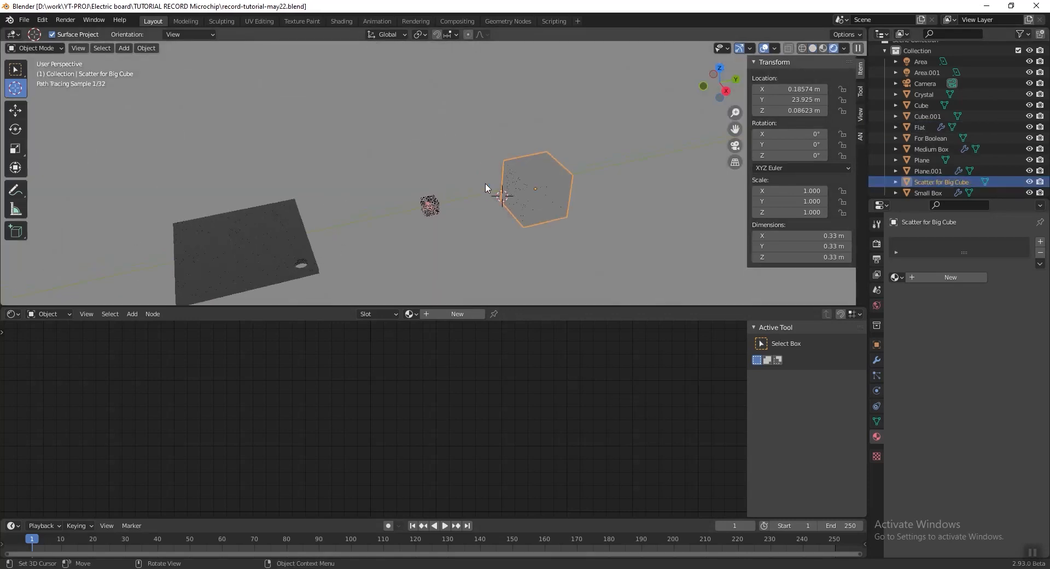
pyautogui.scroll(1, 485, 191)
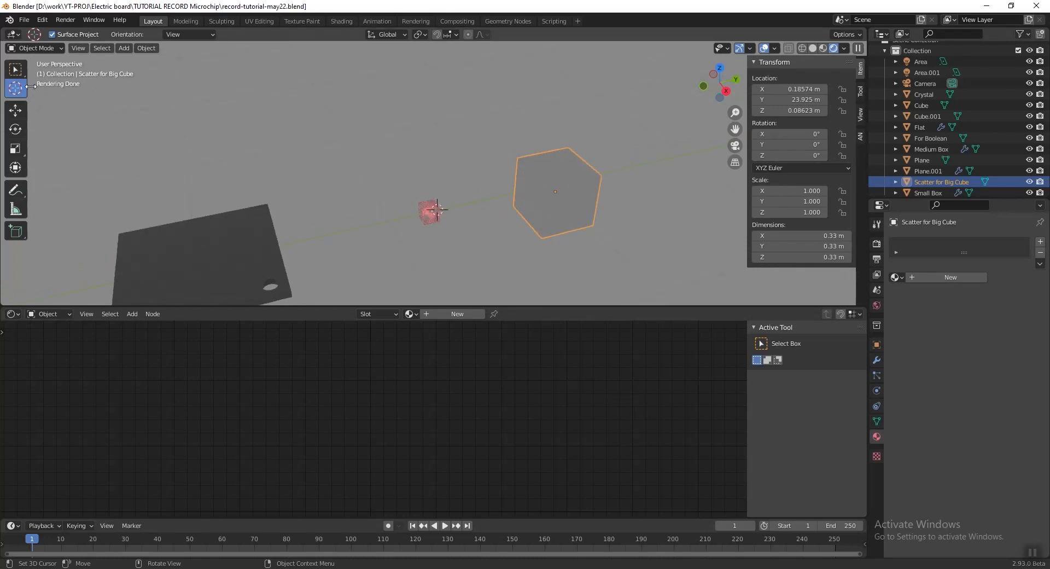
pyautogui.press('w')
pyautogui.click(420, 219)
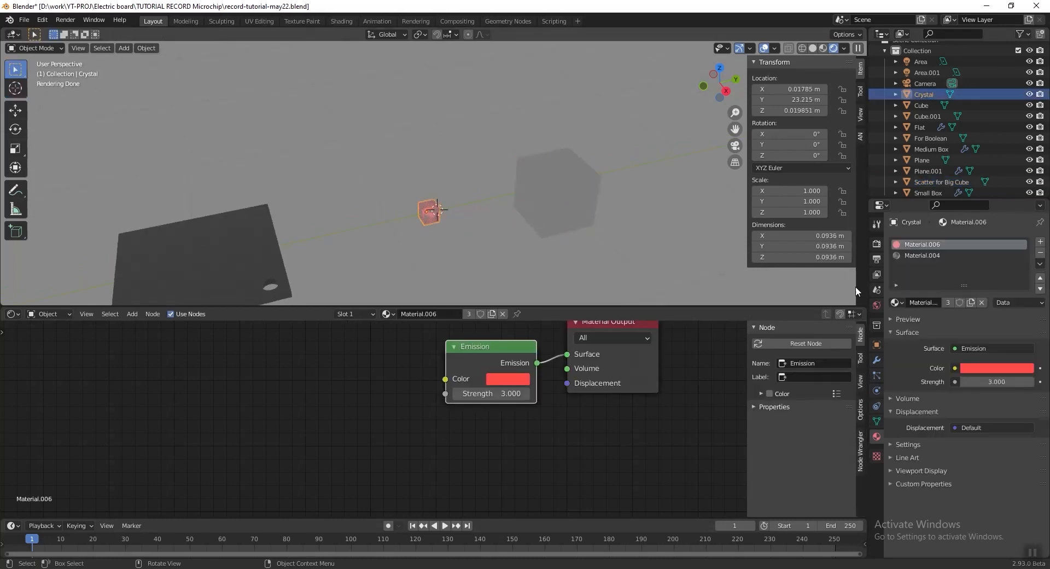
pyautogui.click(922, 254)
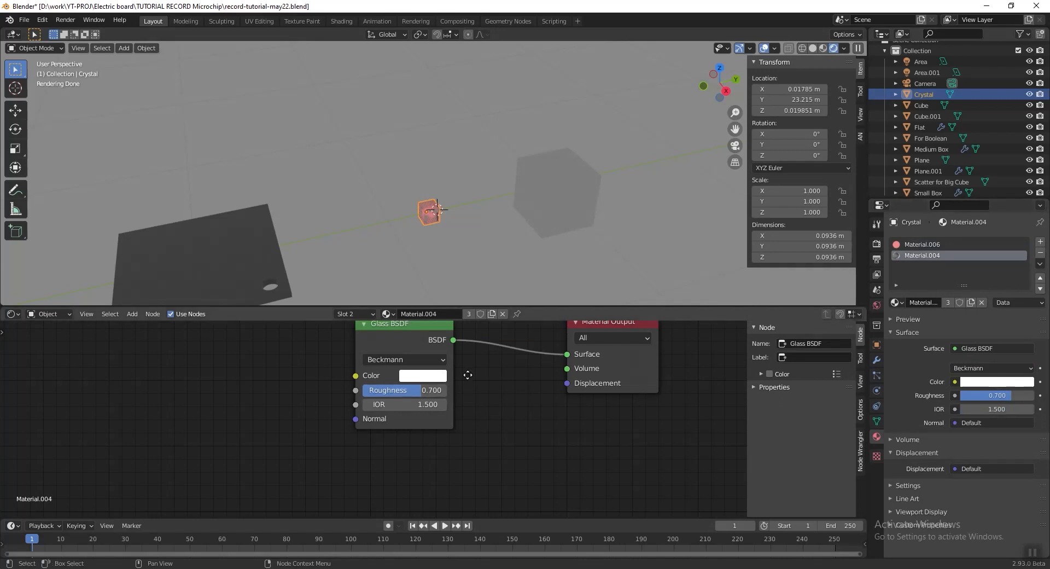
pyautogui.moveTo(597, 339); pyautogui.dragTo(543, 382, button='middle')
pyautogui.scroll(4, 438, 209)
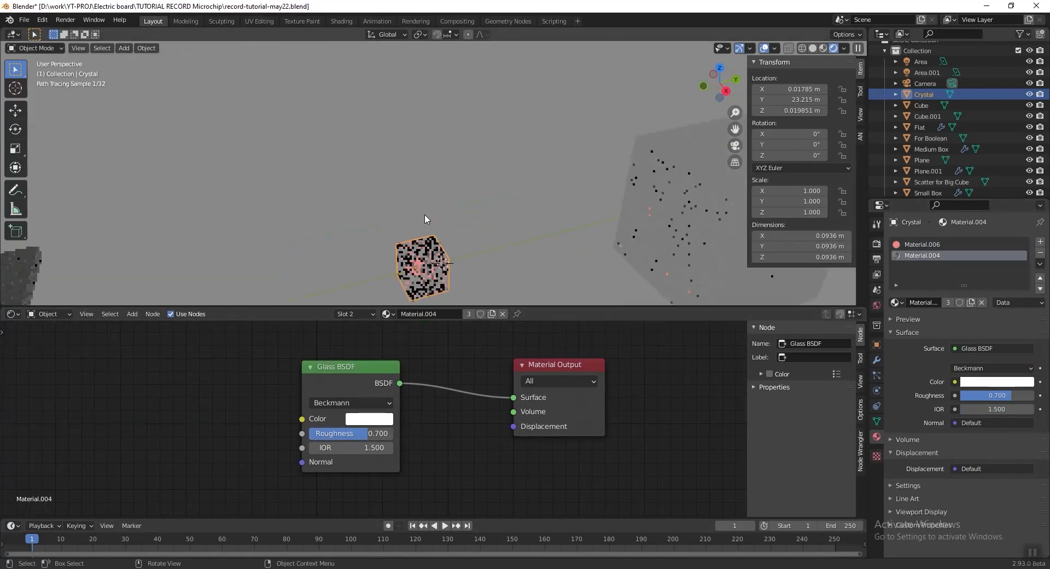
pyautogui.click(1040, 264)
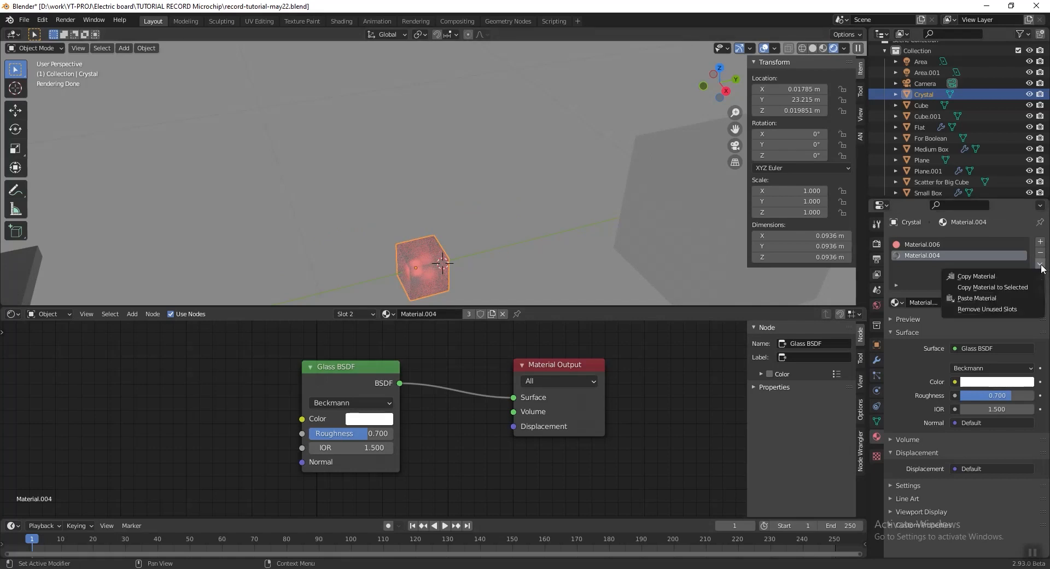
pyautogui.click(1012, 276)
# Create a material on Scatter for Big Cube, paste the copied glass settings into it, and save the file
pyautogui.click(642, 159)
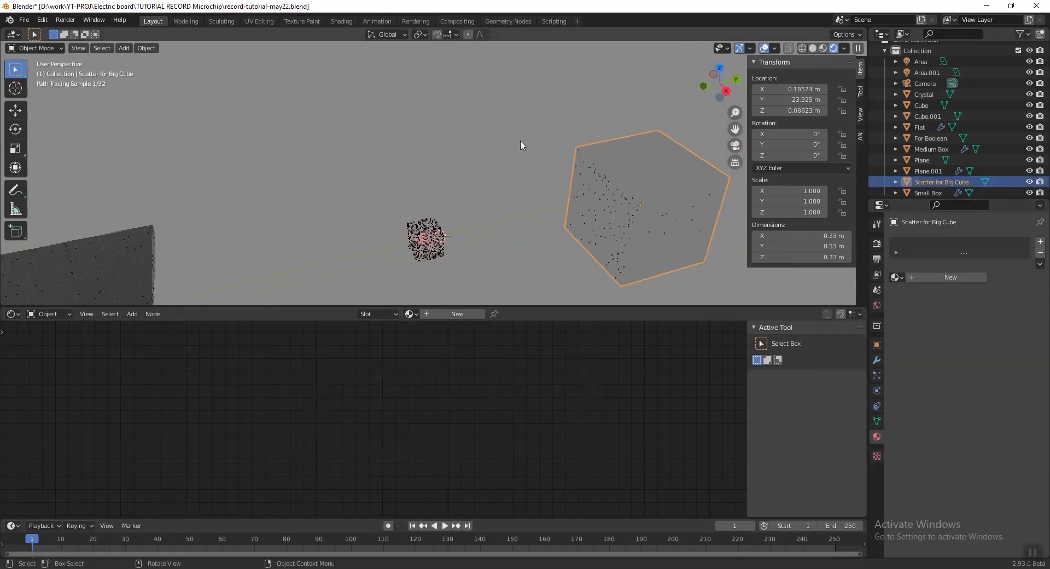
pyautogui.click(951, 277)
pyautogui.click(1041, 264)
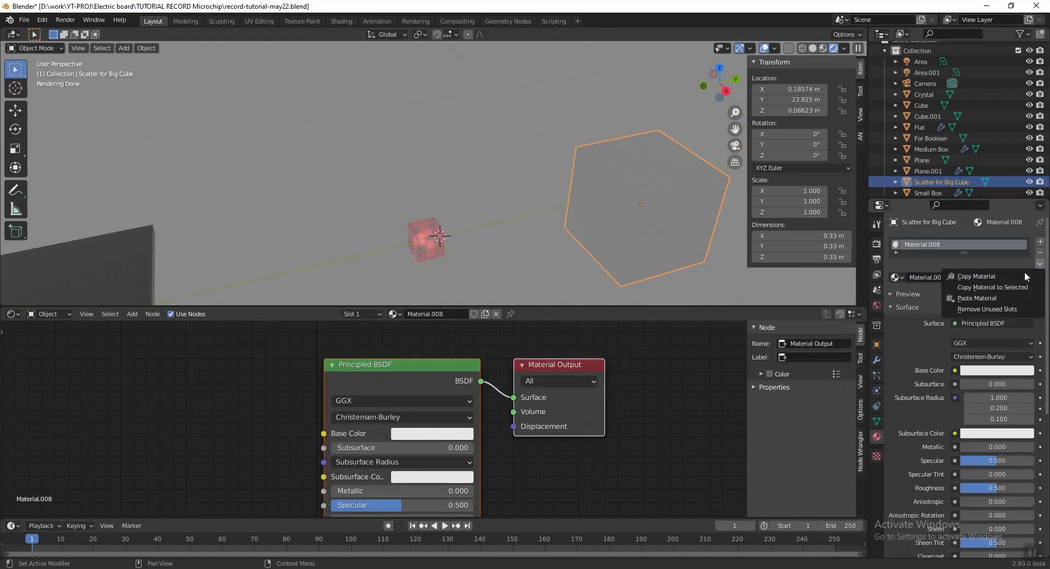
pyautogui.click(998, 298)
pyautogui.scroll(-5, 550, 176)
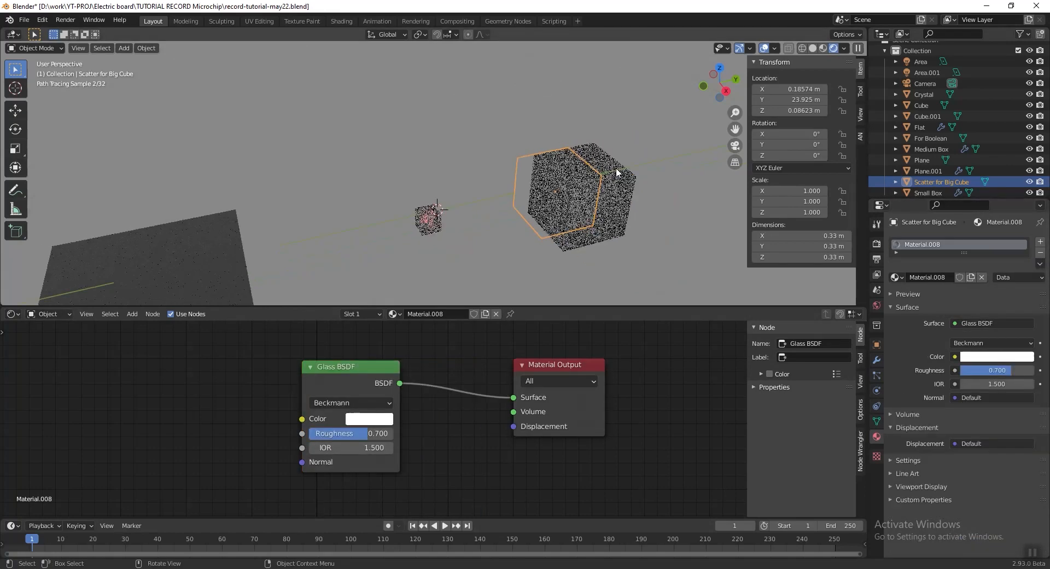
pyautogui.hotkey('ctrl', 's')
# Return to the camera view and create a new geometry node tree for the tall upper cube, Cube.001, in the Geometry Node Editor
pyautogui.press('KP_0')
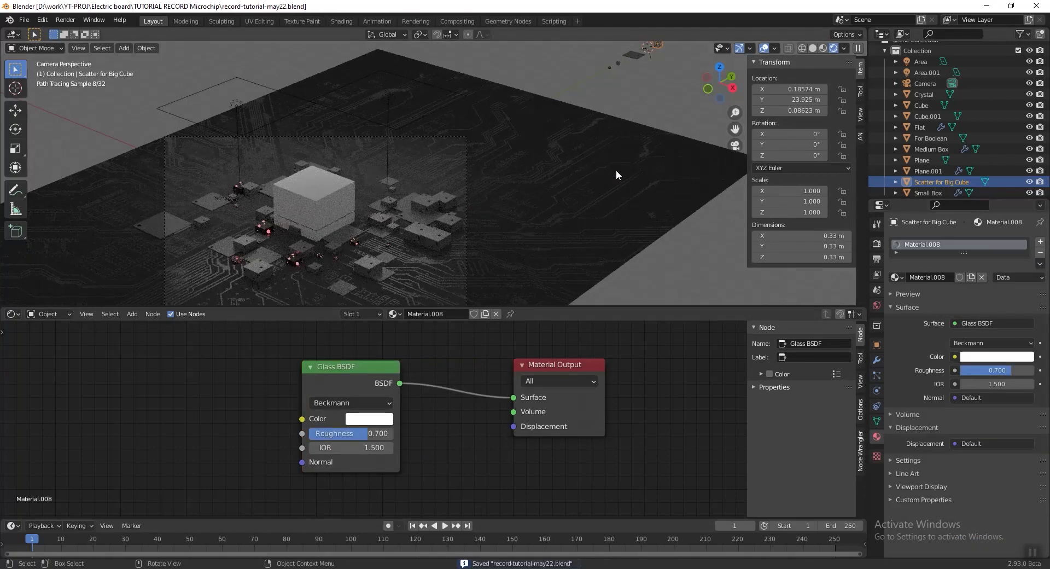
pyautogui.scroll(4, 468, 169)
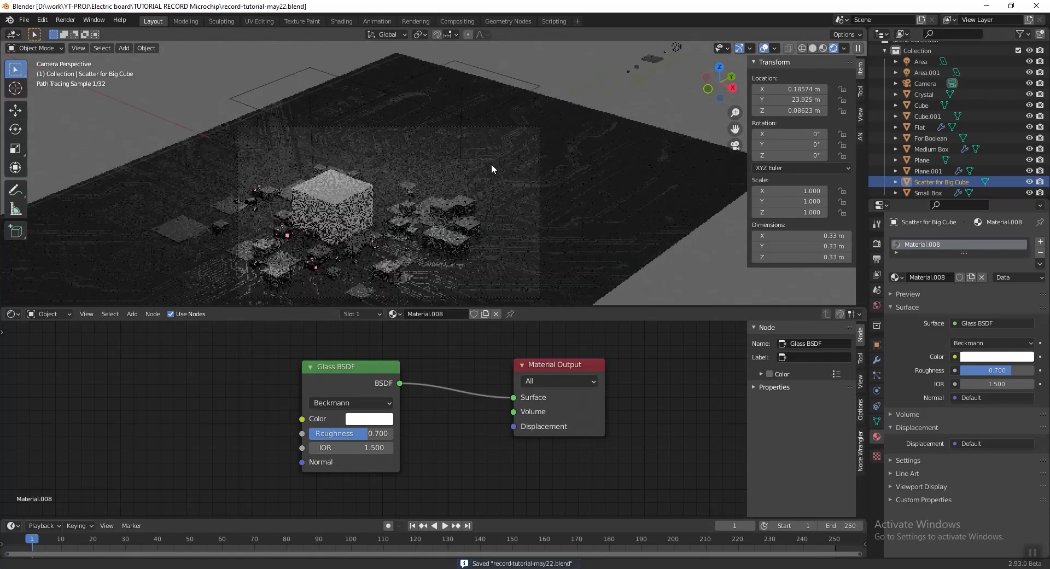
pyautogui.click(405, 173)
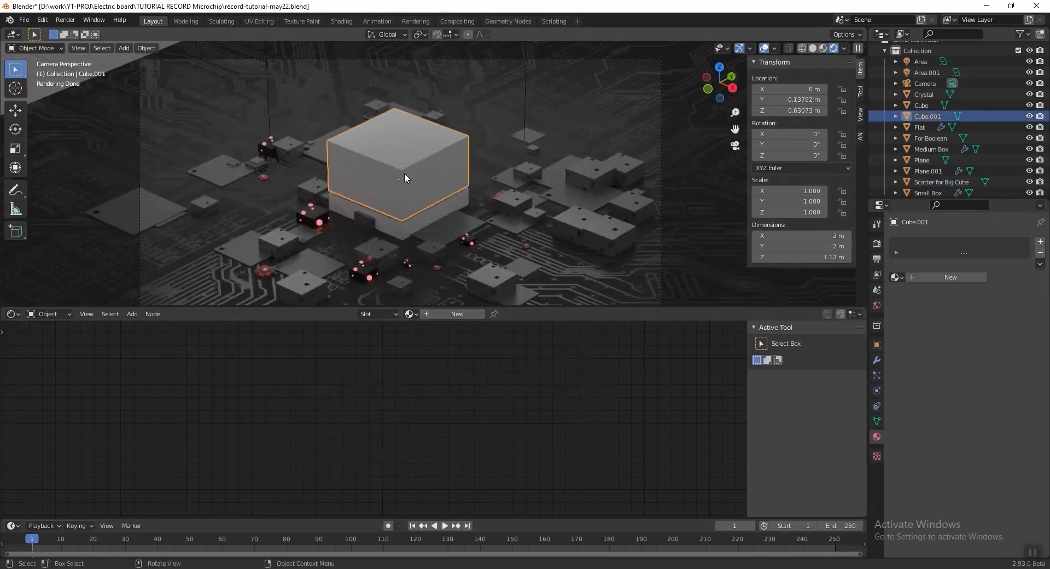
pyautogui.click(13, 314)
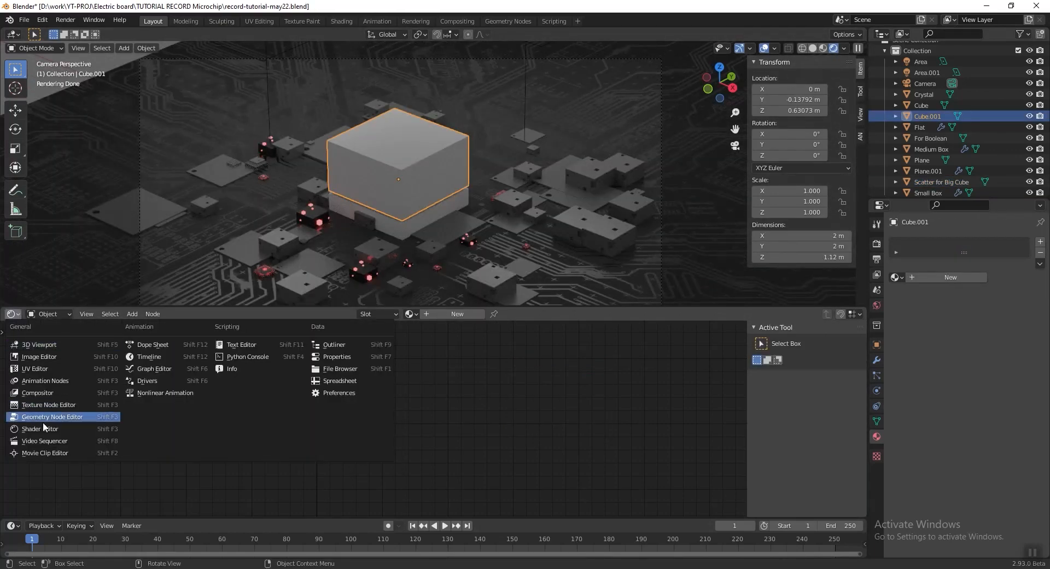
pyautogui.click(90, 421)
pyautogui.click(434, 314)
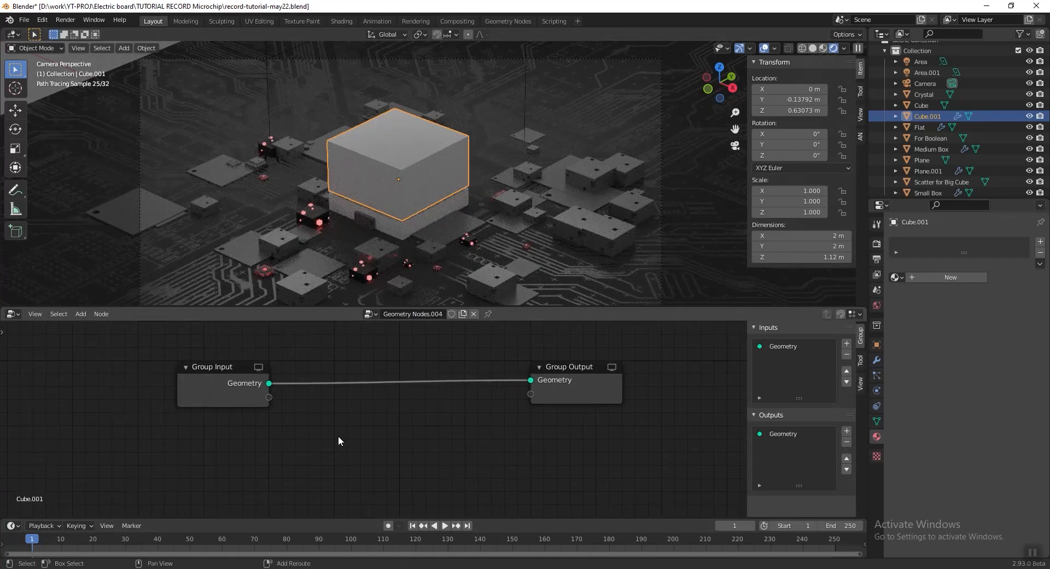
# Add a Point Distribute node and a Point Instance node below the Group Input–Group Output link
pyautogui.hotkey('shift', 'a')
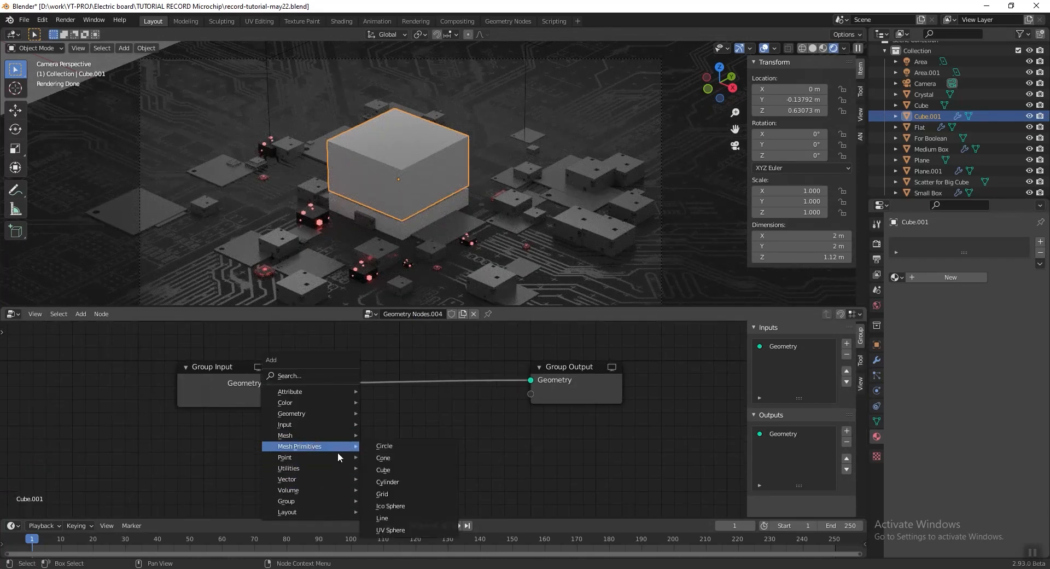
pyautogui.moveTo(331, 456)
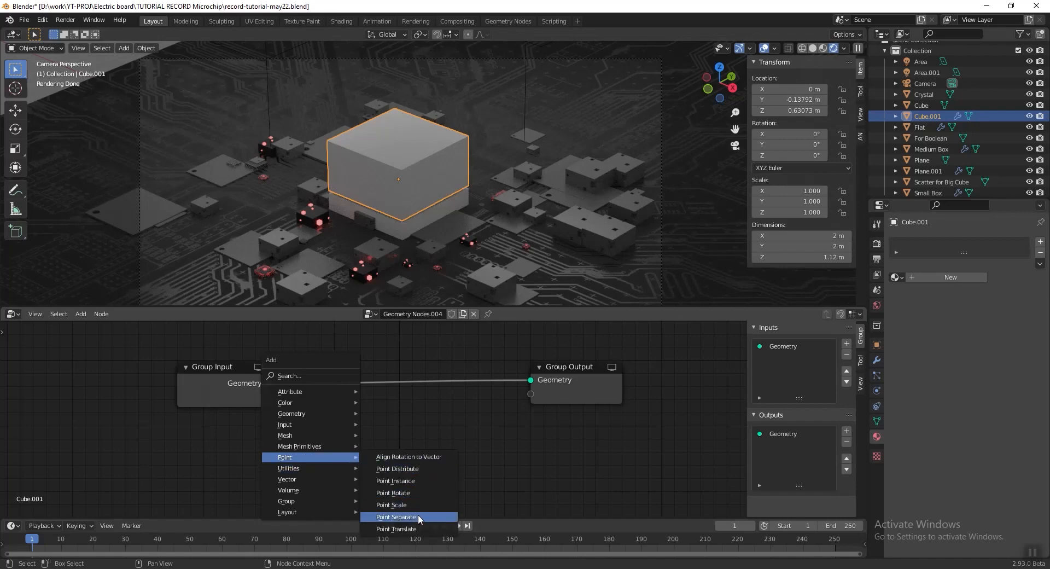
pyautogui.click(420, 468)
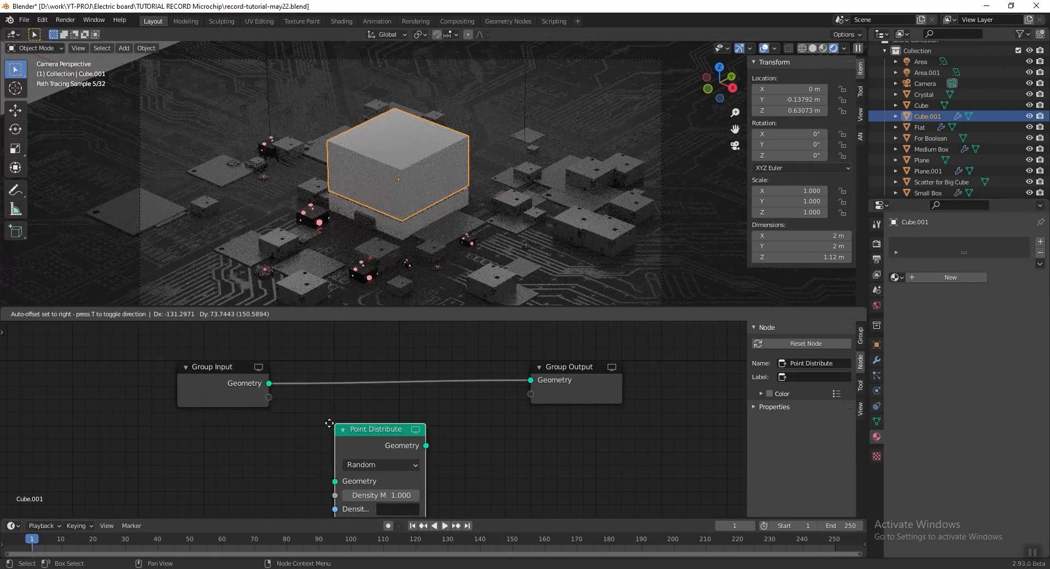
pyautogui.click(302, 416)
pyautogui.hotkey('shift', 'a')
pyautogui.moveTo(422, 428)
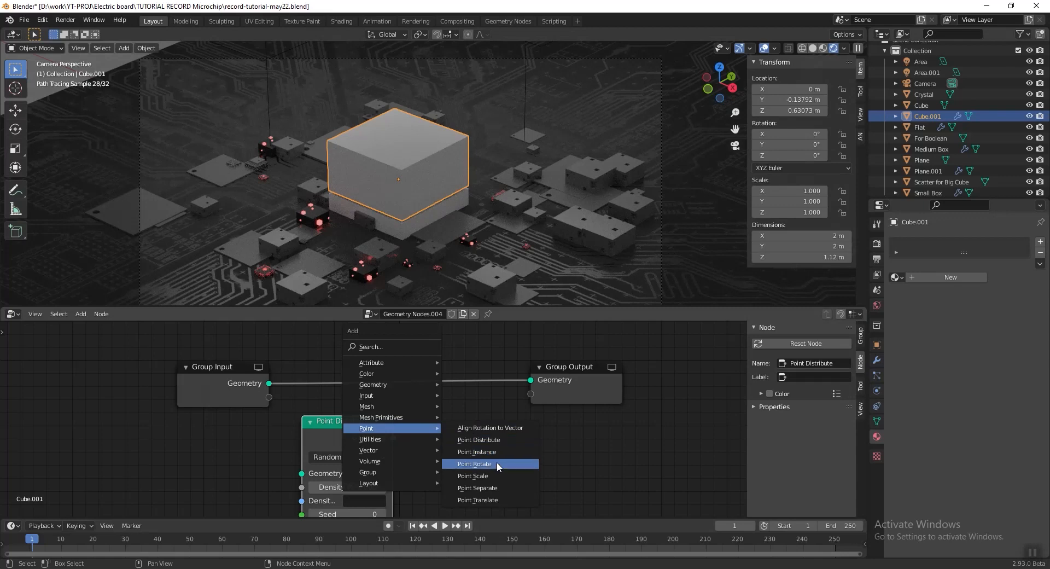
pyautogui.click(477, 452)
pyautogui.scroll(1, 460, 420)
pyautogui.moveTo(459, 420); pyautogui.dragTo(440, 377, button='middle')
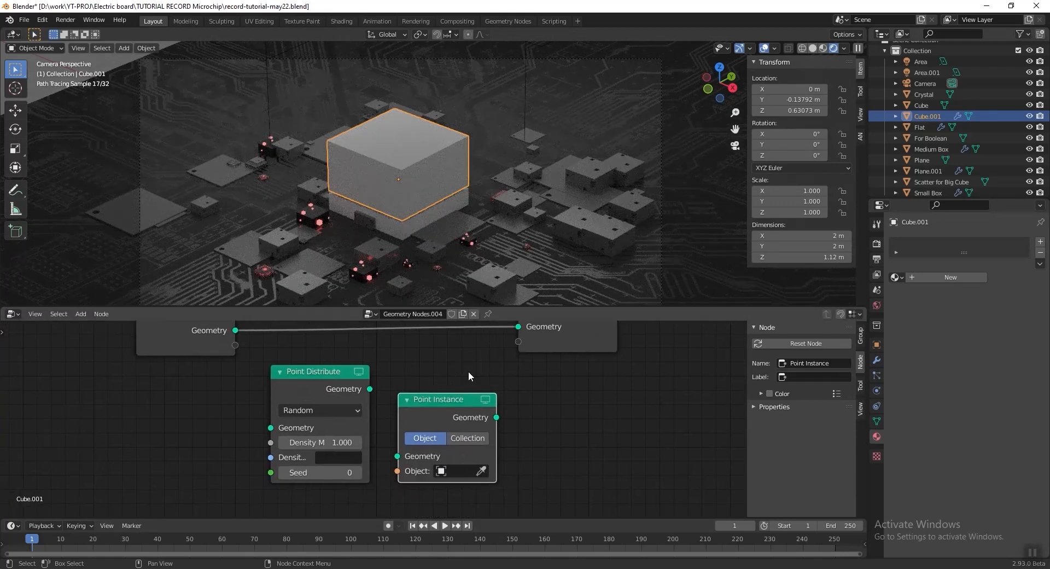
# Move the Group Output node aside and insert a Join Geometry node on the link between Group Input and Group Output
pyautogui.scroll(-3, 470, 369)
pyautogui.moveTo(513, 337); pyautogui.dragTo(595, 346)
pyautogui.hotkey('shift', 'a')
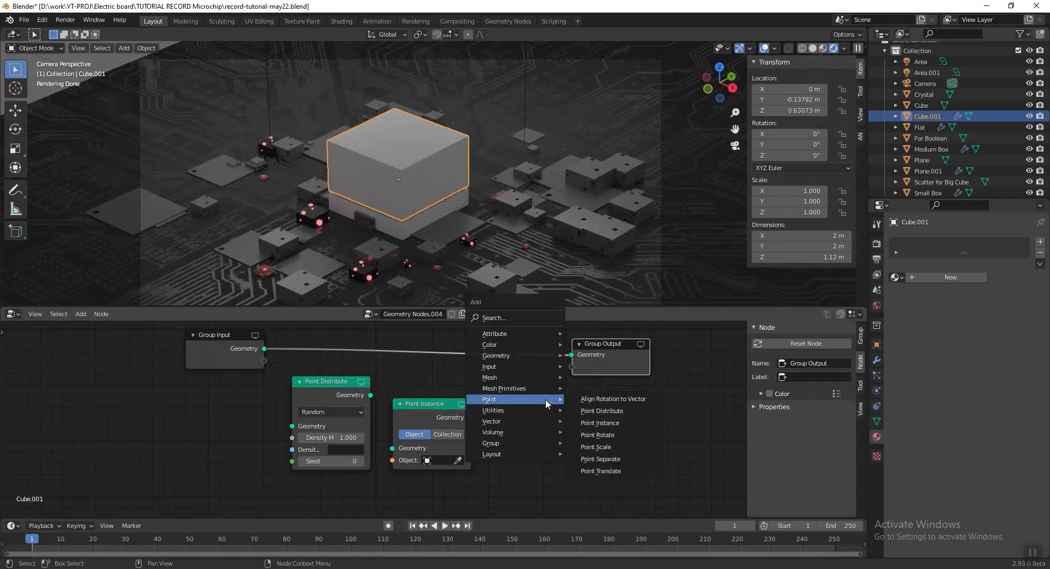
pyautogui.moveTo(534, 354)
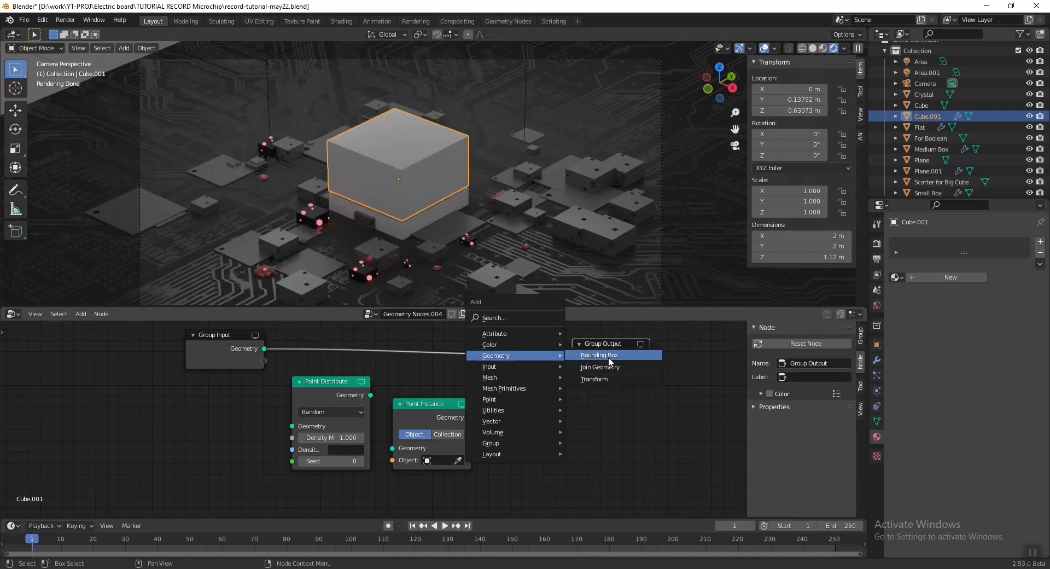
pyautogui.click(595, 364)
pyautogui.click(524, 363)
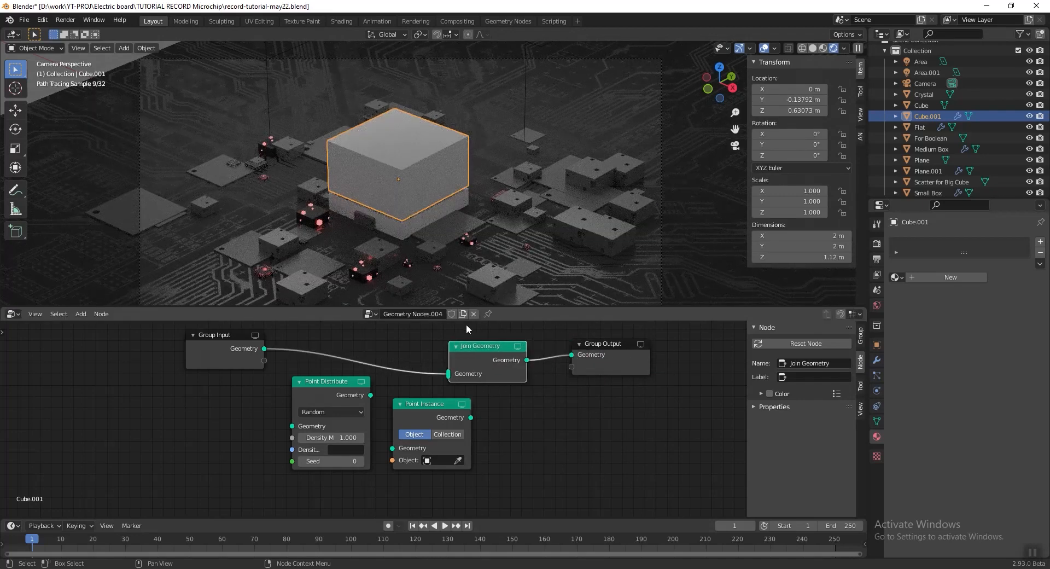
# Move the Join Geometry node aside and link Group Input through Point Distribute and Point Instance into Join Geometry
pyautogui.moveTo(480, 347); pyautogui.dragTo(560, 340)
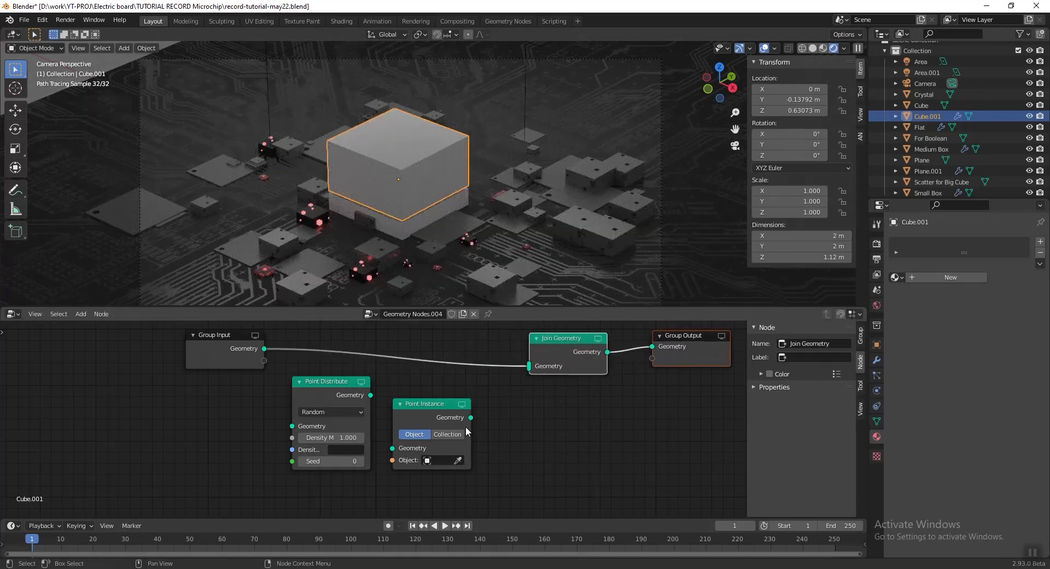
pyautogui.moveTo(472, 417); pyautogui.dragTo(527, 367)
pyautogui.moveTo(371, 395); pyautogui.dragTo(381, 402)
pyautogui.moveTo(395, 447); pyautogui.dragTo(393, 448)
pyautogui.moveTo(265, 348); pyautogui.dragTo(292, 426)
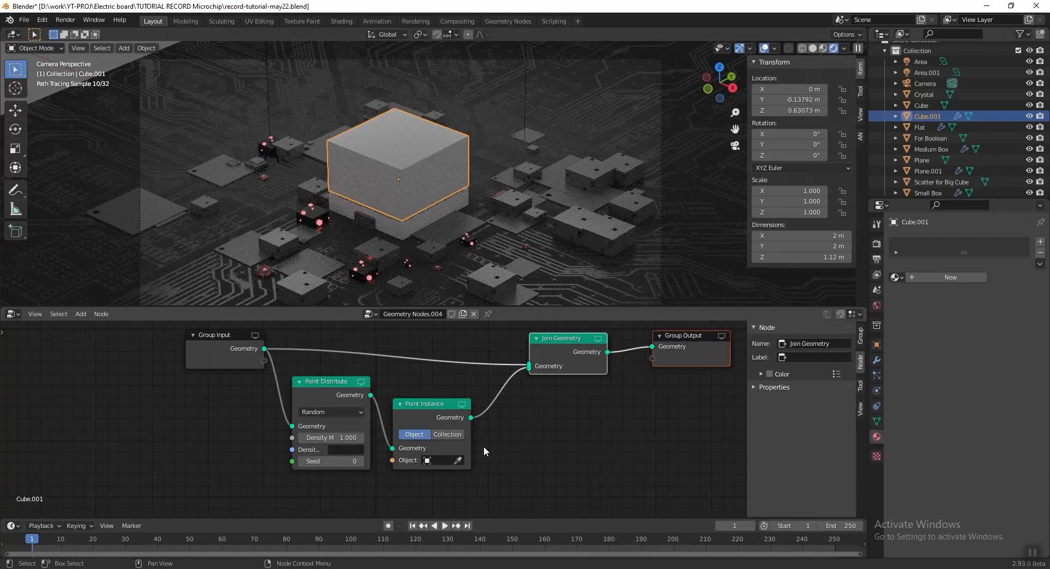
# Choose Scatter for Big Cube as the object instanced by the Point Instance node
pyautogui.click(448, 463)
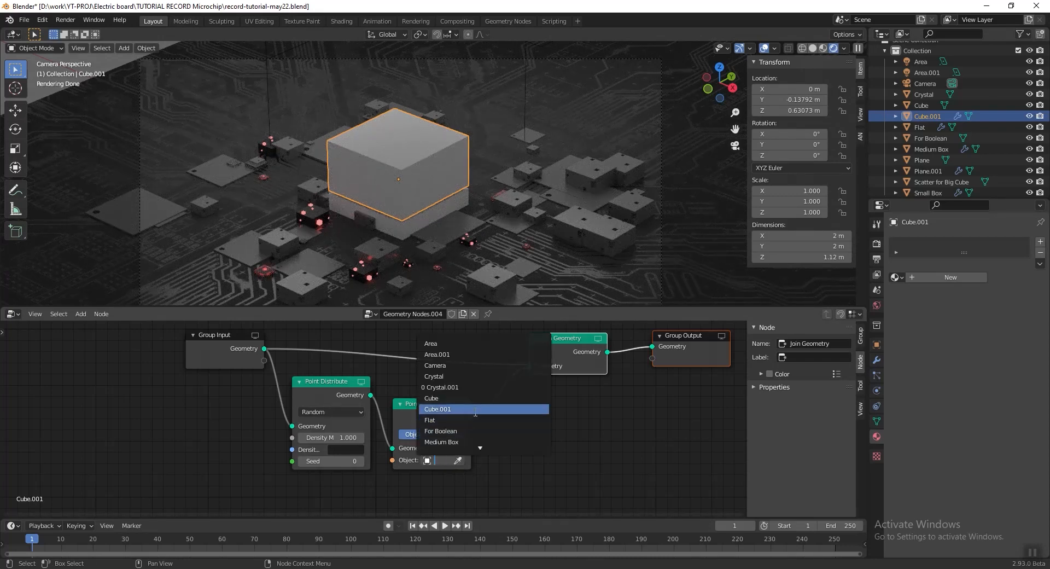
pyautogui.scroll(-2, 463, 416)
pyautogui.scroll(-2, 462, 416)
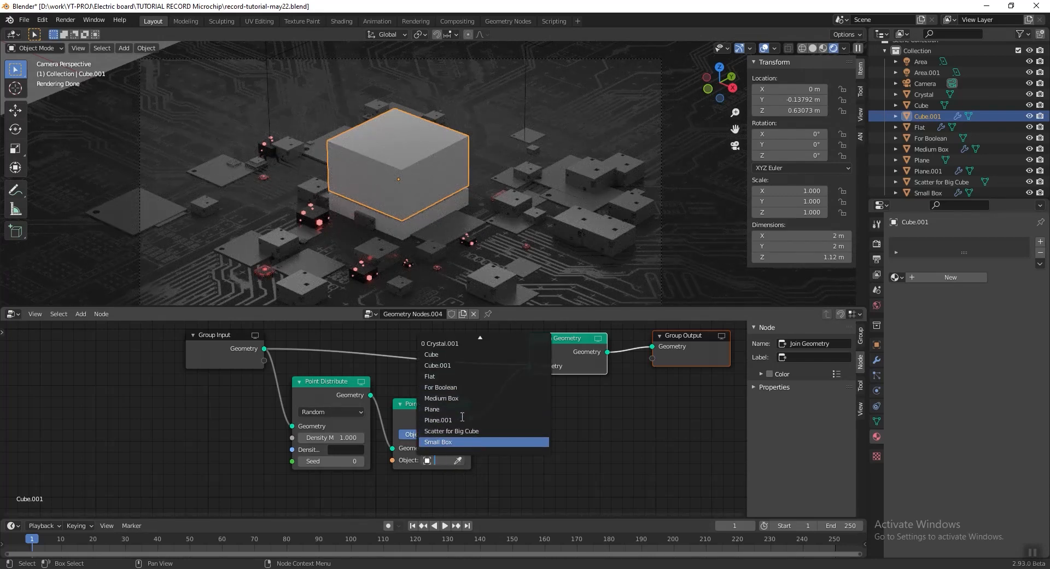
pyautogui.click(452, 431)
pyautogui.scroll(-2, 471, 428)
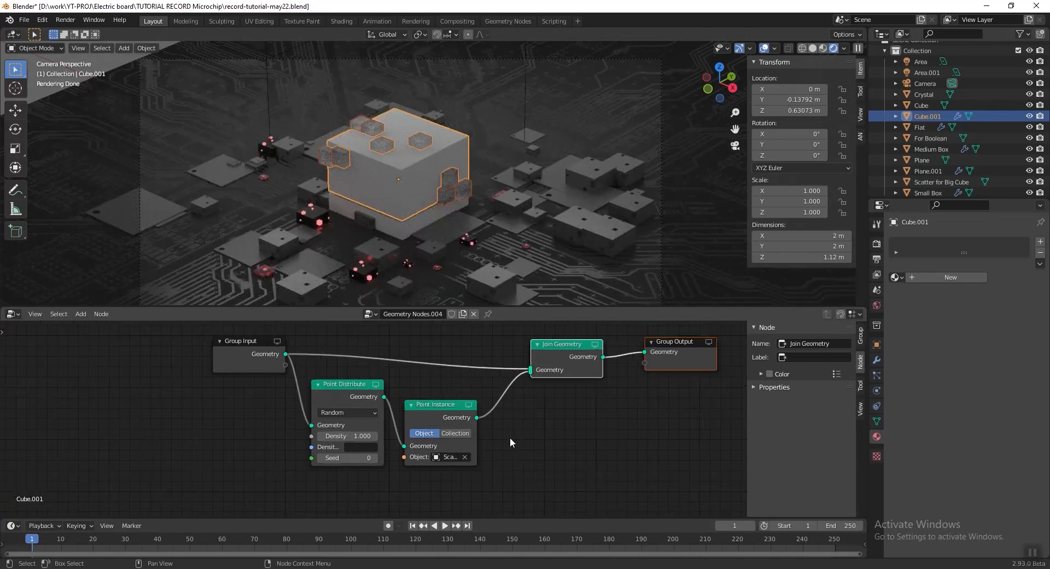
# Make room in the node tree and insert an Attribute Randomize node between Point Distribute and Point Instance
pyautogui.moveTo(373, 387); pyautogui.dragTo(450, 427, button='middle')
pyautogui.moveTo(261, 367); pyautogui.dragTo(309, 416)
pyautogui.moveTo(557, 421); pyautogui.dragTo(564, 366, button='middle')
pyautogui.hotkey('shift', 'a')
pyautogui.moveTo(421, 460)
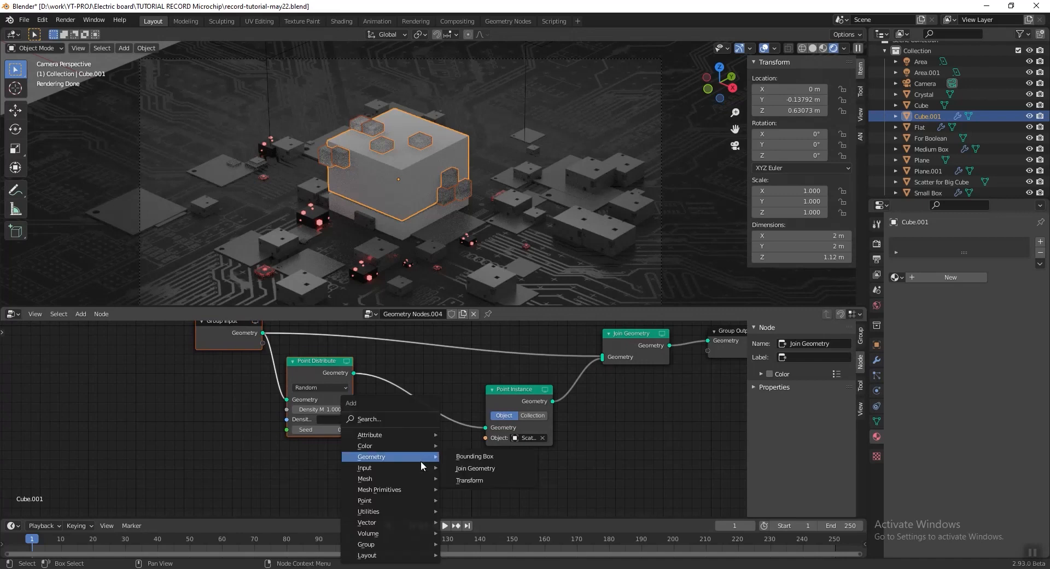
pyautogui.moveTo(424, 435)
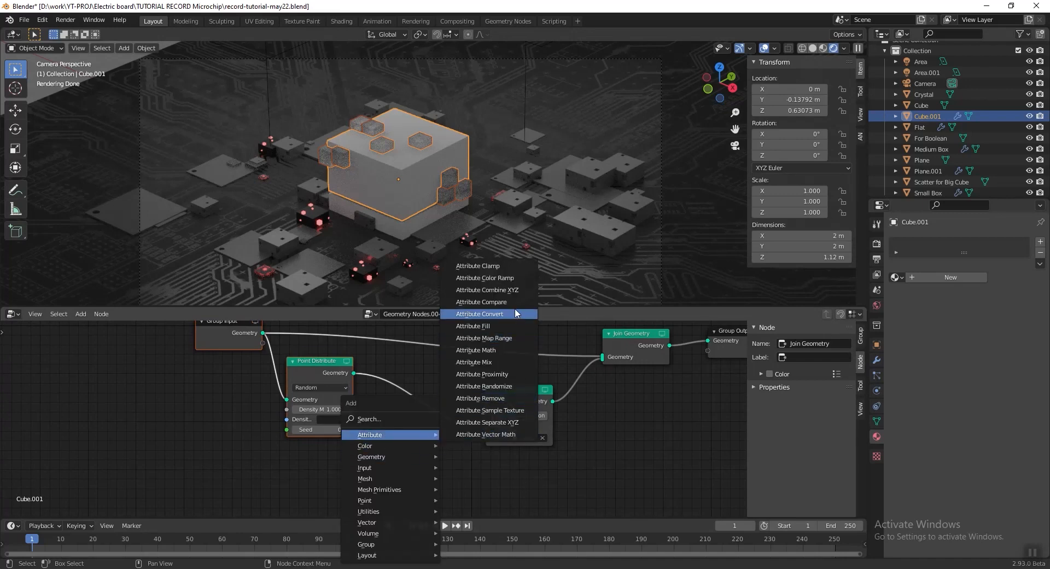
pyautogui.click(506, 387)
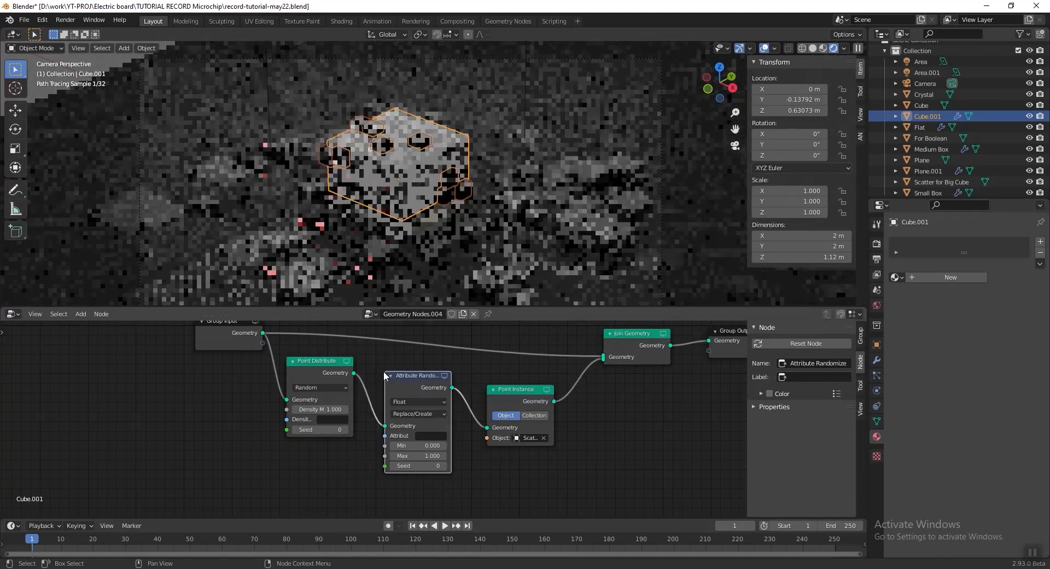
pyautogui.click(391, 375)
# Set the Attribute Randomize node to the scale attribute with a minimum of 0.5 and a maximum of 1.2
pyautogui.click(432, 436)
pyautogui.write('sca')
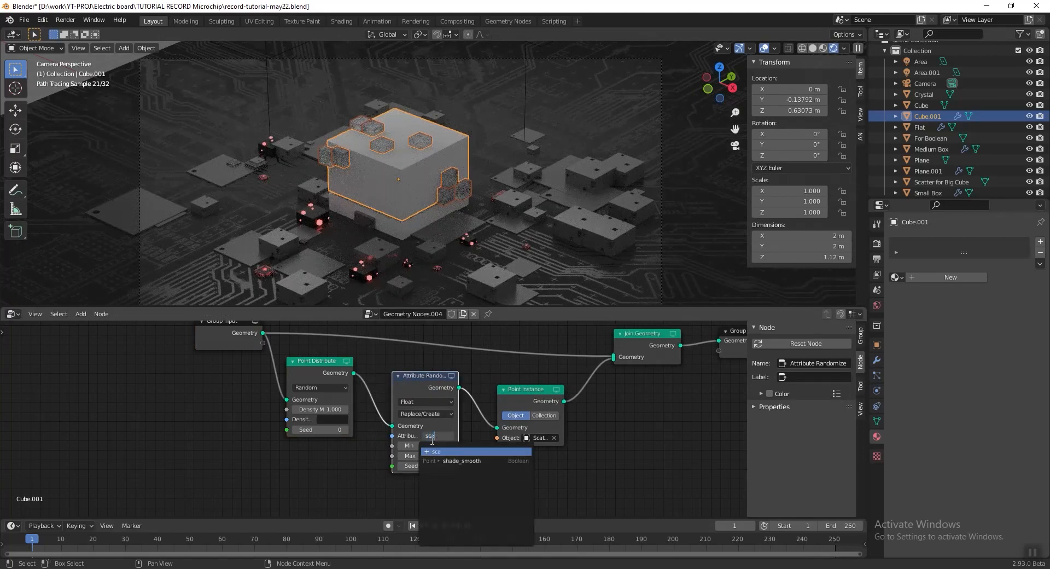
pyautogui.write('le')
pyautogui.press('Return')
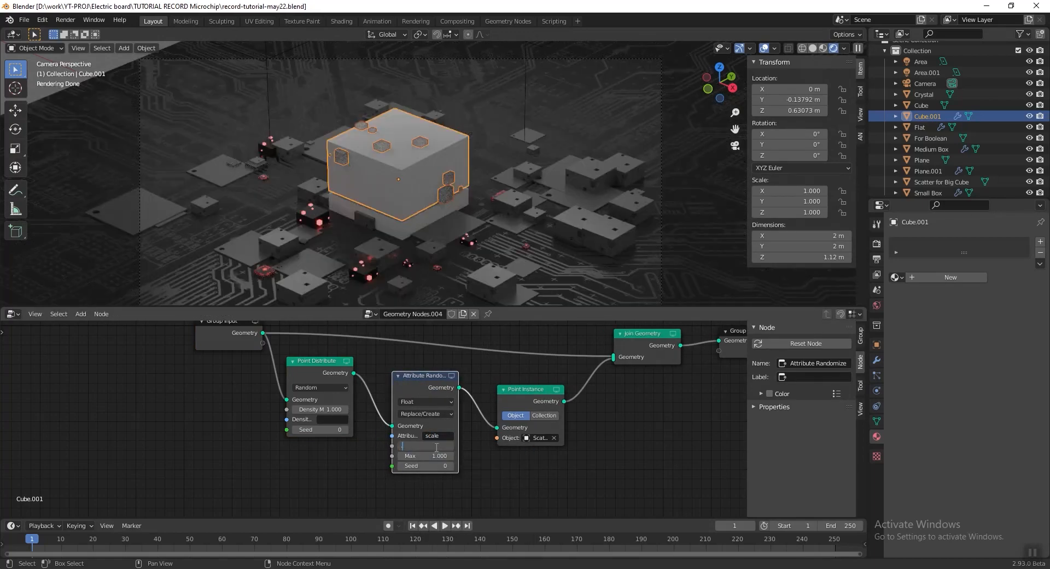
pyautogui.write('0.5')
pyautogui.press('Tab')
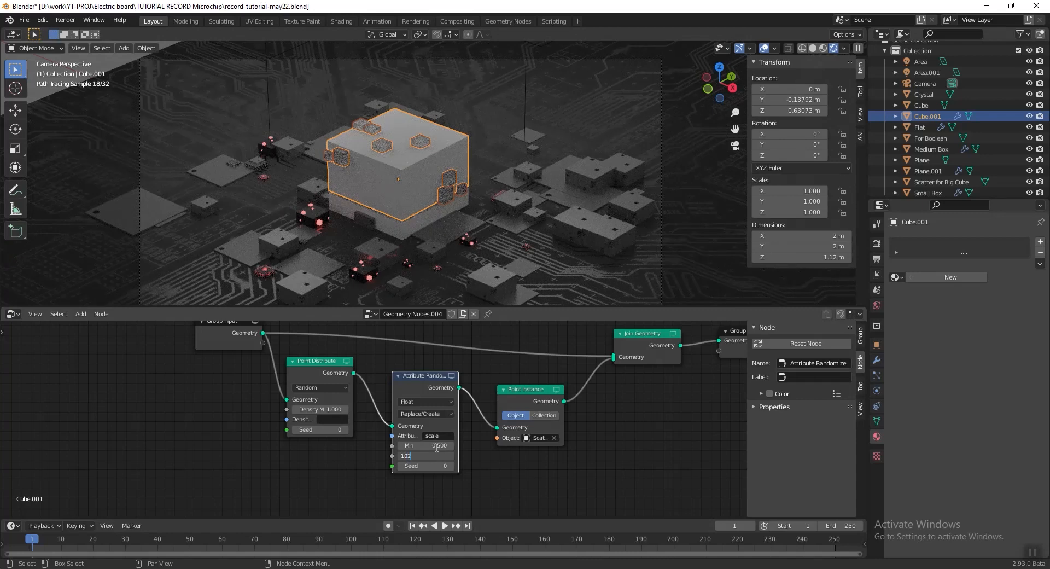
pyautogui.write('1.2')
pyautogui.press('Return')
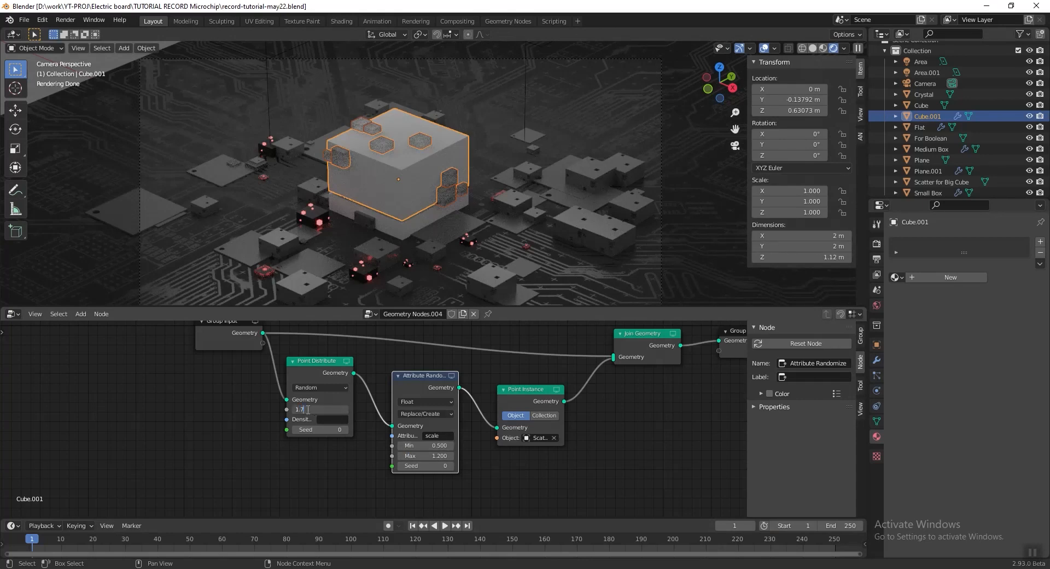
# Set the Point Distribute node's maximum density to 1.7 and its seed to 29, save the file, and use solid viewport shading
pyautogui.press('Return')
pyautogui.click(347, 431)
pyautogui.click(347, 431)
pyautogui.hotkey('ctrl', 's')
pyautogui.click(345, 429)
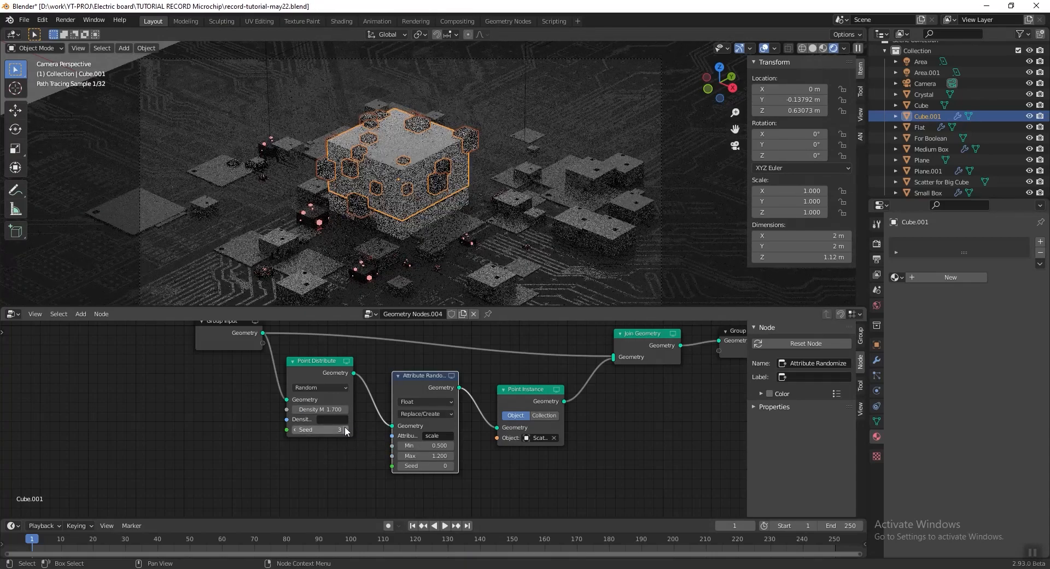
pyautogui.click(345, 427)
pyautogui.click(814, 48)
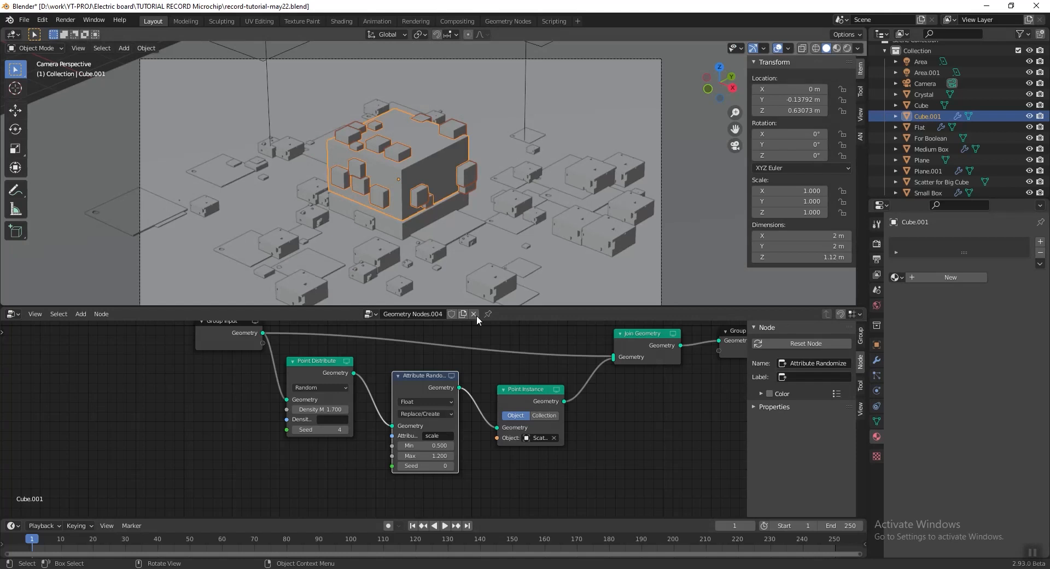
pyautogui.keyDown('ctrl'); pyautogui.scroll(20, 346, 429); pyautogui.keyUp('ctrl')
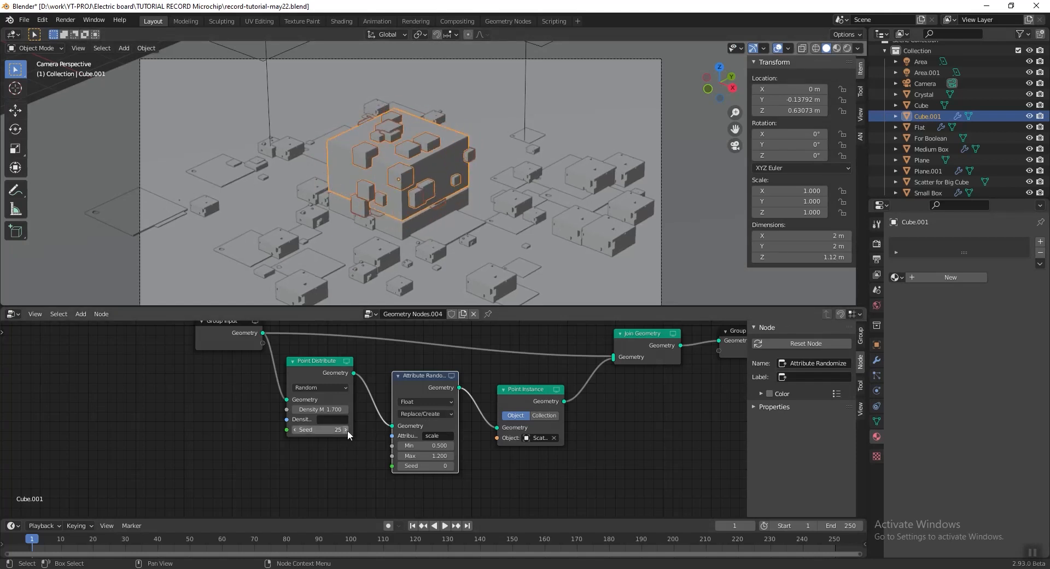
# Move the end of the tree aside and insert a Transform node between Point Instance and Join Geometry
pyautogui.scroll(-3, 347, 428)
pyautogui.moveTo(474, 386); pyautogui.dragTo(555, 369)
pyautogui.moveTo(417, 450); pyautogui.dragTo(428, 420, button='middle')
pyautogui.hotkey('shift', 'a')
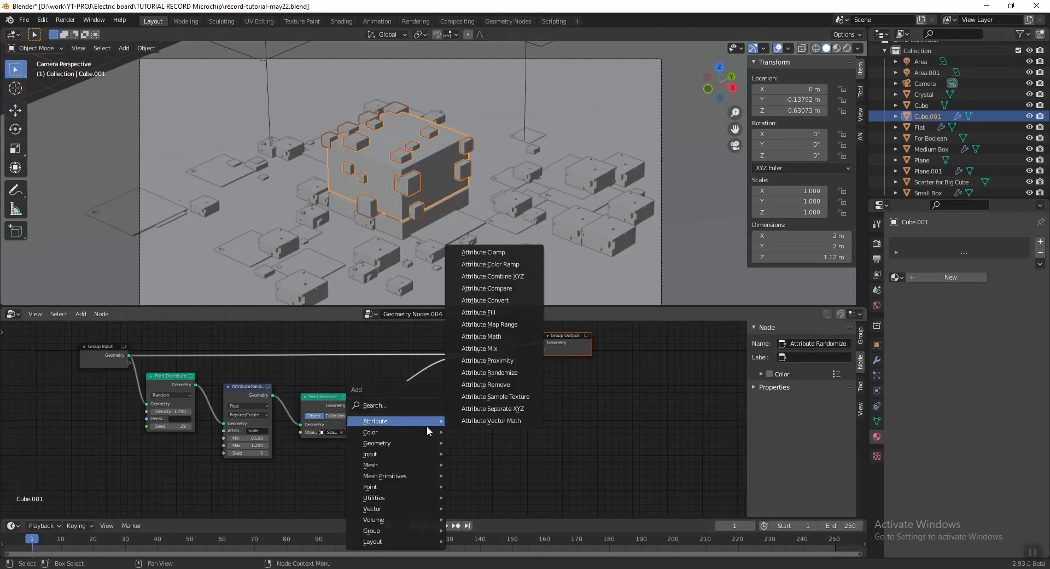
pyautogui.click(475, 467)
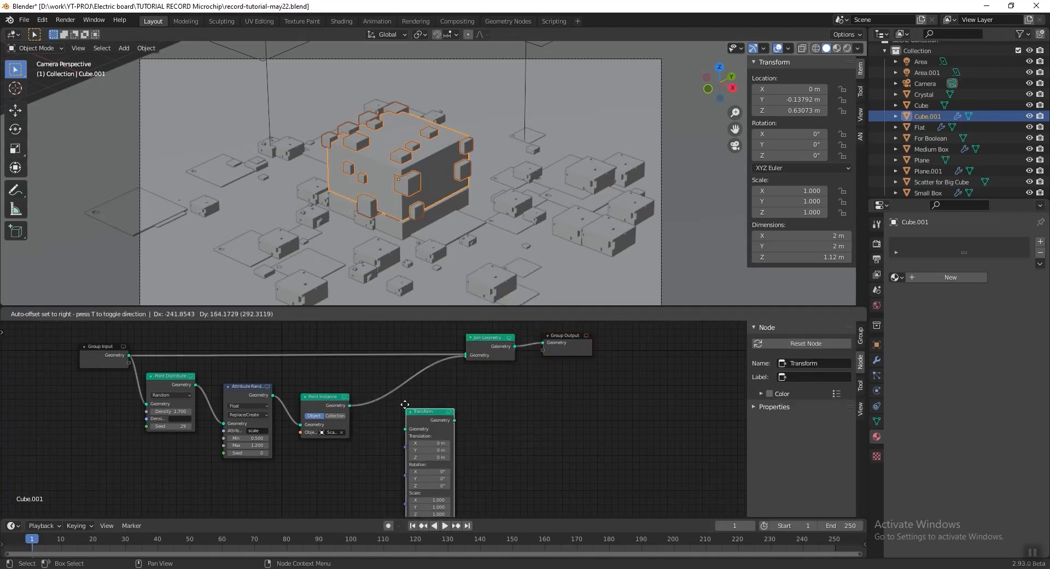
pyautogui.click(392, 383)
pyautogui.scroll(4, 477, 422)
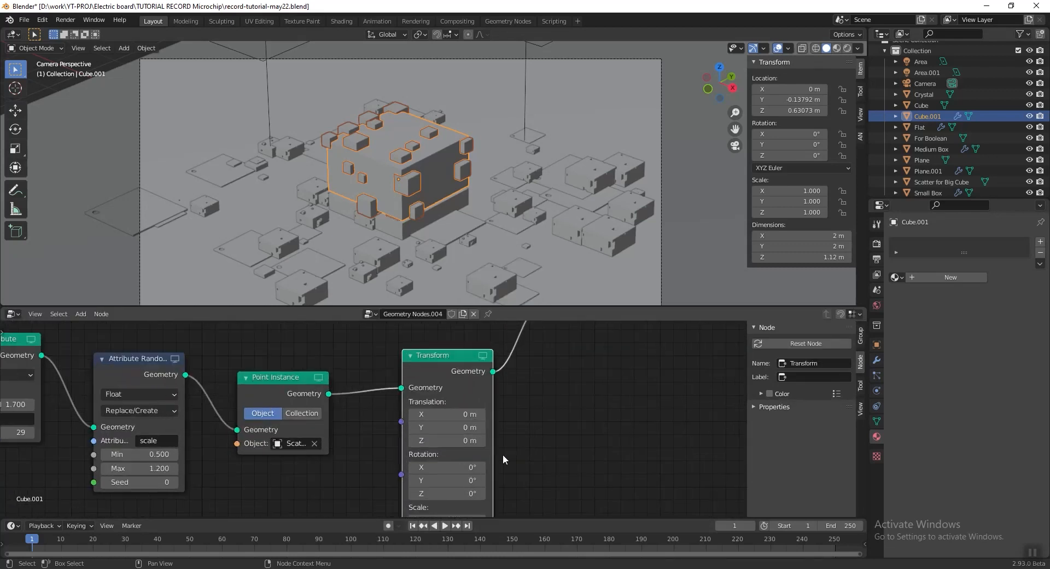
# Set the Transform node's Z scale to 0.85 and save the file
pyautogui.moveTo(506, 472); pyautogui.dragTo(507, 455, button='middle')
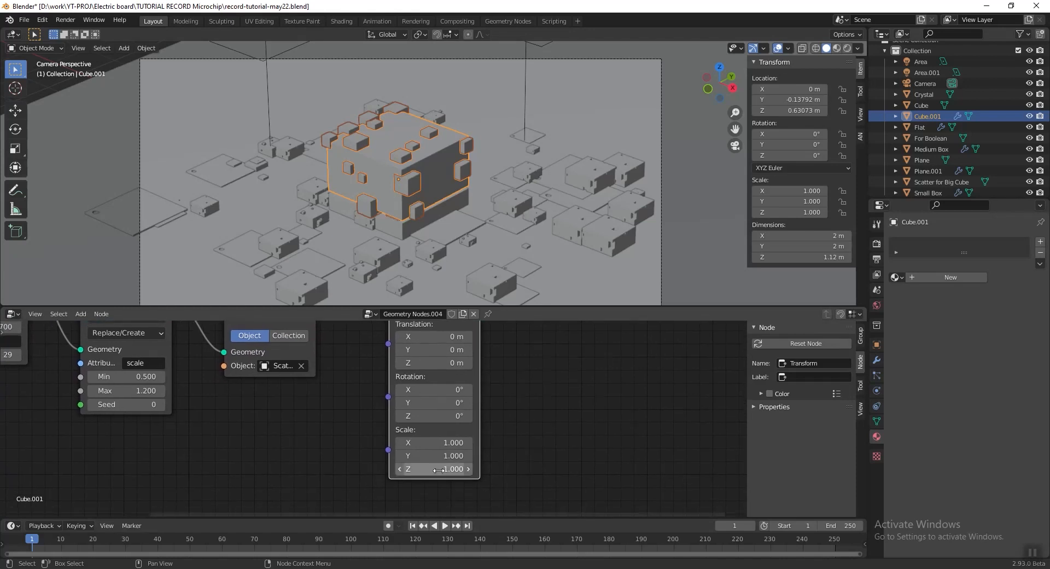
pyautogui.click(401, 470)
pyautogui.click(401, 470)
pyautogui.click(444, 471)
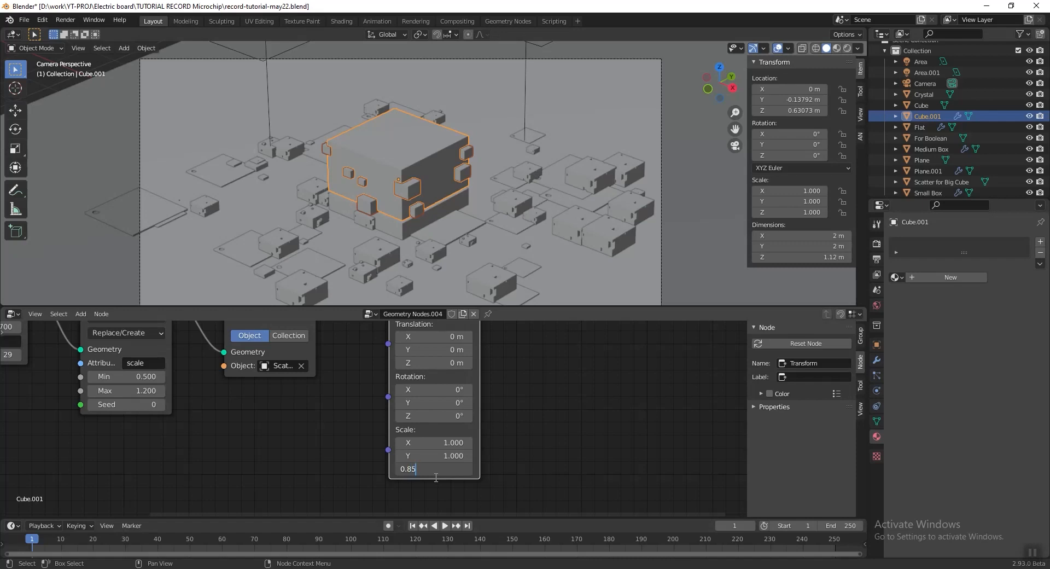
pyautogui.click(599, 124)
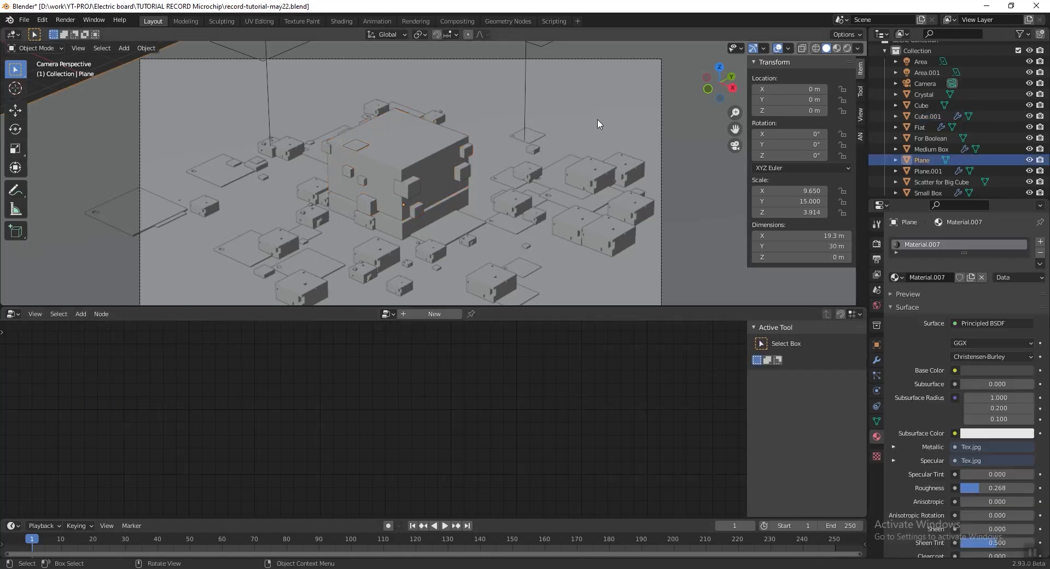
pyautogui.hotkey('ctrl', 's')
# Reselect Cube.001, set its Transform node's Z scale to 0.8, and preview it rendered from the camera view
pyautogui.moveTo(418, 197); pyautogui.dragTo(403, 192, button='middle')
pyautogui.scroll(5, 396, 128)
pyautogui.moveTo(396, 128)
pyautogui.mouseDown(button='middle')
pyautogui.moveTo(497, 208)
pyautogui.moveTo(475, 214)
pyautogui.moveTo(358, 163)
pyautogui.moveTo(386, 140)
pyautogui.mouseUp(button='middle')
pyautogui.scroll(3, 475, 214)
pyautogui.scroll(-4, 475, 213)
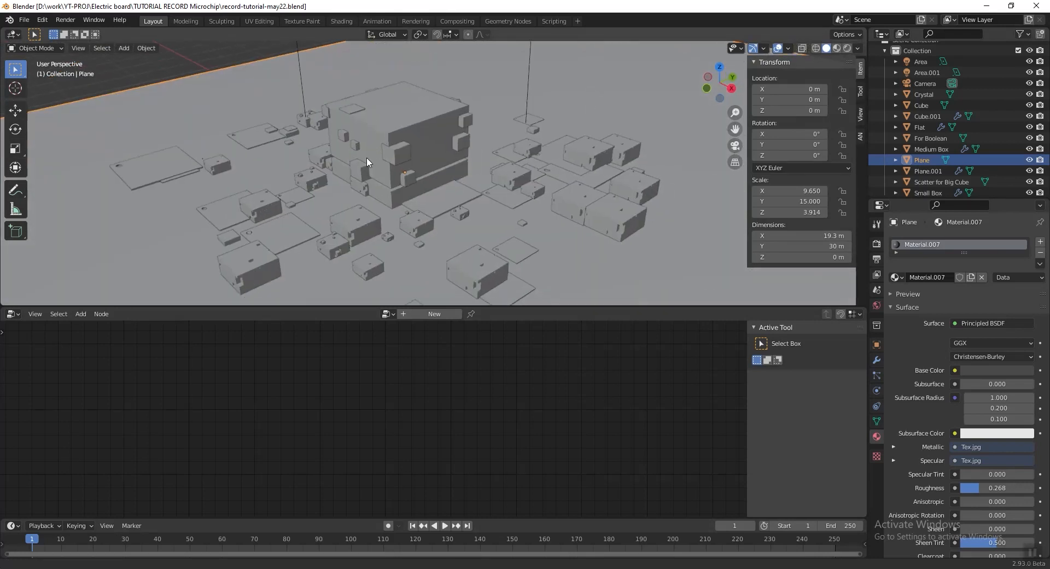
pyautogui.click(387, 139)
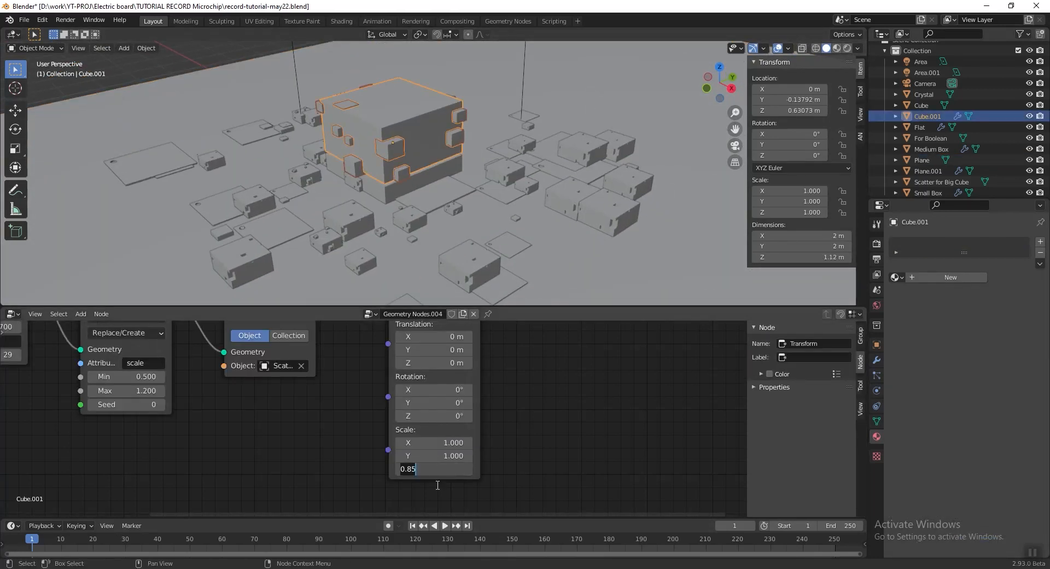
pyautogui.write('7')
pyautogui.press('Return')
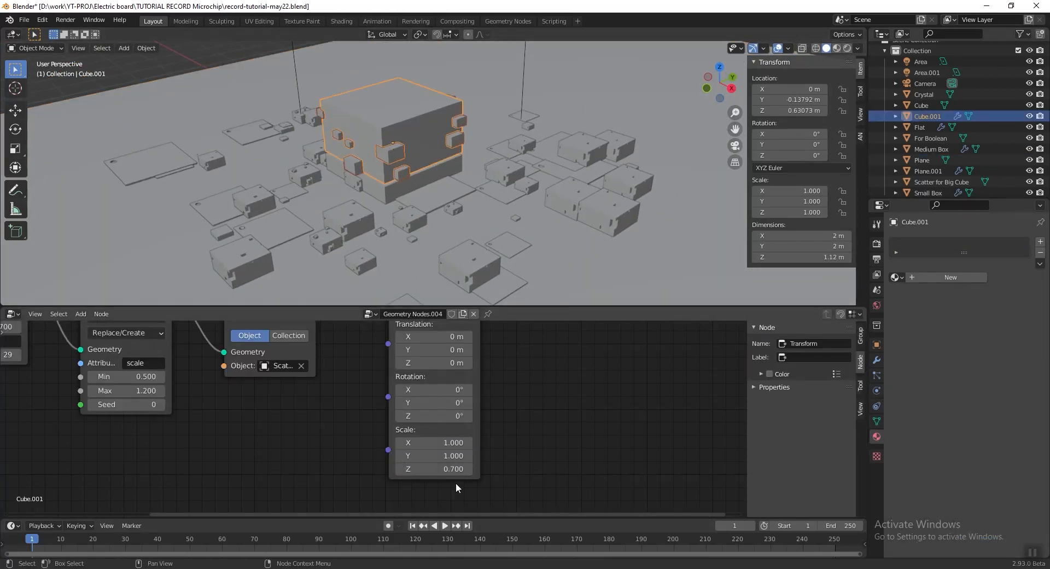
pyautogui.click(469, 468)
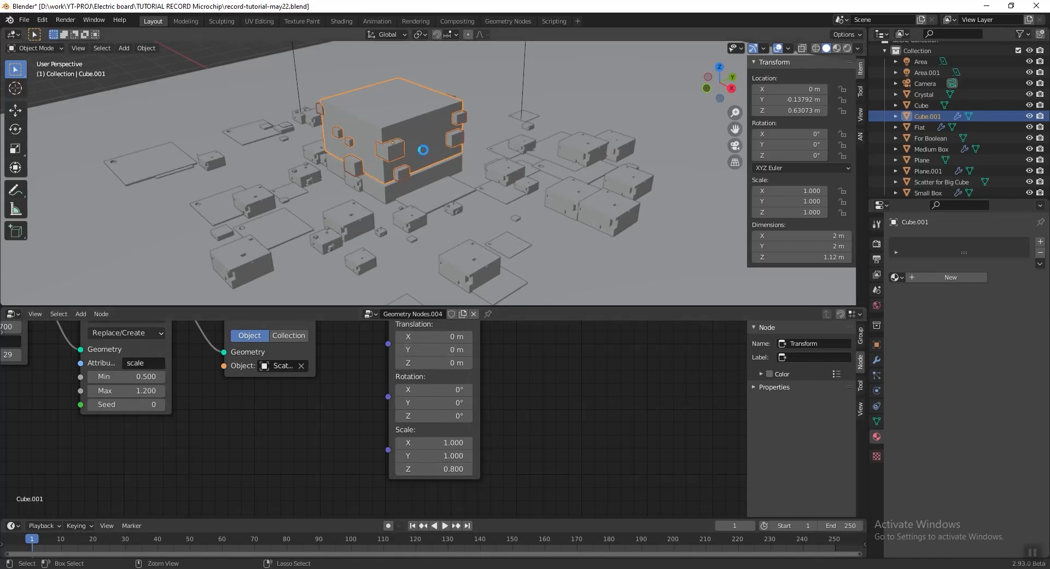
pyautogui.press('KP_0')
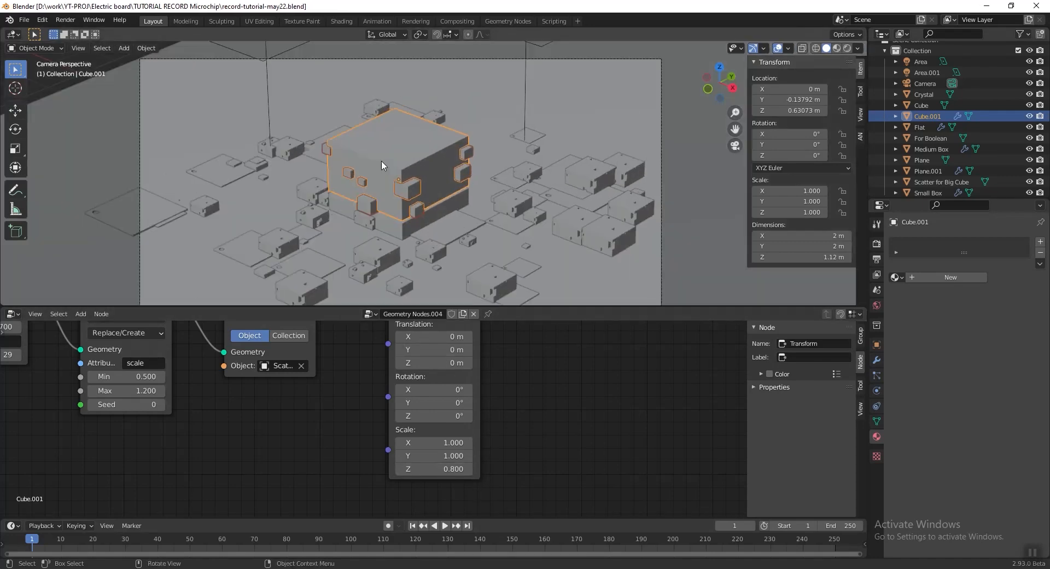
pyautogui.click(847, 48)
pyautogui.scroll(2, 451, 186)
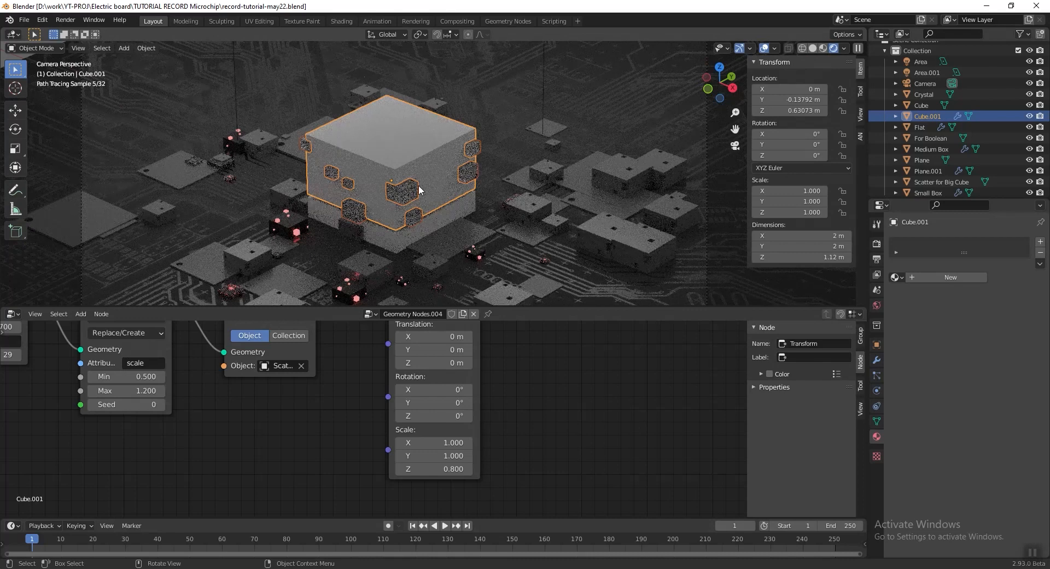
pyautogui.moveTo(547, 329); pyautogui.dragTo(537, 423, button='middle')
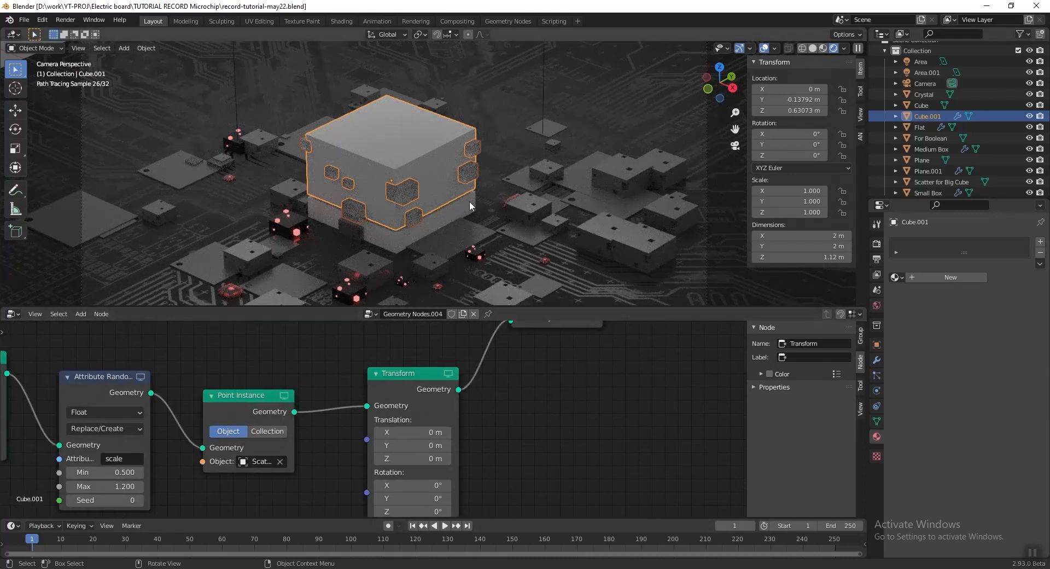
# Select the separate Scatter for Big Cube object away from the board and copy its glass material
pyautogui.moveTo(467, 214); pyautogui.dragTo(481, 159, button='middle')
pyautogui.scroll(-5, 480, 158)
pyautogui.keyDown('shift'); pyautogui.moveTo(602, 119); pyautogui.dragTo(502, 189, button='middle'); pyautogui.keyUp('shift')
pyautogui.keyDown('shift'); pyautogui.moveTo(618, 73); pyautogui.dragTo(422, 197, button='middle'); pyautogui.keyUp('shift')
pyautogui.scroll(5, 422, 197)
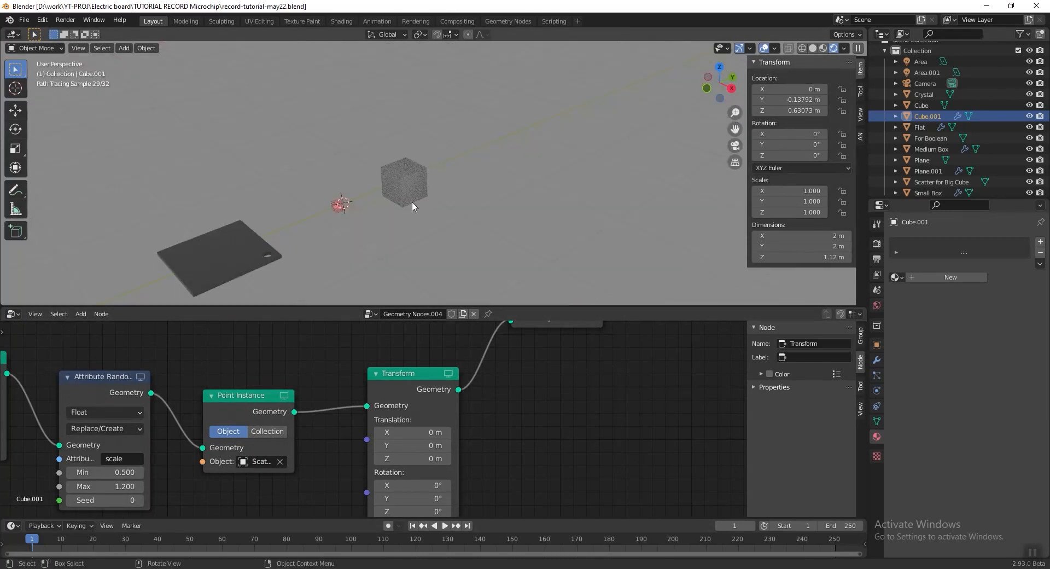
pyautogui.click(419, 197)
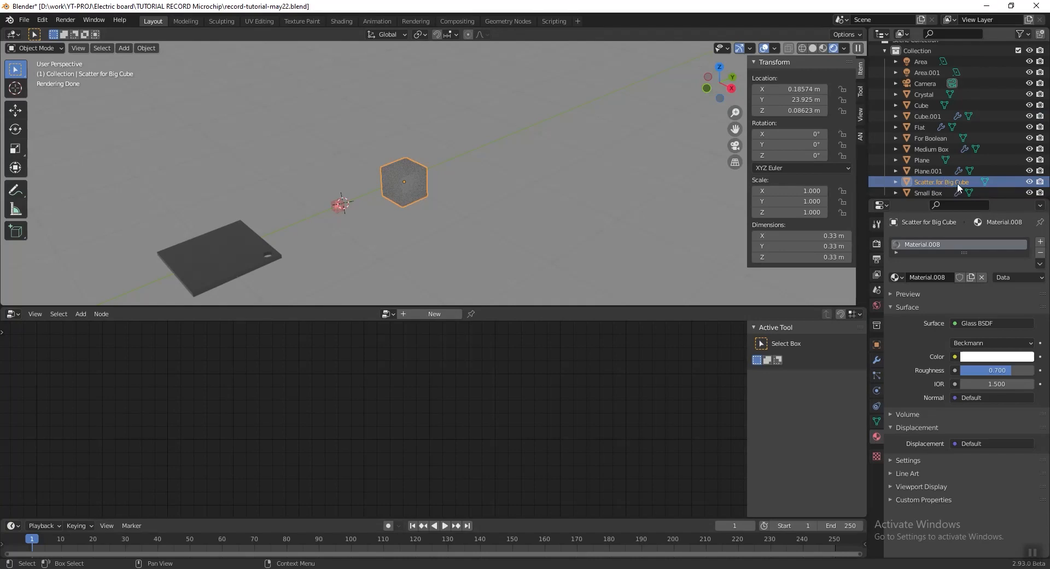
pyautogui.click(1040, 264)
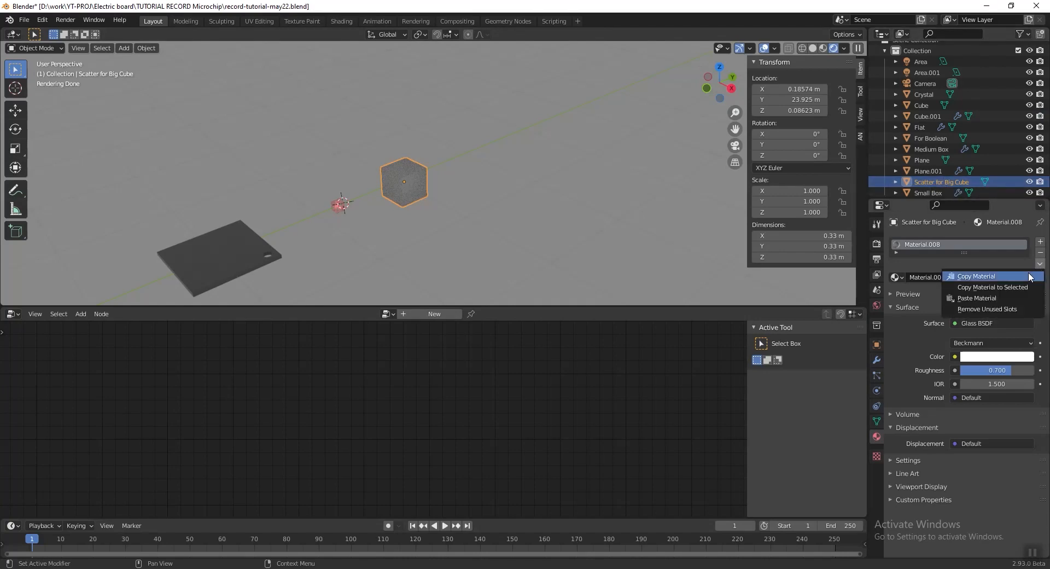
pyautogui.click(1030, 276)
# Return to the camera view, create a new material on Cube.001, and paste the copied glass settings into it
pyautogui.press('KP_0')
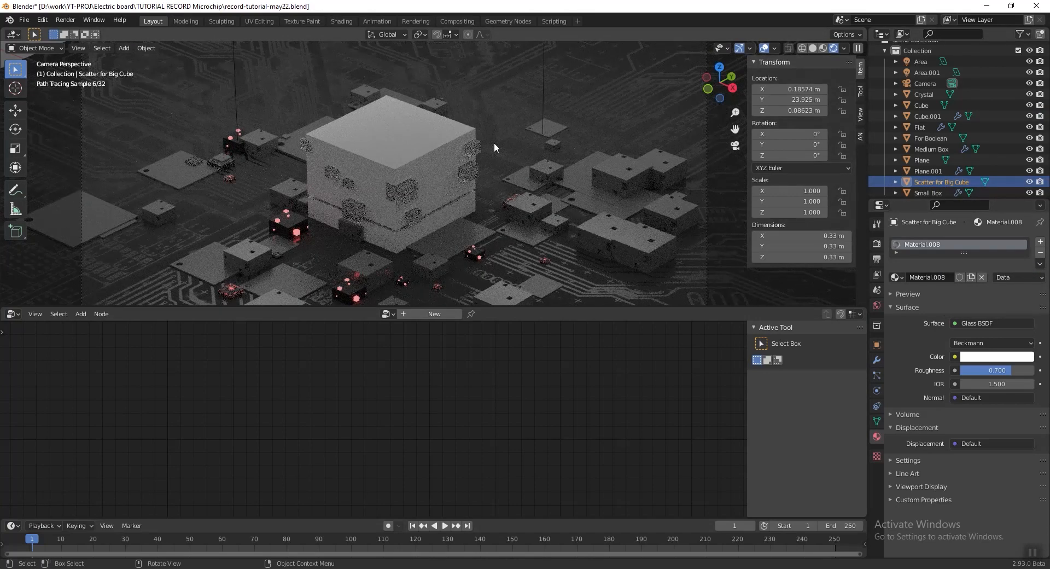
pyautogui.click(428, 144)
pyautogui.click(963, 277)
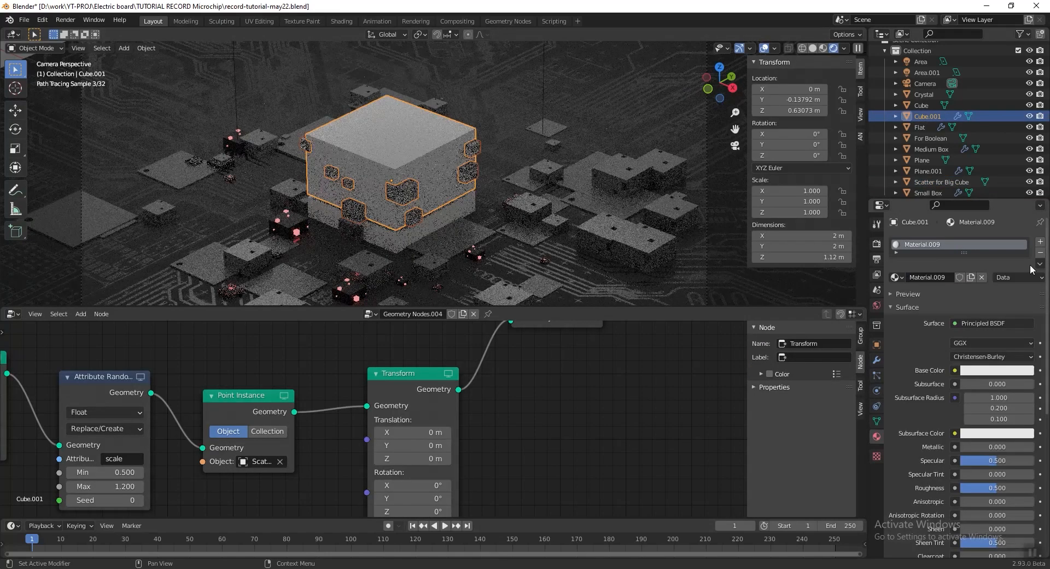
pyautogui.click(1040, 264)
pyautogui.click(1015, 294)
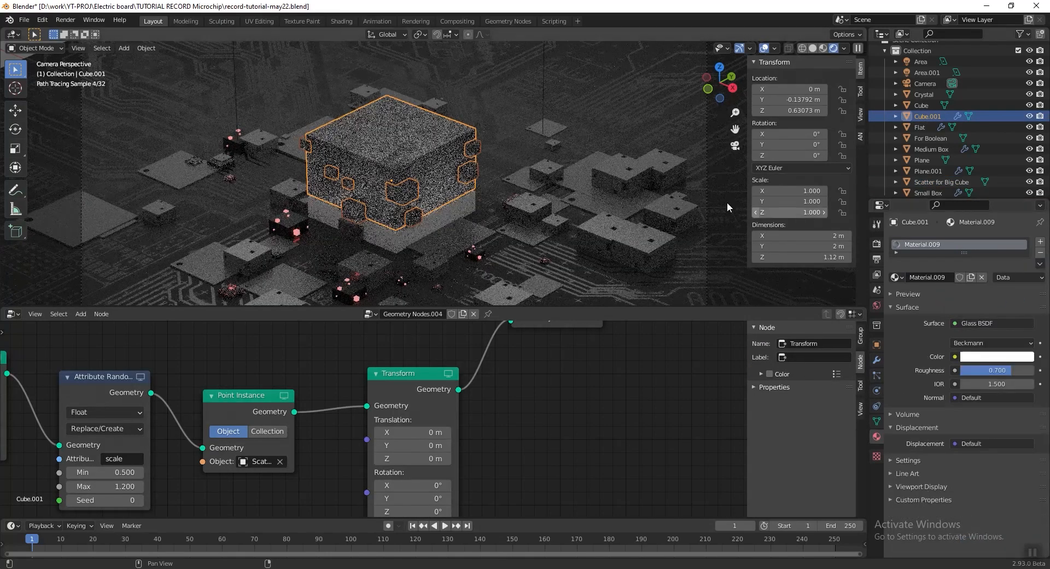
# Add a new cube mesh to the scene and scale it down to about 0.089, roughly 0.177 m per side
pyautogui.click(540, 73)
pyautogui.hotkey('shift', 'a')
pyautogui.moveTo(438, 228)
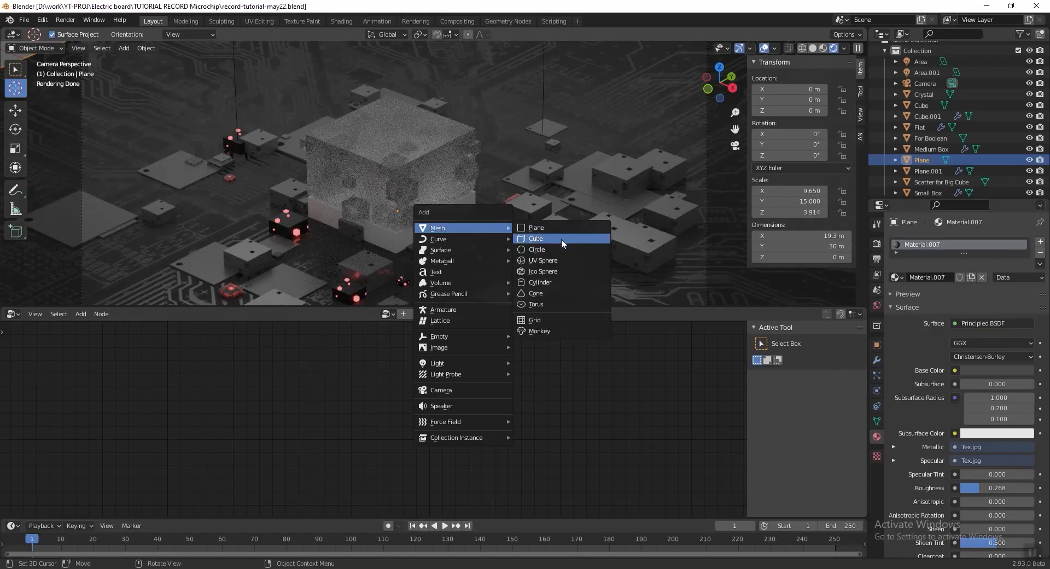
pyautogui.click(562, 238)
pyautogui.press('s')
pyautogui.click(505, 216)
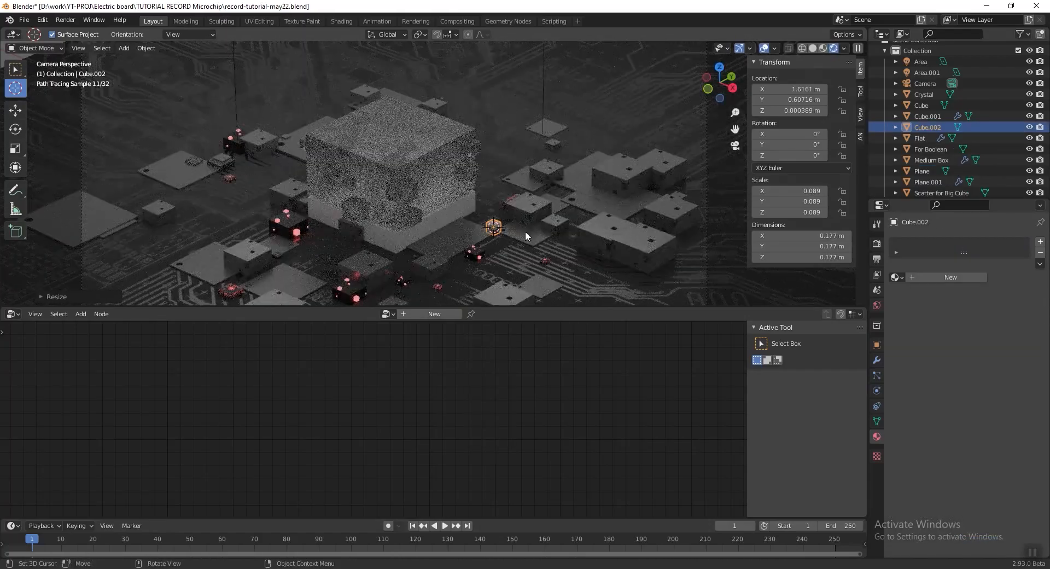
# Move the small cube along Z and then X into the glass block, to about X -0.88 m, Z 0.78 m
pyautogui.press('g')
pyautogui.press('z')
pyautogui.click(507, 165)
pyautogui.press('g')
pyautogui.press('x')
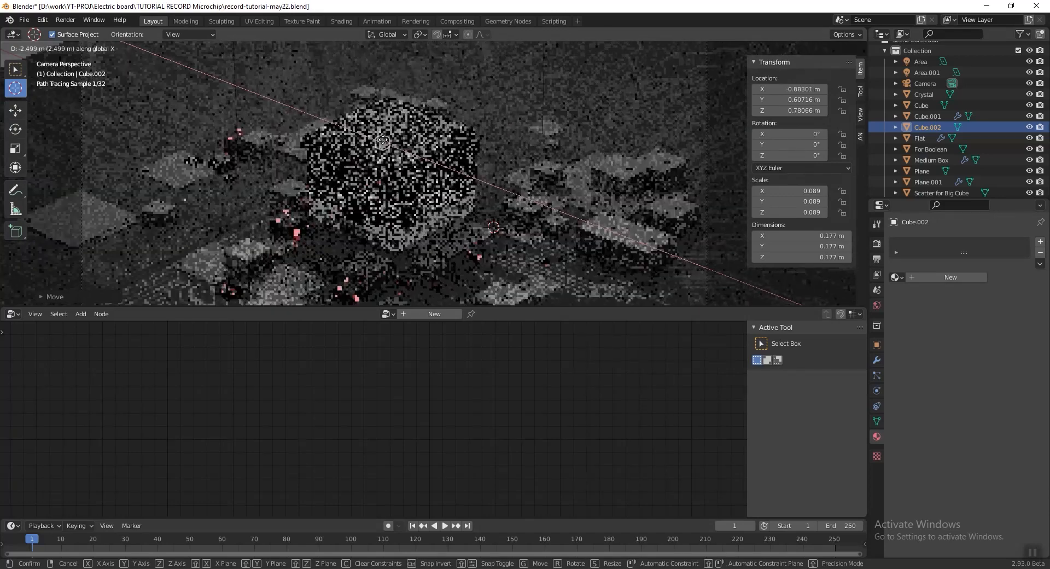
pyautogui.click(387, 133)
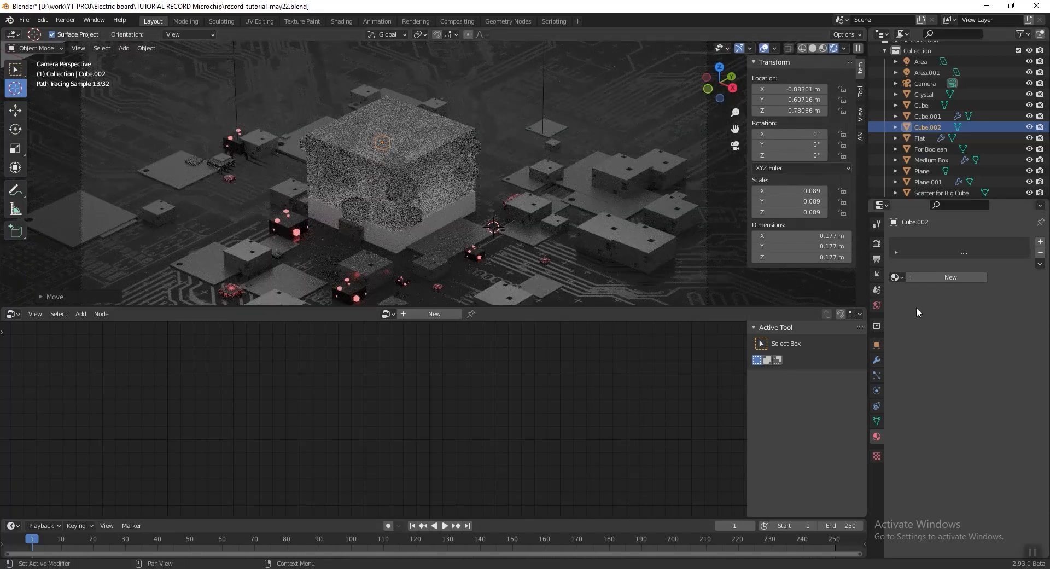
# Create a new material on the small cube with an Emission surface and an orange-red color
pyautogui.click(934, 278)
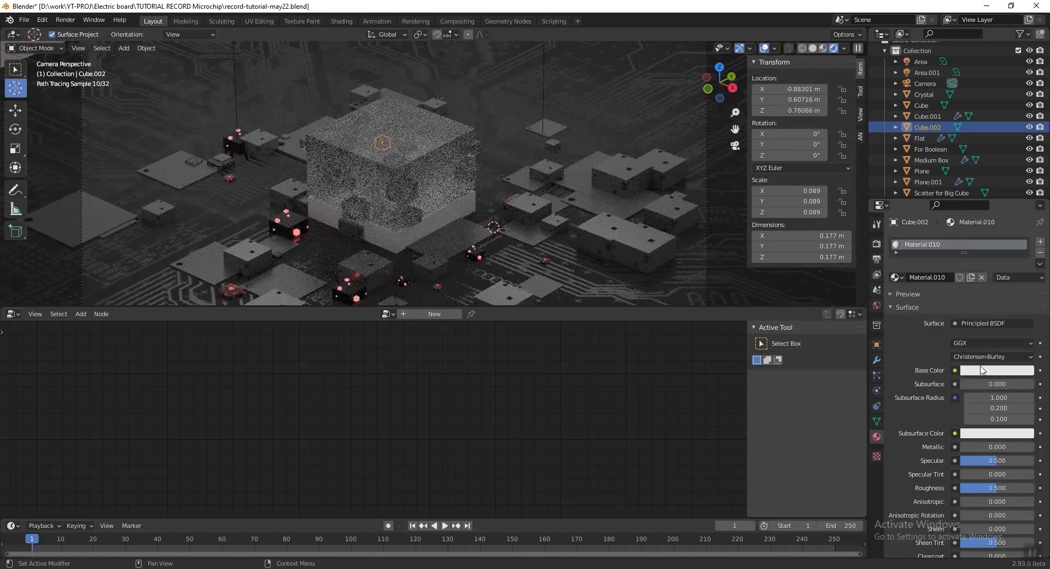
pyautogui.click(988, 324)
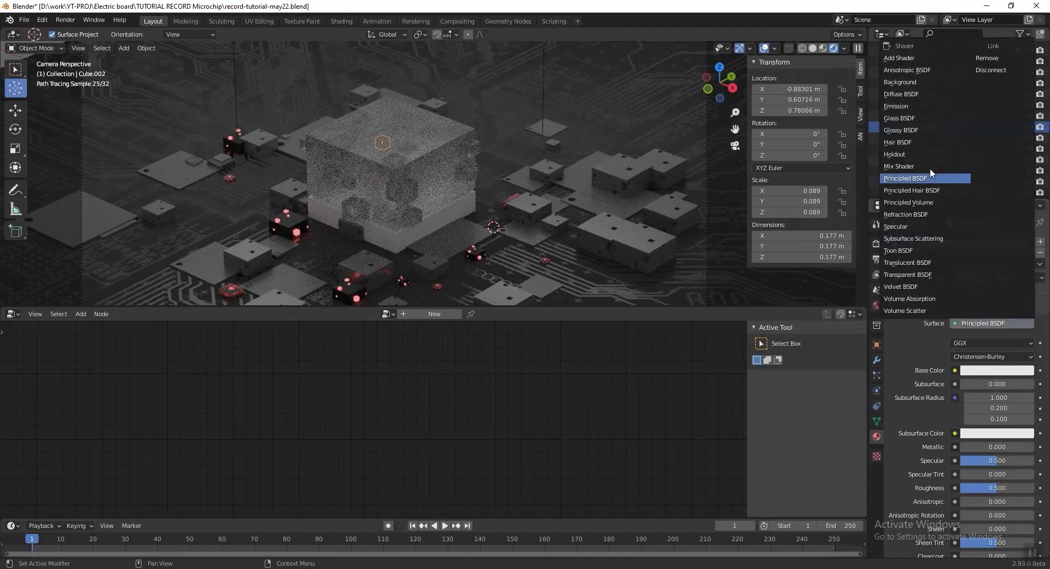
pyautogui.click(905, 107)
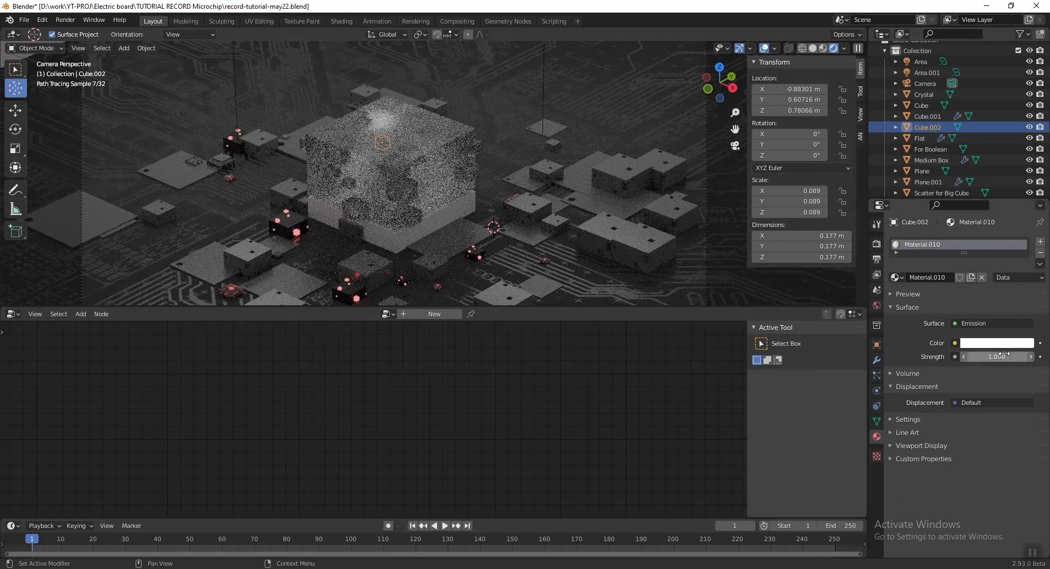
pyautogui.click(996, 347)
pyautogui.moveTo(981, 256); pyautogui.dragTo(973, 256)
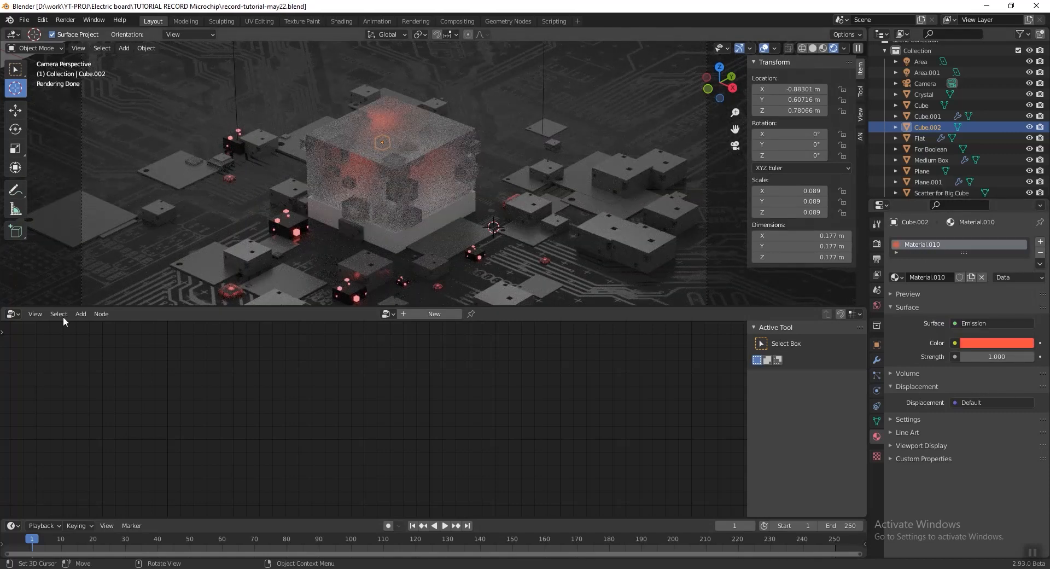
# Change the geometry node editor area into a second 3D viewport showing the central chip from the top
pyautogui.click(12, 314)
pyautogui.click(69, 349)
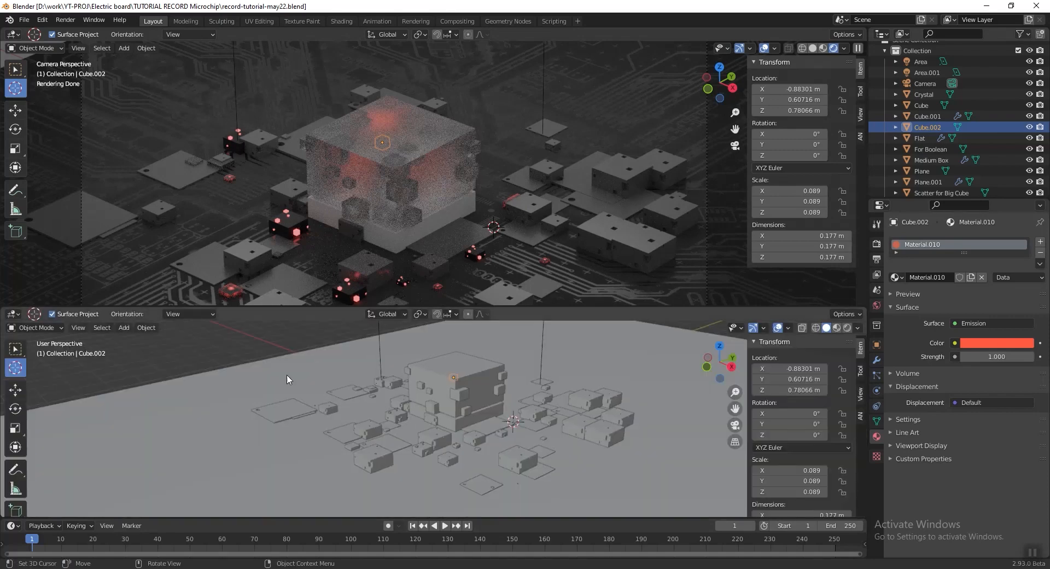
pyautogui.press('KP_7')
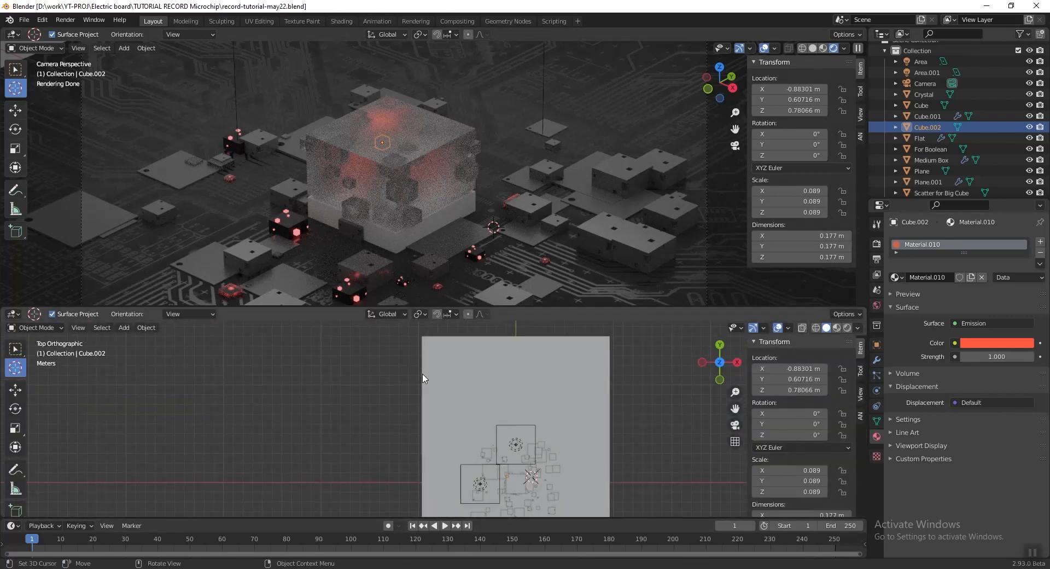
pyautogui.scroll(5, 639, 467)
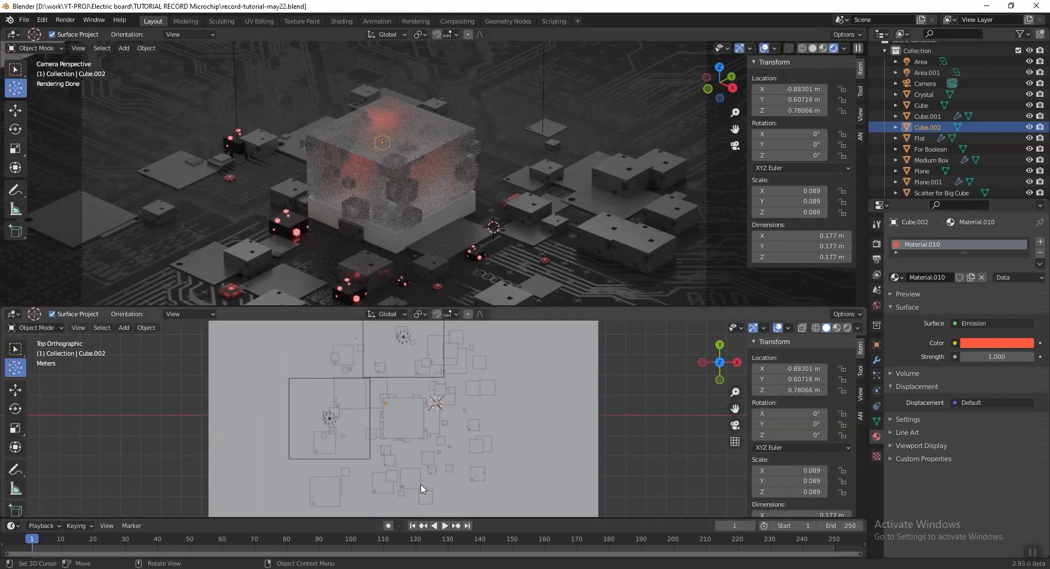
pyautogui.scroll(3, 423, 488)
pyautogui.scroll(3, 365, 372)
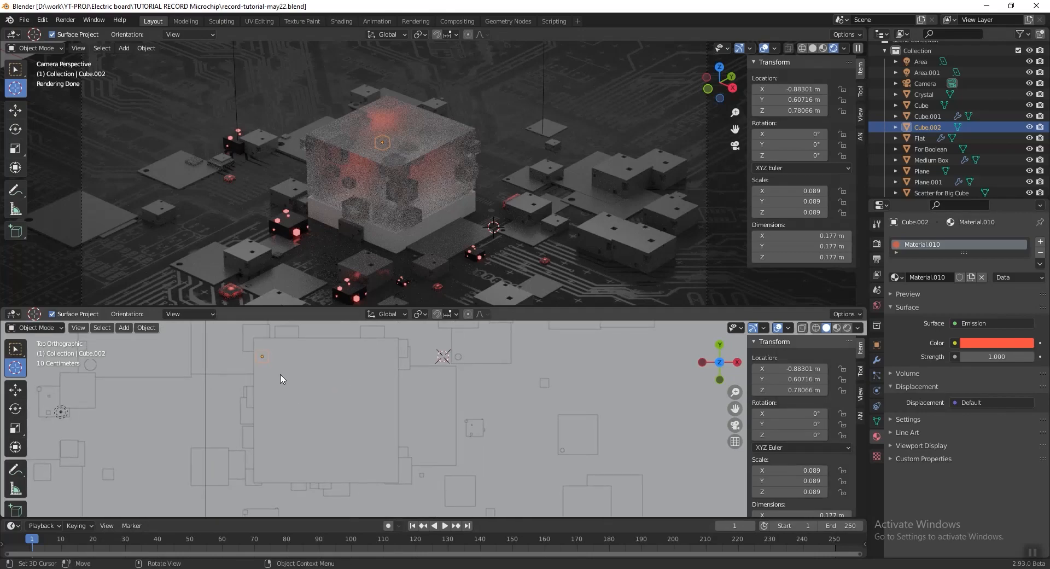
# Shift the emissive cube to about X -0.54 m, Y 0.43 m, set its emission strength to 5, and save the file
pyautogui.press('g')
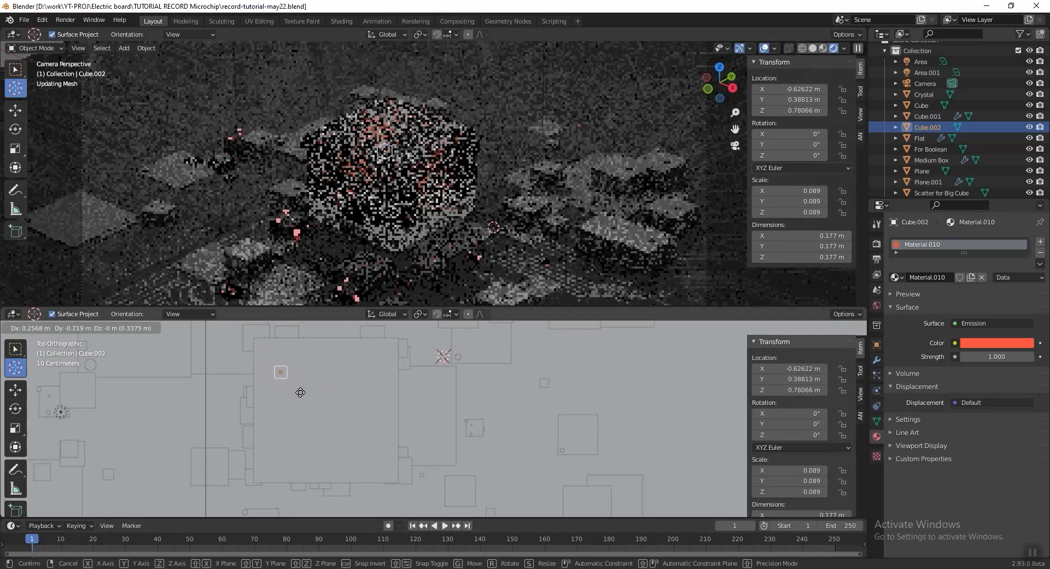
pyautogui.click(305, 390)
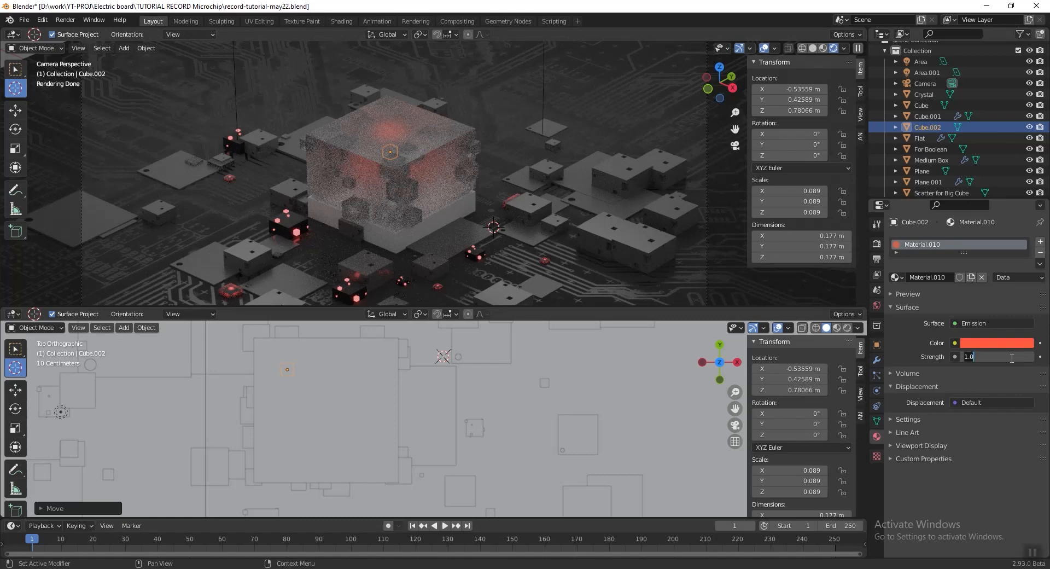
pyautogui.press('Return')
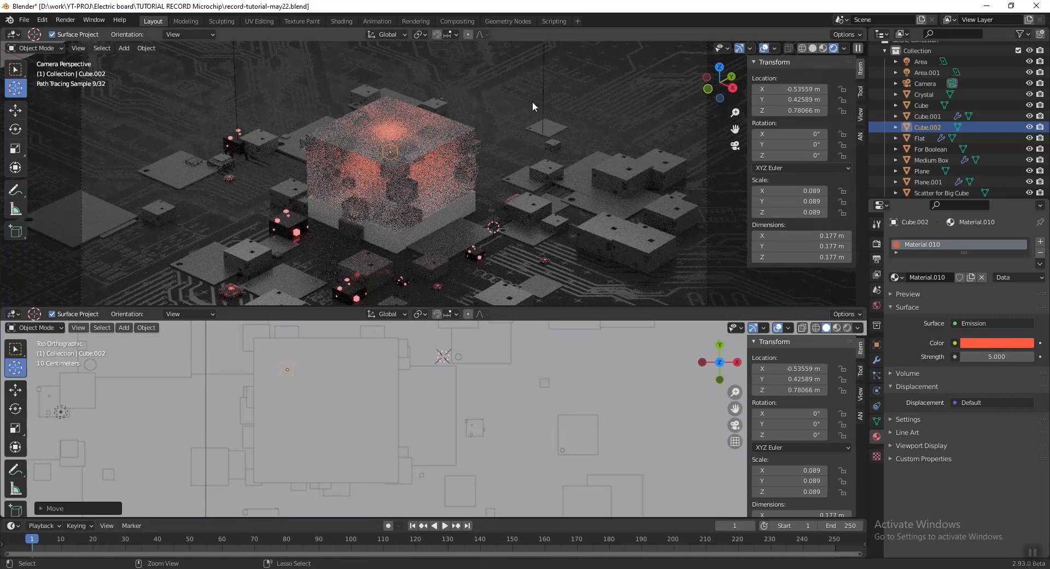
pyautogui.hotkey('ctrl', 's')
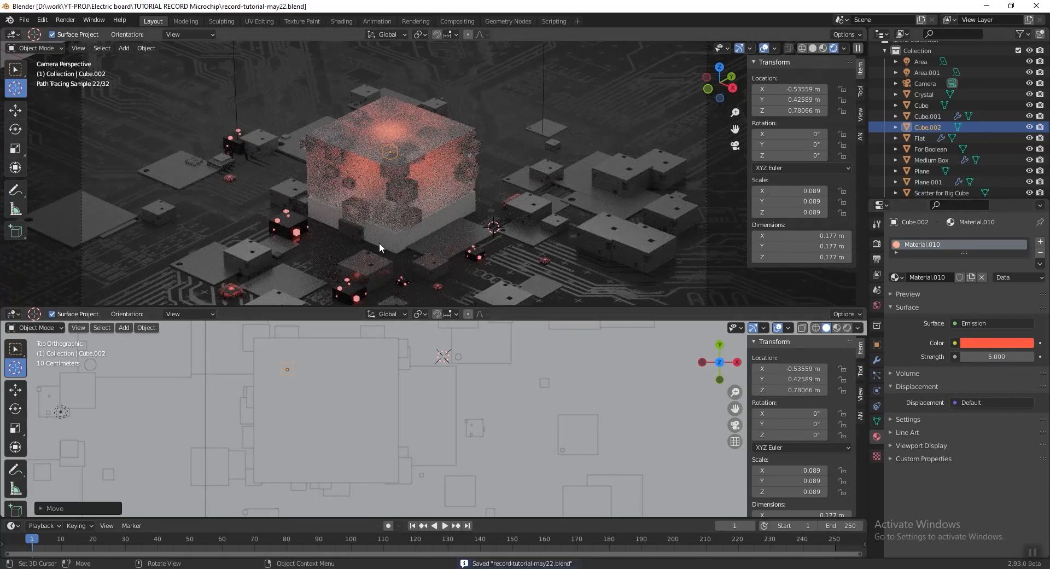
# In the front view, move the emissive cube inside the glass block to about X -0.65 m, Z 0.67 m
pyautogui.moveTo(308, 376); pyautogui.dragTo(373, 387, button='middle')
pyautogui.press('KP_1')
pyautogui.scroll(-5, 376, 383)
pyautogui.keyDown('shift'); pyautogui.moveTo(441, 353); pyautogui.dragTo(449, 399, button='middle'); pyautogui.keyUp('shift')
pyautogui.scroll(5, 449, 399)
pyautogui.keyDown('shift'); pyautogui.moveTo(376, 338); pyautogui.dragTo(408, 460, button='middle'); pyautogui.keyUp('shift')
pyautogui.scroll(4, 409, 461)
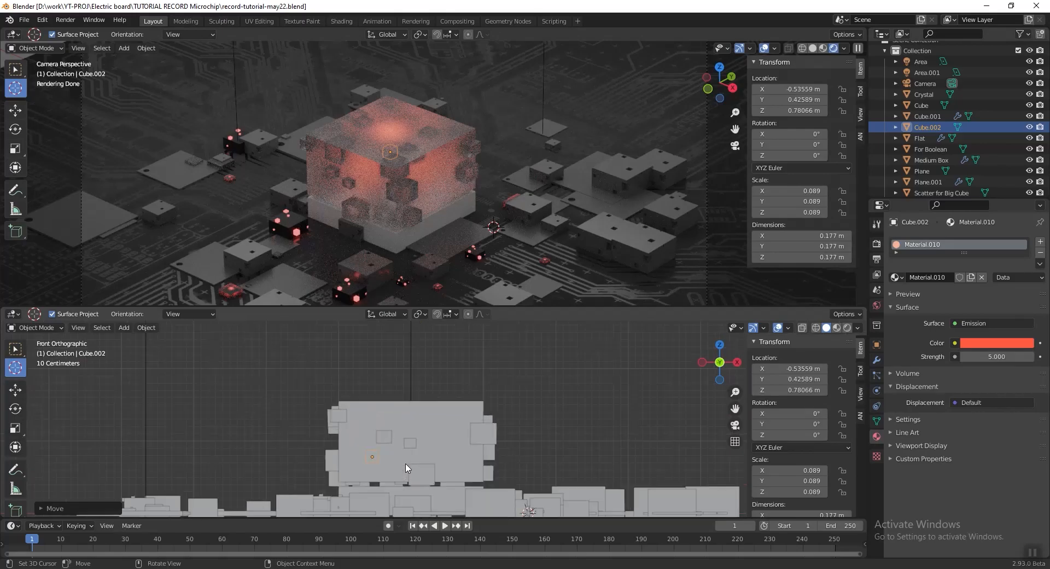
pyautogui.press('g')
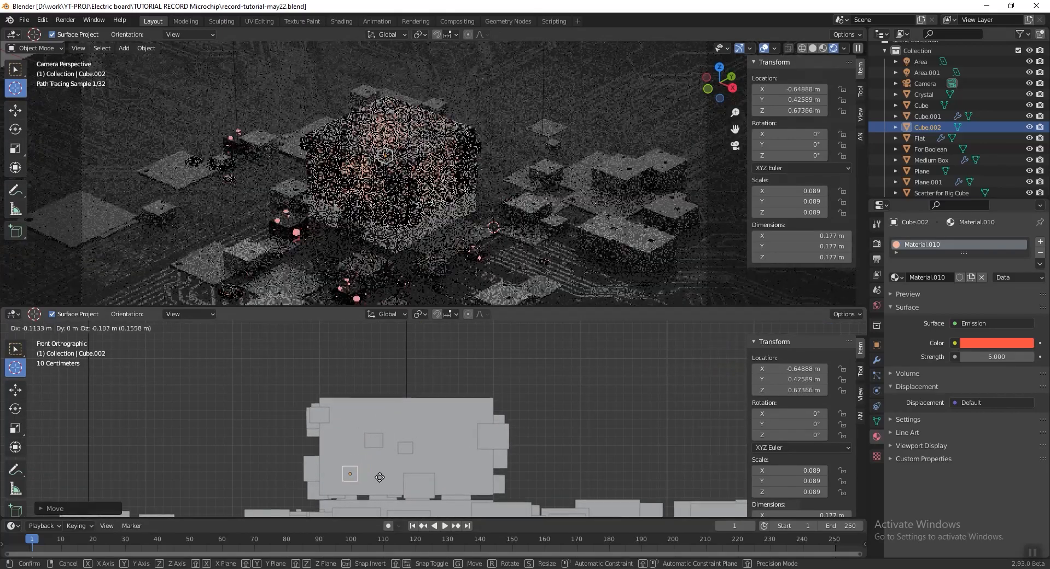
pyautogui.click(380, 477)
# Duplicate the emissive cube and place the copy at about X 0.68 m, Z 1.22 m inside the glass block
pyautogui.hotkey('shift', 'd')
pyautogui.click(489, 430)
pyautogui.click(490, 432)
# In the top view, move the duplicated emissive cube to about X 0.55 m, Y 0.14 m and save the file
pyautogui.press('KP_7')
pyautogui.scroll(-2, 504, 423)
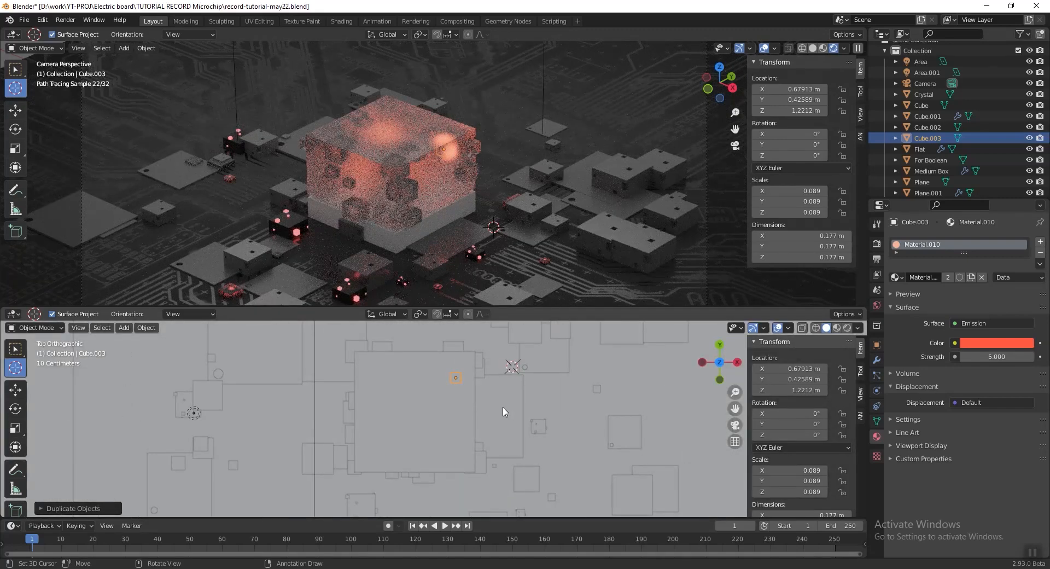
pyautogui.scroll(2, 469, 402)
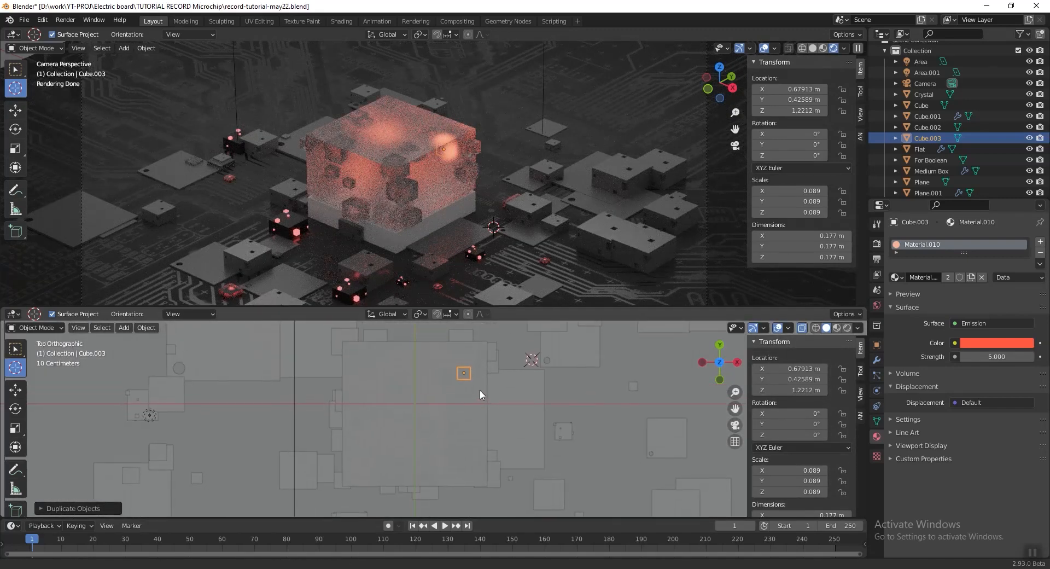
pyautogui.press('g')
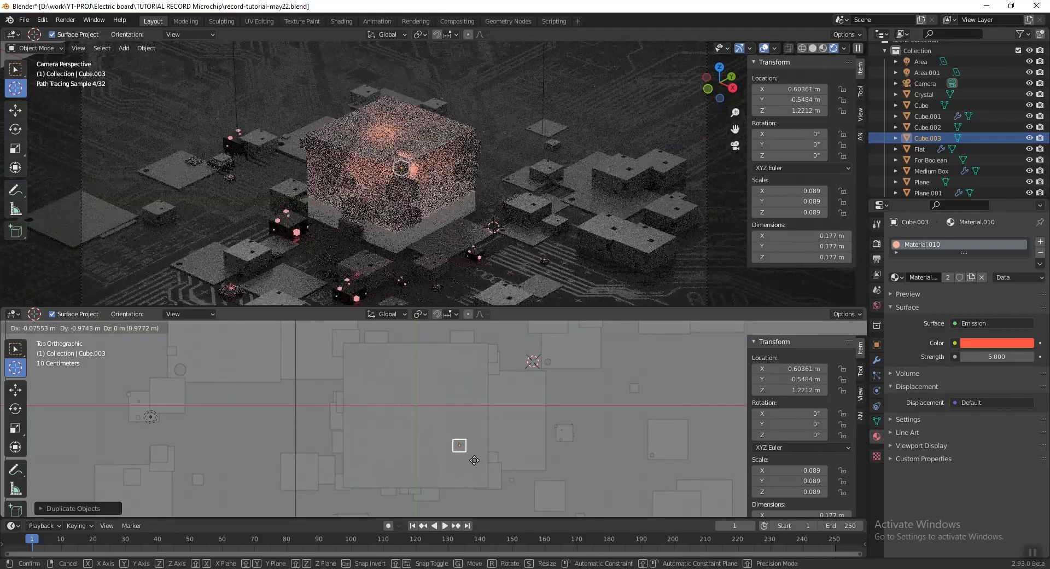
pyautogui.click(470, 410)
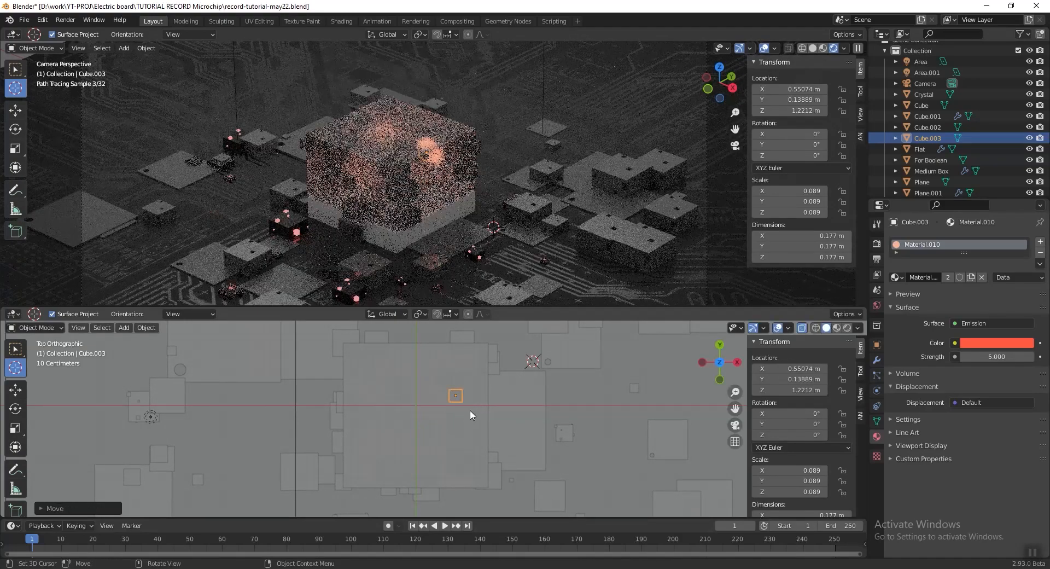
pyautogui.hotkey('ctrl', 's')
# Activate the selection tool, inspect the glass block and its emissive cubes from different angles, and save the file
pyautogui.moveTo(467, 412); pyautogui.dragTo(445, 392, button='middle')
pyautogui.scroll(2, 422, 423)
pyautogui.moveTo(438, 441); pyautogui.dragTo(429, 354, button='middle')
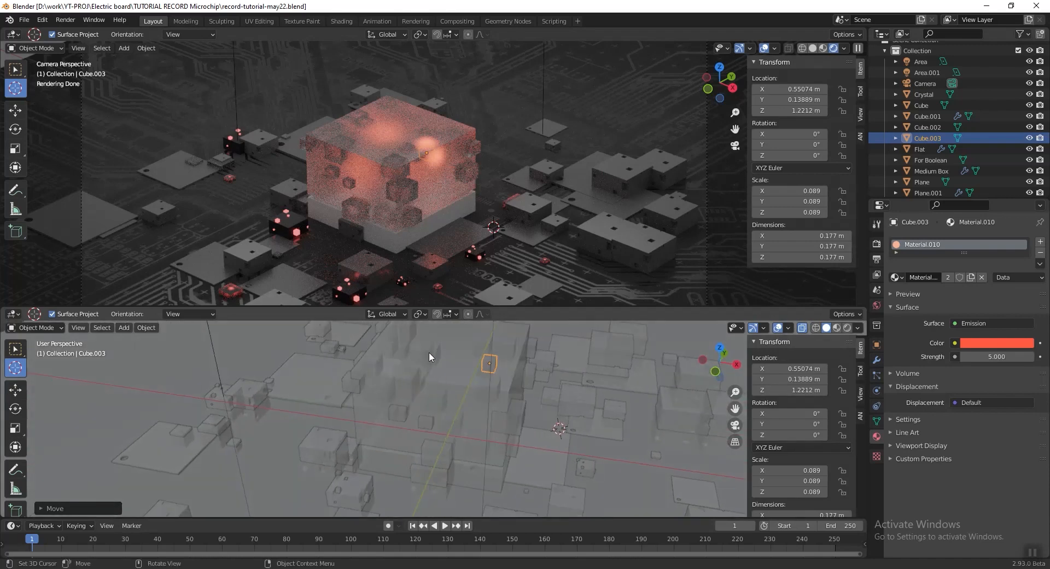
pyautogui.press('w')
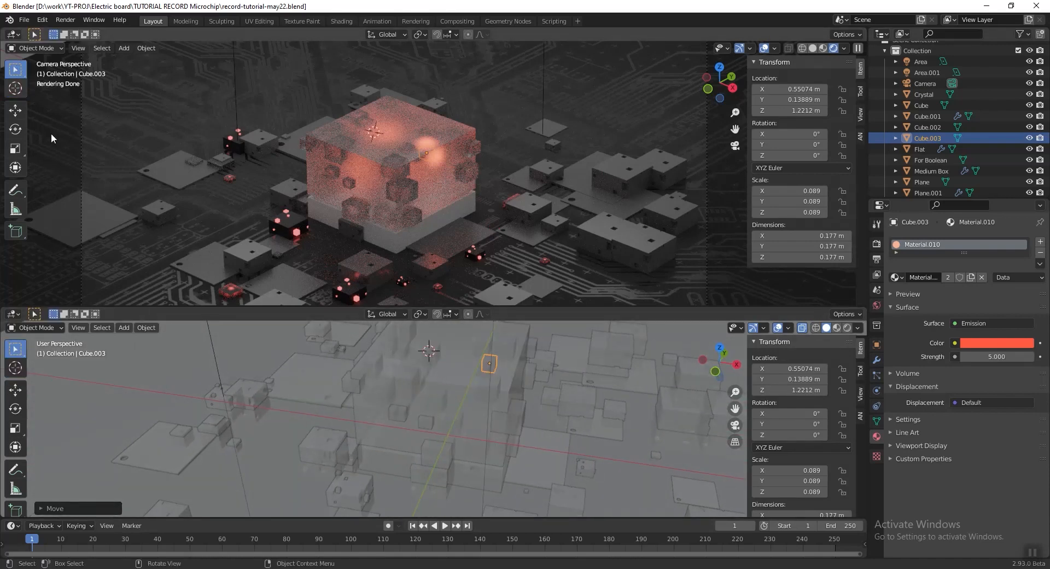
pyautogui.click(426, 363)
pyautogui.click(436, 350)
pyautogui.scroll(-3, 436, 347)
pyautogui.moveTo(435, 347); pyautogui.dragTo(449, 416, button='middle')
pyautogui.scroll(2, 483, 385)
pyautogui.click(471, 394)
pyautogui.click(468, 399)
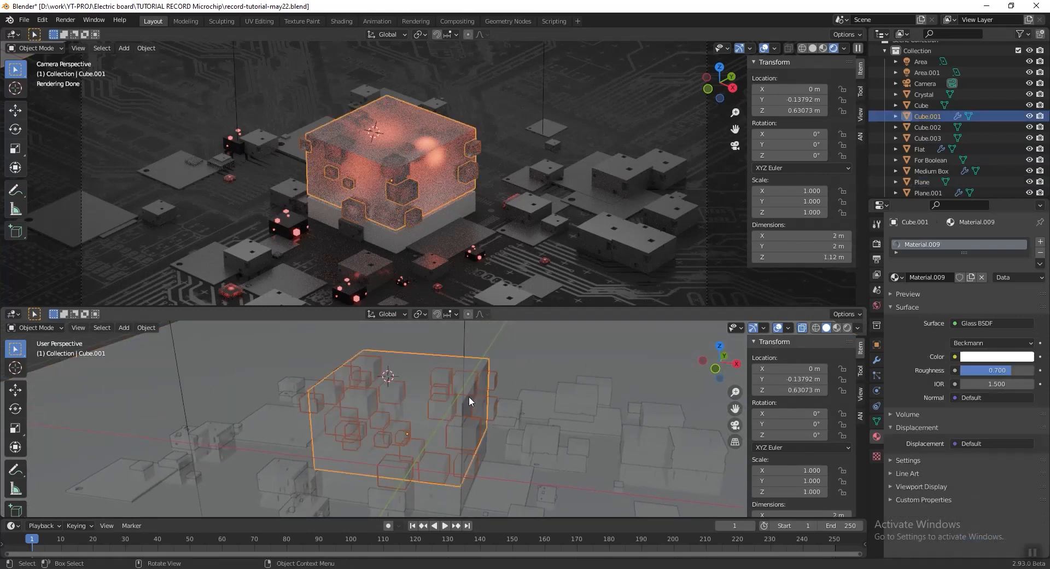
pyautogui.click(467, 396)
pyautogui.hotkey('ctrl', 's')
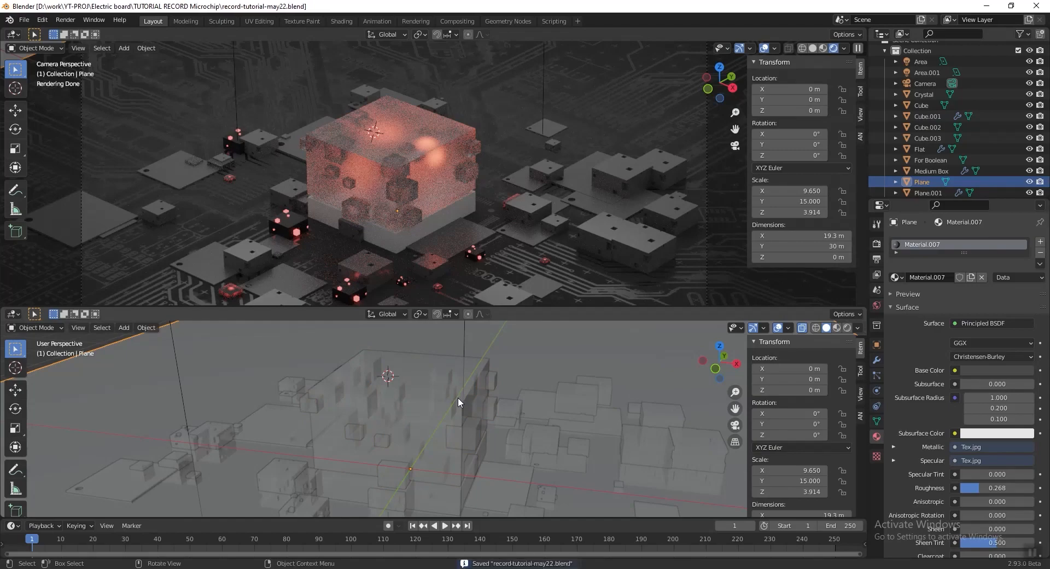
# Duplicate the chip's flat base block and move the copy straight up to about Z 1.76 m, above the glass block
pyautogui.click(431, 225)
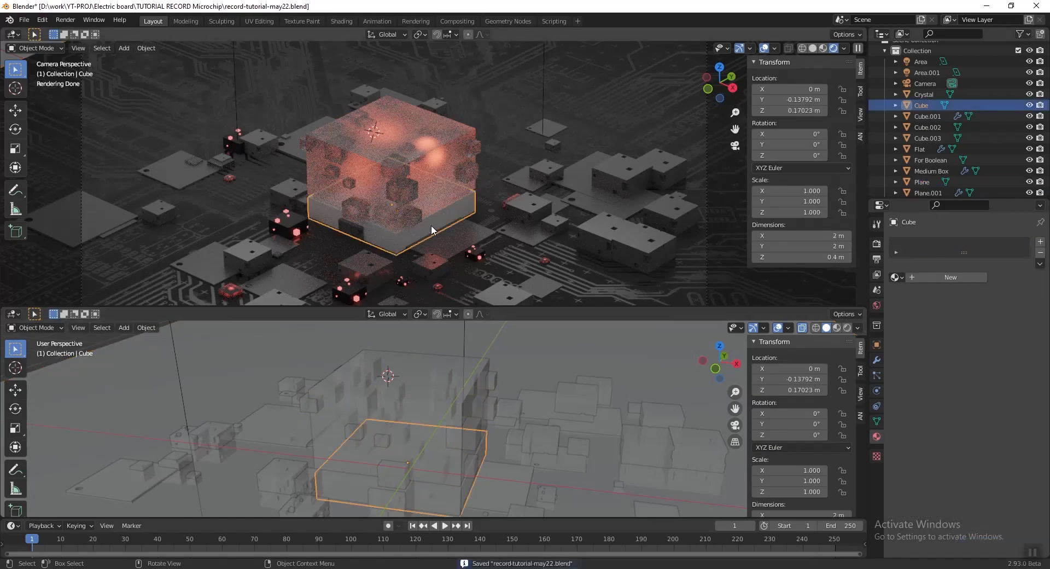
pyautogui.hotkey('shift', 'd')
pyautogui.press('z')
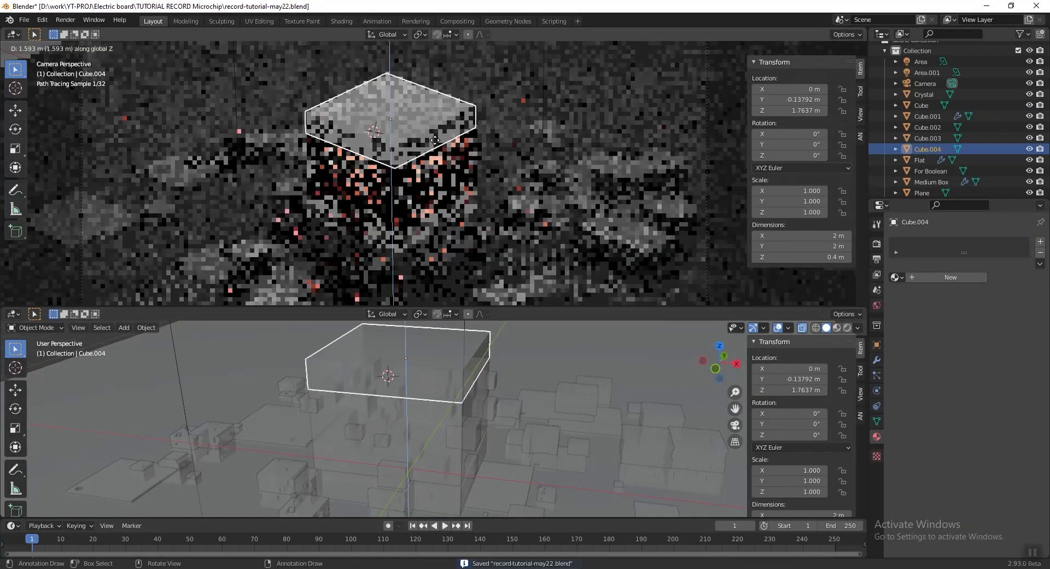
pyautogui.click(435, 140)
# Show the camera view in material preview shading and raise the duplicated slab to about Z 1.83 m
pyautogui.click(826, 48)
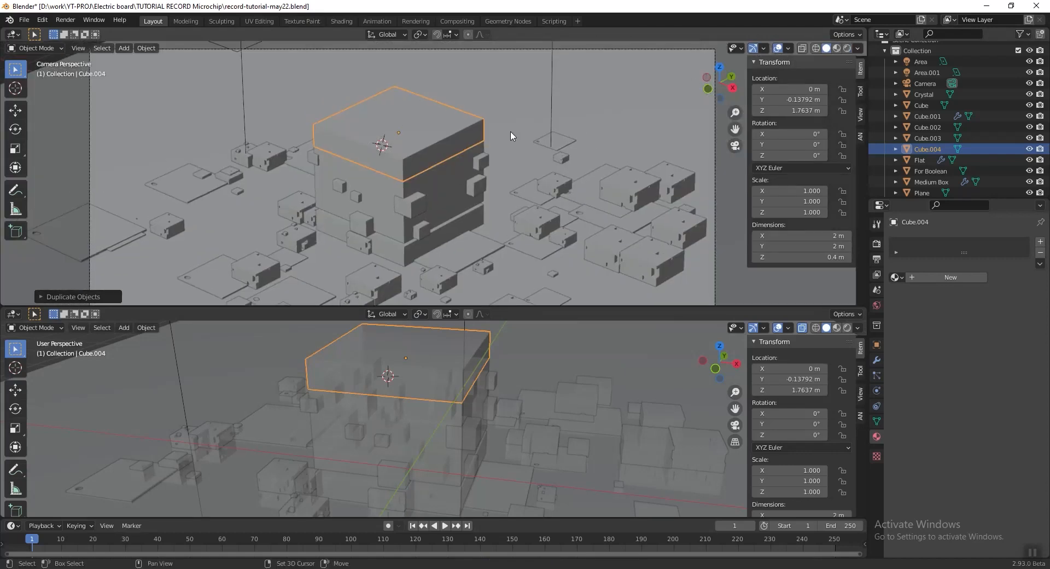
pyautogui.scroll(3, 511, 136)
pyautogui.click(841, 48)
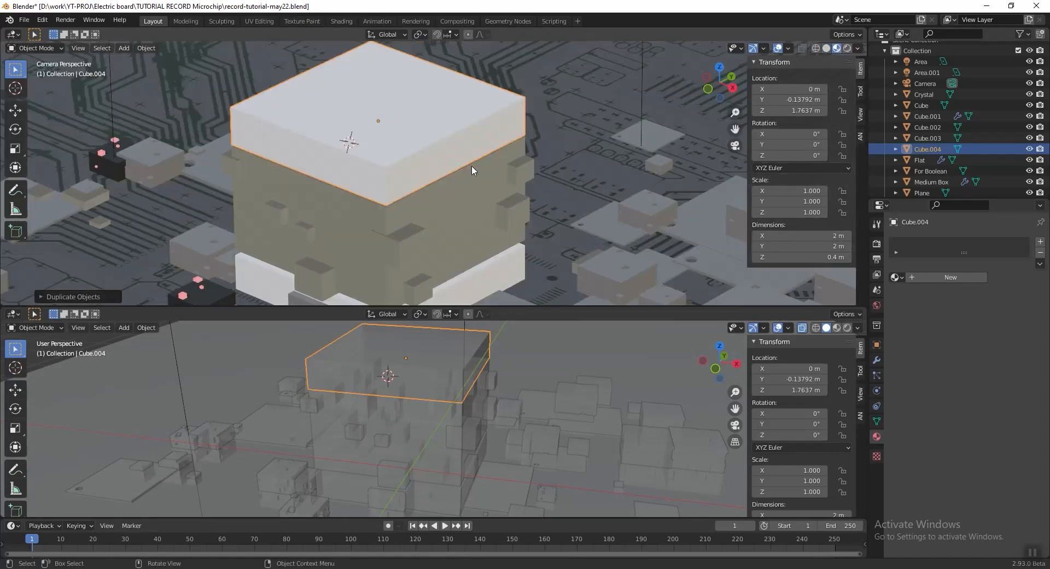
pyautogui.press('g')
pyautogui.press('z')
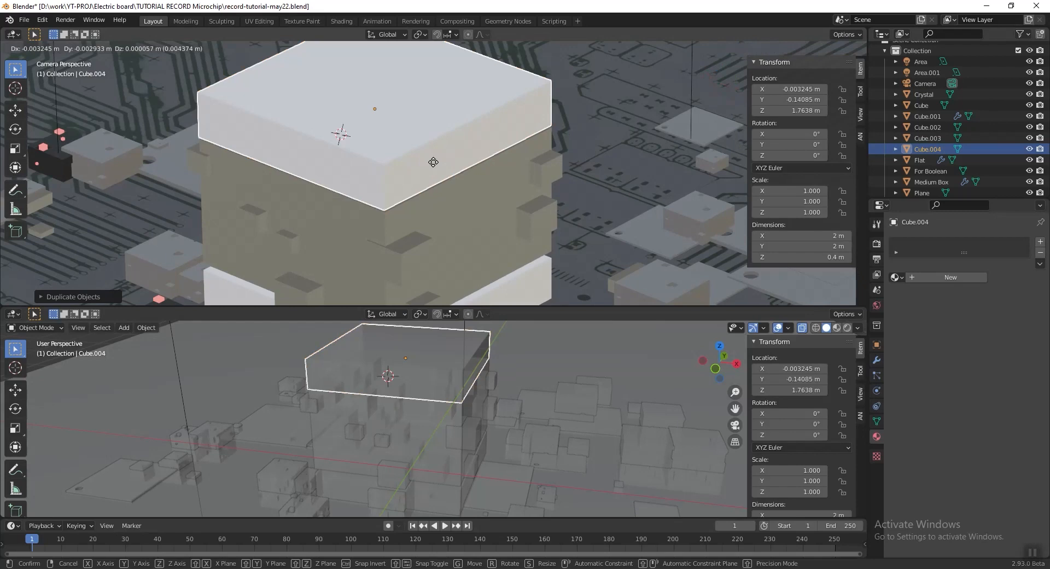
pyautogui.click(436, 159)
# Enter Edit Mode on the duplicated slab and inset its top face to form a narrow border
pyautogui.scroll(-3, 436, 160)
pyautogui.keyDown('shift'); pyautogui.moveTo(431, 160); pyautogui.dragTo(448, 173, button='middle'); pyautogui.keyUp('shift')
pyautogui.scroll(5, 449, 172)
pyautogui.keyDown('shift'); pyautogui.moveTo(440, 132); pyautogui.dragTo(426, 155, button='middle'); pyautogui.keyUp('shift')
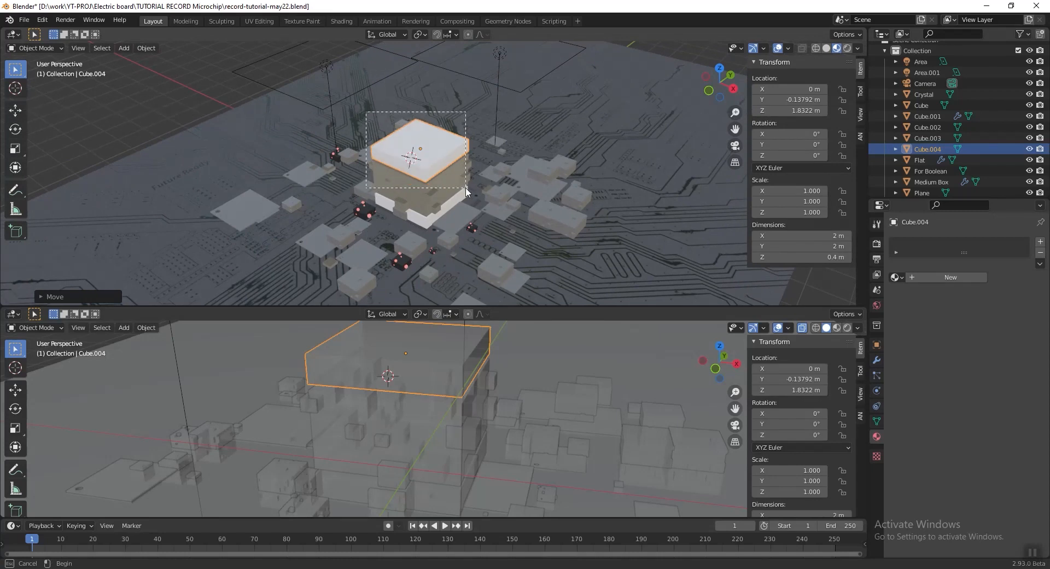
pyautogui.moveTo(467, 190); pyautogui.dragTo(466, 189)
pyautogui.press('Tab')
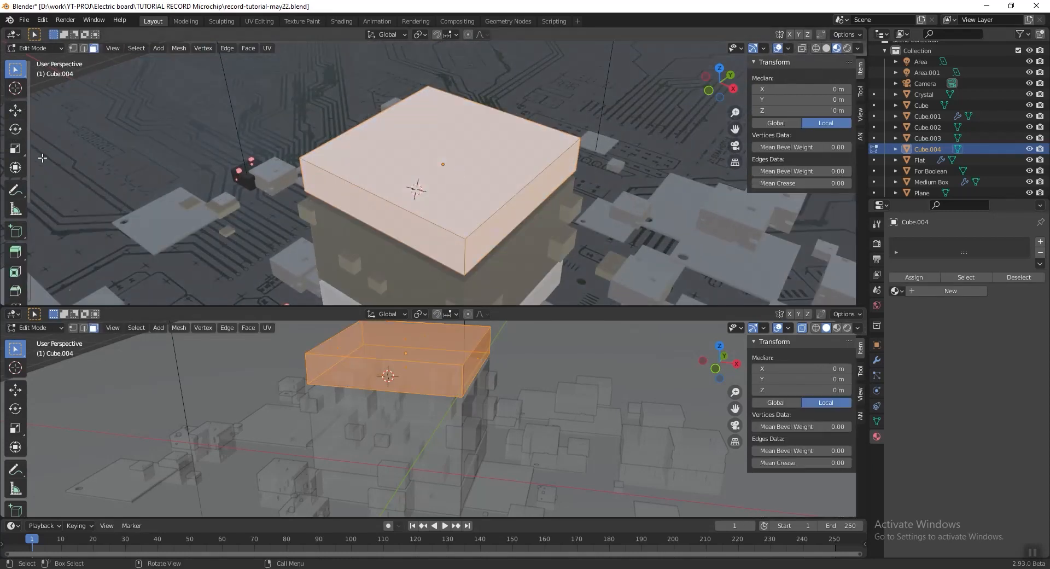
pyautogui.click(16, 275)
pyautogui.click(497, 139)
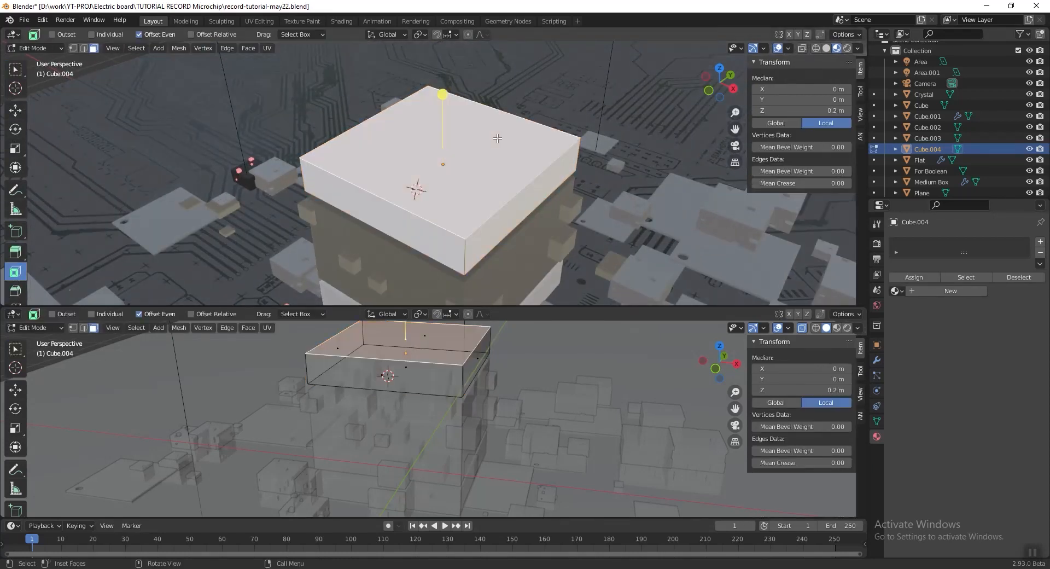
pyautogui.moveTo(440, 99); pyautogui.dragTo(441, 100)
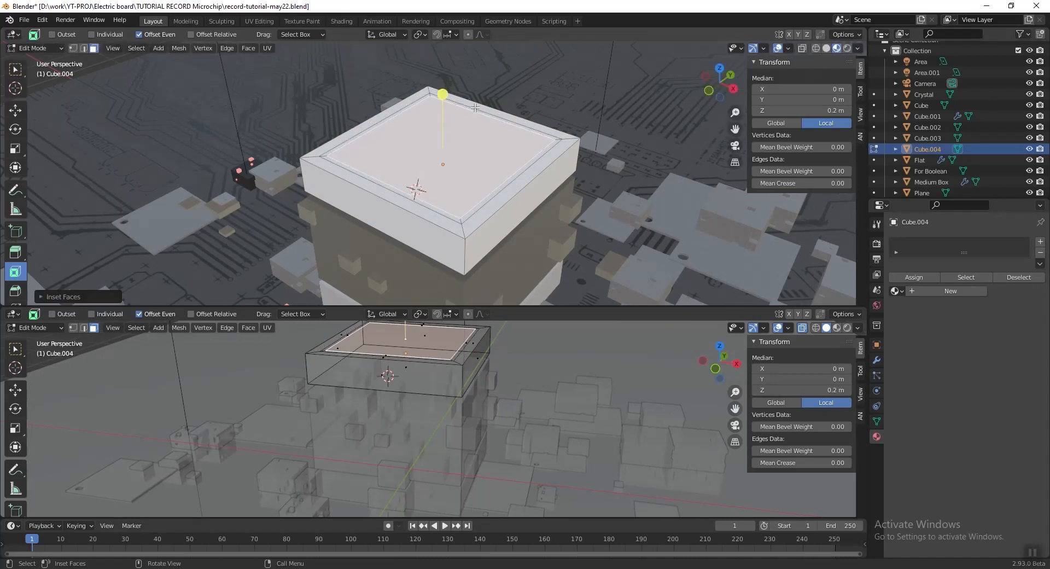
# Select the four inset border faces on the slab's top, extrude them up until the slab is about 0.46 m high, and leave Edit Mode
pyautogui.scroll(2, 525, 185)
pyautogui.click(15, 70)
pyautogui.click(539, 183)
pyautogui.keyDown('alt'); pyautogui.click(539, 183); pyautogui.keyUp('alt')
pyautogui.click(538, 183)
pyautogui.keyDown('shift'); pyautogui.click(407, 209); pyautogui.keyUp('shift')
pyautogui.keyDown('shift'); pyautogui.click(367, 108); pyautogui.keyUp('shift')
pyautogui.keyDown('shift'); pyautogui.click(498, 90); pyautogui.keyUp('shift')
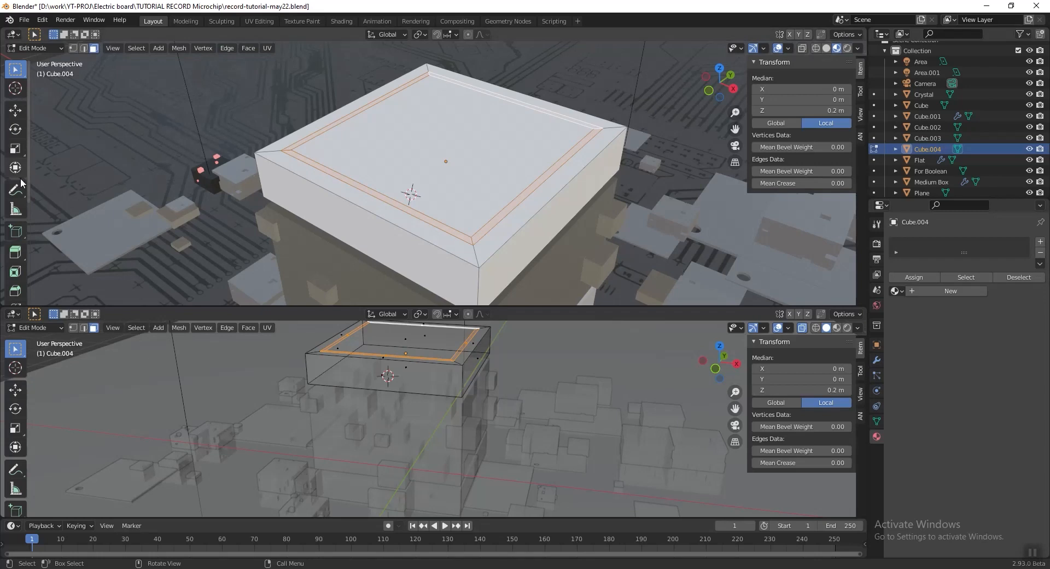
pyautogui.click(543, 138)
pyautogui.scroll(-1, 542, 137)
pyautogui.press('Tab')
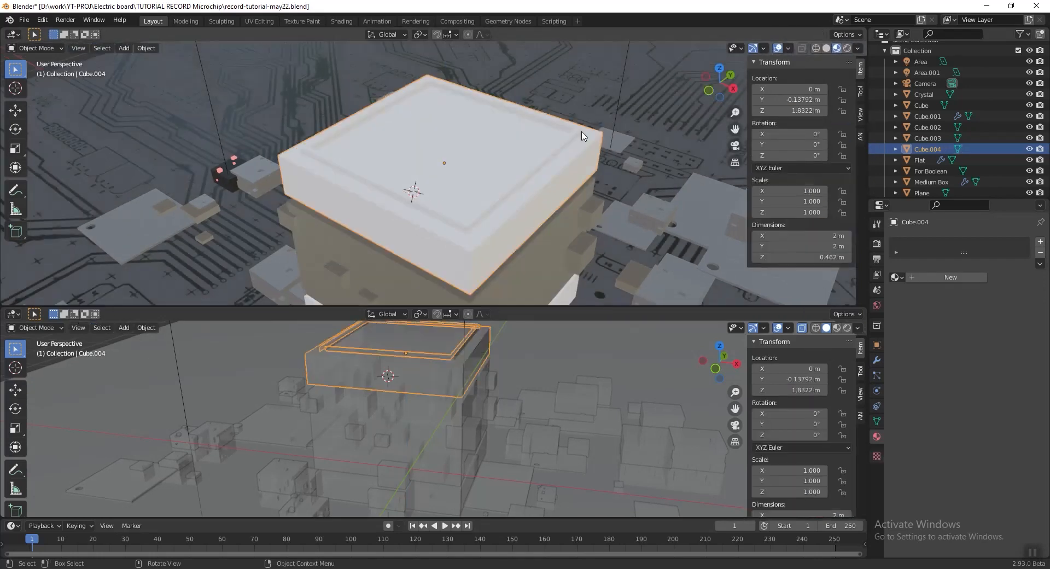
# Save the file and check the chip through the camera in rendered shading before returning to solid shading
pyautogui.scroll(-3, 494, 130)
pyautogui.hotkey('ctrl', 's')
pyautogui.press('ctrl+alt+KP_0')
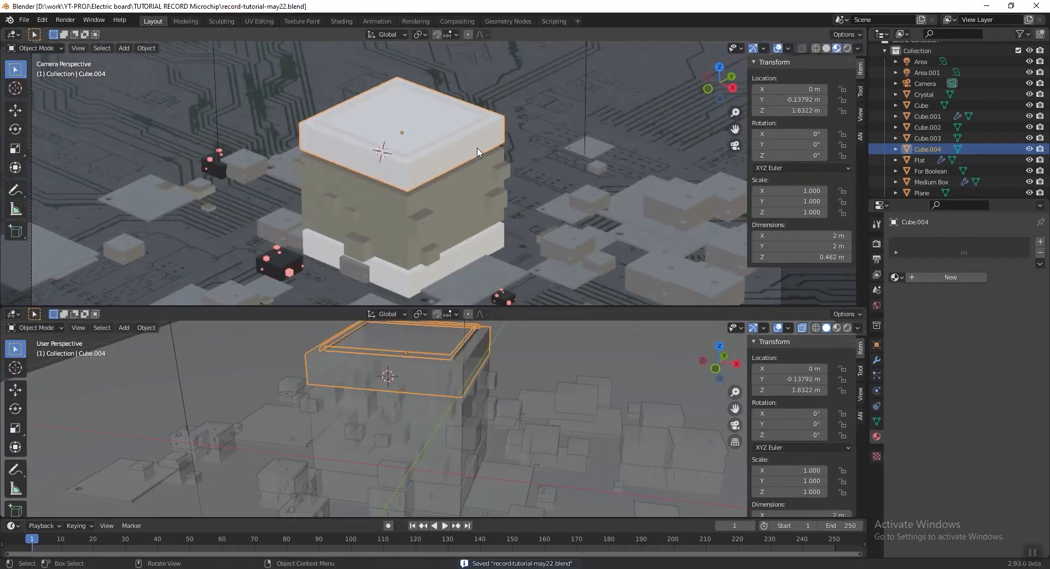
pyautogui.click(845, 48)
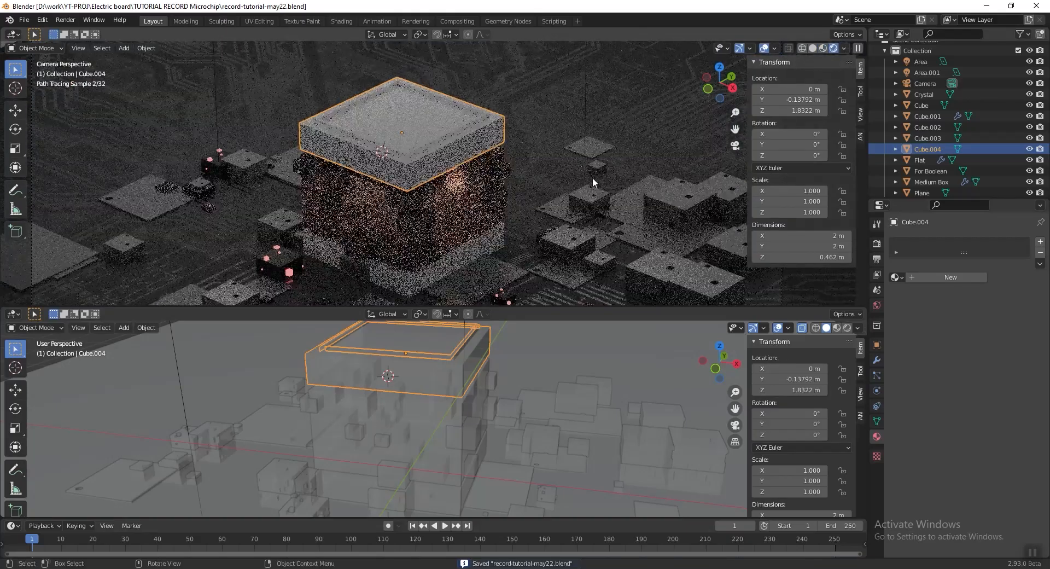
pyautogui.click(594, 110)
pyautogui.scroll(-4, 566, 106)
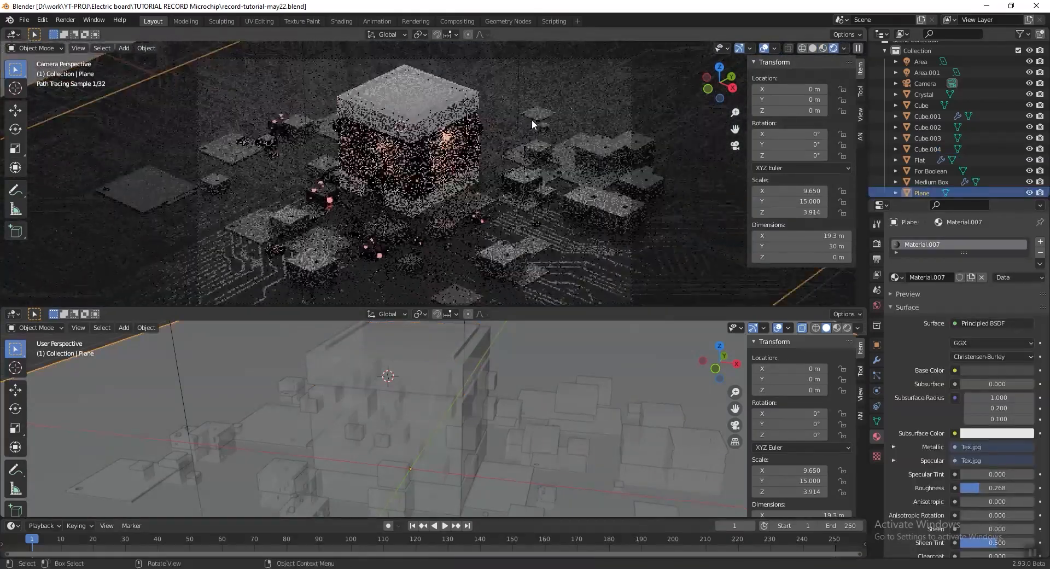
pyautogui.scroll(3, 496, 131)
pyautogui.click(813, 48)
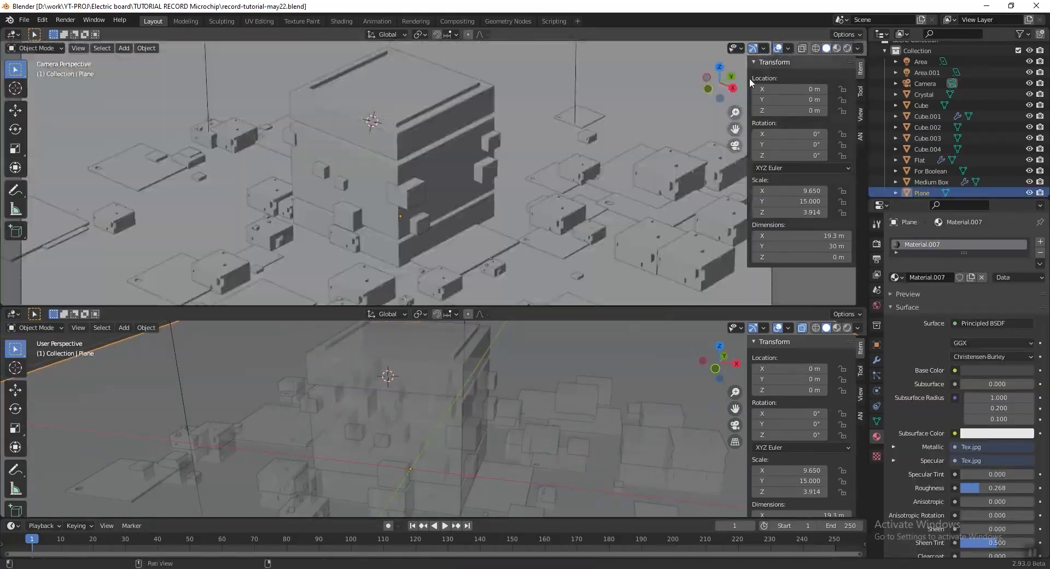
pyautogui.click(453, 132)
pyautogui.press('s')
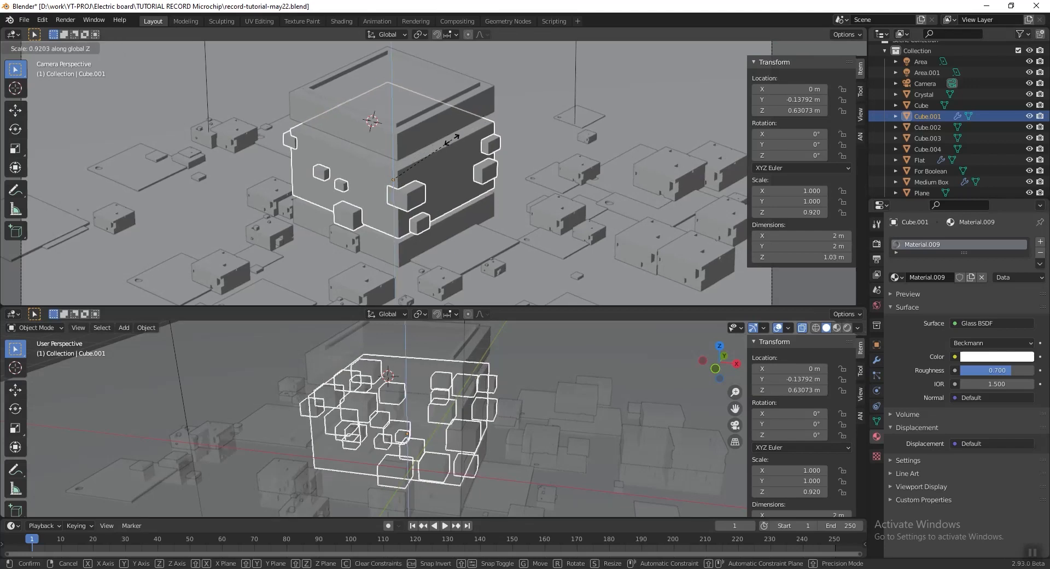
pyautogui.press('Escape')
# Move the top slab straight down to about Z 1.74 m so it sits just above the glass block
pyautogui.click(464, 141)
pyautogui.press('g')
pyautogui.press('z')
pyautogui.click(454, 120)
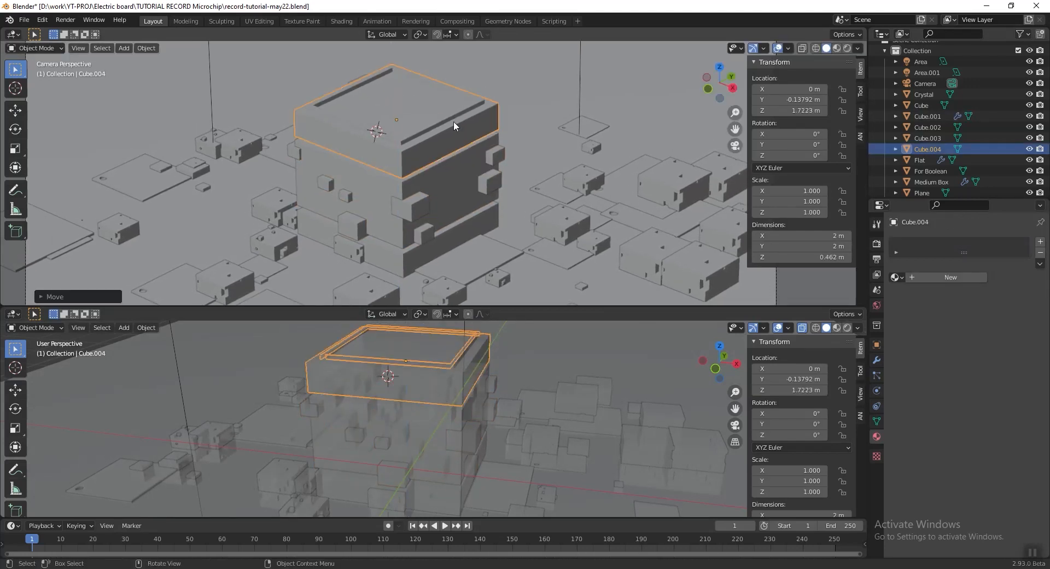
pyautogui.scroll(5, 487, 128)
pyautogui.keyDown('shift'); pyautogui.moveTo(467, 130); pyautogui.dragTo(445, 154, button='middle'); pyautogui.keyUp('shift')
pyautogui.press('g')
pyautogui.press('z')
pyautogui.click(448, 156)
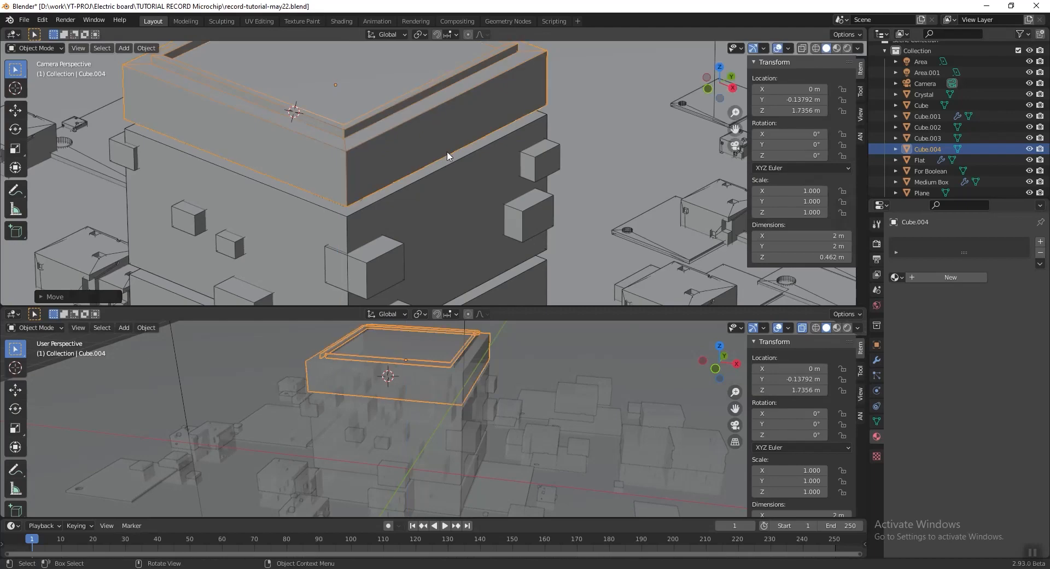
# Save the file and show the whole chip in rendered shading
pyautogui.scroll(-6, 448, 156)
pyautogui.hotkey('ctrl', 's')
pyautogui.click(848, 48)
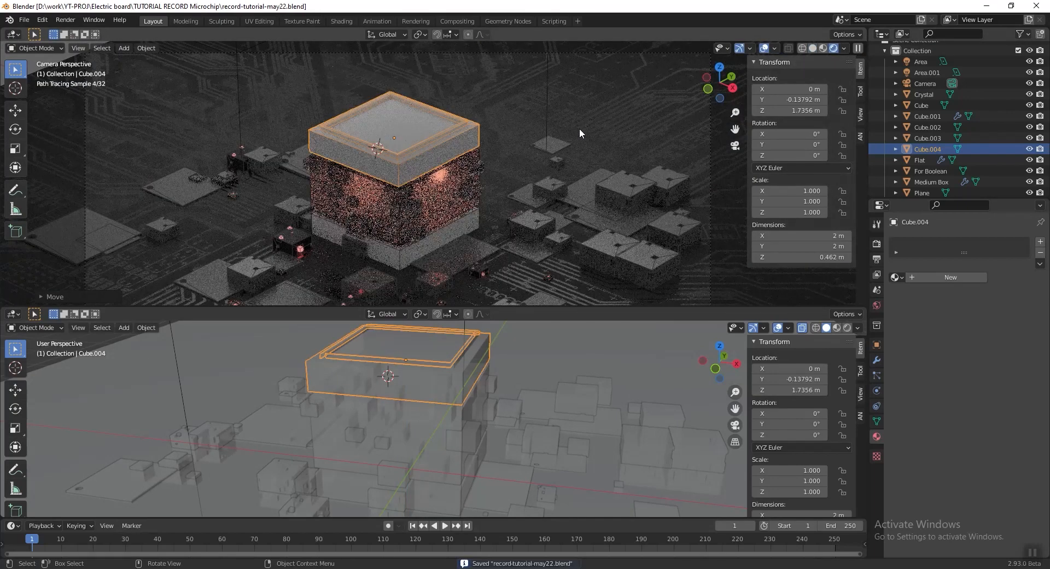
pyautogui.scroll(-2, 547, 121)
# Give the chip's flat base block a new material and open its nodes in the Shader Editor below the render view
pyautogui.click(452, 220)
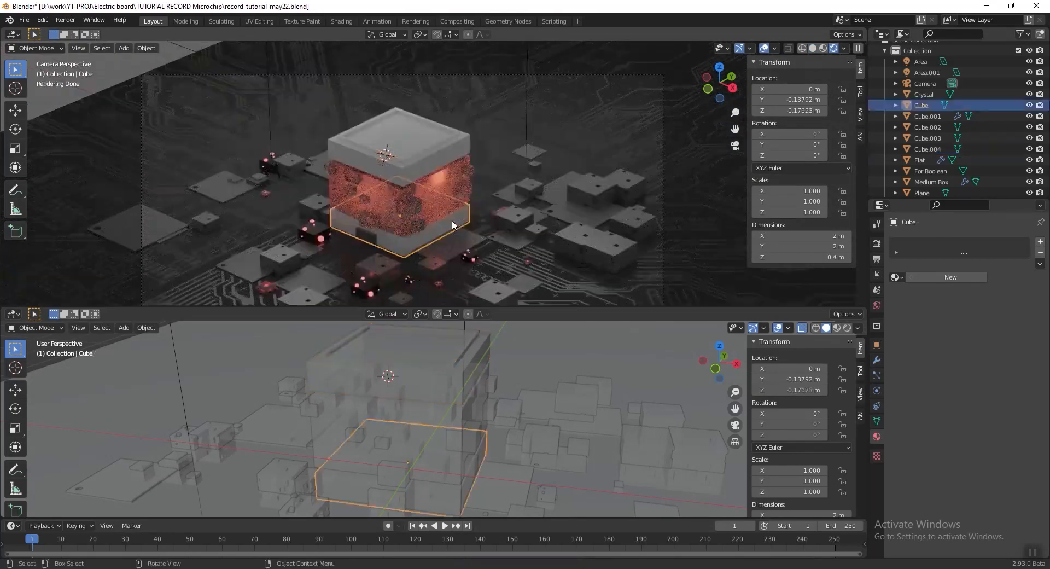
pyautogui.click(928, 275)
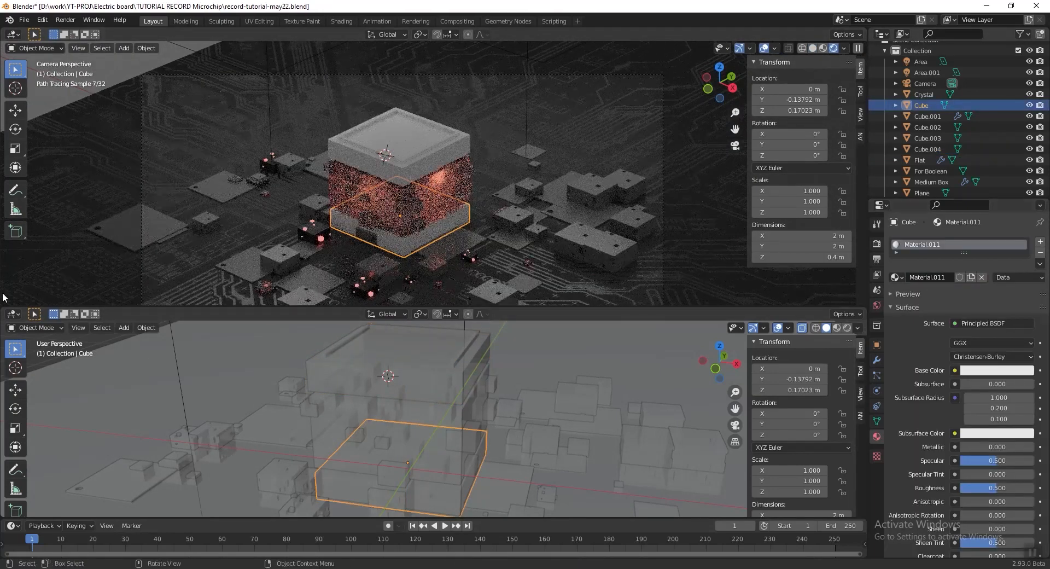
pyautogui.click(14, 315)
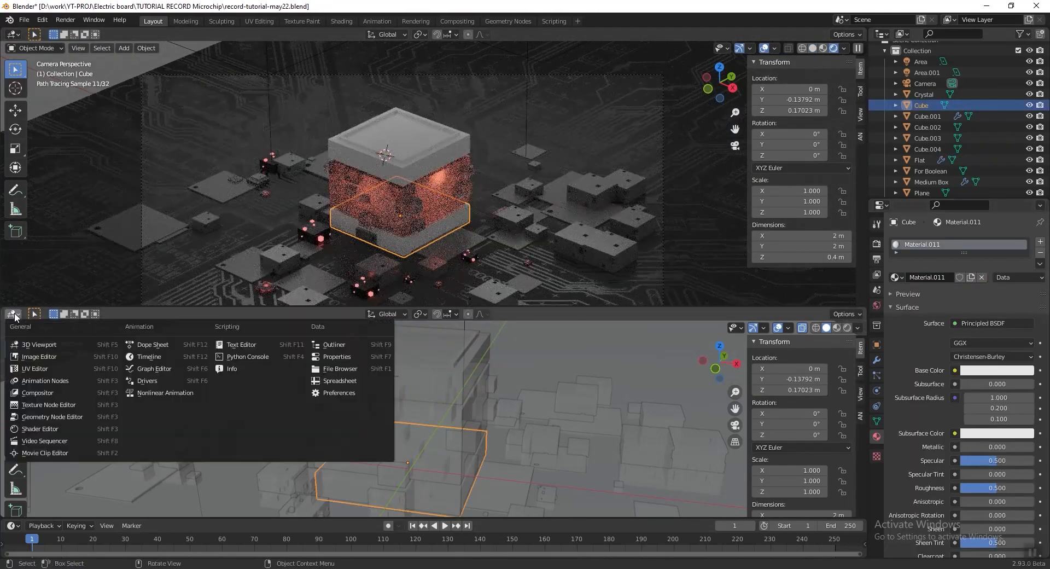
pyautogui.click(73, 427)
pyautogui.moveTo(345, 386); pyautogui.dragTo(452, 444, button='middle')
pyautogui.scroll(6, 452, 390)
pyautogui.moveTo(453, 388); pyautogui.dragTo(522, 487, button='middle')
# Set the base block's material to Base Color 333333, Roughness 0.364, Metallic 0.114 and Specular 0.536
pyautogui.click(441, 401)
pyautogui.click(444, 410)
pyautogui.moveTo(517, 266); pyautogui.dragTo(517, 282)
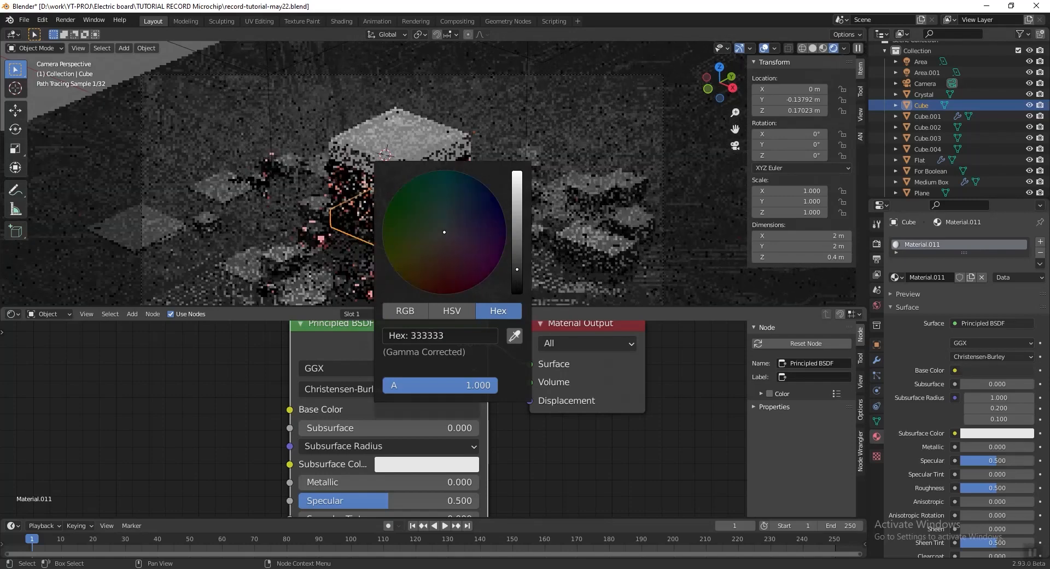
pyautogui.keyDown('shift'); pyautogui.scroll(-3, 419, 406); pyautogui.keyUp('shift')
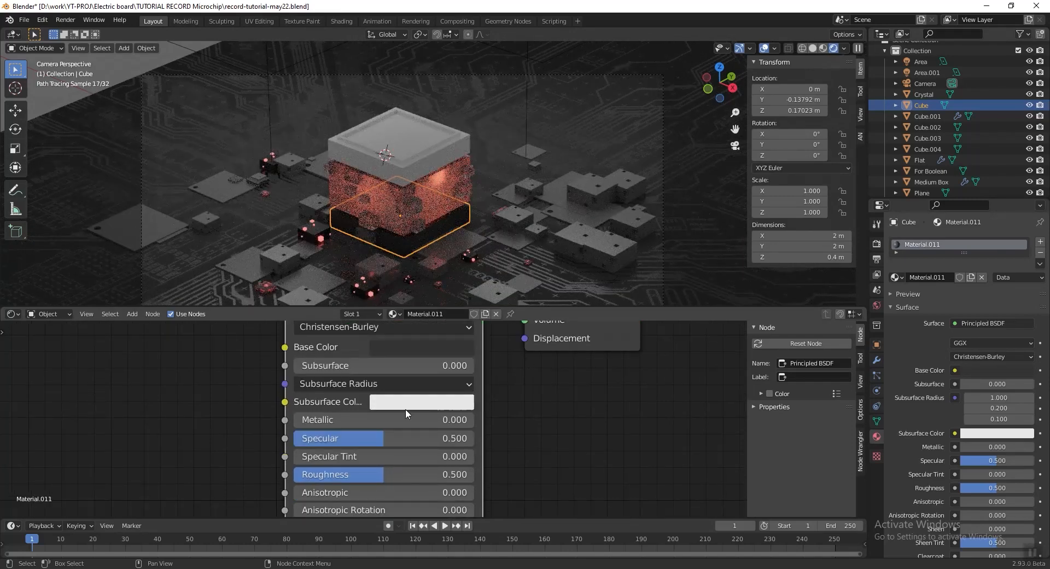
pyautogui.keyDown('shift'); pyautogui.scroll(-2, 355, 441); pyautogui.keyUp('shift')
pyautogui.moveTo(385, 444); pyautogui.dragTo(360, 449)
pyautogui.moveTo(495, 468); pyautogui.dragTo(483, 445, button='middle')
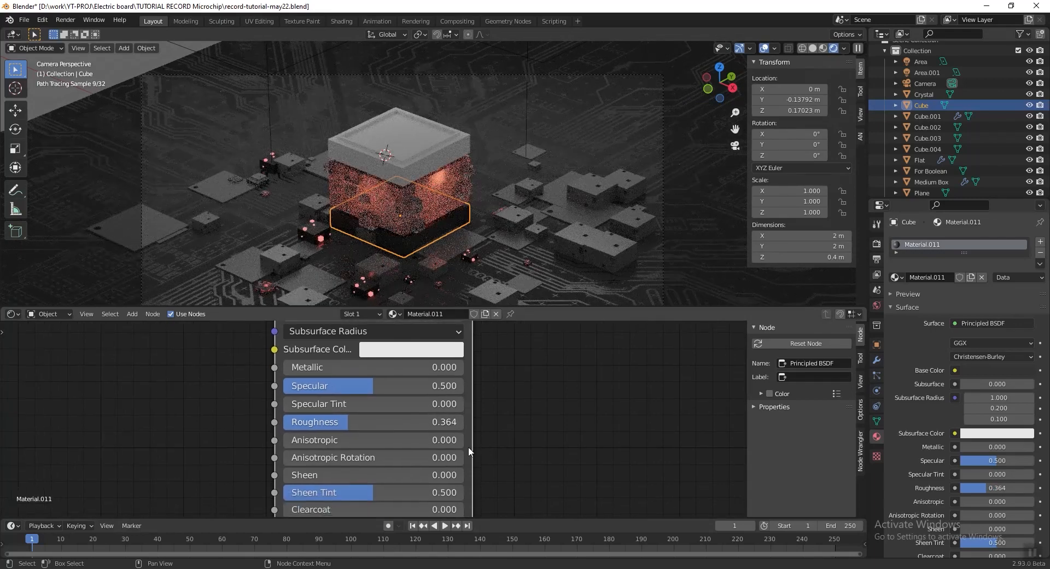
pyautogui.moveTo(370, 382)
pyautogui.mouseDown()
pyautogui.moveTo(335, 383)
pyautogui.moveTo(363, 386)
pyautogui.moveTo(377, 367)
pyautogui.mouseUp()
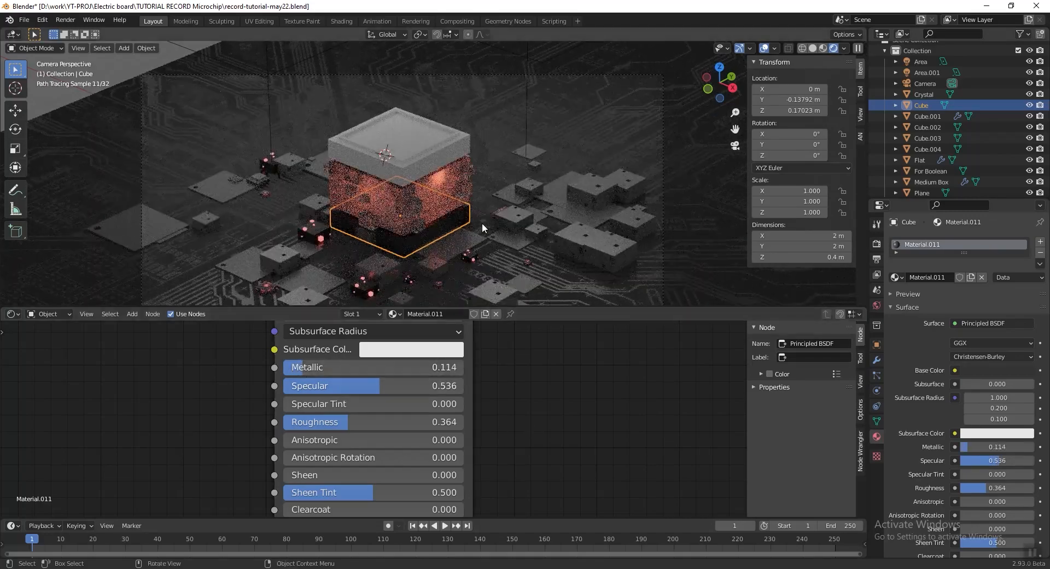
# Lighten the base block's Base Color to a fairly dark grey, comparing several brightness levels against the surrounding board in the render
pyautogui.scroll(3, 481, 222)
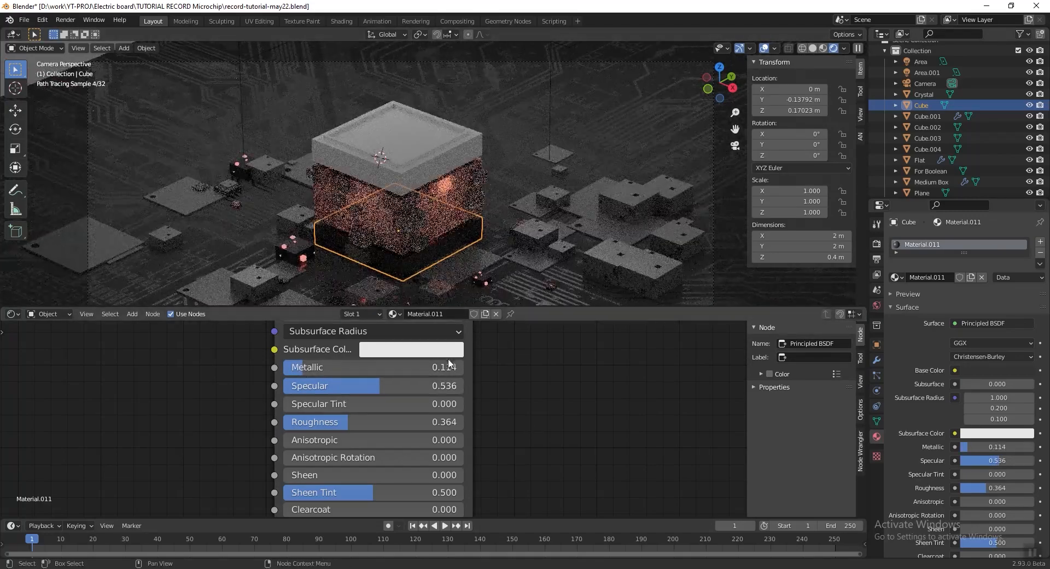
pyautogui.moveTo(511, 356); pyautogui.dragTo(516, 464, button='middle')
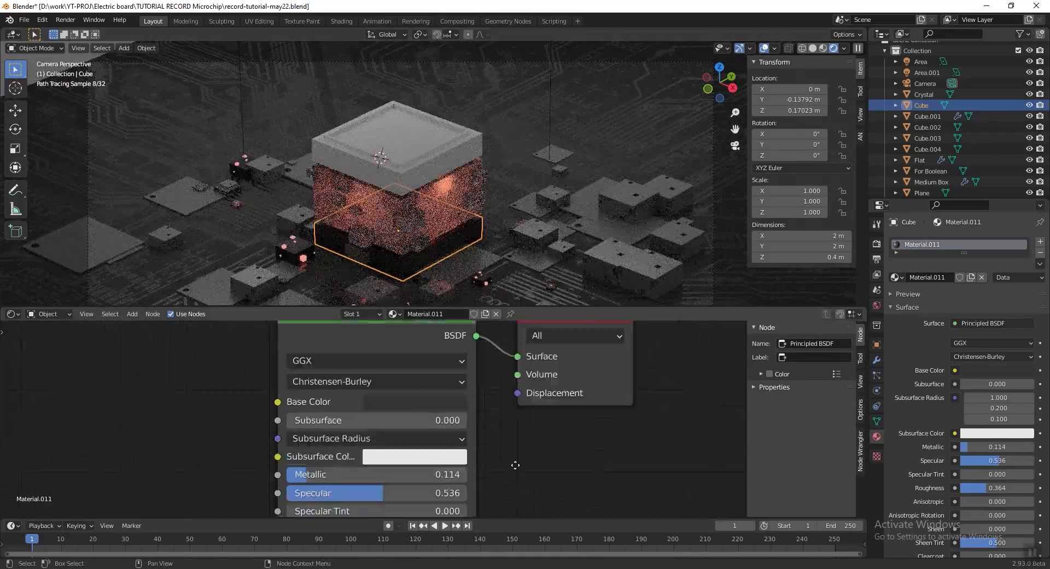
pyautogui.click(415, 404)
pyautogui.moveTo(505, 263); pyautogui.dragTo(505, 245)
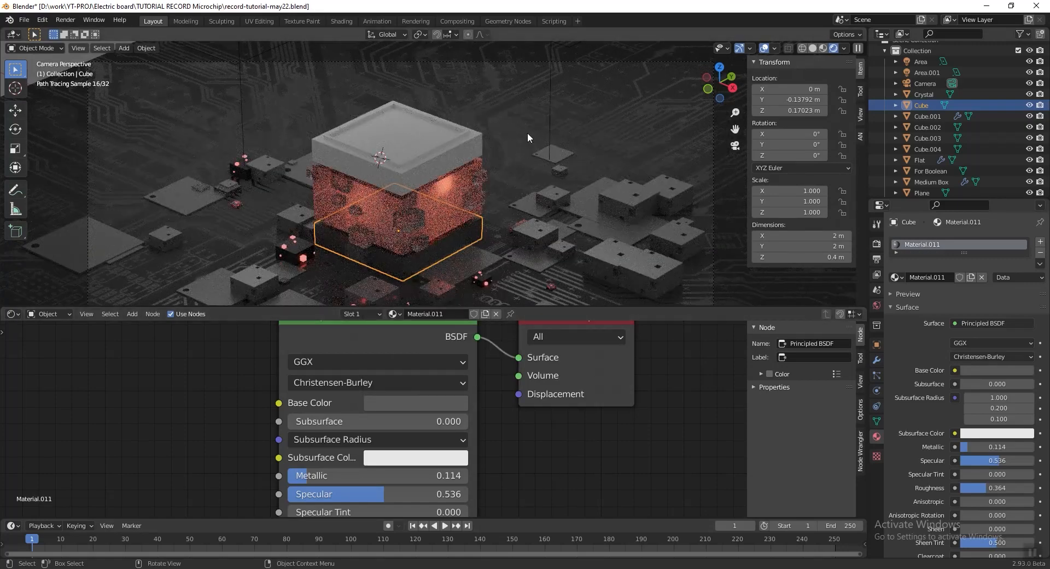
pyautogui.click(523, 119)
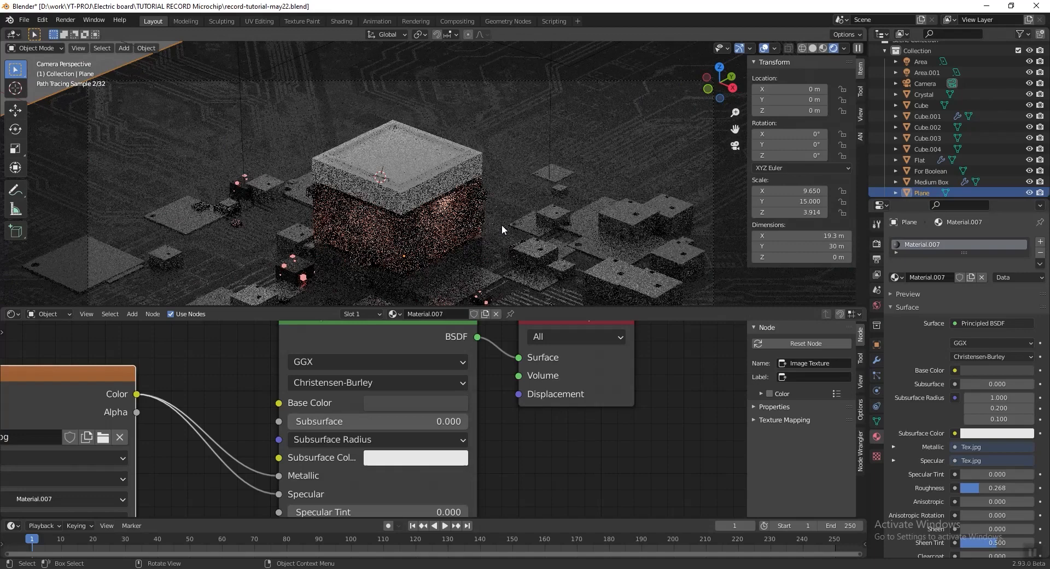
pyautogui.click(474, 253)
pyautogui.click(427, 403)
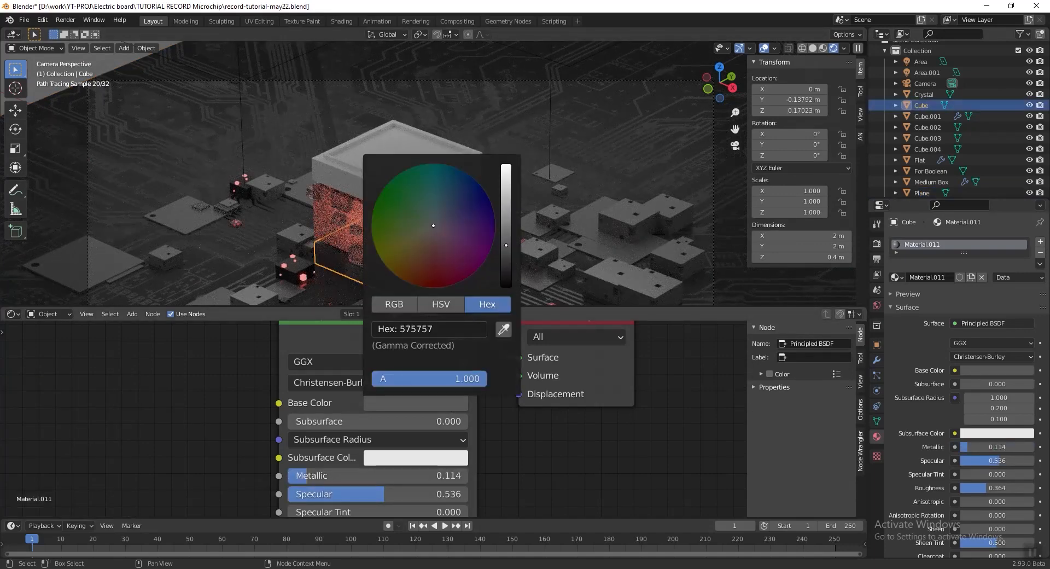
pyautogui.moveTo(506, 245); pyautogui.dragTo(506, 229)
pyautogui.click(537, 112)
pyautogui.click(468, 254)
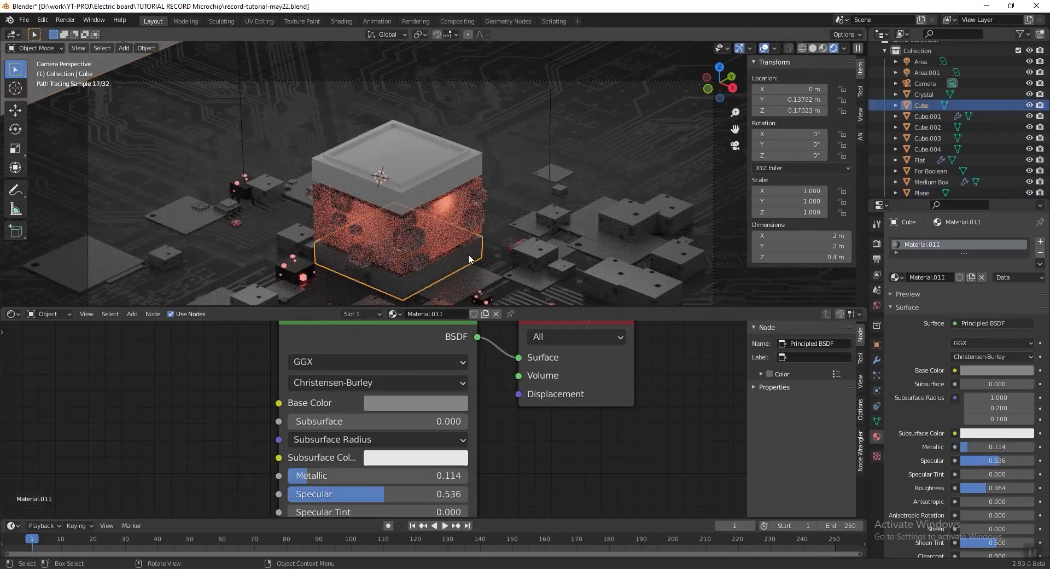
pyautogui.click(463, 403)
pyautogui.moveTo(506, 242); pyautogui.dragTo(508, 243)
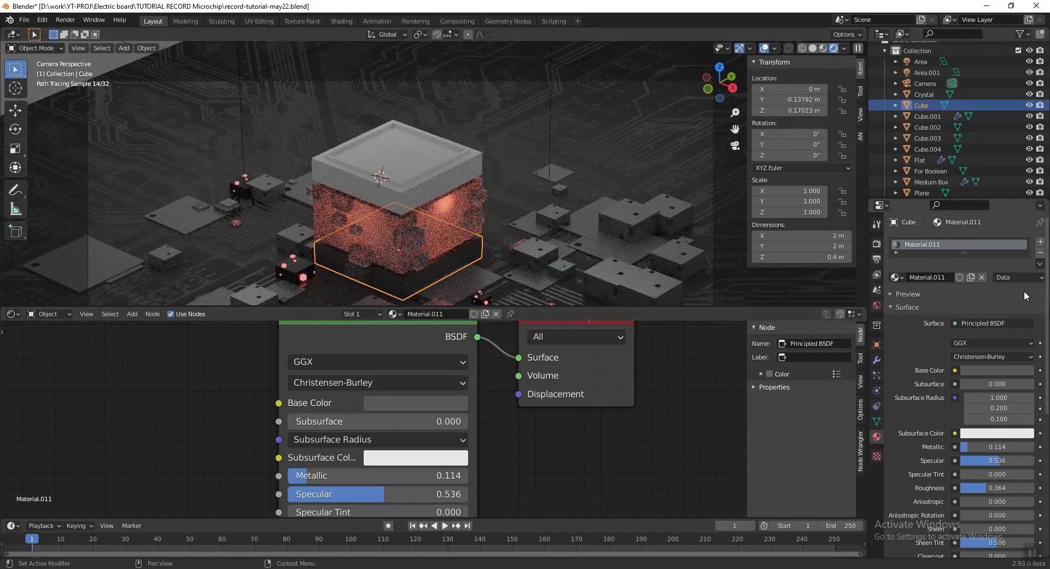
# Copy the base block's material and paste it onto the top slab
pyautogui.click(1041, 264)
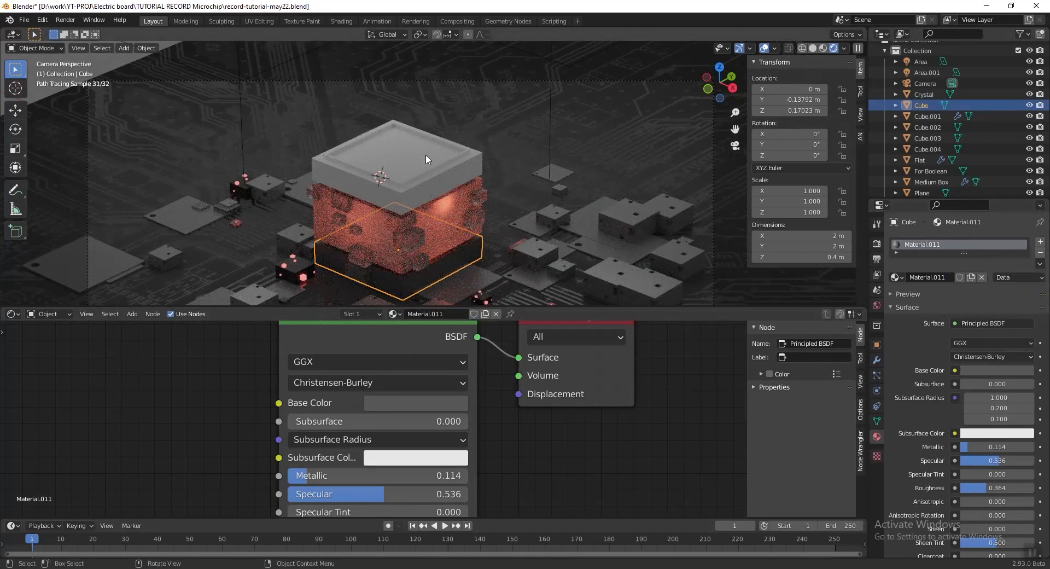
pyautogui.click(426, 160)
pyautogui.click(1040, 264)
pyautogui.click(994, 294)
pyautogui.click(550, 152)
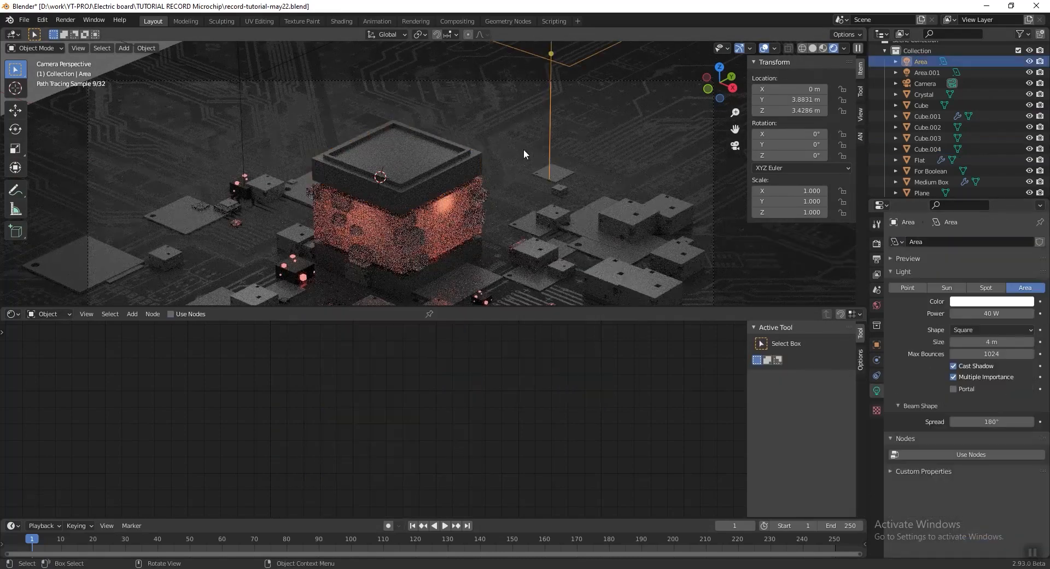
pyautogui.scroll(-1, 511, 173)
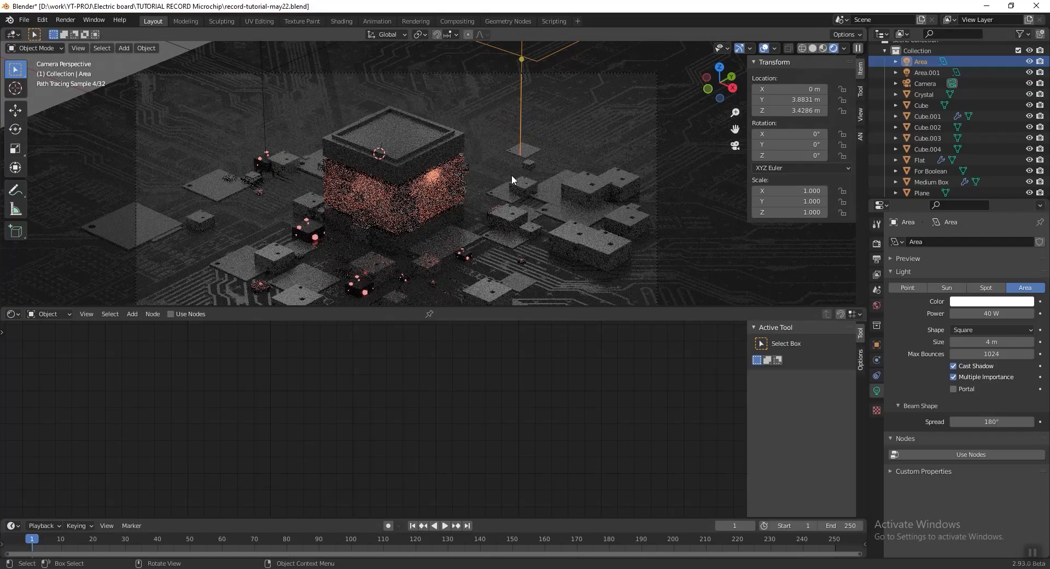
pyautogui.scroll(2, 386, 116)
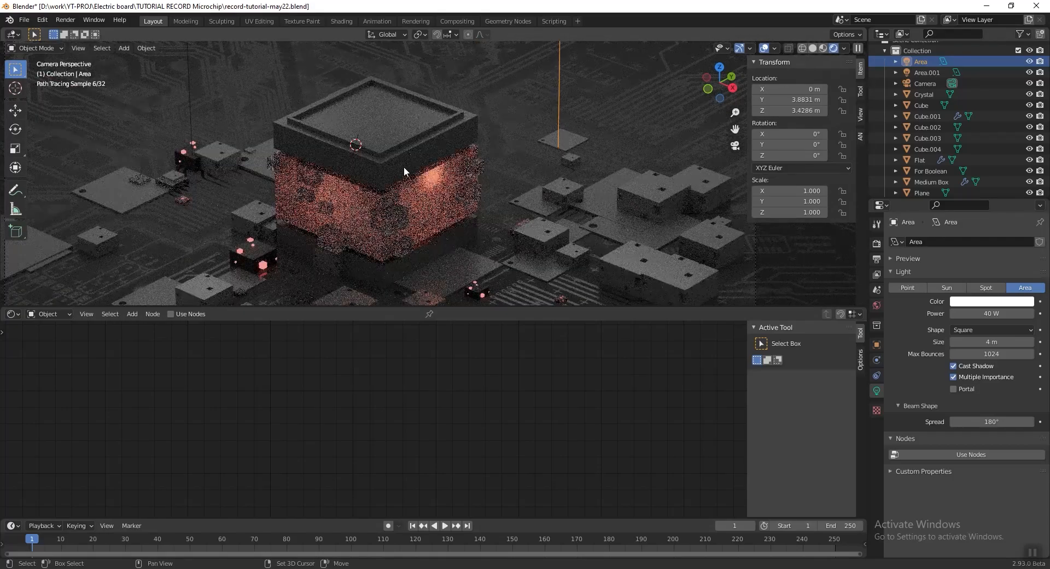
# Enter Edit Mode on the top slab and select the top, outer and inner faces of its raised frame, using material preview shading
pyautogui.scroll(3, 389, 150)
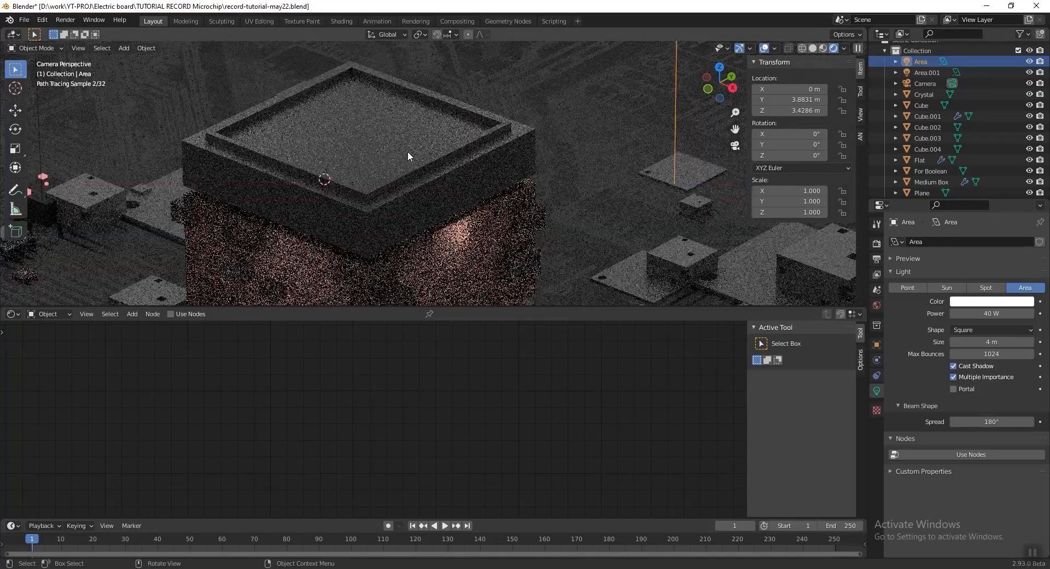
pyautogui.click(409, 157)
pyautogui.press('Tab')
pyautogui.scroll(1, 427, 170)
pyautogui.keyDown('shift'); pyautogui.click(400, 181); pyautogui.keyUp('shift')
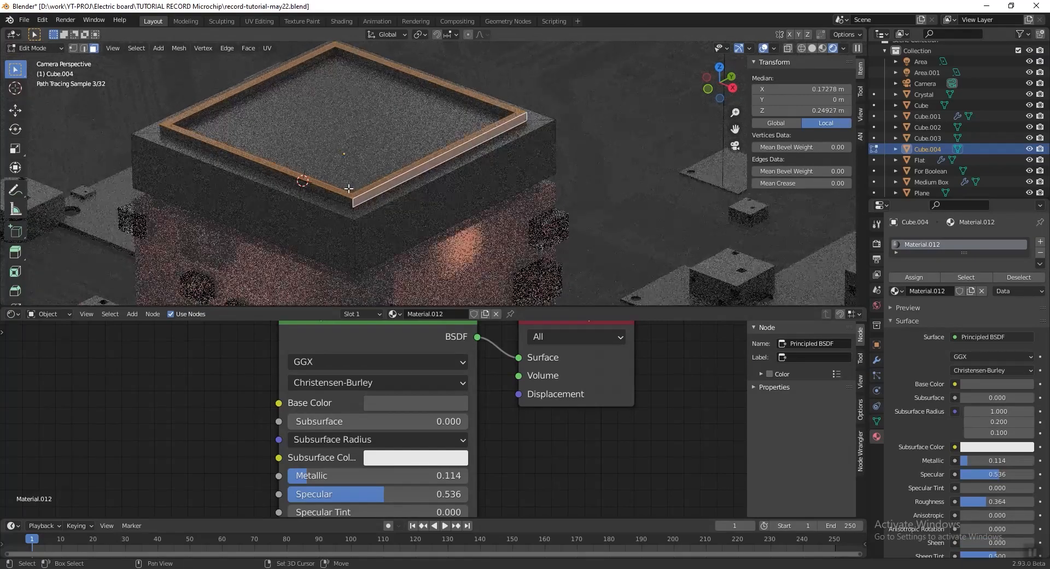
pyautogui.keyDown('shift'); pyautogui.click(339, 196); pyautogui.keyUp('shift')
pyautogui.click(823, 48)
pyautogui.moveTo(481, 169)
pyautogui.mouseDown(button='middle')
pyautogui.moveTo(358, 218)
pyautogui.moveTo(338, 177)
pyautogui.mouseUp(button='middle')
pyautogui.press('KP_Decimal')
pyautogui.keyDown('shift'); pyautogui.click(629, 218); pyautogui.keyUp('shift')
pyautogui.moveTo(629, 218); pyautogui.dragTo(684, 246, button='middle')
pyautogui.keyDown('shift'); pyautogui.click(512, 154); pyautogui.keyUp('shift')
pyautogui.keyDown('shift'); pyautogui.click(582, 136); pyautogui.keyUp('shift')
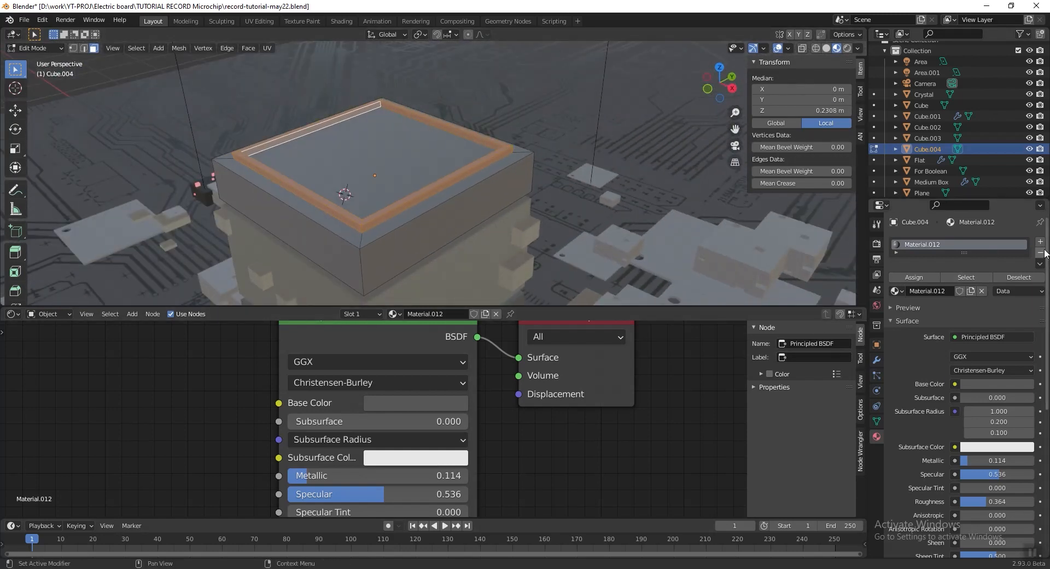
# Add a second material slot with a new material to the slab and assign it to the selected frame faces
pyautogui.click(1040, 243)
pyautogui.click(929, 301)
pyautogui.click(951, 316)
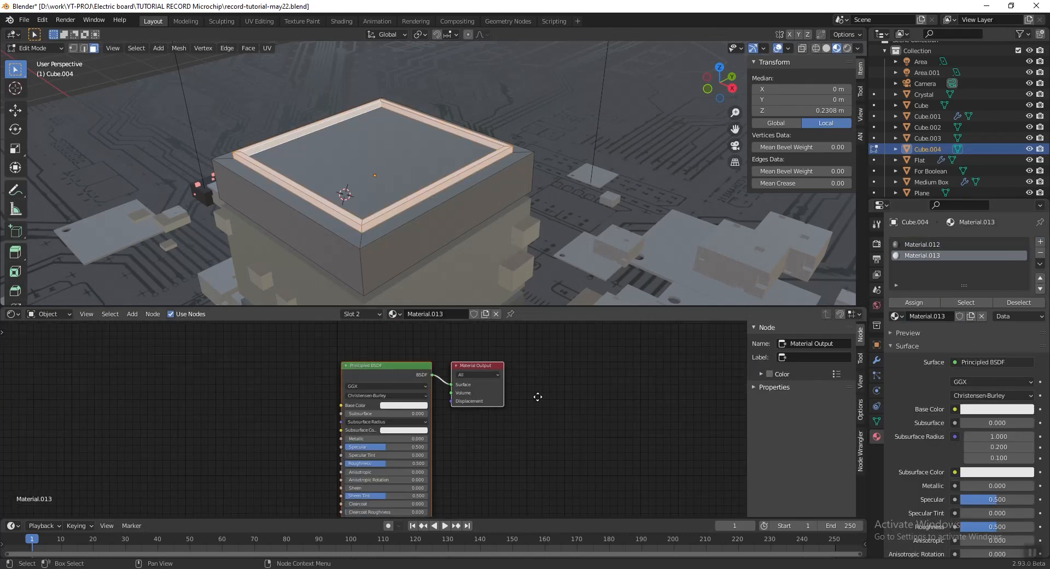
# Switch to rendered shading and set the frame material's Base Color to orange with hue 0.020, saturation 0.971 and value 0.800
pyautogui.scroll(4, 534, 398)
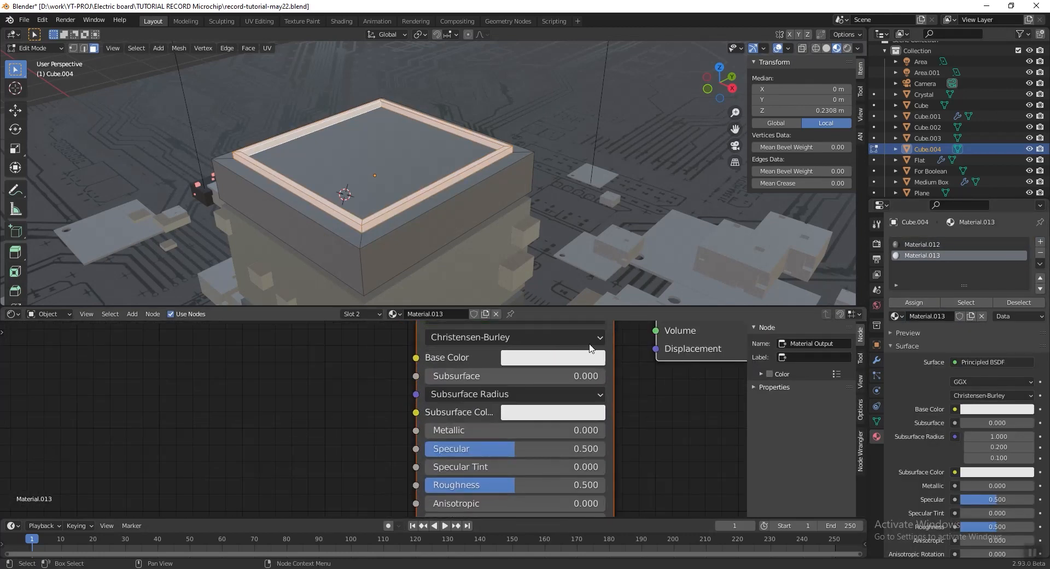
pyautogui.click(847, 48)
pyautogui.scroll(3, 366, 182)
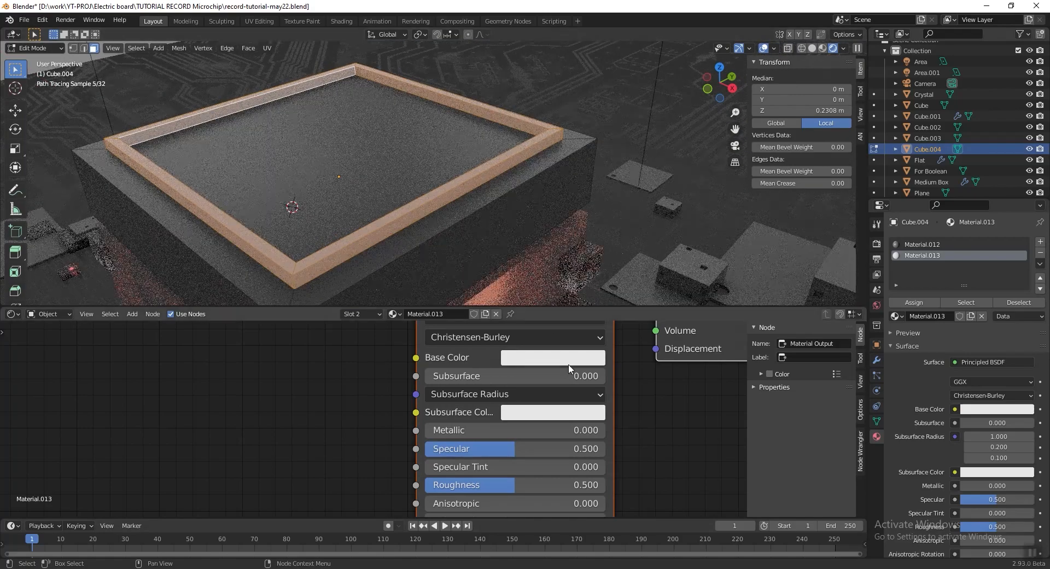
pyautogui.click(575, 364)
pyautogui.click(555, 226)
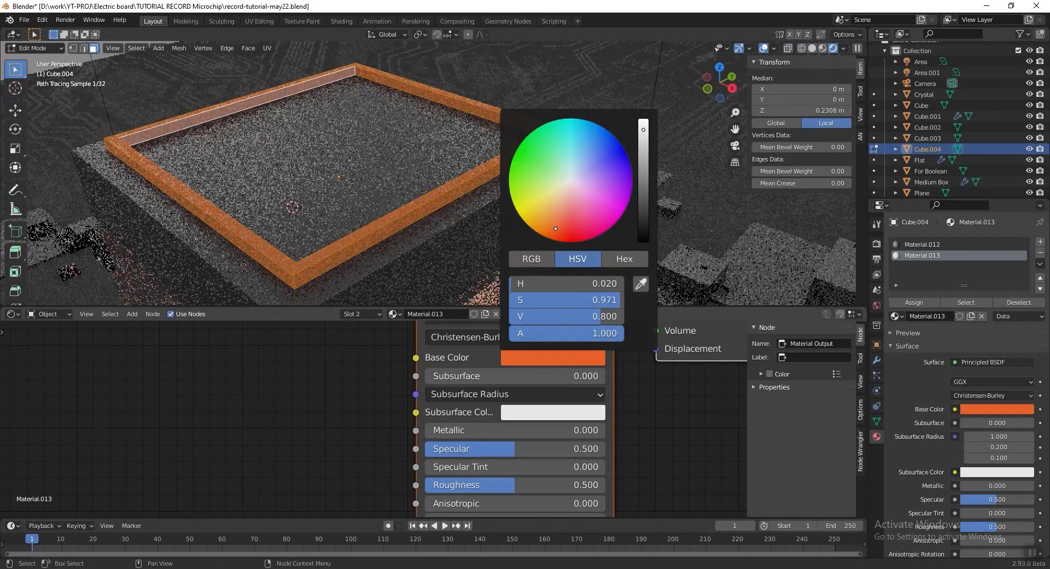
# Fine-tune the frame material's Base Color to a slightly yellower orange, leave Edit Mode and save the file
pyautogui.moveTo(554, 227); pyautogui.dragTo(555, 225)
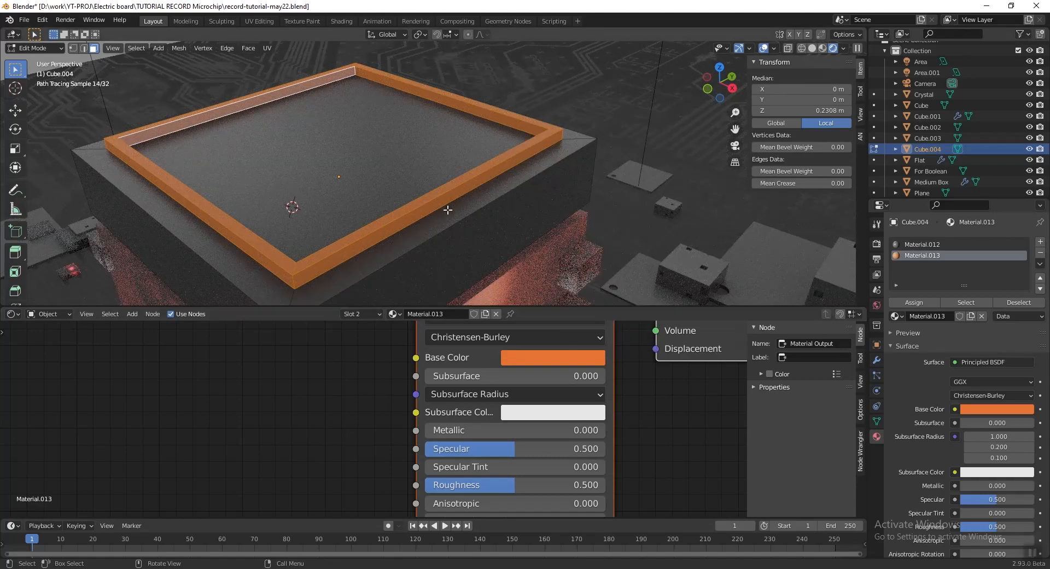
pyautogui.press('Tab')
pyautogui.moveTo(529, 262); pyautogui.dragTo(499, 208, button='middle')
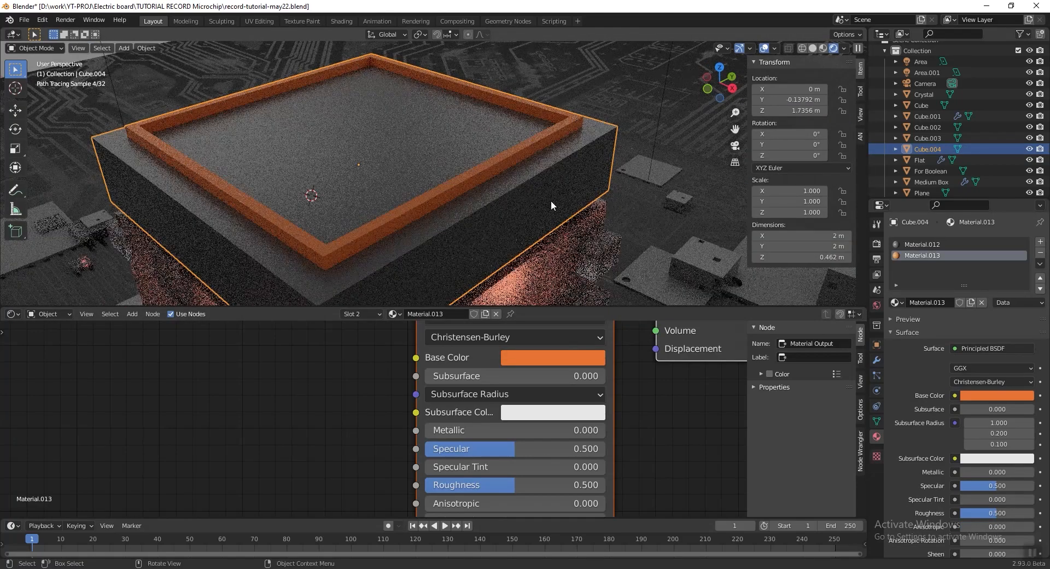
pyautogui.hotkey('ctrl', 's')
# Set the frame material's Metallic to 1.000 and Roughness to 0.105, and save the file in camera view
pyautogui.moveTo(466, 436); pyautogui.dragTo(607, 436)
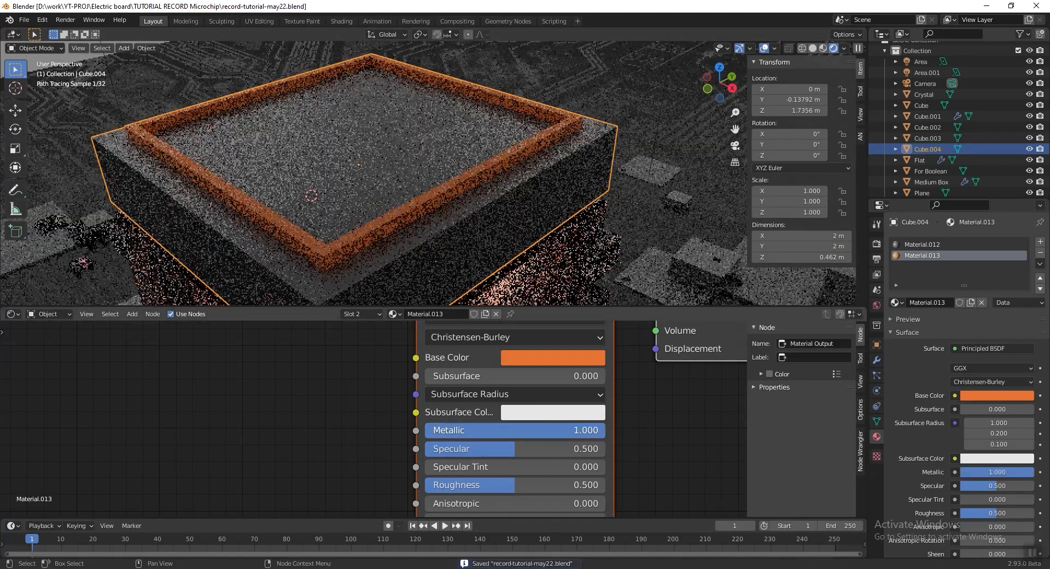
pyautogui.moveTo(412, 219); pyautogui.dragTo(362, 186, button='middle')
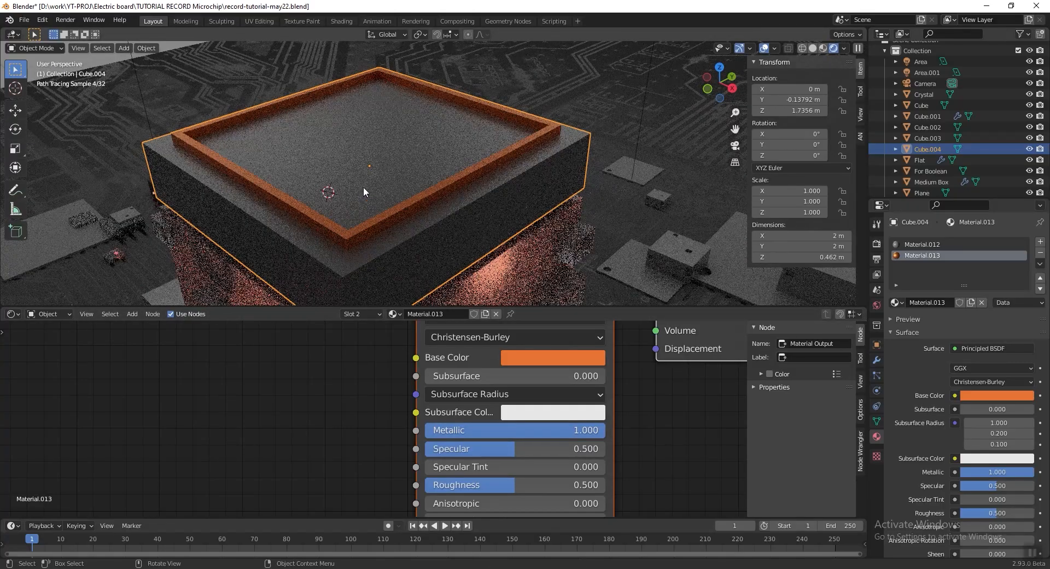
pyautogui.moveTo(498, 485); pyautogui.dragTo(425, 485)
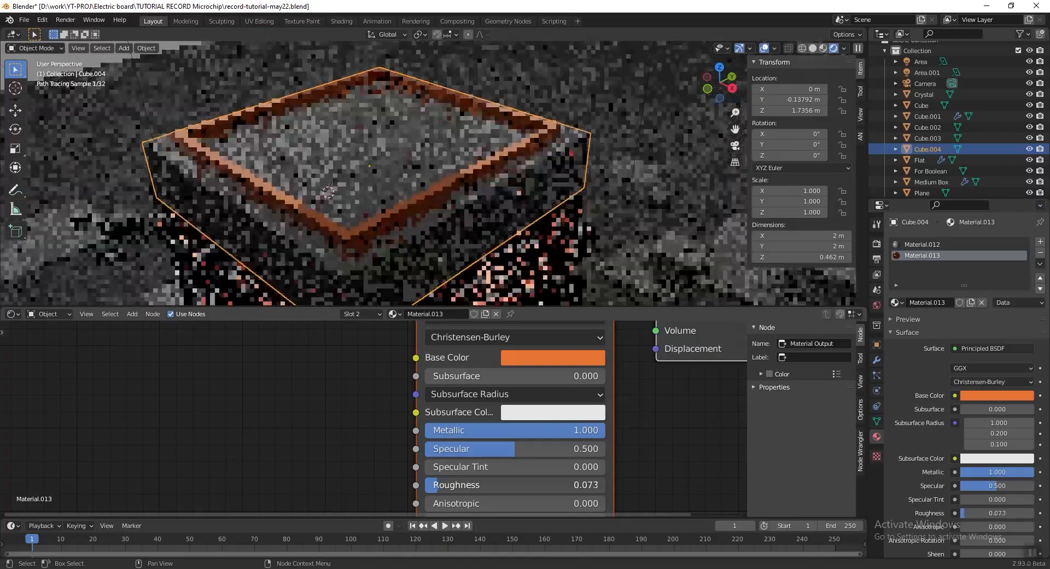
pyautogui.press('KP_0')
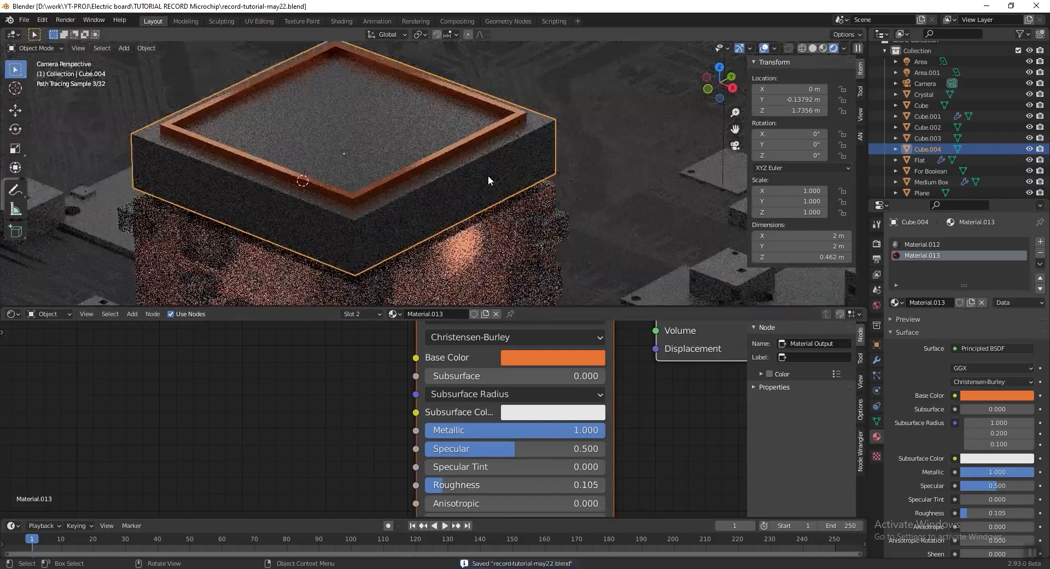
pyautogui.hotkey('ctrl', 's')
pyautogui.scroll(-5, 504, 172)
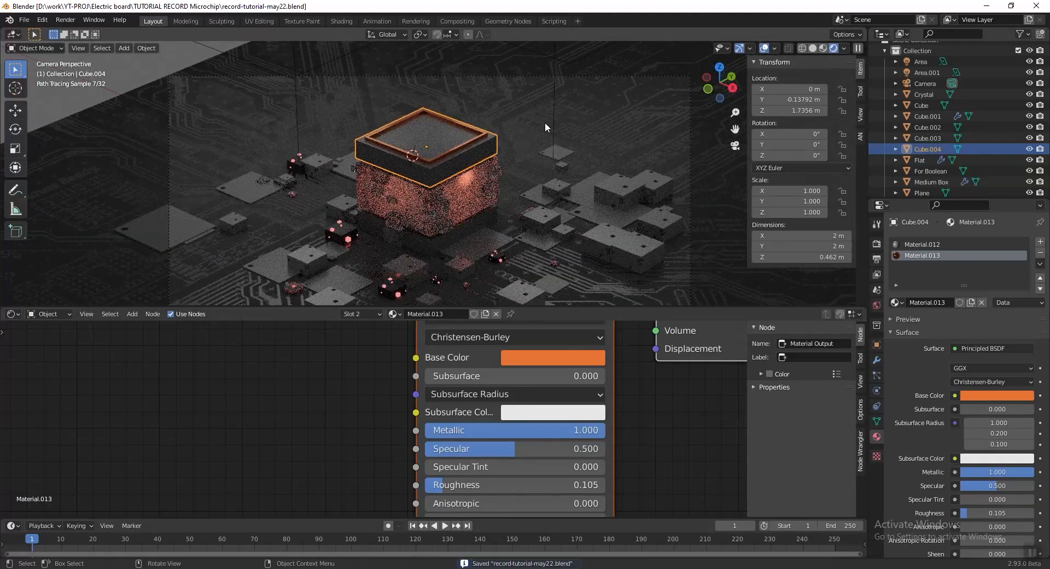
# Inset the face inside the top slab's frame and extrude it downward to form a recess, ending in Object Mode
pyautogui.click(546, 121)
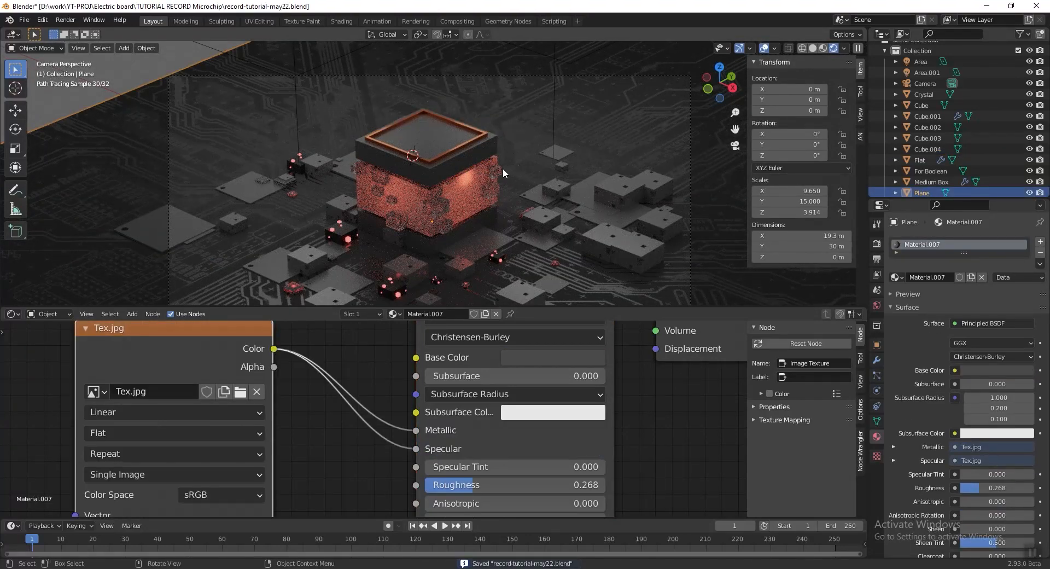
pyautogui.click(475, 152)
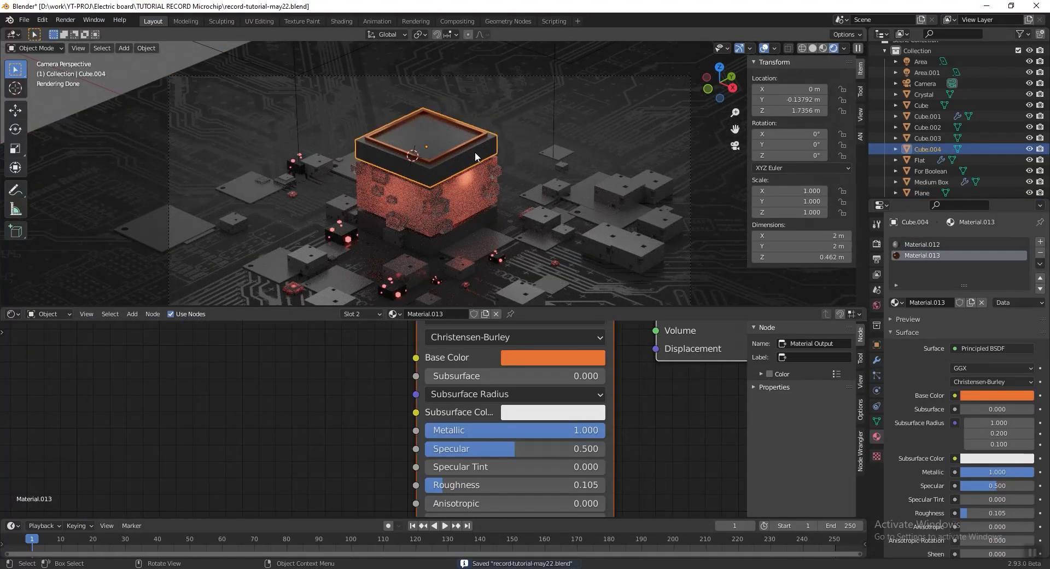
pyautogui.scroll(4, 467, 140)
pyautogui.press('Tab')
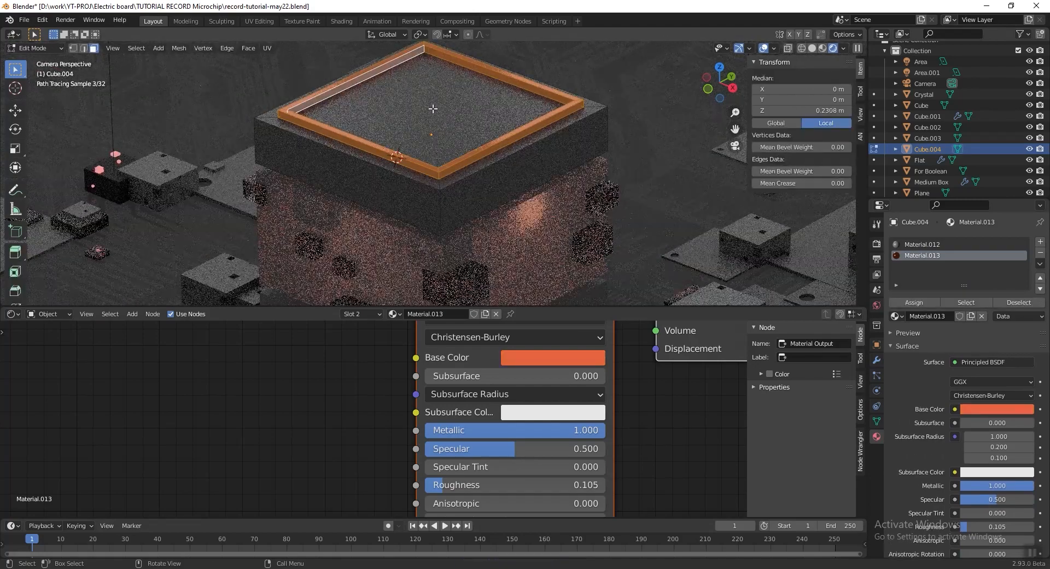
pyautogui.click(429, 100)
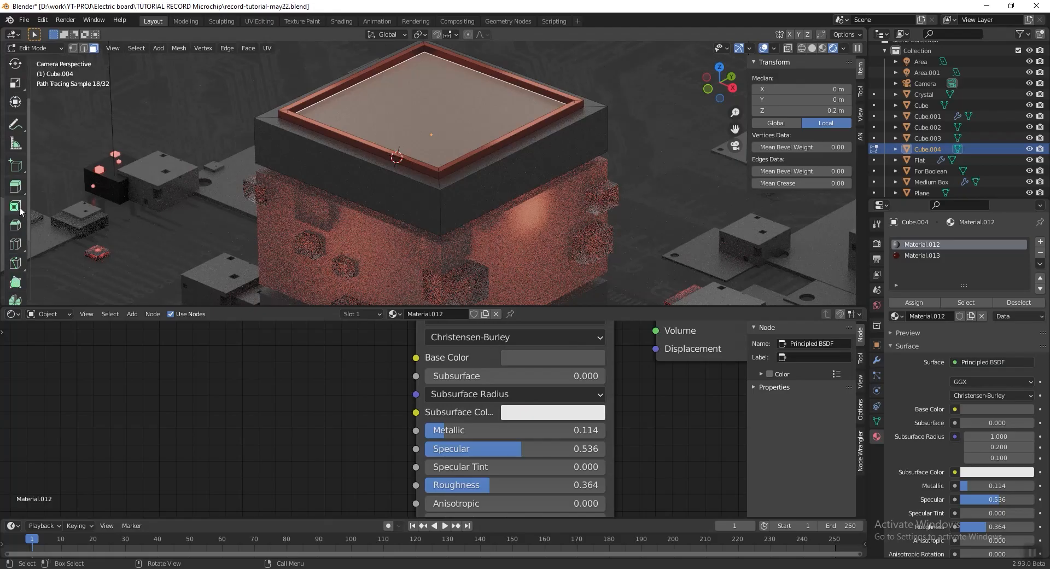
pyautogui.moveTo(430, 58); pyautogui.dragTo(434, 82)
pyautogui.press('e')
pyautogui.click(454, 86)
pyautogui.press('Tab')
pyautogui.scroll(-4, 533, 100)
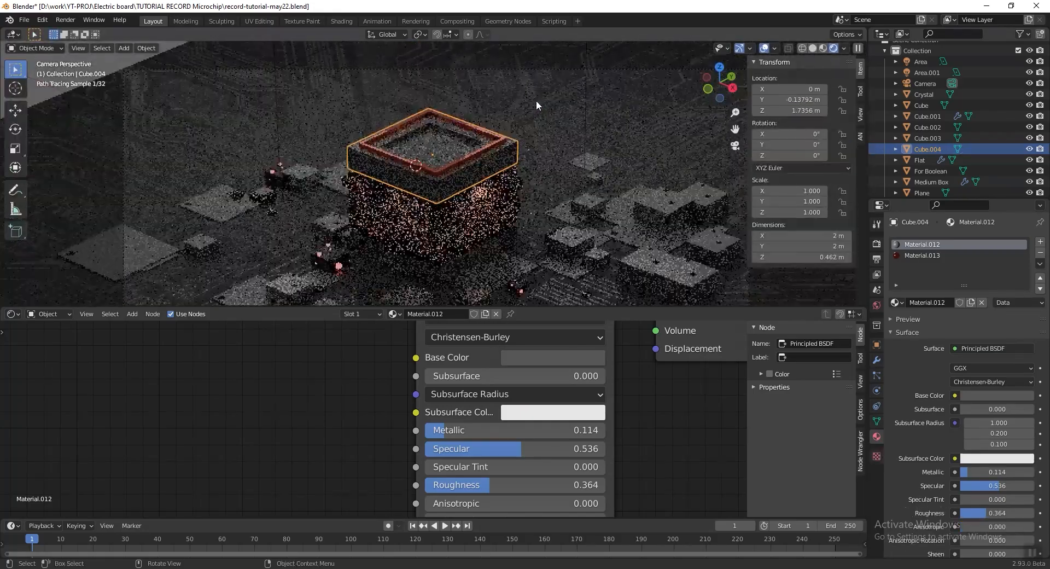
# Save the file and switch the viewport to solid shading with the central chip framed in a user perspective view
pyautogui.click(573, 110)
pyautogui.hotkey('ctrl', 's')
pyautogui.scroll(-2, 545, 128)
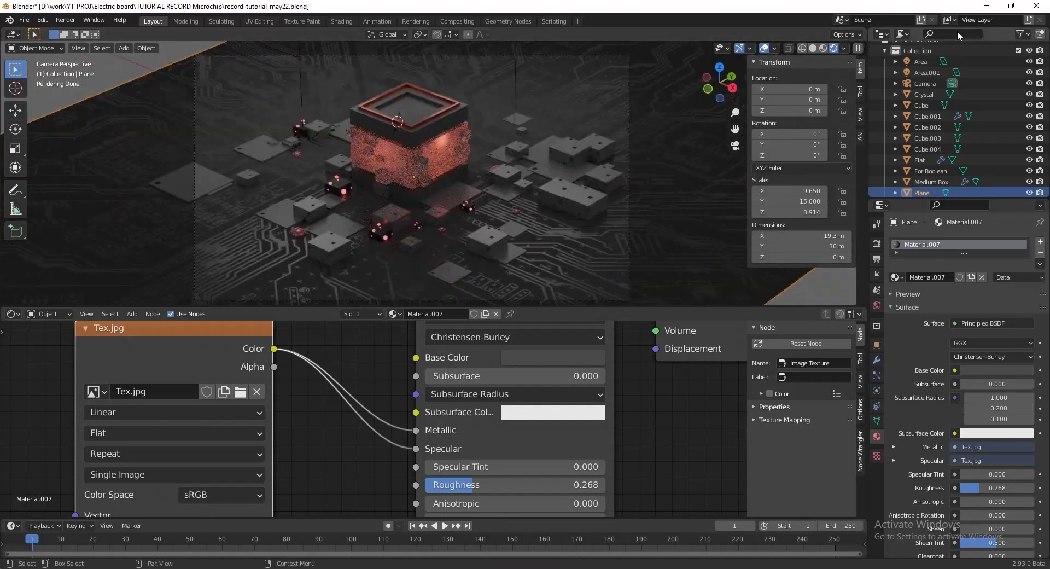
pyautogui.click(813, 49)
pyautogui.hotkey('ctrl', 's')
pyautogui.moveTo(476, 143); pyautogui.dragTo(462, 146, button='middle')
pyautogui.scroll(-3, 439, 148)
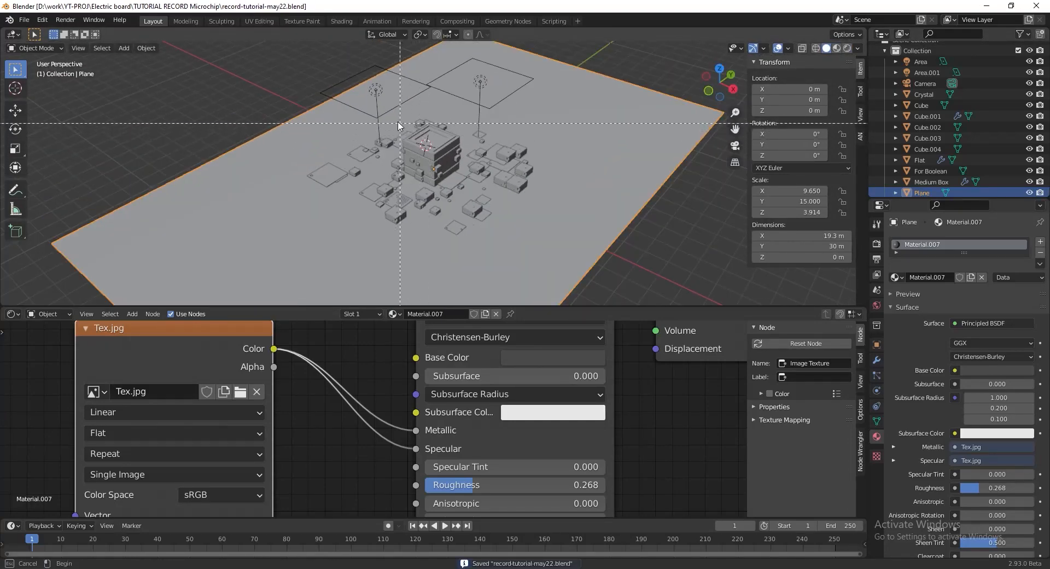
pyautogui.moveTo(490, 215); pyautogui.dragTo(489, 216)
# Add a cube at the 3D cursor and scale it down to about 0.522 m
pyautogui.hotkey('shift', 'a')
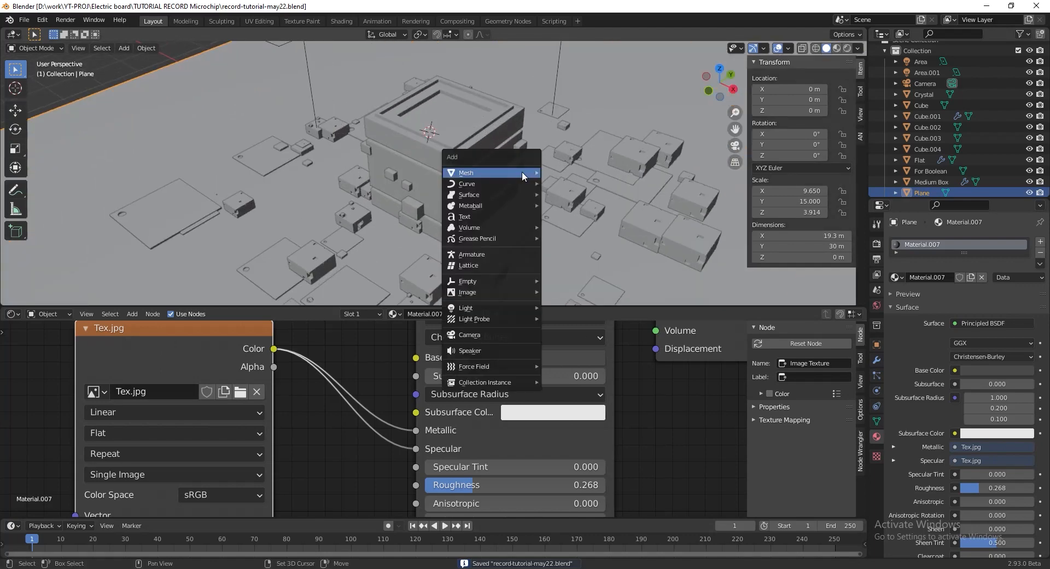
pyautogui.moveTo(538, 172)
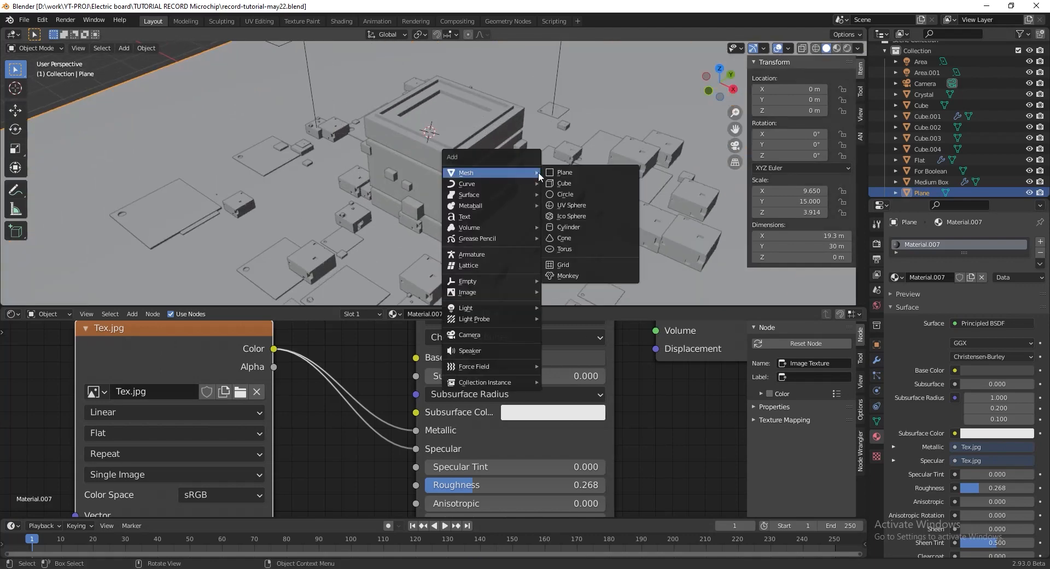
pyautogui.click(595, 183)
pyautogui.press('s')
pyautogui.click(537, 116)
# In top view, shrink the new cube further and move it beside the chip to about X 1.81 m, Y -0.19 m
pyautogui.press('KP_7')
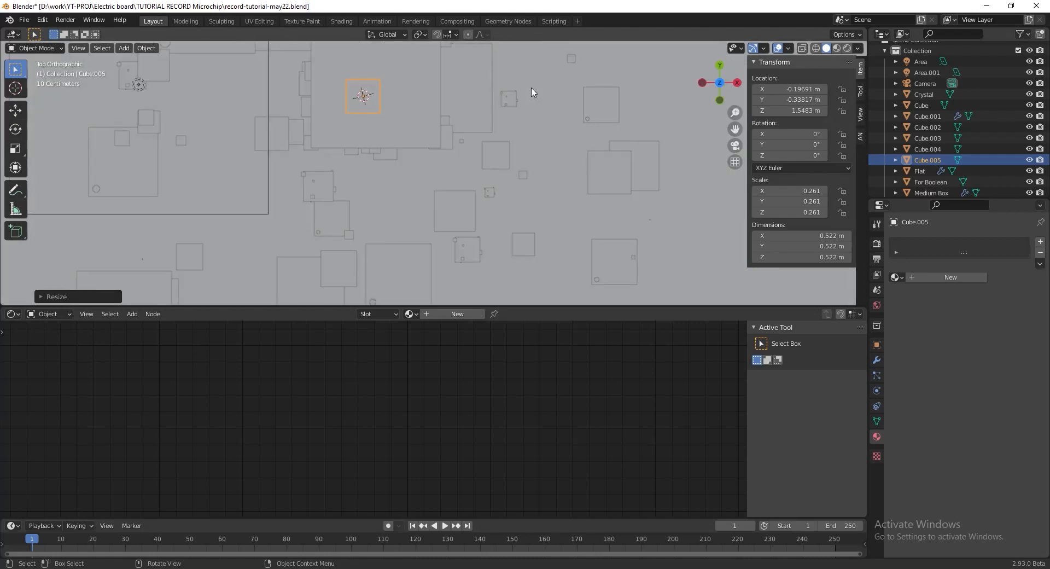
pyautogui.scroll(-2, 498, 134)
pyautogui.keyDown('shift'); pyautogui.moveTo(494, 144); pyautogui.dragTo(466, 193, button='middle'); pyautogui.keyUp('shift')
pyautogui.press('s')
pyautogui.click(467, 156)
pyautogui.press('g')
pyautogui.click(556, 156)
# Scale the cube down to about 0.038 m and place it at the chip's corner, about X 1.064 m, Y -1.107 m
pyautogui.press('s')
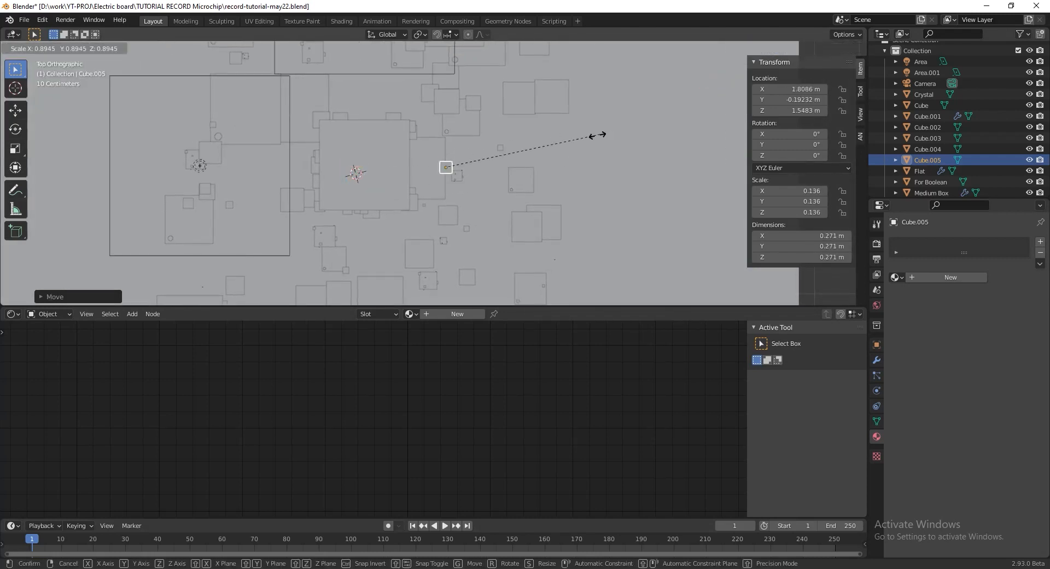
pyautogui.click(501, 156)
pyautogui.scroll(4, 484, 181)
pyautogui.press('s')
pyautogui.click(527, 141)
pyautogui.press('g')
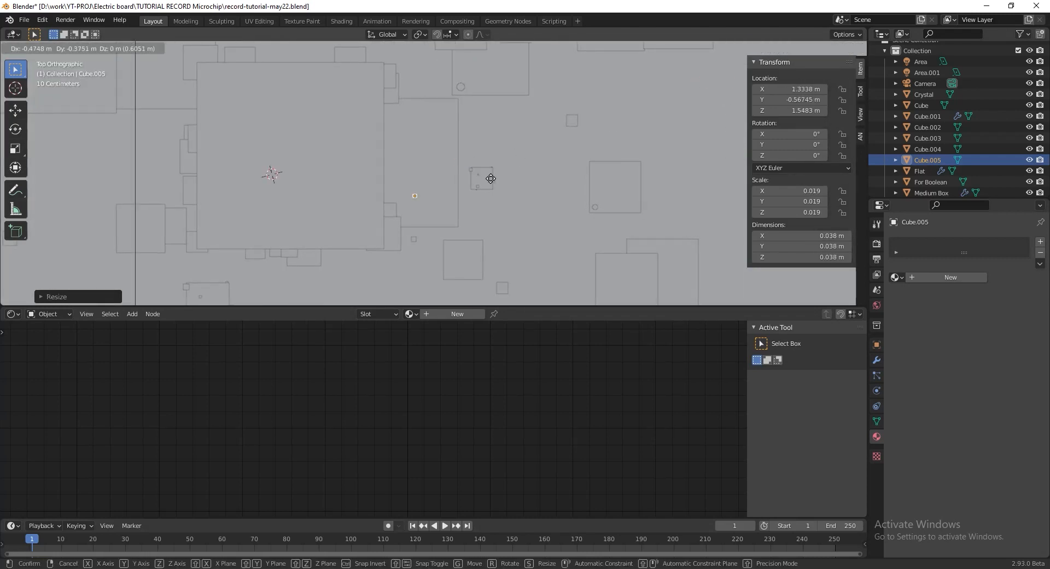
pyautogui.click(468, 228)
# Raise the small cube vertically to the height of the top slab, about Z 1.905 m
pyautogui.moveTo(467, 232); pyautogui.dragTo(372, 206, button='middle')
pyautogui.scroll(1, 372, 203)
pyautogui.press('g')
pyautogui.press('z')
pyautogui.click(381, 122)
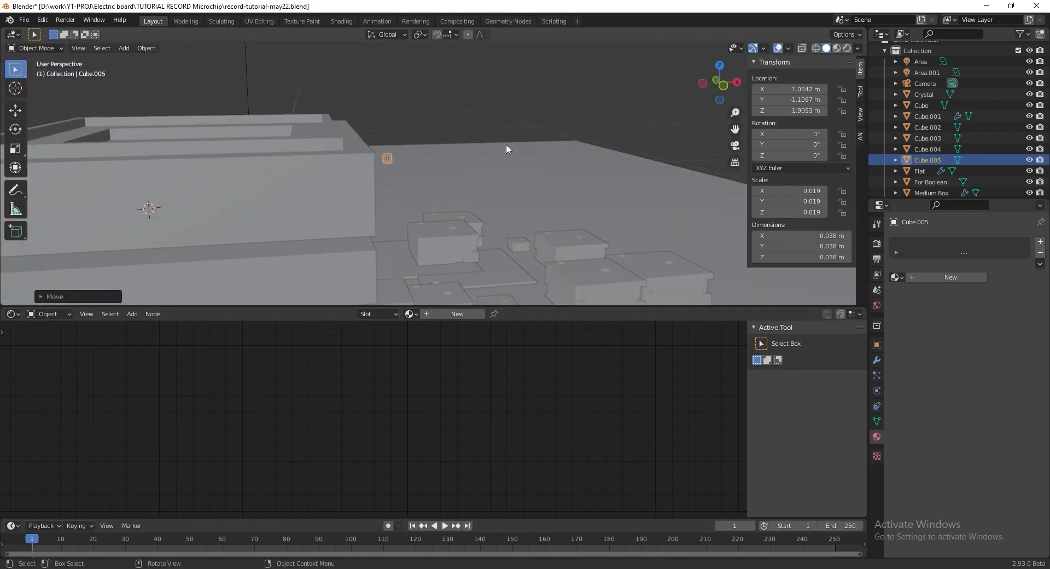
pyautogui.scroll(-4, 442, 136)
pyautogui.moveTo(442, 136); pyautogui.dragTo(430, 149, button='middle')
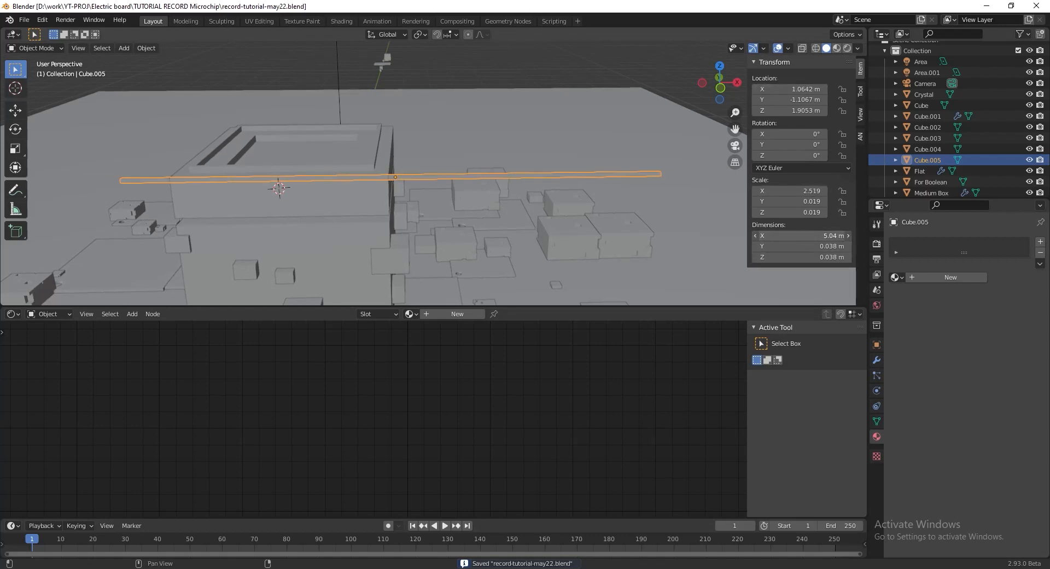
# Stretch the cube along X into a thin strip and scale it to about 7.49 m long and 0.025 m thick
pyautogui.moveTo(799, 236); pyautogui.dragTo(837, 235)
pyautogui.scroll(-4, 328, 183)
pyautogui.moveTo(328, 183); pyautogui.dragTo(401, 211, button='middle')
pyautogui.press('KP_7')
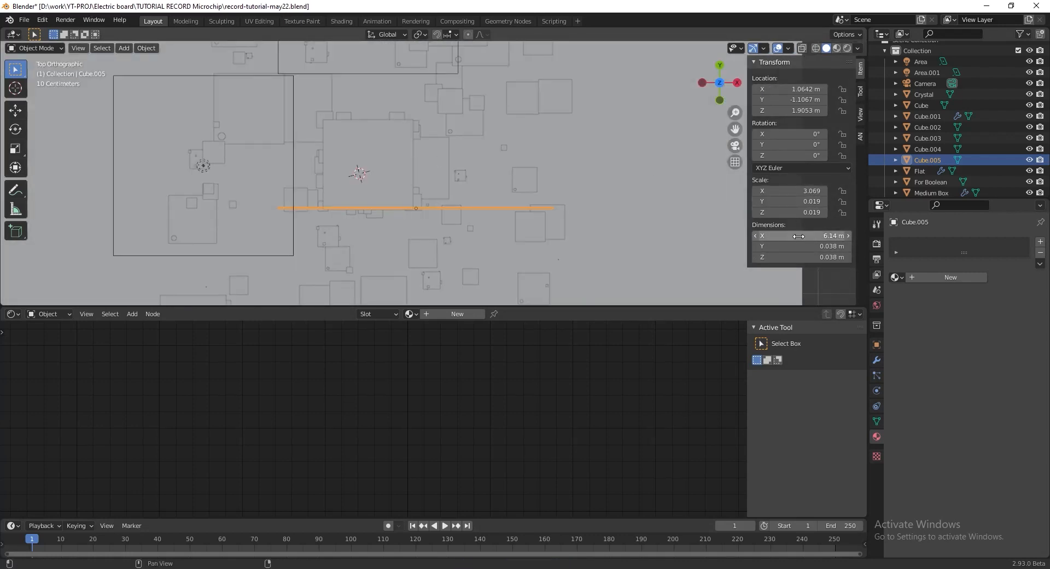
pyautogui.keyDown('shift'); pyautogui.moveTo(331, 167); pyautogui.dragTo(295, 163, button='middle'); pyautogui.keyUp('shift')
pyautogui.press('s')
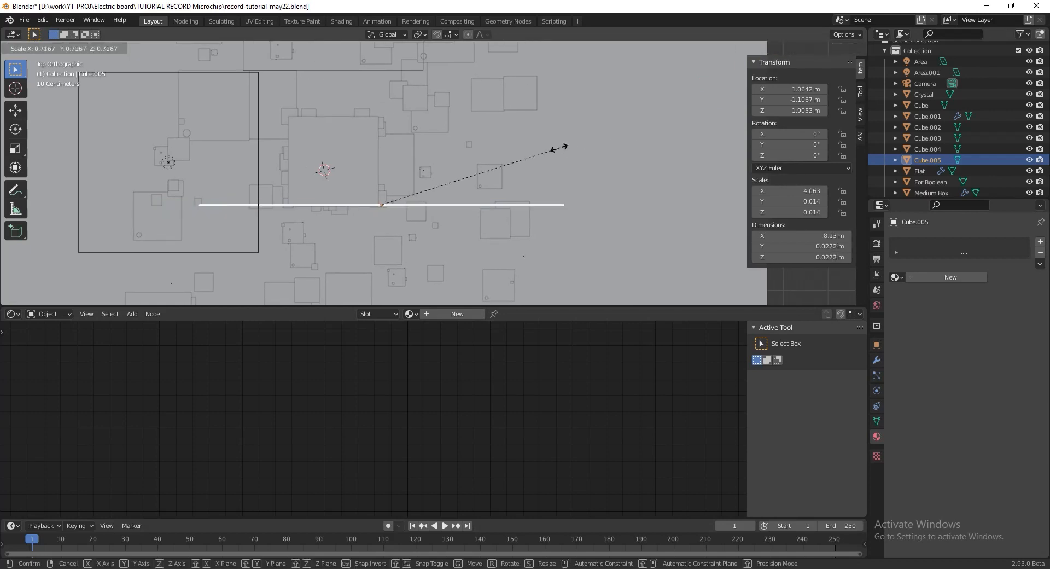
pyautogui.click(546, 151)
# Move the strip in top view so it runs outward from the chip's corner, centred near X 4.778 m, Y -1.115 m
pyautogui.scroll(2, 394, 194)
pyautogui.press('g')
pyautogui.click(473, 228)
pyautogui.press('g')
pyautogui.click(476, 192)
pyautogui.scroll(-5, 350, 169)
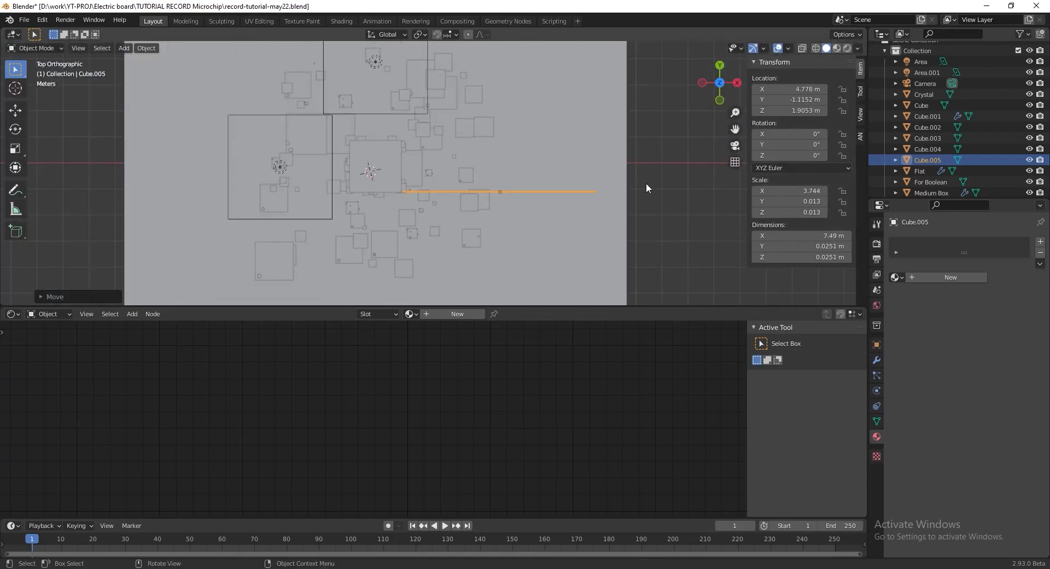
# Lengthen the strip to about 8.59 m, reposition it to about X 5.311 m, Y -1.109 m, and save the file
pyautogui.scroll(7, 396, 197)
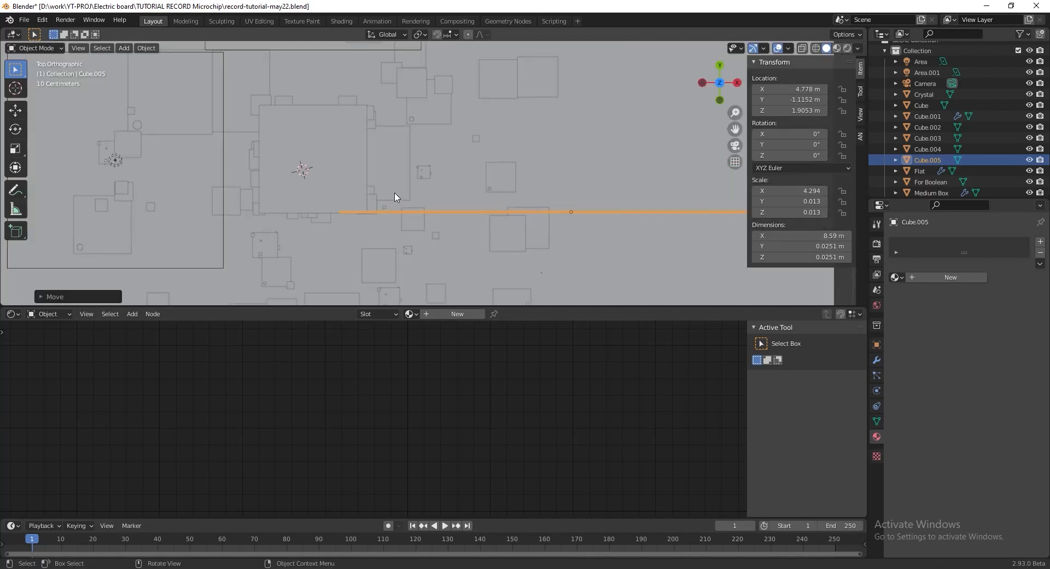
pyautogui.press('g')
pyautogui.click(442, 233)
pyautogui.scroll(-5, 438, 219)
pyautogui.moveTo(427, 206); pyautogui.dragTo(411, 149, button='middle')
pyautogui.scroll(6, 410, 153)
pyautogui.scroll(-5, 415, 156)
pyautogui.moveTo(564, 178); pyautogui.dragTo(464, 165, button='middle')
pyautogui.hotkey('ctrl', 's')
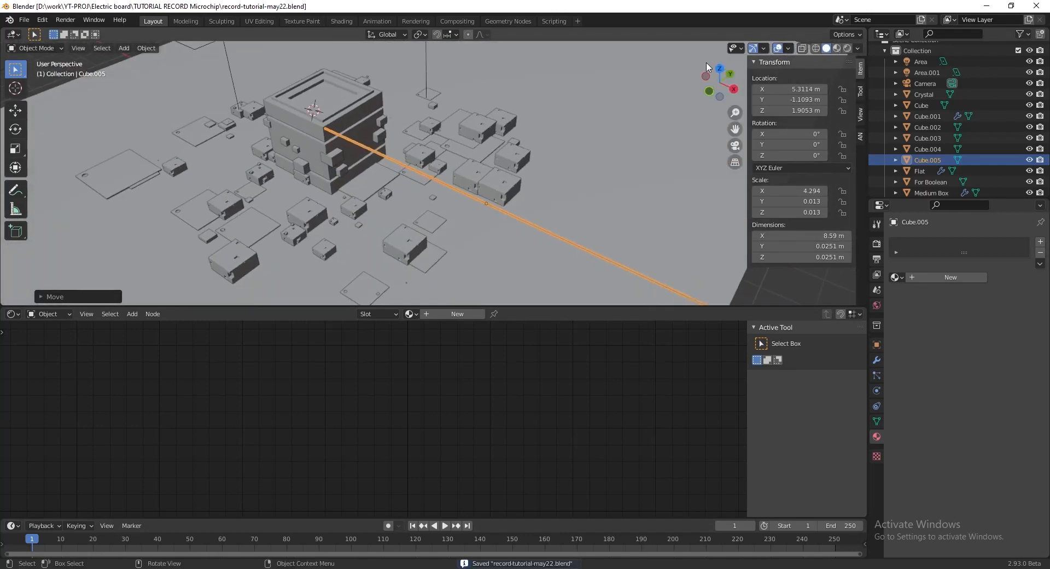
# Switch to rendered shading and create a new material for the strip
pyautogui.click(846, 49)
pyautogui.click(506, 241)
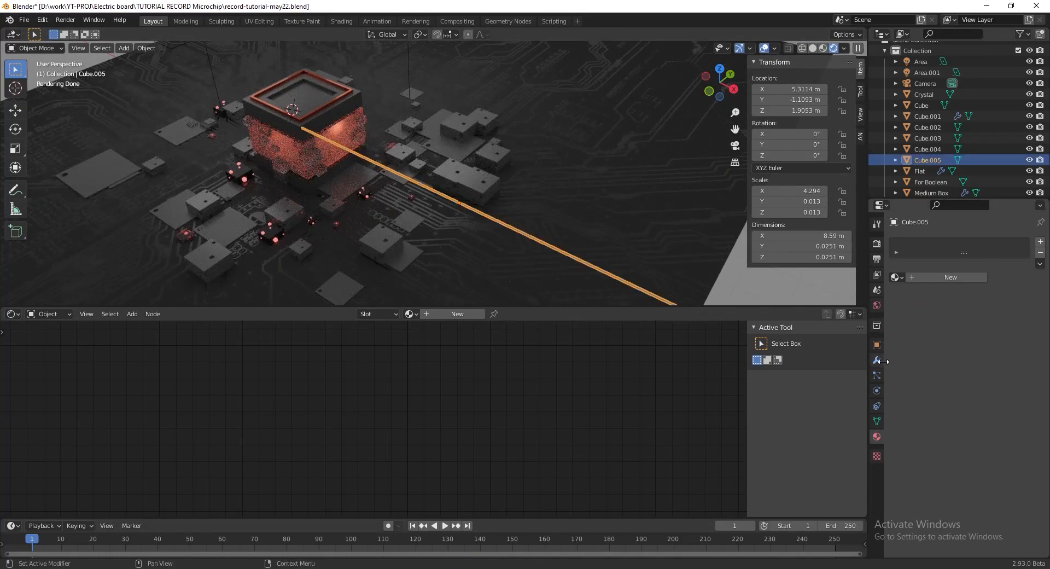
pyautogui.click(951, 277)
pyautogui.press('Home')
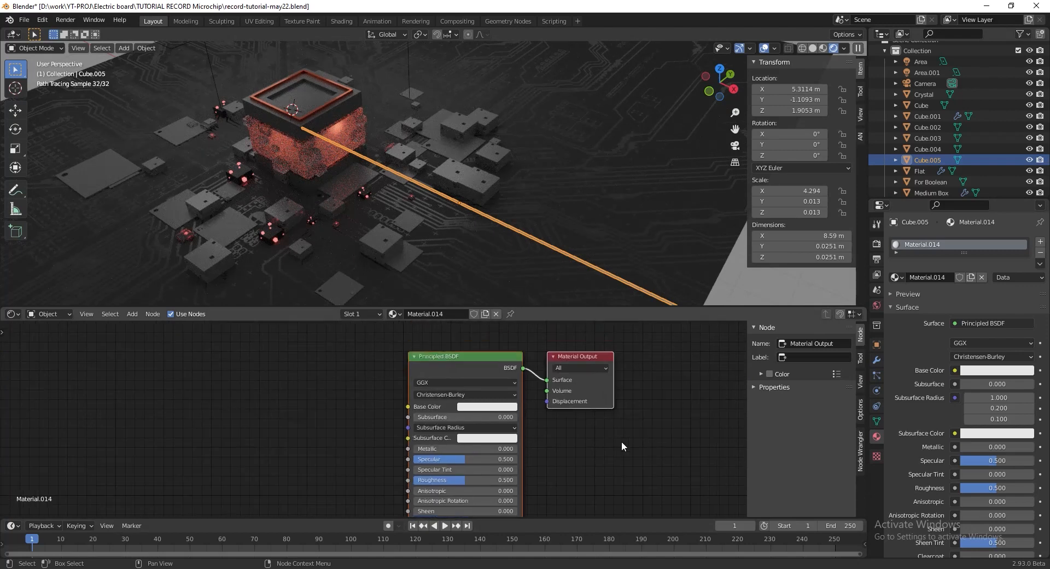
# Set the strip material's Emission color to a pinkish red
pyautogui.scroll(-4, 617, 399)
pyautogui.moveTo(580, 444); pyautogui.dragTo(633, 380, button='middle')
pyautogui.scroll(4, 640, 415)
pyautogui.moveTo(651, 460); pyautogui.dragTo(633, 400, button='middle')
pyautogui.click(541, 413)
pyautogui.click(614, 305)
pyautogui.click(584, 330)
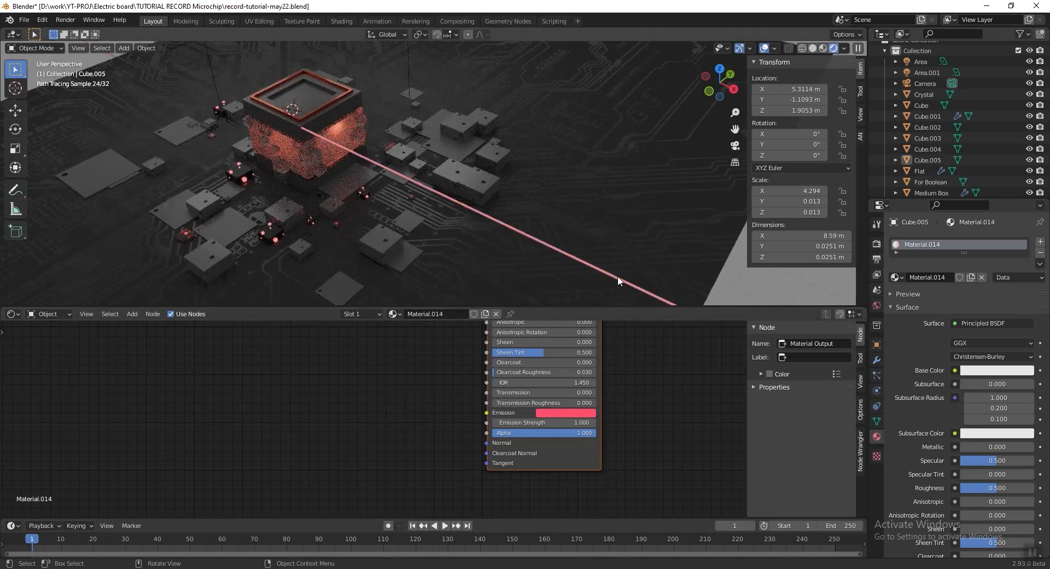
# Add an Image Texture node to the strip's material and load Tex2.png from the Texture folder
pyautogui.scroll(2, 709, 427)
pyautogui.scroll(-1, 686, 422)
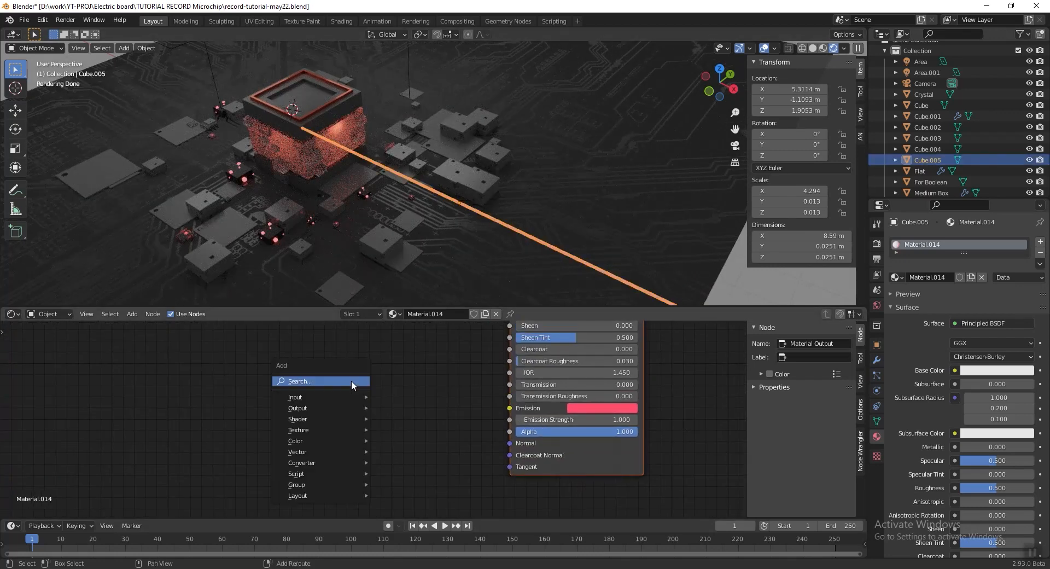
pyautogui.moveTo(350, 428)
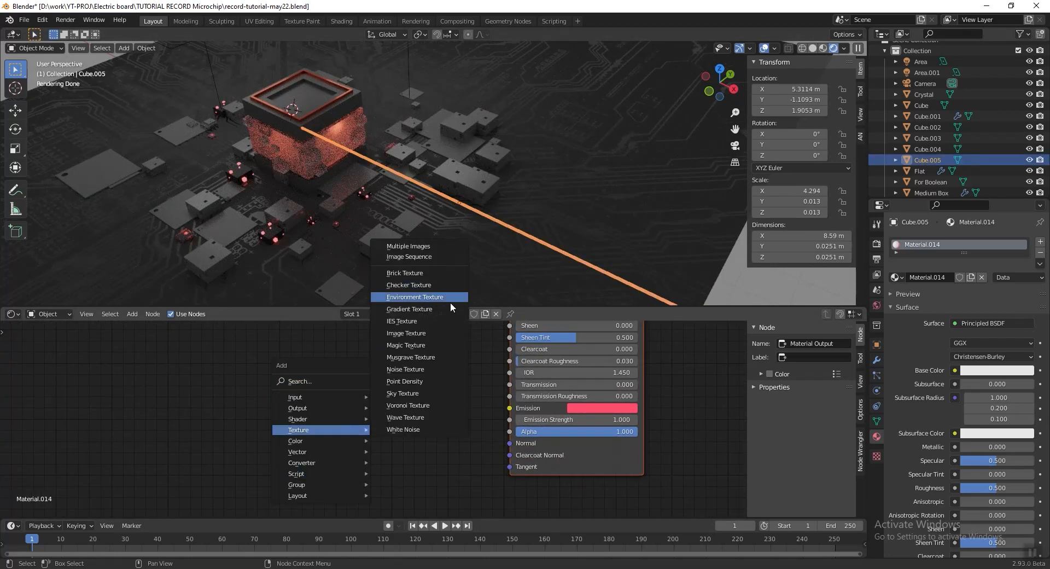
pyautogui.click(425, 333)
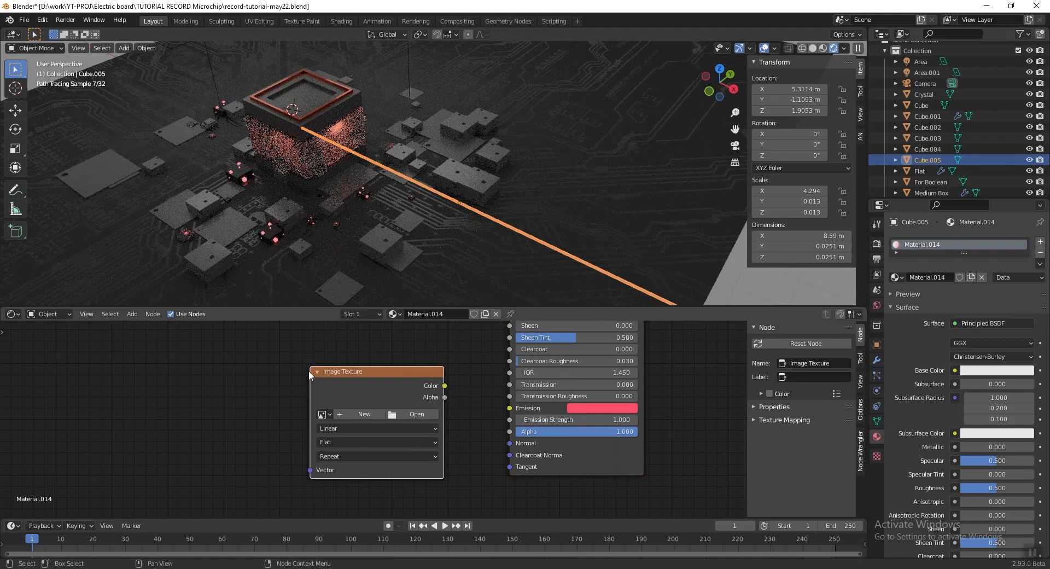
pyautogui.click(422, 414)
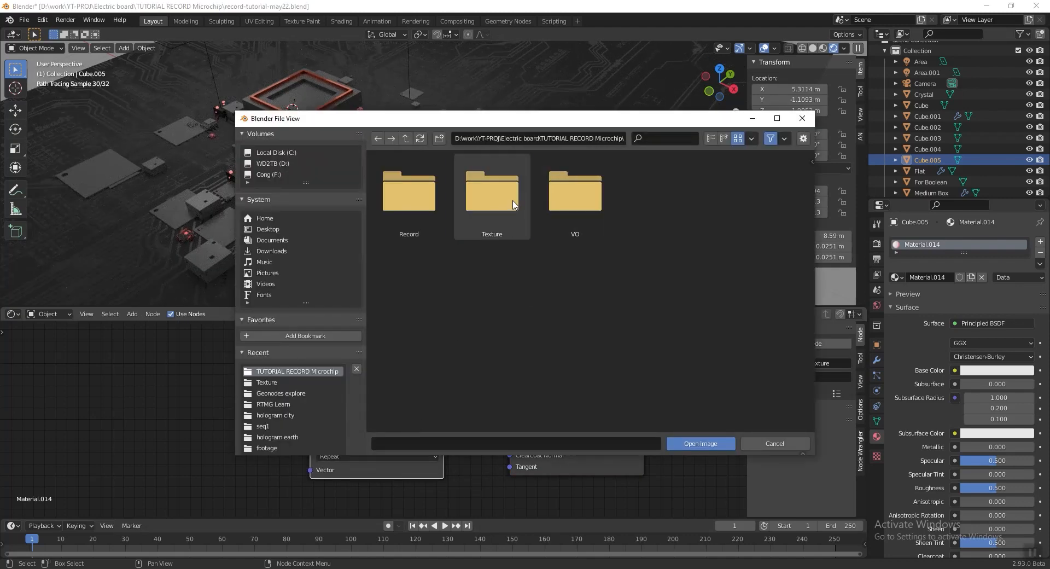
pyautogui.click(488, 191)
pyautogui.click(490, 219)
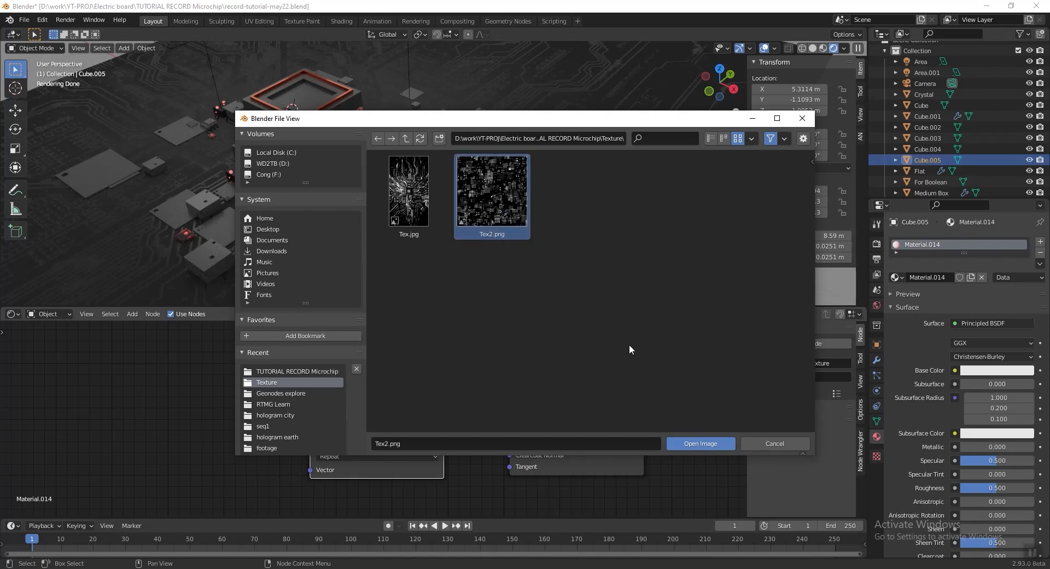
pyautogui.click(699, 443)
# Link the image texture's Color to the Principled BSDF Alpha and set the Emission Strength to 8
pyautogui.moveTo(445, 385); pyautogui.dragTo(468, 401)
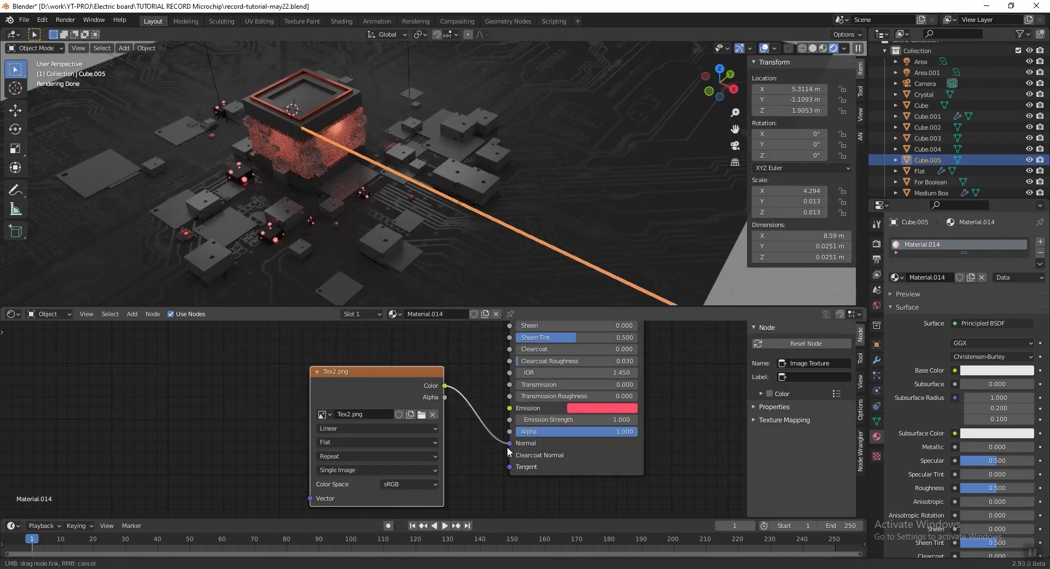
pyautogui.moveTo(512, 432); pyautogui.dragTo(513, 432)
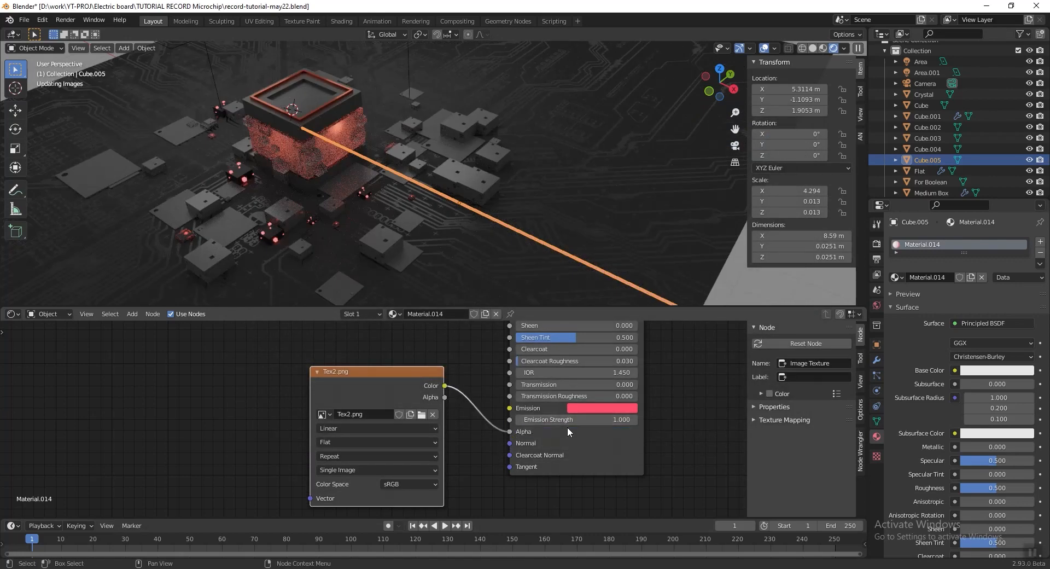
pyautogui.click(561, 420)
pyautogui.write('8')
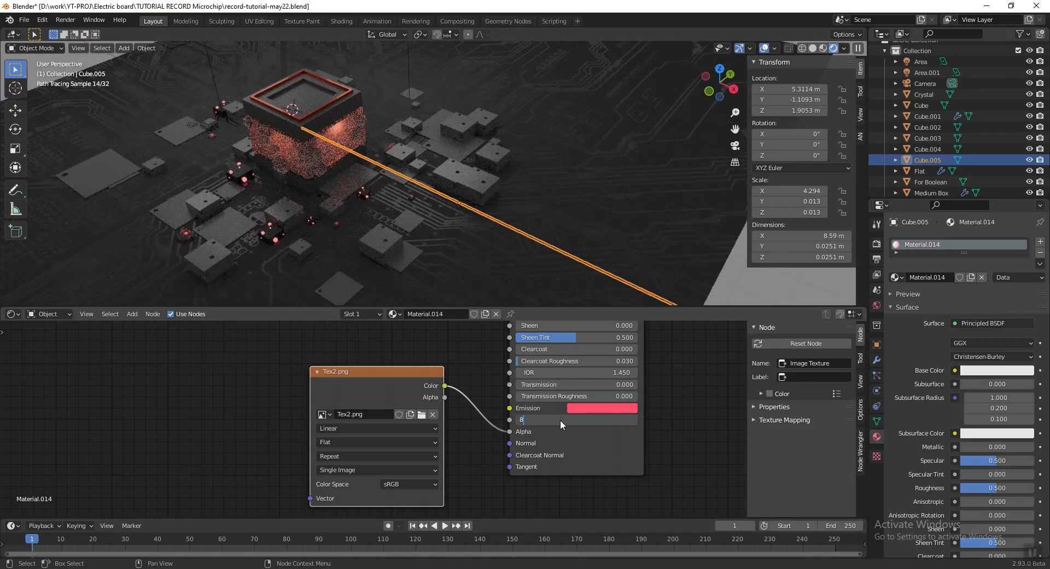
pyautogui.press('Return')
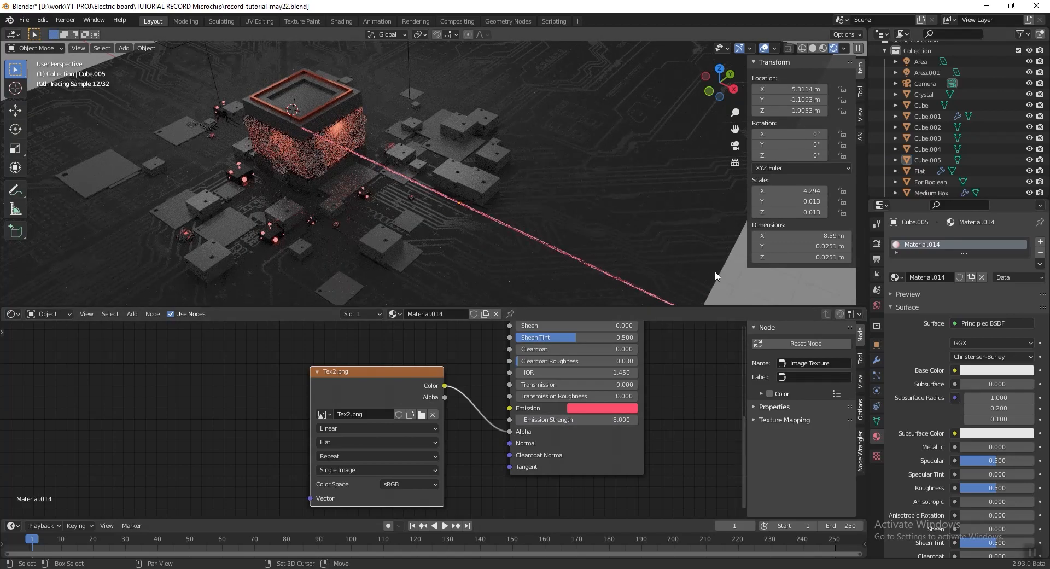
# Inspect the textured glowing strip up close, save the file, and view the scene through the camera
pyautogui.keyDown('shift'); pyautogui.moveTo(716, 272); pyautogui.dragTo(707, 227, button='middle'); pyautogui.keyUp('shift')
pyautogui.scroll(3, 492, 138)
pyautogui.keyDown('shift'); pyautogui.moveTo(491, 138); pyautogui.dragTo(498, 198, button='middle'); pyautogui.keyUp('shift')
pyautogui.scroll(2, 475, 194)
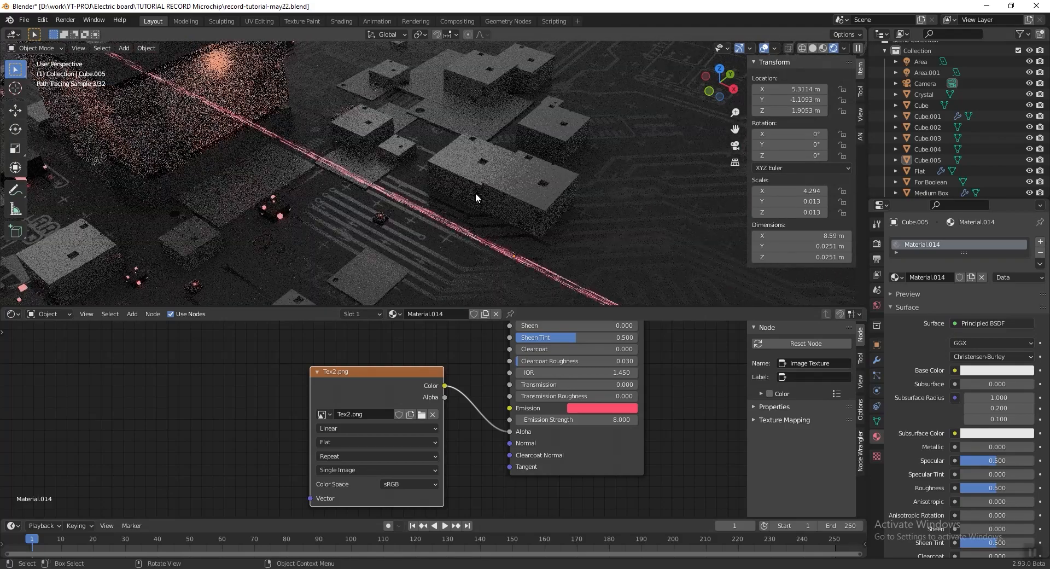
pyautogui.hotkey('ctrl', 's')
pyautogui.moveTo(692, 395); pyautogui.dragTo(687, 421, button='middle')
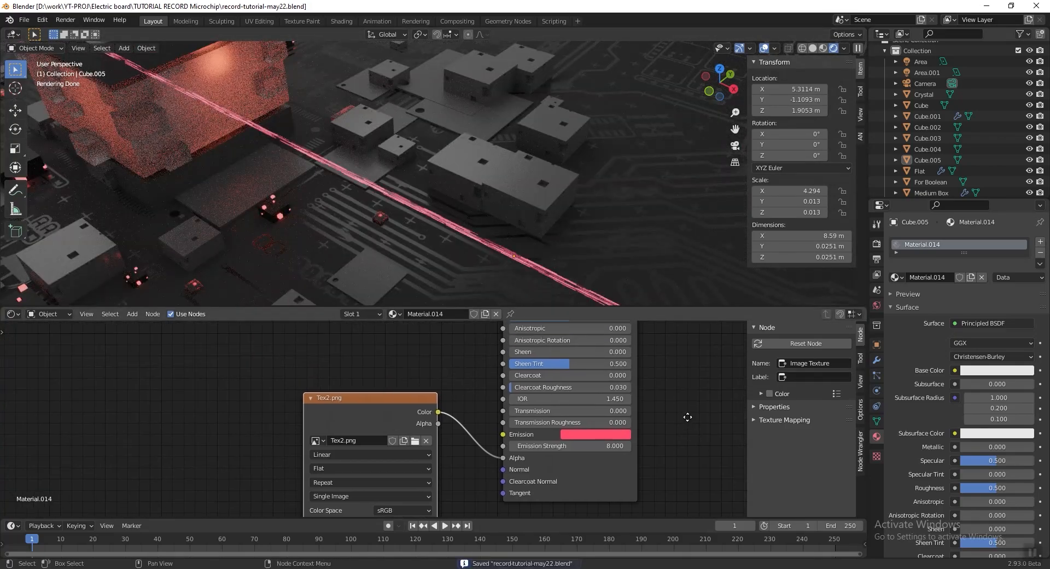
pyautogui.scroll(2, 466, 174)
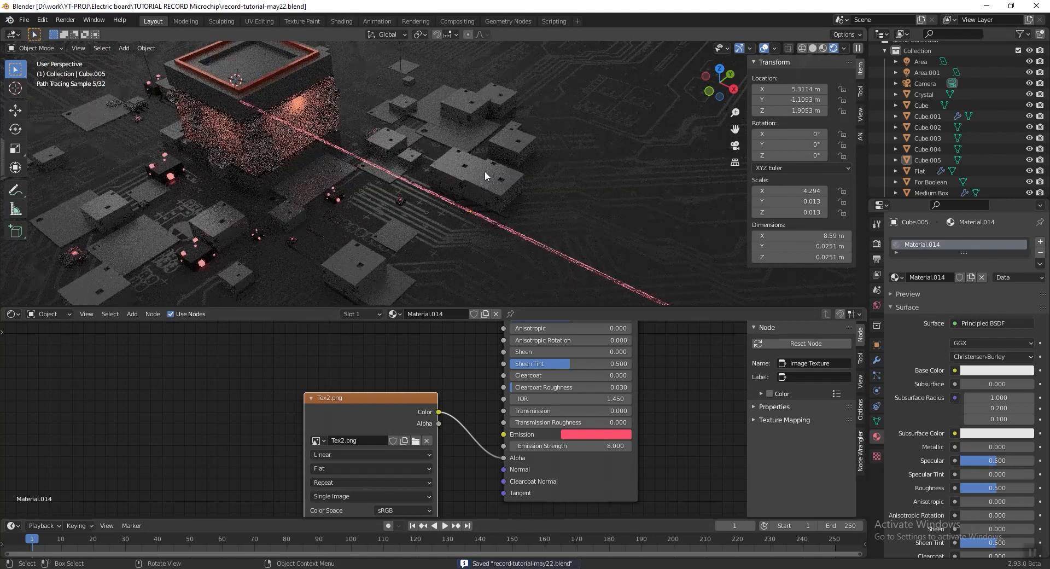
pyautogui.scroll(-1, 485, 176)
pyautogui.press('KP_0')
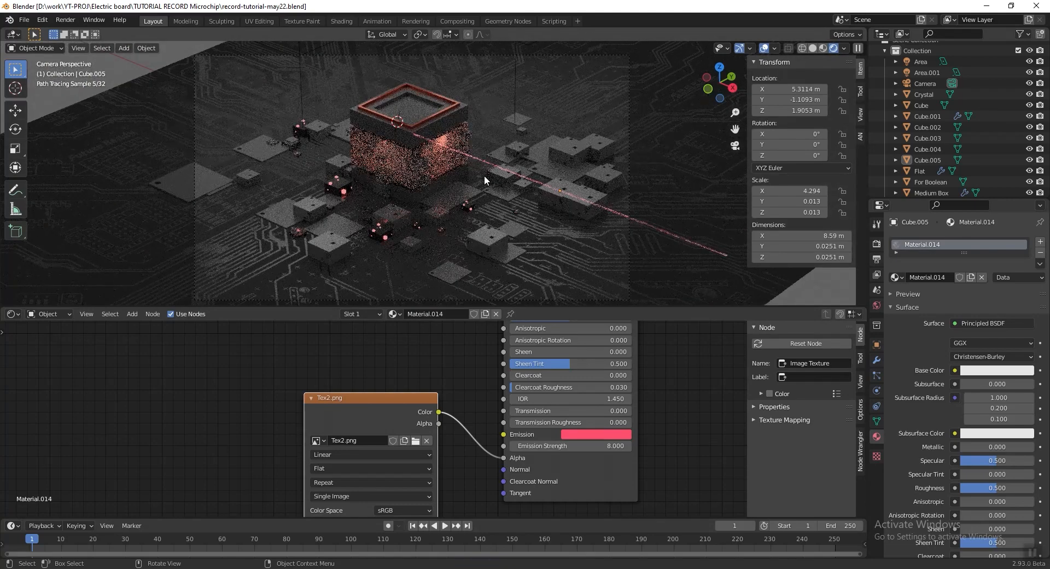
# Scale the strip down to about 5.58 m long, shift its geometry back to start at the chip's corner, and save the file
pyautogui.click(667, 231)
pyautogui.hotkey('ctrl', 's')
pyautogui.press('Tab')
pyautogui.press('Tab')
pyautogui.click(645, 223)
pyautogui.press('Tab')
pyautogui.moveTo(687, 215); pyautogui.dragTo(653, 240)
pyautogui.press('g')
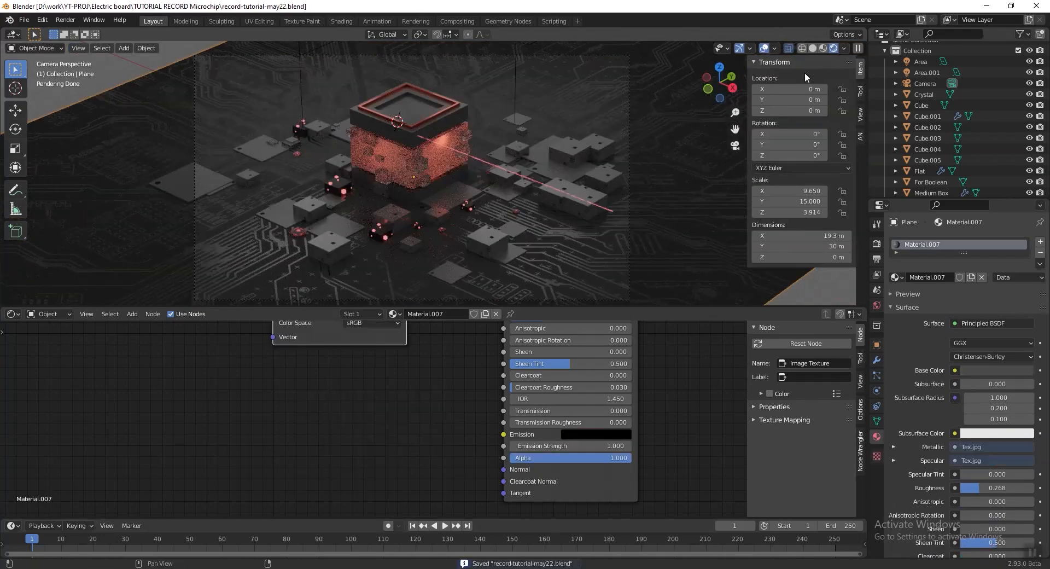
# In solid shading without X-ray, snap the 3D cursor to the strip's end at the chip
pyautogui.click(813, 48)
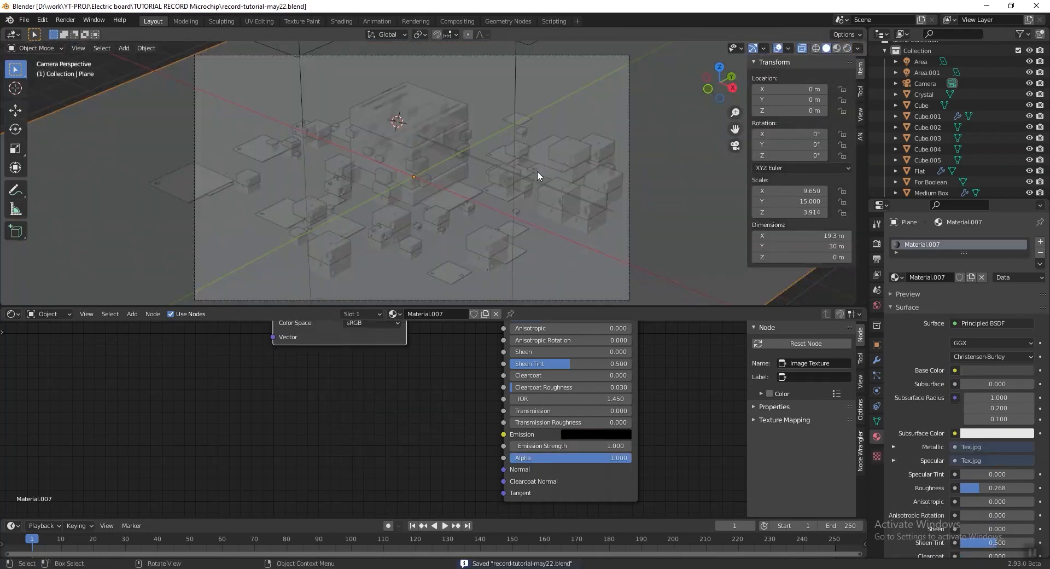
pyautogui.hotkey('alt', 'z')
pyautogui.moveTo(478, 180); pyautogui.dragTo(470, 180, button='middle')
pyautogui.scroll(6, 469, 177)
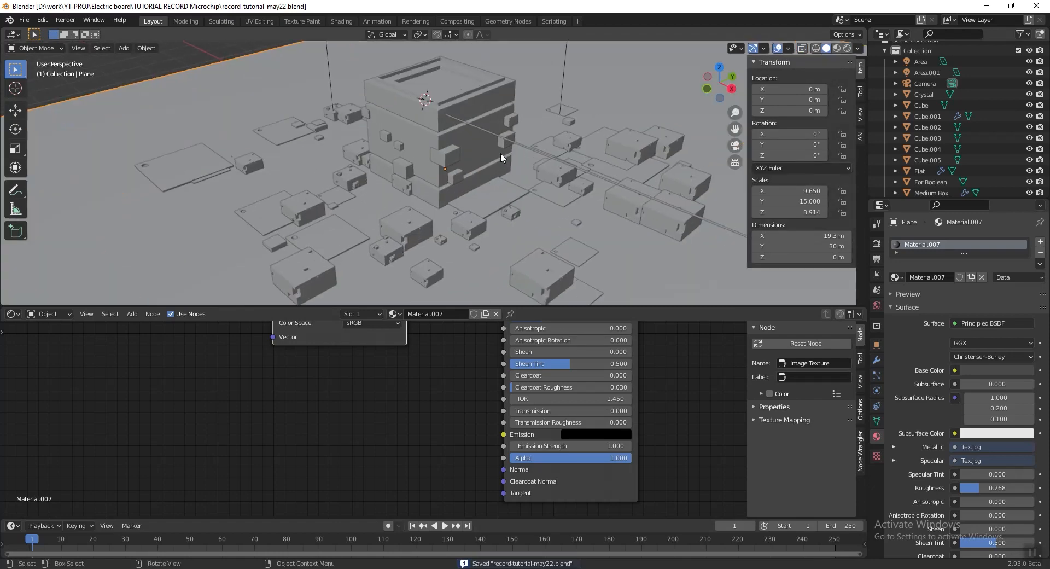
pyautogui.click(526, 145)
pyautogui.moveTo(551, 157); pyautogui.dragTo(481, 91, button='middle')
pyautogui.scroll(4, 466, 111)
pyautogui.press('Tab')
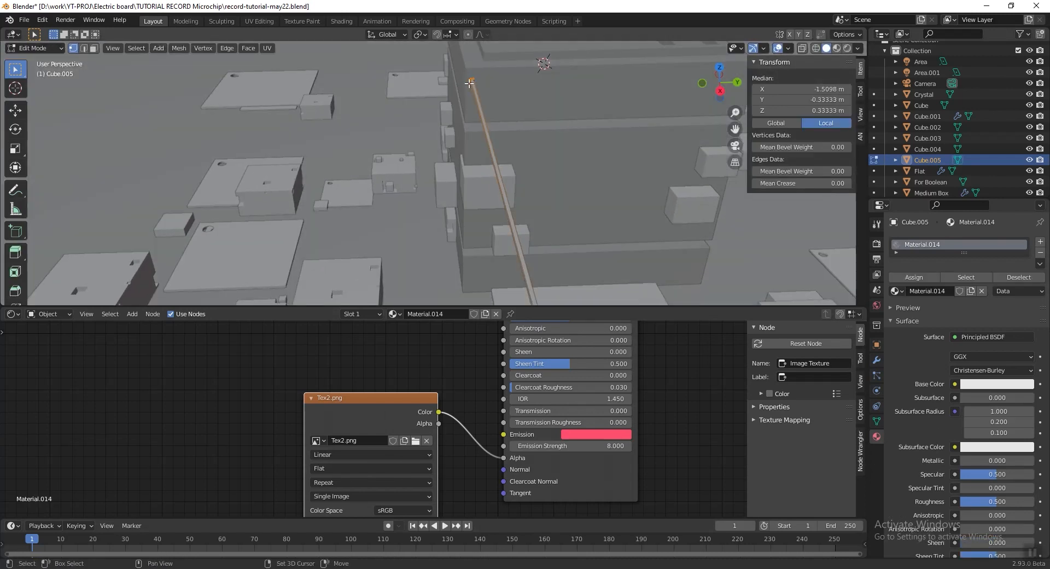
pyautogui.hotkey('shift', 's')
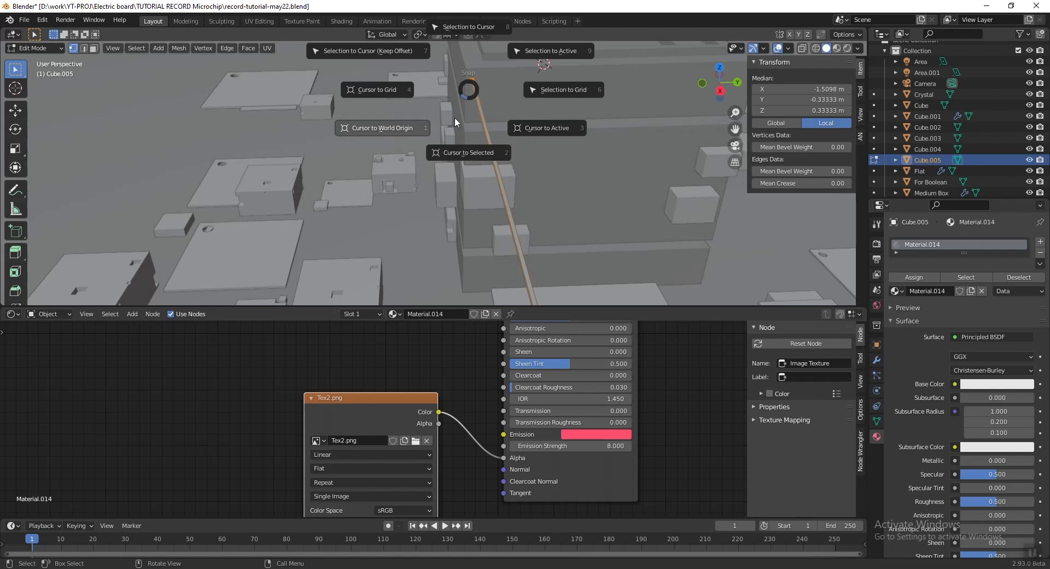
pyautogui.click(471, 151)
pyautogui.press('Tab')
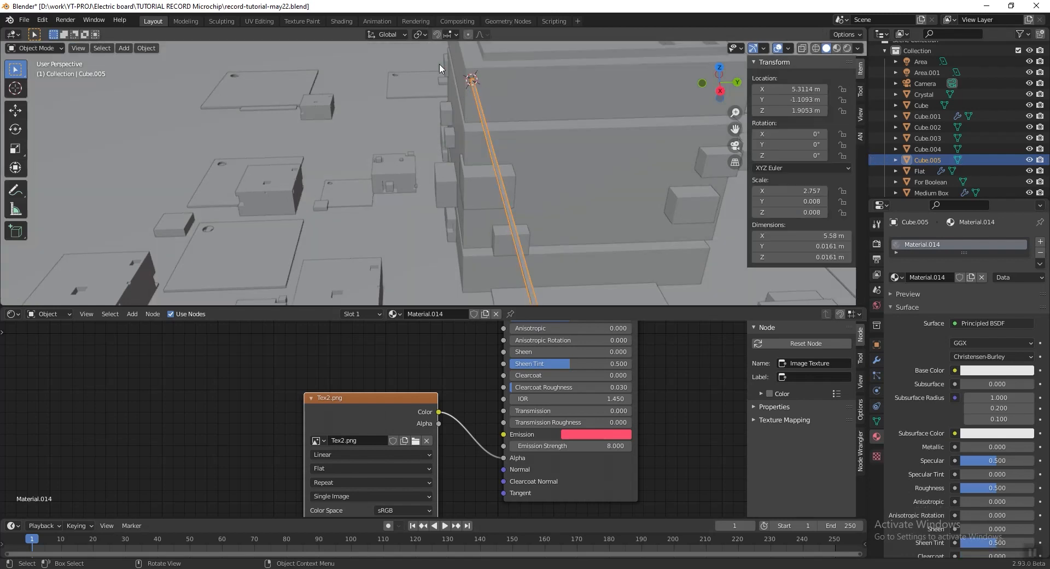
# Set the strip's origin to the 3D cursor
pyautogui.click(148, 48)
pyautogui.moveTo(170, 72)
pyautogui.click(311, 94)
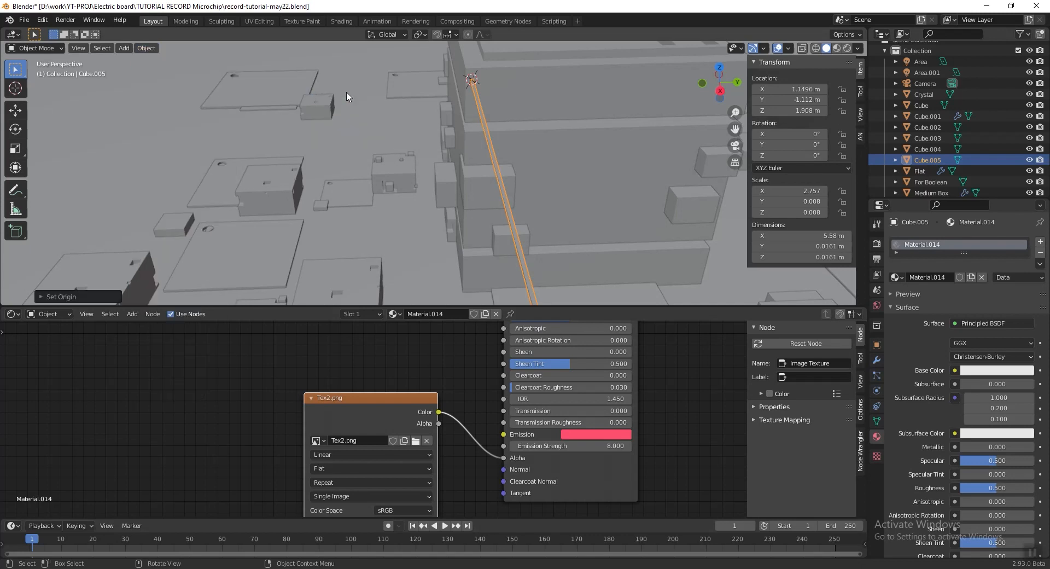
# Nudge the strip at the chip's corner along Y and Z to about Y -1.120 m, Z 1.964 m
pyautogui.scroll(-3, 454, 81)
pyautogui.click(15, 111)
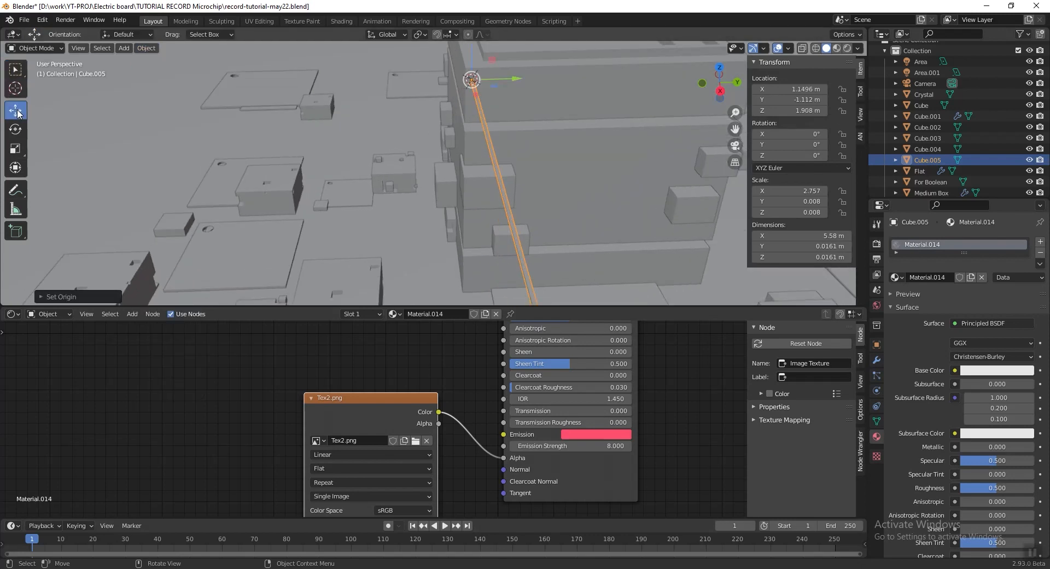
pyautogui.keyDown('shift'); pyautogui.moveTo(488, 76); pyautogui.dragTo(522, 158, button='middle'); pyautogui.keyUp('shift')
pyautogui.moveTo(510, 113); pyautogui.dragTo(507, 115)
pyautogui.moveTo(467, 73); pyautogui.dragTo(467, 58)
pyautogui.scroll(-8, 460, 137)
pyautogui.moveTo(446, 165)
pyautogui.mouseDown(button='middle')
pyautogui.moveTo(466, 165)
pyautogui.moveTo(446, 158)
pyautogui.mouseUp(button='middle')
pyautogui.scroll(3, 470, 162)
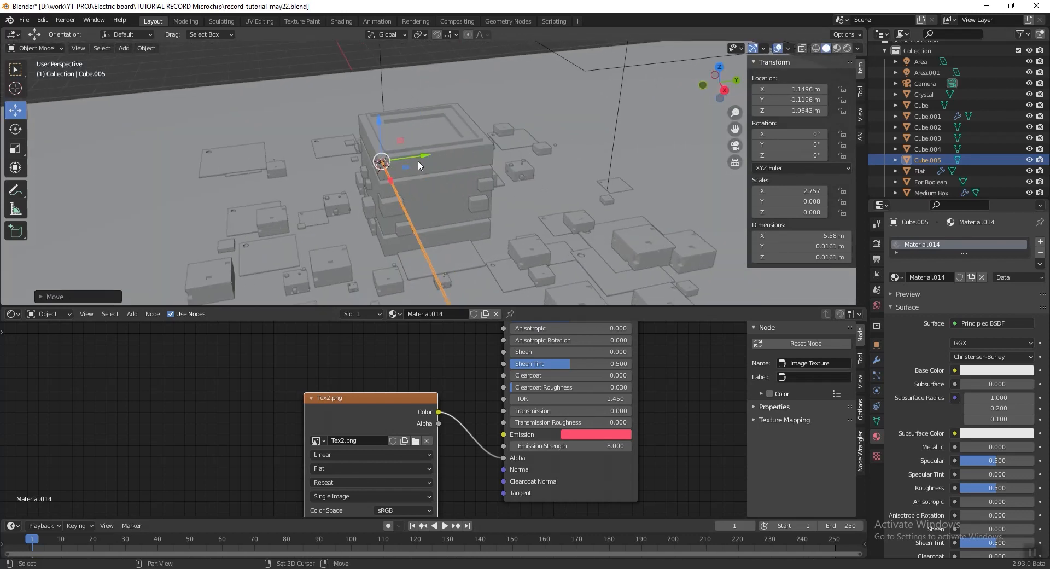
# Duplicate the strip along Y and place the copy at the other corner of the same chip side
pyautogui.hotkey('shift', 'd')
pyautogui.press('y')
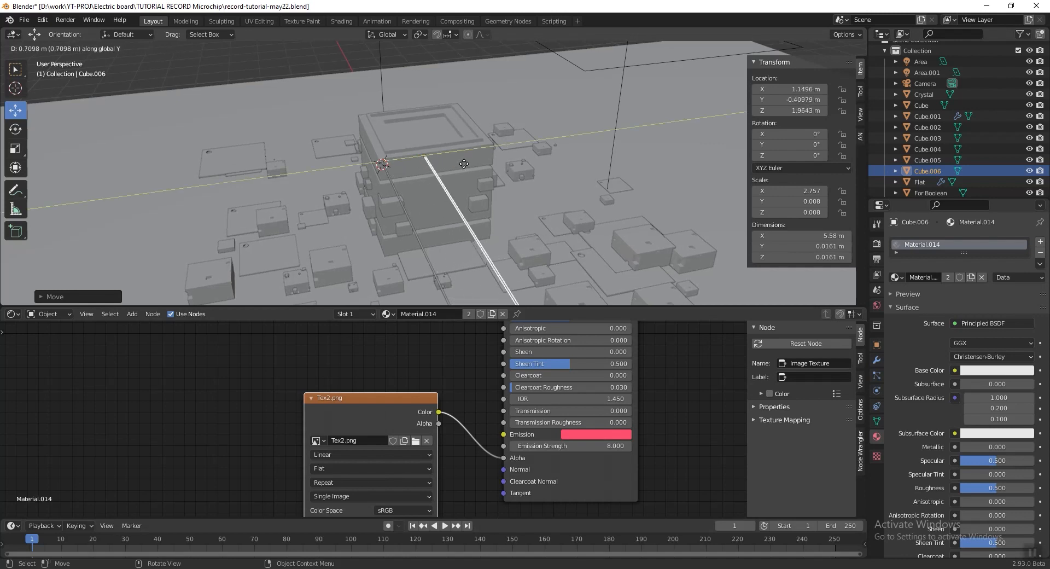
pyautogui.click(528, 177)
pyautogui.press('g')
pyautogui.press('y')
pyautogui.click(523, 159)
# Join the two parallel strips into one object
pyautogui.scroll(-2, 460, 154)
pyautogui.keyDown('shift'); pyautogui.click(414, 194); pyautogui.keyUp('shift')
pyautogui.moveTo(506, 118); pyautogui.dragTo(489, 136, button='middle')
pyautogui.hotkey('ctrl', 'j')
# Show the joined strips through the camera in rendered shading and save the file
pyautogui.press('KP_0')
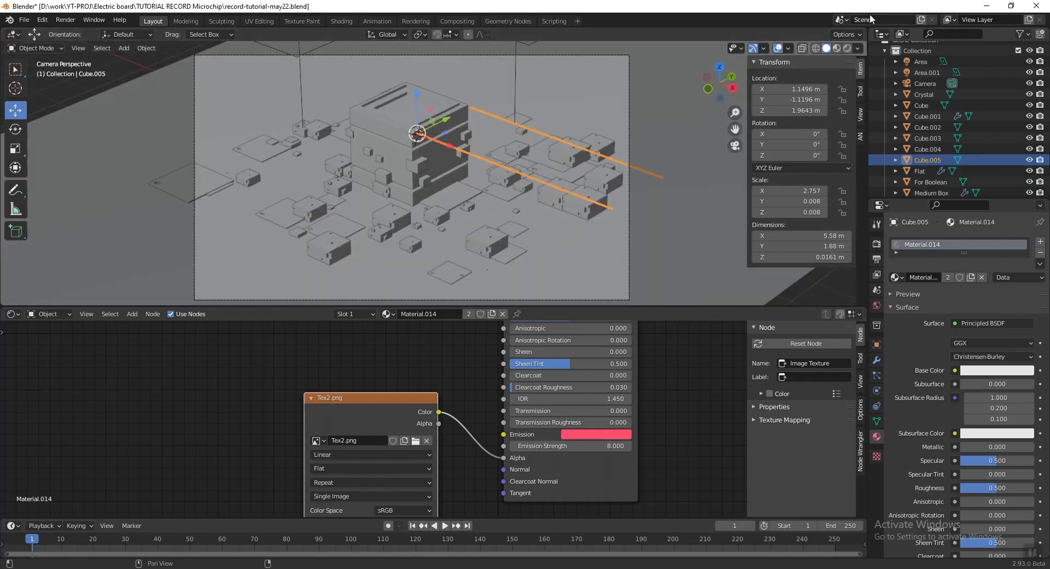
pyautogui.click(848, 49)
pyautogui.click(808, 290)
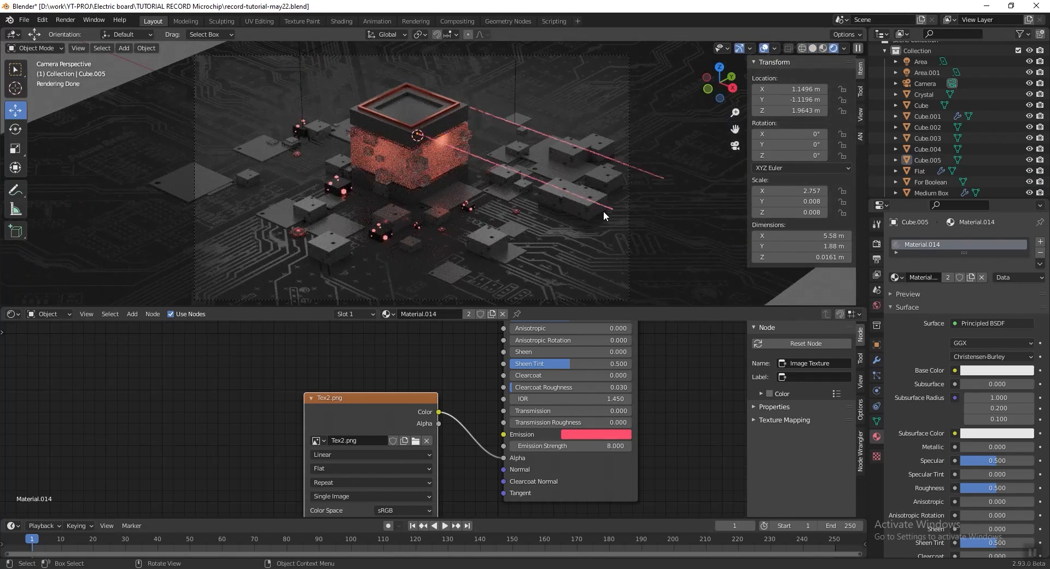
pyautogui.hotkey('ctrl', 's')
# Select the strip pair and replace the shader editor with a second 3D viewport in top view
pyautogui.scroll(-2, 638, 439)
pyautogui.moveTo(638, 438); pyautogui.dragTo(678, 387, button='middle')
pyautogui.scroll(4, 629, 427)
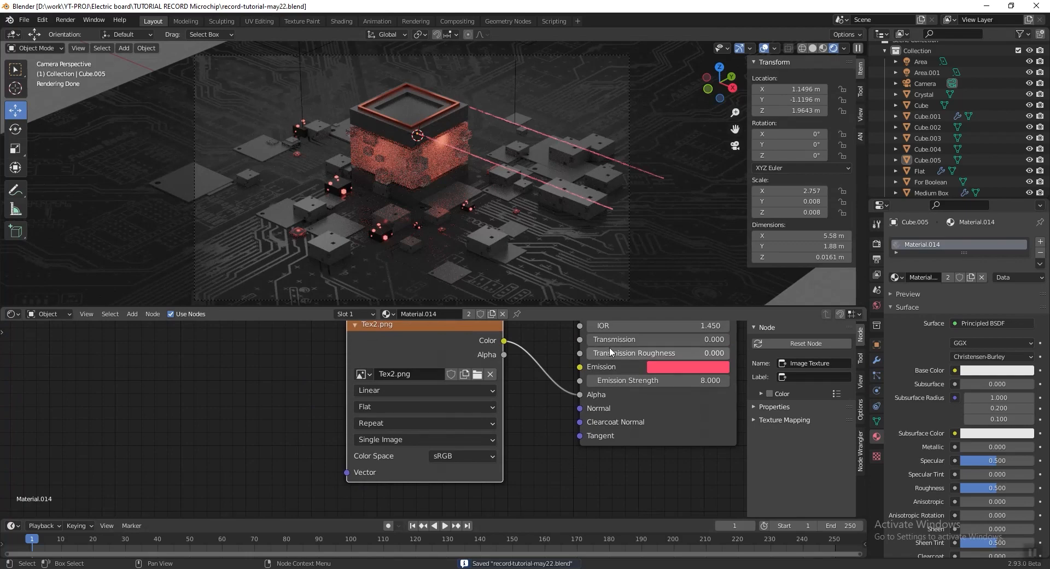
pyautogui.click(628, 163)
pyautogui.click(12, 313)
pyautogui.click(32, 357)
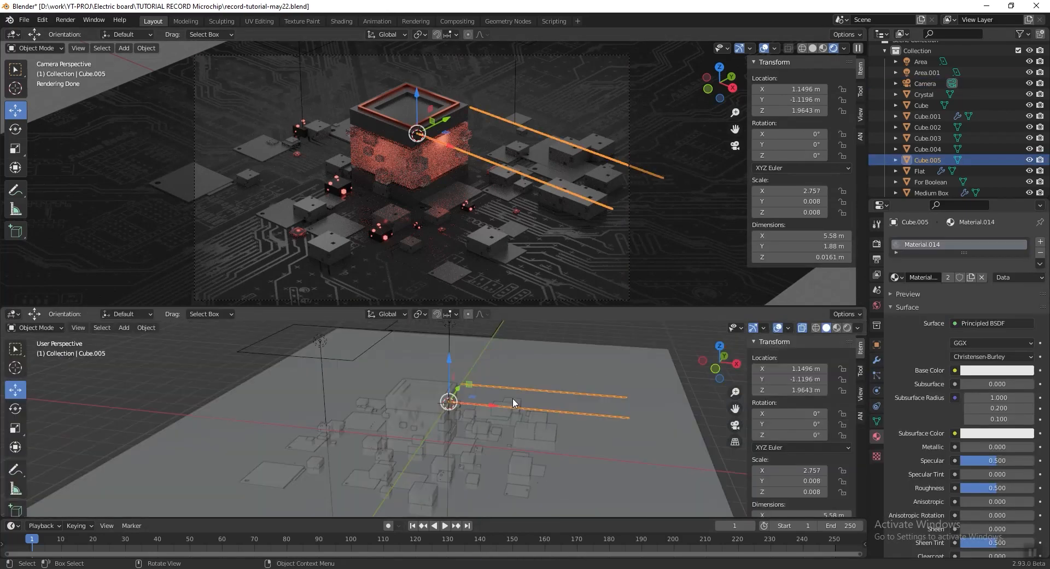
pyautogui.press('KP_7')
# Duplicate the strip pair, rotate it 180°, and place it on the chip's opposite side at about X -1.059 m, Y 0.838 m
pyautogui.hotkey('shift', 'd')
pyautogui.press('x')
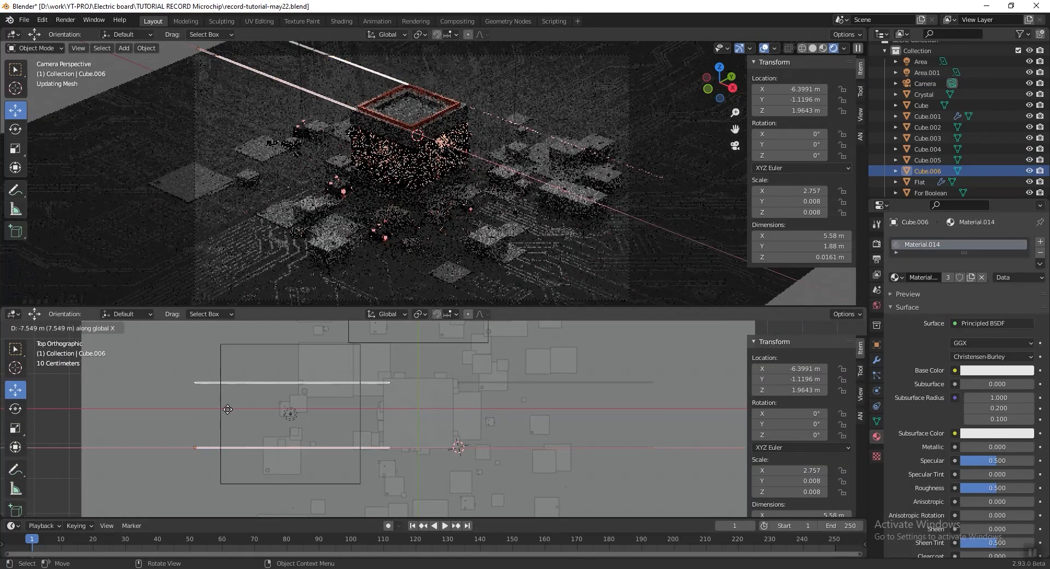
pyautogui.click(350, 376)
pyautogui.press('r')
pyautogui.click(166, 464)
pyautogui.press('g')
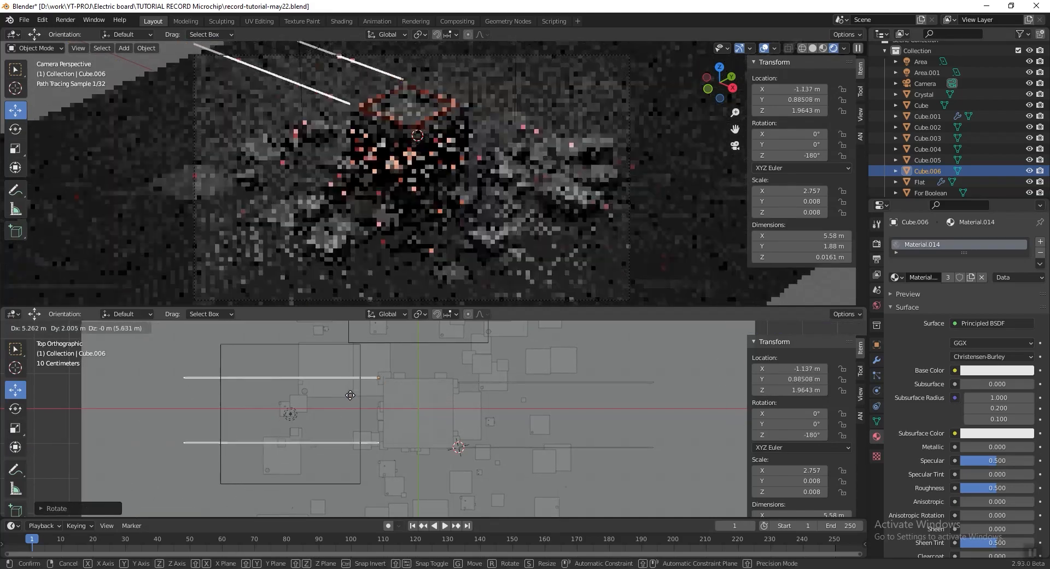
pyautogui.click(353, 397)
pyautogui.scroll(-1, 525, 393)
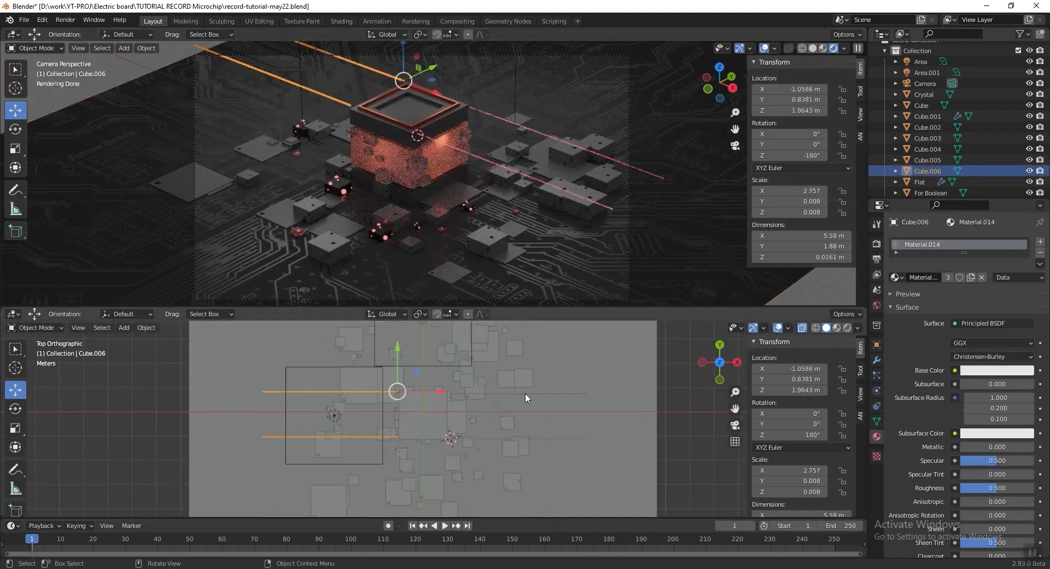
# Duplicate the strip pair again, rotate it a quarter turn, and place it running outward from the chip's +Y side
pyautogui.hotkey('shift', 'd')
pyautogui.click(413, 366)
pyautogui.press('r')
pyautogui.click(375, 413)
pyautogui.press('g')
pyautogui.click(431, 472)
# Duplicate the pair for the chip's -Y side, rotated to -90° at about X -0.907 m, Y -1.214 m, and save the file
pyautogui.hotkey('shift', 'd')
pyautogui.click(452, 418)
pyautogui.press('r')
pyautogui.click(336, 387)
pyautogui.click(562, 87)
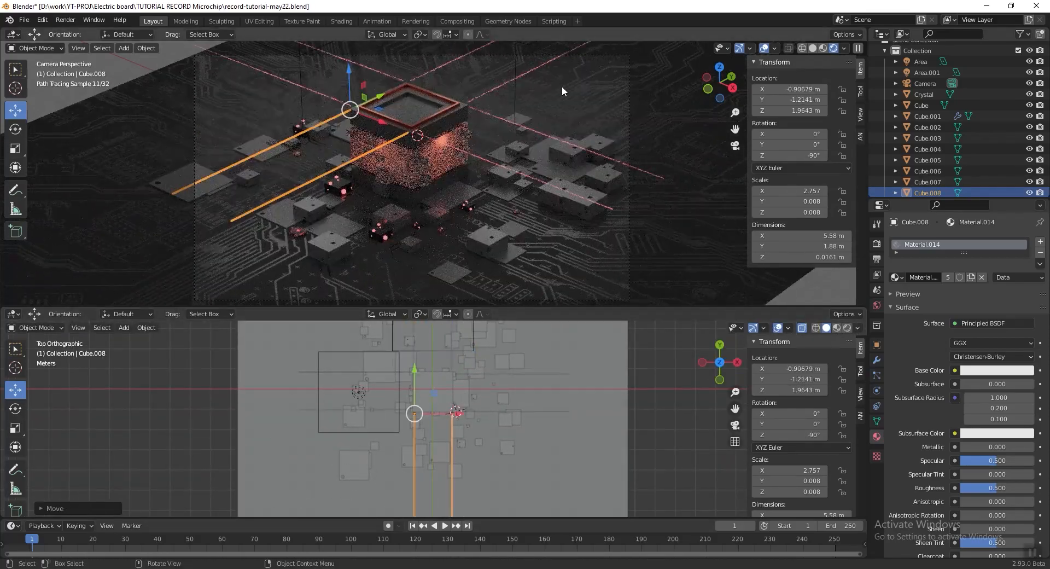
pyautogui.hotkey('ctrl', 's')
pyautogui.scroll(3, 556, 88)
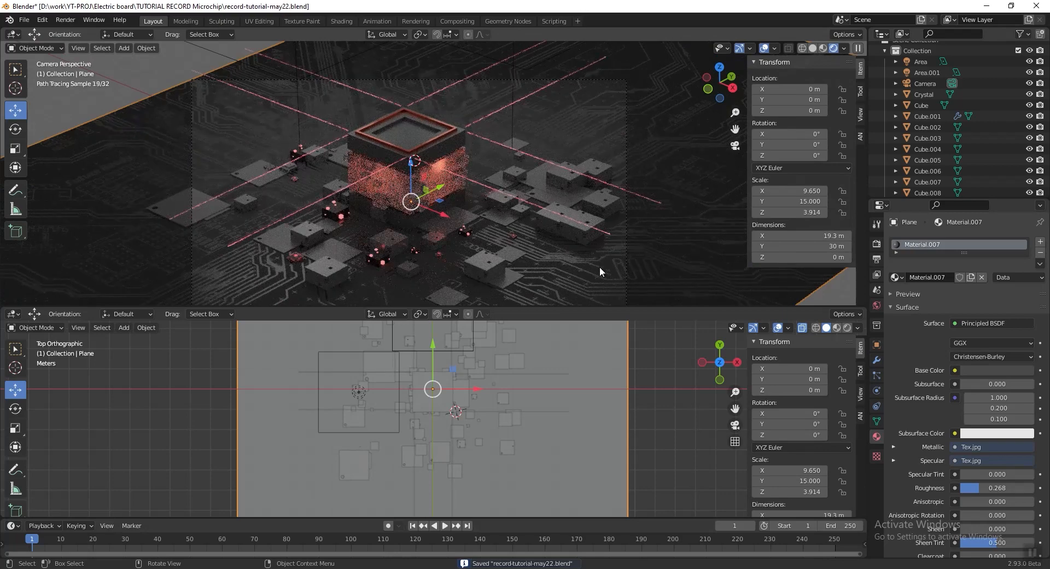
# Switch the upper viewport to solid shading and add a plain-axes empty to the scene
pyautogui.click(813, 48)
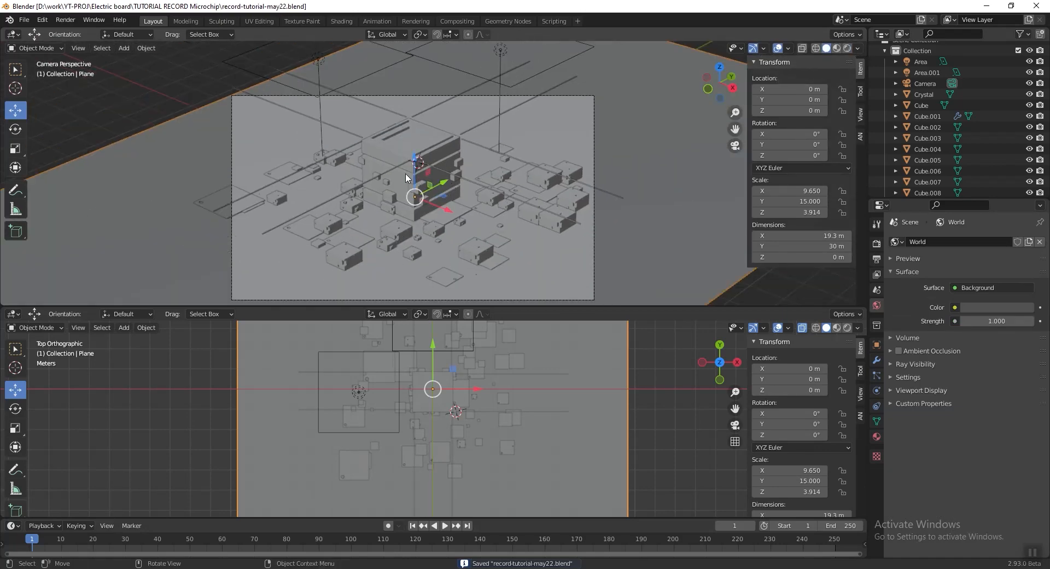
pyautogui.hotkey('shift', 'a')
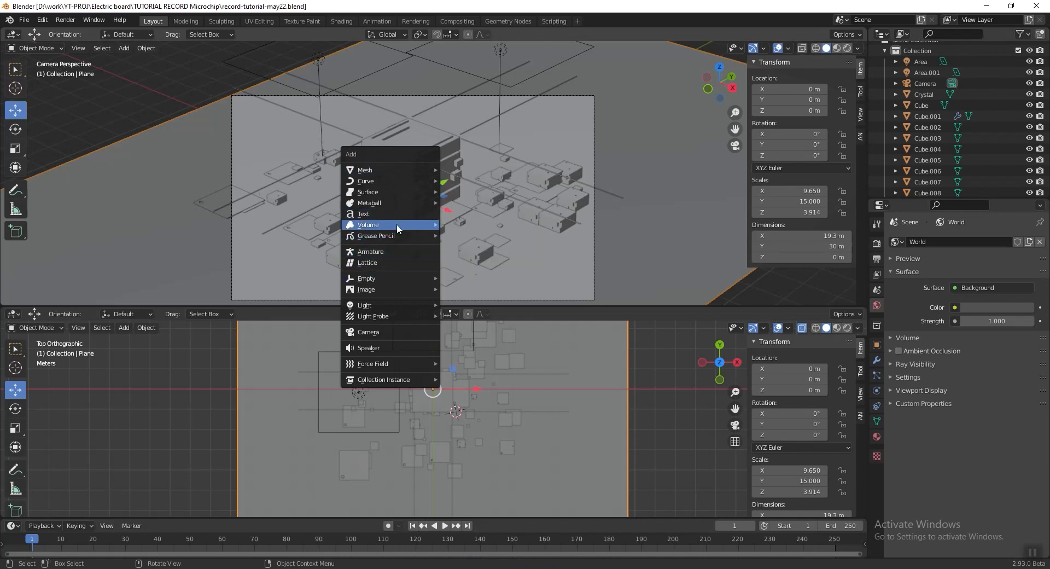
pyautogui.moveTo(384, 279)
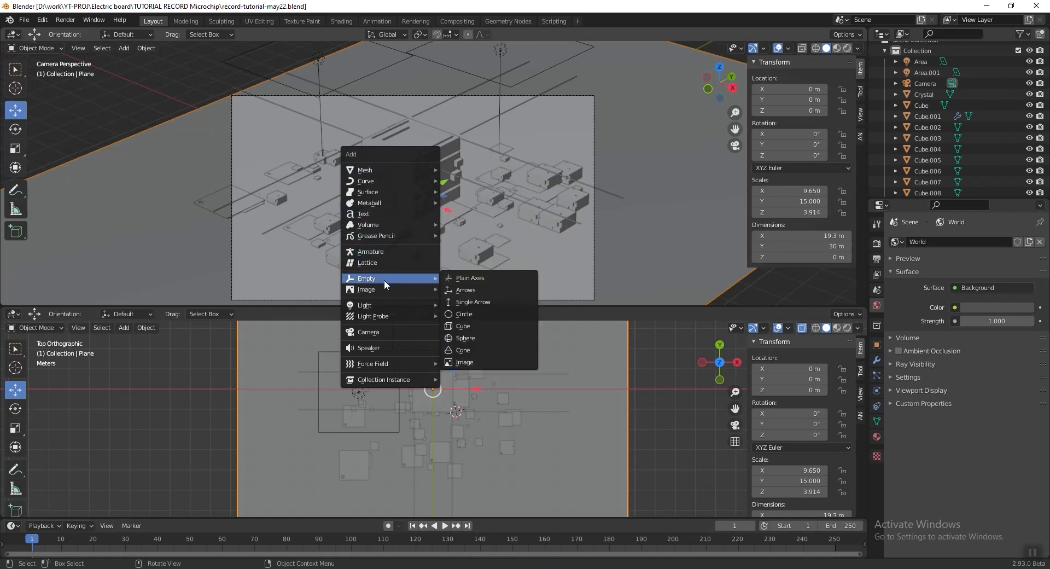
pyautogui.click(474, 278)
# In the top view, move the empty to the chip's corner that faces the camera
pyautogui.scroll(2, 524, 390)
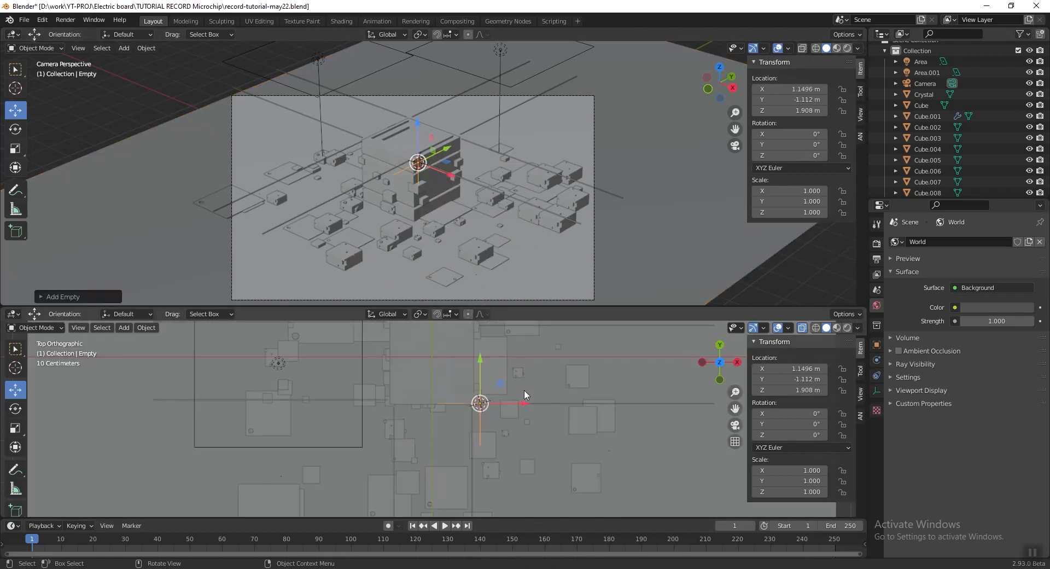
pyautogui.scroll(-5, 522, 394)
pyautogui.keyDown('shift'); pyautogui.moveTo(503, 419); pyautogui.dragTo(464, 381, button='middle'); pyautogui.keyUp('shift')
pyautogui.scroll(-4, 468, 385)
pyautogui.scroll(6, 455, 391)
pyautogui.keyDown('shift'); pyautogui.moveTo(399, 371); pyautogui.dragTo(527, 469, button='middle'); pyautogui.keyUp('shift')
pyautogui.scroll(5, 412, 407)
pyautogui.scroll(3, 412, 407)
pyautogui.press('g')
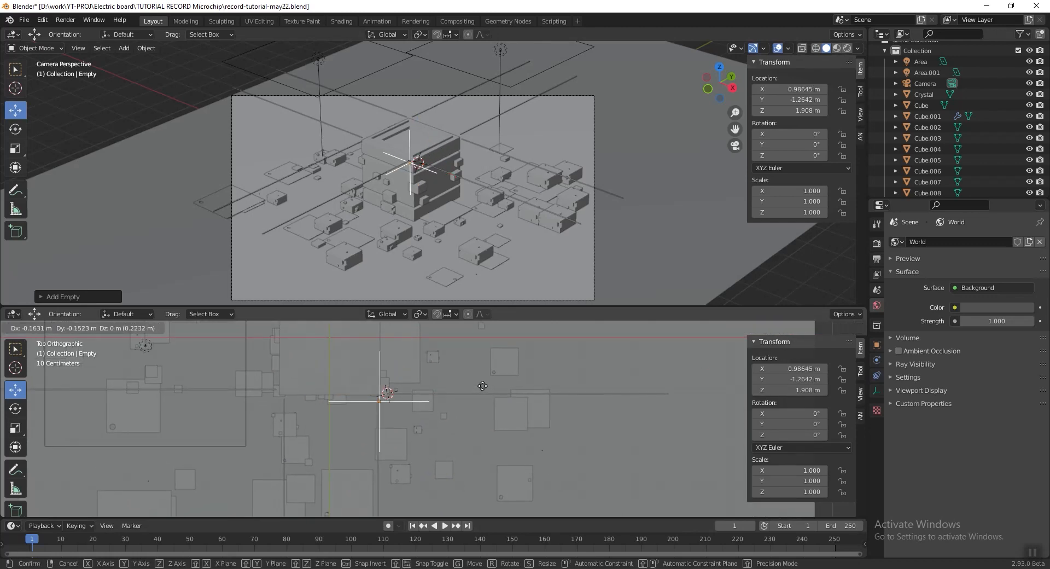
pyautogui.click(349, 402)
# Lower the empty along the chip's corner to about Z 1.043 m and save the file
pyautogui.moveTo(347, 396); pyautogui.dragTo(448, 387, button='middle')
pyautogui.scroll(3, 450, 421)
pyautogui.scroll(-2, 449, 386)
pyautogui.moveTo(458, 377); pyautogui.dragTo(487, 438)
pyautogui.scroll(-2, 490, 438)
pyautogui.moveTo(481, 438); pyautogui.dragTo(477, 461, button='middle')
pyautogui.hotkey('ctrl', 's')
# Rename the empty as Camera Focus Point and save the file
pyautogui.scroll(-4, 932, 144)
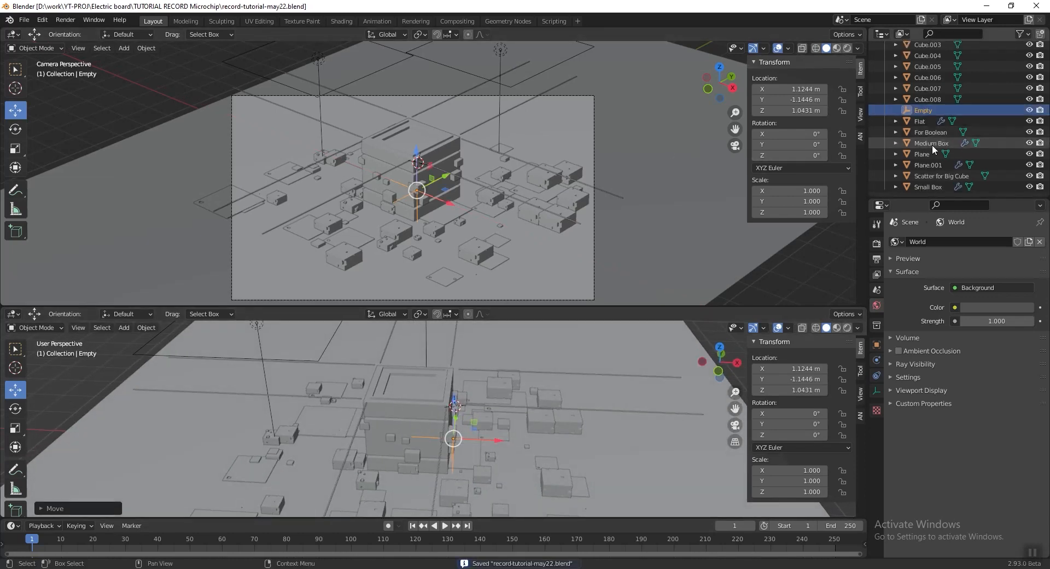
pyautogui.doubleClick(926, 112)
pyautogui.write('Cam')
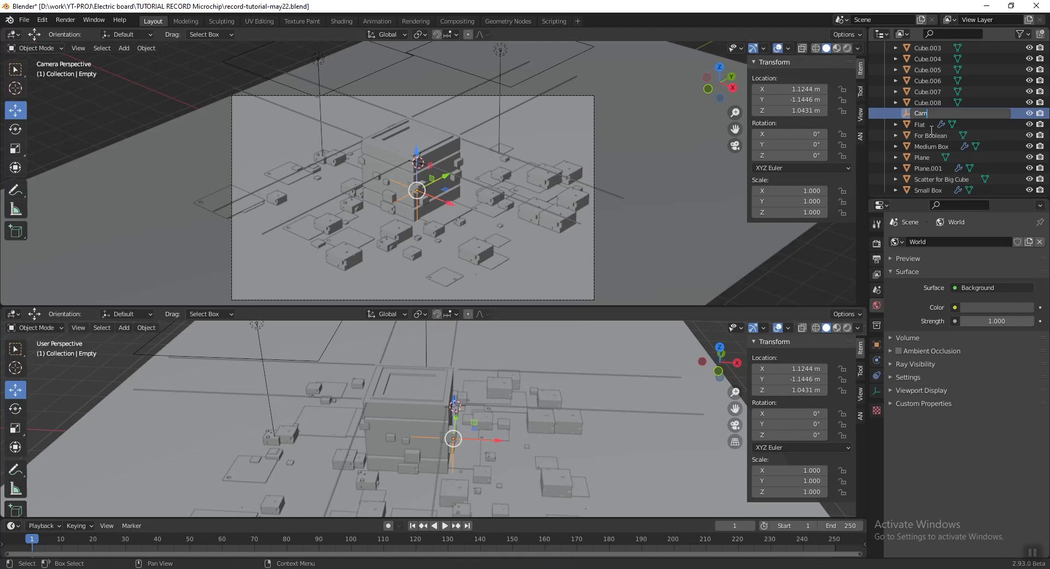
pyautogui.write('era Focus Point')
pyautogui.press('Return')
pyautogui.hotkey('ctrl', 's')
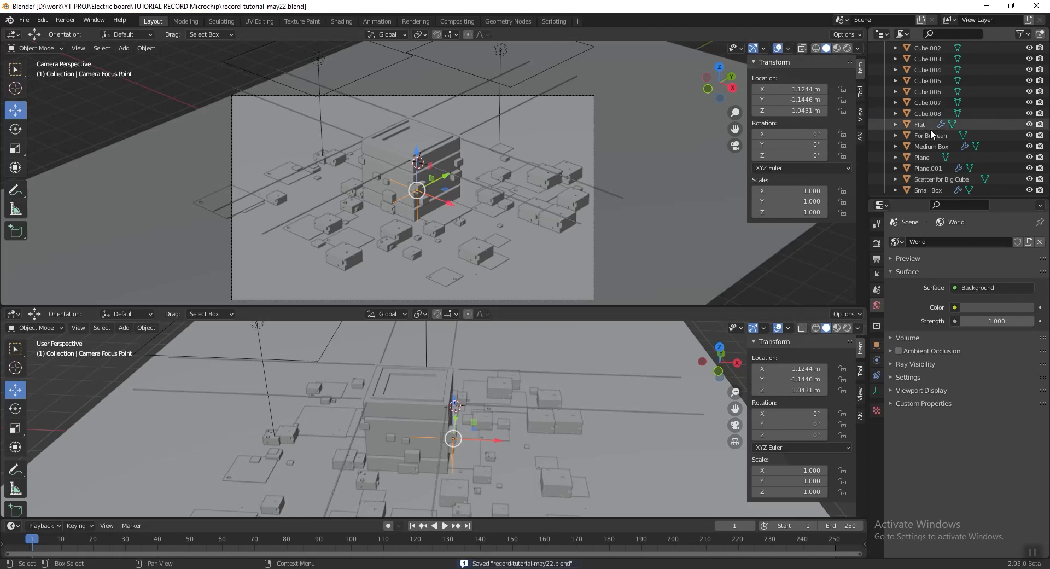
# Select the camera and reframe it in rendered shading to a rotation of about X 63°, Z 42.3°
pyautogui.click(595, 133)
pyautogui.click(847, 49)
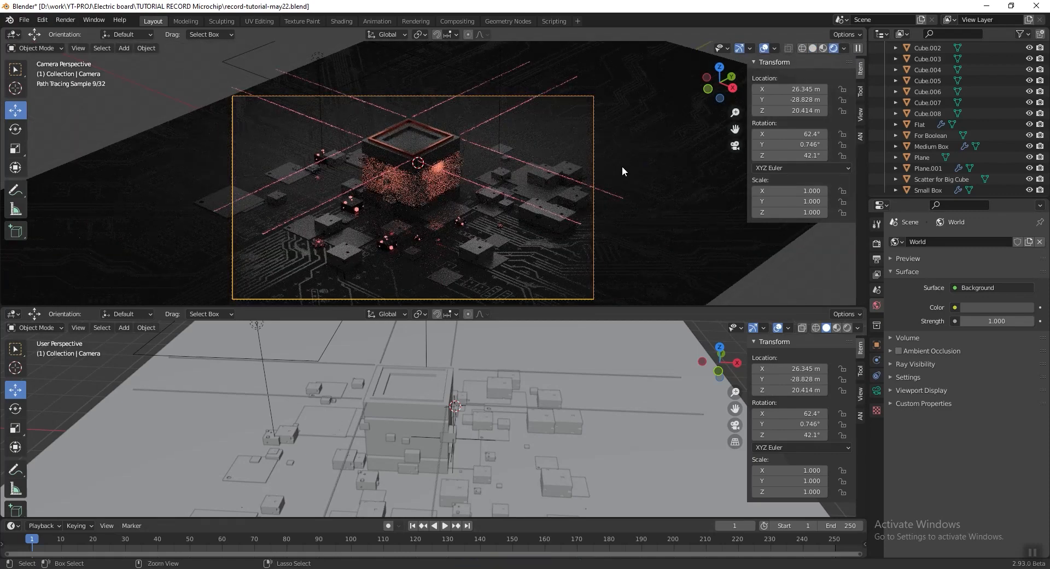
pyautogui.hotkey('ctrl', 's')
pyautogui.scroll(1, 523, 180)
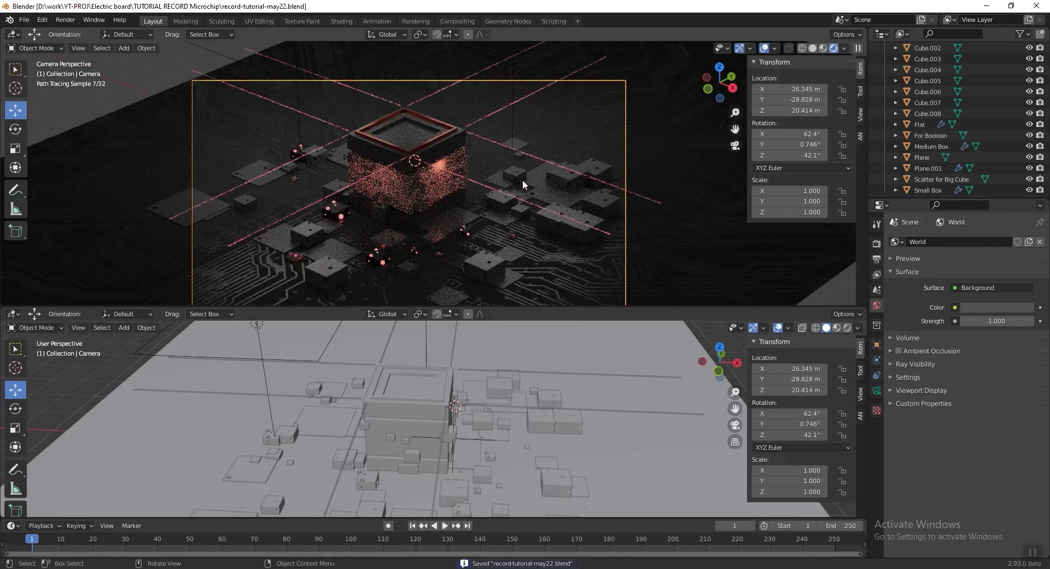
pyautogui.hotkey('shift', '`')
pyautogui.click(438, 164)
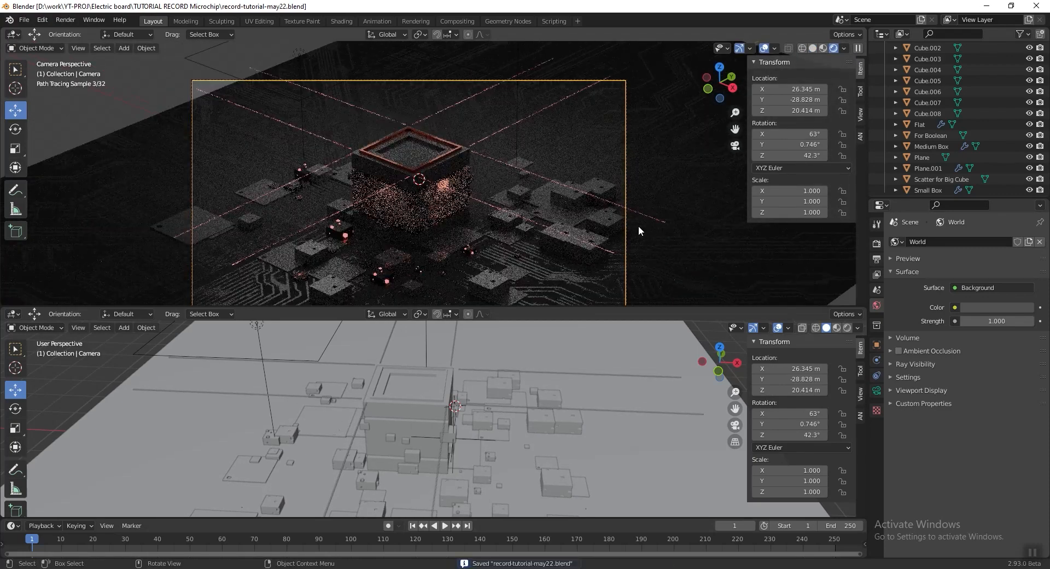
# Enable the camera's depth of field and merge the lower viewport into the rendered camera view
pyautogui.click(879, 392)
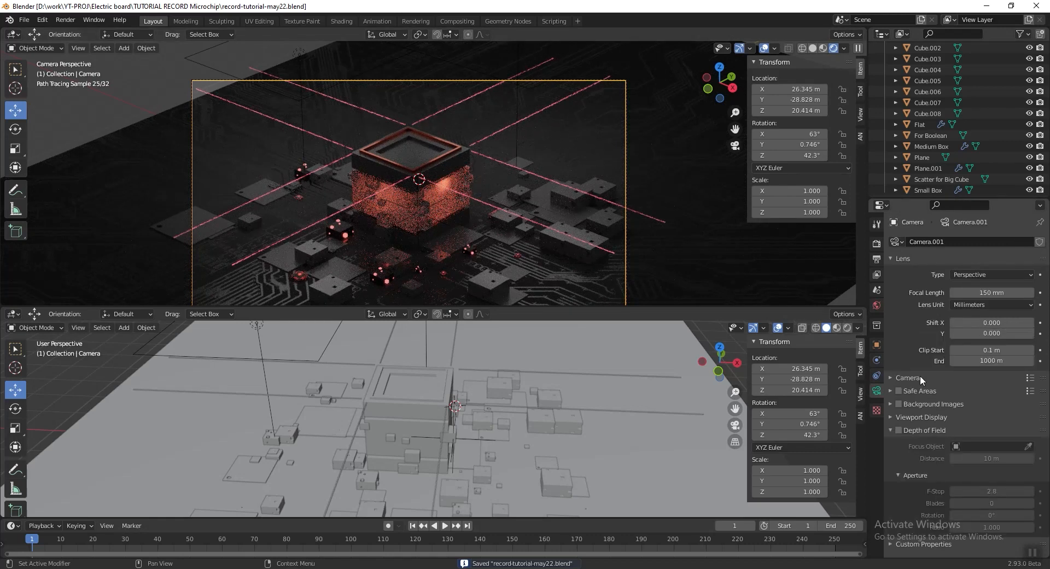
pyautogui.click(898, 430)
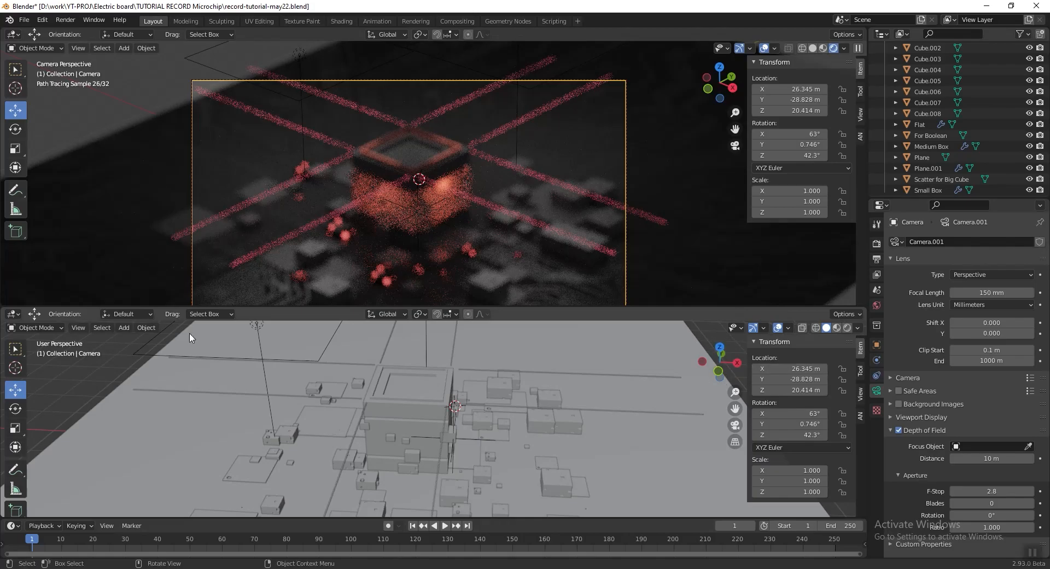
pyautogui.moveTo(3, 303); pyautogui.dragTo(22, 381)
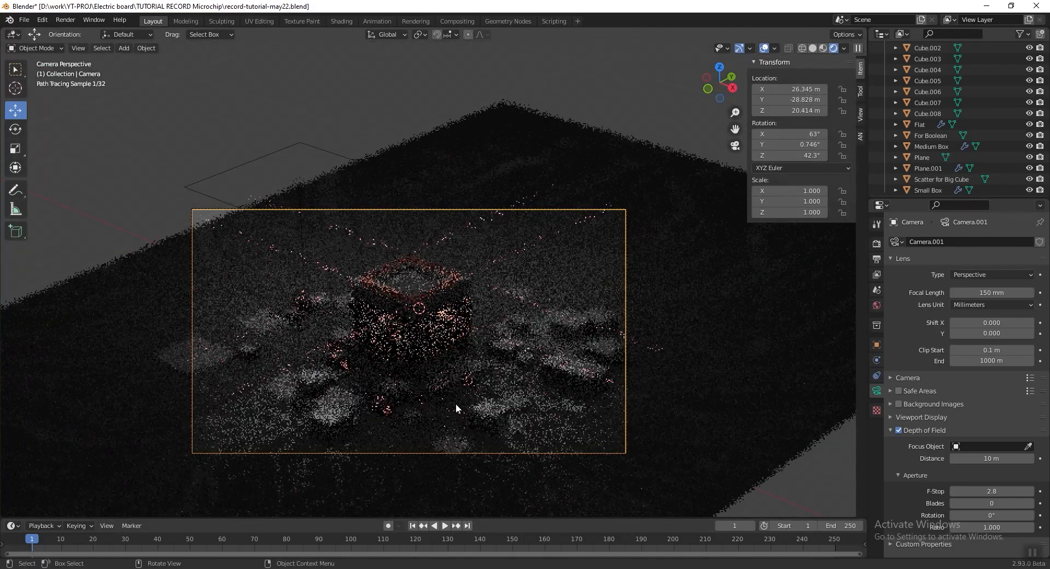
pyautogui.scroll(1, 539, 409)
pyautogui.keyDown('shift'); pyautogui.moveTo(494, 351); pyautogui.dragTo(491, 302, button='middle'); pyautogui.keyUp('shift')
pyautogui.scroll(1, 492, 303)
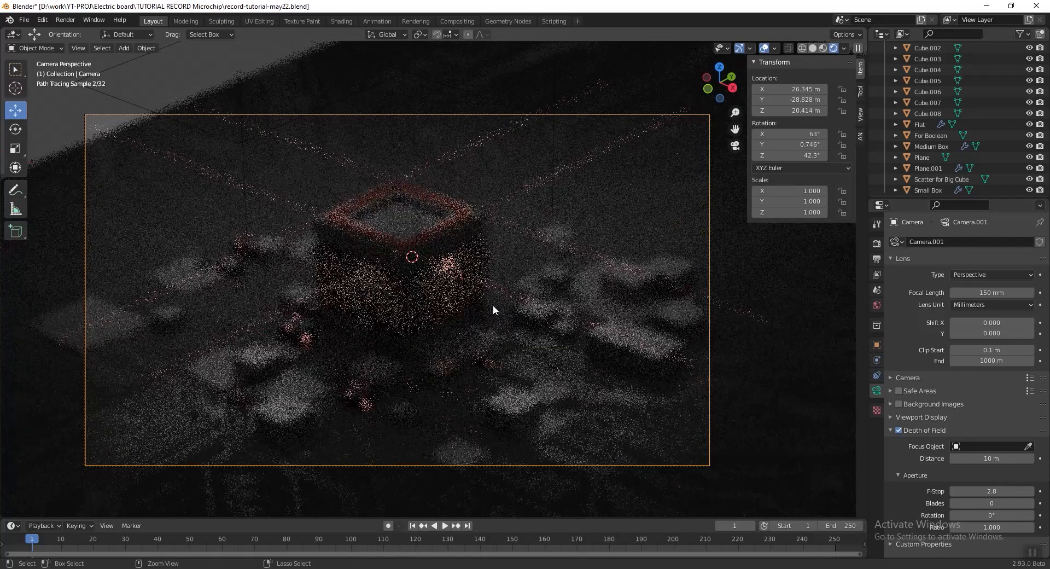
pyautogui.hotkey('ctrl', 's')
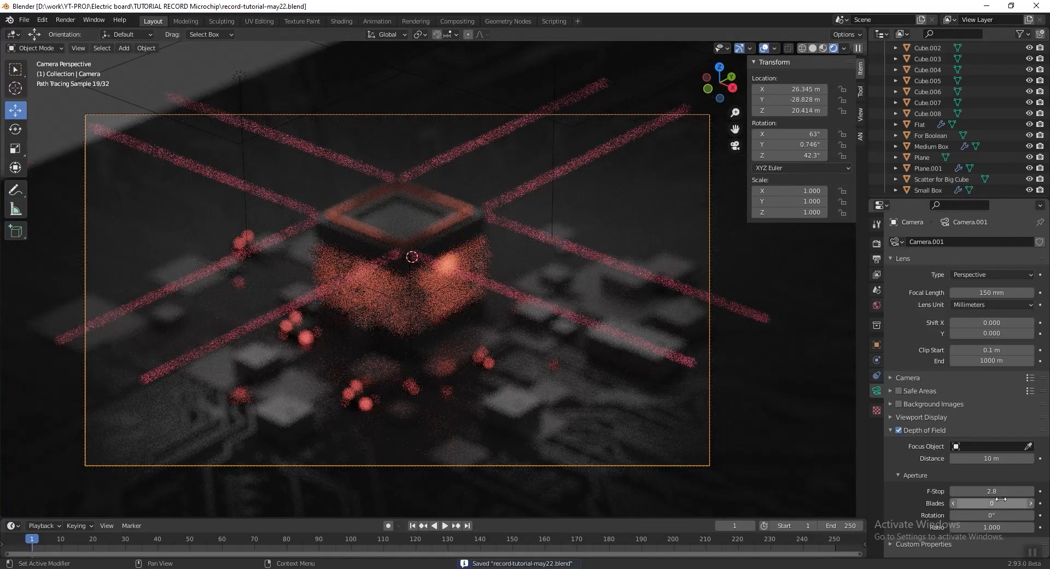
# Set the depth-of-field focus object to Camera Focus Point and the F-Stop to 0.2
pyautogui.click(1007, 449)
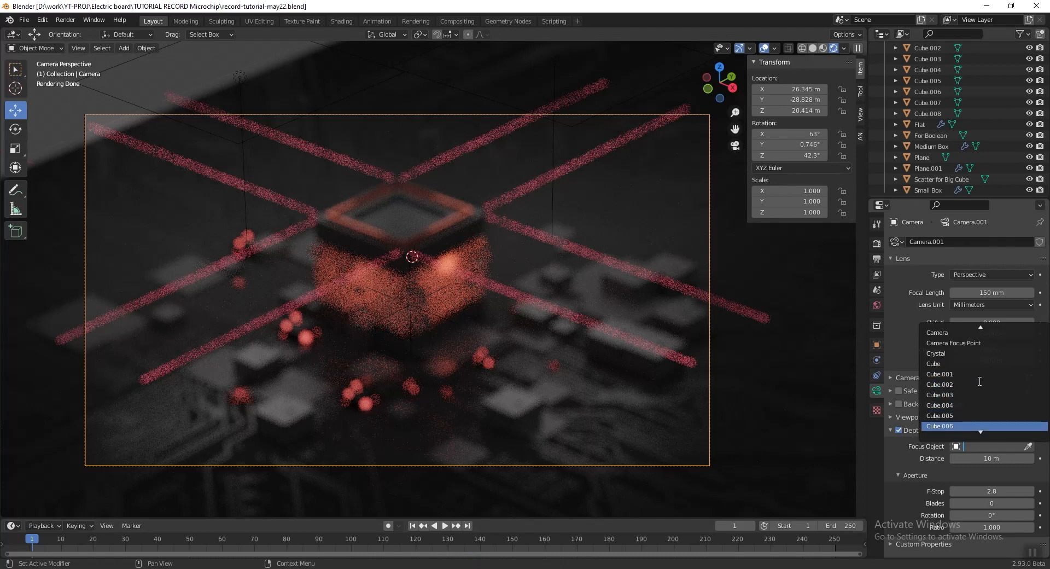
pyautogui.click(979, 343)
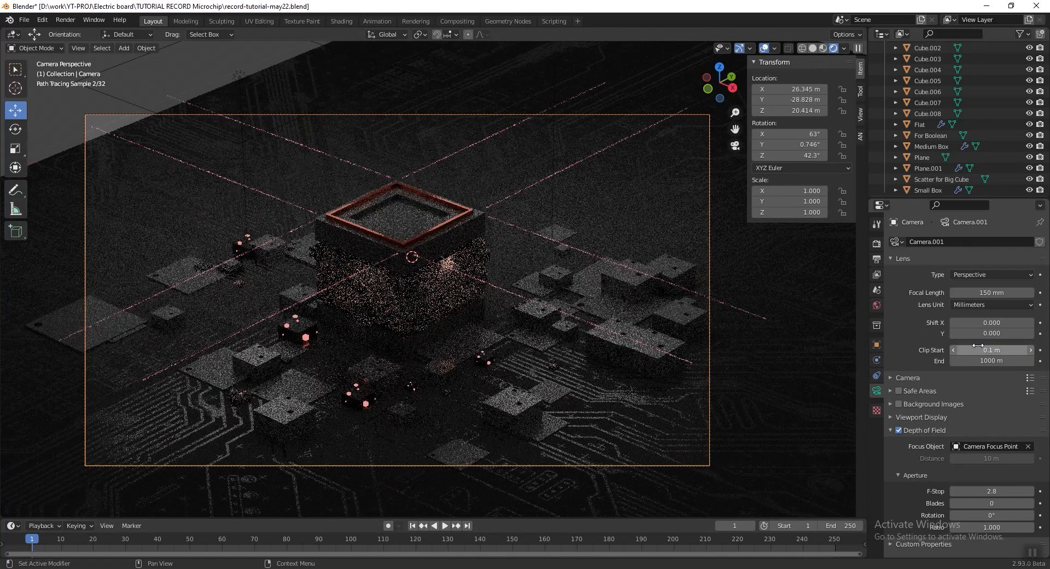
pyautogui.write('0.2')
pyautogui.press('Return')
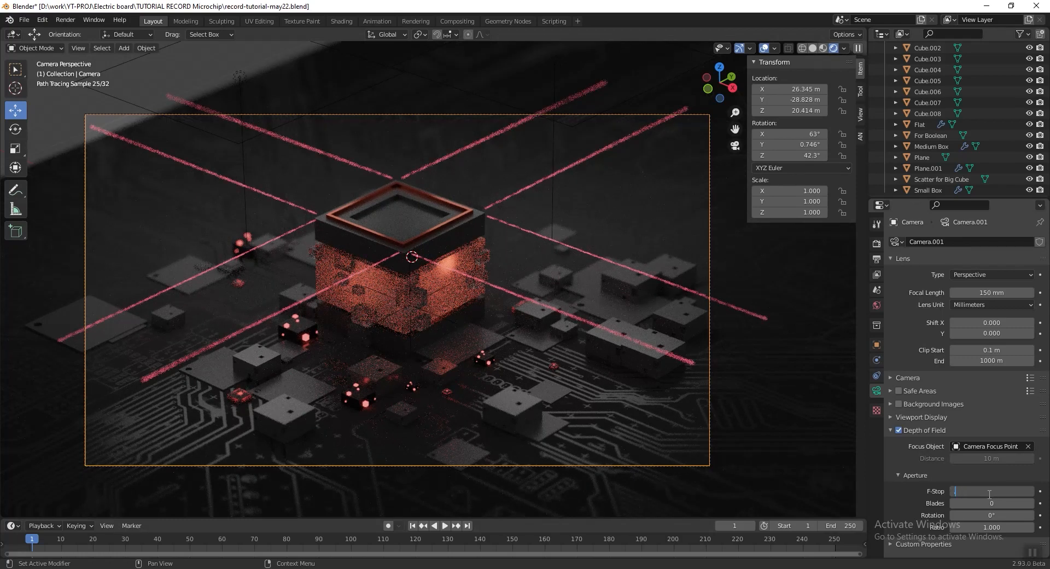
# Set the camera aperture's F-Stop to 0.1 and its blades to 6, saving the file
pyautogui.write('.1')
pyautogui.press('Return')
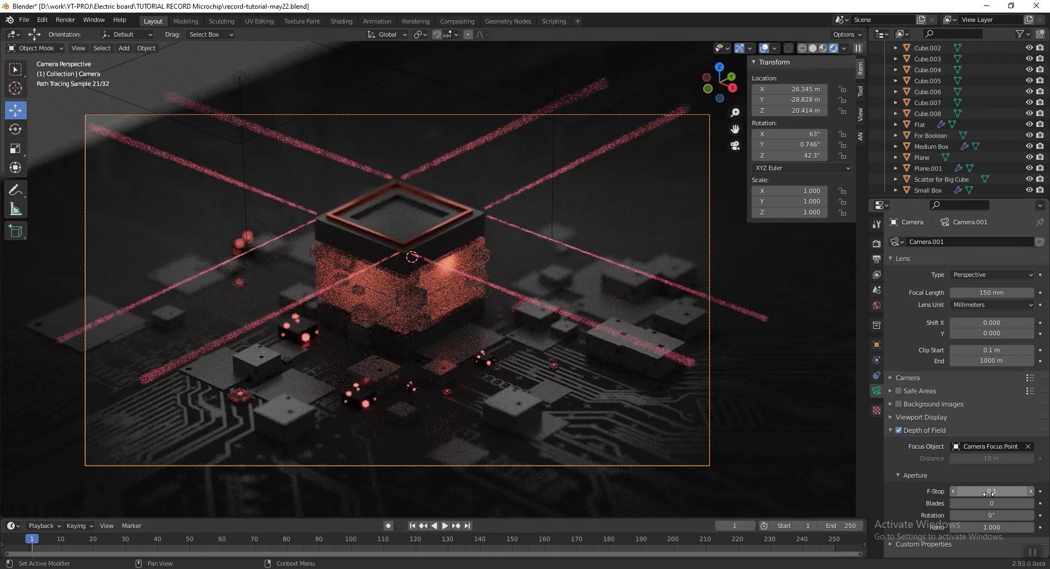
pyautogui.hotkey('ctrl', 's')
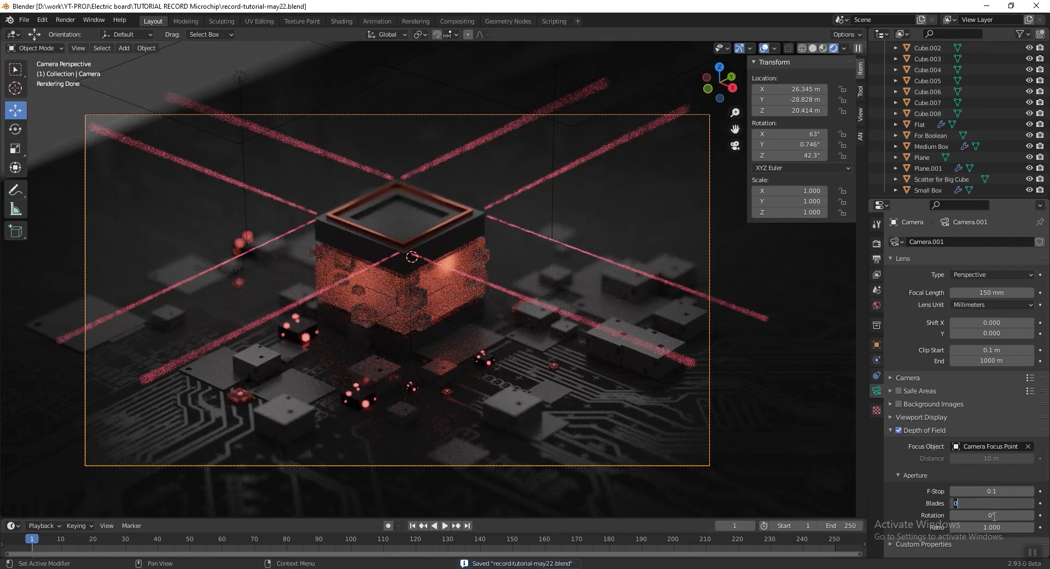
pyautogui.write('6')
pyautogui.press('Return')
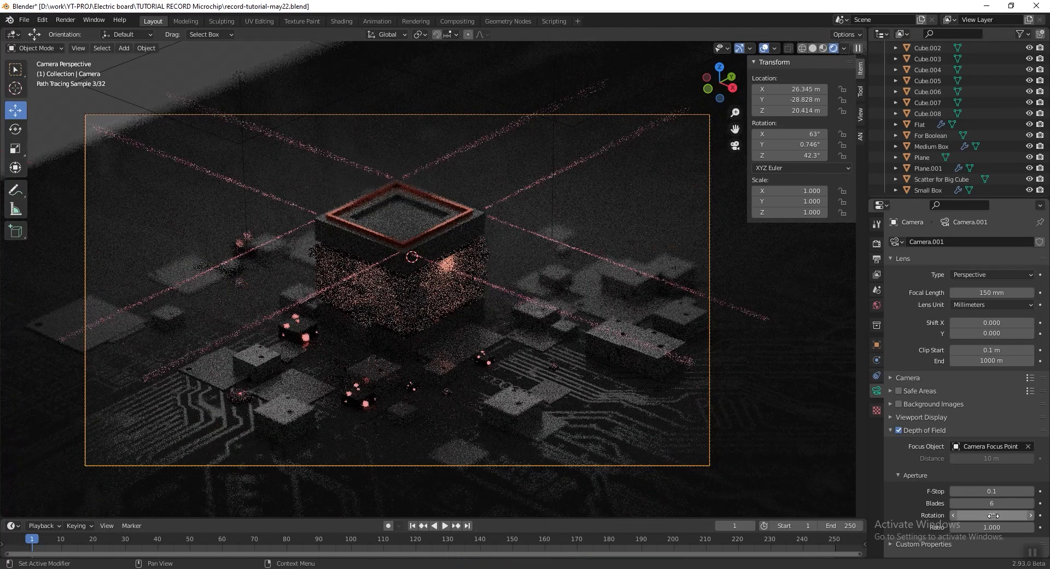
pyautogui.hotkey('ctrl', 's')
# Scale the ground plane up to about 21.6 m by 33.6 m
pyautogui.click(530, 305)
pyautogui.press('s')
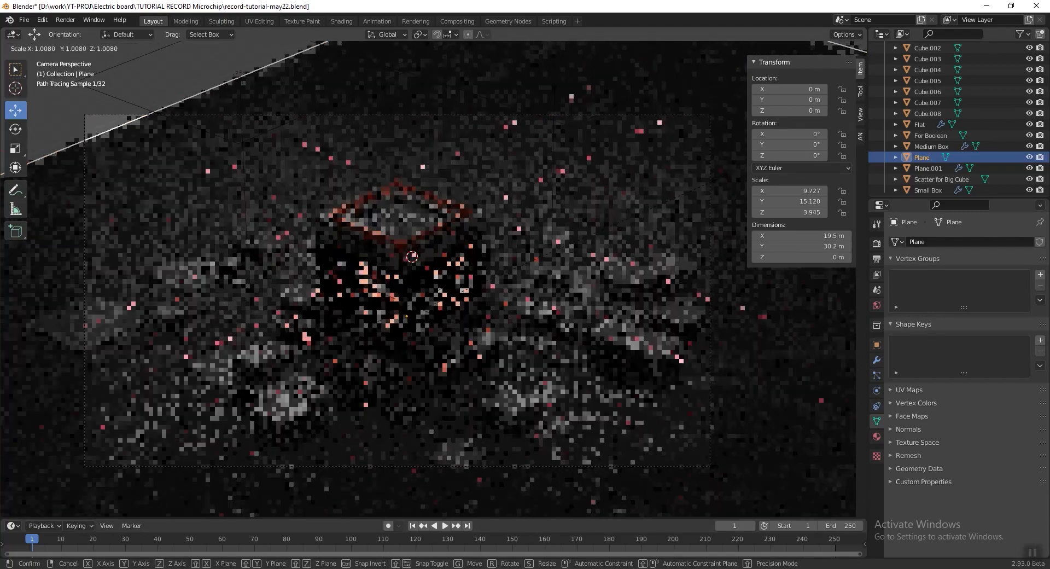
pyautogui.click(247, 83)
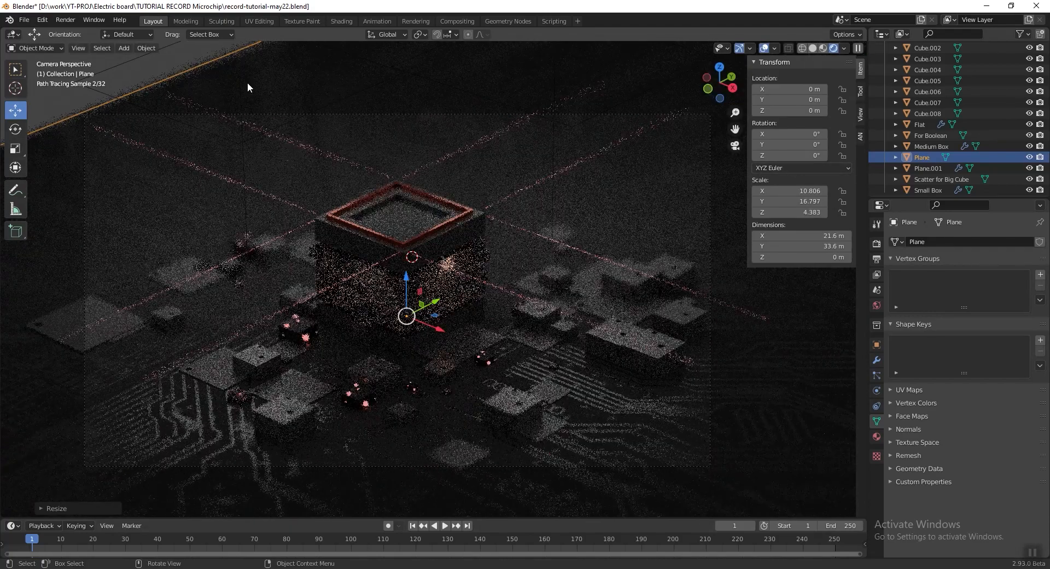
pyautogui.click(141, 71)
# Change the light strips' shared material to a light blue emission color
pyautogui.click(524, 188)
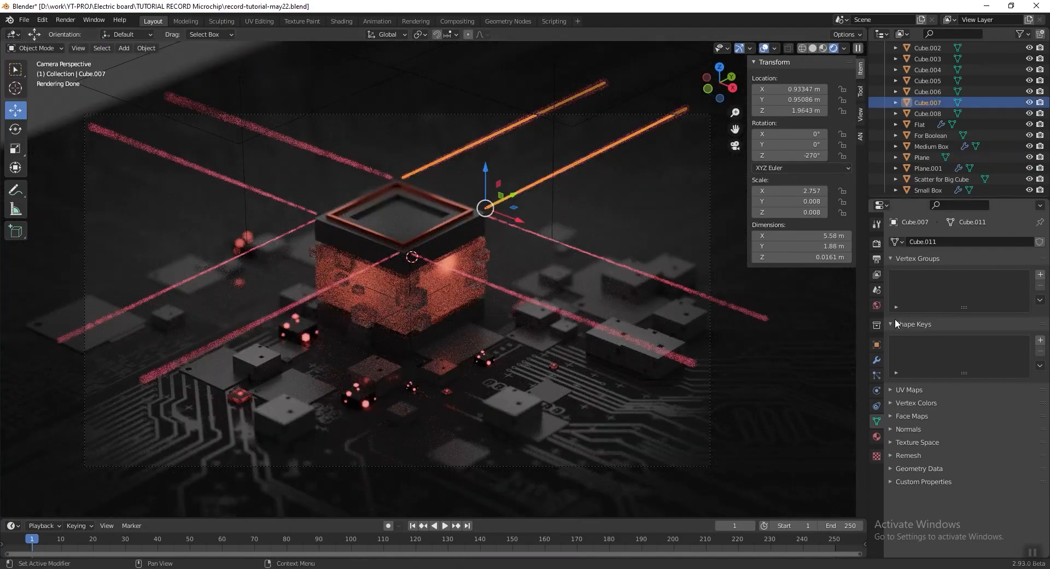
pyautogui.click(876, 436)
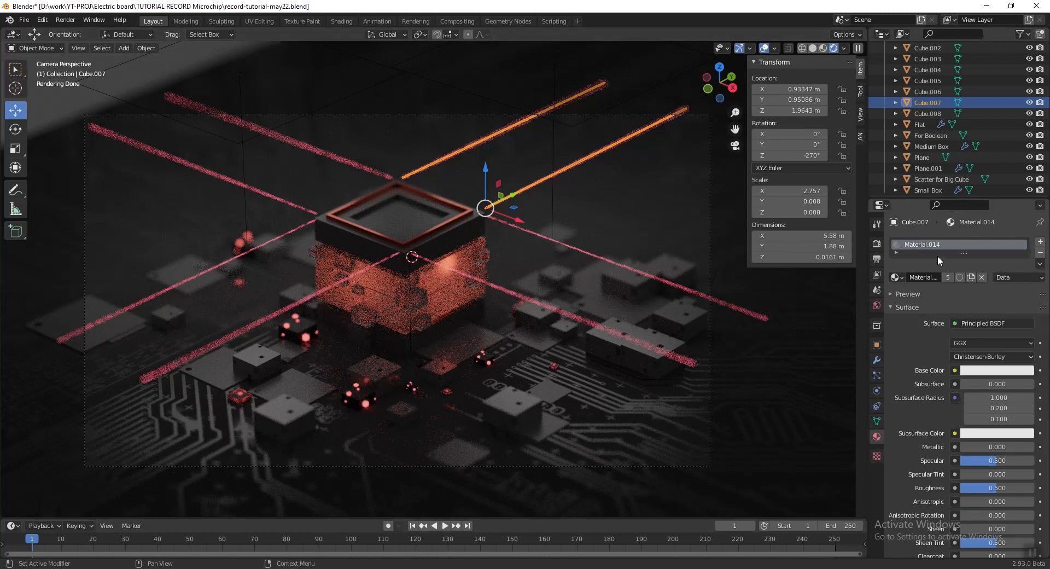
pyautogui.moveTo(964, 253); pyautogui.dragTo(962, 296)
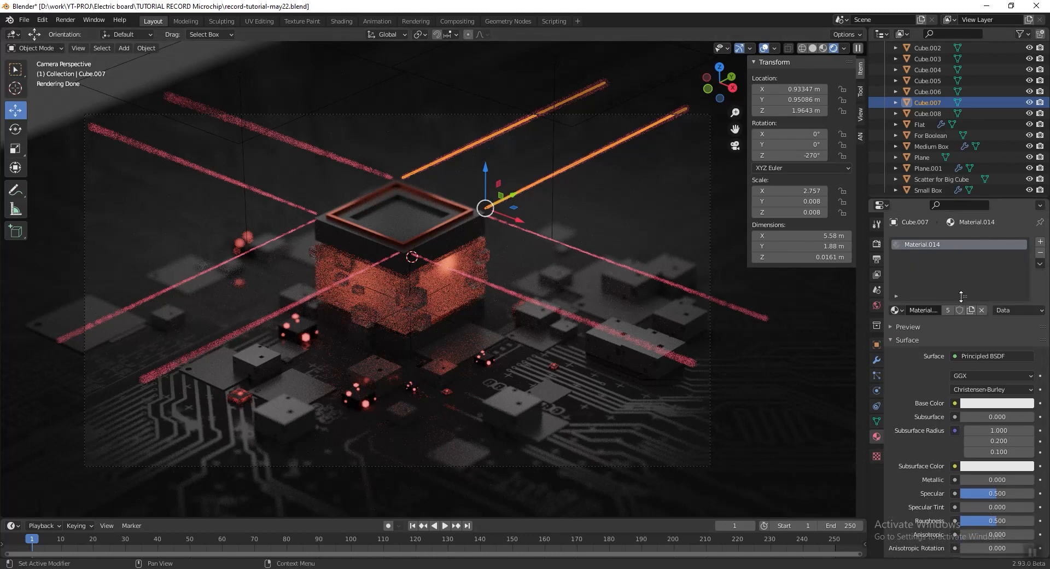
pyautogui.scroll(-10, 991, 453)
pyautogui.click(986, 416)
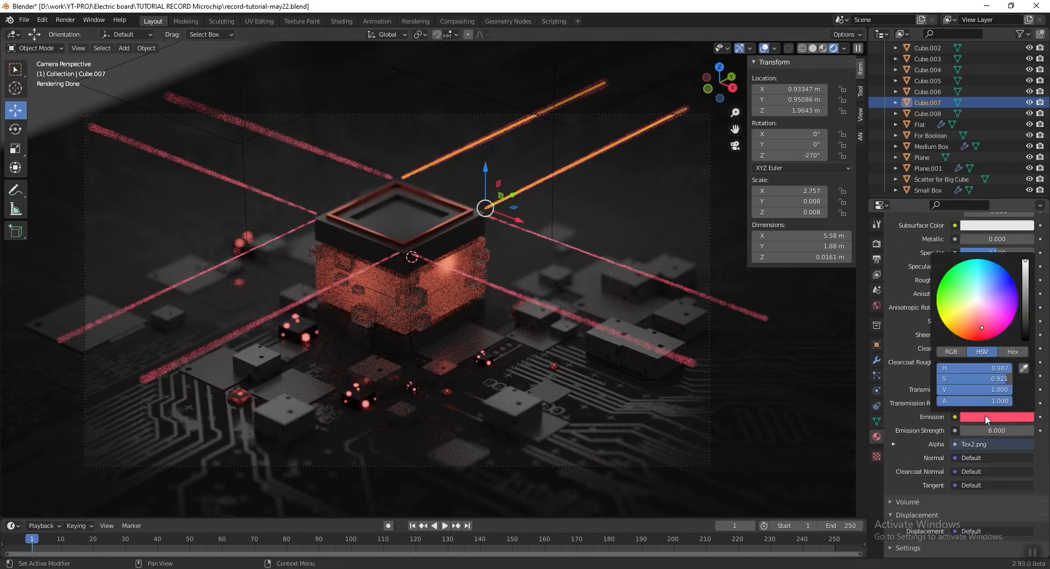
pyautogui.click(985, 280)
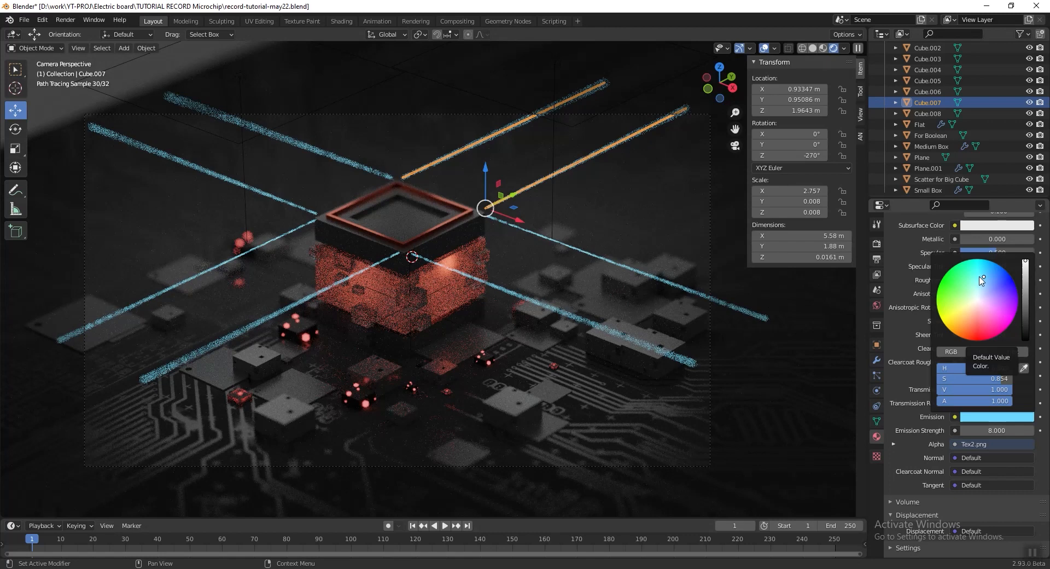
# Select the small emissive cube inside the chip body in wireframe shading and return to the rendered camera view
pyautogui.click(454, 263)
pyautogui.click(455, 265)
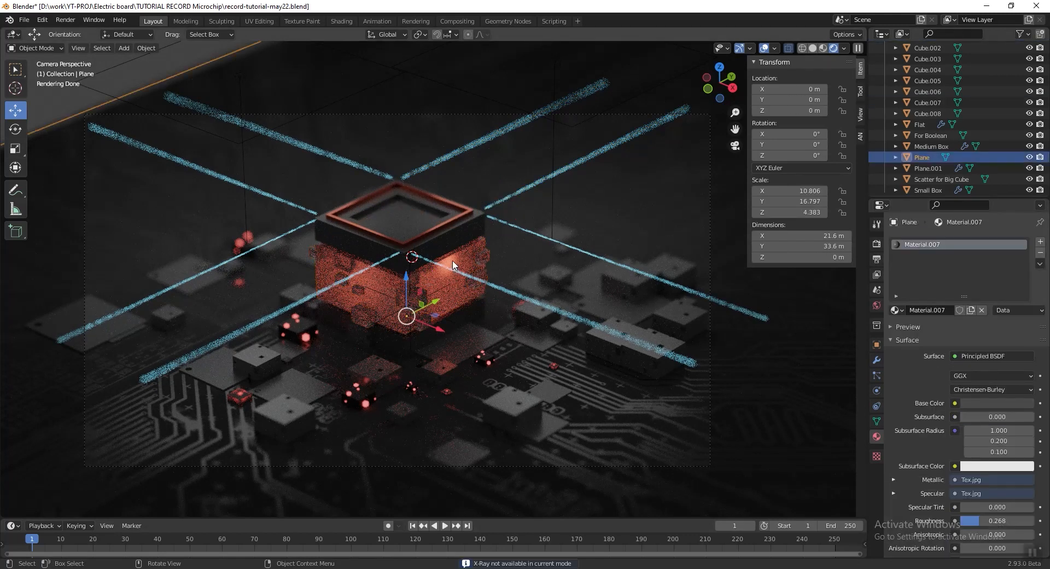
pyautogui.click(812, 48)
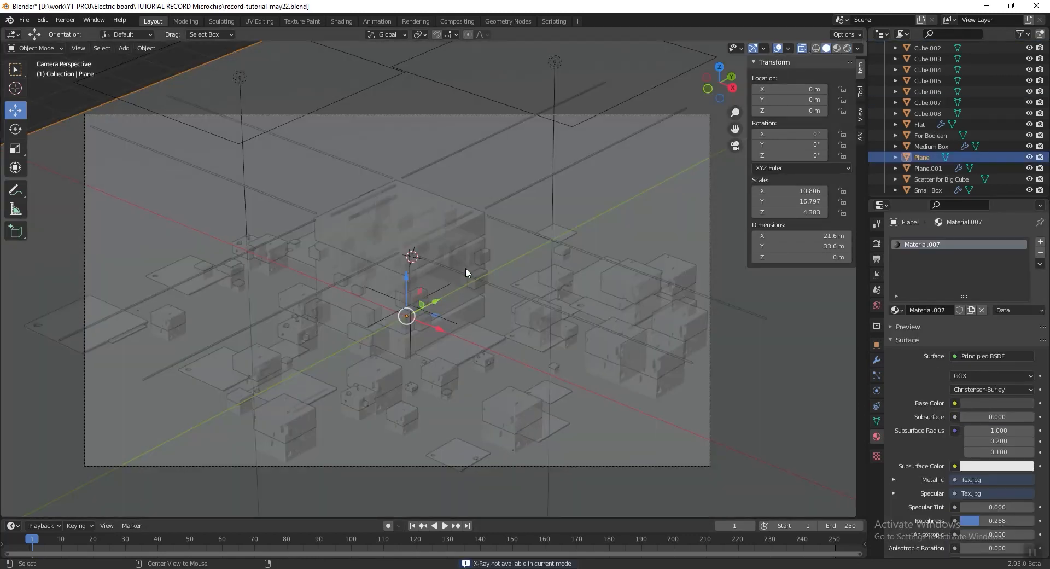
pyautogui.scroll(5, 465, 268)
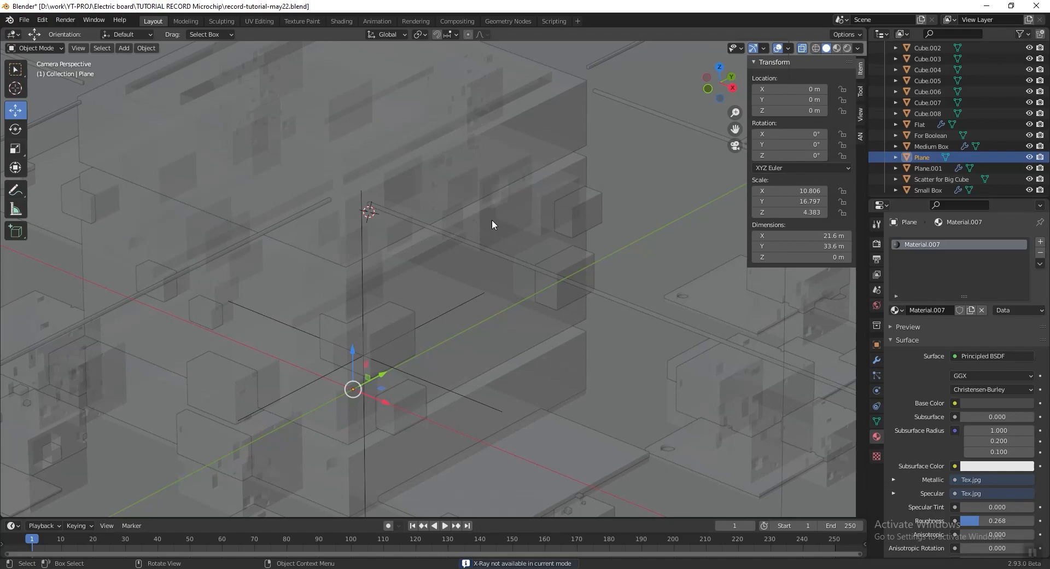
pyautogui.click(434, 221)
pyautogui.click(430, 221)
pyautogui.scroll(-3, 497, 235)
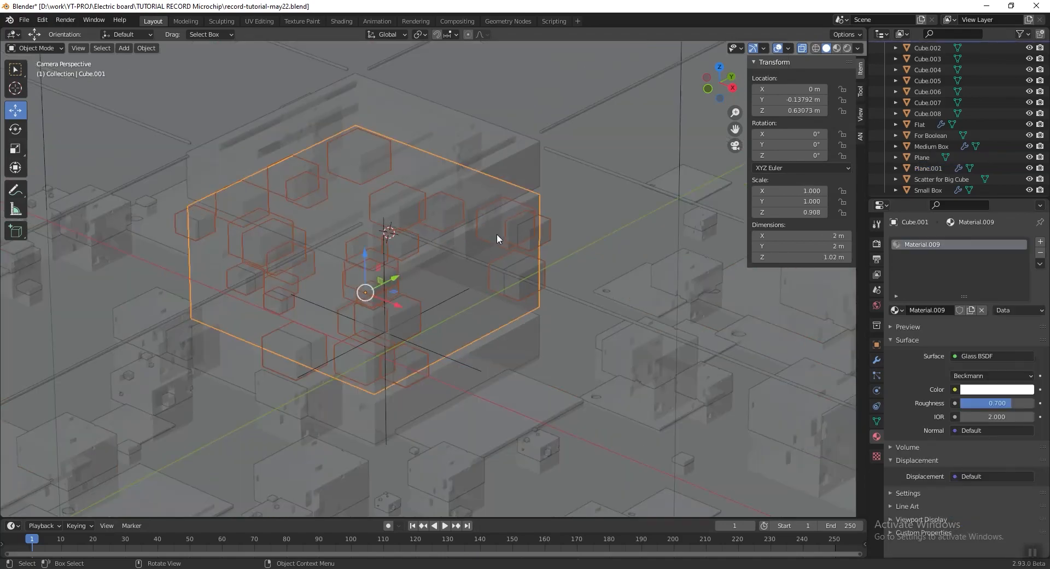
pyautogui.click(816, 48)
pyautogui.moveTo(495, 268); pyautogui.dragTo(476, 240, button='middle')
pyautogui.click(531, 194)
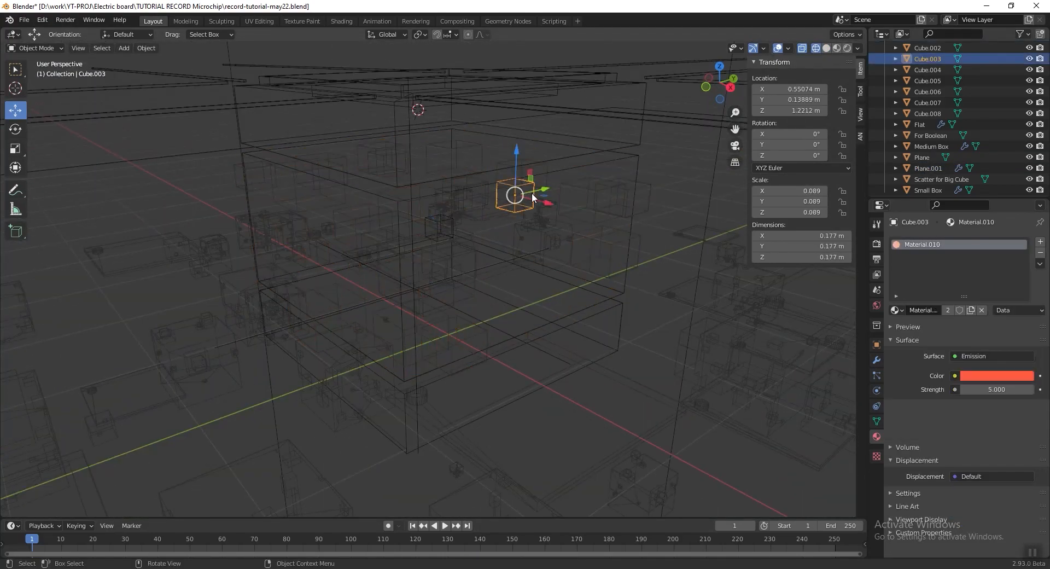
pyautogui.moveTo(532, 194); pyautogui.dragTo(539, 249, button='middle')
pyautogui.press('KP_0')
pyautogui.press('z')
pyautogui.click(531, 194)
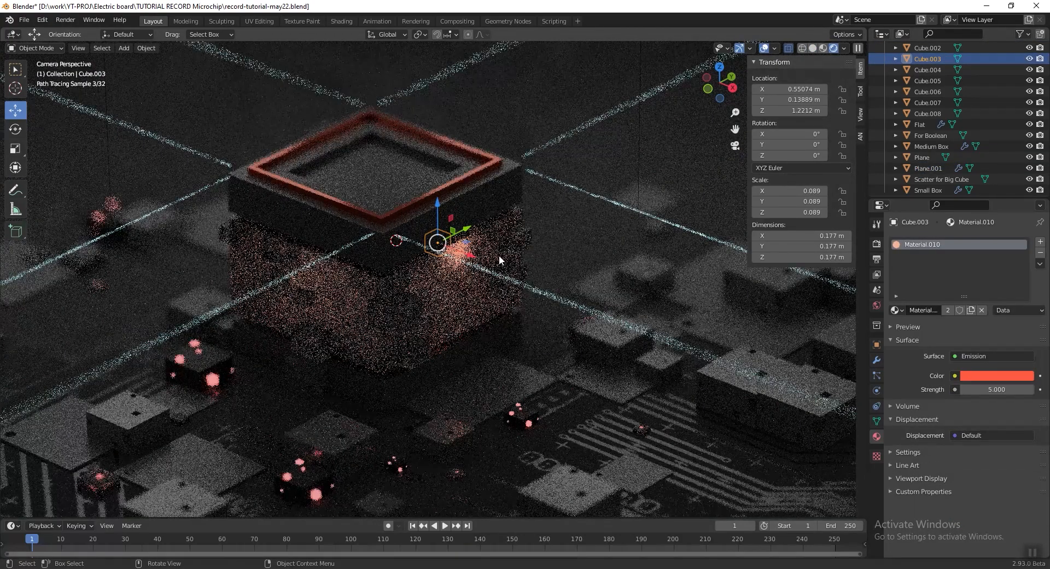
# Recolor the inner cubes' shared emission to orange, and give the selected cube its own material copy with a light blue emission
pyautogui.click(1000, 376)
pyautogui.click(985, 250)
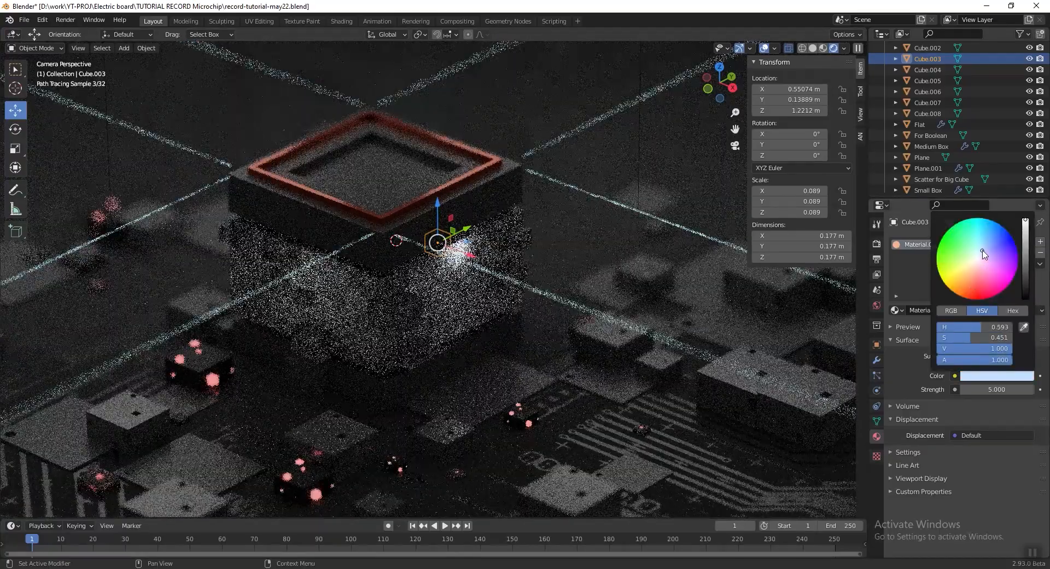
pyautogui.click(967, 294)
pyautogui.click(969, 285)
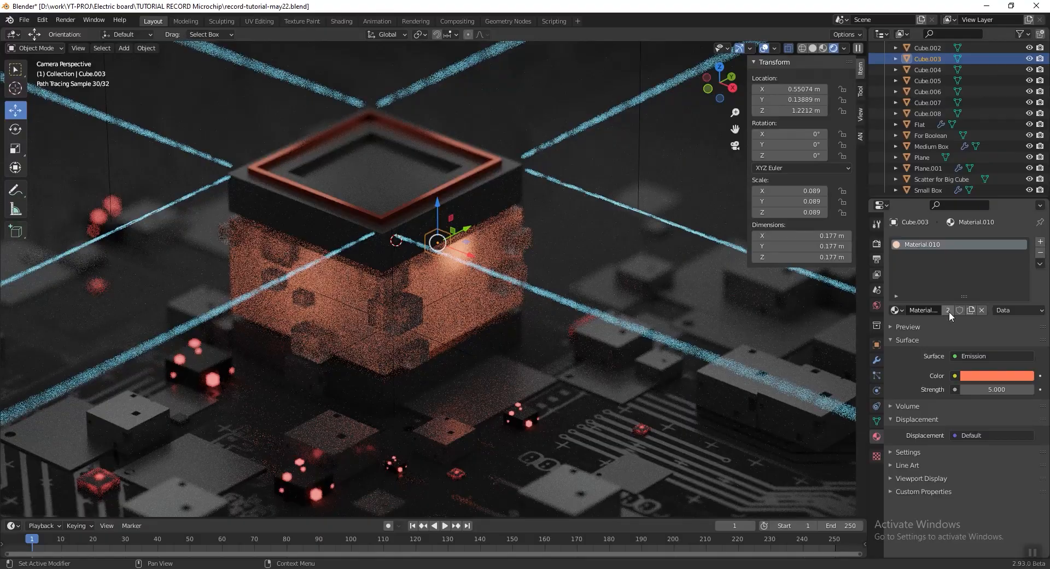
pyautogui.click(996, 376)
pyautogui.click(984, 234)
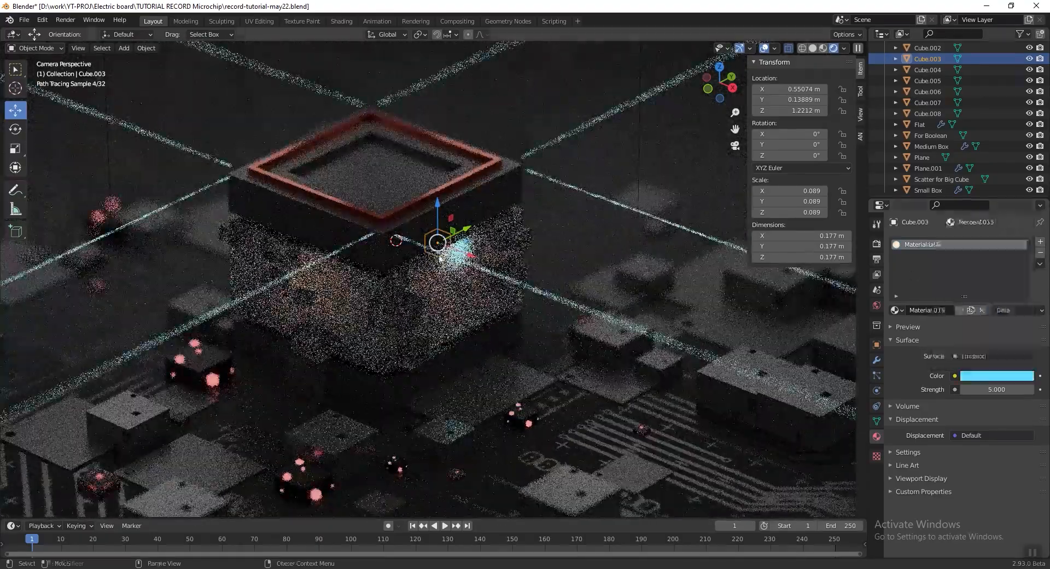
# In solid shading without X-ray, add a mesh plane at the 3D cursor and scale it up to about 7.53 m square
pyautogui.scroll(-4, 586, 278)
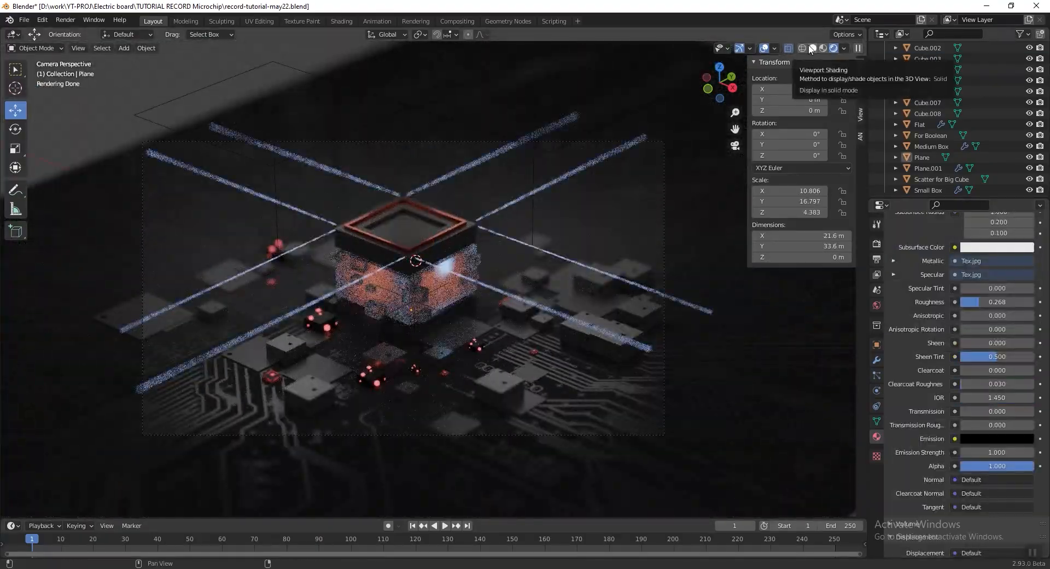
pyautogui.click(811, 48)
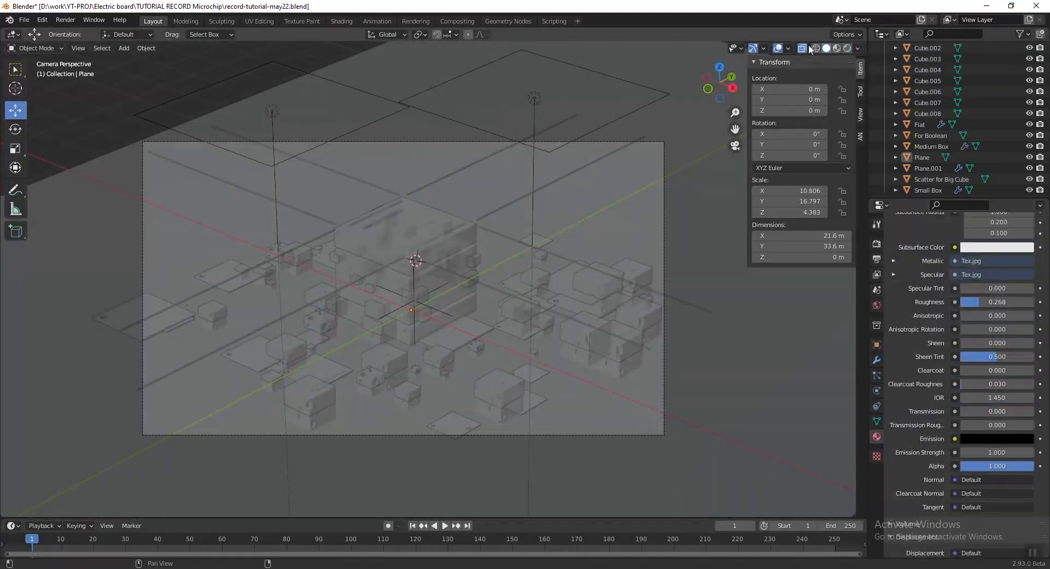
pyautogui.hotkey('alt', 'z')
pyautogui.keyDown('shift'); pyautogui.scroll(-2, 525, 279); pyautogui.keyUp('shift')
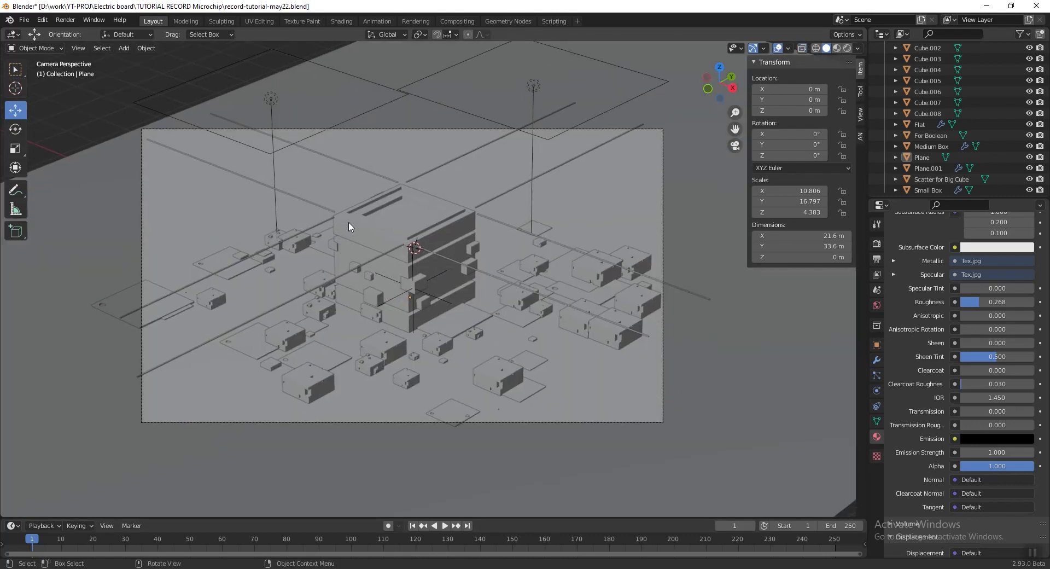
pyautogui.hotkey('shift', 'a')
pyautogui.moveTo(325, 102)
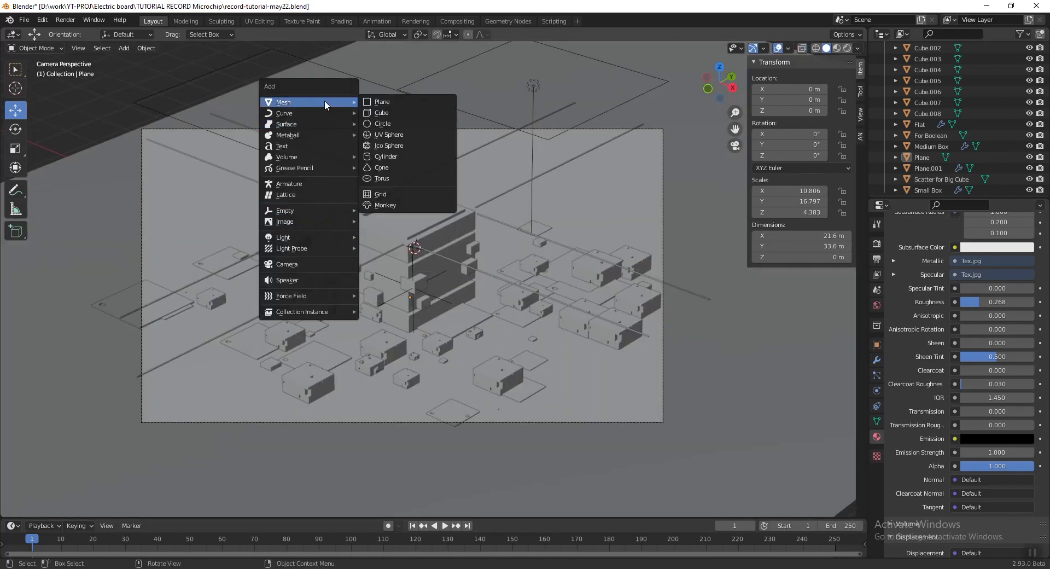
pyautogui.click(408, 103)
pyautogui.press('s')
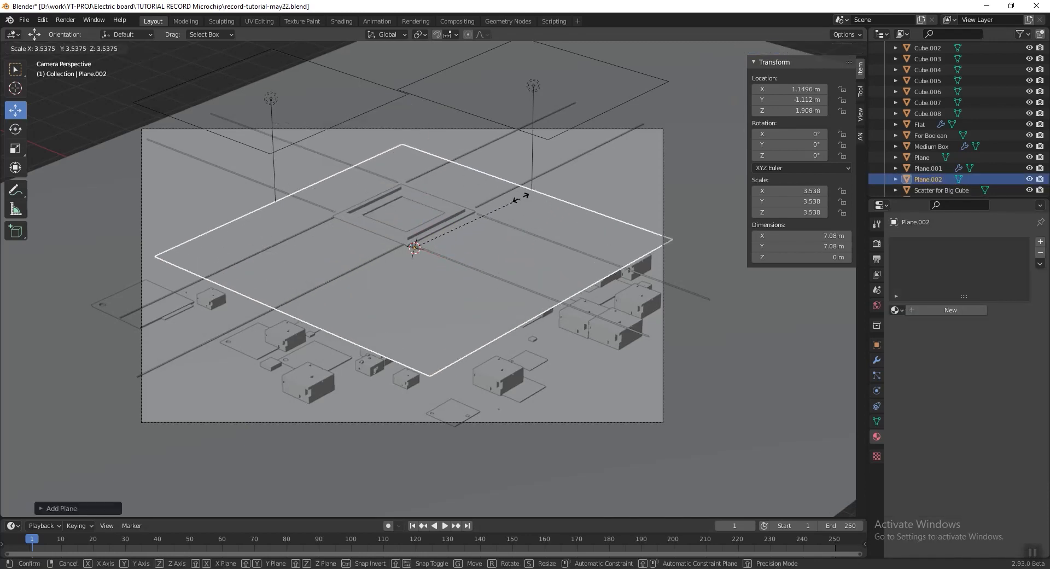
pyautogui.click(526, 193)
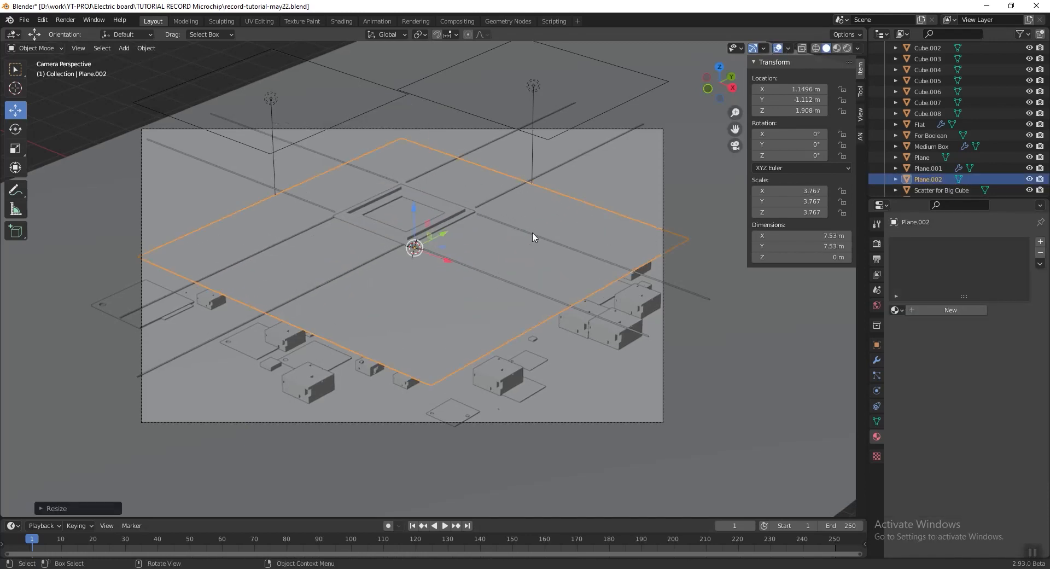
# Return to rendered shading and split the viewport into a rendered view and a Shader Editor, hiding the sidebars
pyautogui.click(847, 48)
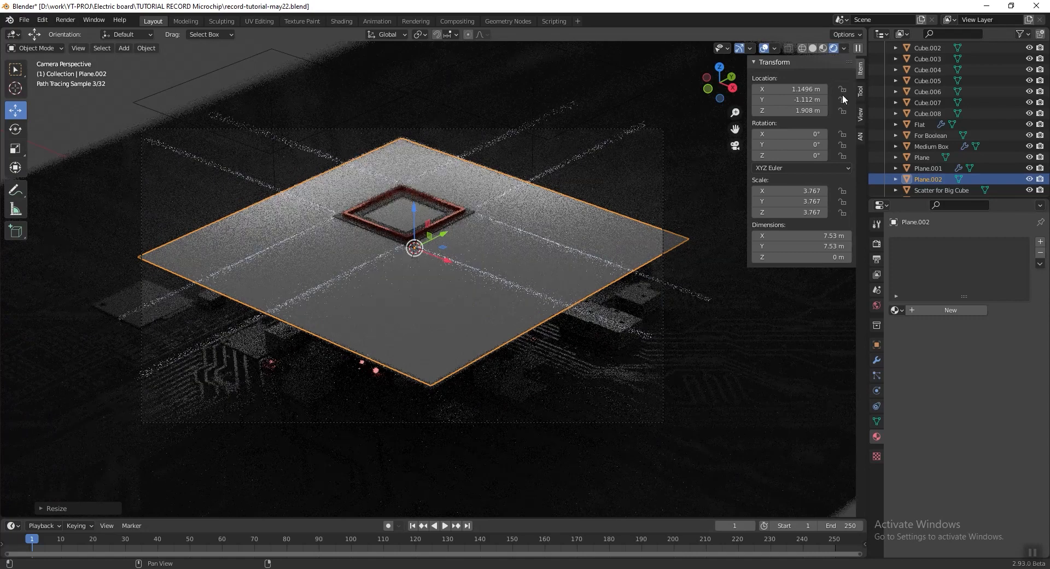
pyautogui.moveTo(867, 28); pyautogui.dragTo(479, 219)
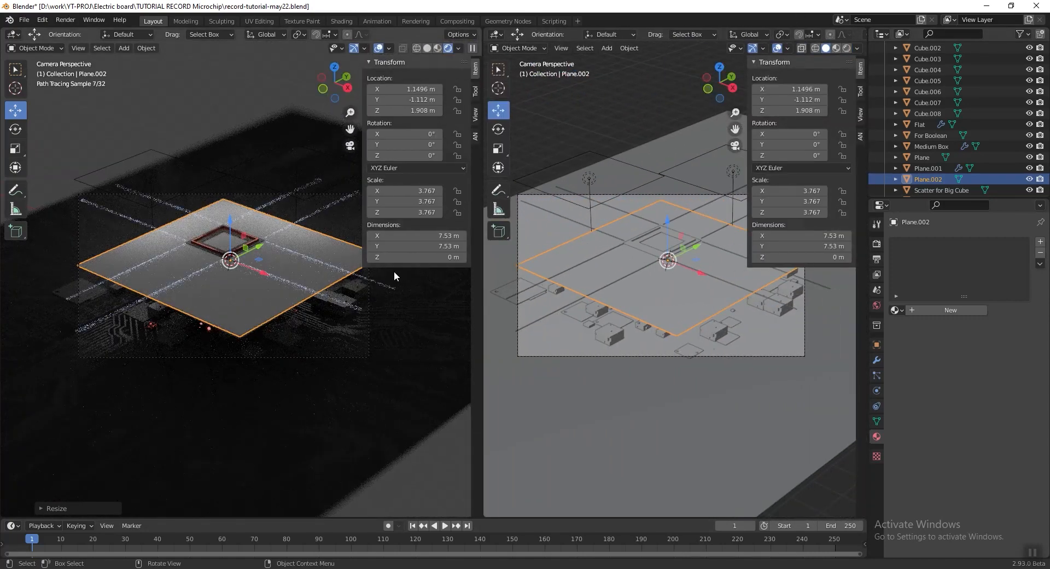
pyautogui.press('n')
pyautogui.scroll(4, 322, 244)
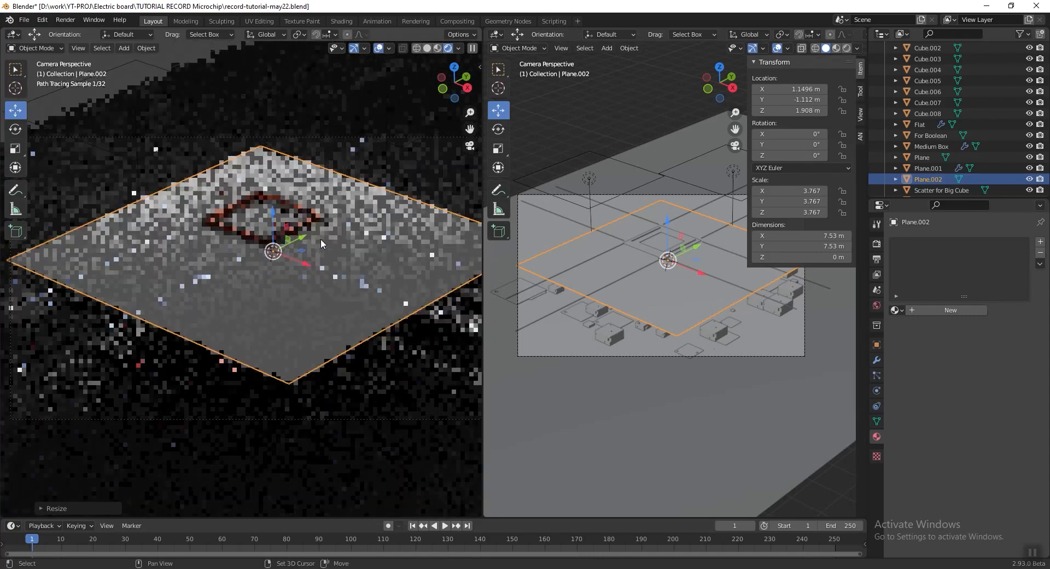
pyautogui.click(496, 34)
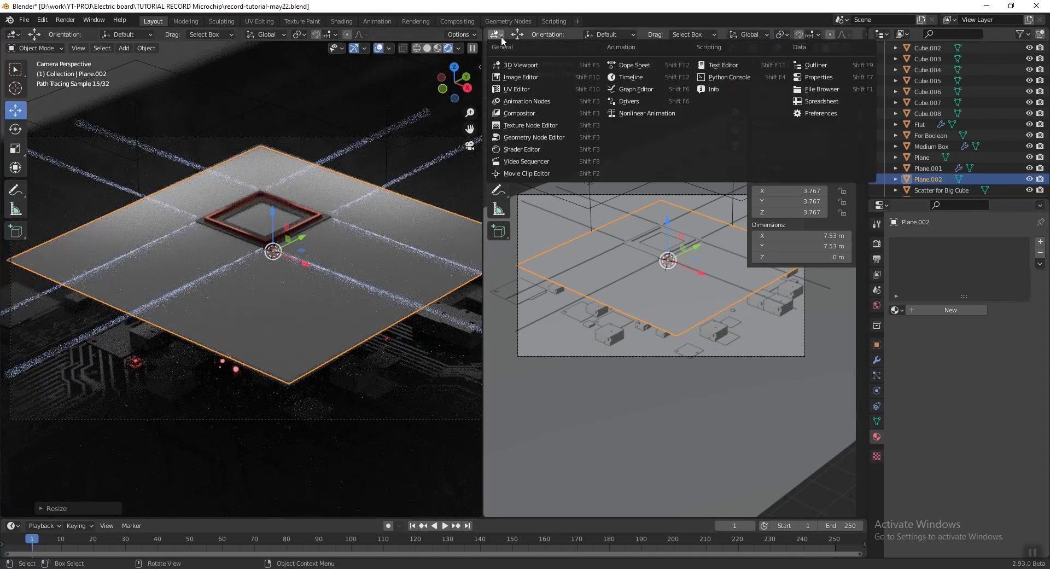
pyautogui.click(525, 149)
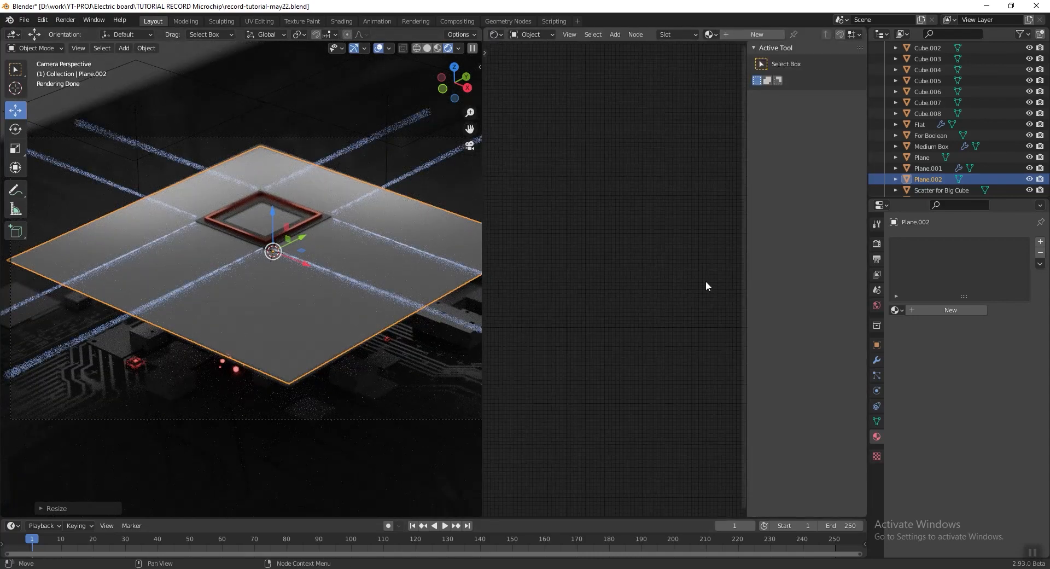
pyautogui.moveTo(747, 302); pyautogui.dragTo(887, 306)
# Create a new material for the new plane and give its Principled shader a bright red emission color
pyautogui.click(960, 308)
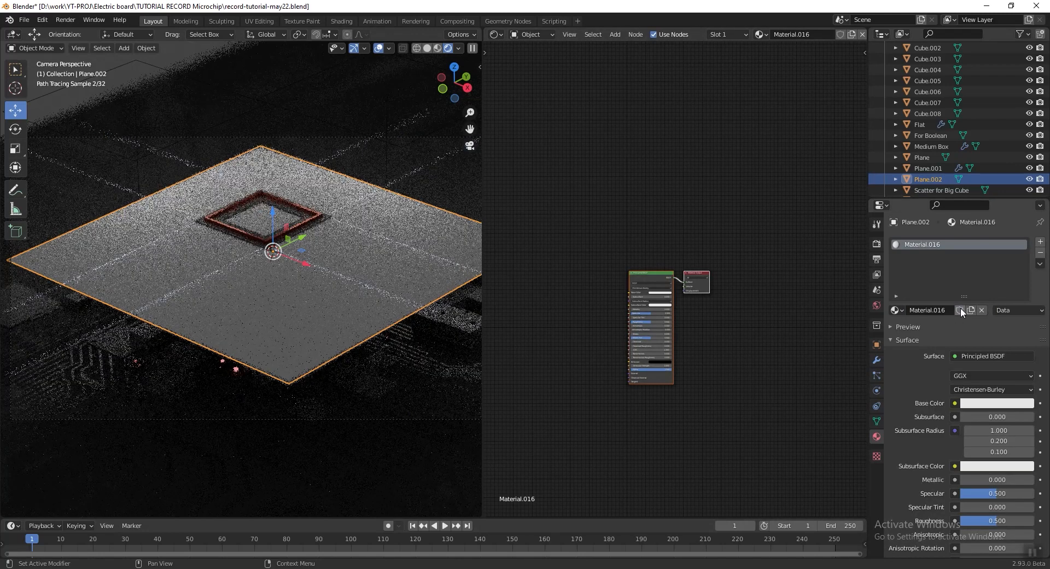
pyautogui.moveTo(721, 379); pyautogui.dragTo(806, 292, button='middle')
pyautogui.scroll(4, 807, 301)
pyautogui.moveTo(813, 342); pyautogui.dragTo(831, 243, button='middle')
pyautogui.click(753, 327)
pyautogui.moveTo(823, 219); pyautogui.dragTo(824, 153)
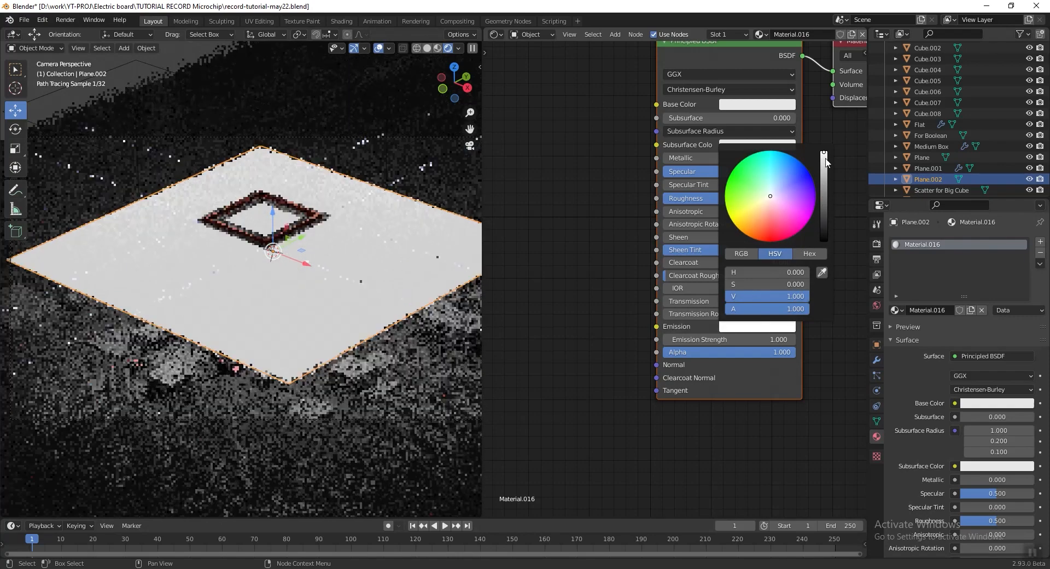
pyautogui.click(773, 227)
# Add an Image Texture node to the plane's material and load Tex2.png into it
pyautogui.scroll(1, 622, 324)
pyautogui.moveTo(622, 324); pyautogui.dragTo(656, 286, button='middle')
pyautogui.hotkey('shift', 'a')
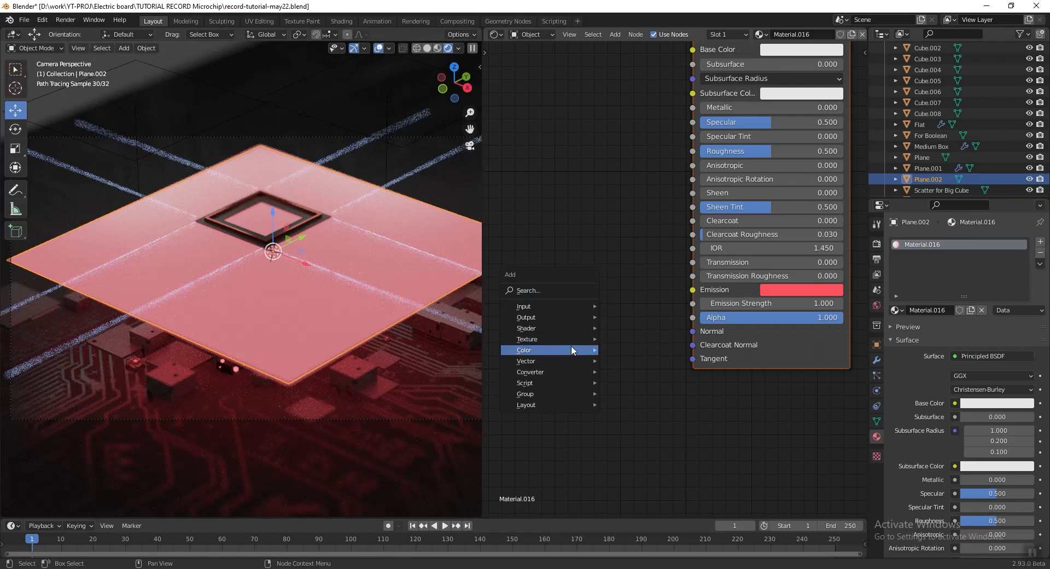
pyautogui.moveTo(574, 339)
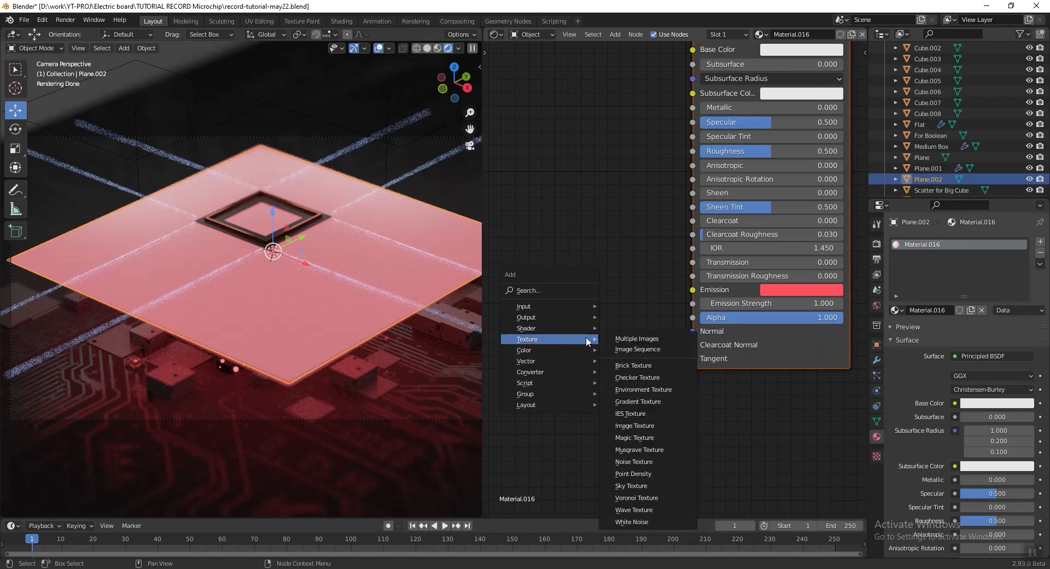
pyautogui.click(656, 425)
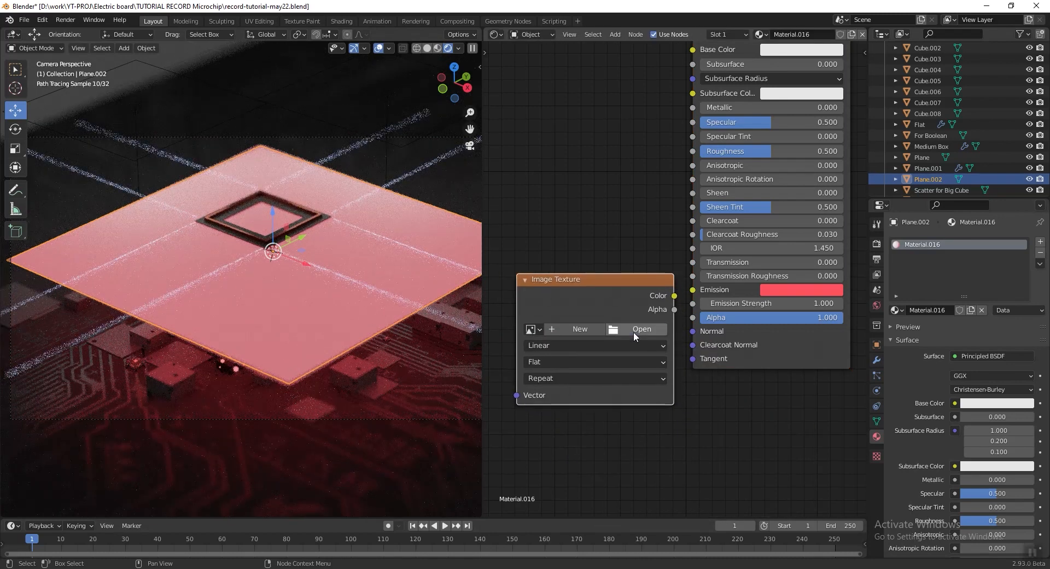
pyautogui.click(633, 331)
pyautogui.doubleClick(493, 196)
pyautogui.click(495, 221)
pyautogui.click(701, 443)
# Connect the Tex2.png texture's Color output to the shader's Alpha input and change the emission color to orange
pyautogui.moveTo(618, 339); pyautogui.dragTo(574, 249)
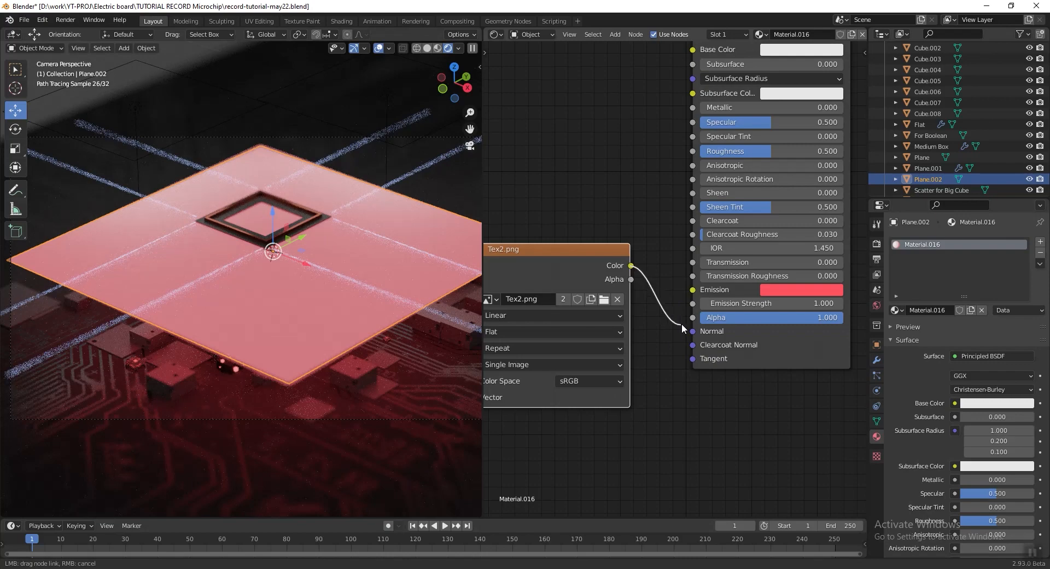
pyautogui.moveTo(682, 323); pyautogui.dragTo(691, 317)
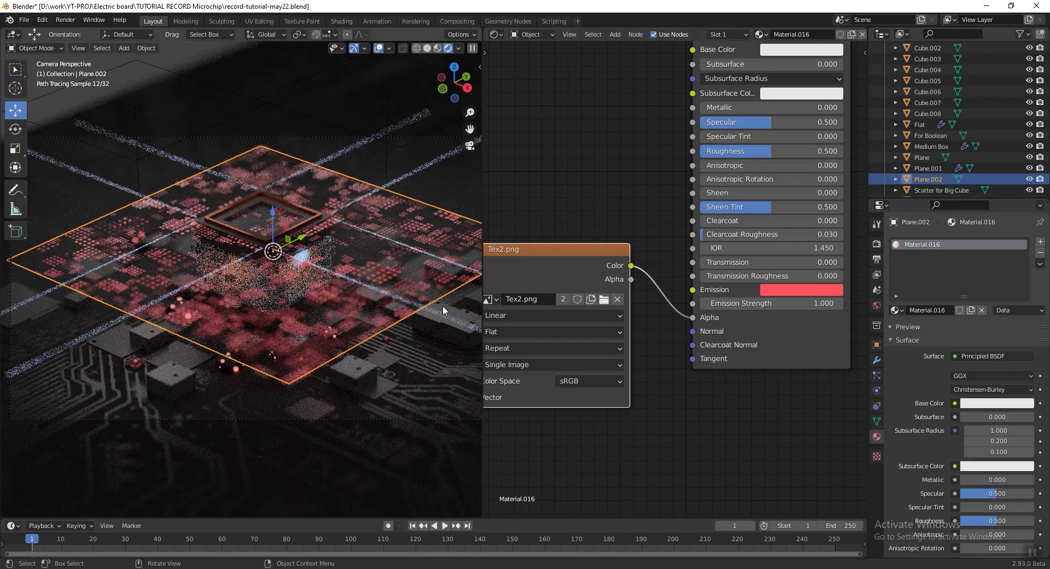
pyautogui.click(792, 289)
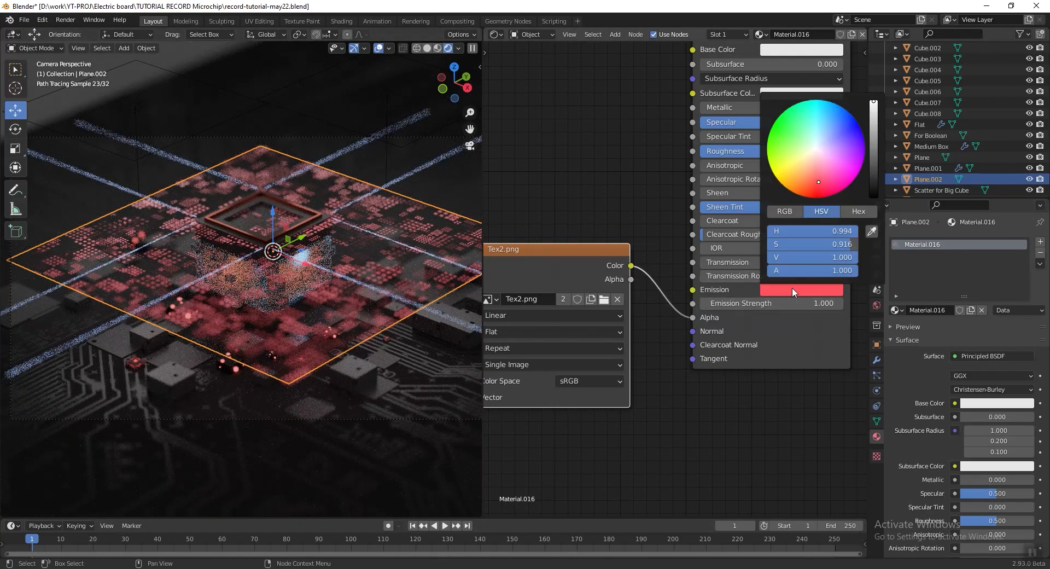
pyautogui.click(800, 182)
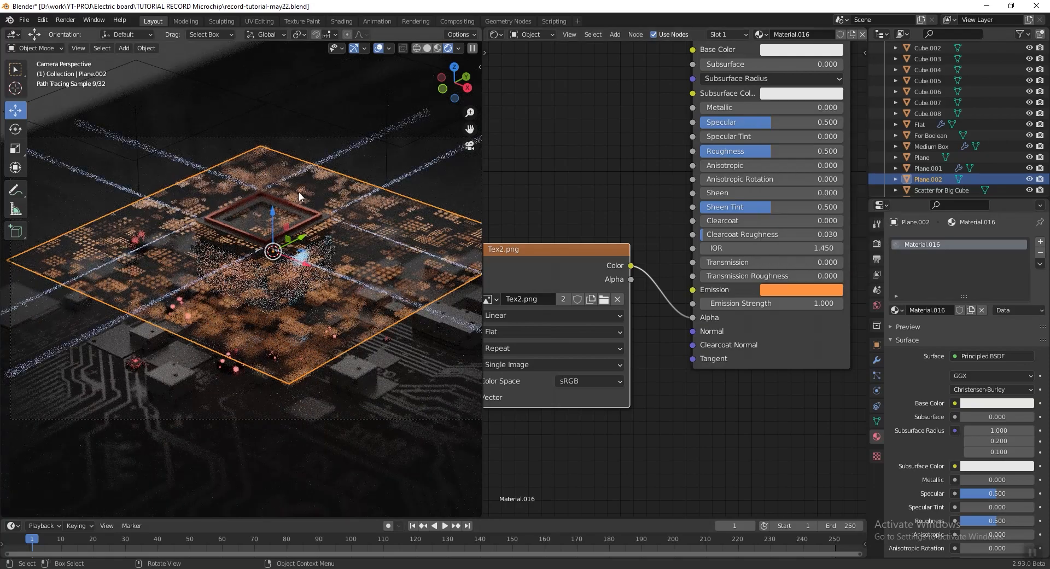
# Lower the textured plane toward the base of the chip and scale it down to about 0.64 of its size
pyautogui.moveTo(278, 216); pyautogui.dragTo(273, 286)
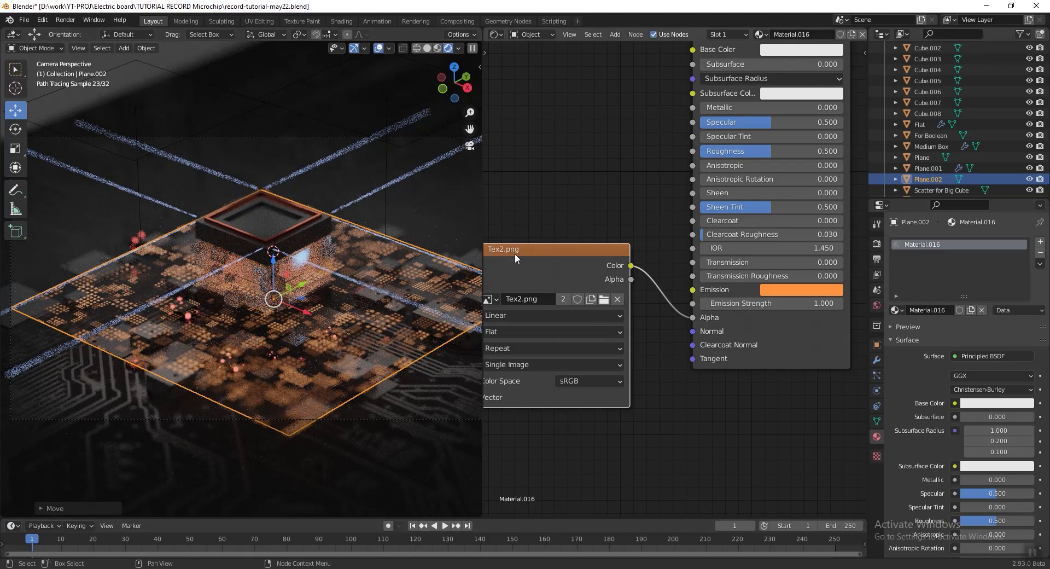
pyautogui.press('s')
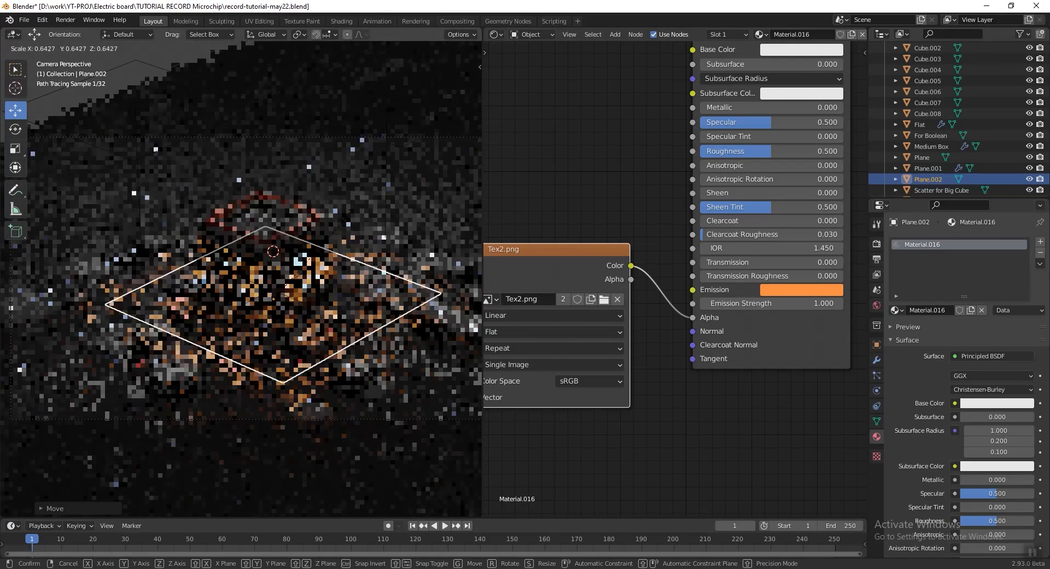
pyautogui.click(330, 215)
pyautogui.press('s')
pyautogui.click(431, 228)
# In the UV Editor, scale all of the plane's UVs down to about a third to enlarge the dot pattern
pyautogui.click(497, 35)
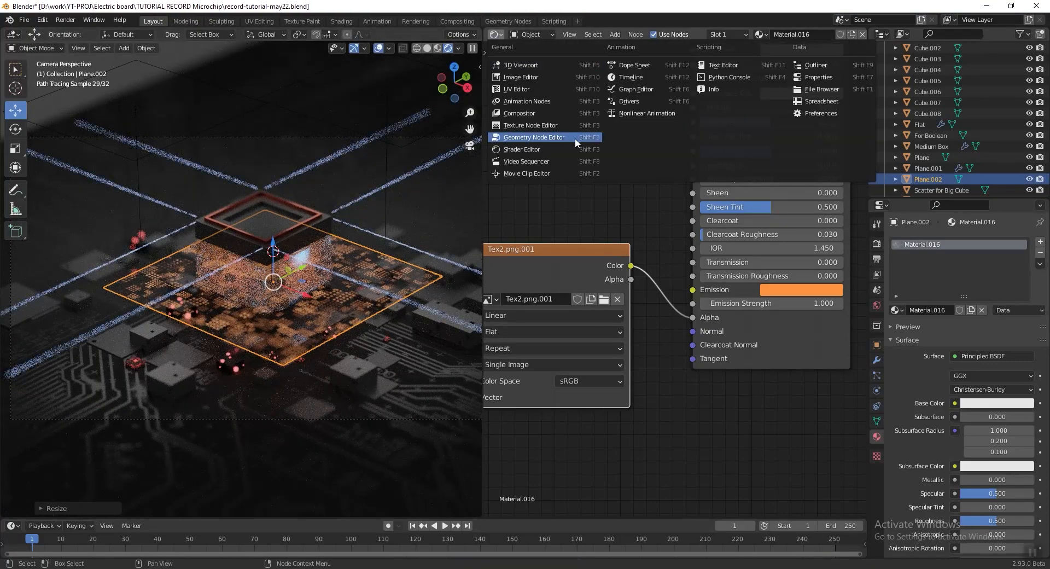
pyautogui.click(557, 89)
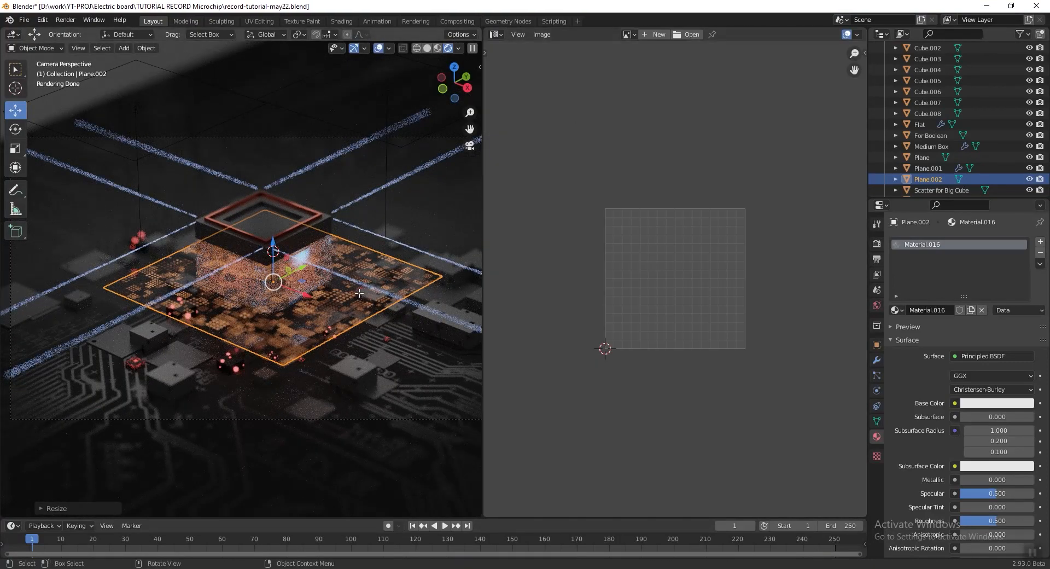
pyautogui.press('Tab')
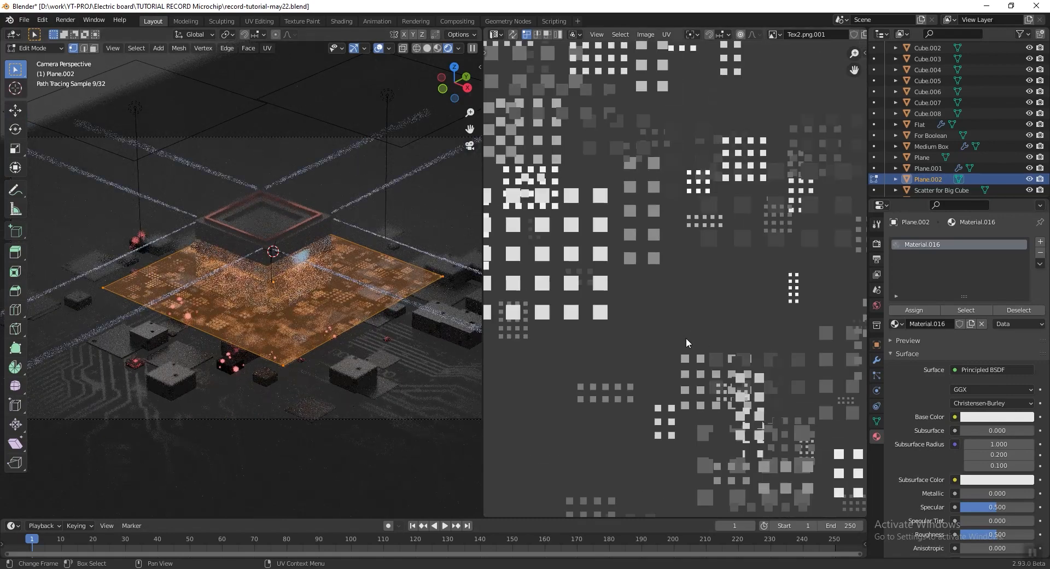
pyautogui.press('Home')
pyautogui.press('a')
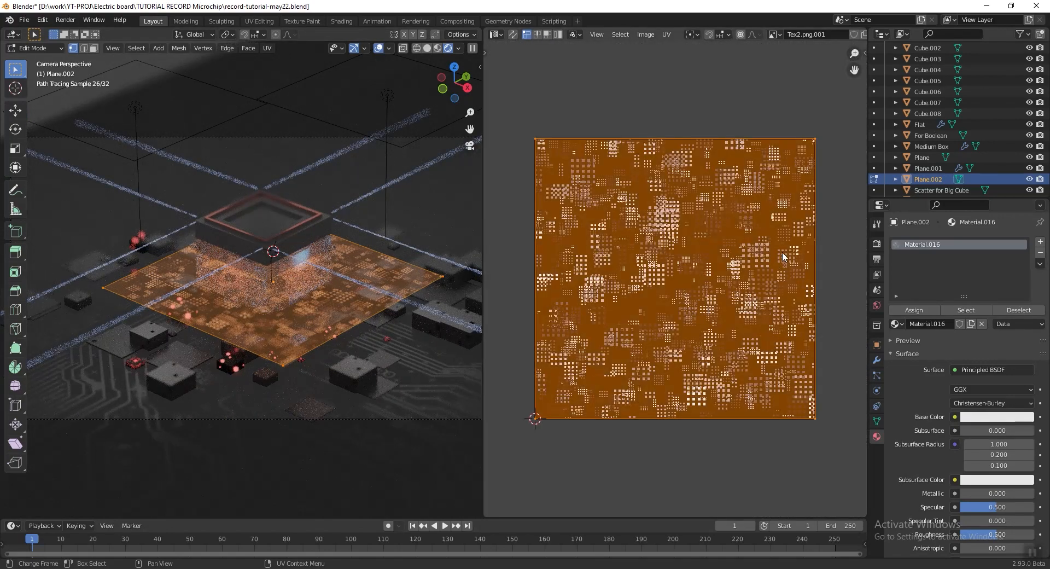
pyautogui.press('s')
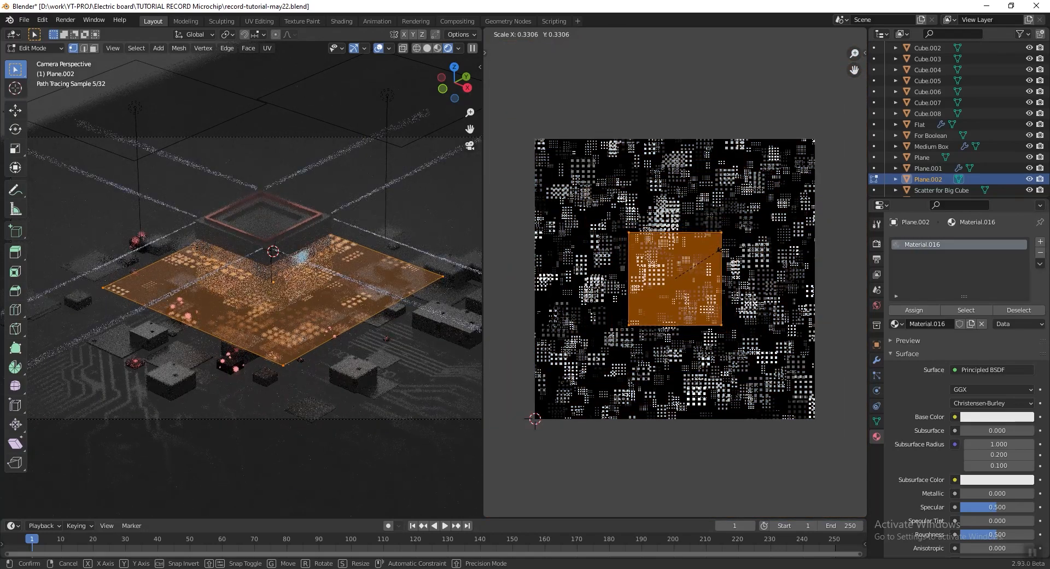
pyautogui.click(733, 247)
pyautogui.press('Tab')
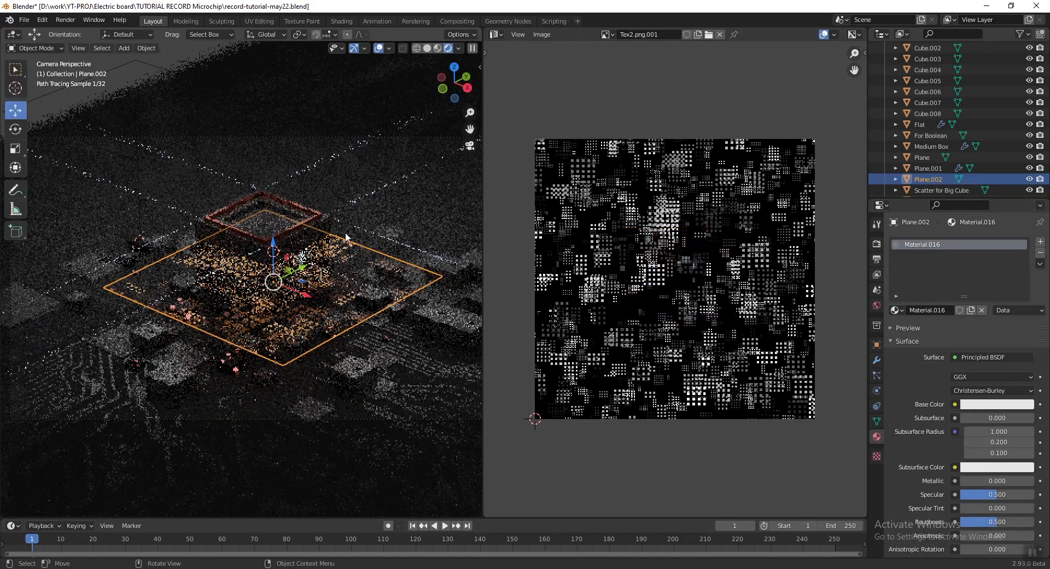
# Scale the textured plane down to about 0.78 of its size around the chip and select the camera
pyautogui.press('s')
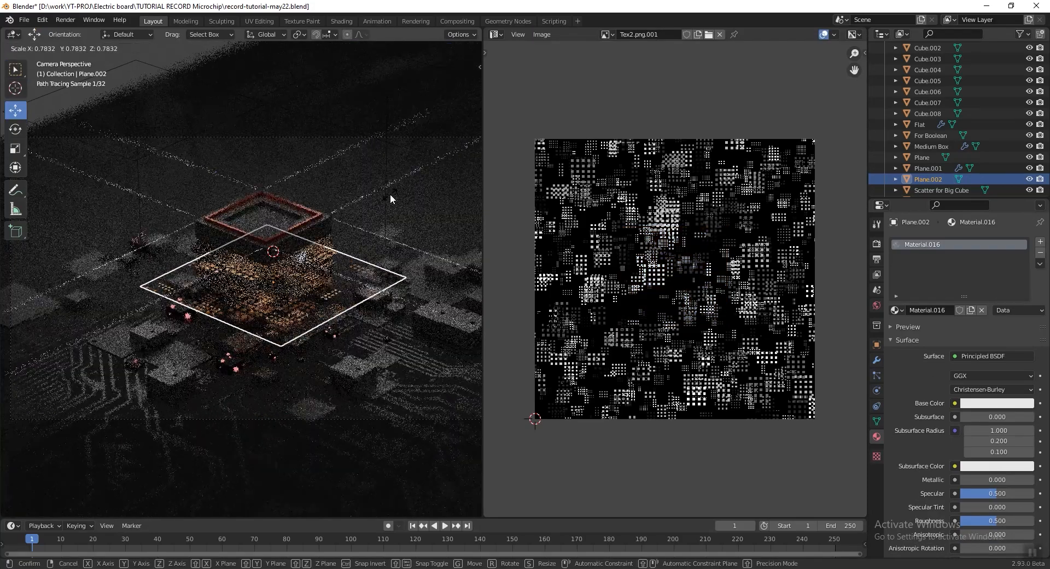
pyautogui.click(388, 193)
pyautogui.click(316, 136)
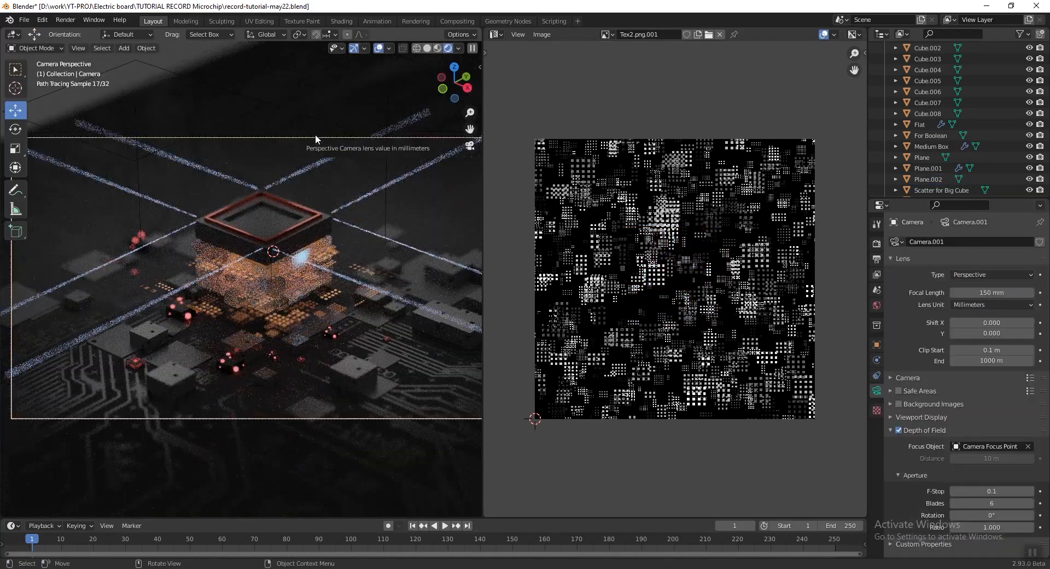